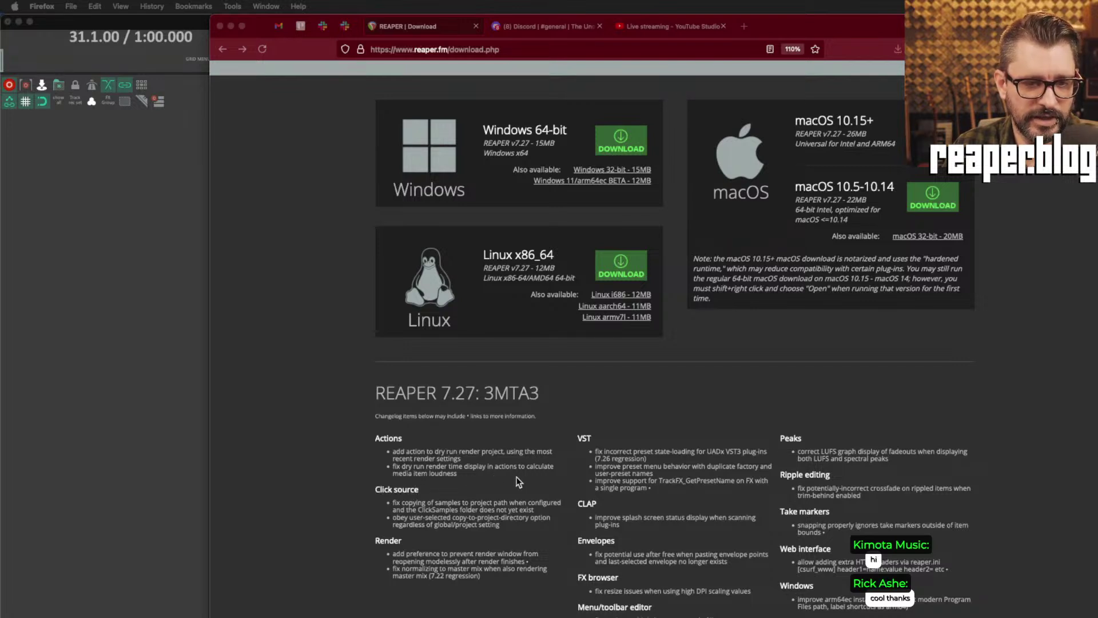
Highlight the REAPER 7.27 changelog entry about the dry run render project action, and switch to REAPER.
left_click(465, 459)
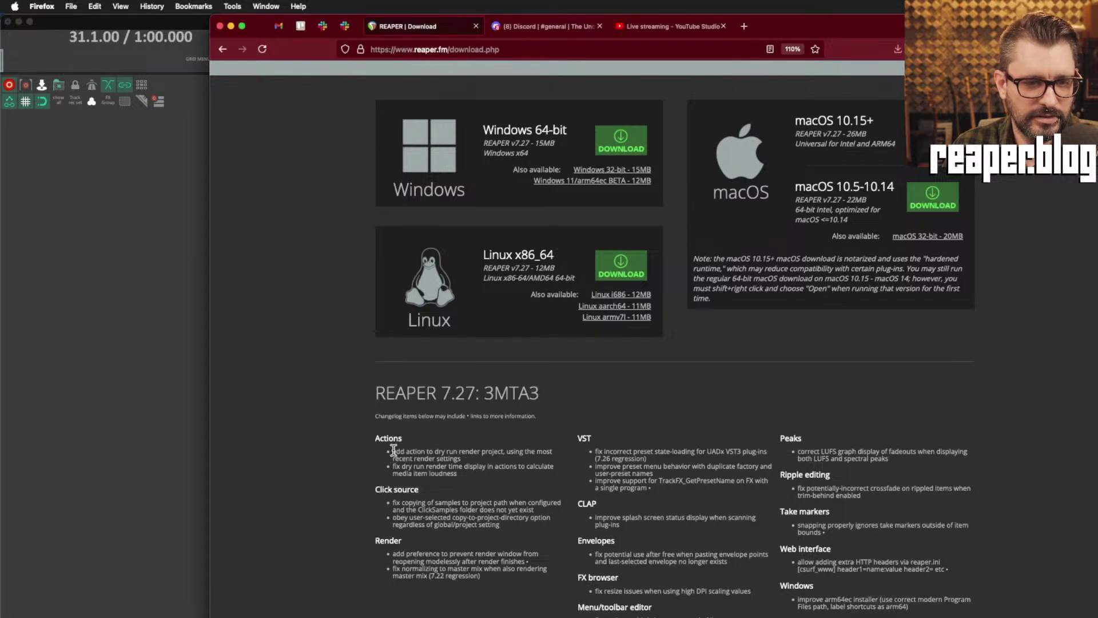
left_click_drag(394, 452, 463, 459)
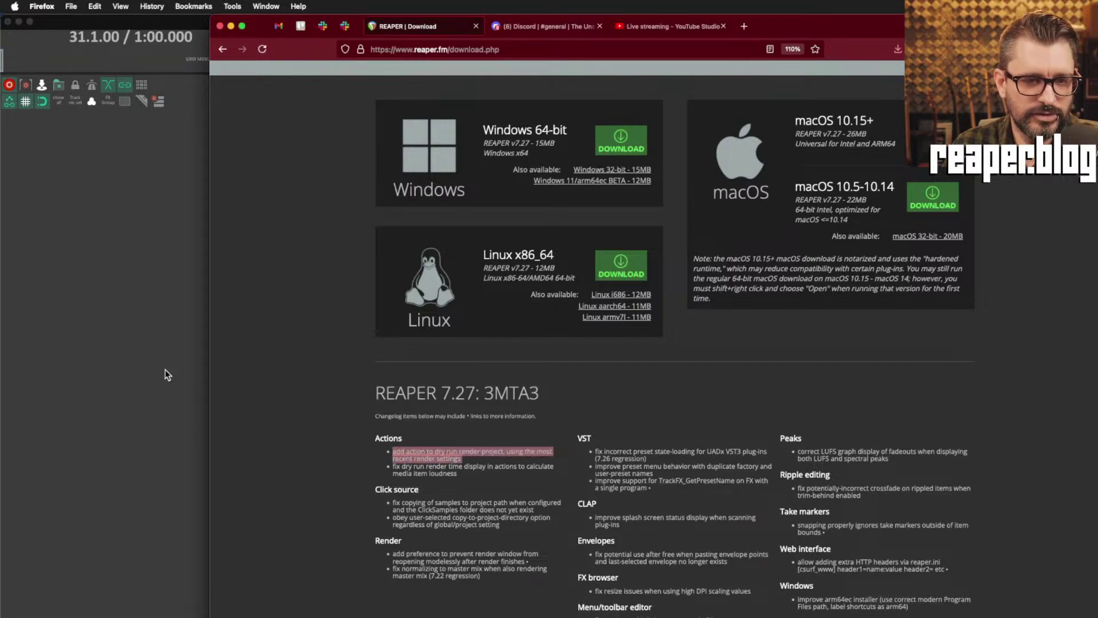
left_click(147, 340)
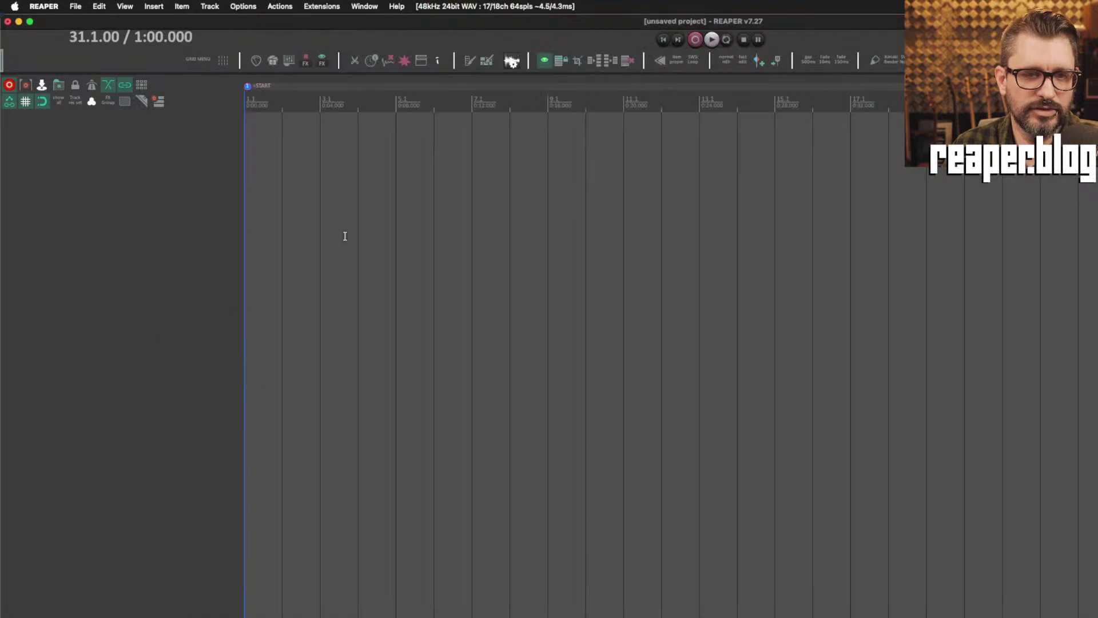
Open the Render to File settings for the empty unsaved project.
left_click(345, 236)
left_click(100, 6)
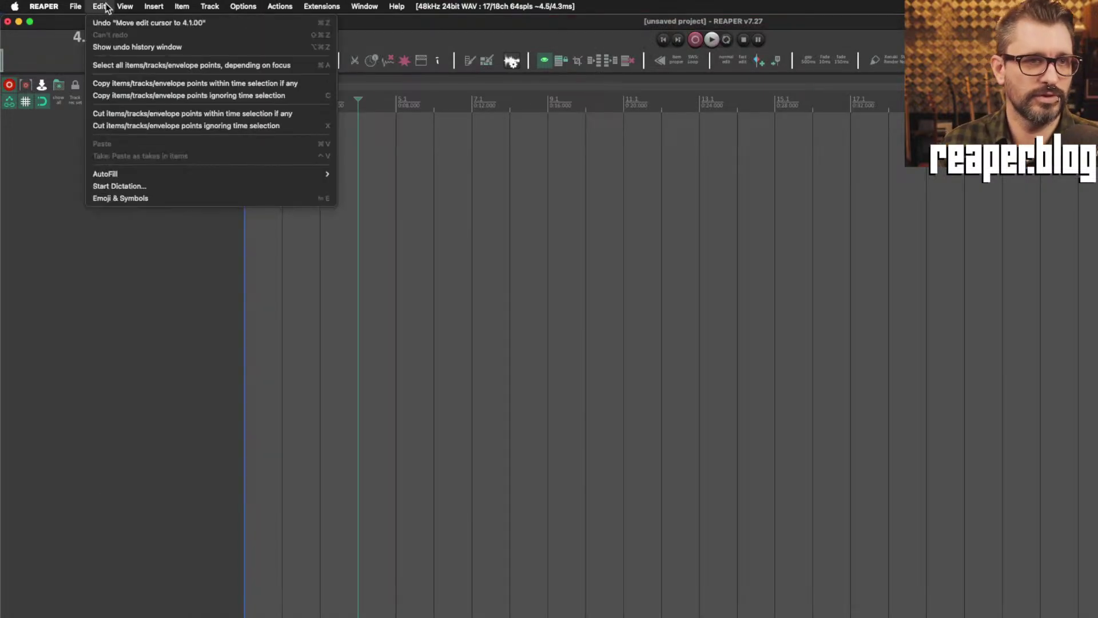
mouse_move(89, 7)
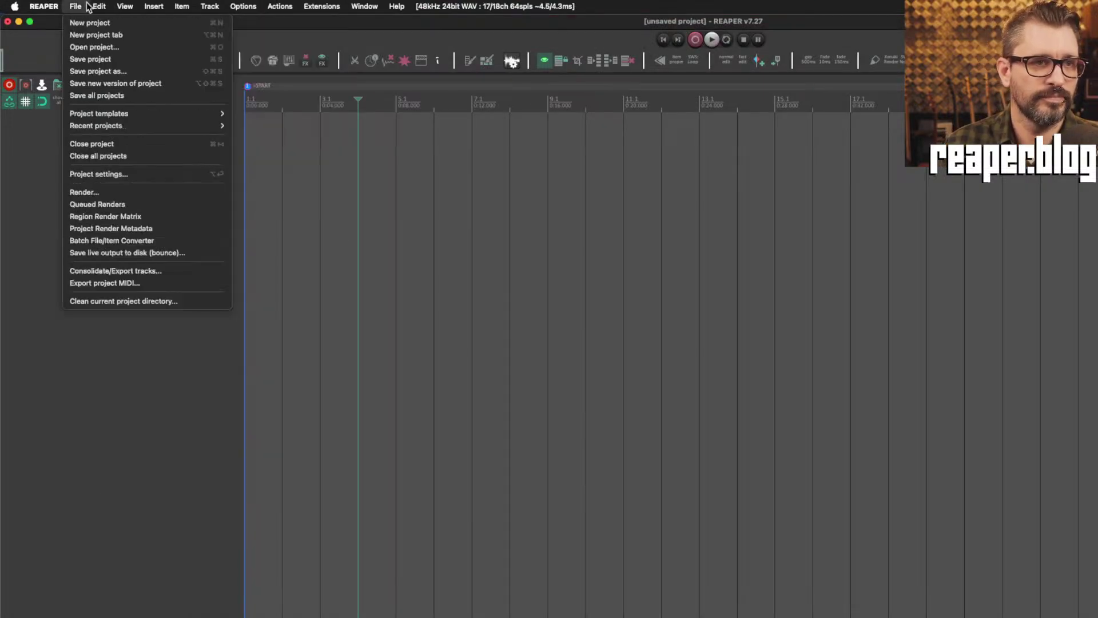
left_click(153, 192)
left_click_drag(505, 150, 568, 150)
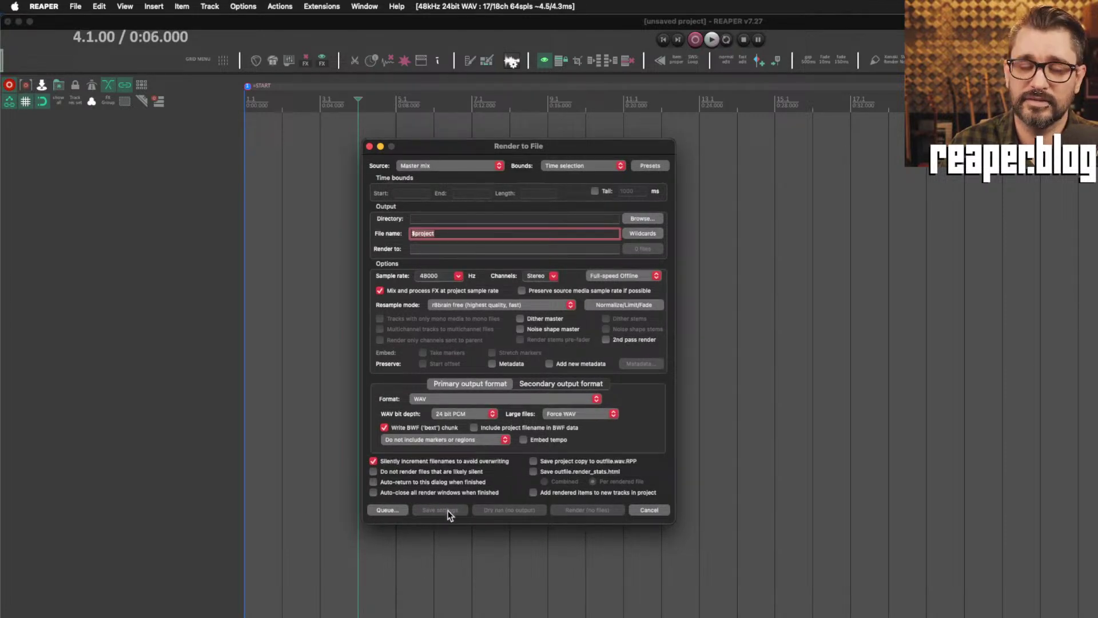
Search the action list for "render dry" and select "File: Dry run render project, using the most recent render settings".
left_click(313, 295)
key("question")
type("ren")
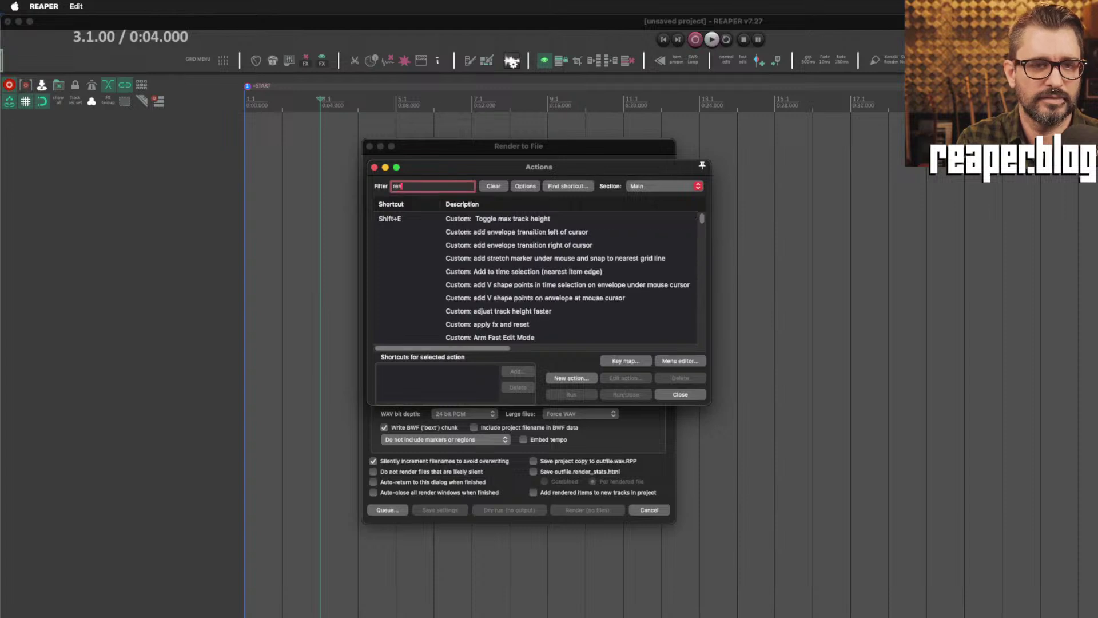
type("der dry")
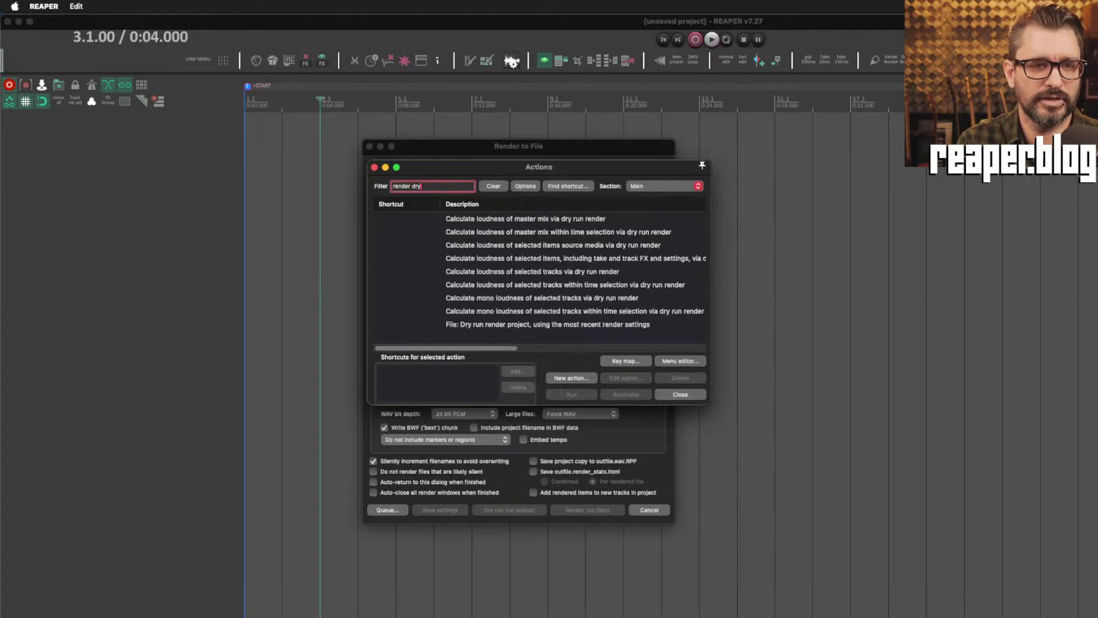
left_click(499, 323)
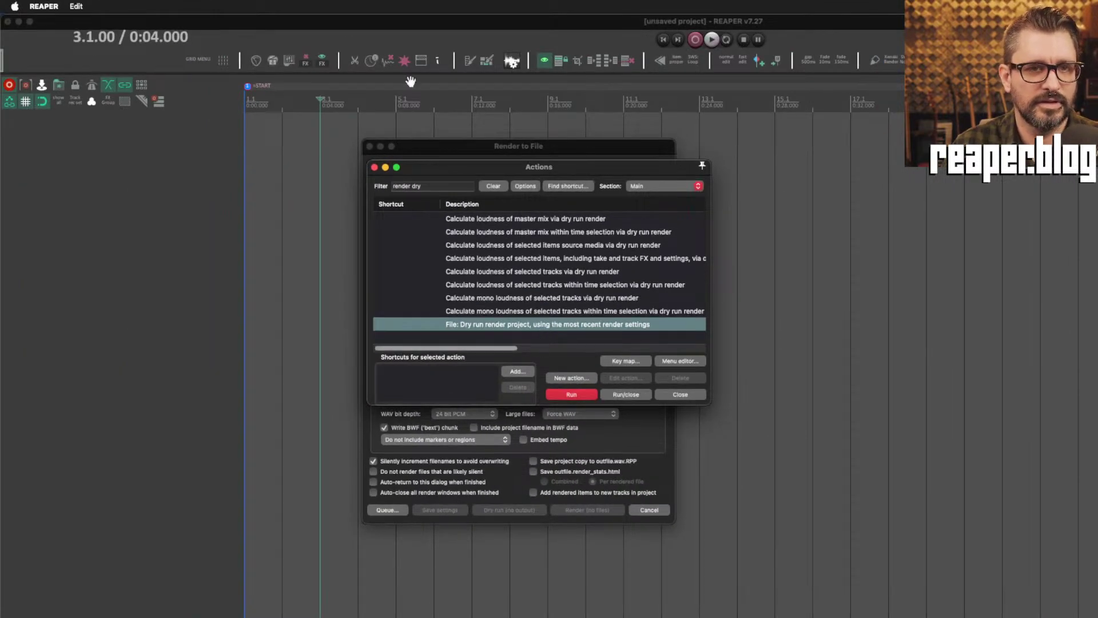
Compare the dry run actions with the Render to File window by moving both windows around, and close the action list.
left_click_drag(494, 167, 599, 191)
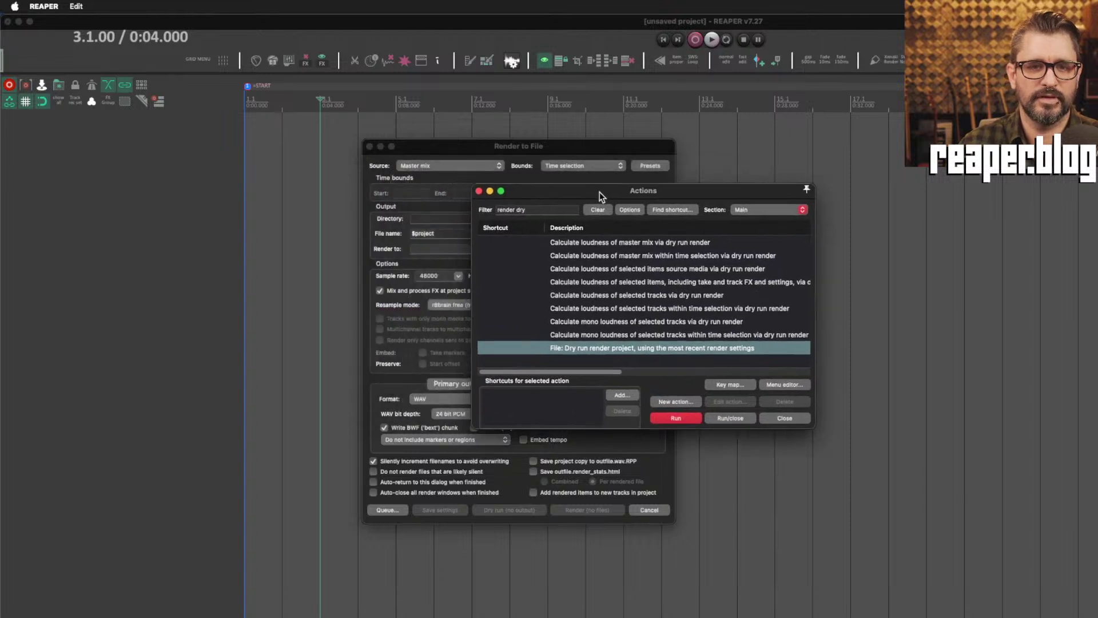
left_click_drag(471, 151, 364, 102)
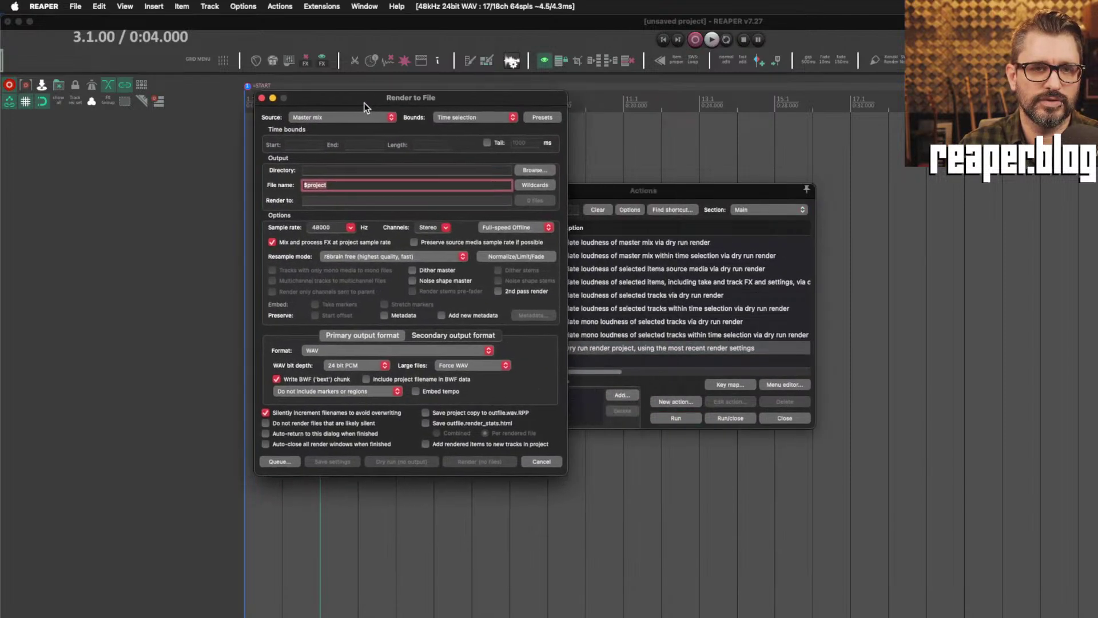
left_click_drag(639, 186, 665, 178)
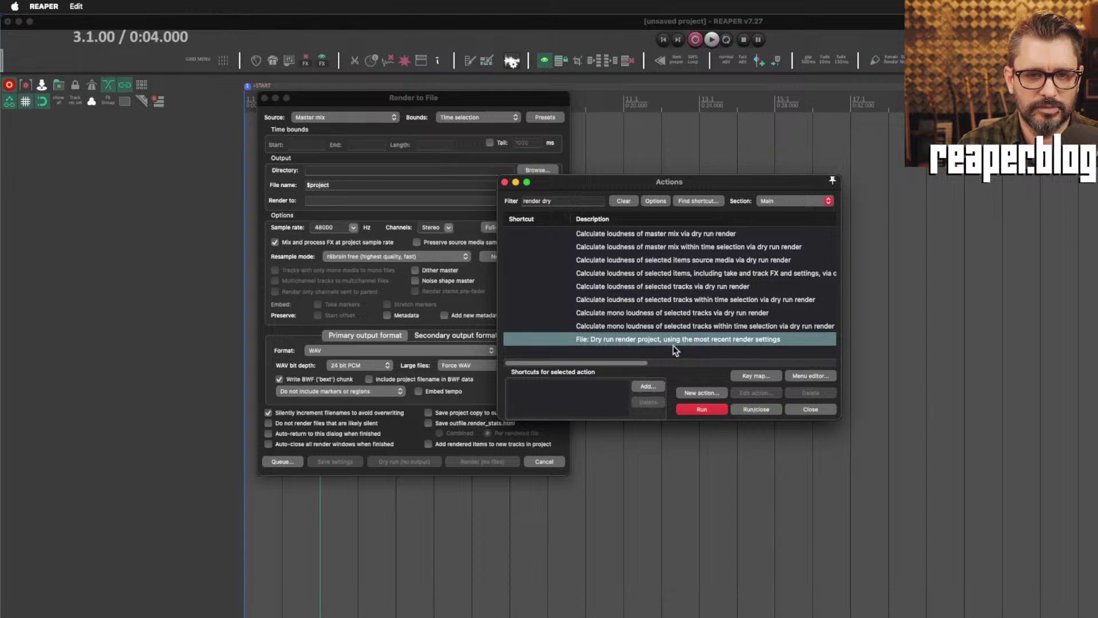
left_click_drag(599, 180, 906, 181)
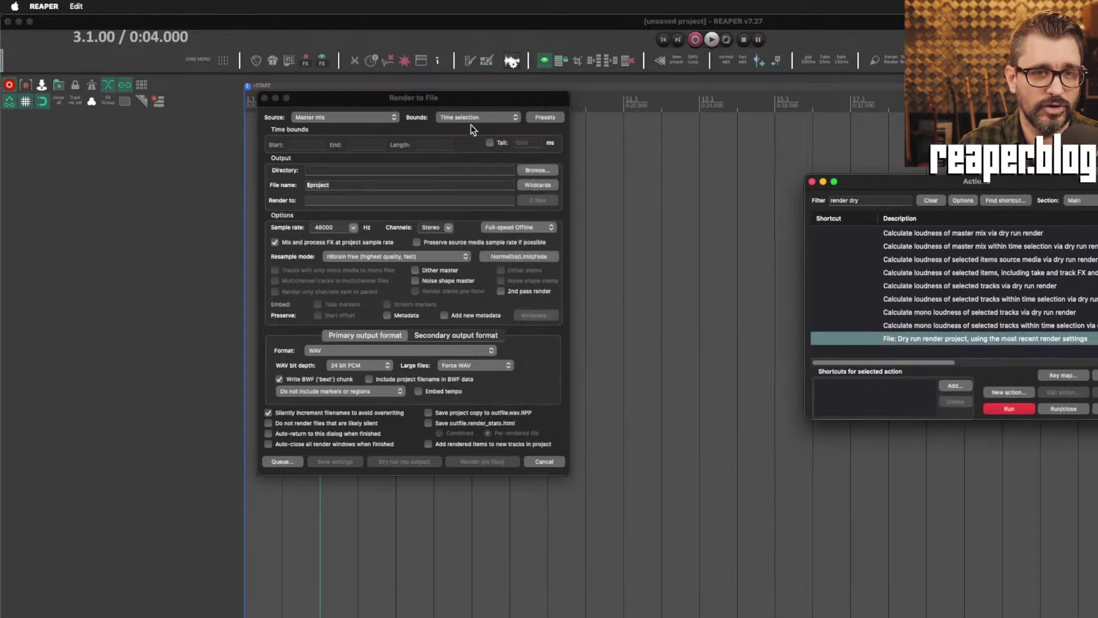
left_click_drag(466, 102, 509, 86)
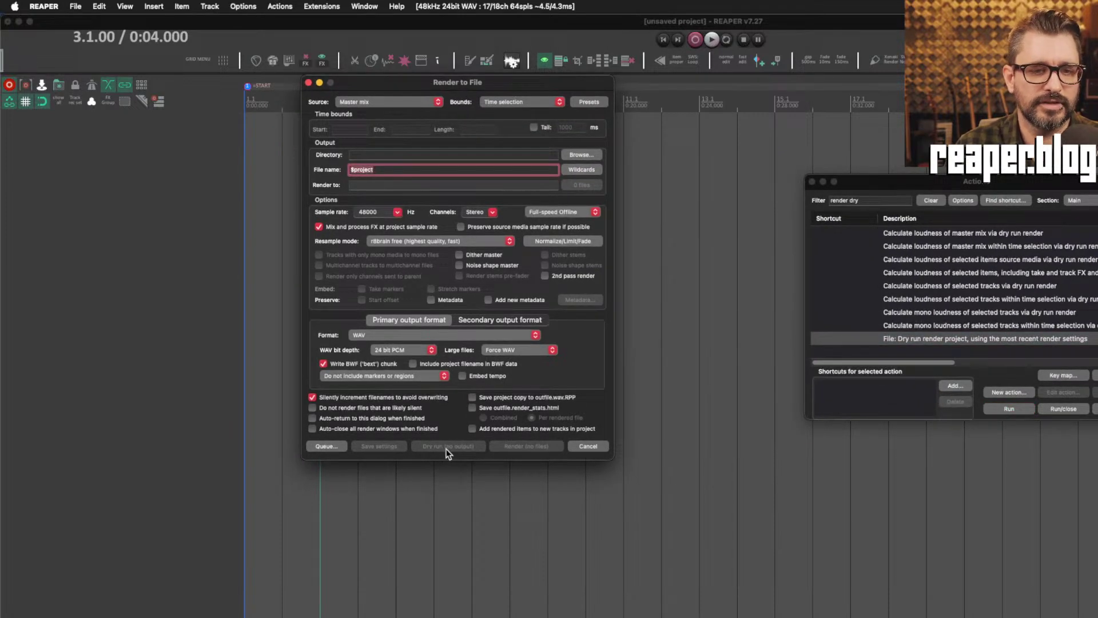
left_click_drag(936, 184, 572, 170)
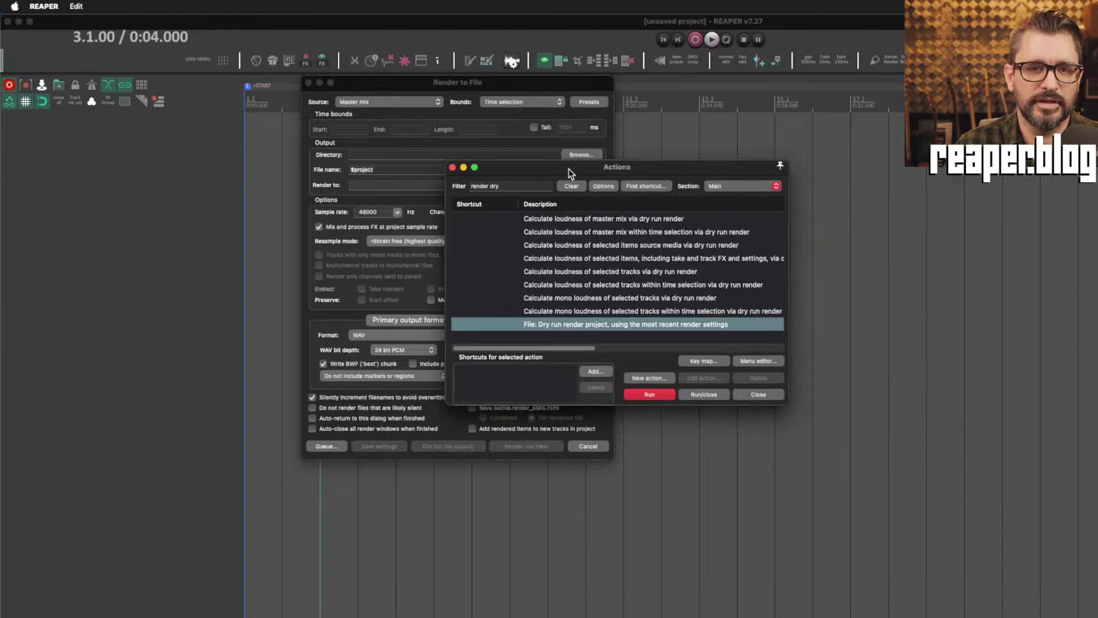
left_click(585, 222)
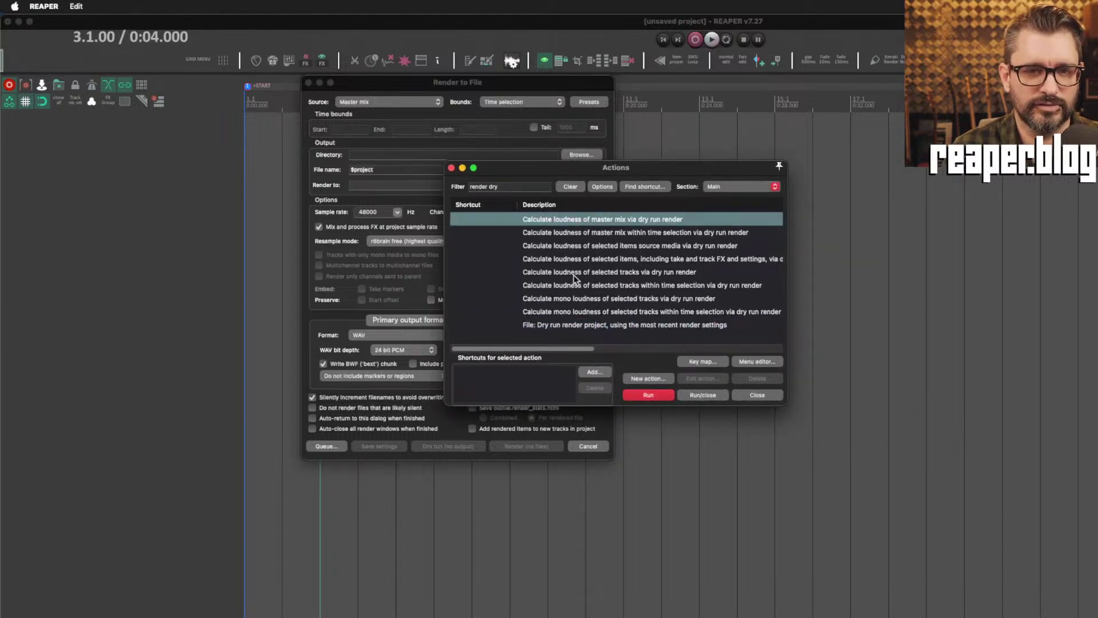
left_click(452, 168)
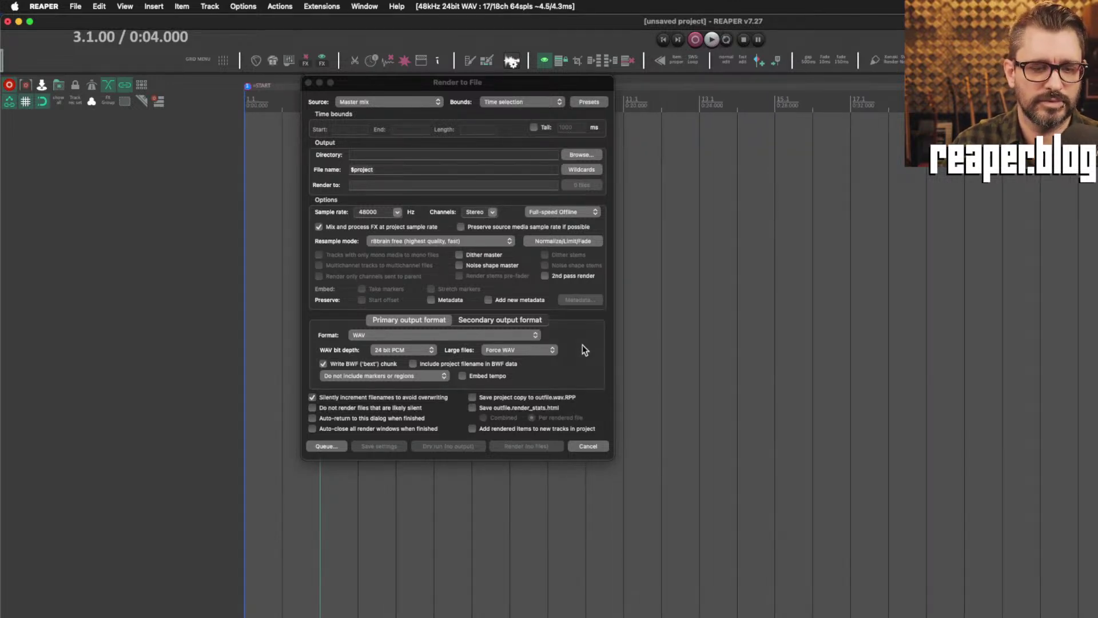
Switch to Firefox and read the changelog's Click source entries on sample copying and the ClickSamples folder.
key("super+Tab")
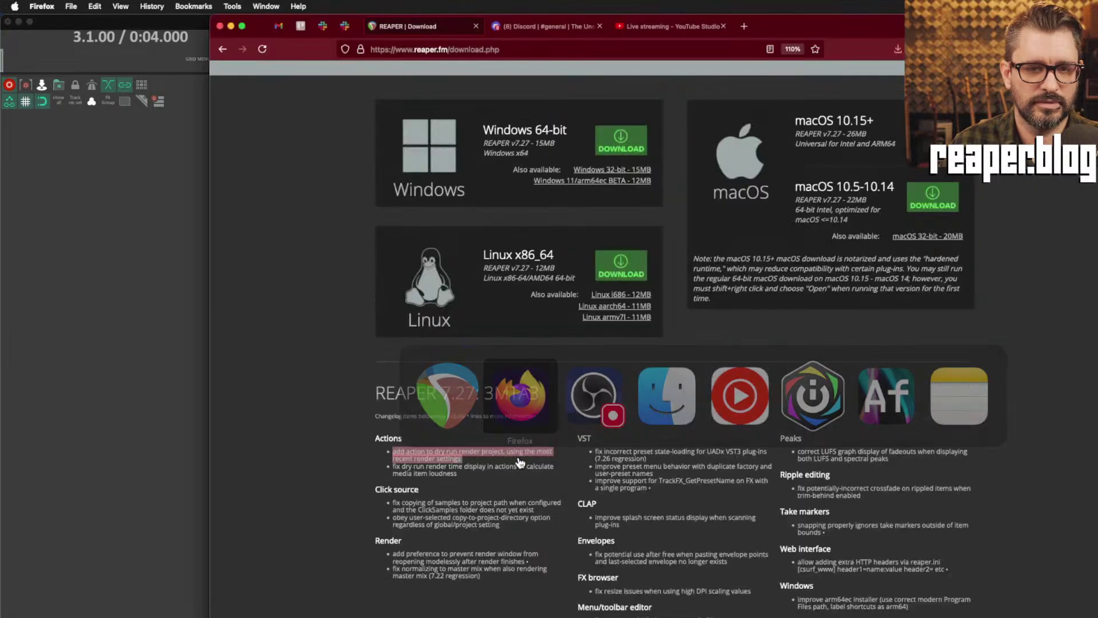
left_click(494, 497)
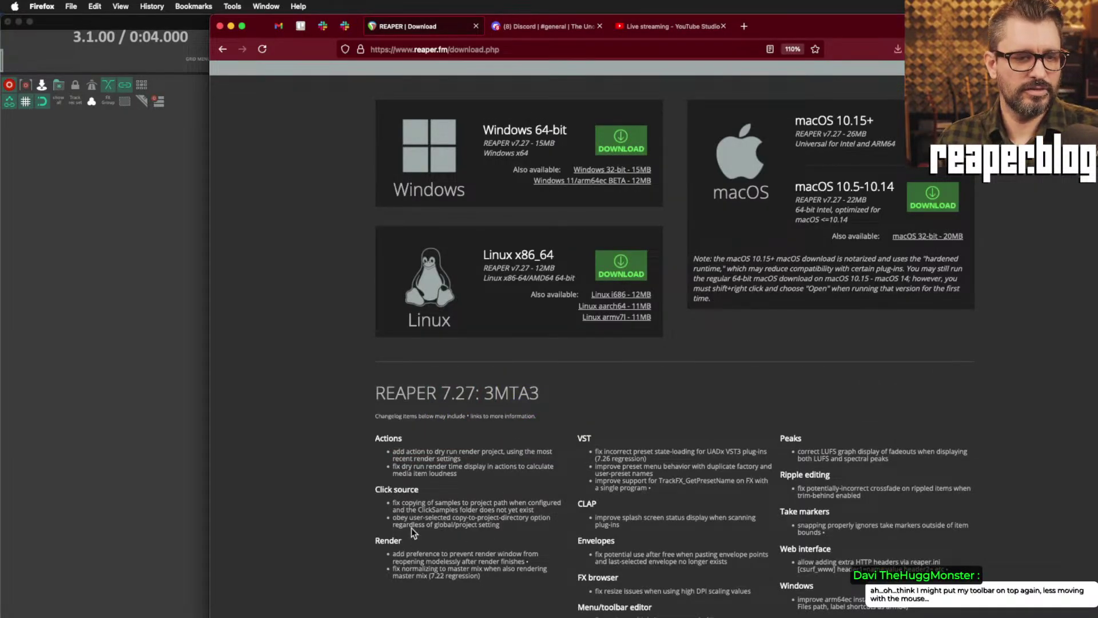
double_click(412, 509)
left_click_drag(415, 511, 419, 519)
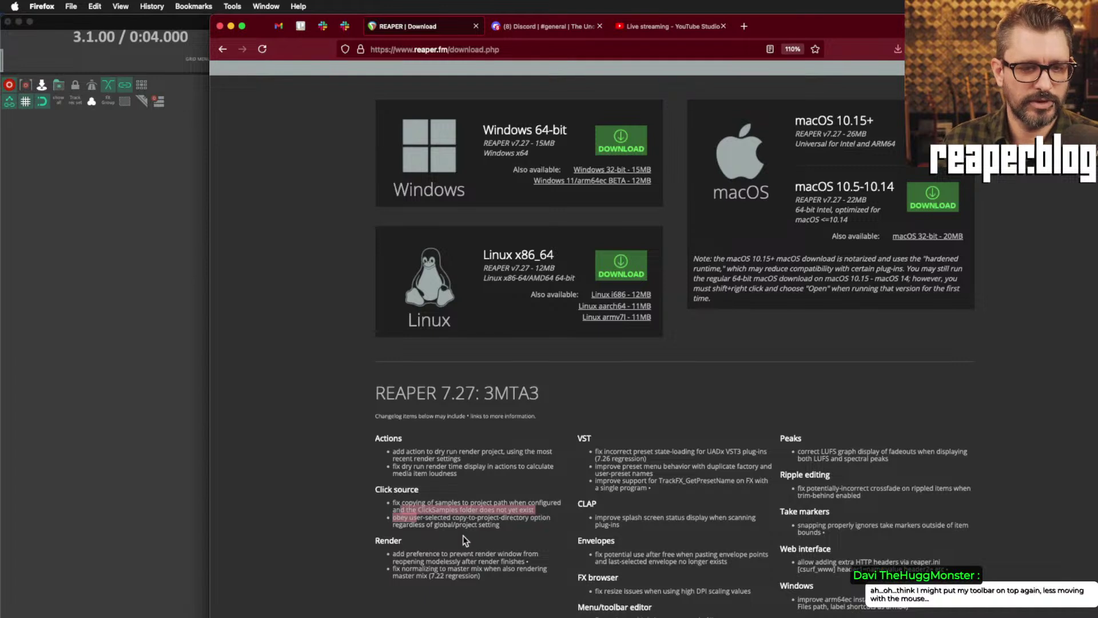
left_click(518, 521)
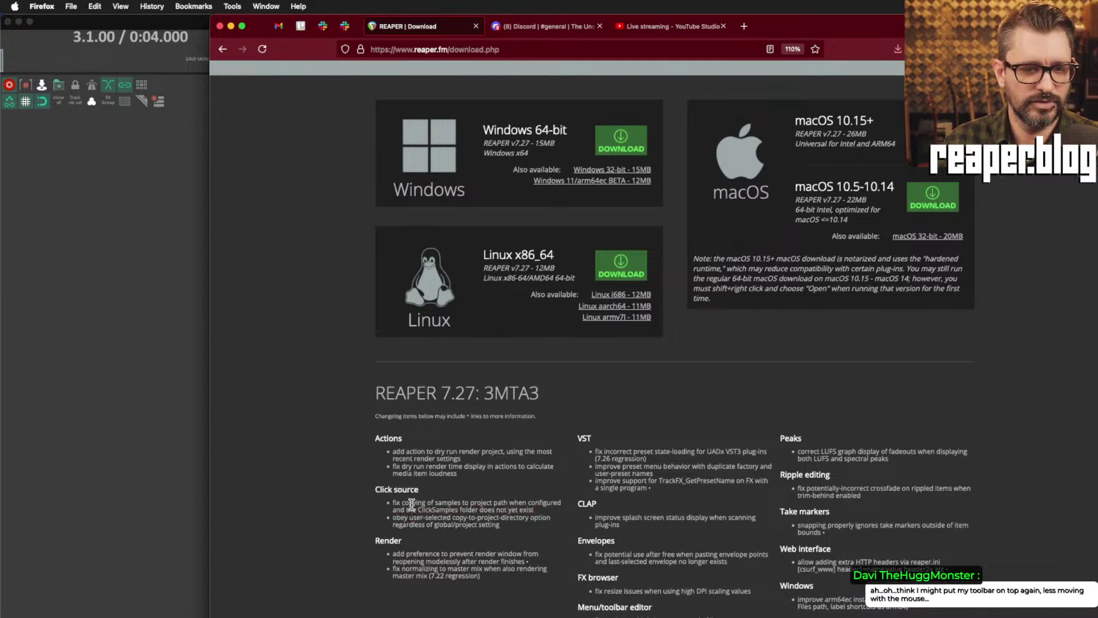
left_click_drag(412, 509, 498, 518)
left_click(499, 535)
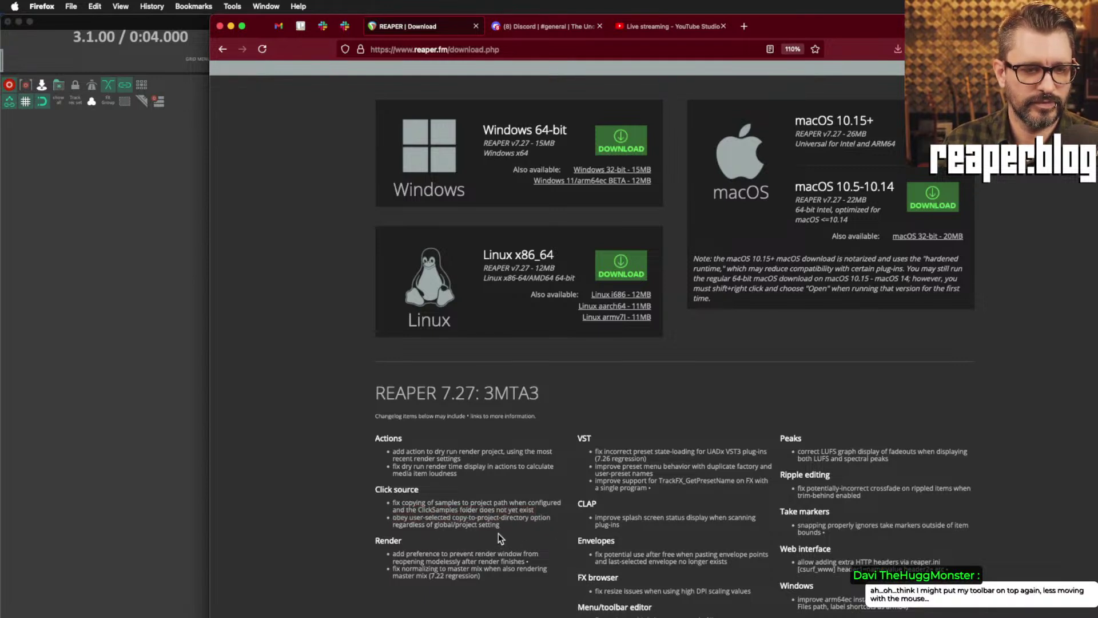
left_click_drag(415, 508, 513, 509)
left_click(524, 541)
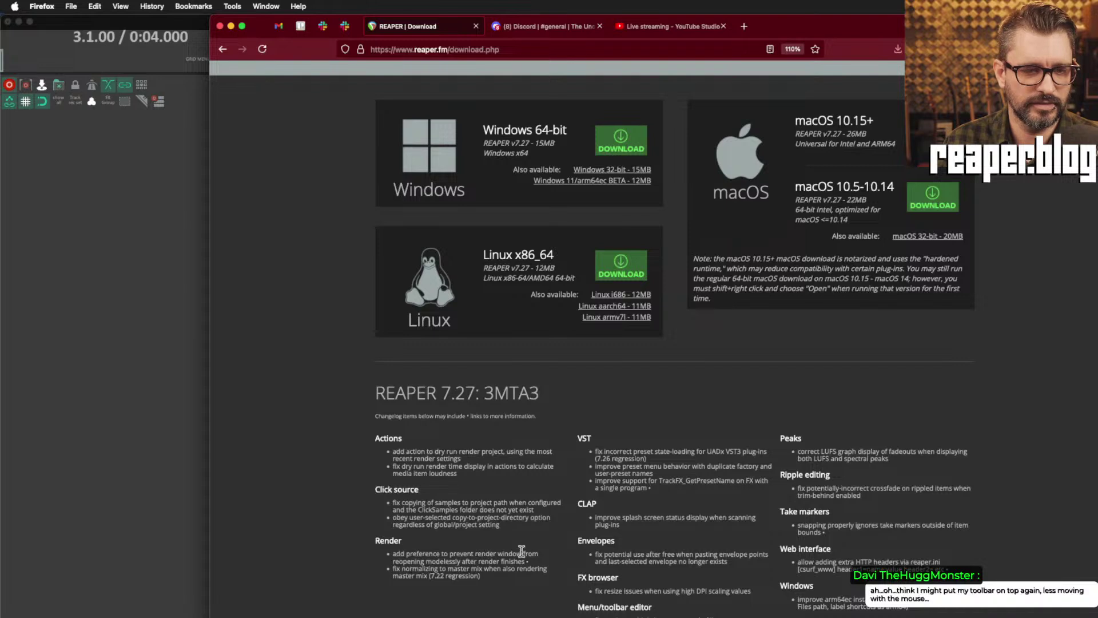
Return to REAPER and close the Render to File window.
left_click(185, 426)
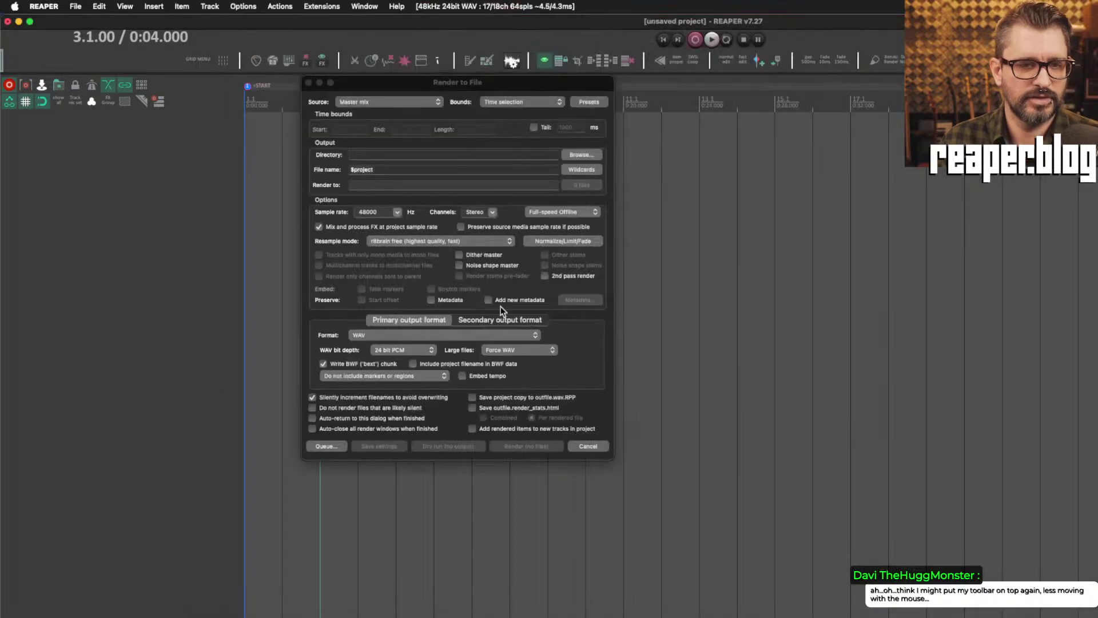
left_click(303, 78)
left_click(309, 83)
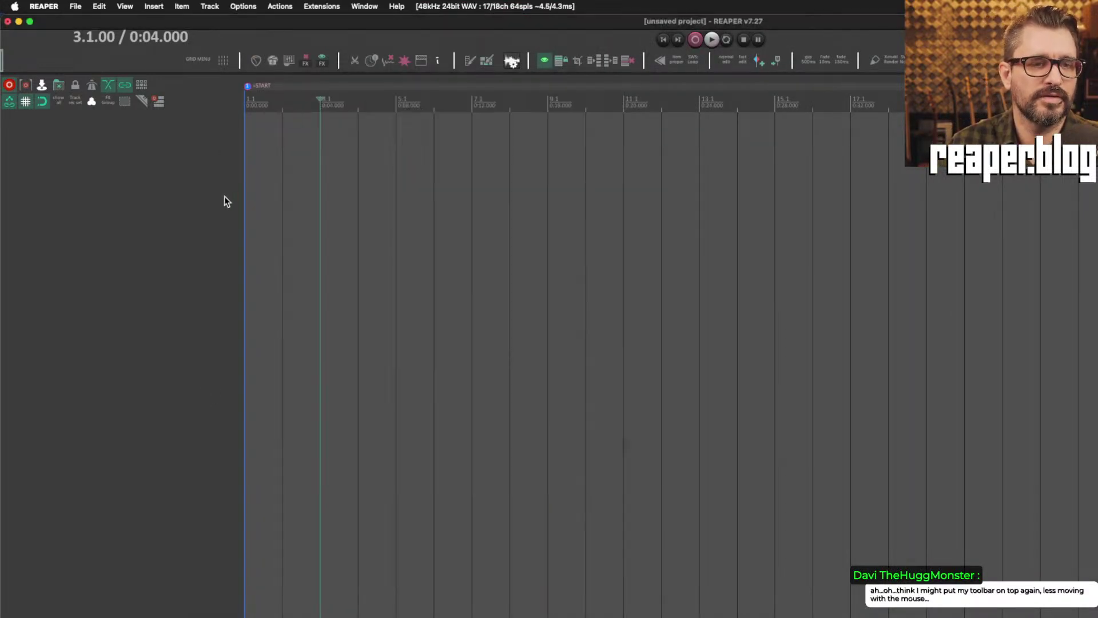
Add a new track with increased height and insert a click source on it at 5.1.00.
double_click(154, 188)
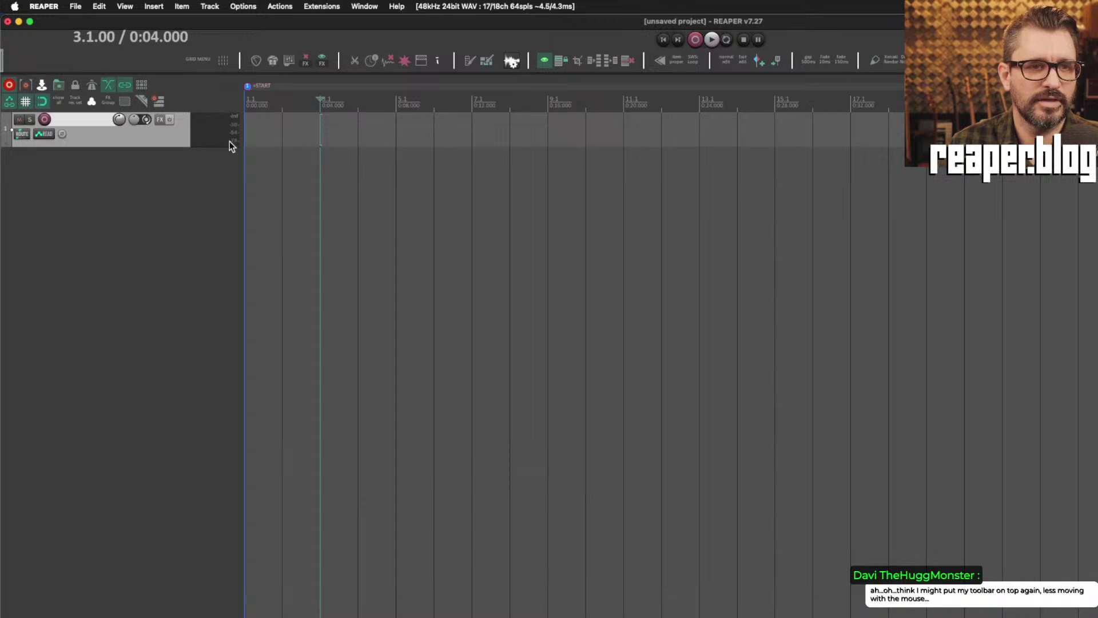
left_click_drag(226, 147, 234, 284)
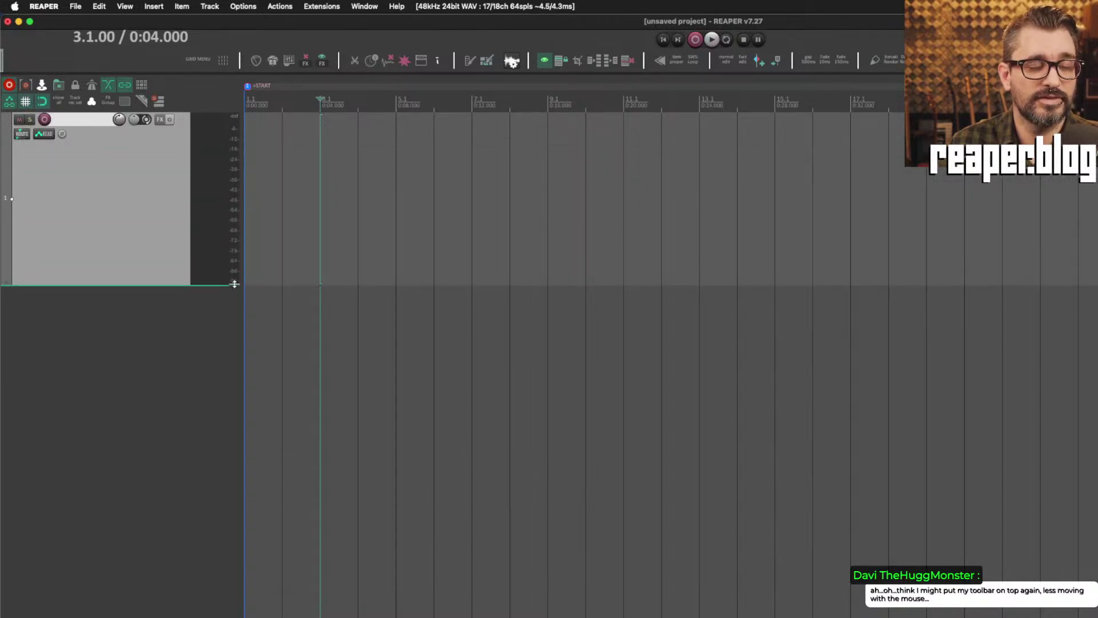
left_click(387, 148)
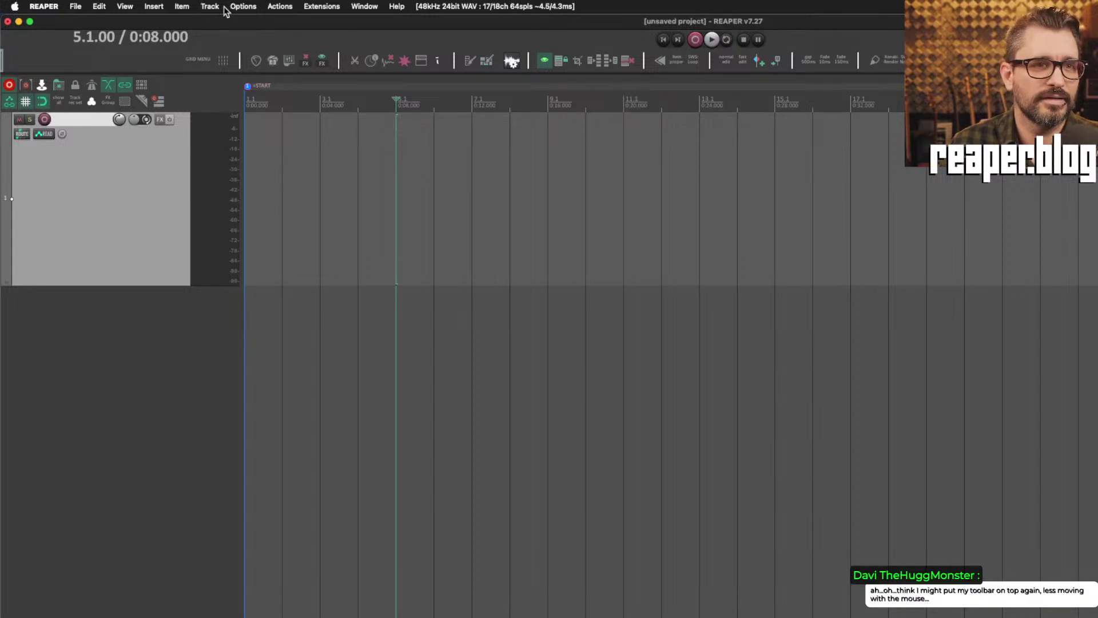
left_click(153, 7)
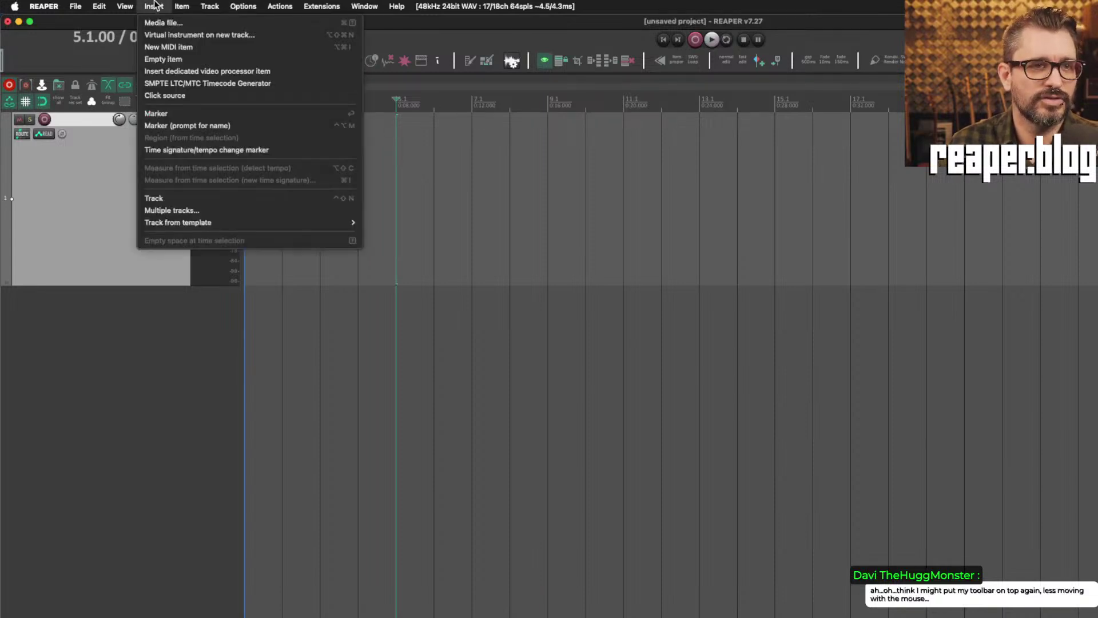
left_click(176, 95)
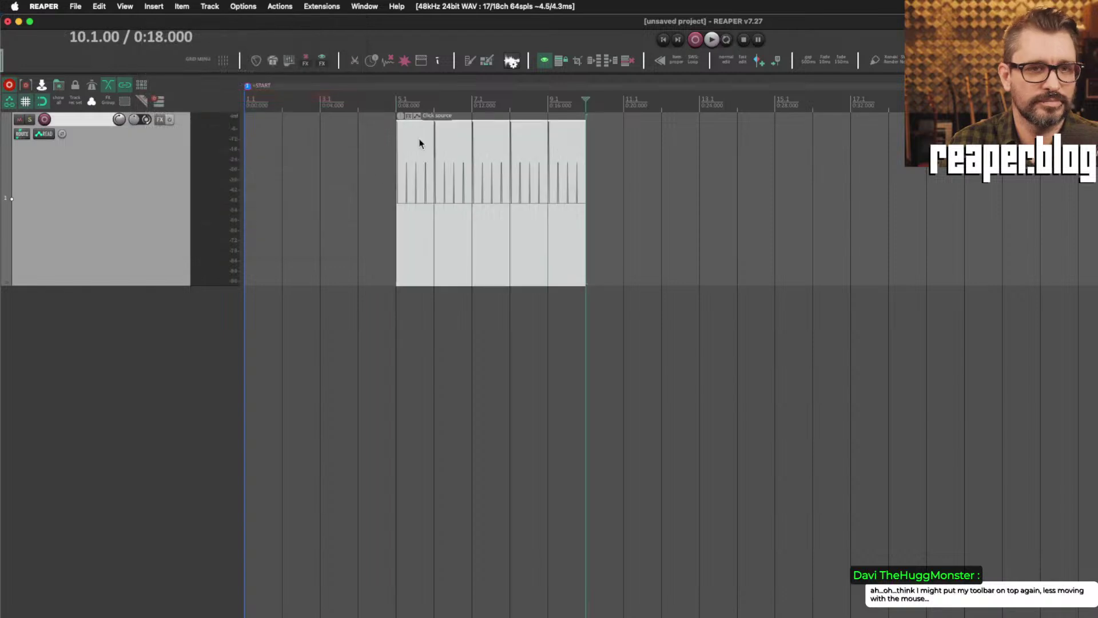
Open the click source's properties and set sample A to PT Click Default - Main Beat.wav with copying into the project directory enabled.
left_click(467, 194)
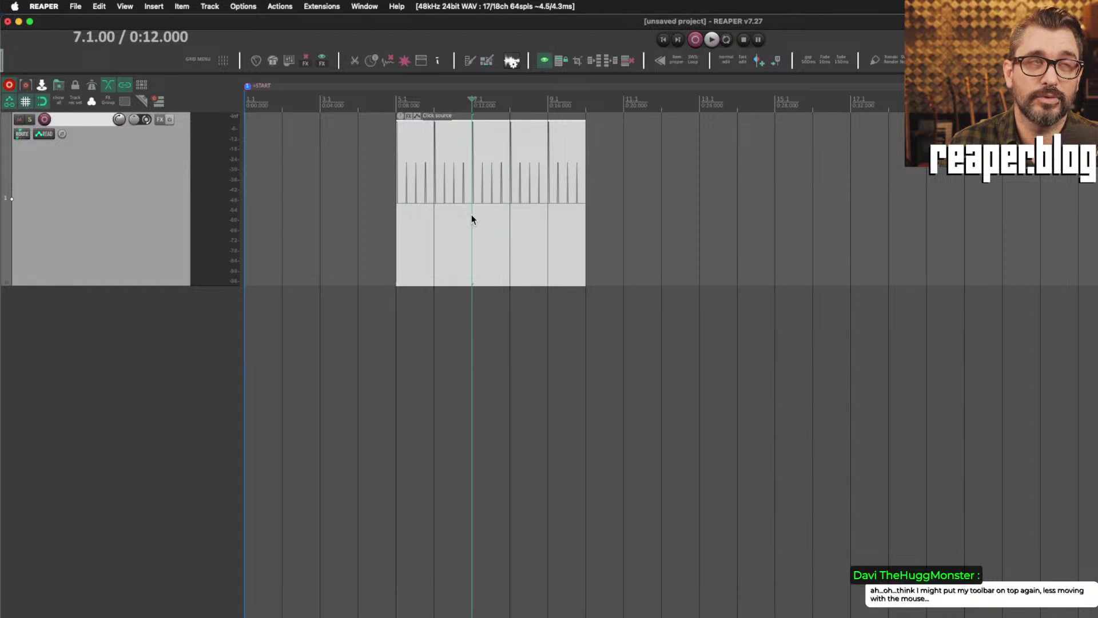
double_click(471, 215)
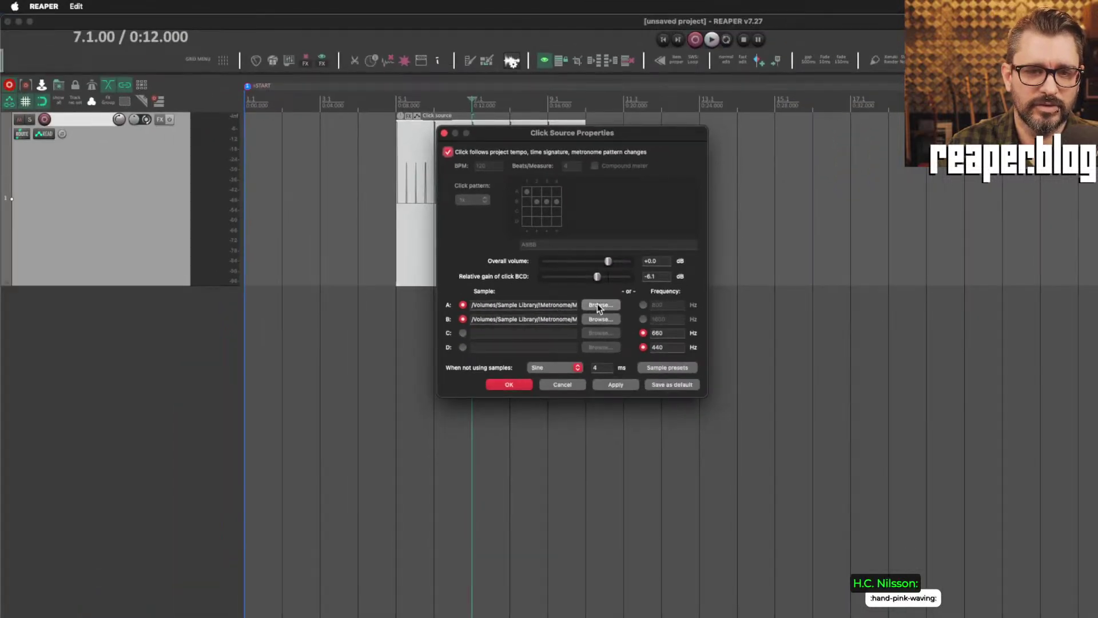
left_click(601, 304)
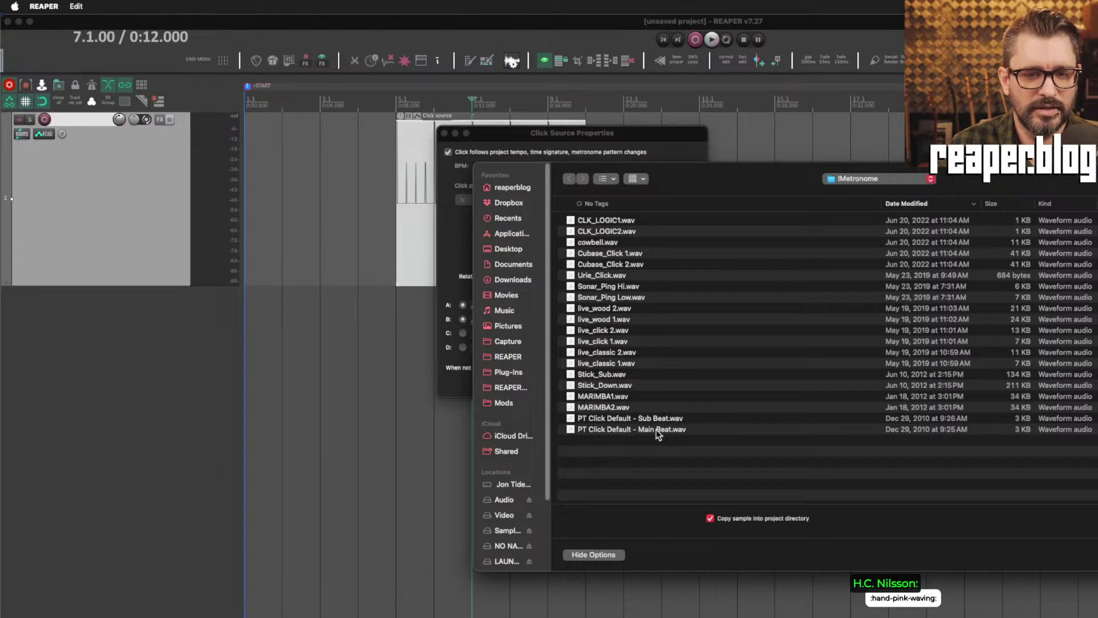
left_click(595, 432)
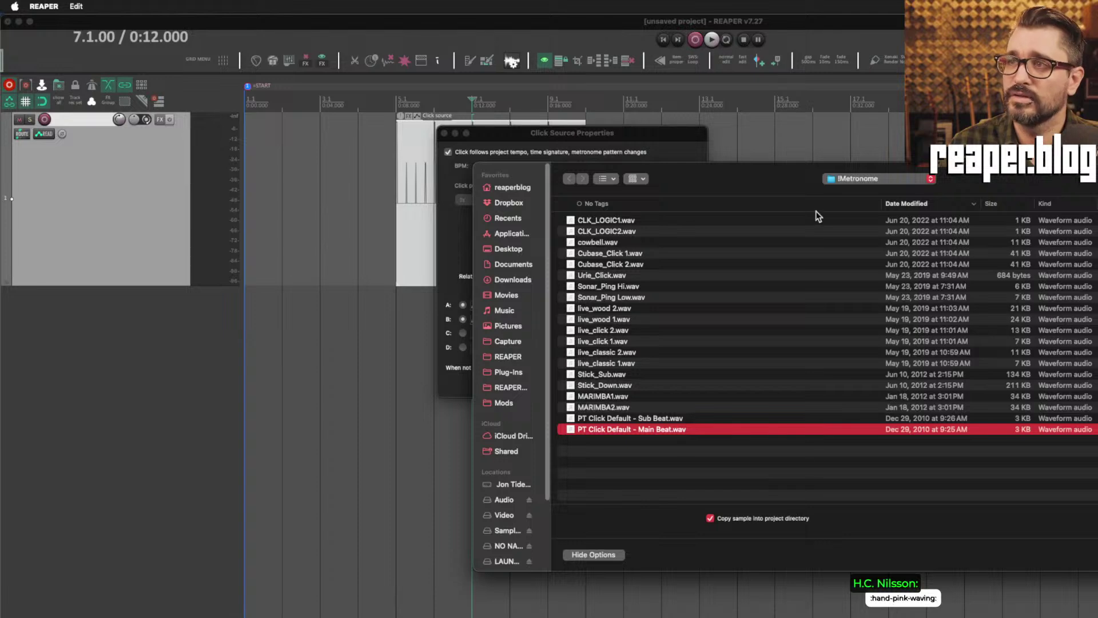
left_click_drag(795, 174, 502, 87)
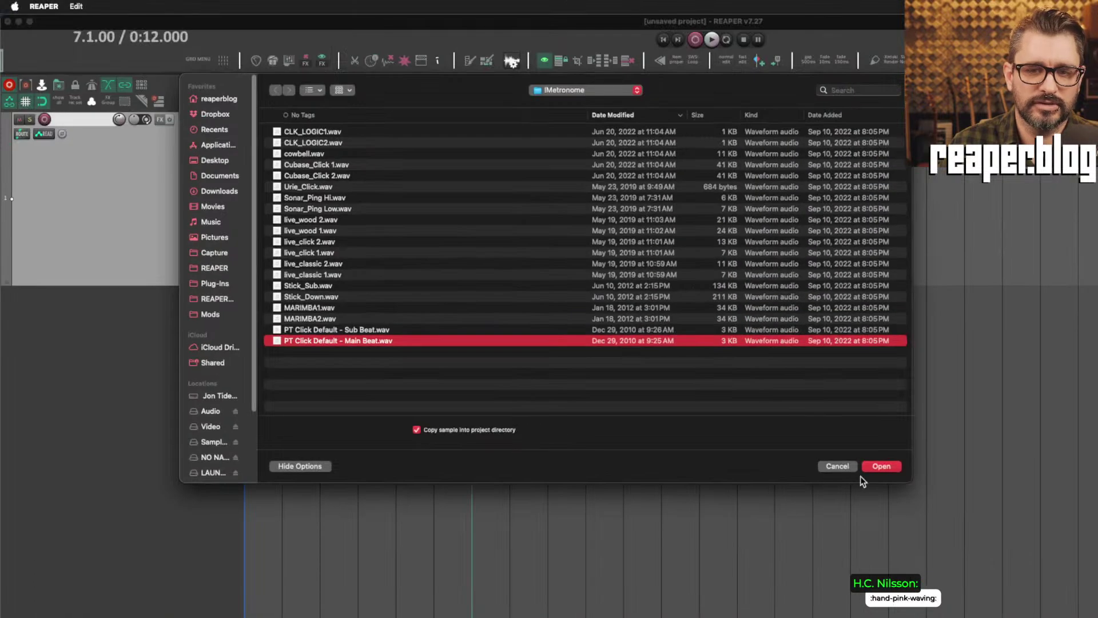
left_click(892, 466)
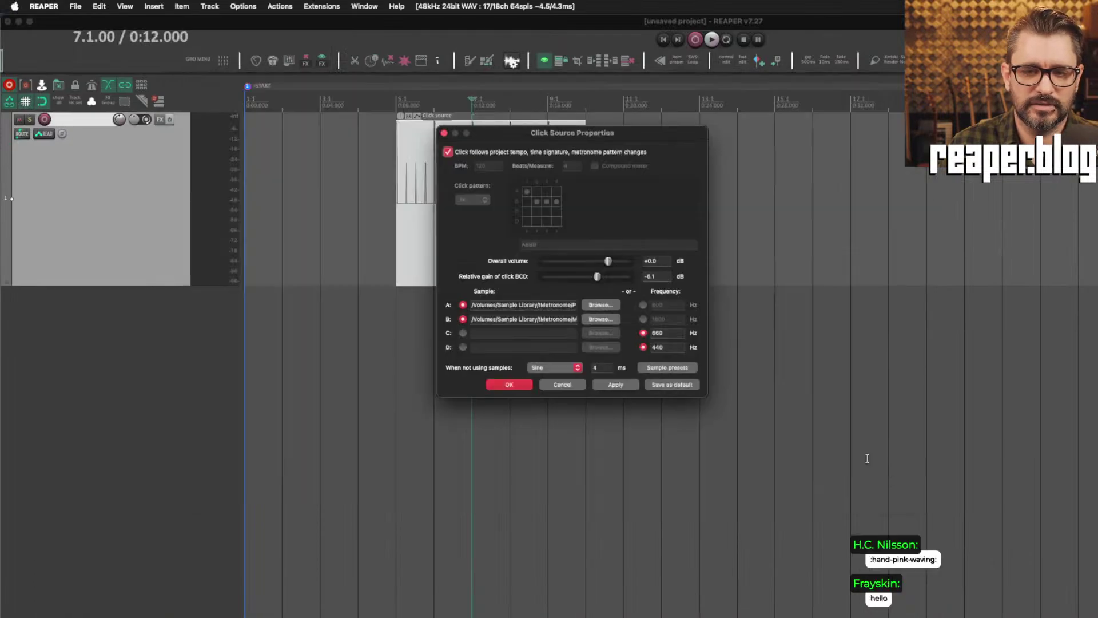
Set the click source's sample B to PT Click Default - Sub Beat.wav and accept the properties.
left_click(605, 319)
left_click(634, 430)
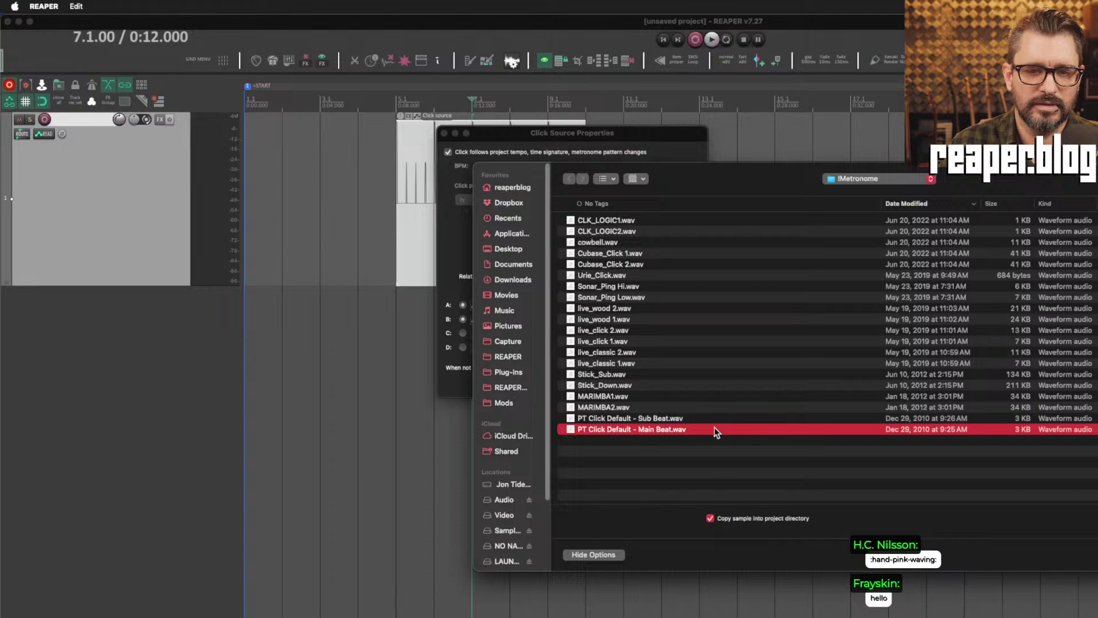
key("Up")
key("Return")
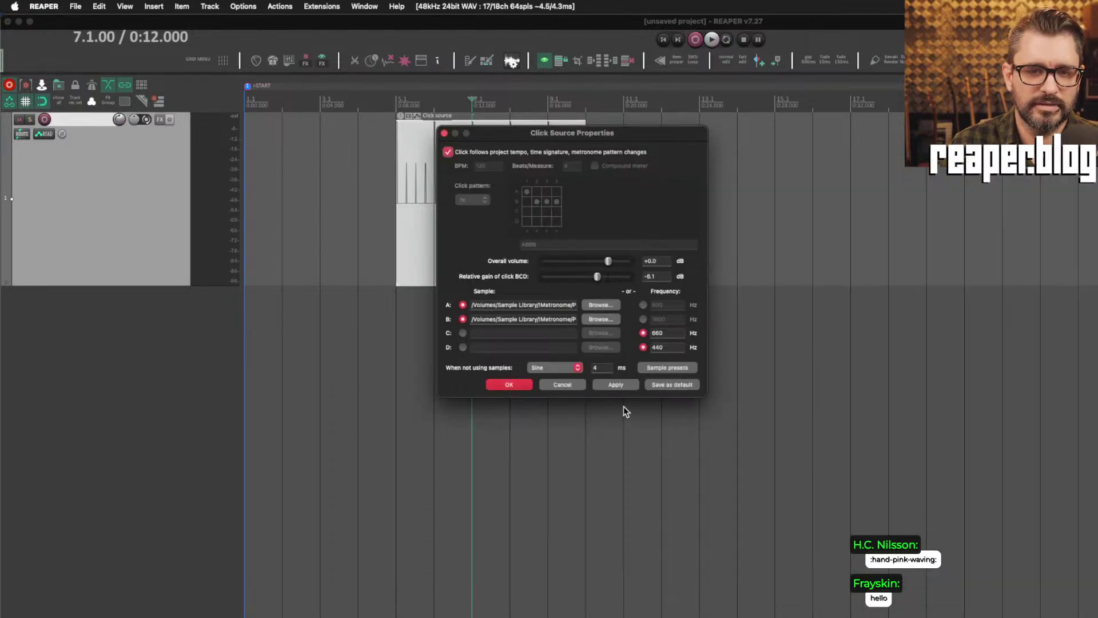
left_click(523, 385)
left_click(502, 382)
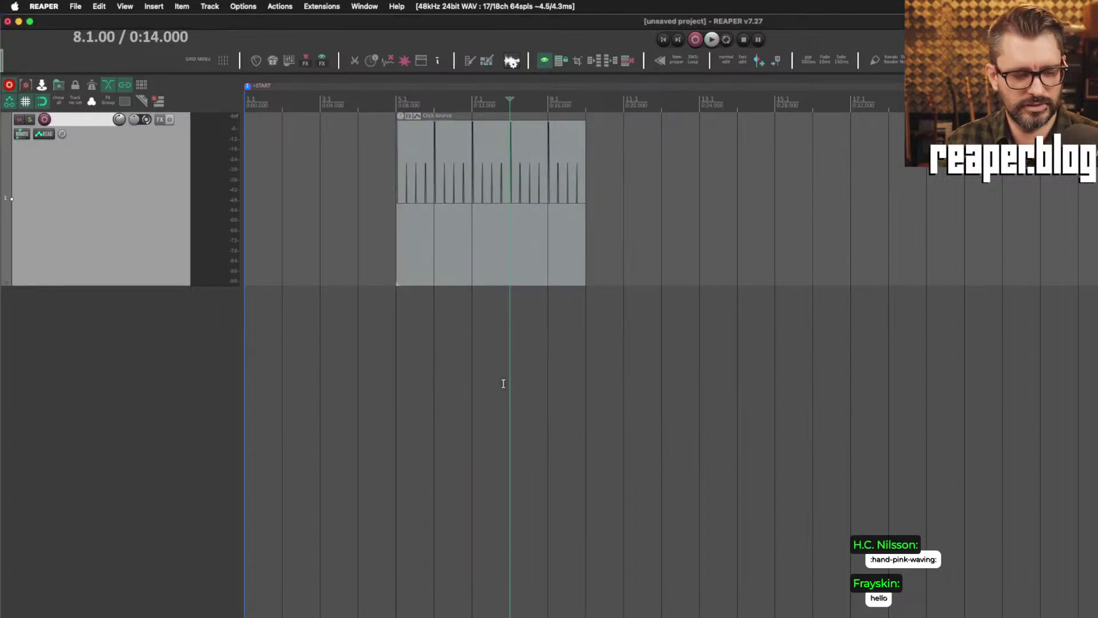
Open the Media Explorer and look through the project directory for the copied click samples.
key("super+alt+x")
left_click(51, 261)
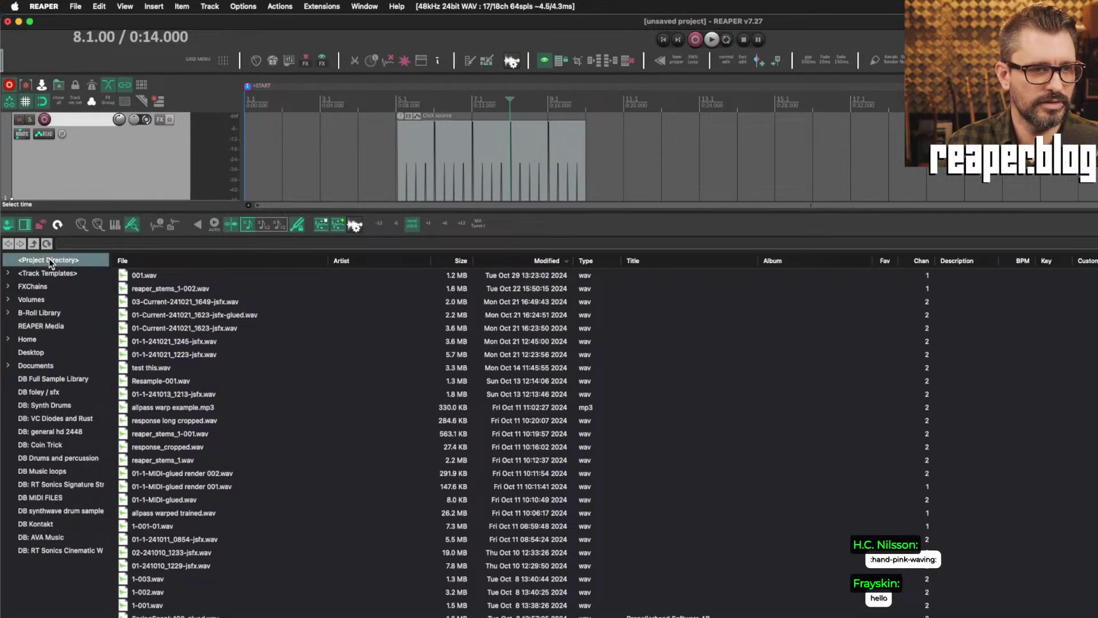
scroll(322, 534, "down", 3)
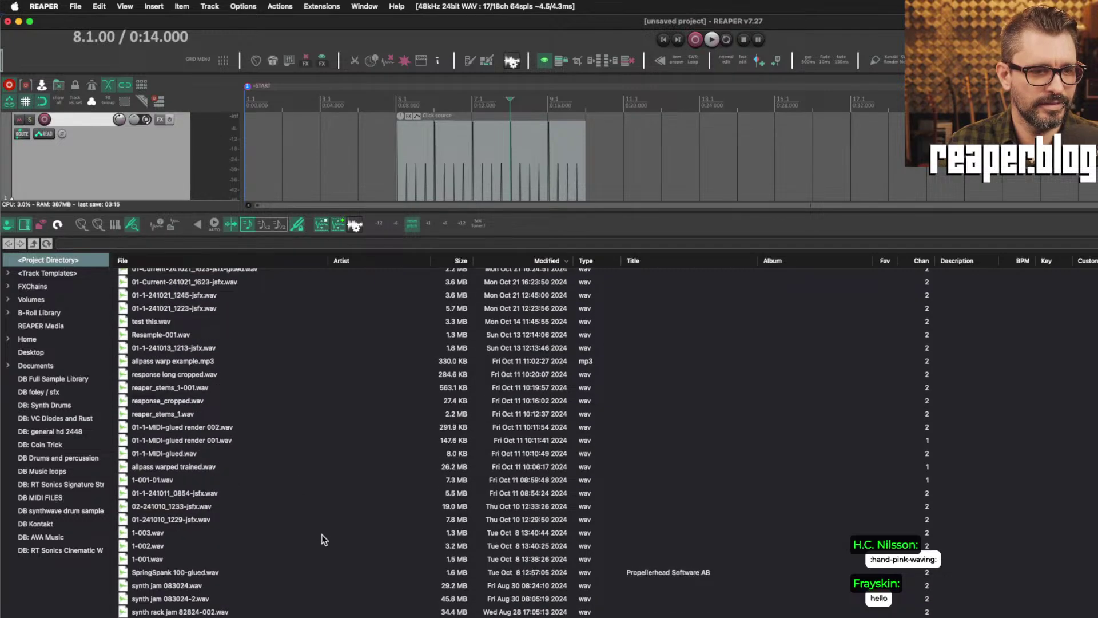
Switch to Finder and open the REAPER Media folder in Documents to check for the copied click samples.
left_click(493, 617)
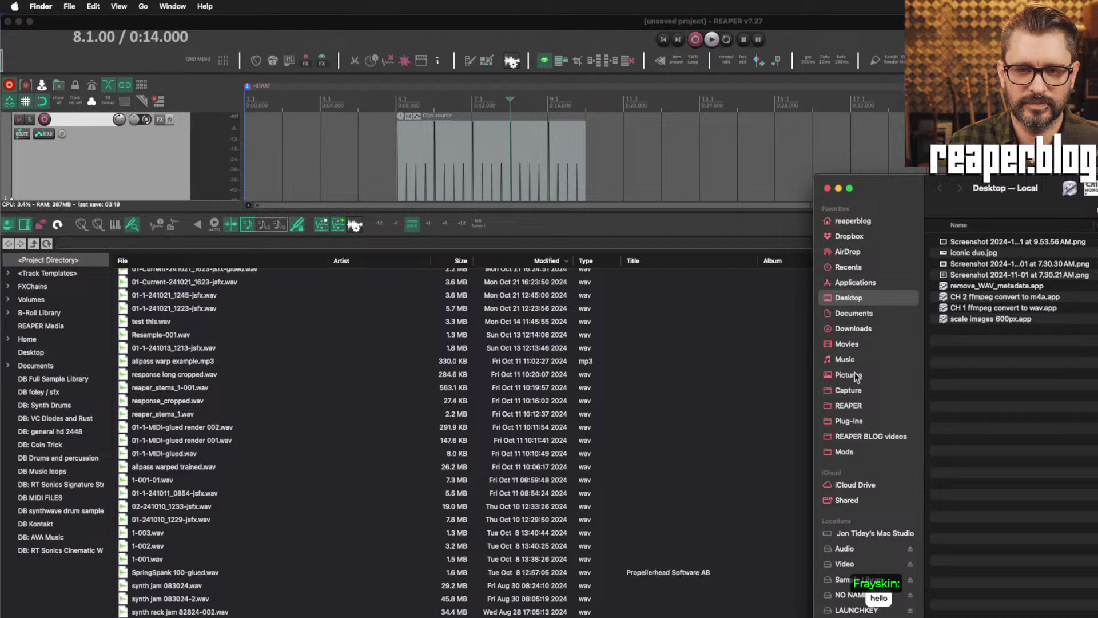
left_click(853, 313)
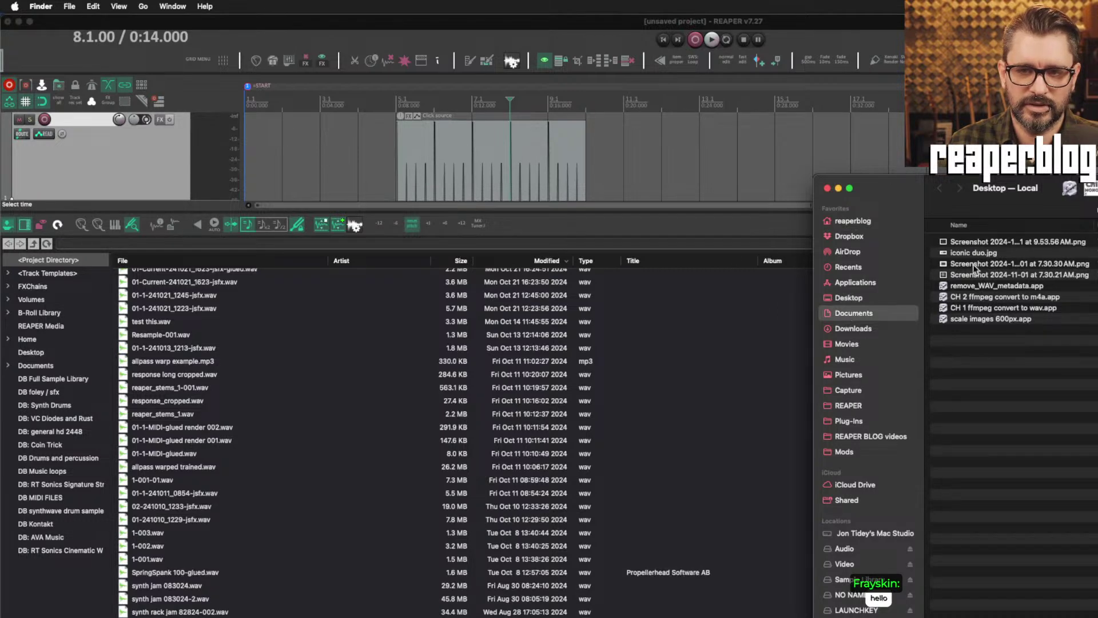
left_click(989, 243)
double_click(990, 242)
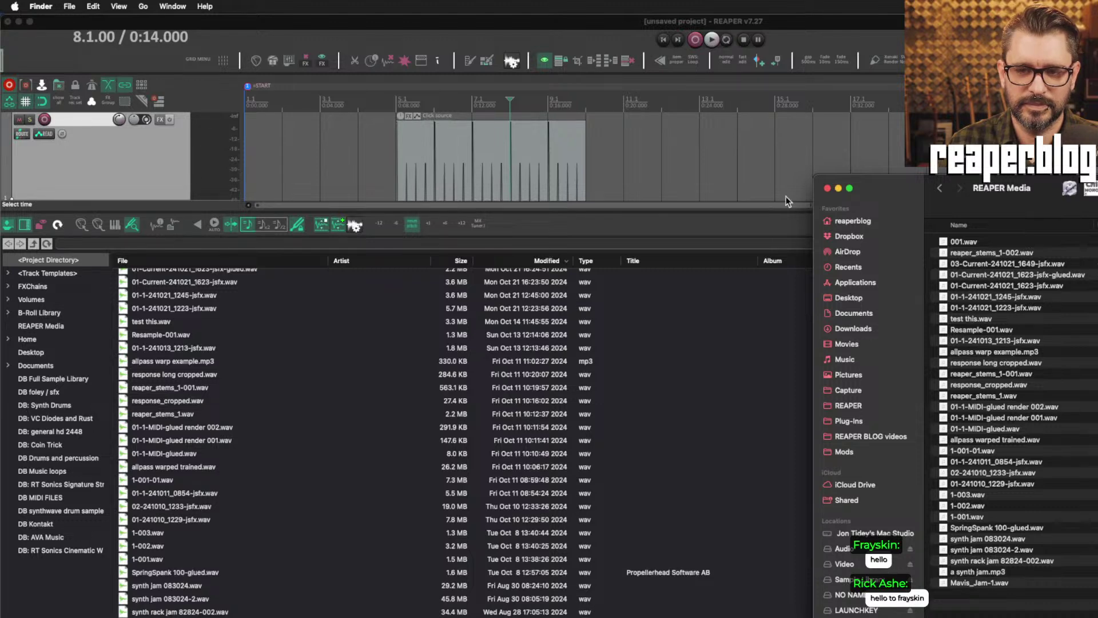
Return to REAPER and delete the track containing the click source.
left_click(661, 154)
left_click(358, 150)
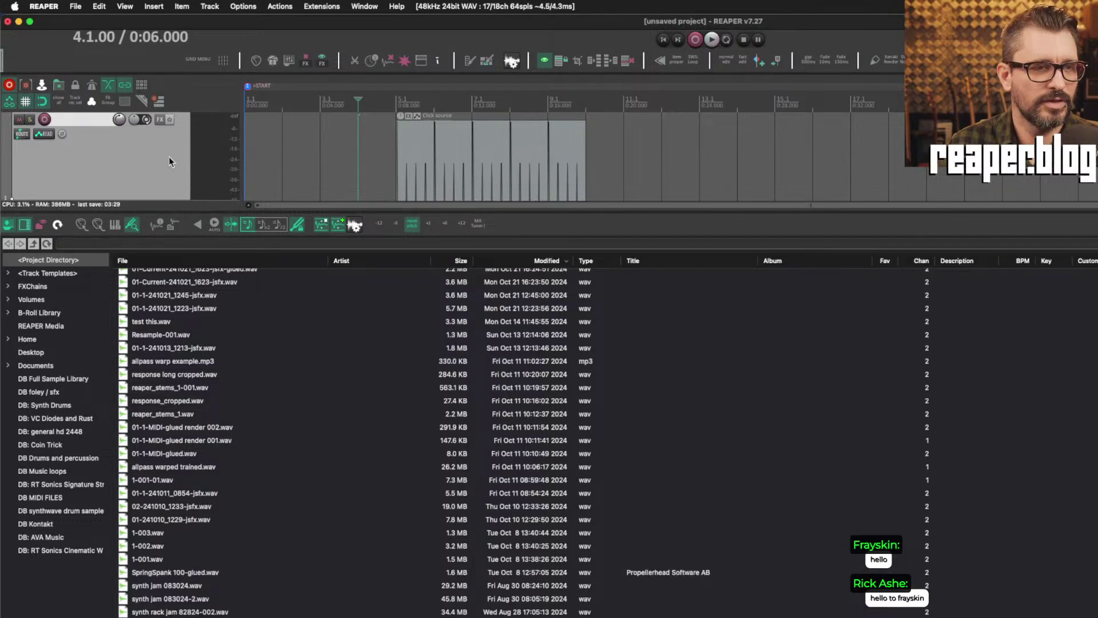
key("Delete")
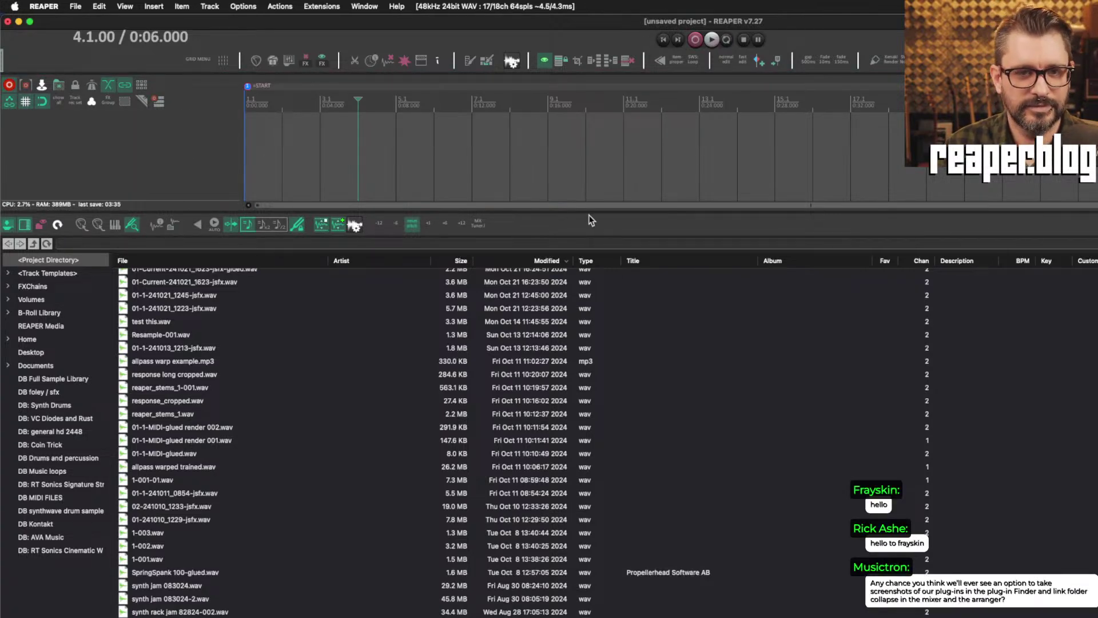
Save the project as "testing things" in the Audio location, with moving all media into the project directory turned off.
key("super+s")
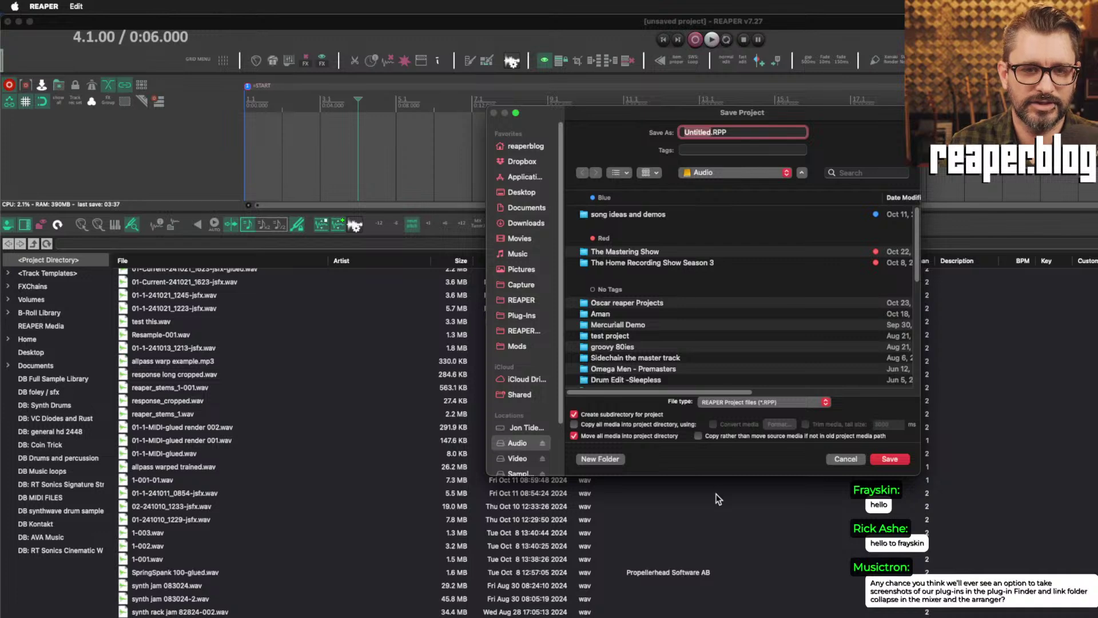
left_click(638, 434)
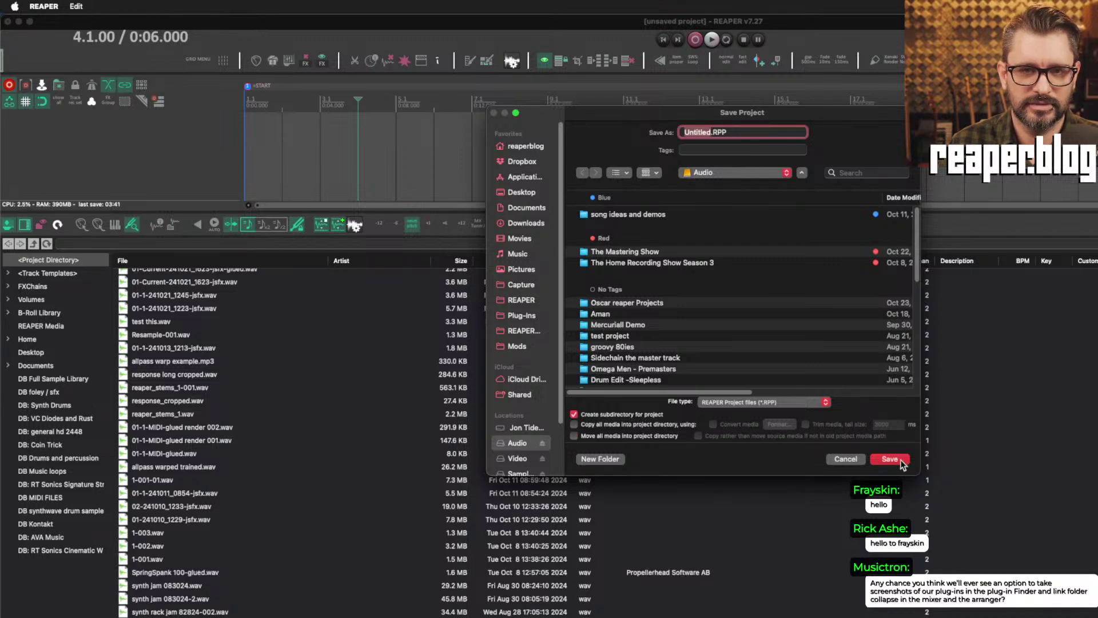
type("testing")
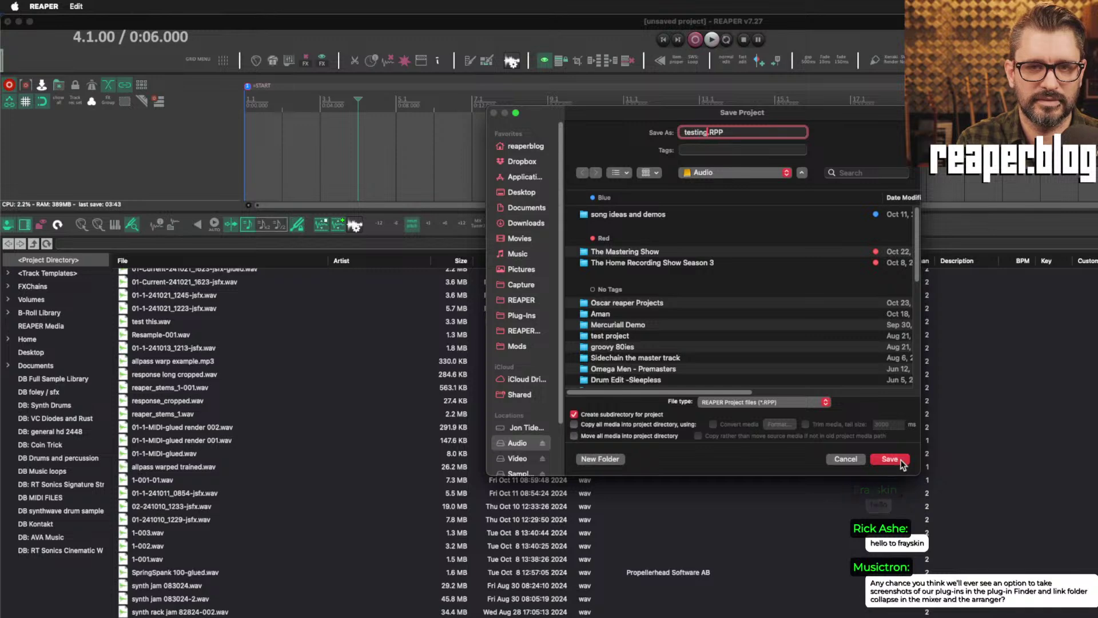
type(" things")
key("Return")
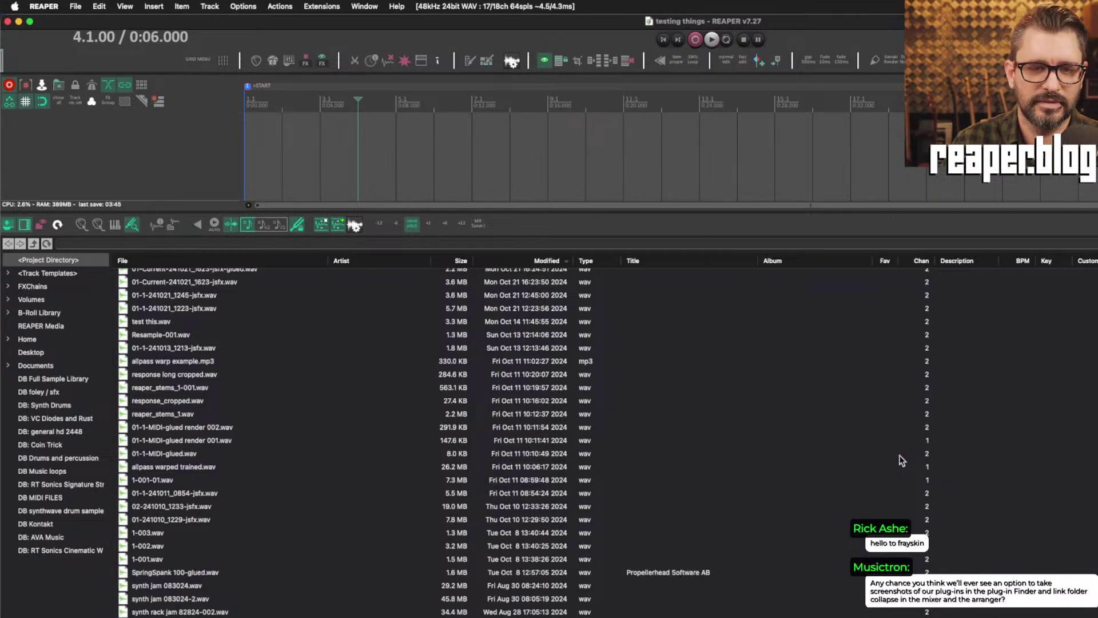
Place the edit cursor at 7.1.00, add a new track and close the Media Explorer.
left_click(473, 148)
double_click(114, 136)
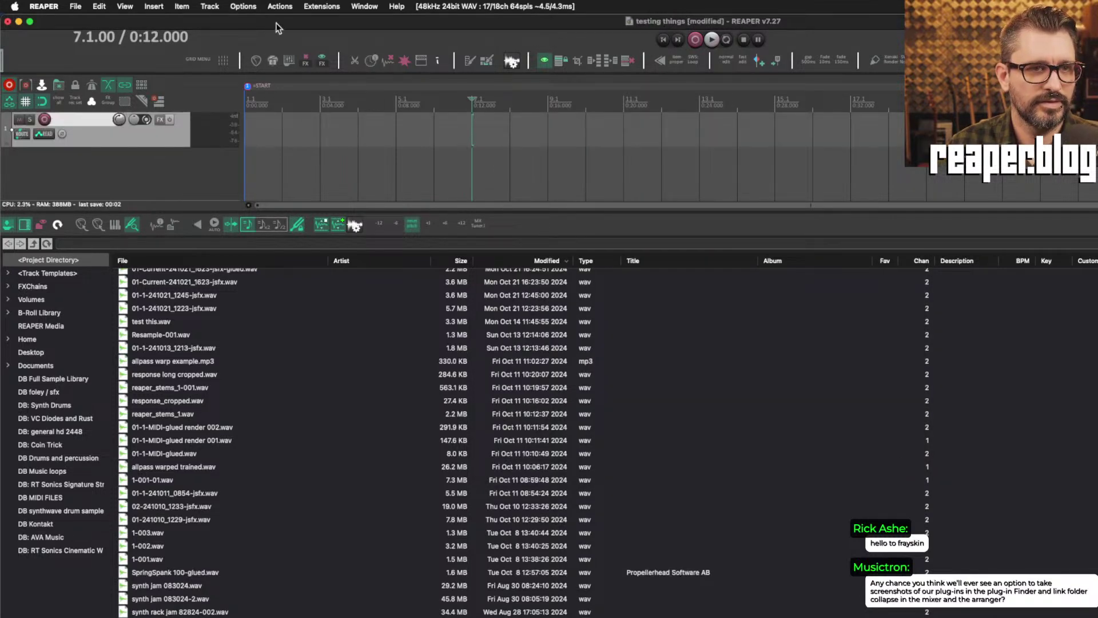
left_click(209, 7)
left_click(99, 184)
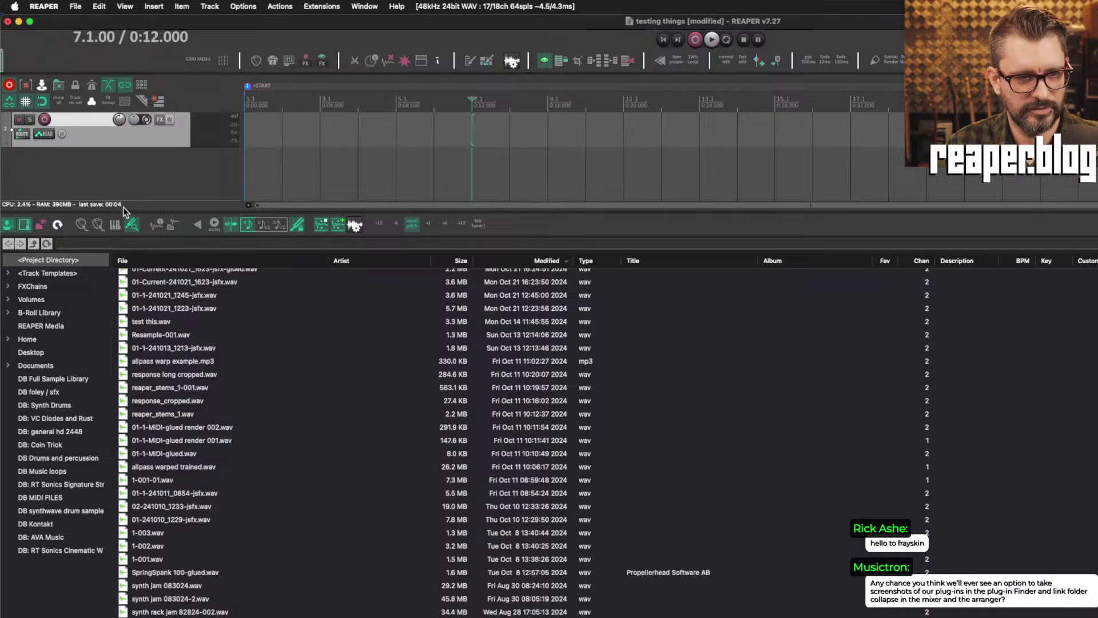
left_click(132, 182)
key("super+alt+x")
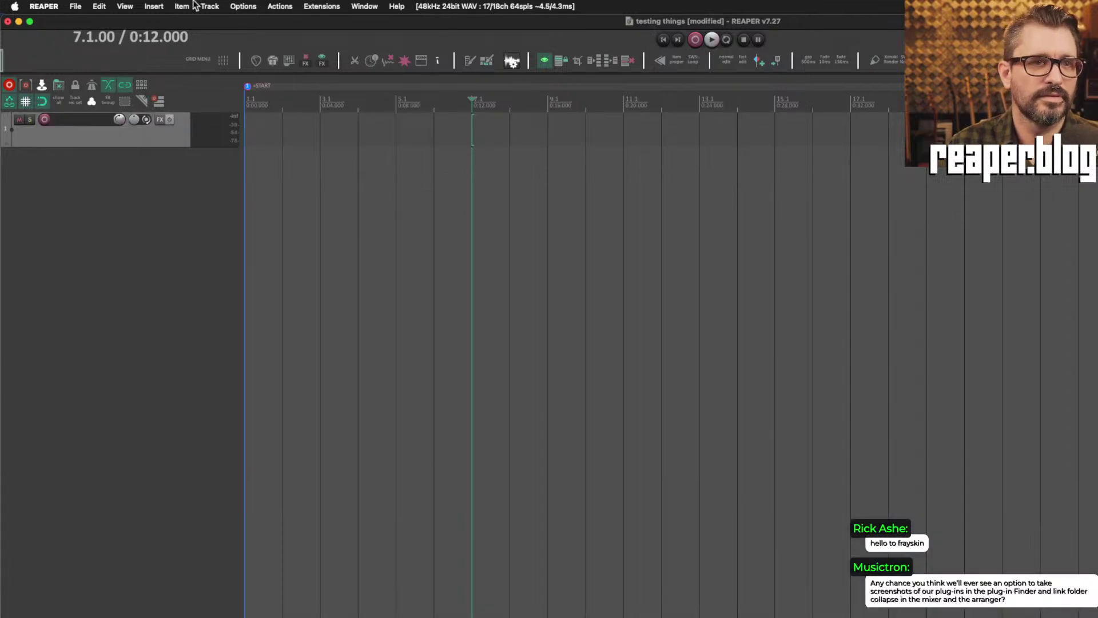
Insert a click source at 7.1.00 on the new track and increase the track's height.
left_click(153, 6)
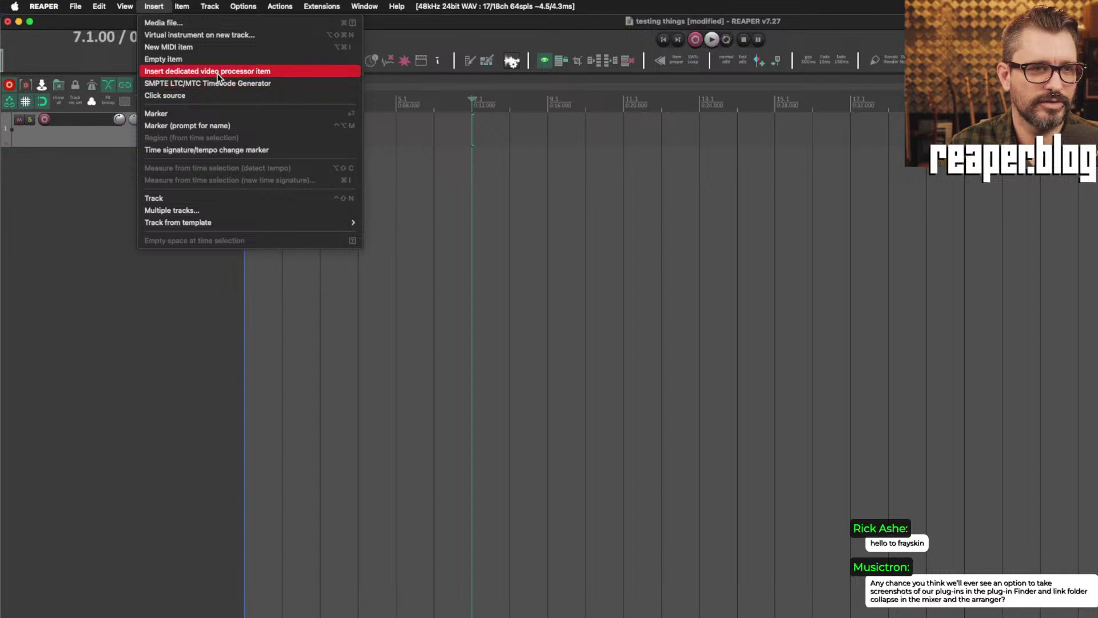
left_click(216, 94)
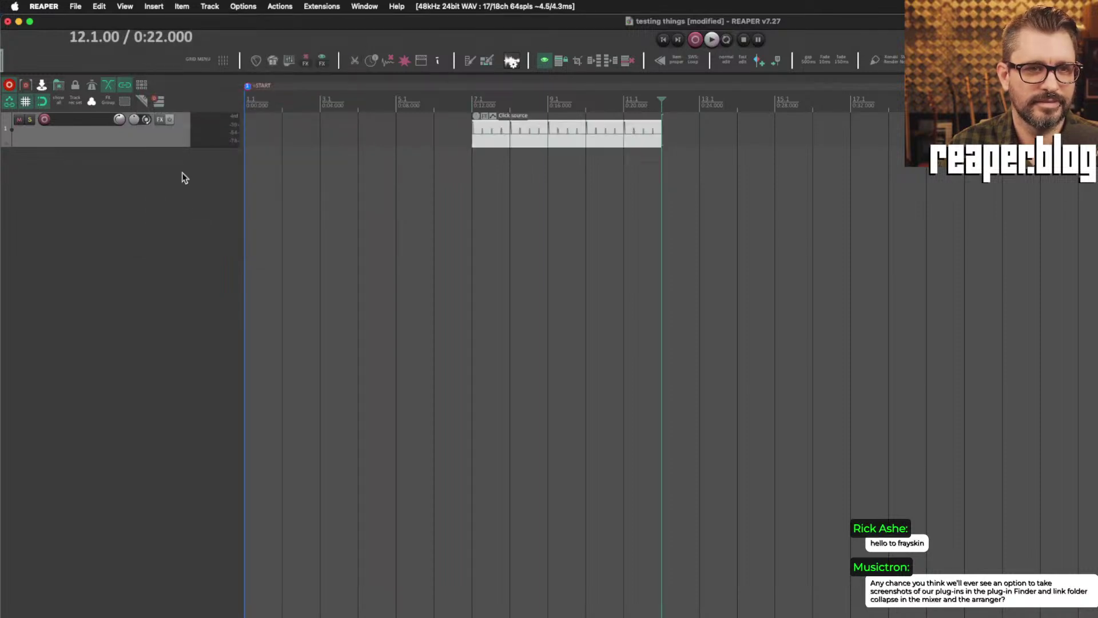
left_click(181, 146)
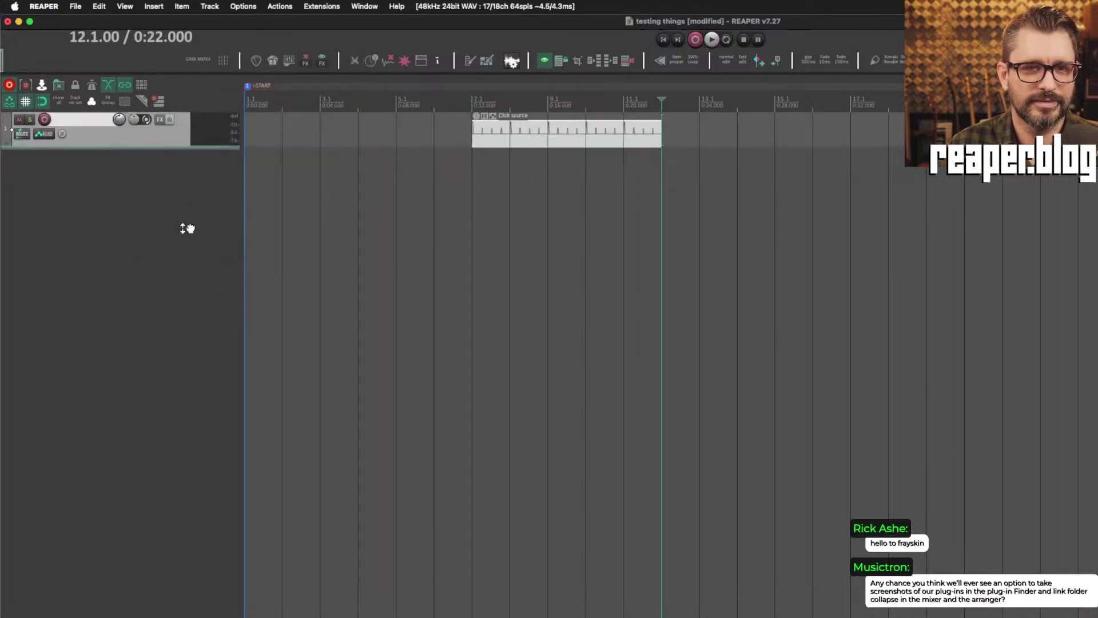
left_click_drag(181, 147, 183, 284)
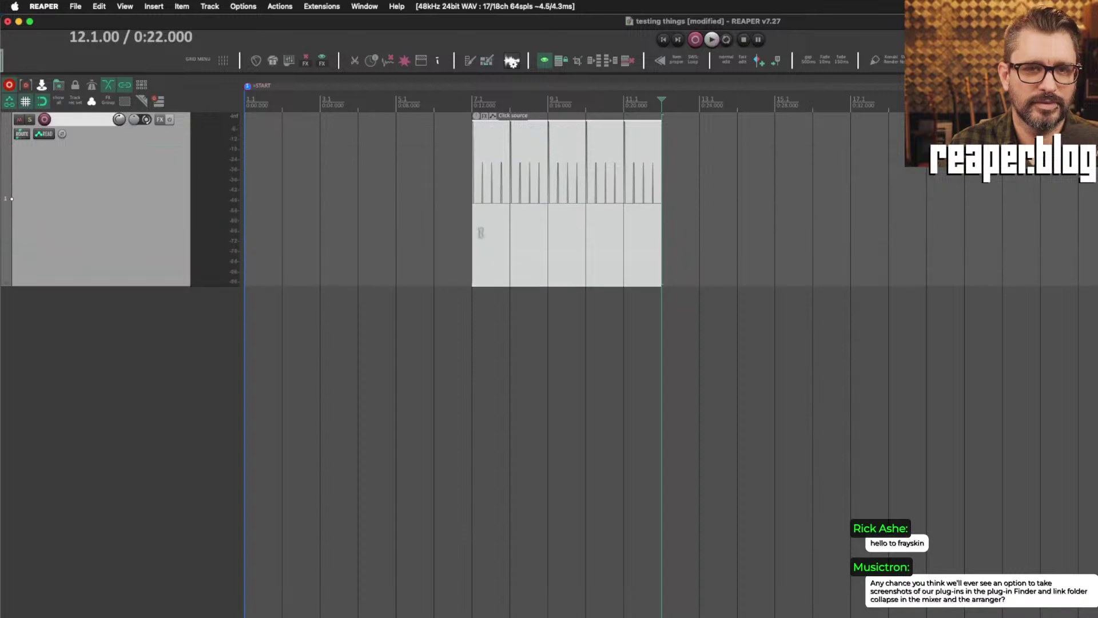
Open the new click source's properties and set sample A to Sonar_Ping Hi.wav with copying into the project directory enabled.
left_click(509, 199)
double_click(550, 224)
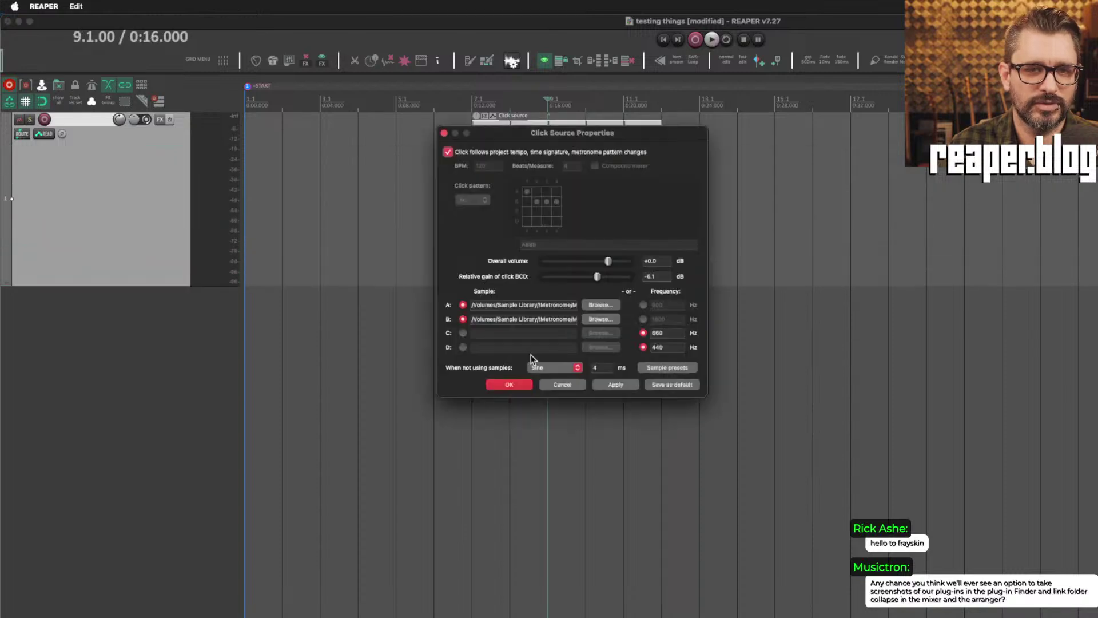
left_click(601, 303)
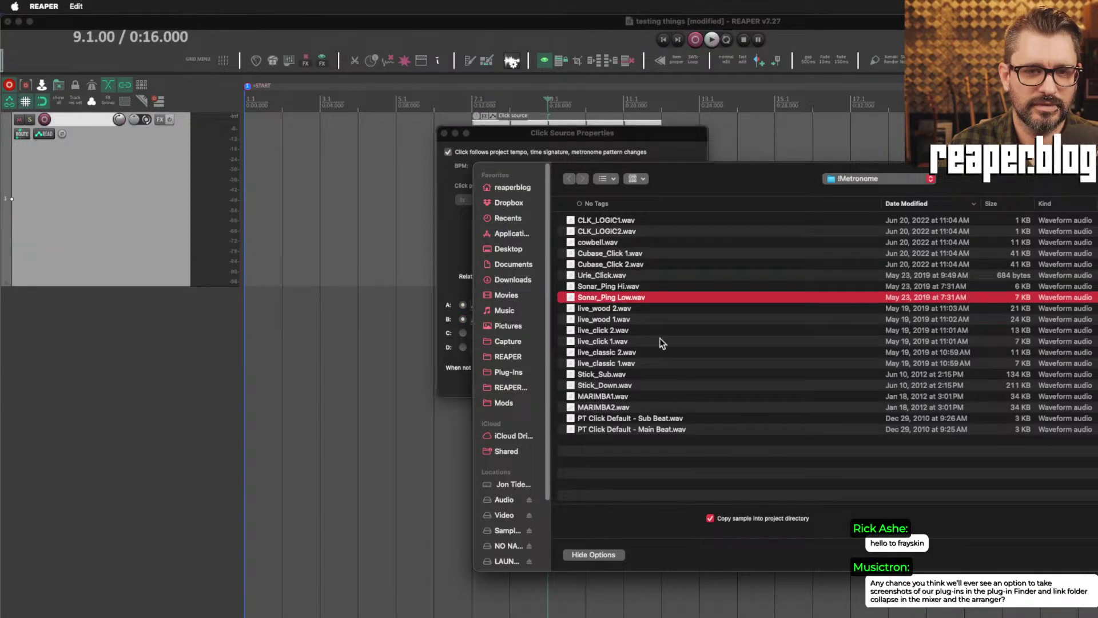
key("Up")
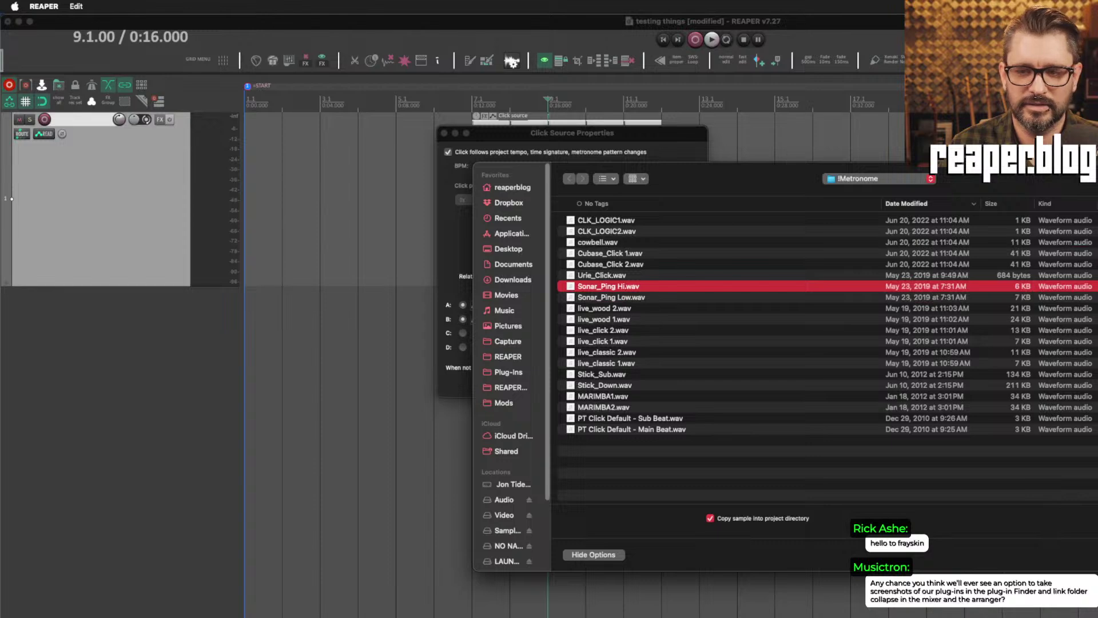
key("Return")
Set sample B to Sonar_Ping Low.wav with copying into the project directory enabled, and accept the click source properties.
left_click(606, 319)
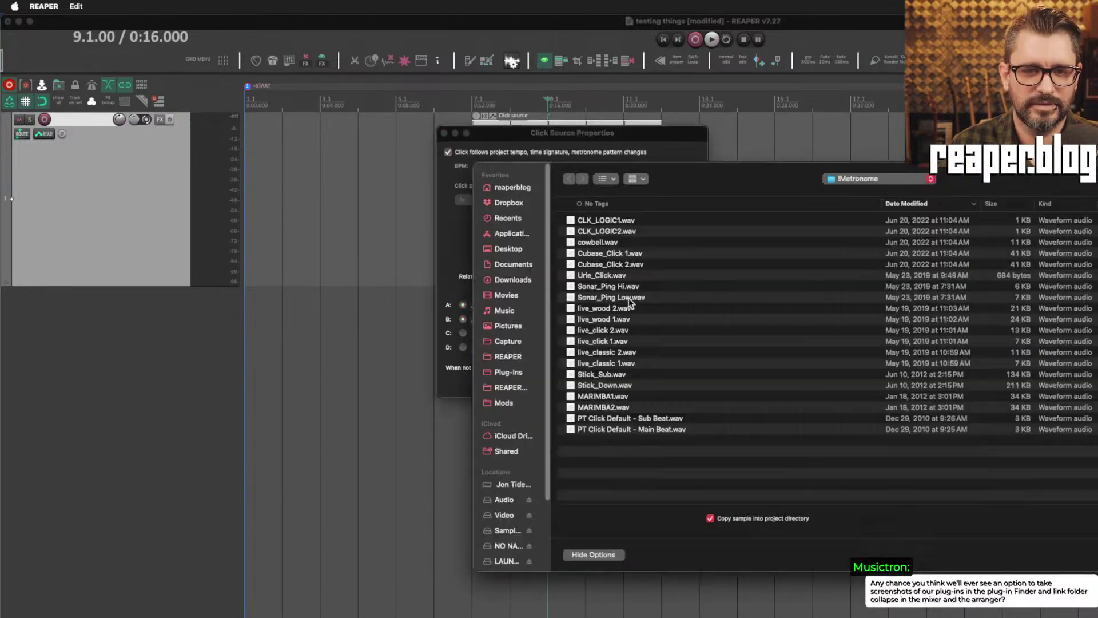
left_click(644, 297)
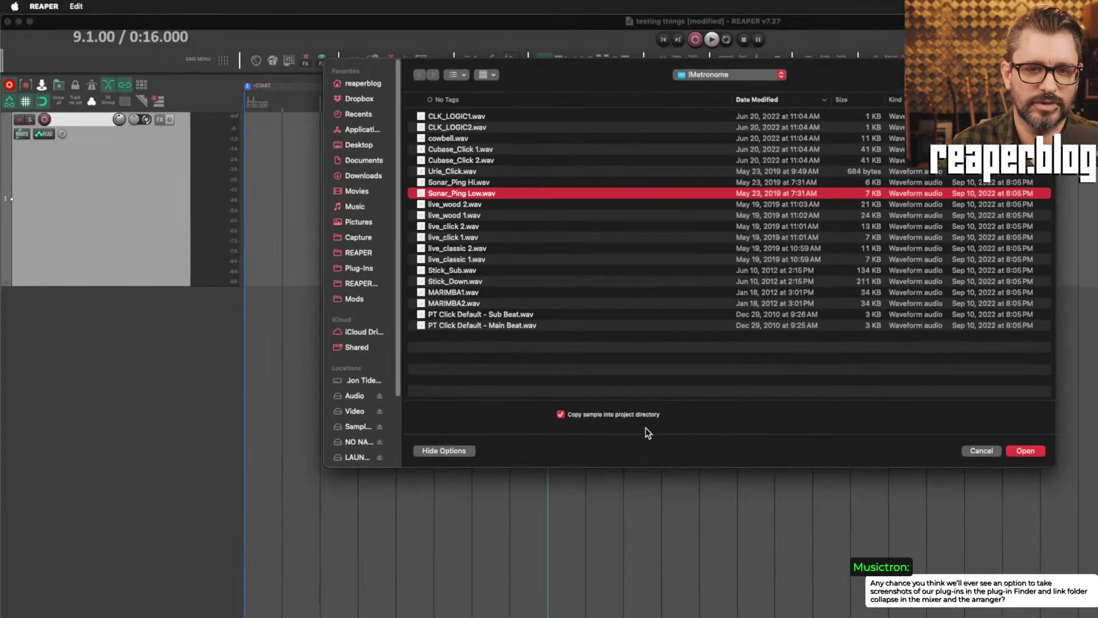
left_click(1024, 451)
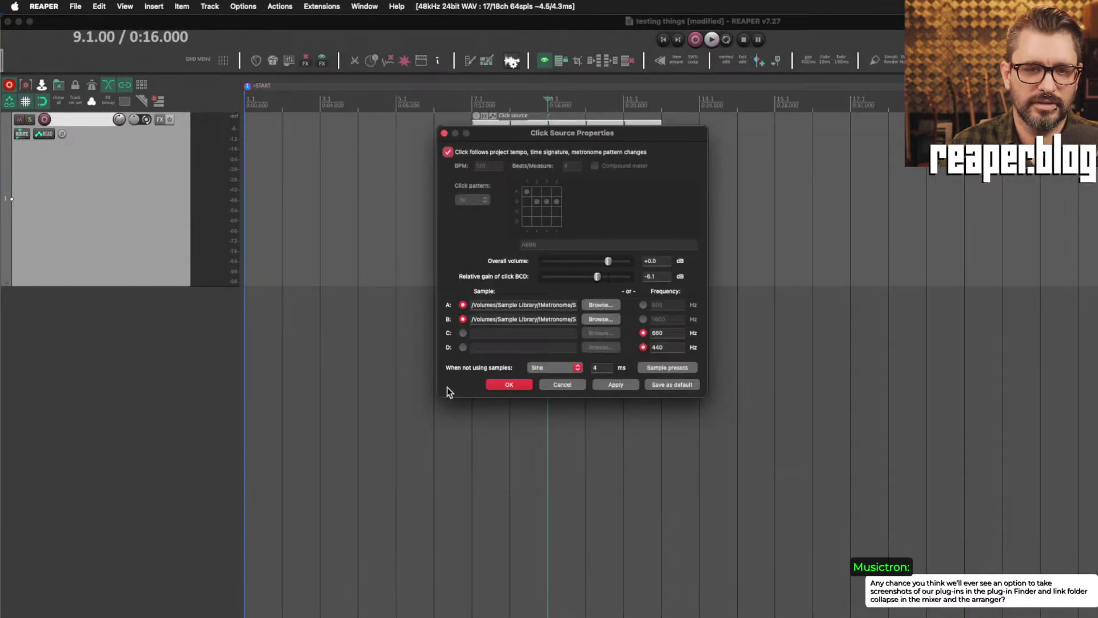
left_click(506, 388)
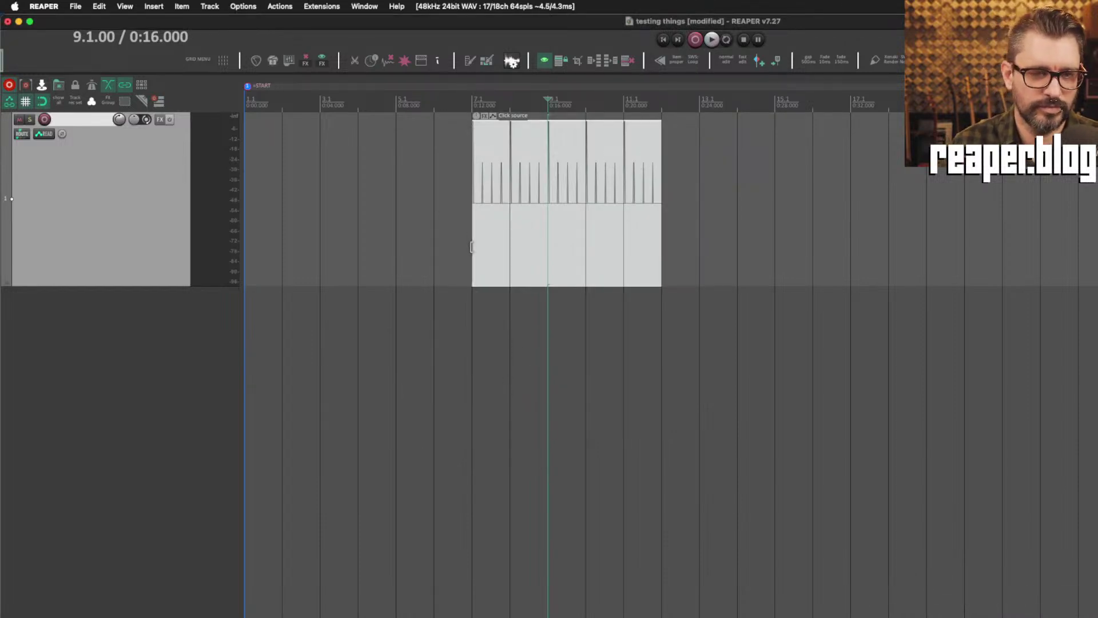
Switch to Finder and open the testing things project folder on the Audio drive.
key("super+Tab")
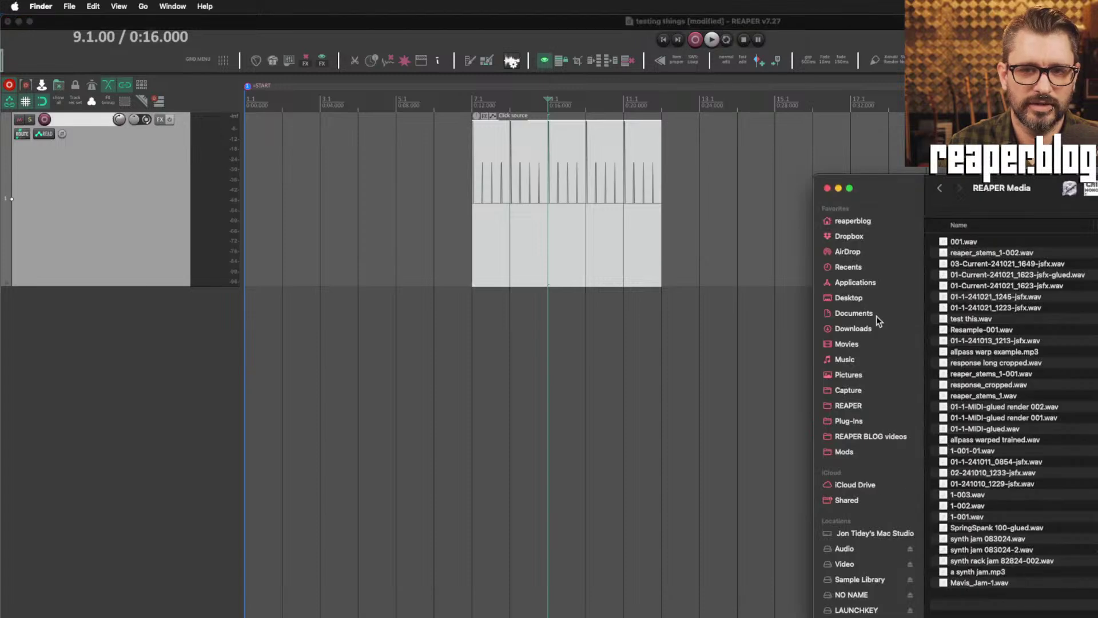
left_click(853, 548)
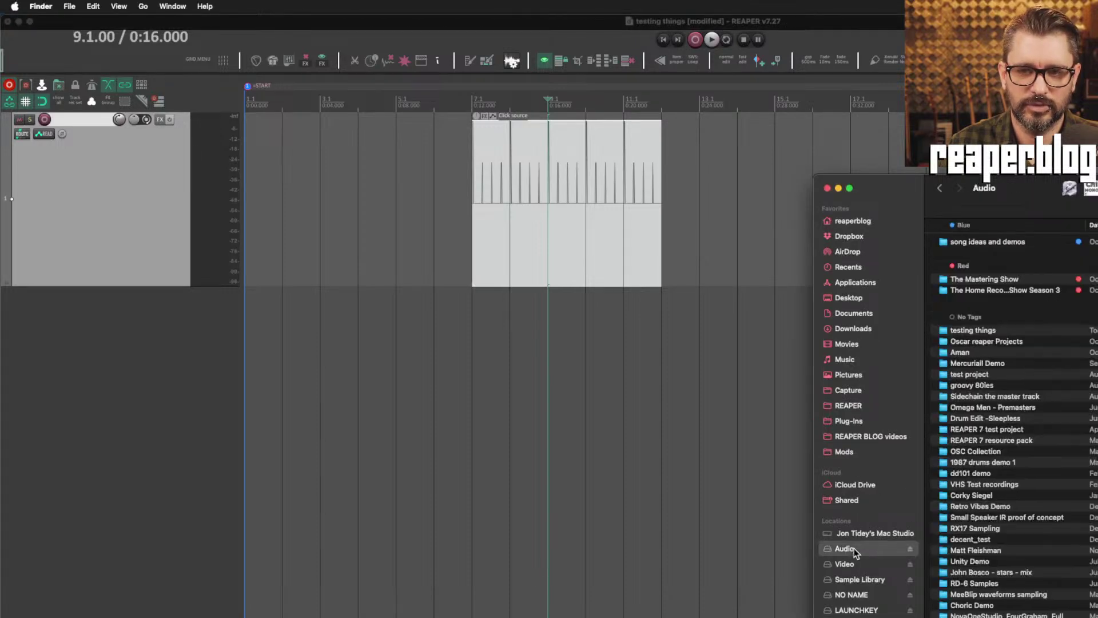
double_click(983, 332)
double_click(894, 194)
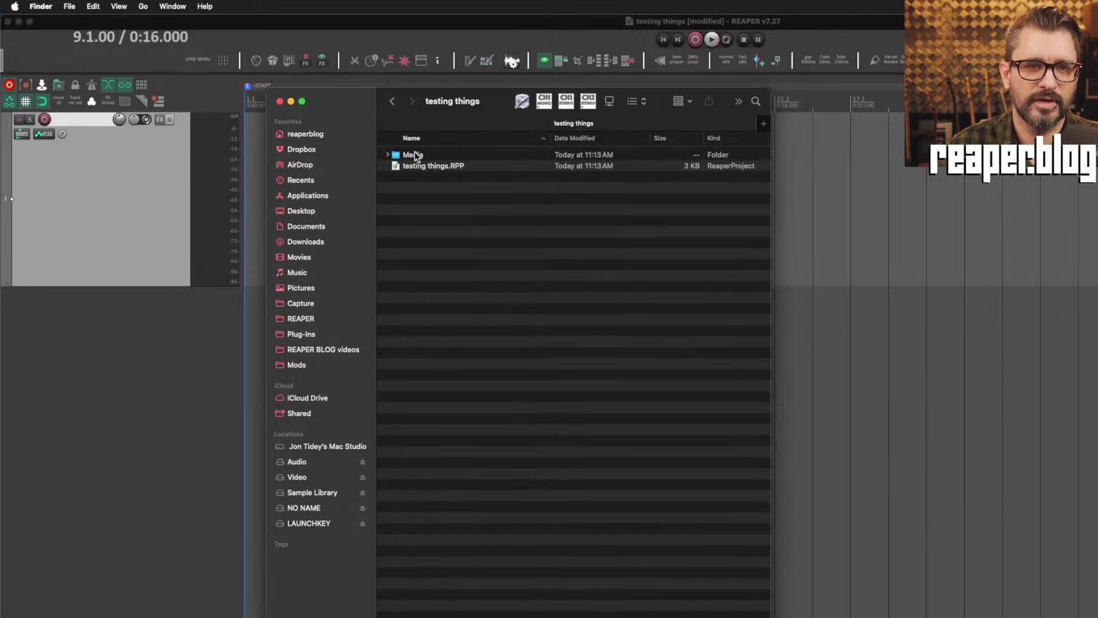
Open the project's Media folder and expand ClickSamples to examine the sample files inside.
left_click(413, 154)
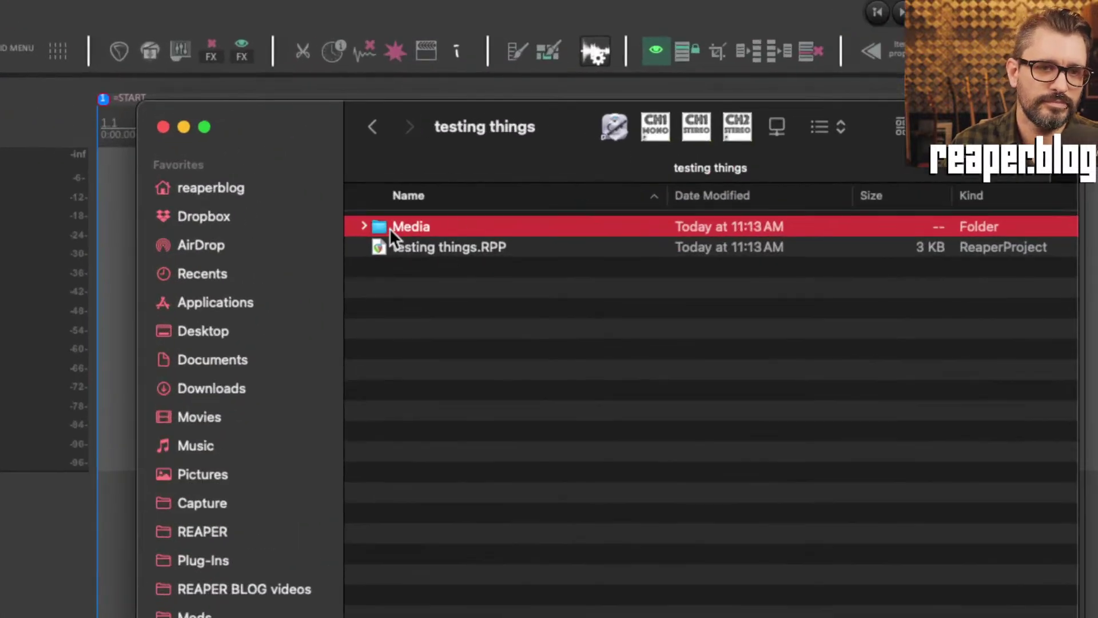
double_click(389, 228)
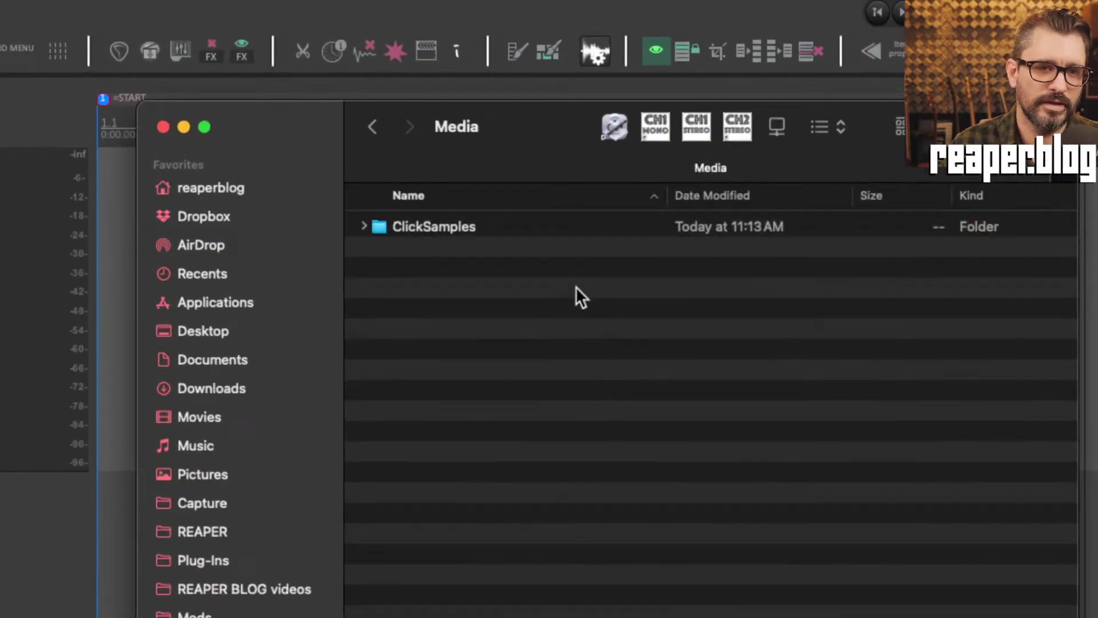
left_click(482, 229)
key("Right")
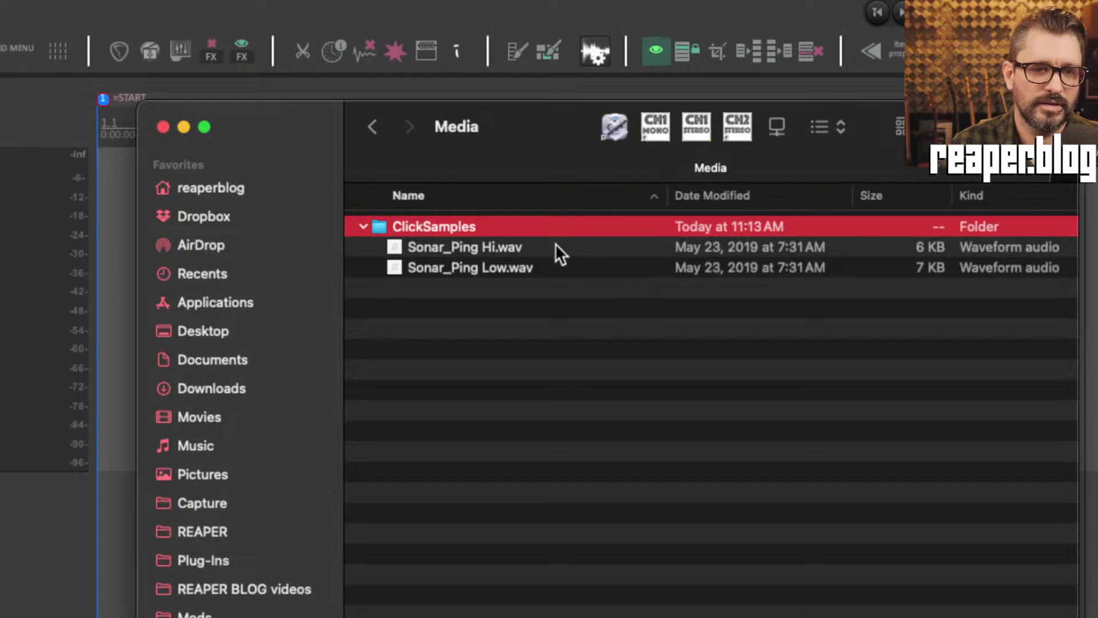
left_click(556, 245)
left_click(564, 267)
left_click(550, 309)
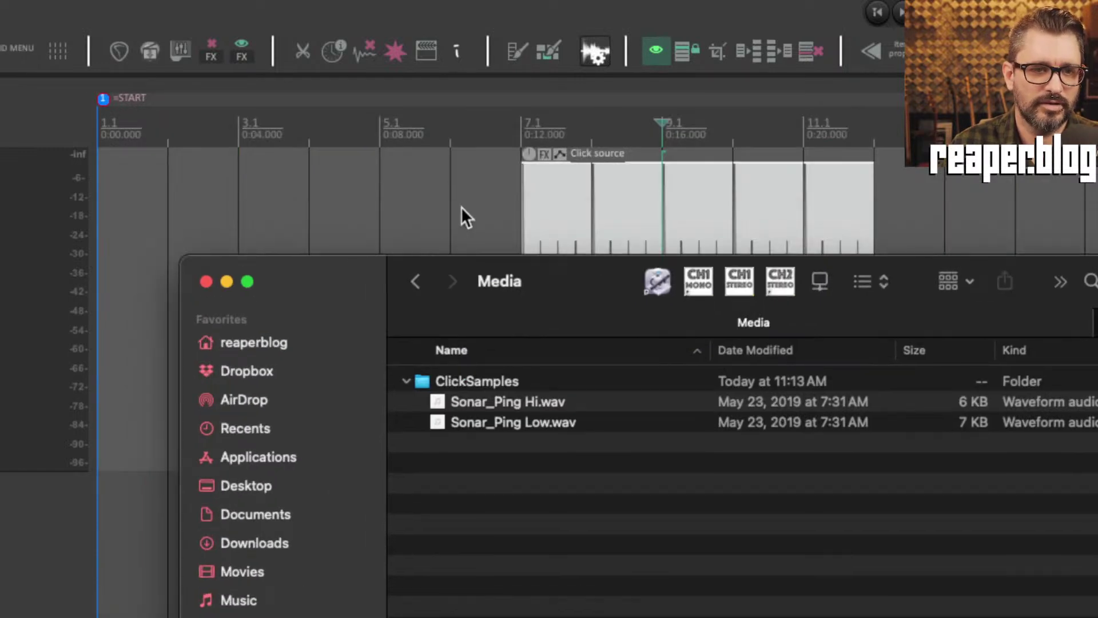
Switch to Firefox and review the Click source entries in the REAPER 7.27 changelog.
left_click(461, 207)
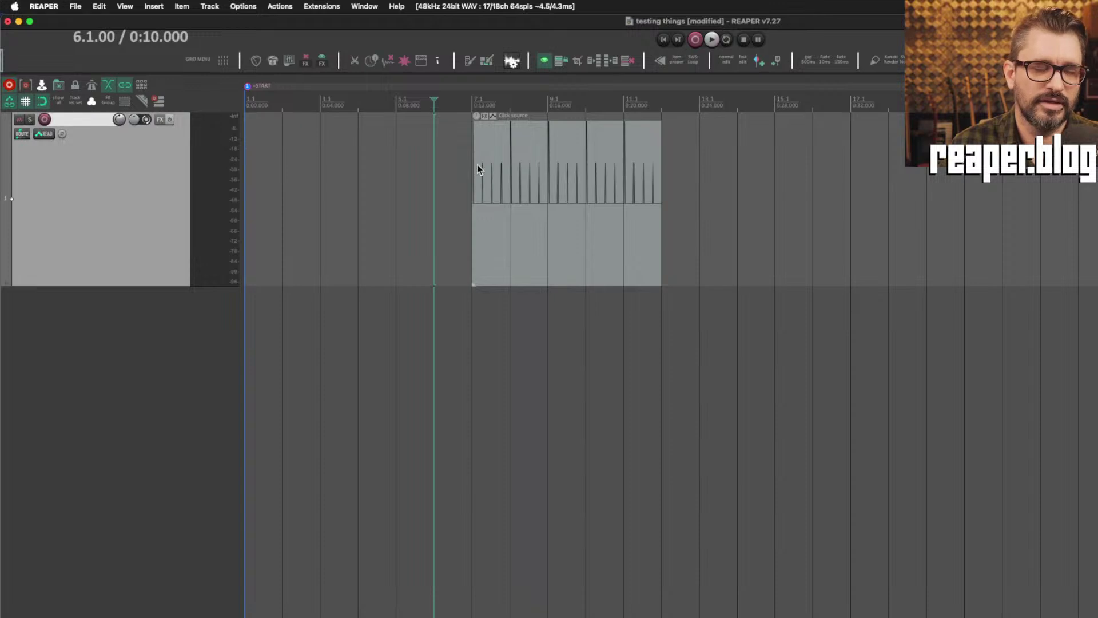
left_click(483, 162)
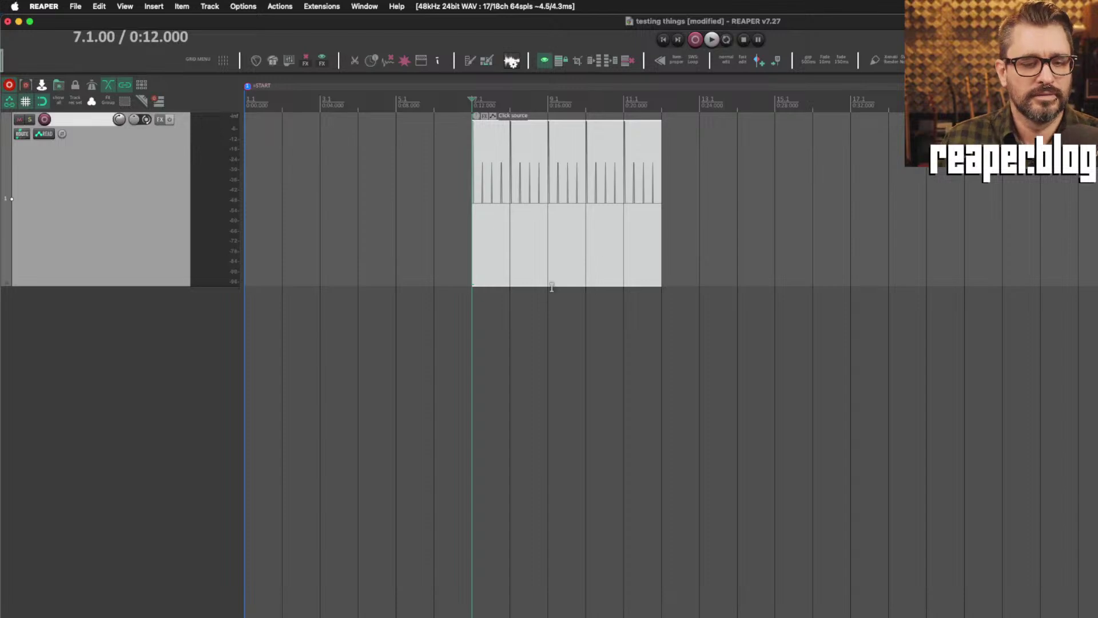
key("super+Tab")
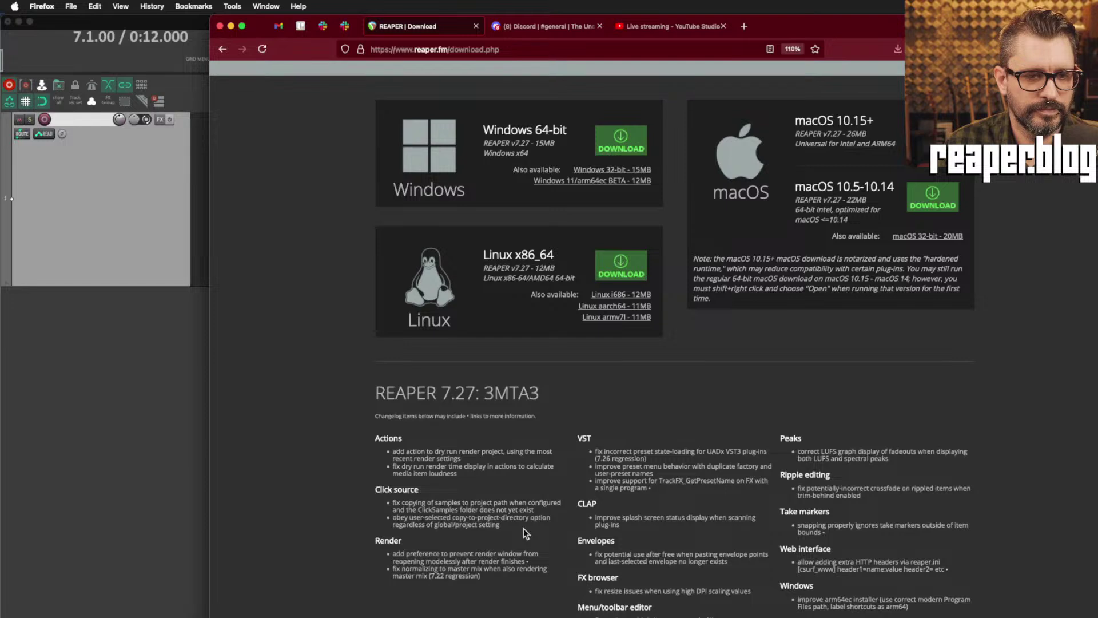
scroll(524, 528, "up", 2)
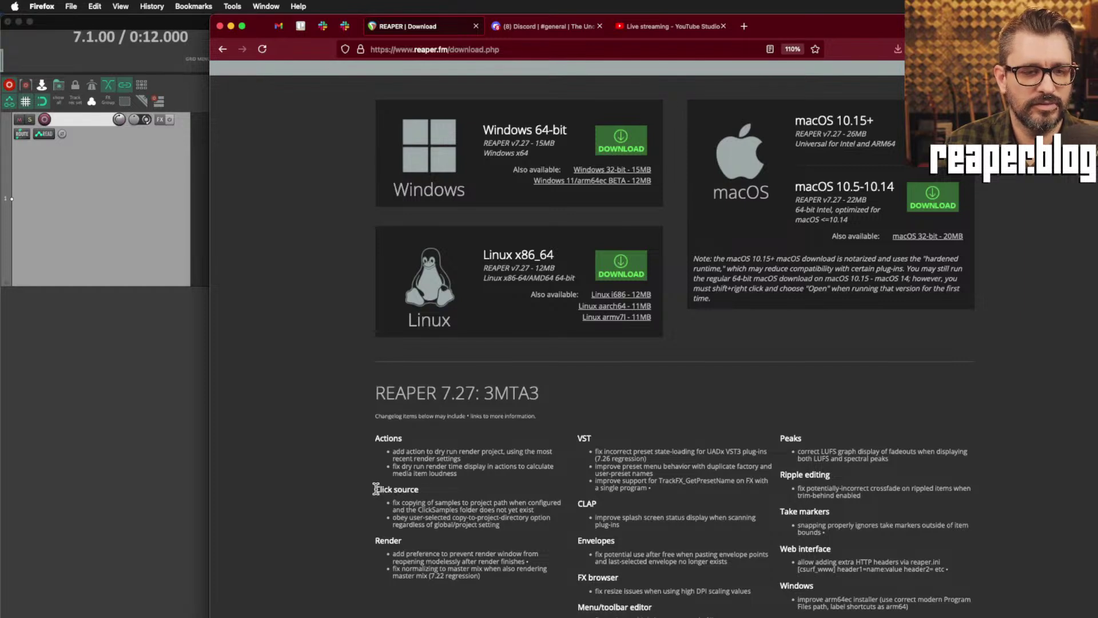
left_click_drag(377, 489, 535, 510)
left_click(437, 491)
left_click(147, 290)
left_click(492, 235)
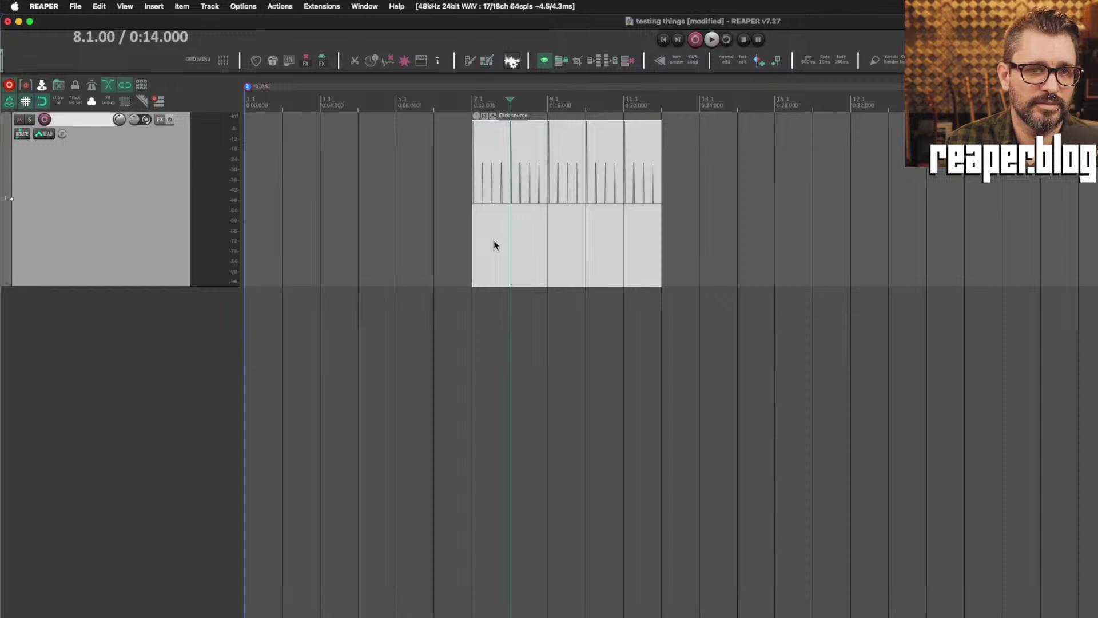
key("Left")
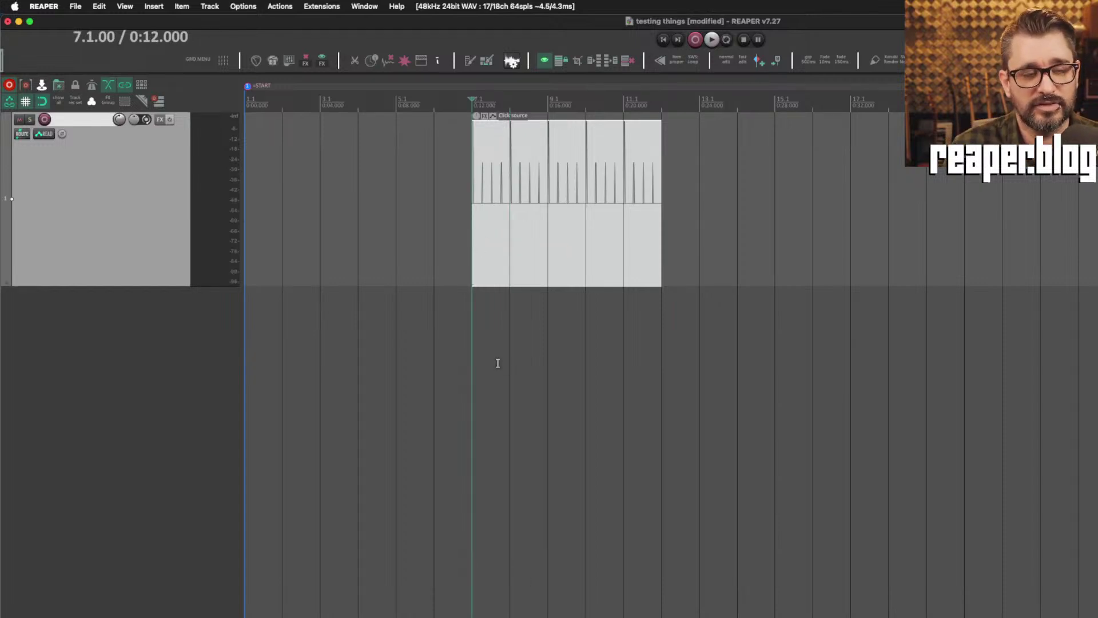
left_click(486, 324)
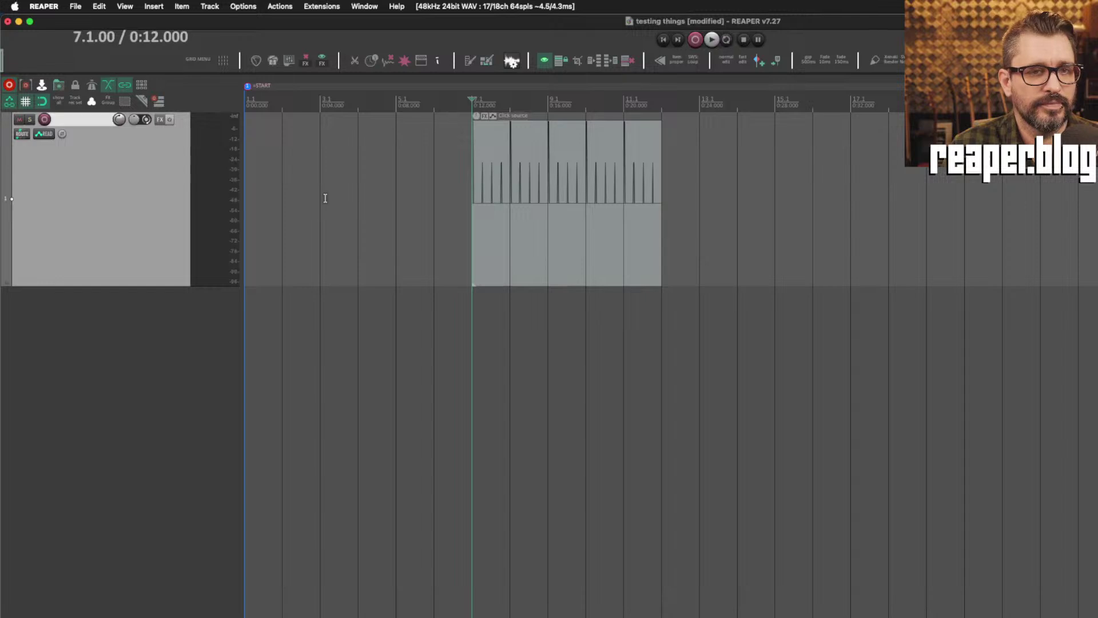
left_click(519, 250)
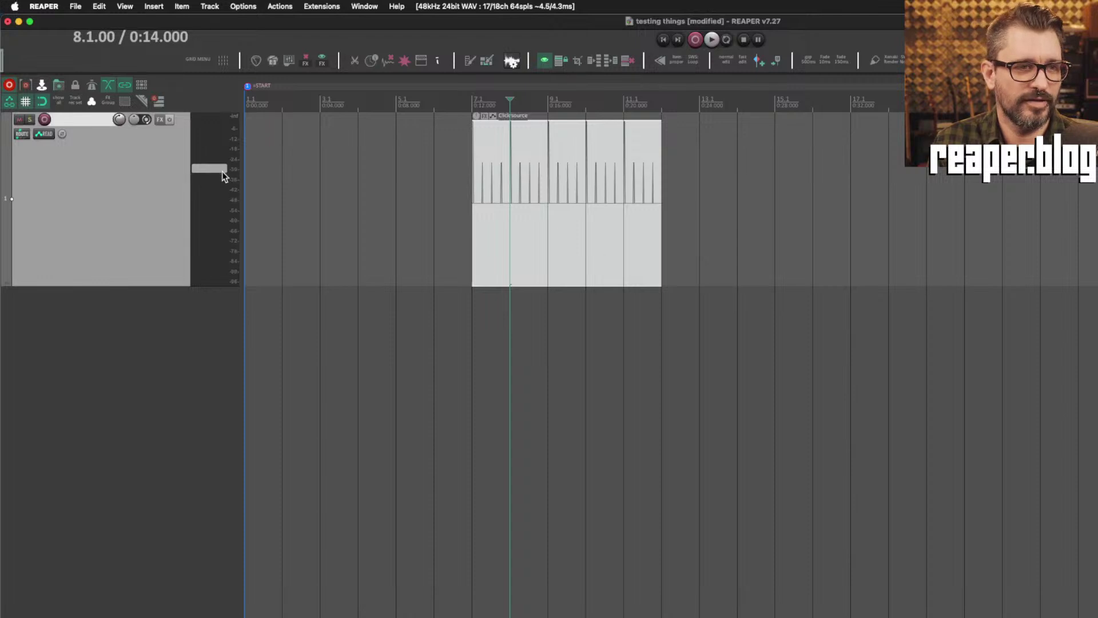
Examine the media copy and move options for saving the project under a new name, and cancel saving.
left_click(76, 6)
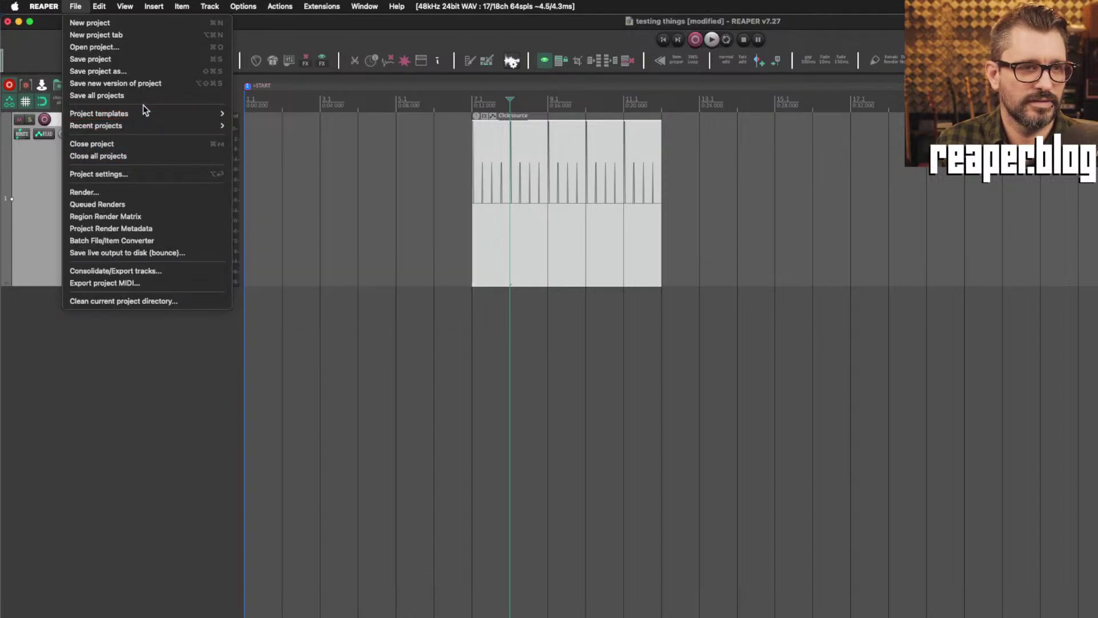
left_click(146, 71)
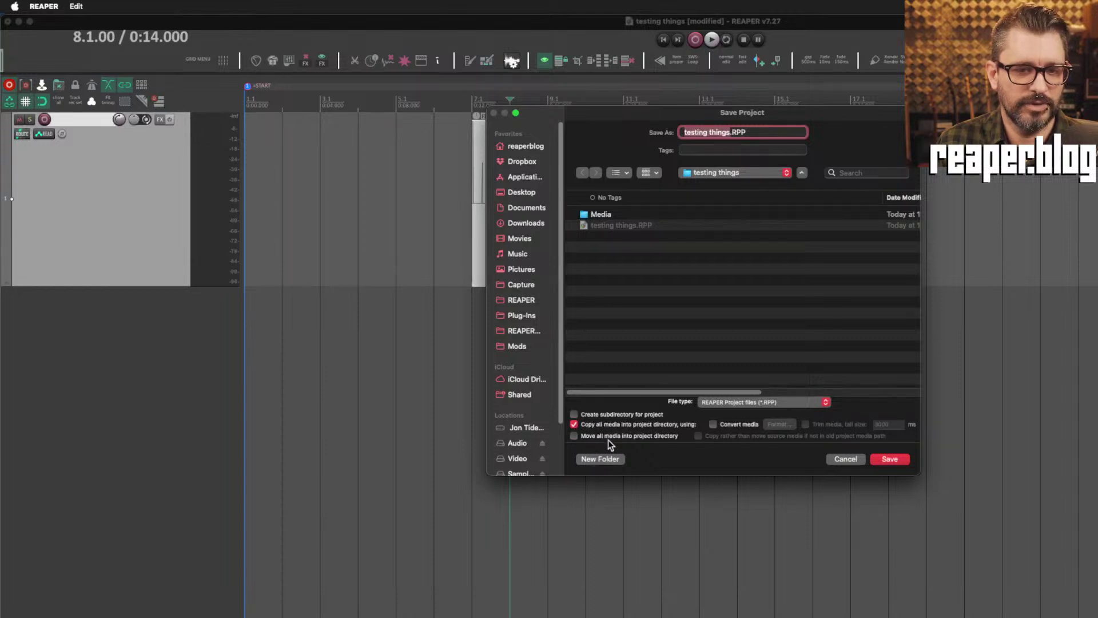
left_click(846, 459)
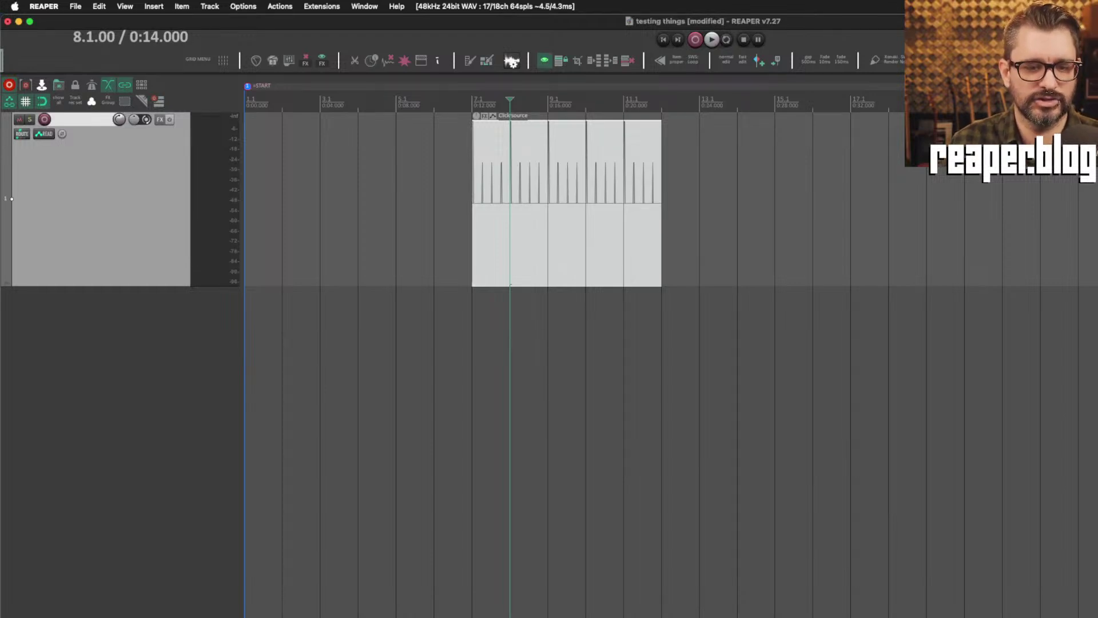
Check the changelog's Render entries in Firefox, and open the Rendering settings in REAPER's preferences to examine the after-rendering options.
key("super+Tab")
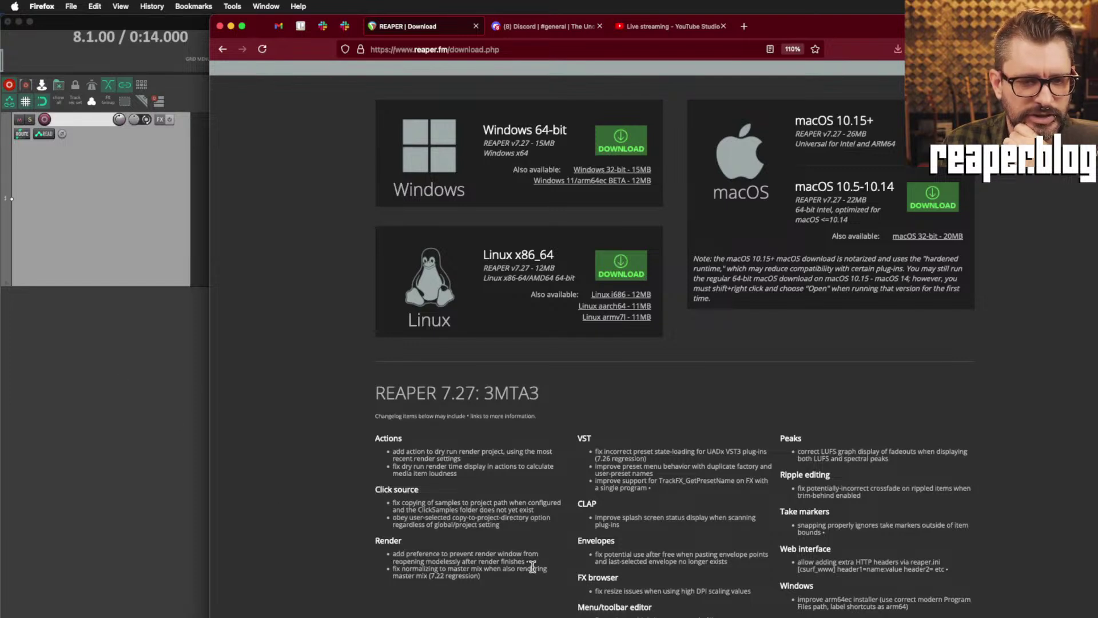
left_click(150, 363)
key("super+comma")
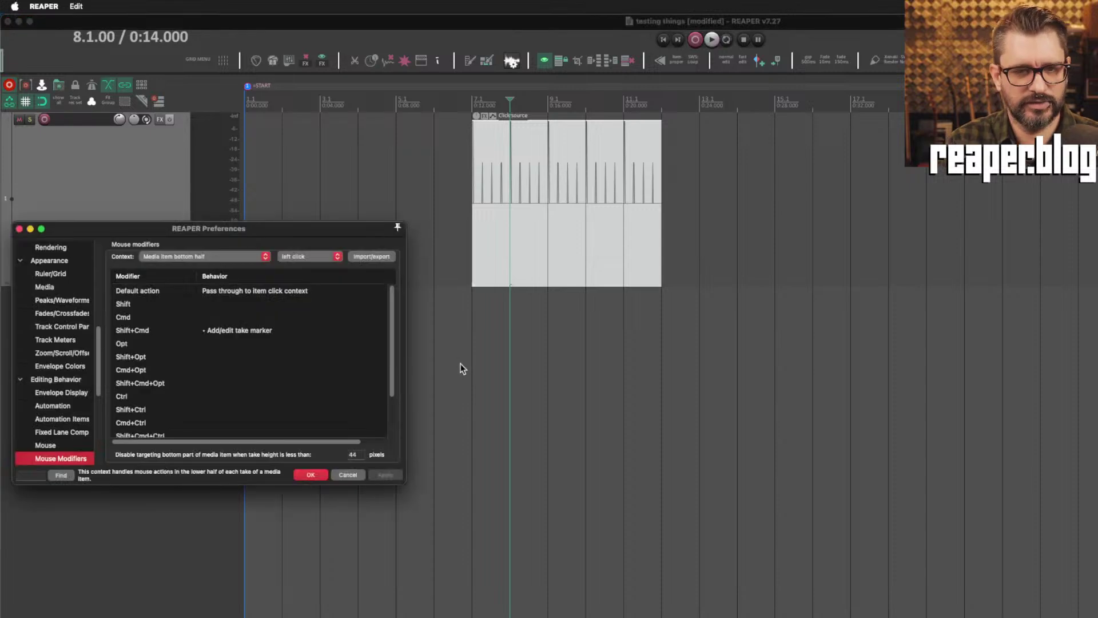
left_click_drag(216, 229, 566, 254)
scroll(389, 430, "up", 10)
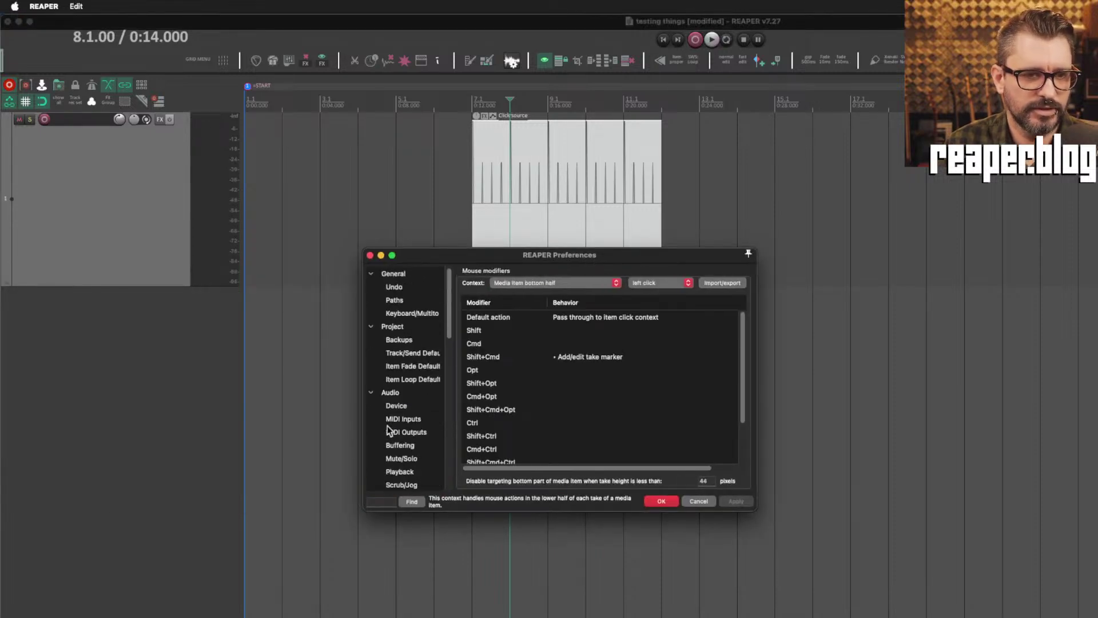
left_click(399, 329)
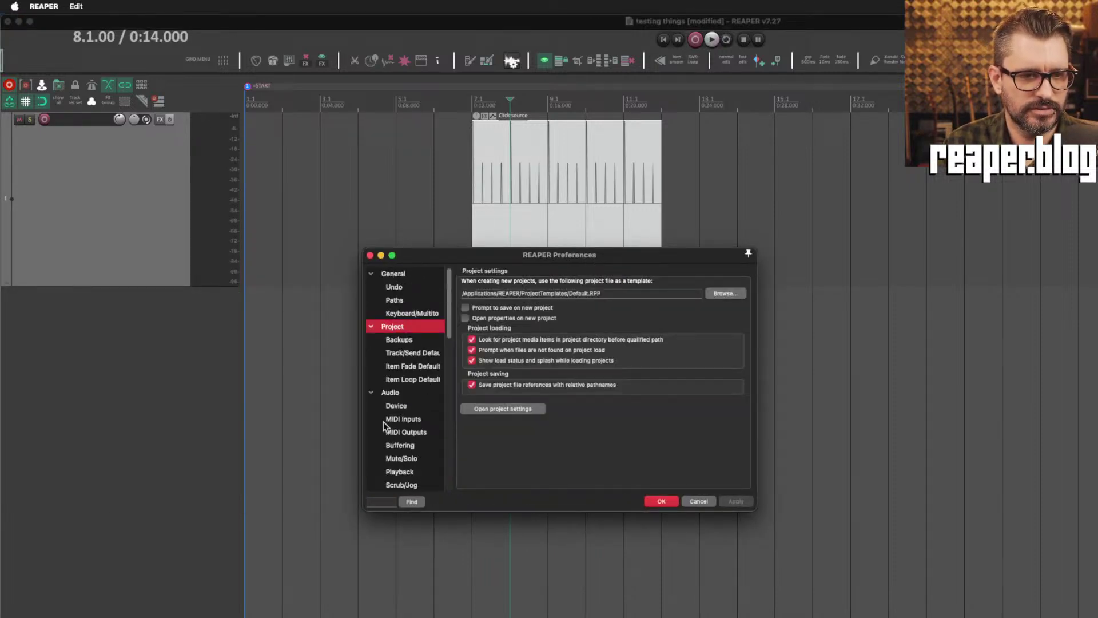
scroll(384, 426, "down", 5)
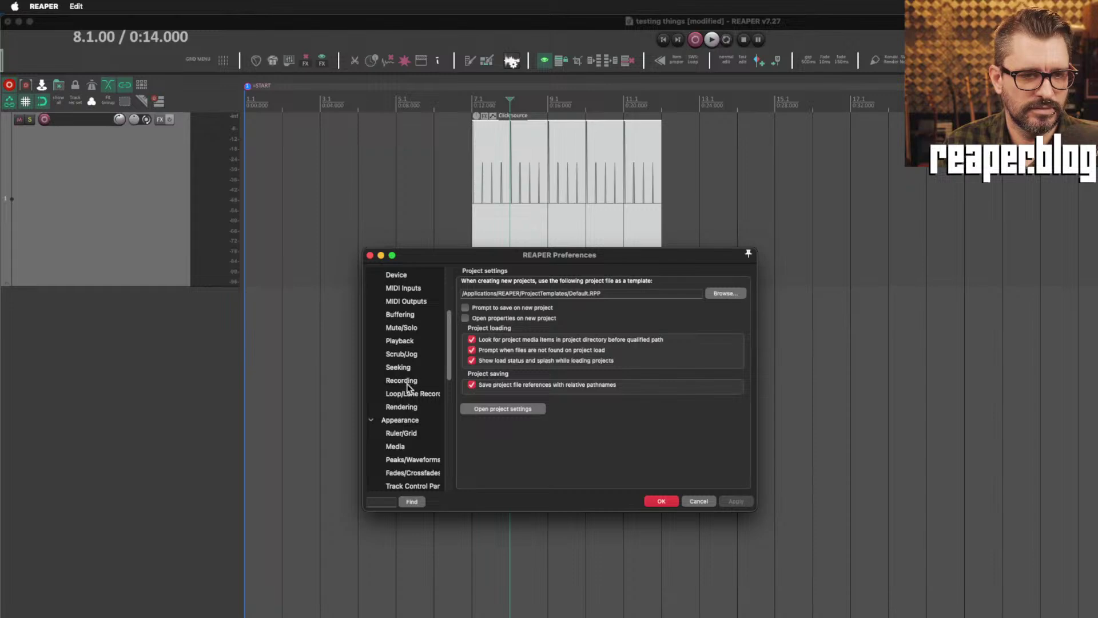
left_click(410, 408)
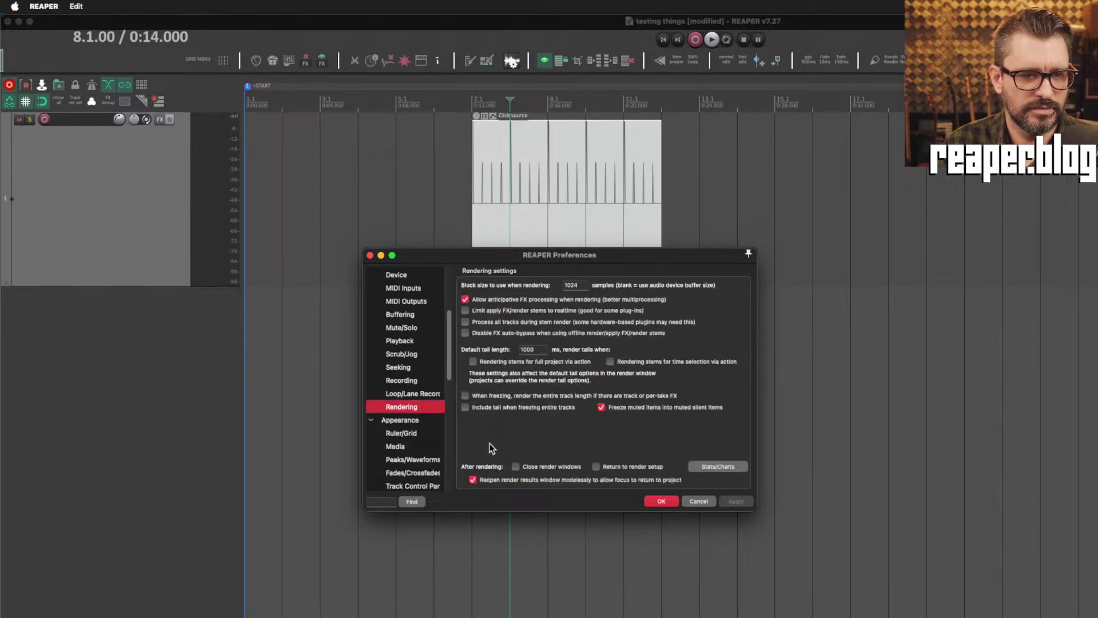
mouse_move(509, 484)
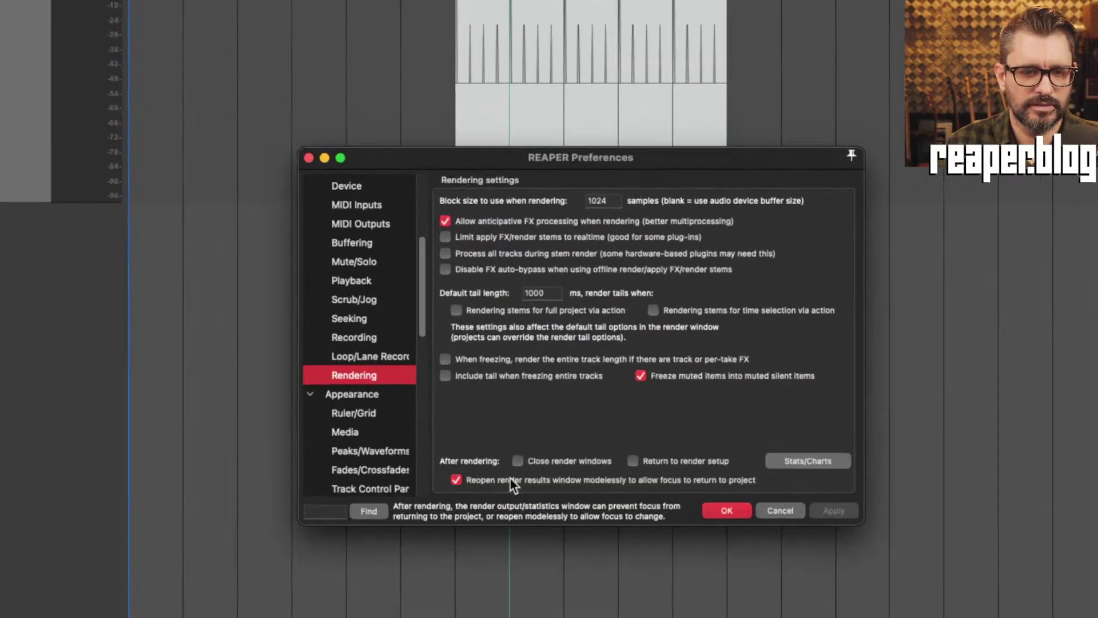
mouse_move(581, 455)
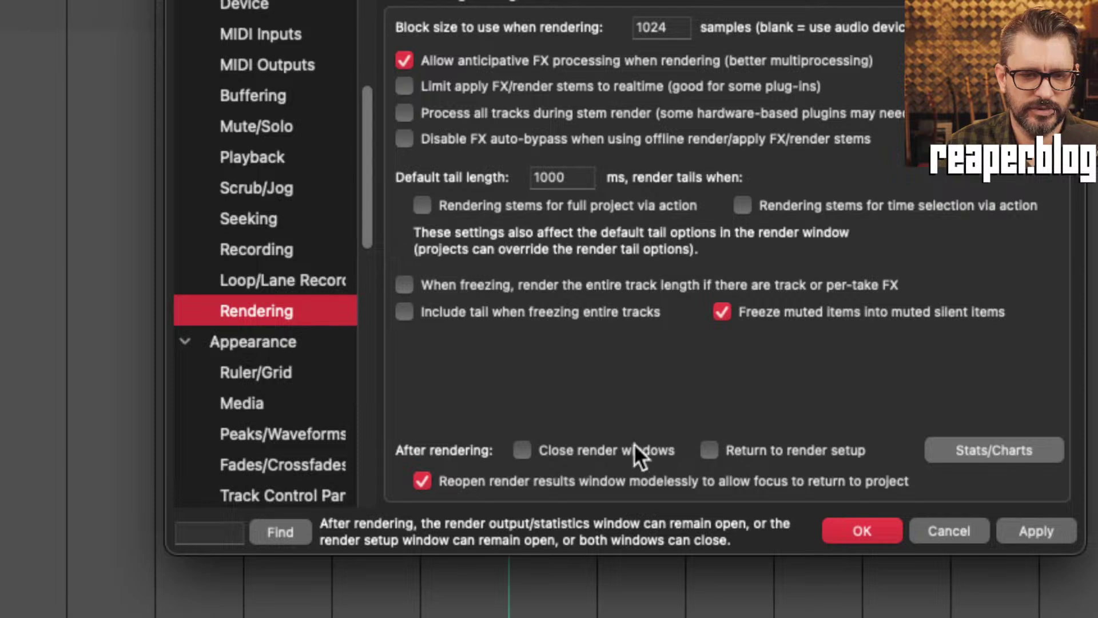
Try out the after-rendering options for closing render windows and reopening the results window modelessly by switching them on and off.
left_click(520, 449)
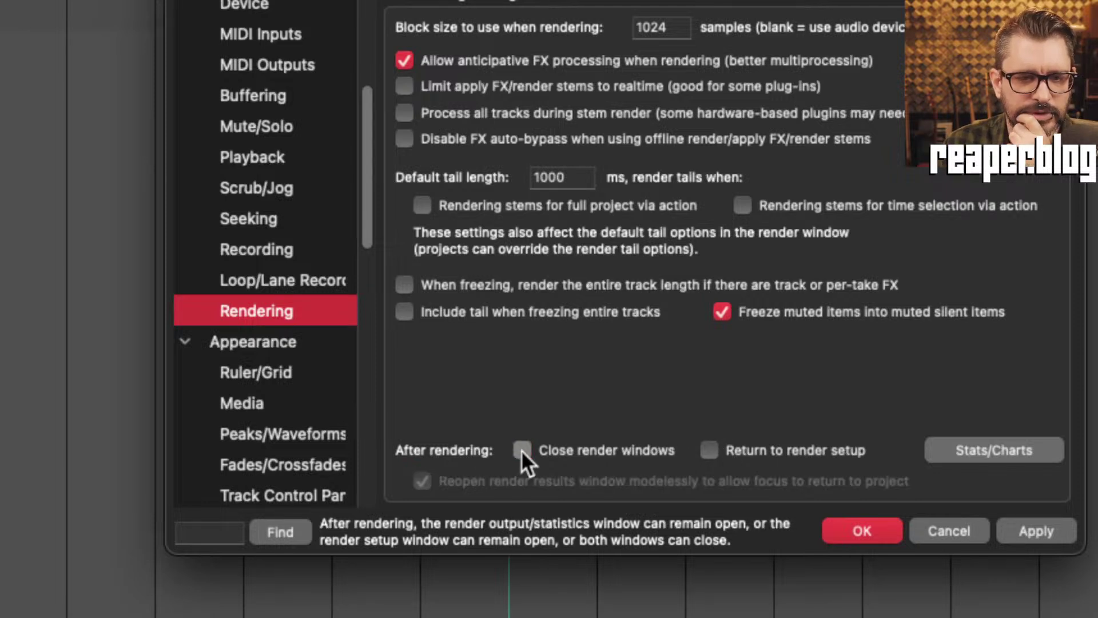
left_click(517, 484)
left_click(518, 484)
left_click(520, 483)
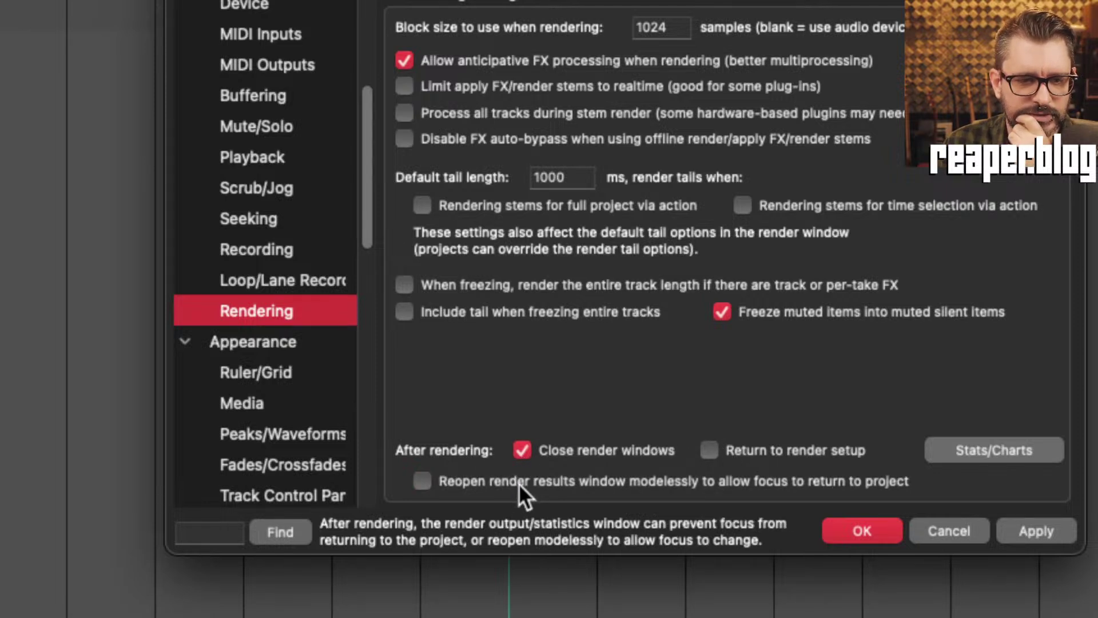
left_click(520, 483)
left_click(524, 456)
left_click(524, 455)
left_click(522, 481)
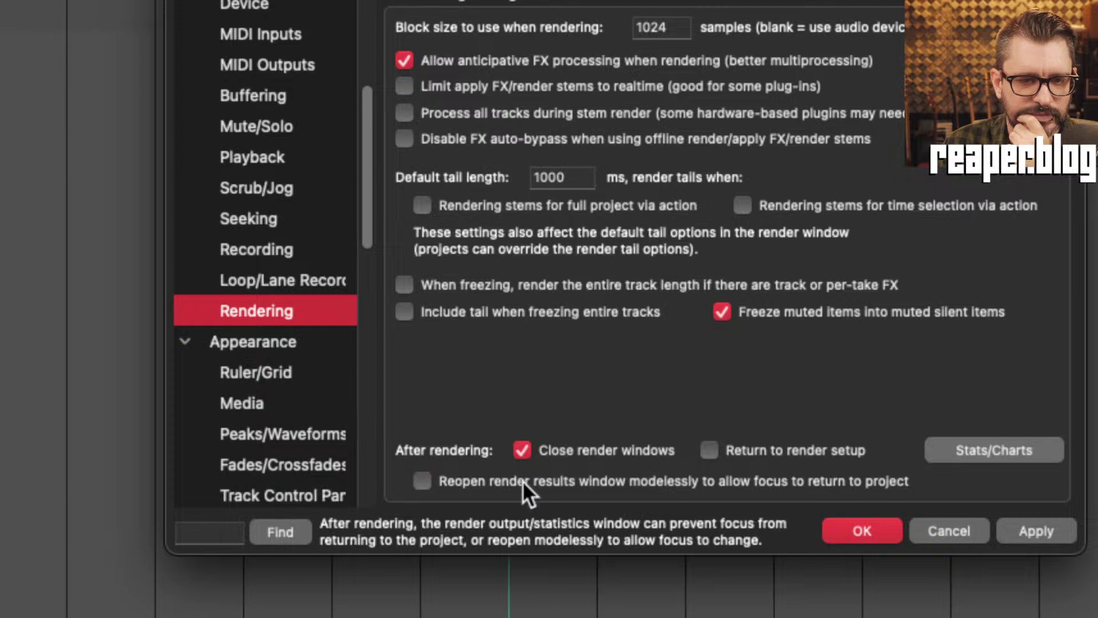
left_click(525, 448)
left_click(525, 447)
left_click(527, 478)
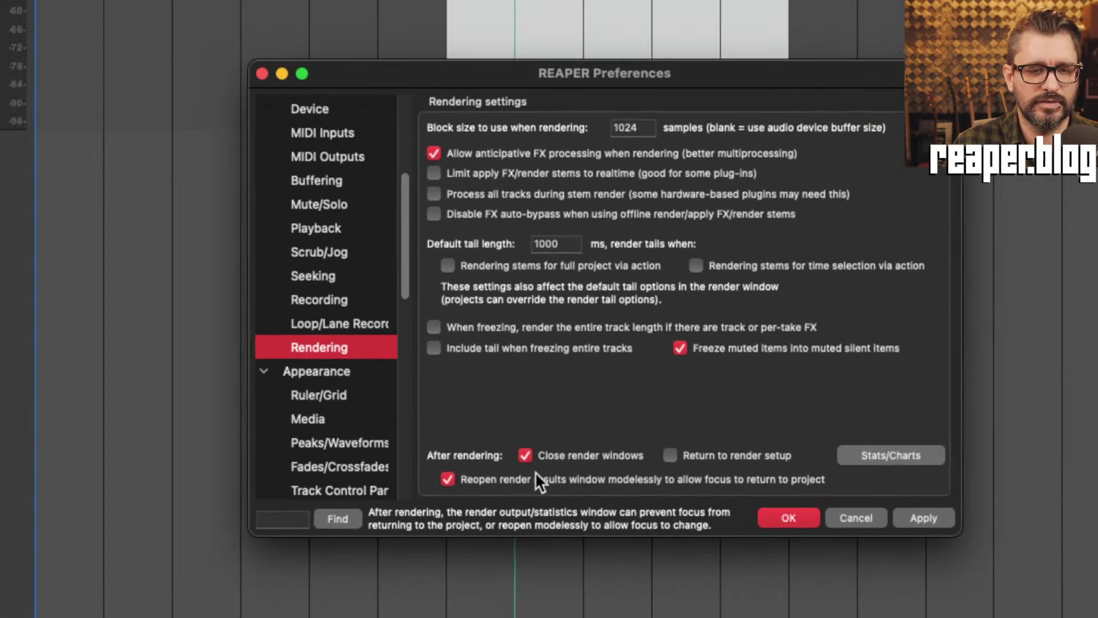
Enable both Close render windows and Reopen render results window modelessly after rendering, and accept the preferences.
left_click(524, 455)
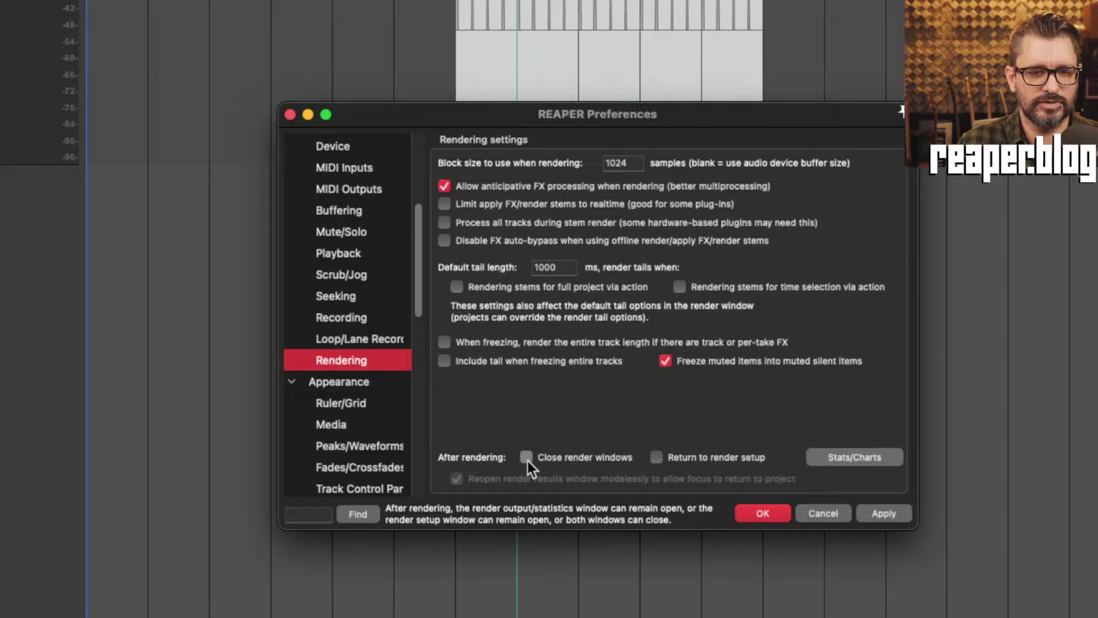
left_click(527, 459)
left_click(524, 479)
left_click(529, 478)
double_click(536, 478)
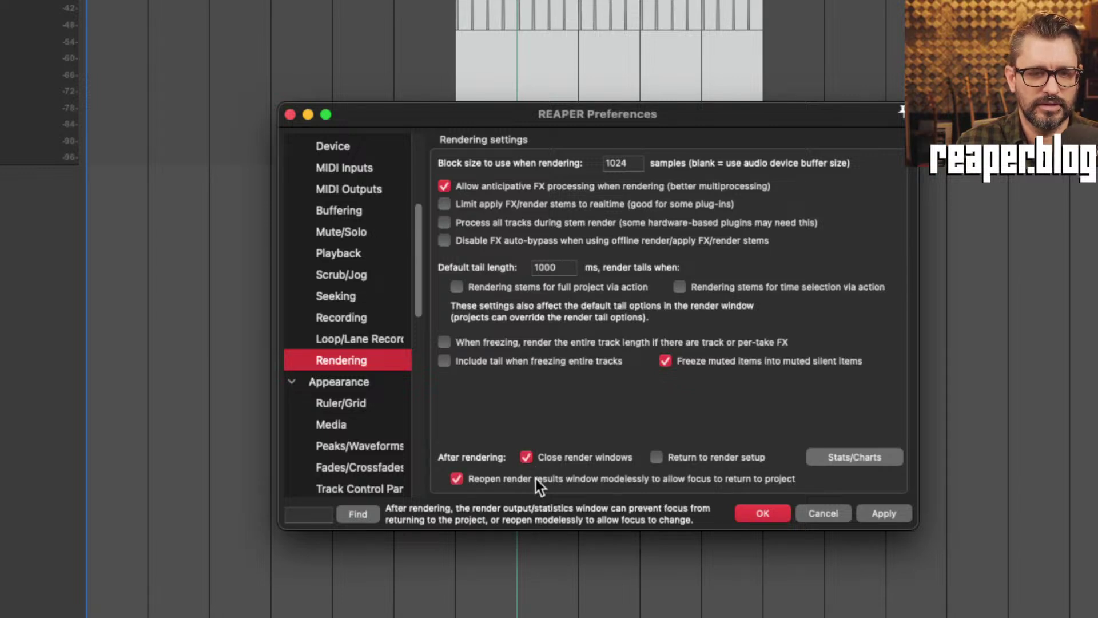
left_click(536, 479)
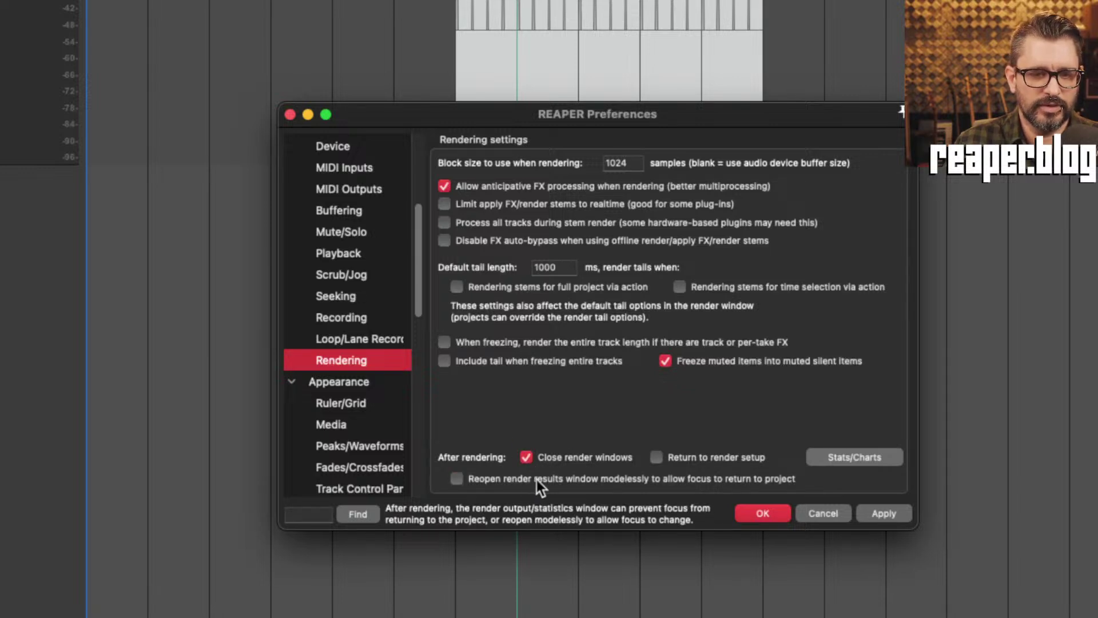
left_click(537, 479)
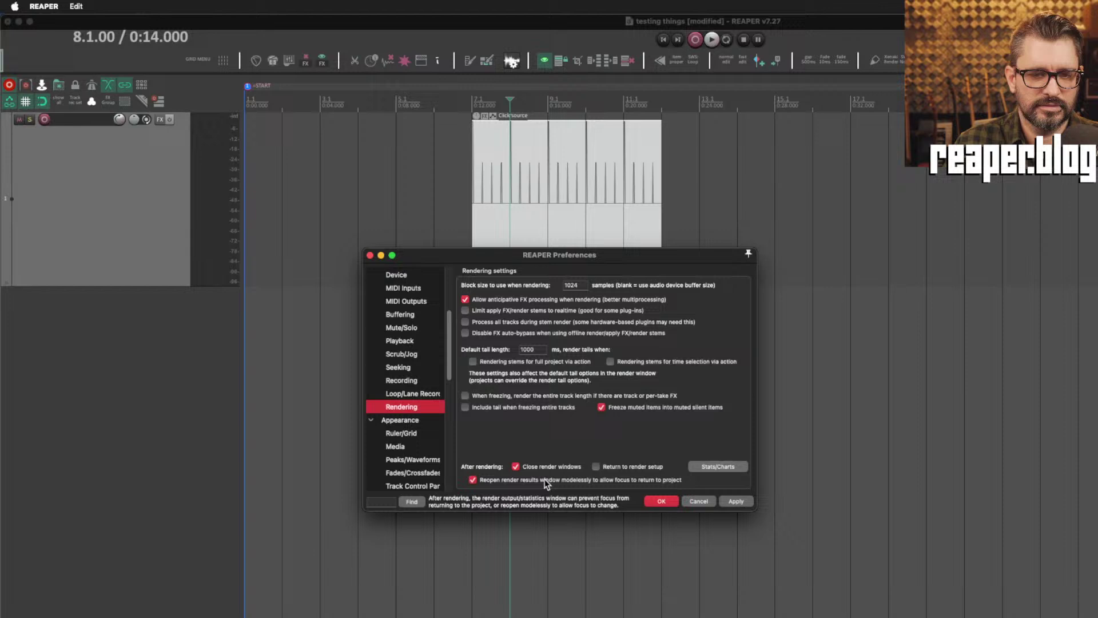
left_click(661, 504)
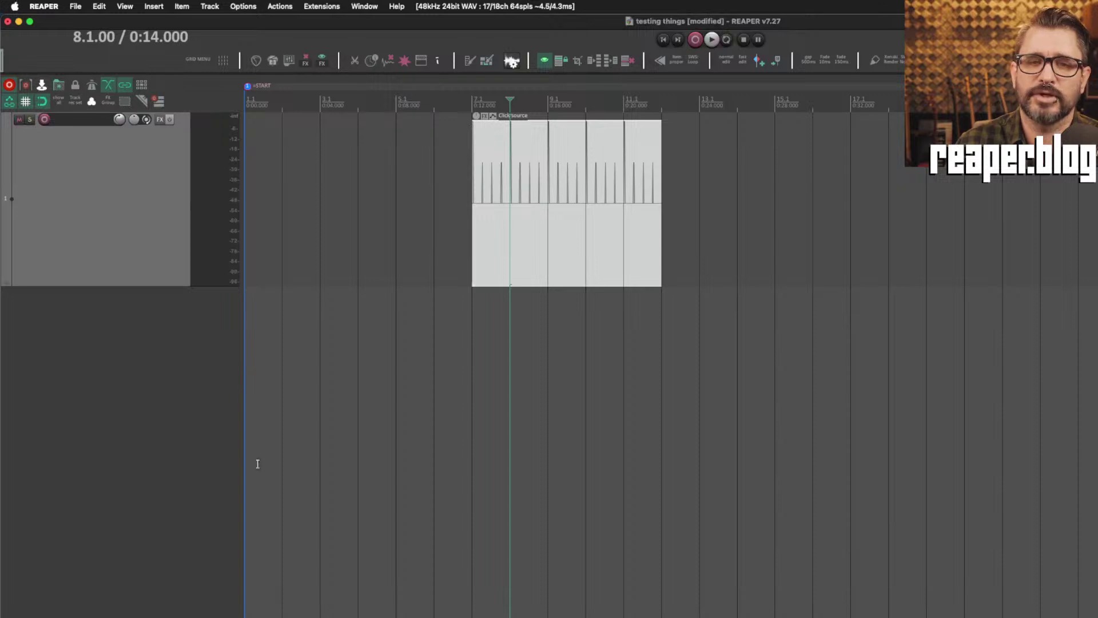
Delete the click source item from the track and return the edit cursor to the project start.
left_click(319, 190)
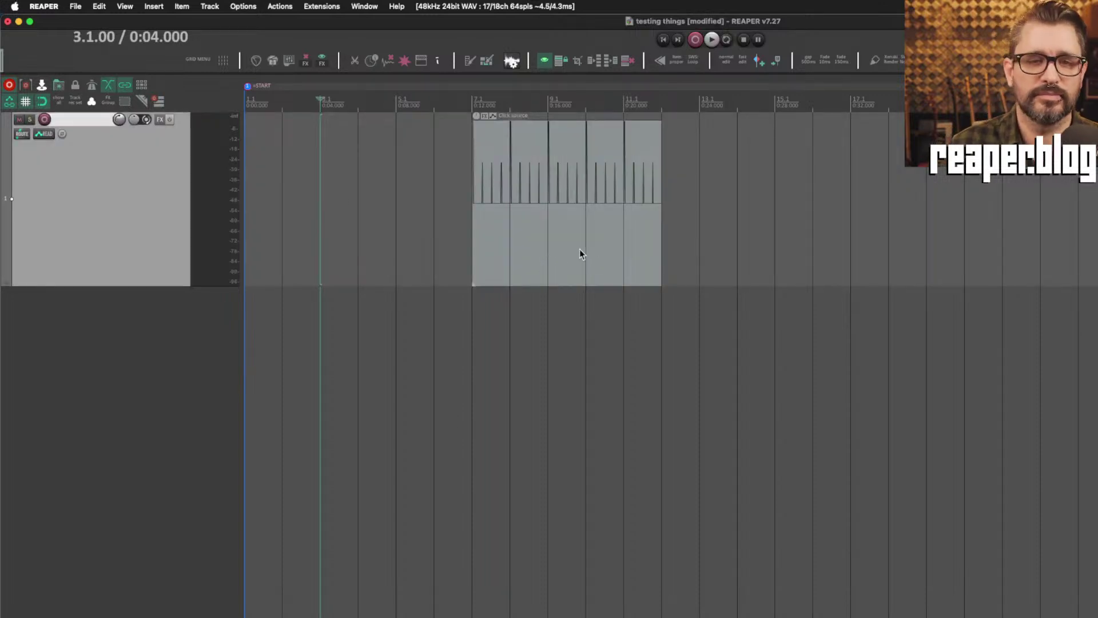
left_click(518, 258)
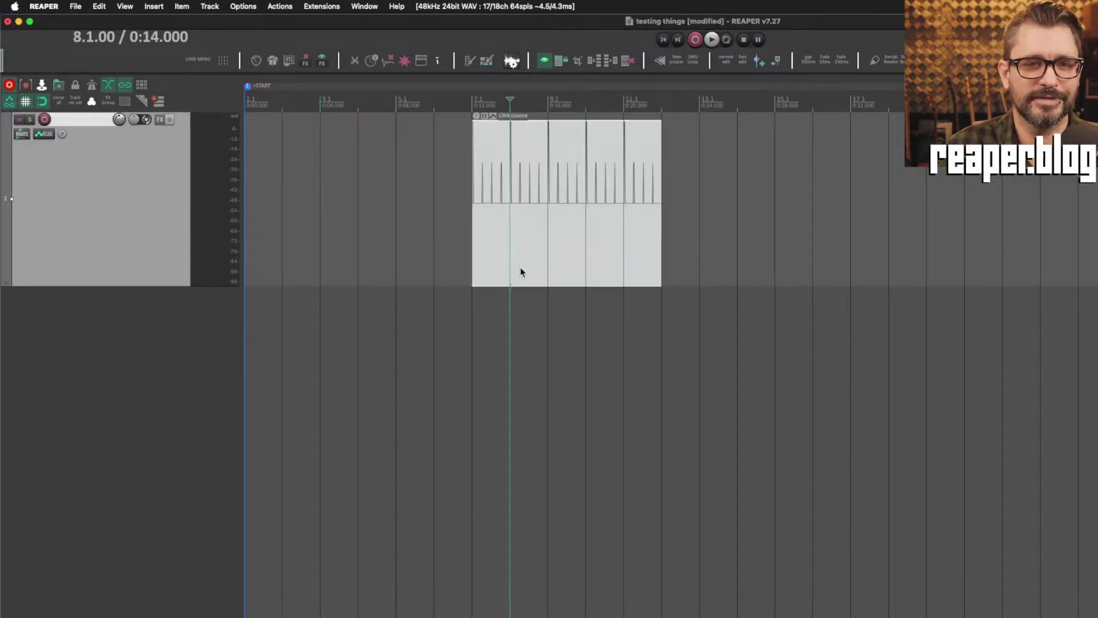
key("Delete")
key("Home")
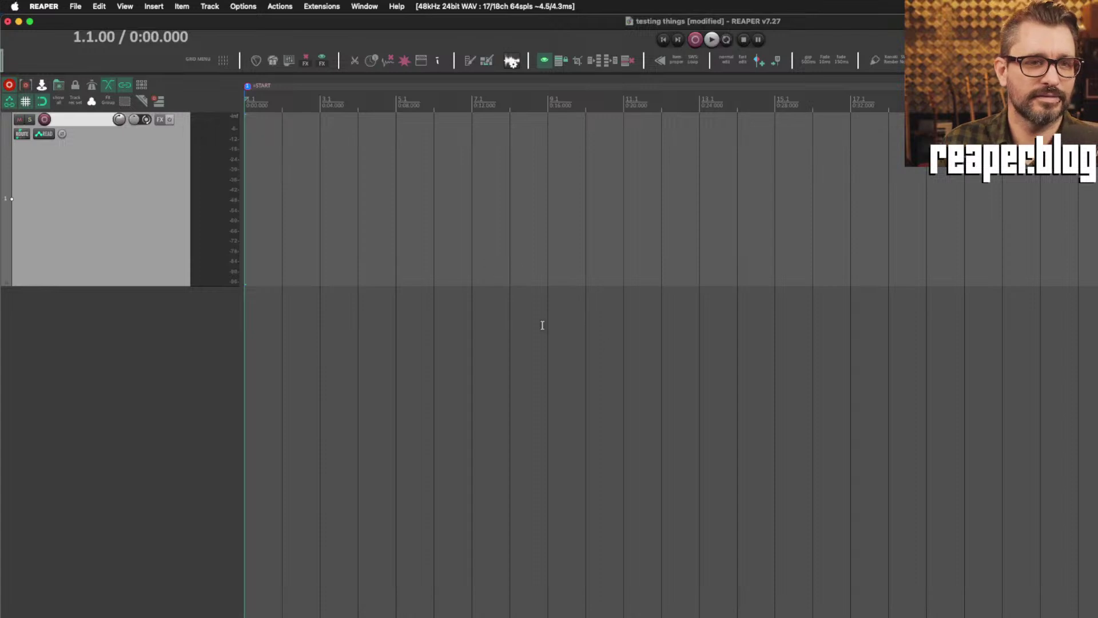
Read the changelog's VST and CLAP entries in Firefox, including the forum thread linked from the TrackFX_GetPresetName entry.
key("super+Tab")
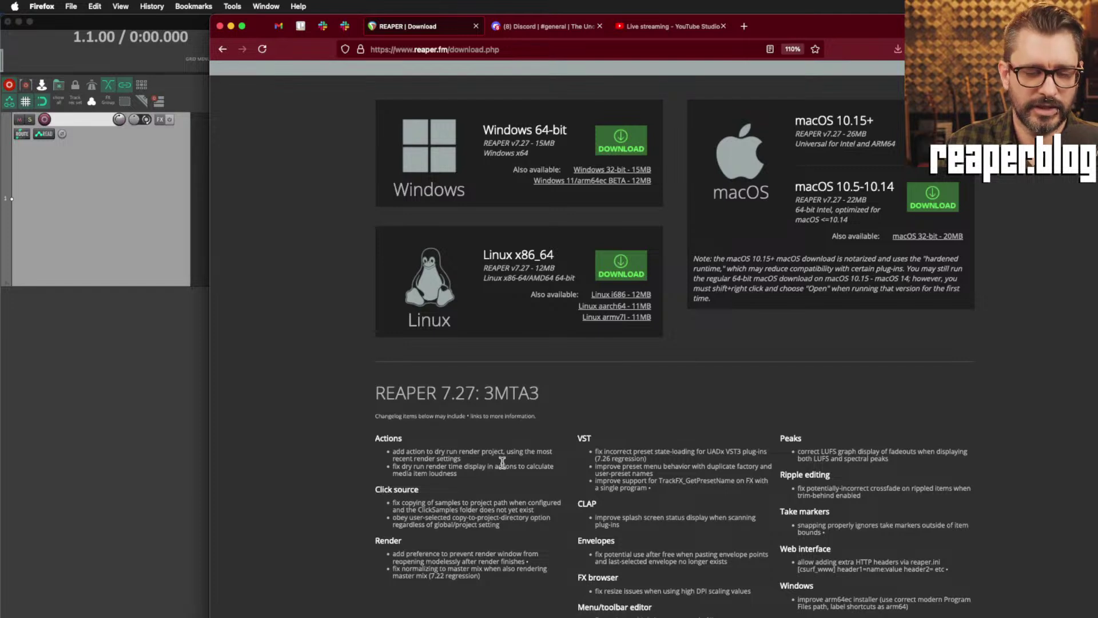
left_click_drag(597, 452, 616, 503)
left_click(685, 504)
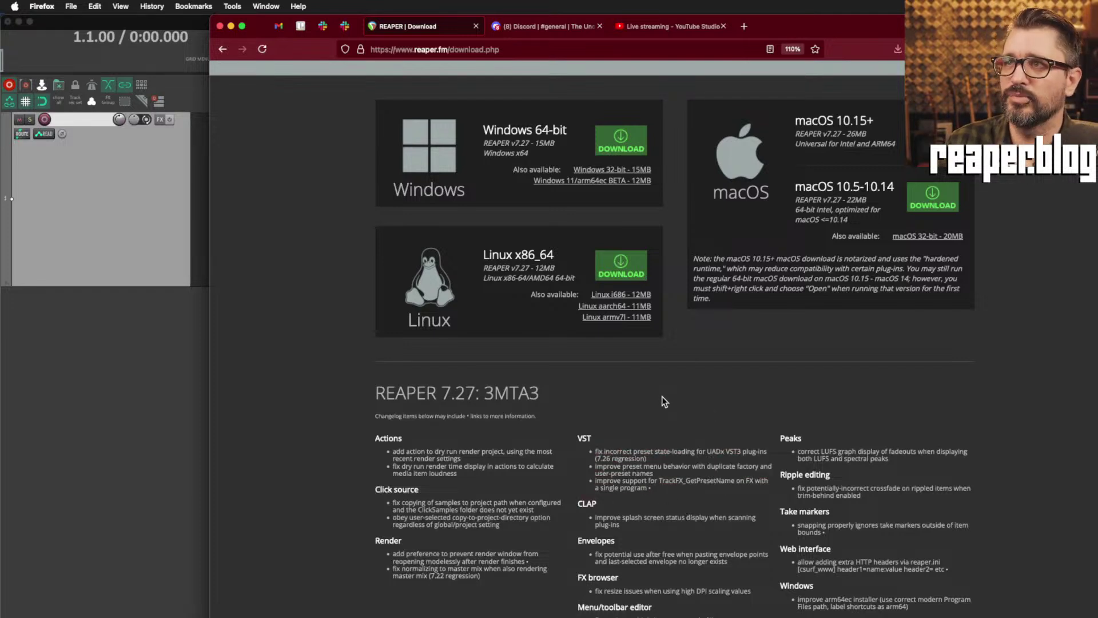
left_click(652, 491)
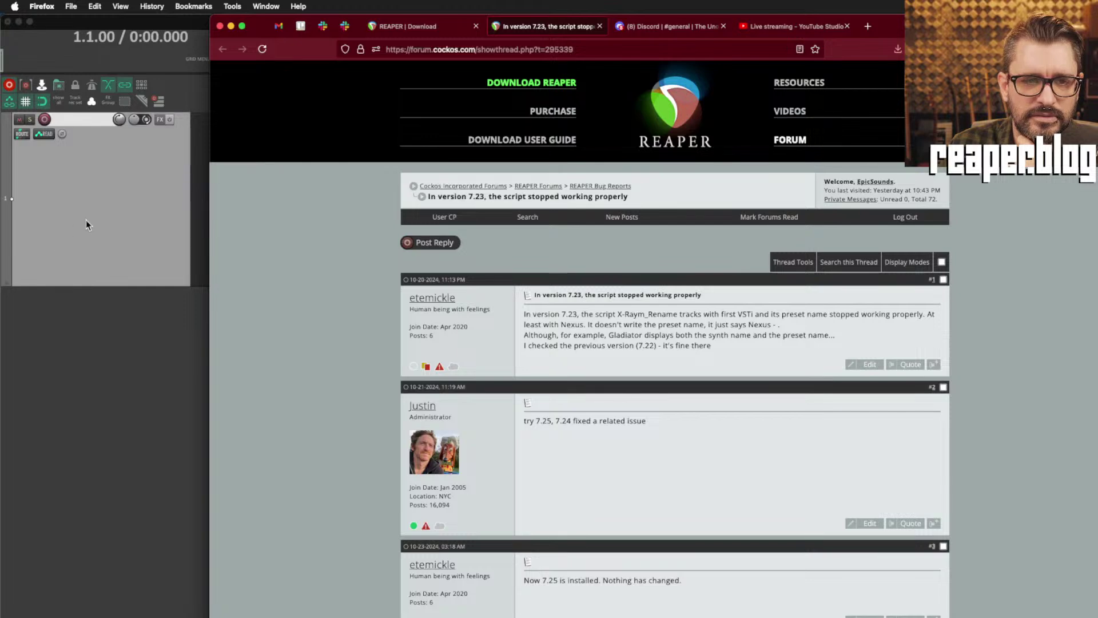
left_click(435, 26)
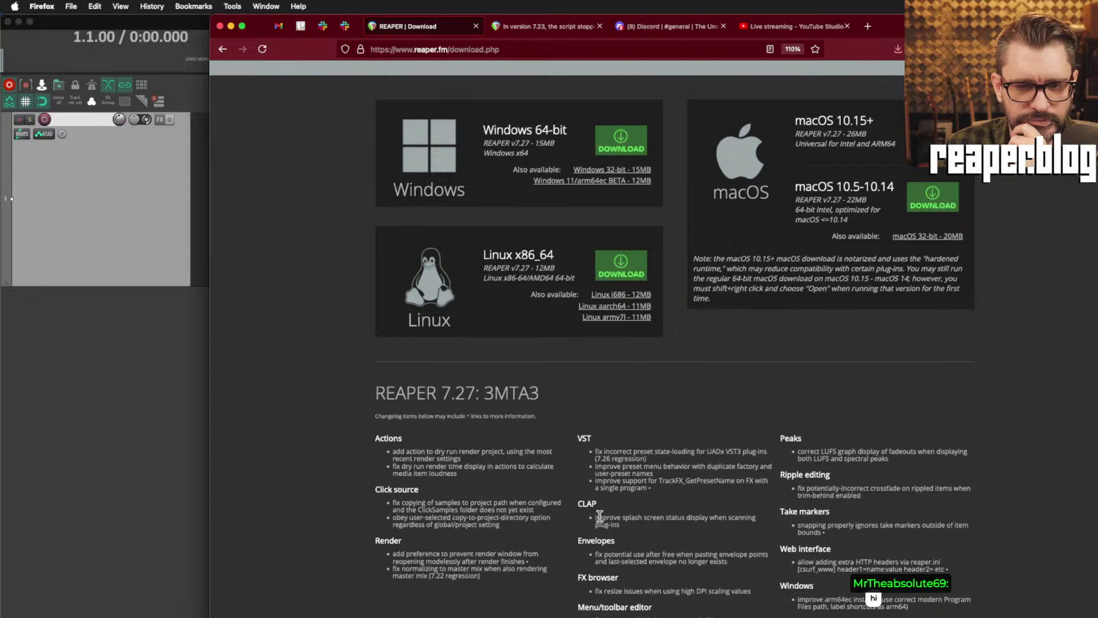
triple_click(609, 498)
left_click(609, 499)
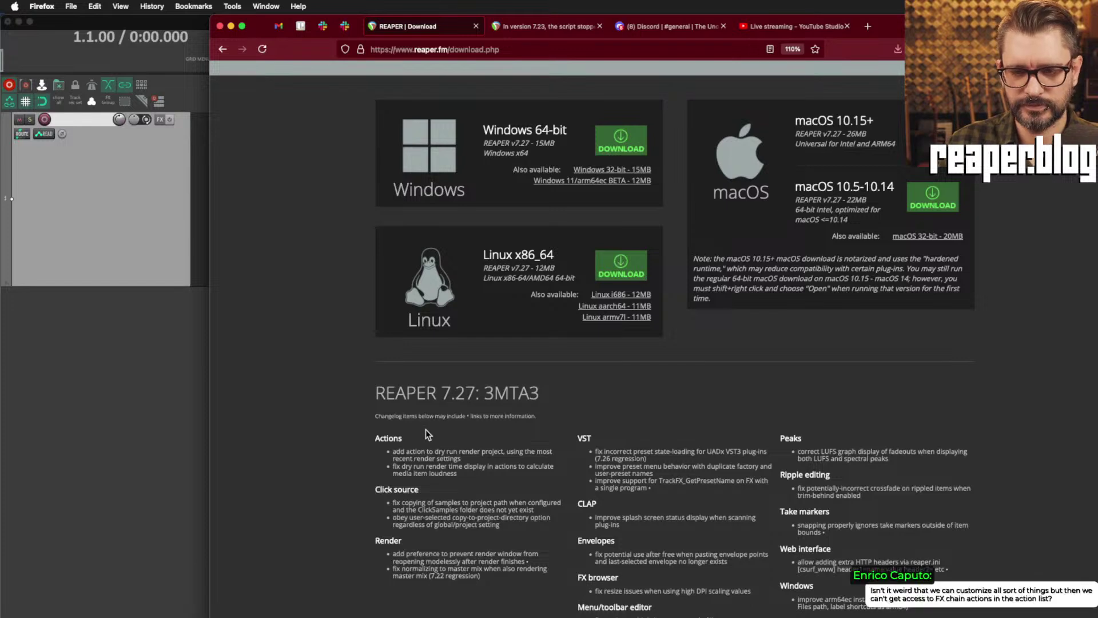
Switch back to REAPER and delete the empty track.
left_click(183, 430)
left_click(105, 188)
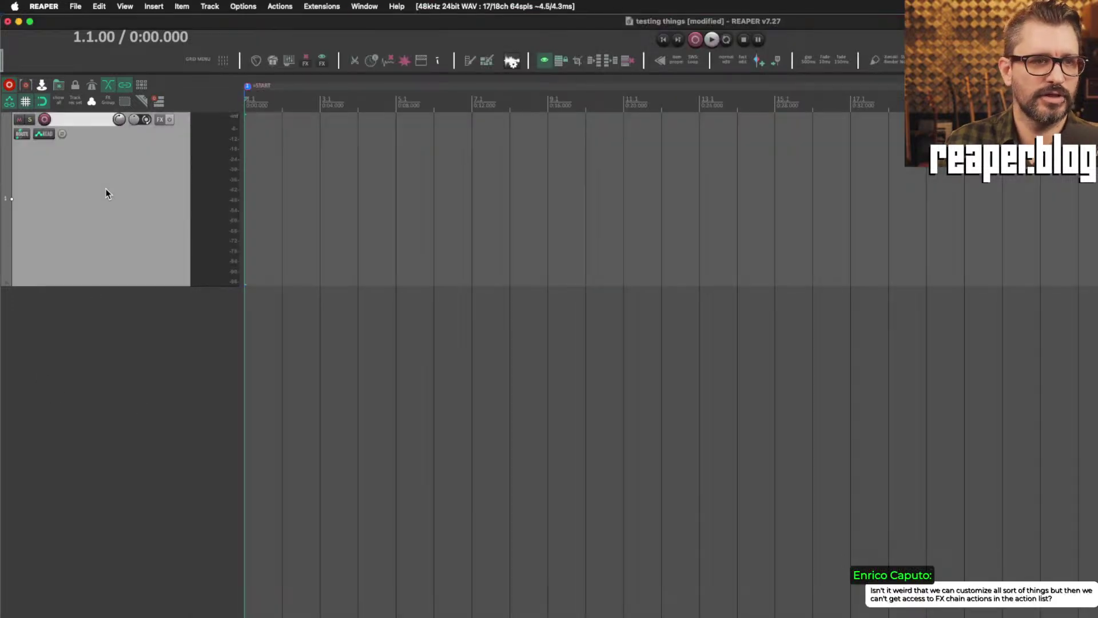
key("Delete")
Insert the virtual instrument VST3i: Current (Minimal) on a new track and show its Play view.
right_click(103, 143)
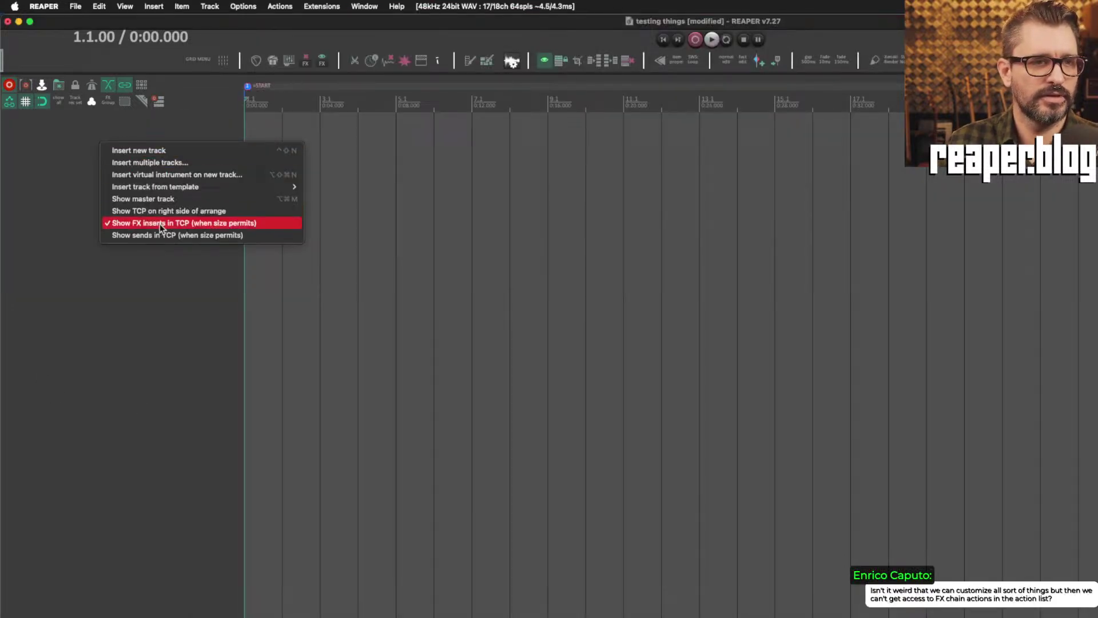
left_click(241, 174)
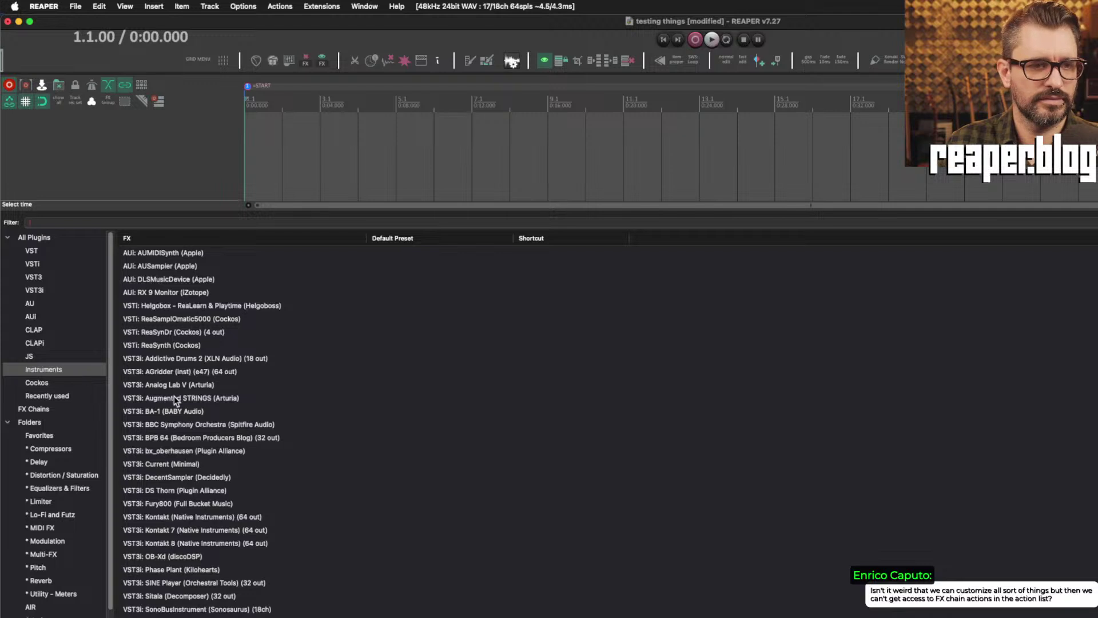
double_click(181, 465)
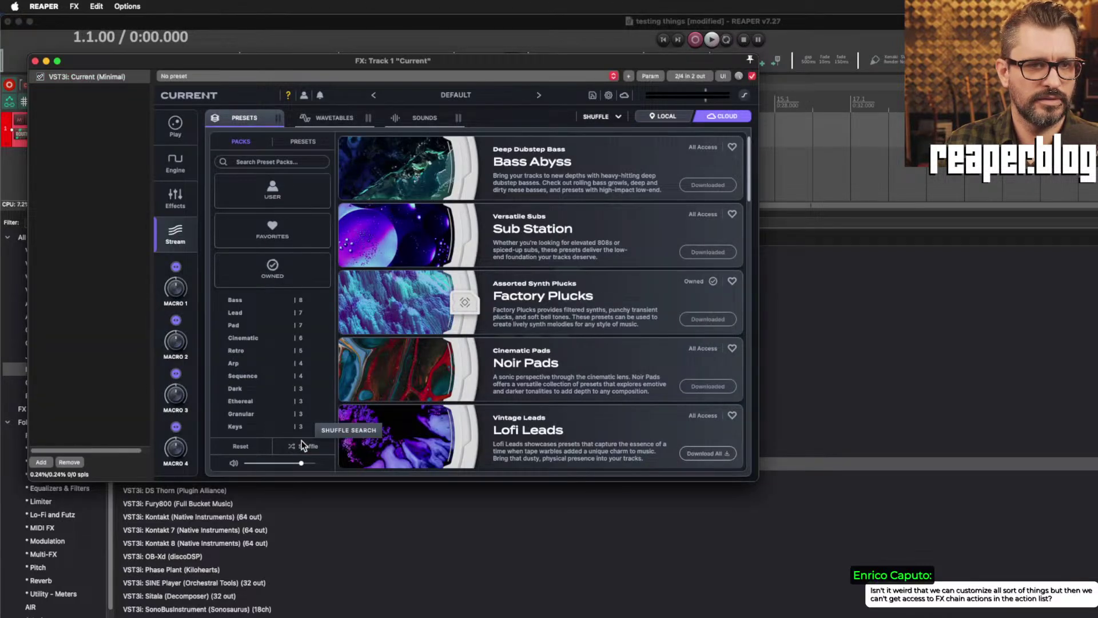
left_click(182, 171)
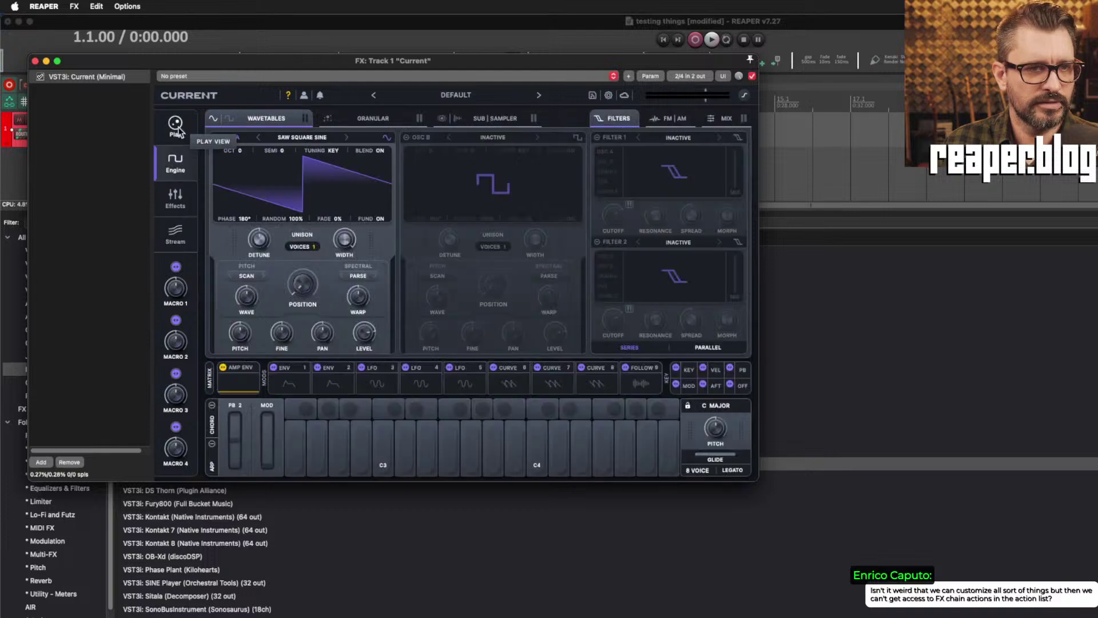
left_click(176, 126)
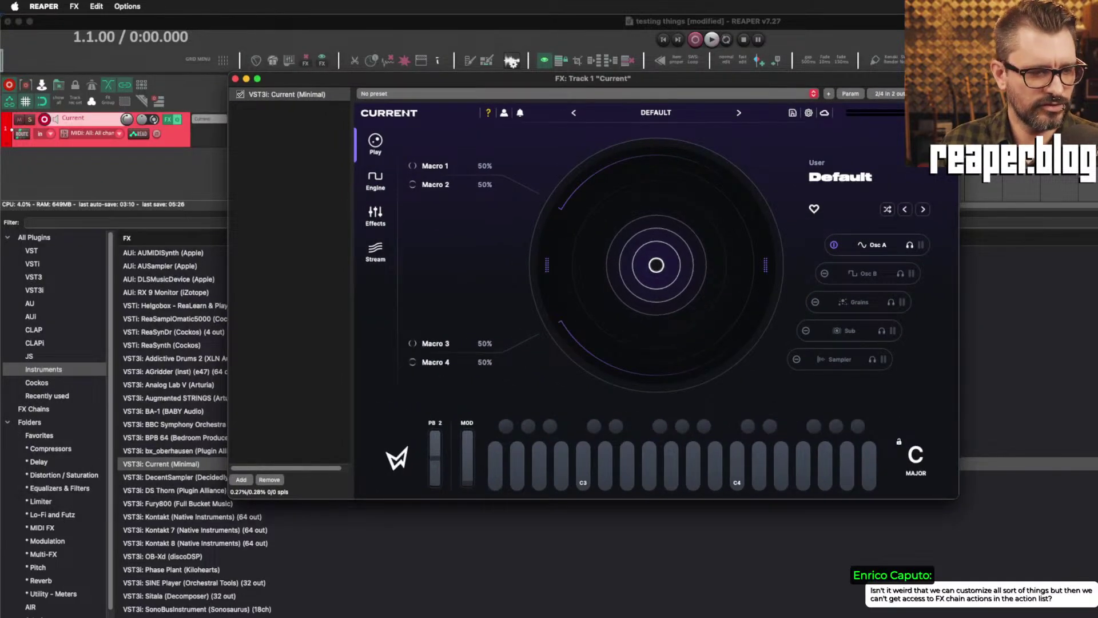
Close the FX browser, reposition the FX window, and examine Current's Window Size options without choosing one.
left_click(103, 191)
key("alt+d")
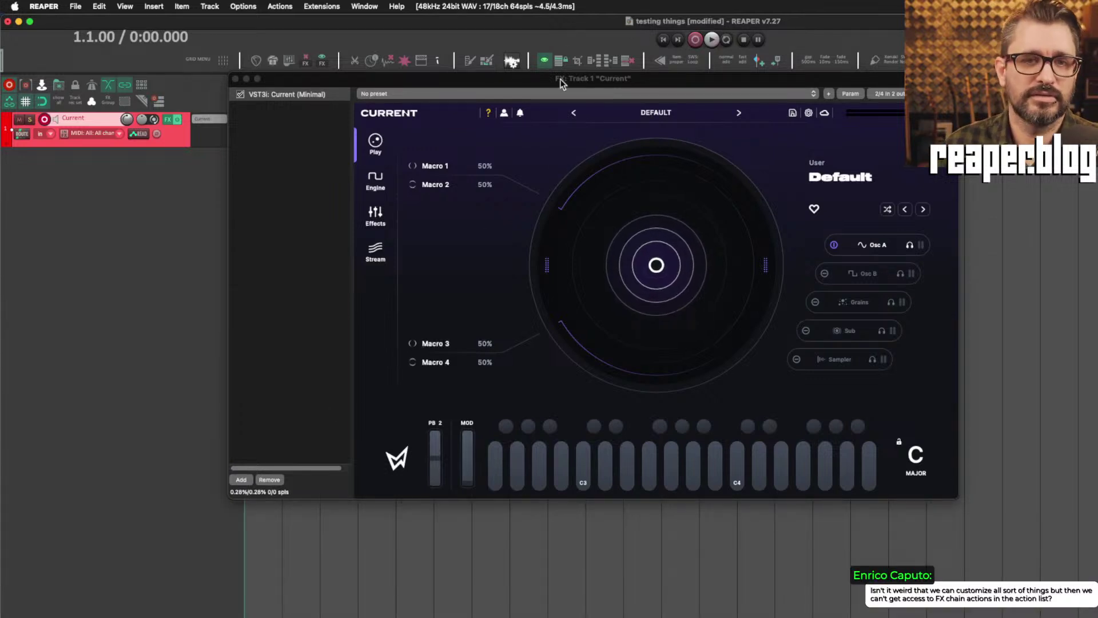
left_click_drag(557, 81, 453, 92)
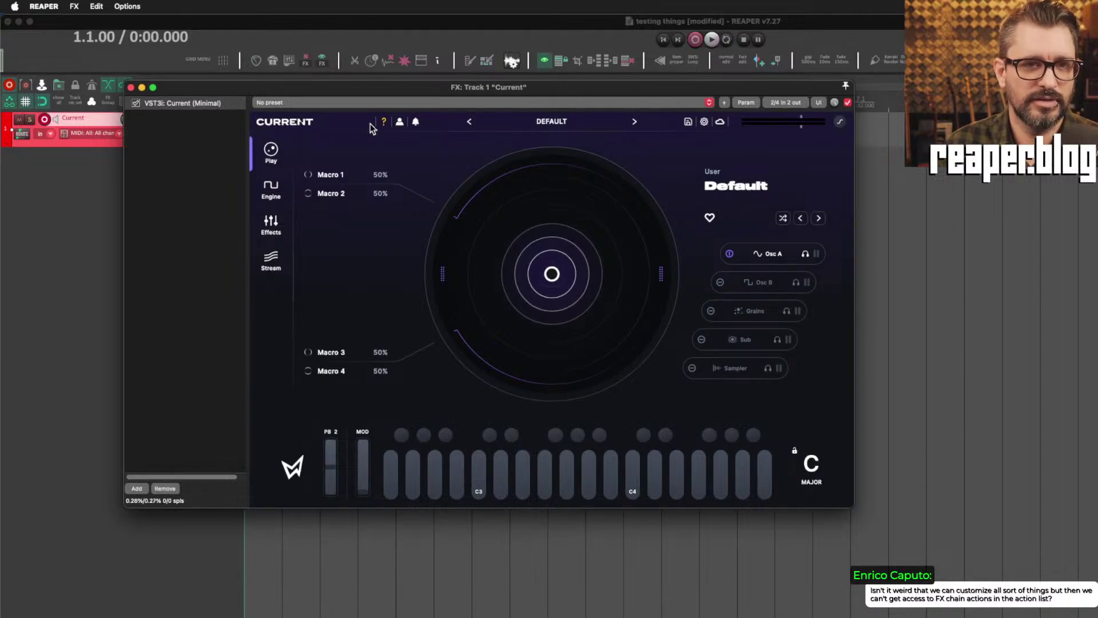
left_click(704, 121)
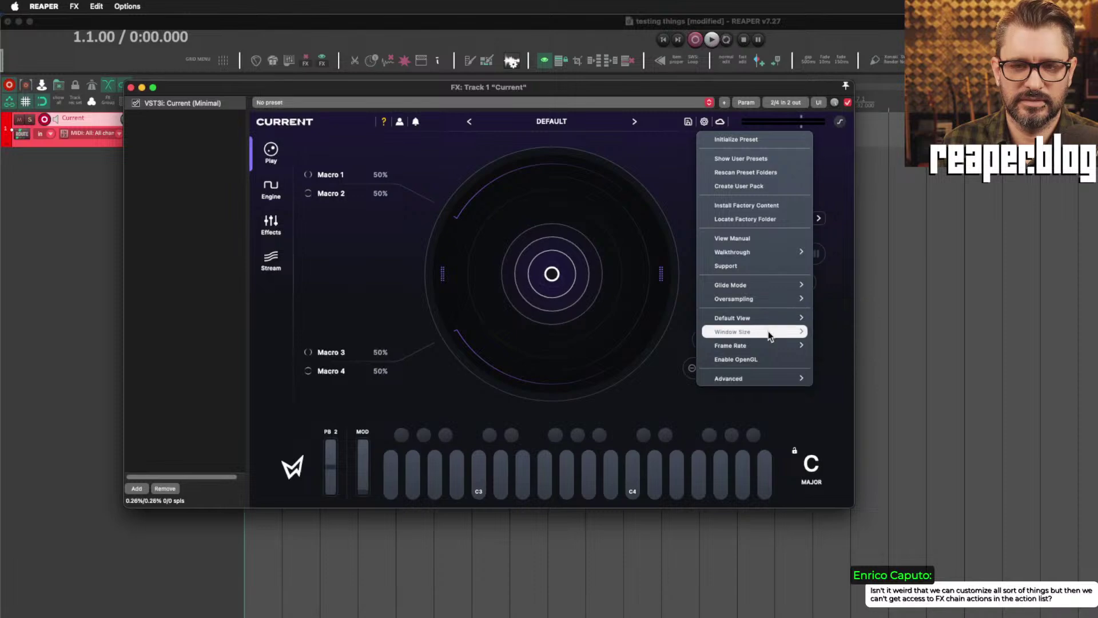
mouse_move(768, 331)
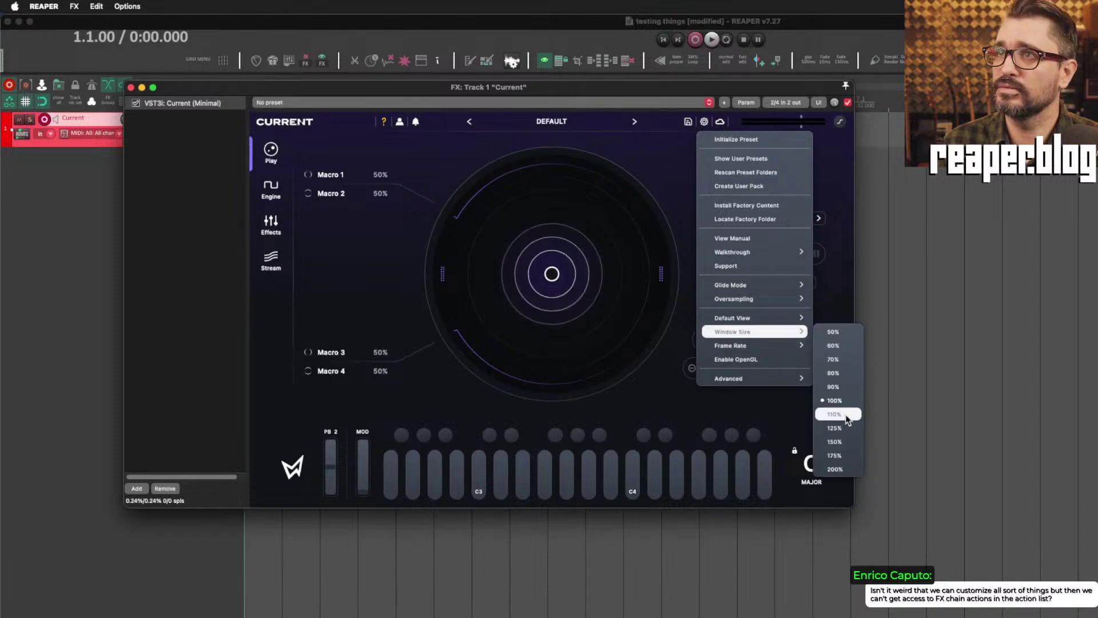
left_click(172, 109)
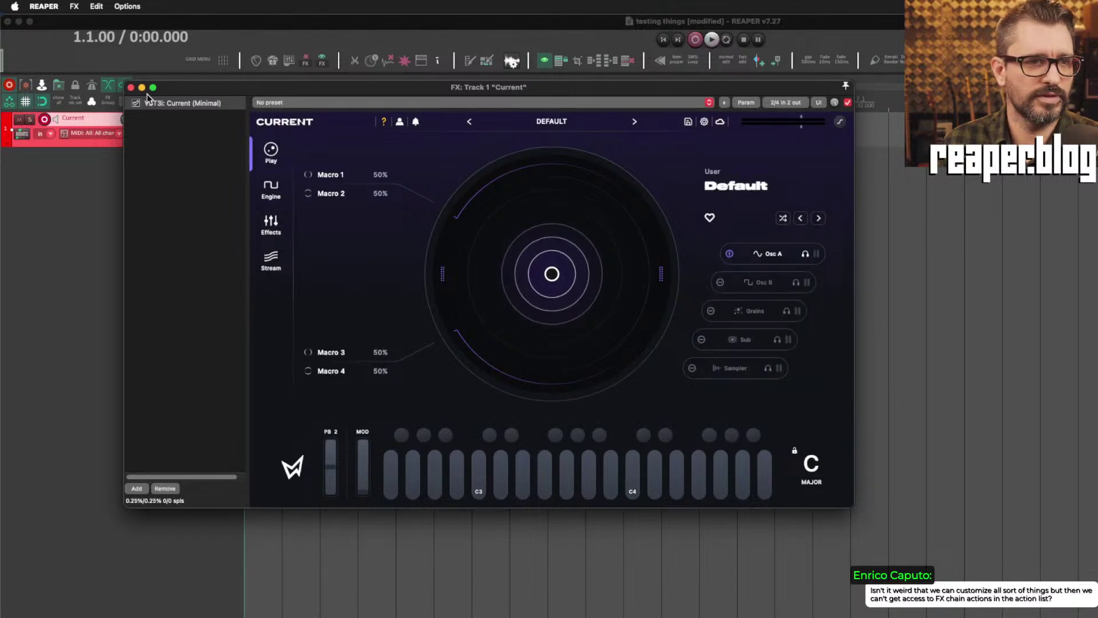
Float the Current plug-in in its own window and close the track's FX chain window.
double_click(172, 102)
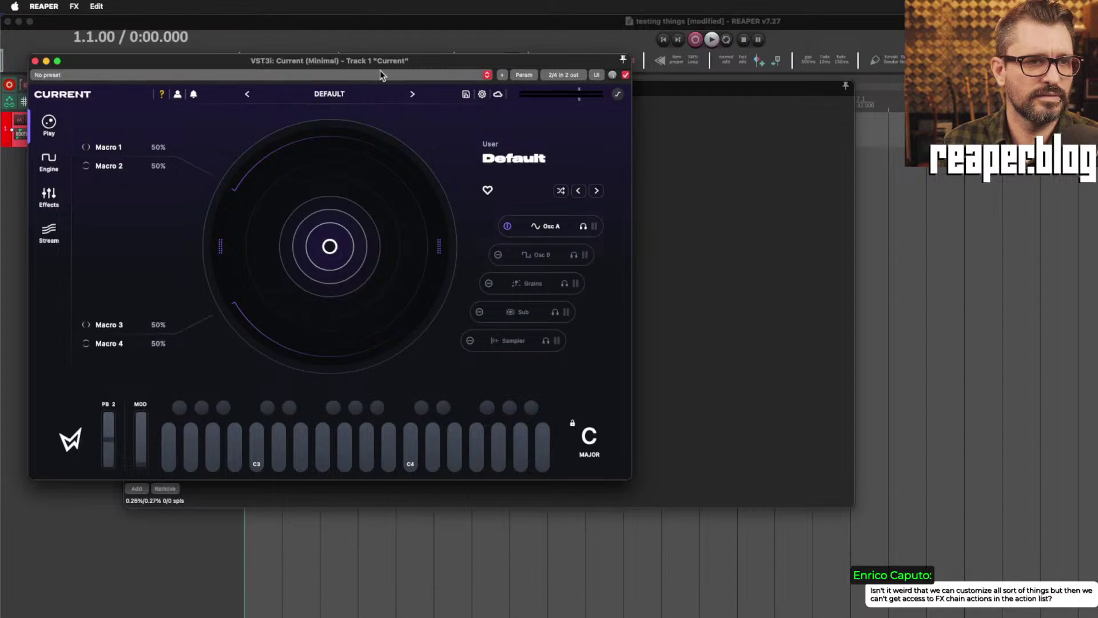
left_click(746, 163)
key("Escape")
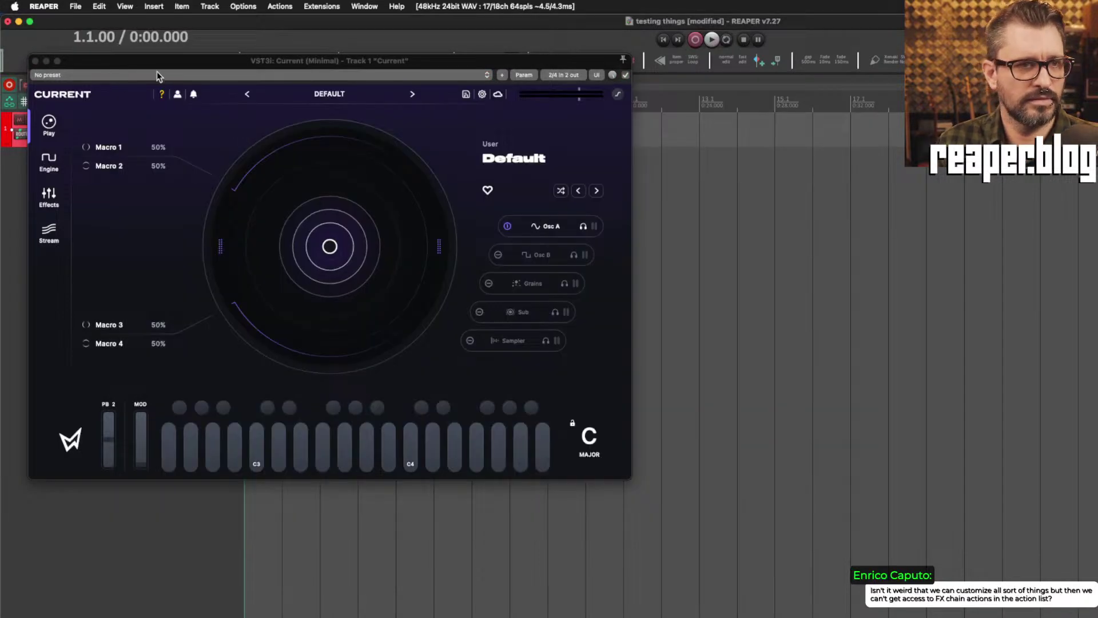
Set Current's window size to 125%, and close the floating plug-in window.
left_click(482, 94)
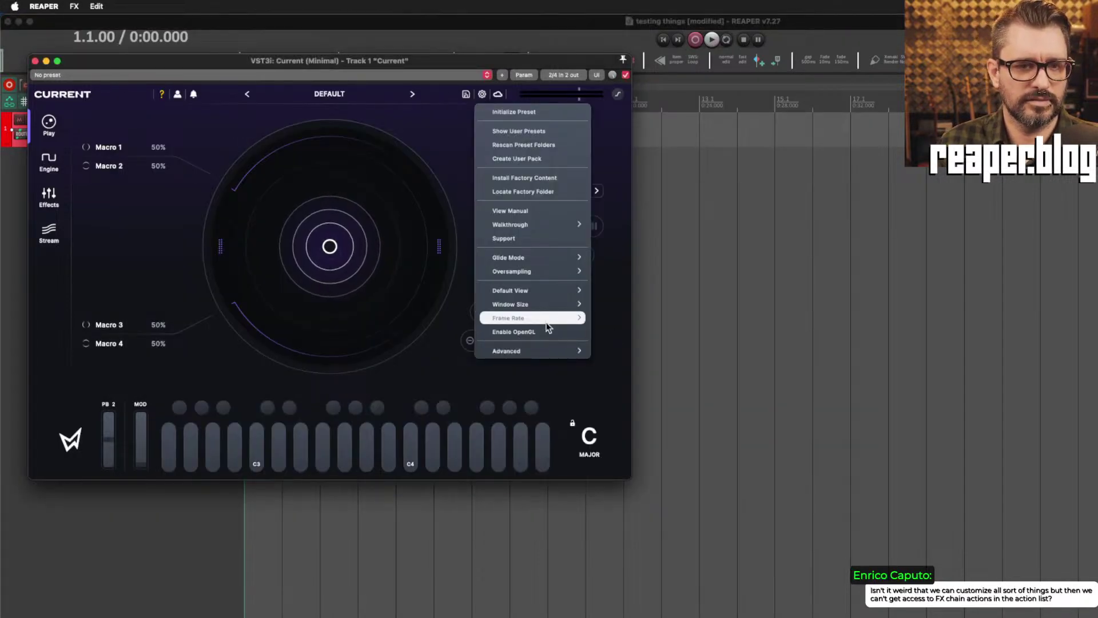
mouse_move(547, 302)
left_click(625, 400)
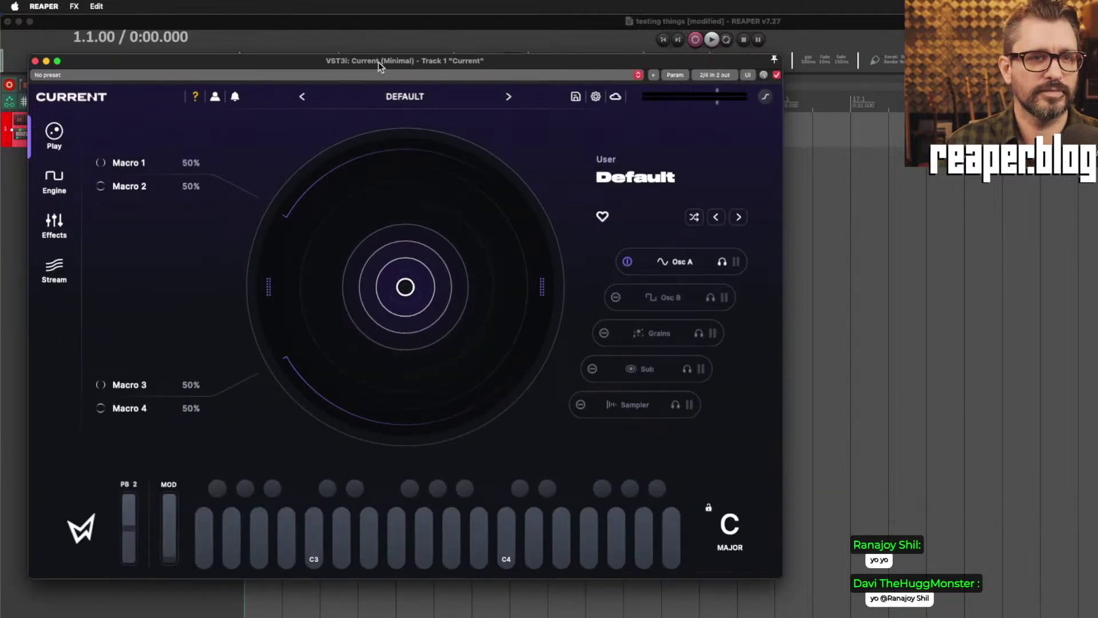
left_click_drag(379, 62, 375, 60)
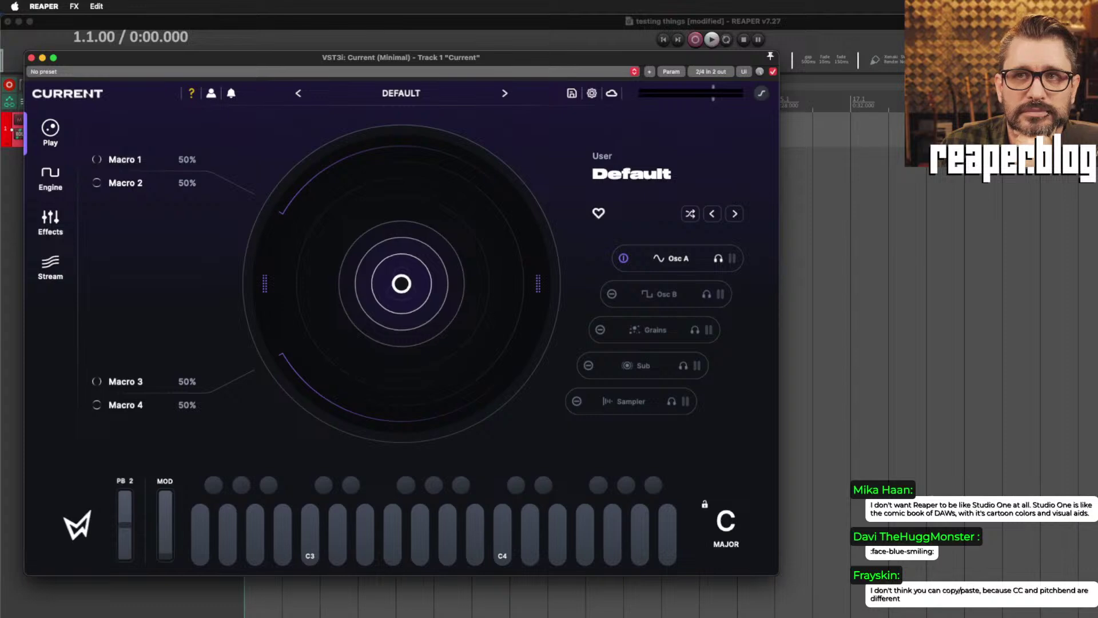
left_click(32, 57)
left_click(364, 128)
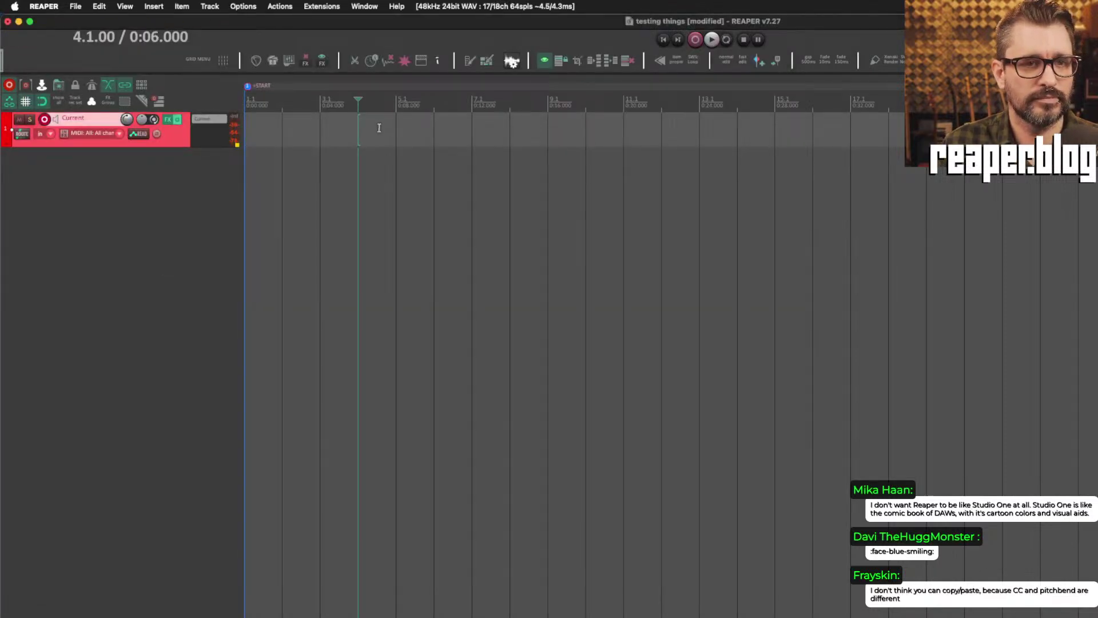
left_click(393, 127)
left_click_drag(401, 132, 130, 152)
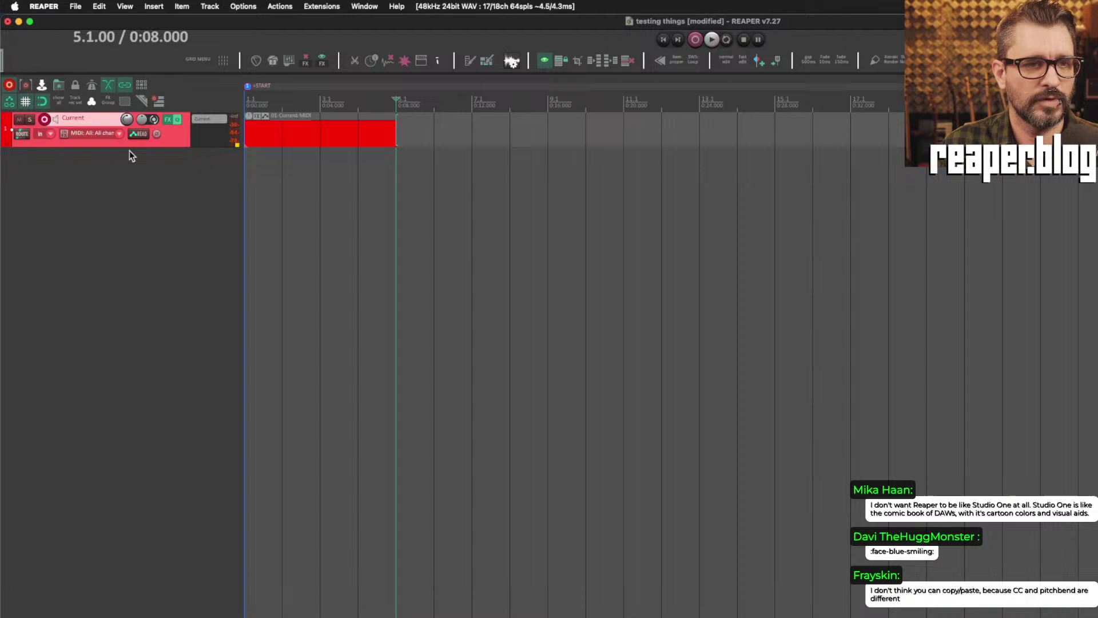
left_click(362, 132)
key("Home")
left_click(373, 129)
key("Delete")
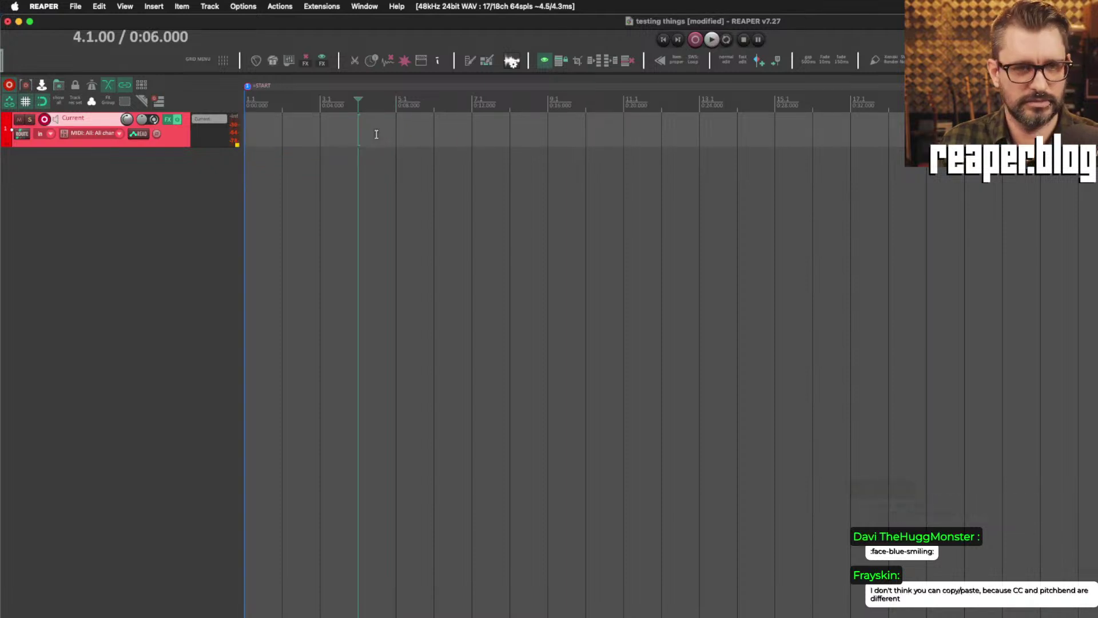
Record a MIDI take of pitch bend and controller moves on the Current track from the project start, a little over four bars long.
key("Home")
key("super+r")
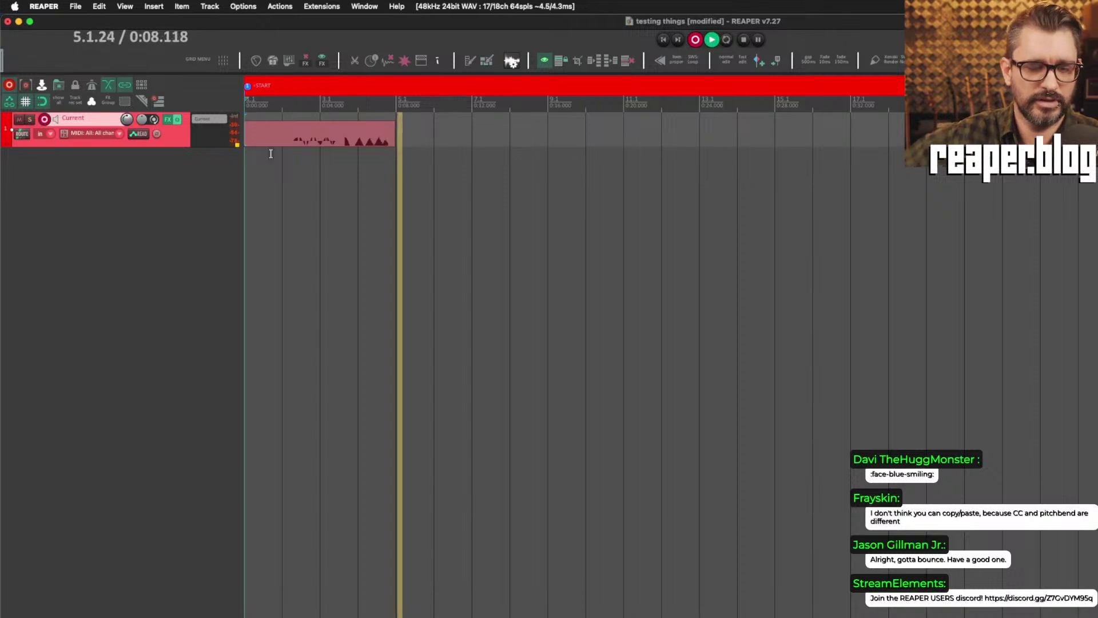
key("space")
Open the recorded item in the MIDI editor, enlarge the controller lane, and set it to show the Pitch events.
double_click(338, 140)
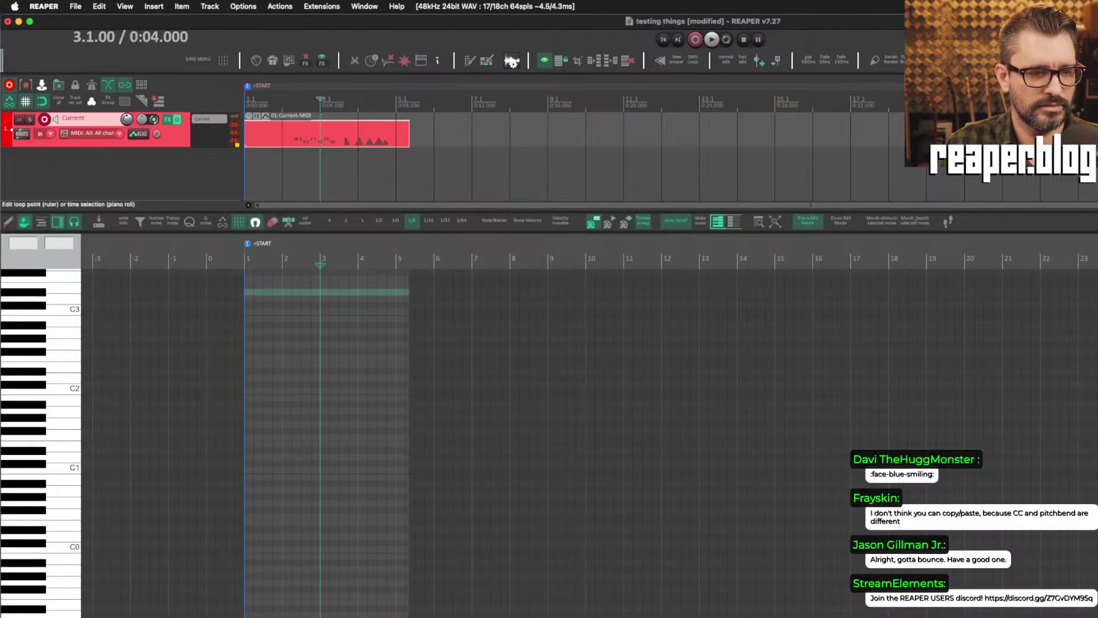
left_click_drag(146, 616, 146, 399)
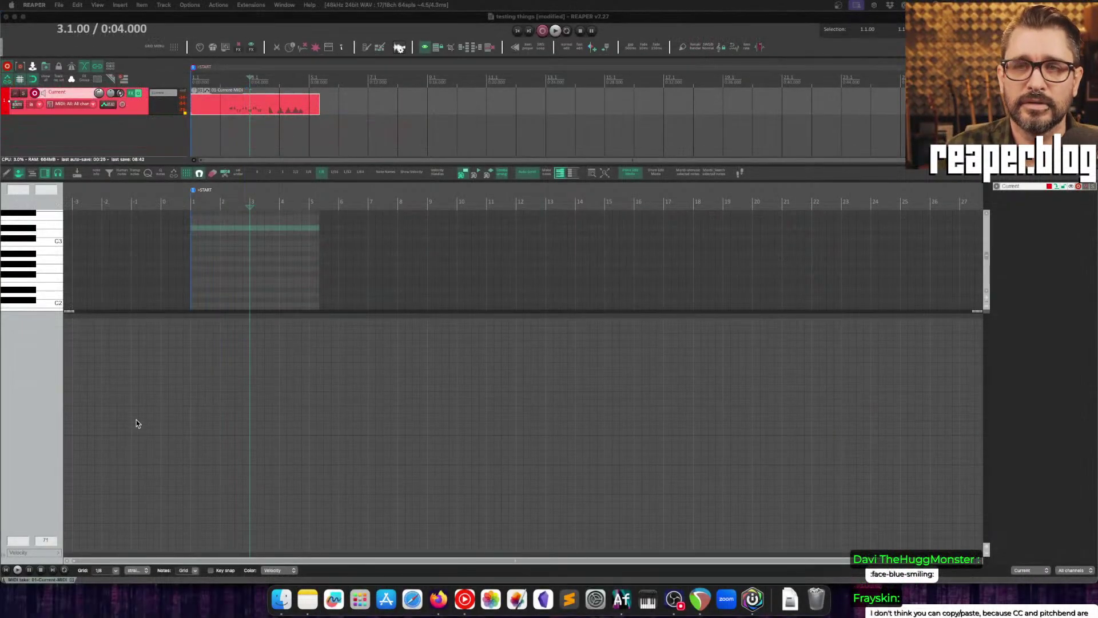
left_click(16, 553)
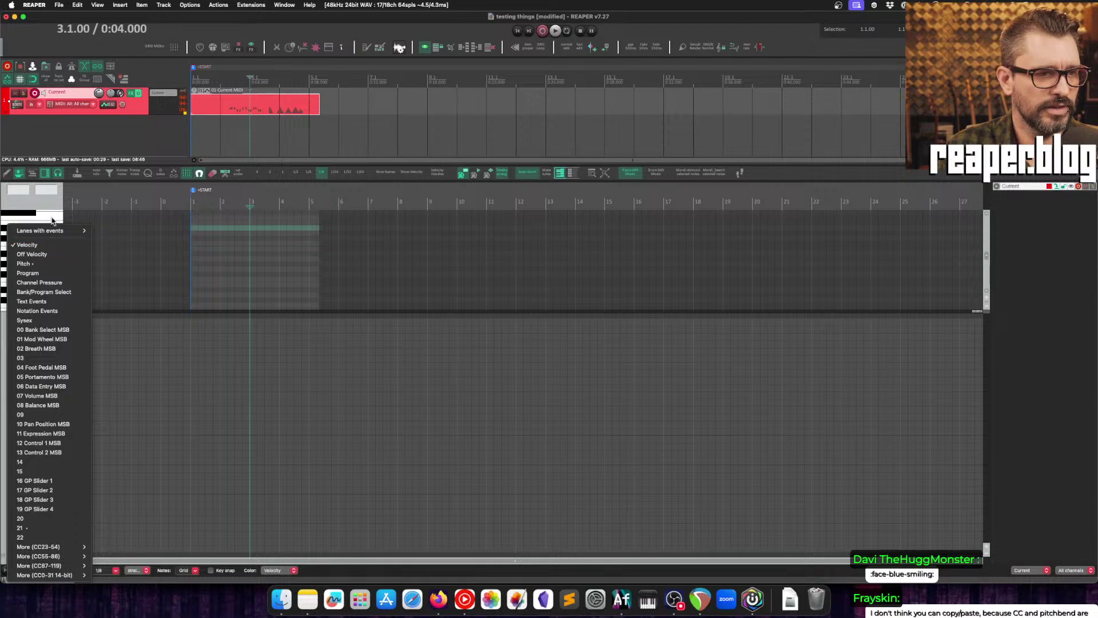
mouse_move(60, 230)
left_click(103, 232)
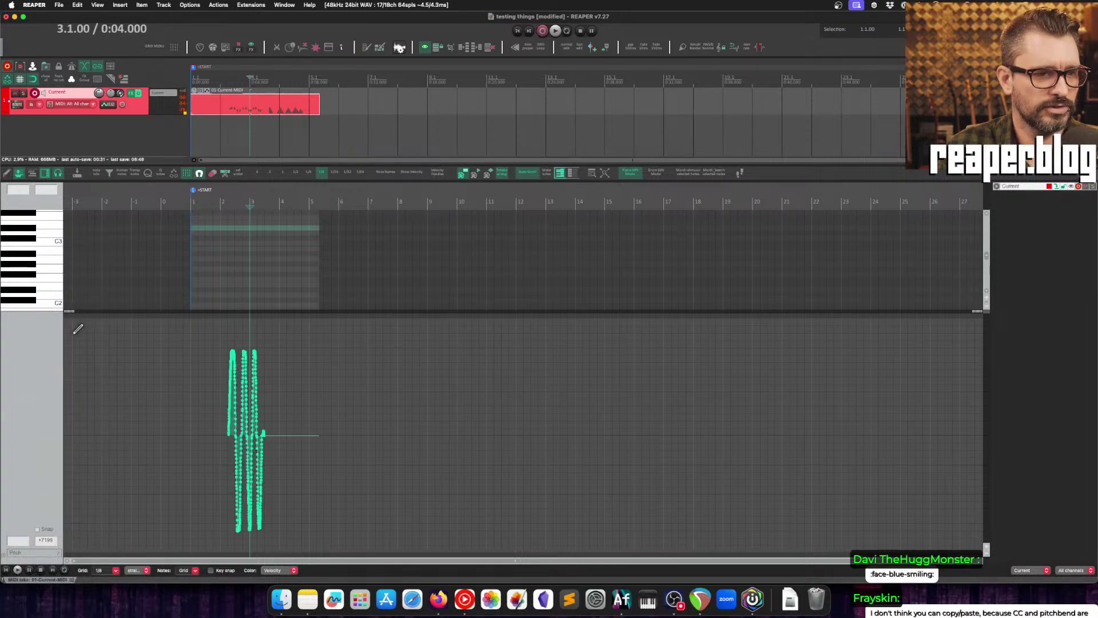
Rebalance the piano roll and lane heights, and add a second controller lane showing the recorded CC21 events.
left_click_drag(74, 312, 75, 338)
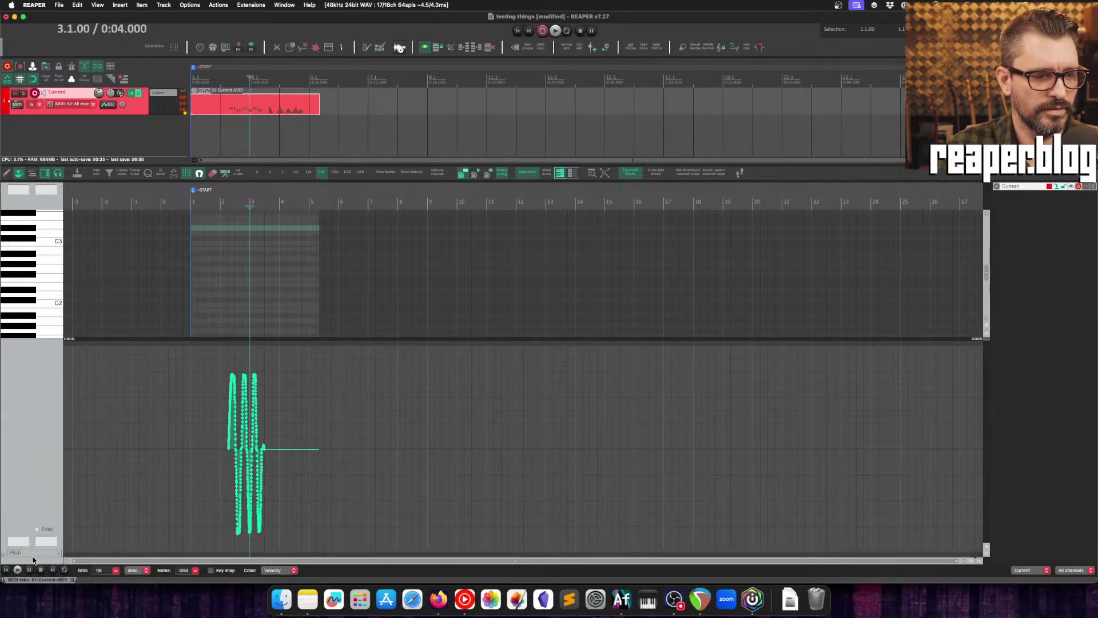
left_click(3, 553)
left_click(36, 387)
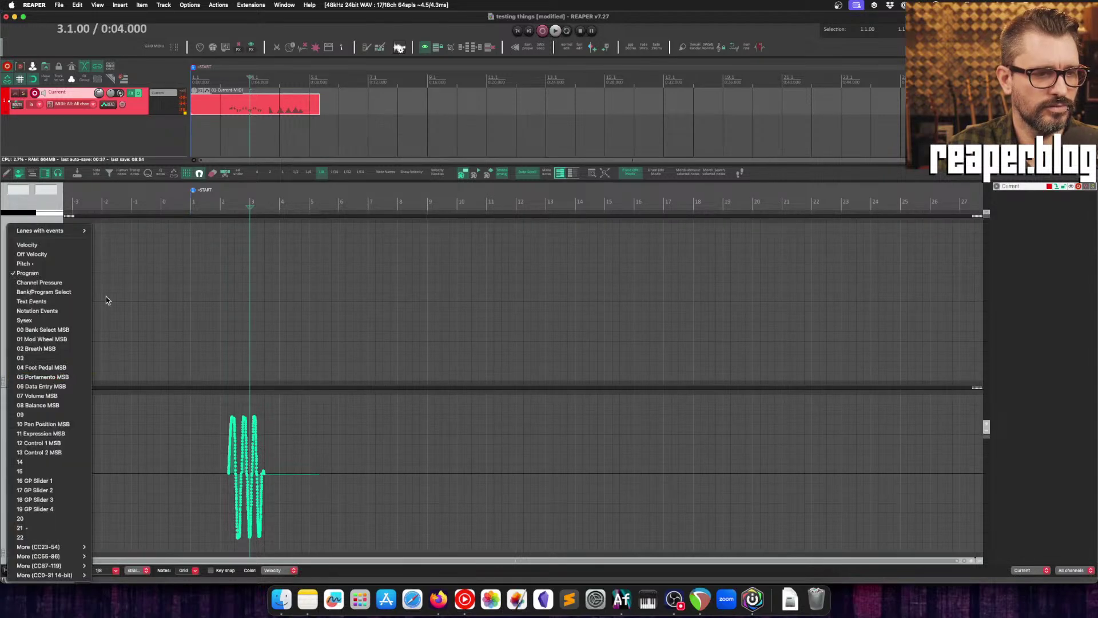
mouse_move(68, 232)
left_click(103, 239)
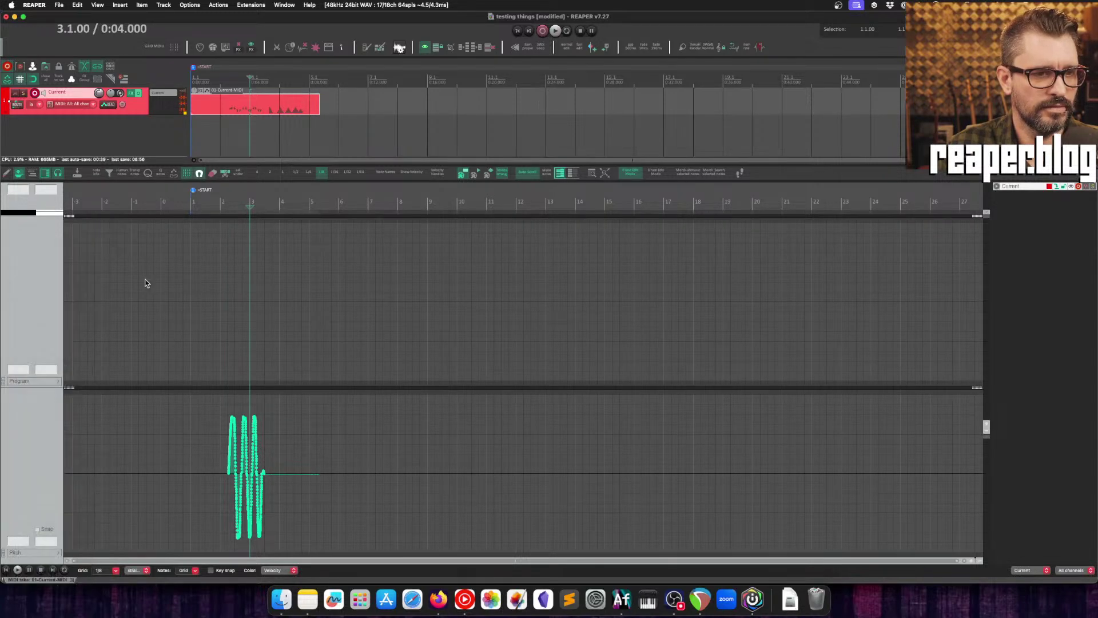
Extend the MIDI item to bar 20 and try pasting the selected CC21 events into the Pitch lane at 6.4.00.
left_click_drag(255, 235, 344, 382)
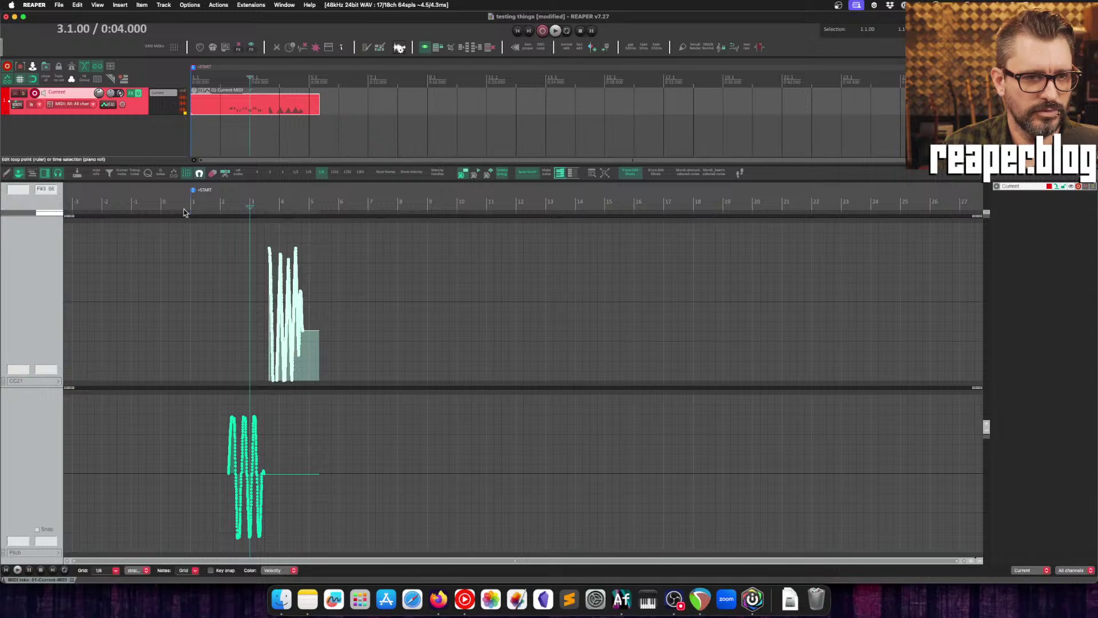
left_click(361, 204)
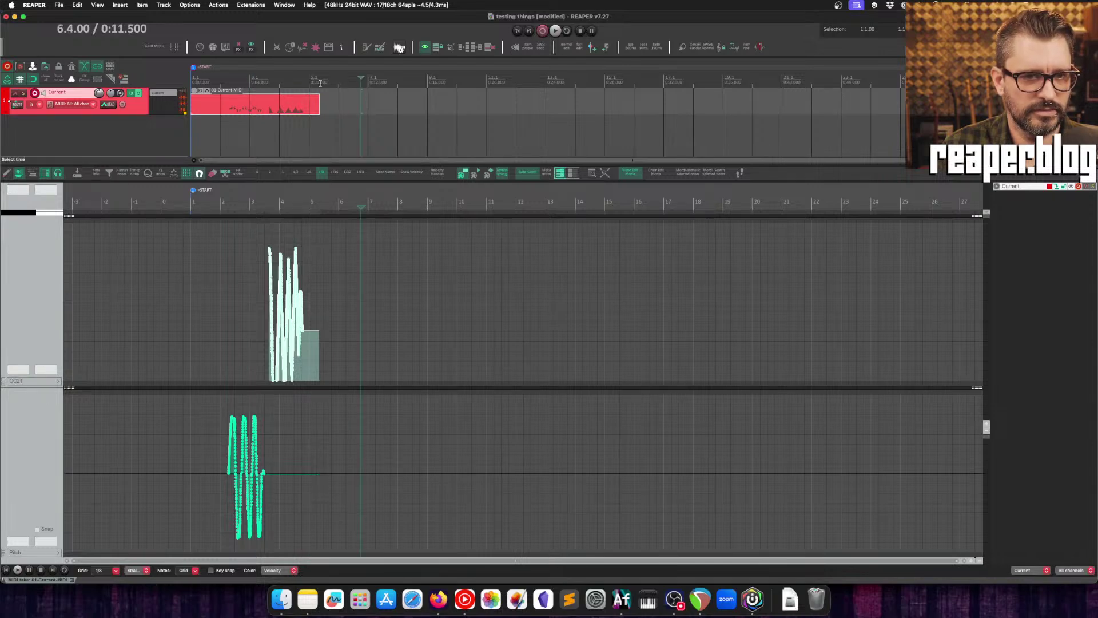
left_click_drag(319, 107, 763, 109)
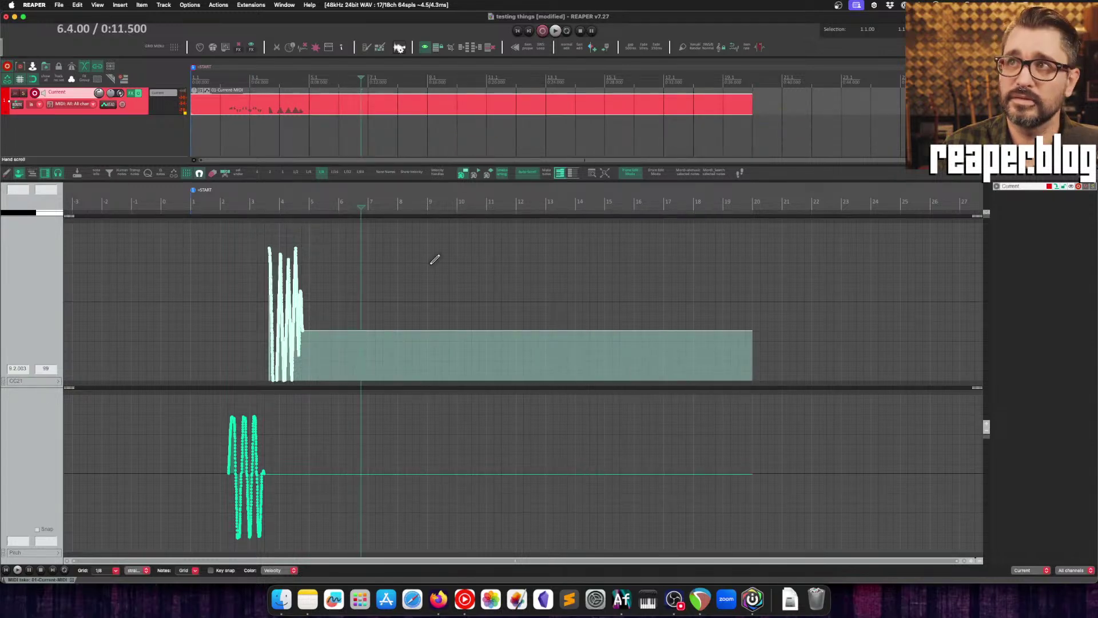
left_click(353, 395)
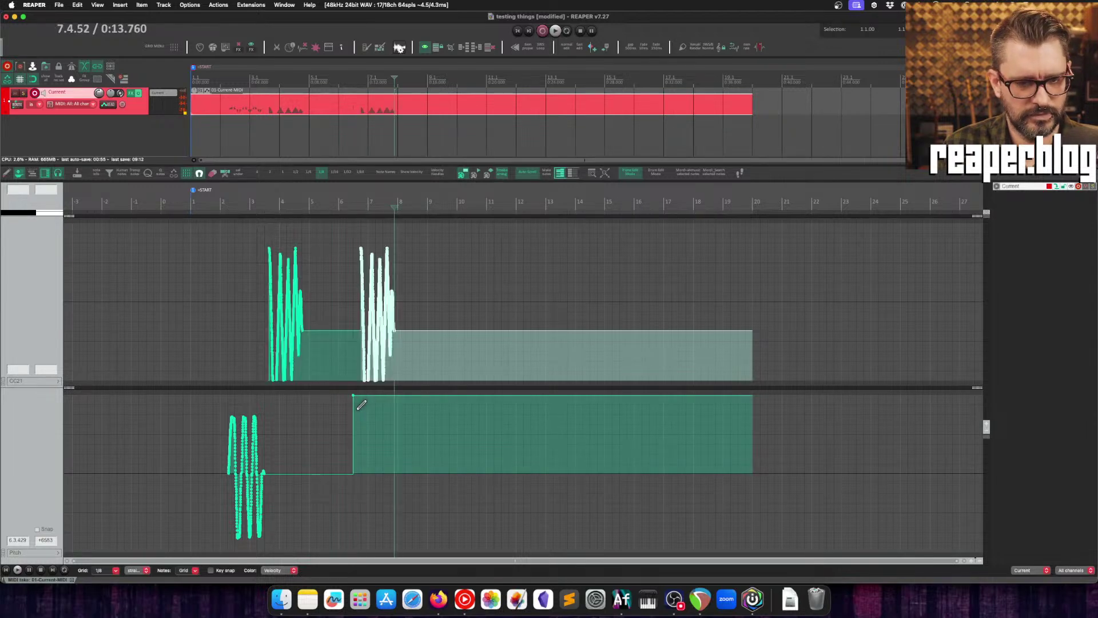
Select all events in the Pitch lane and undo the CC21 paste.
double_click(40, 460)
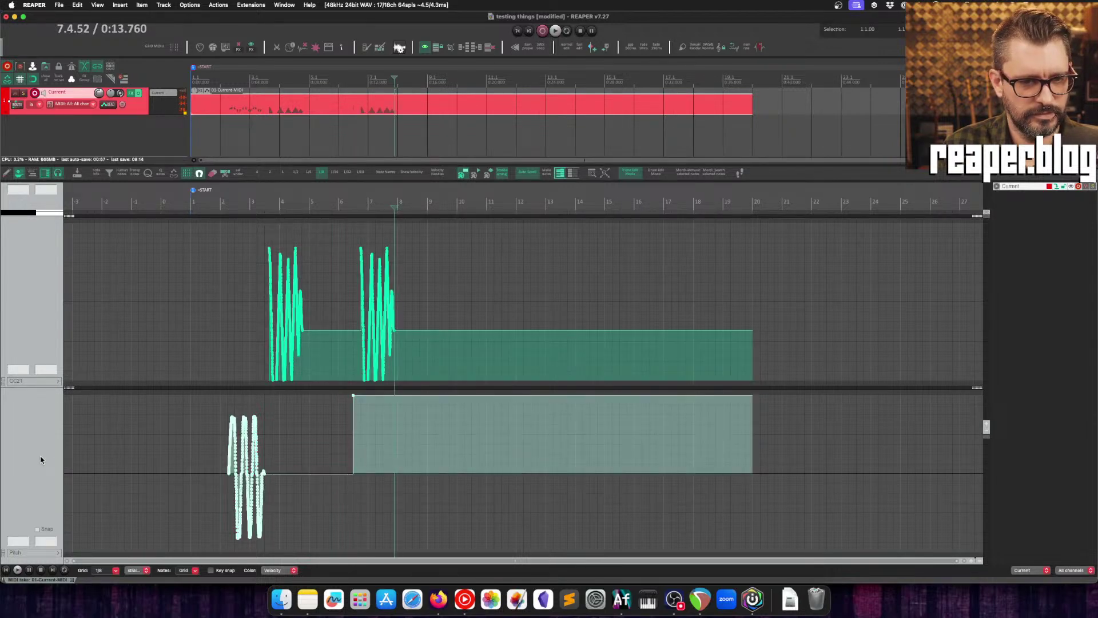
key("super+z")
key("super+shift+z")
key("super+z")
key("super+z")
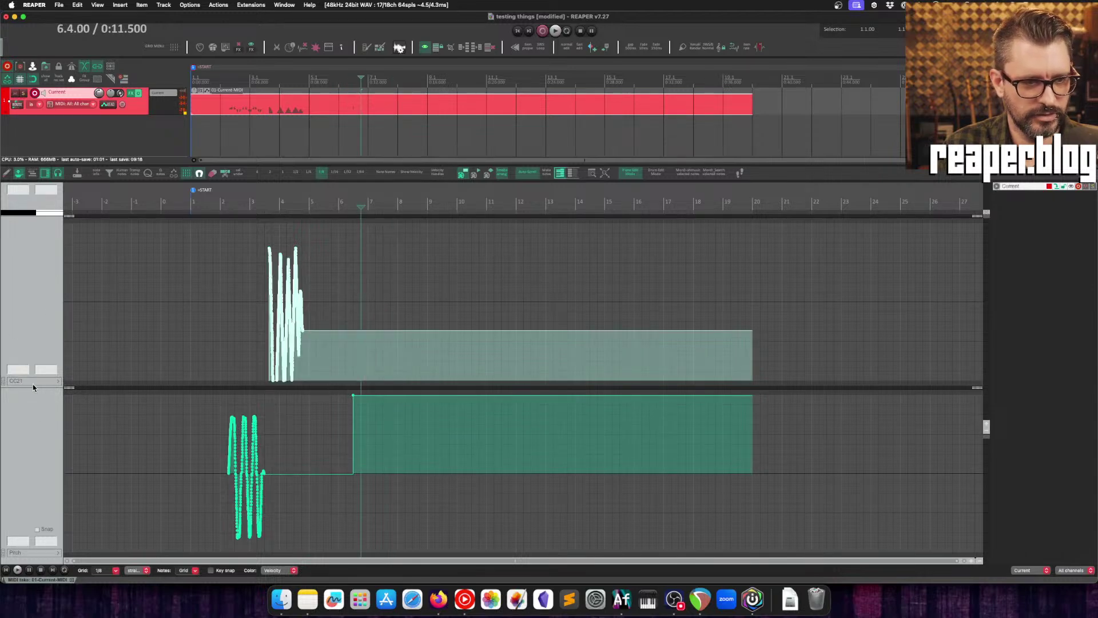
Try pasting the CC21 events again with the CC21 lane removed and only the Pitch lane shown, and undo it.
left_click_drag(259, 240, 352, 378)
right_click(308, 296)
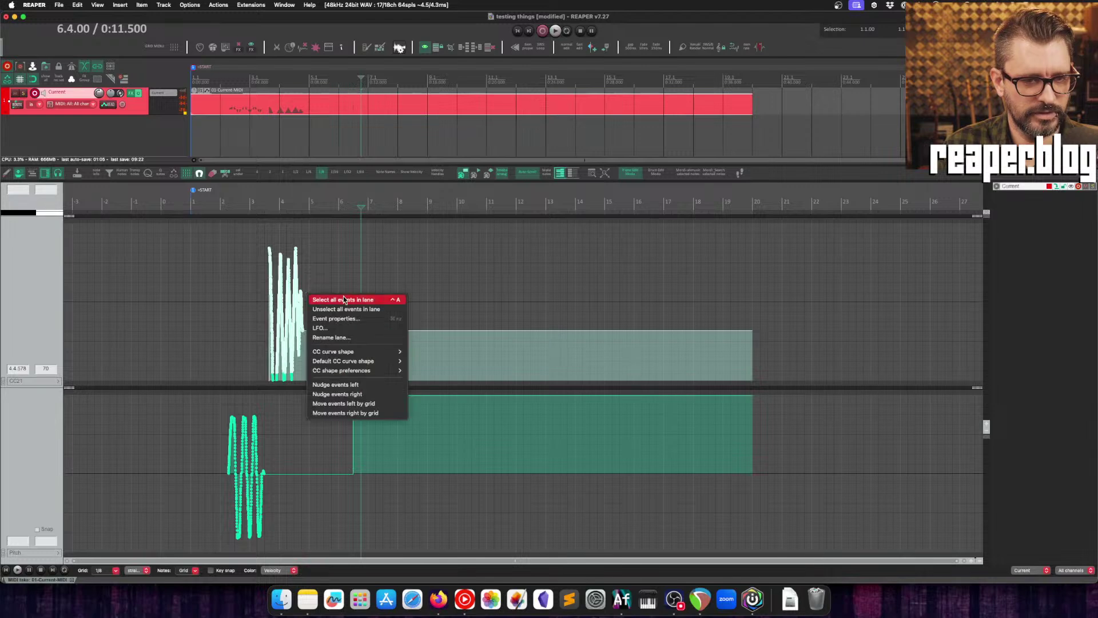
left_click(31, 289)
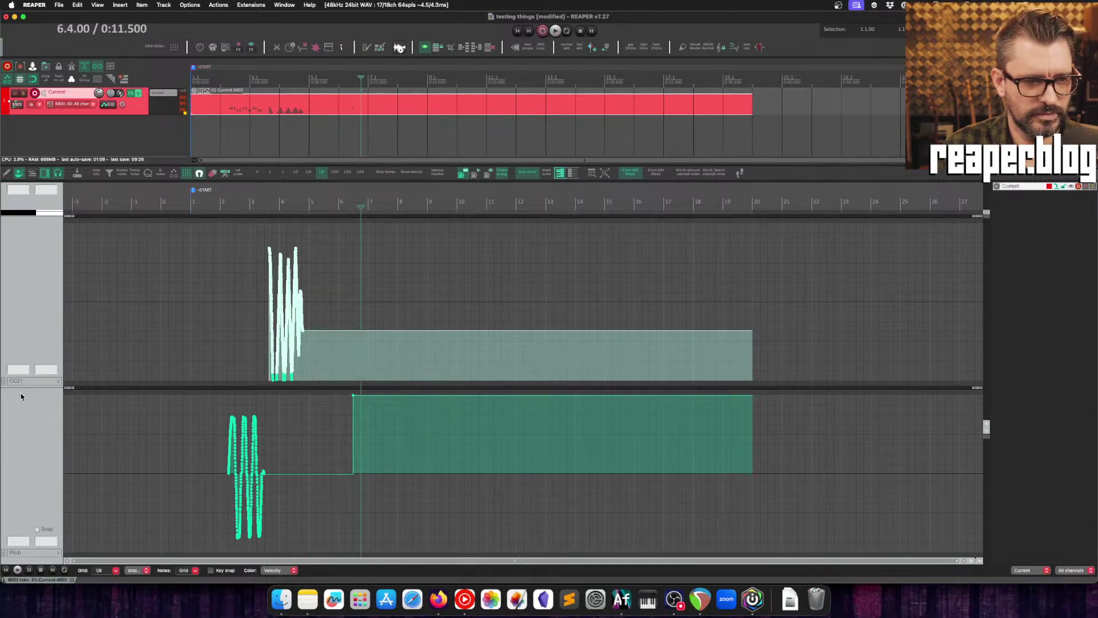
left_click(4, 382)
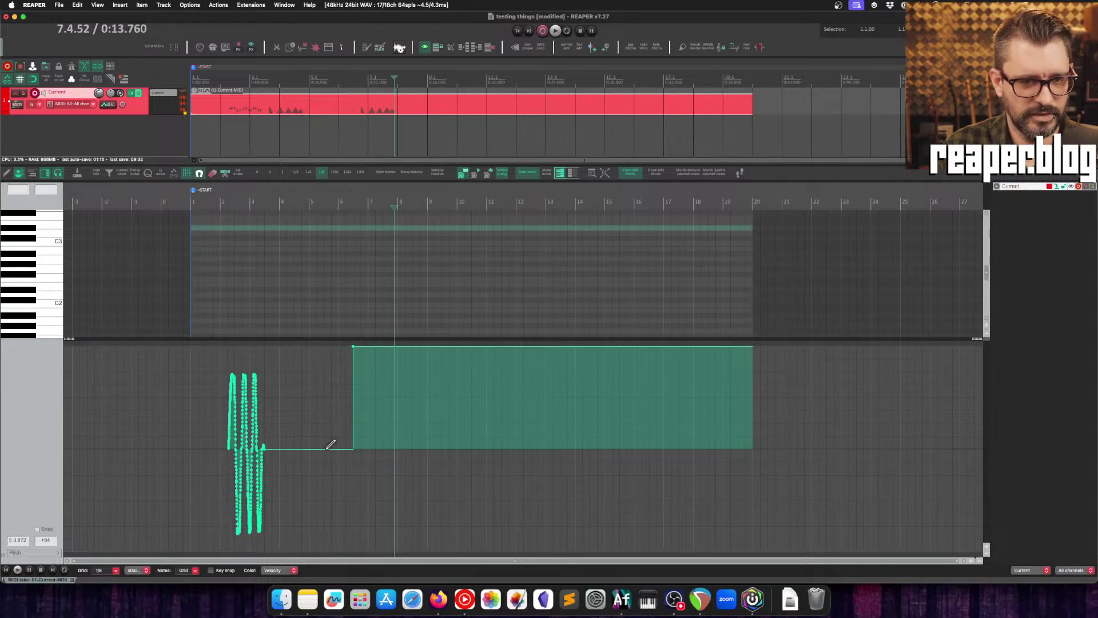
key("space")
key("super+z")
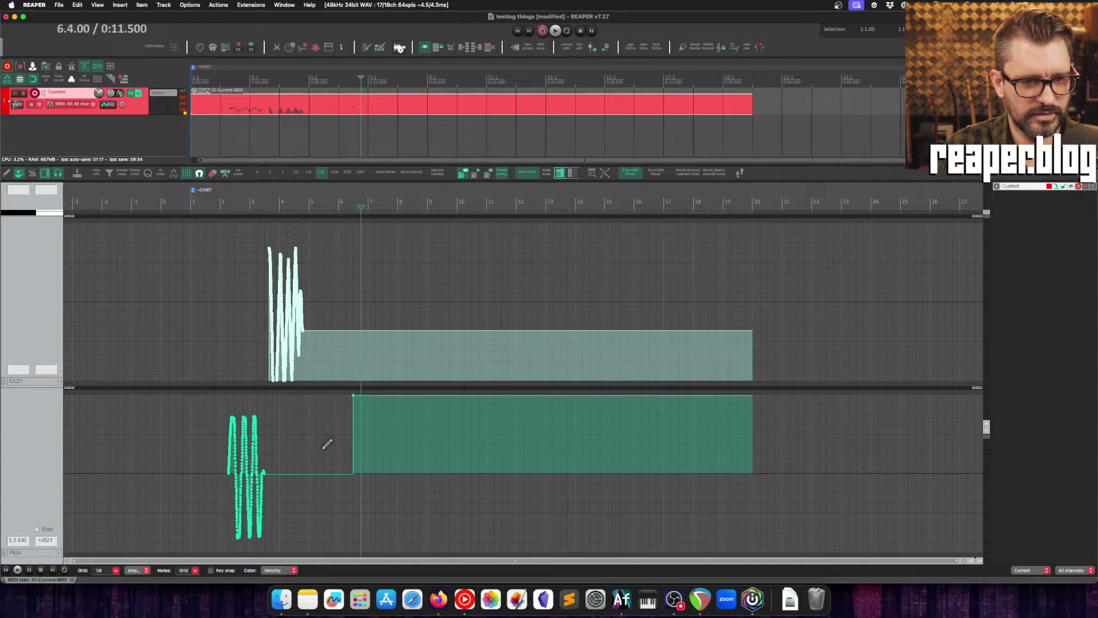
Open the FX browser for the Current track, widen it, and filter the plug-ins by "midi jsfx".
scroll(307, 480, "up", 6)
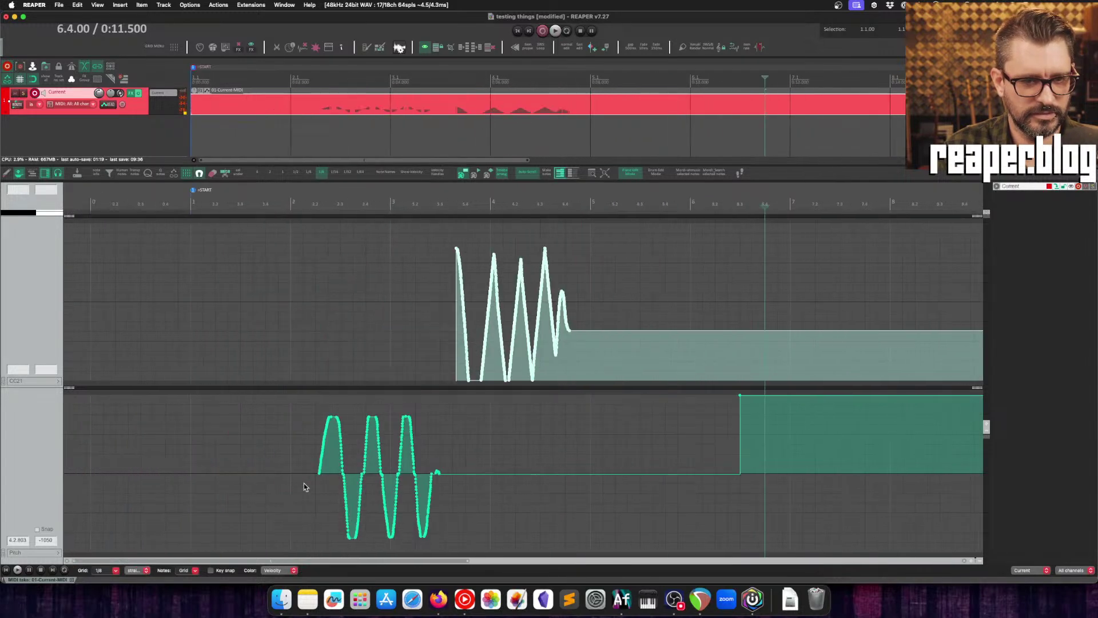
scroll(437, 440, "down", 2)
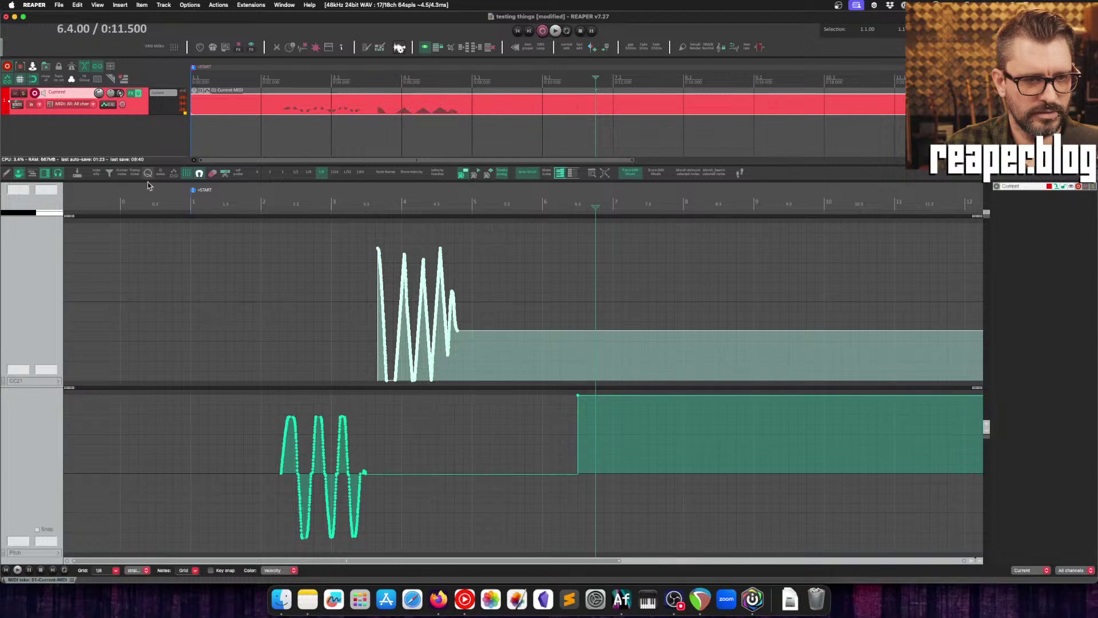
left_click(174, 105)
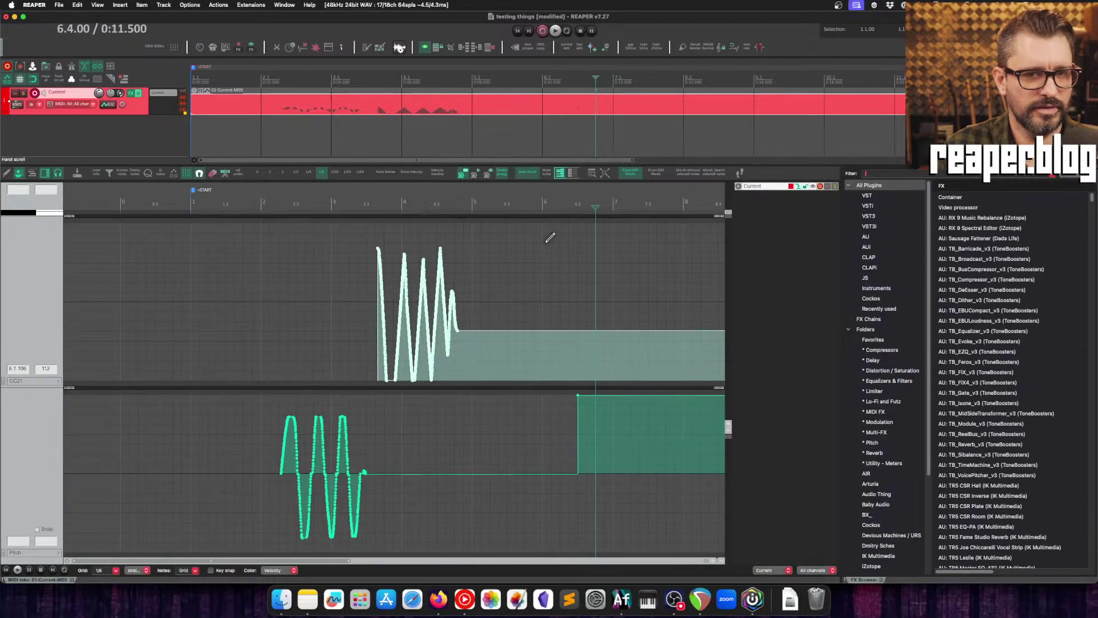
left_click_drag(842, 178, 350, 178)
left_click(473, 174)
type("midi jsfx")
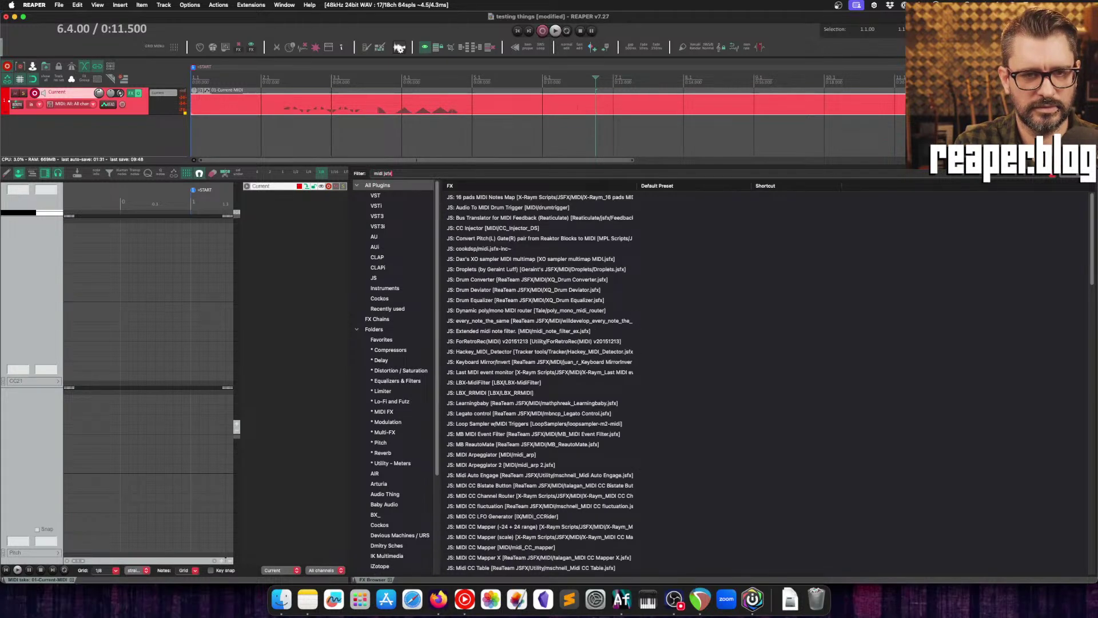
Try the MIDI Split Pitch Bend to CCs effect on the Current track and remove it.
scroll(554, 346, "down", 12)
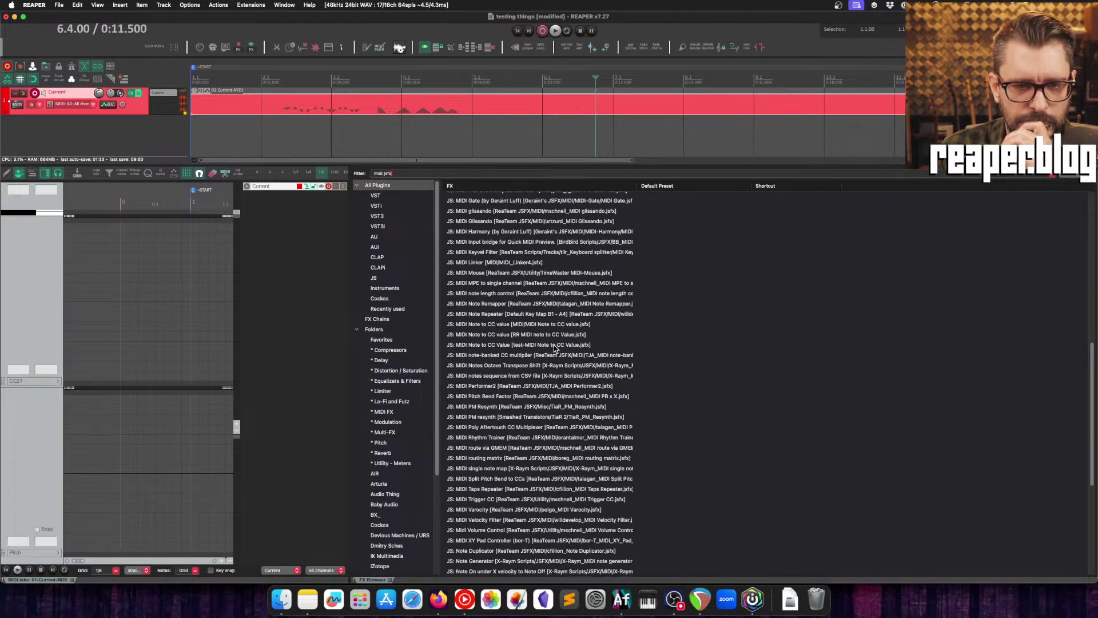
scroll(516, 426, "down", 8)
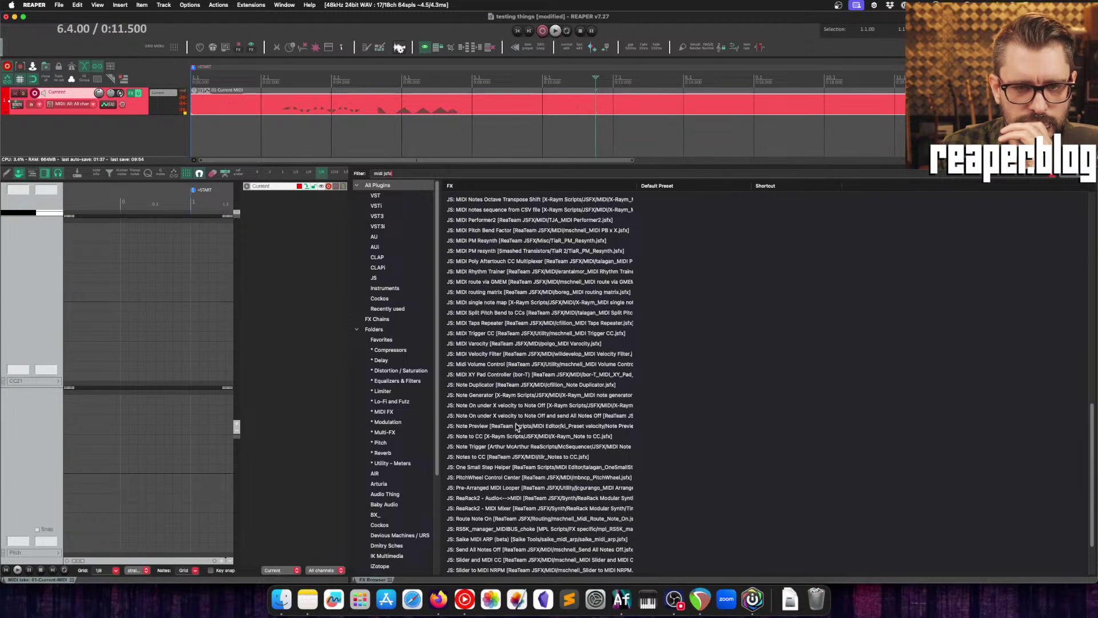
scroll(517, 426, "down", 1)
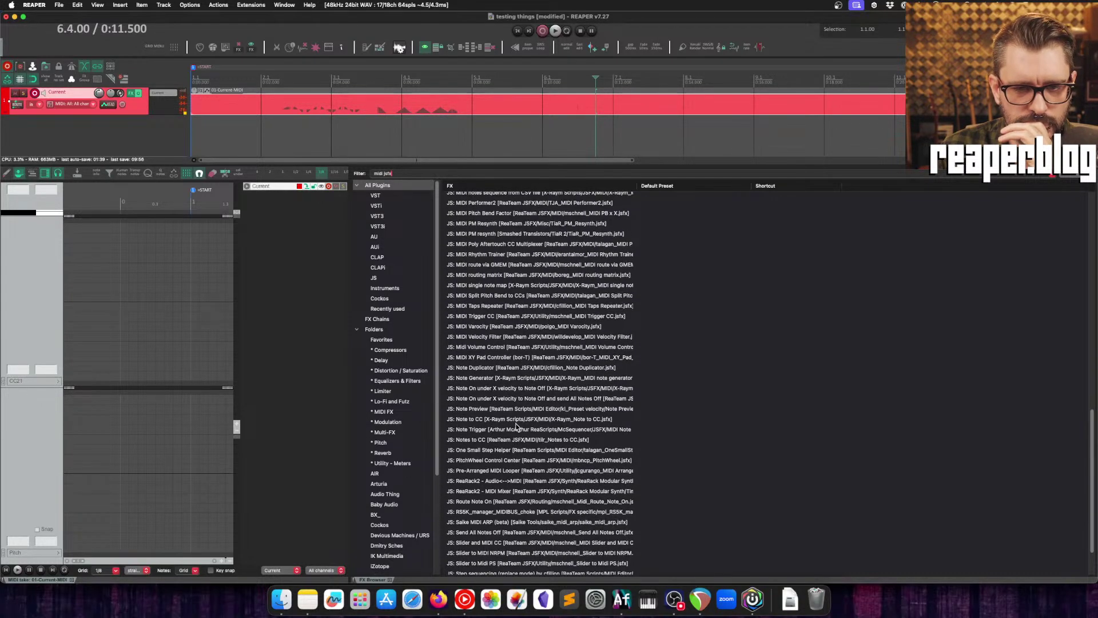
left_click(503, 295)
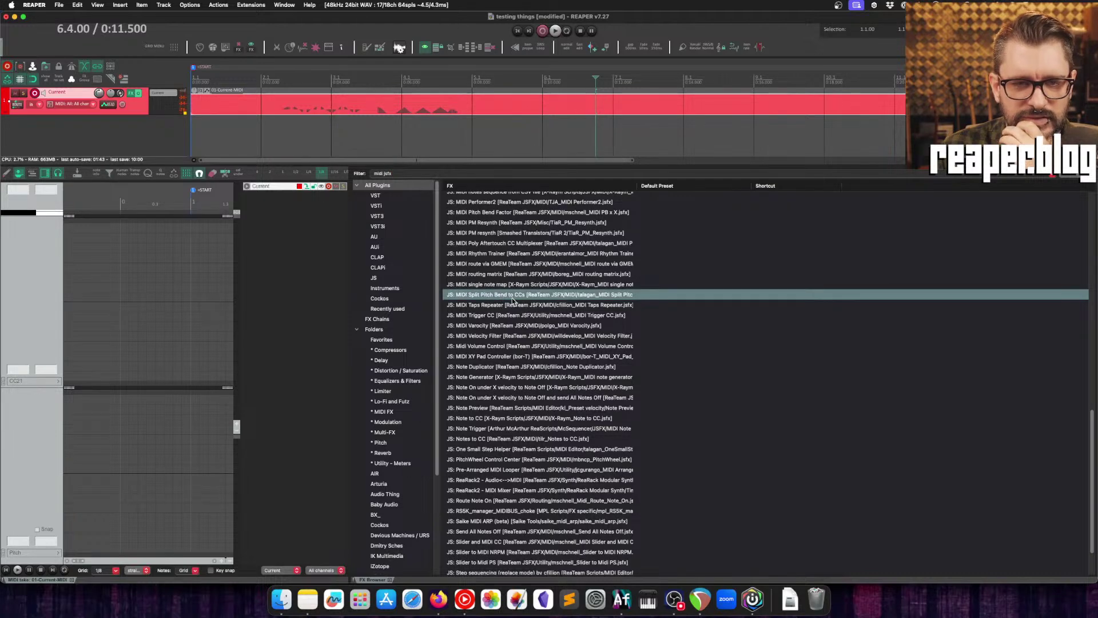
double_click(513, 297)
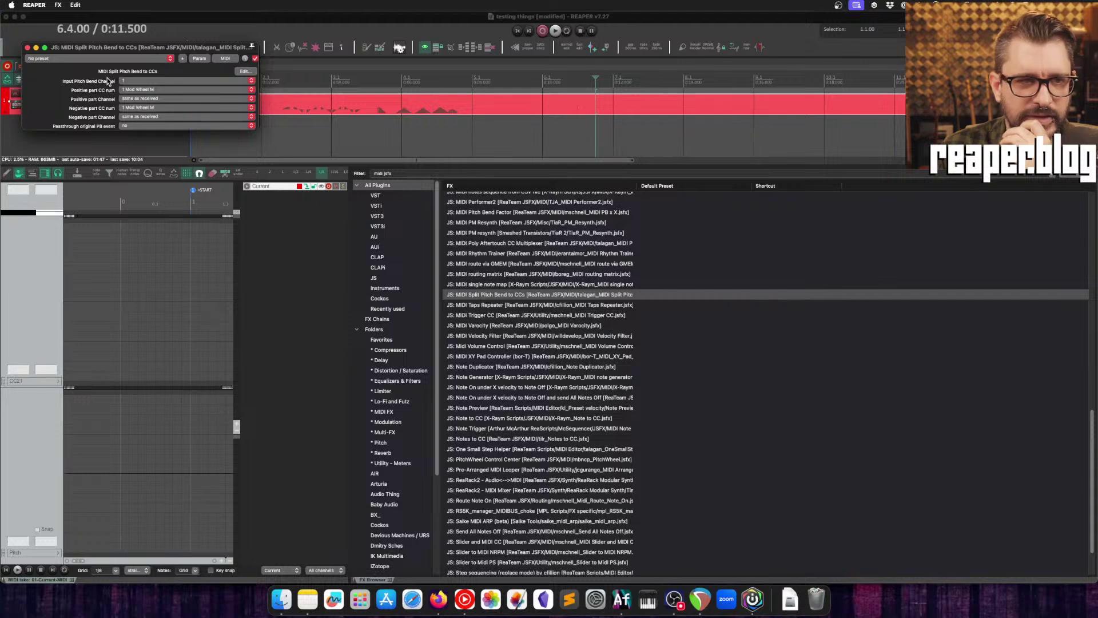
left_click_drag(94, 52, 195, 163)
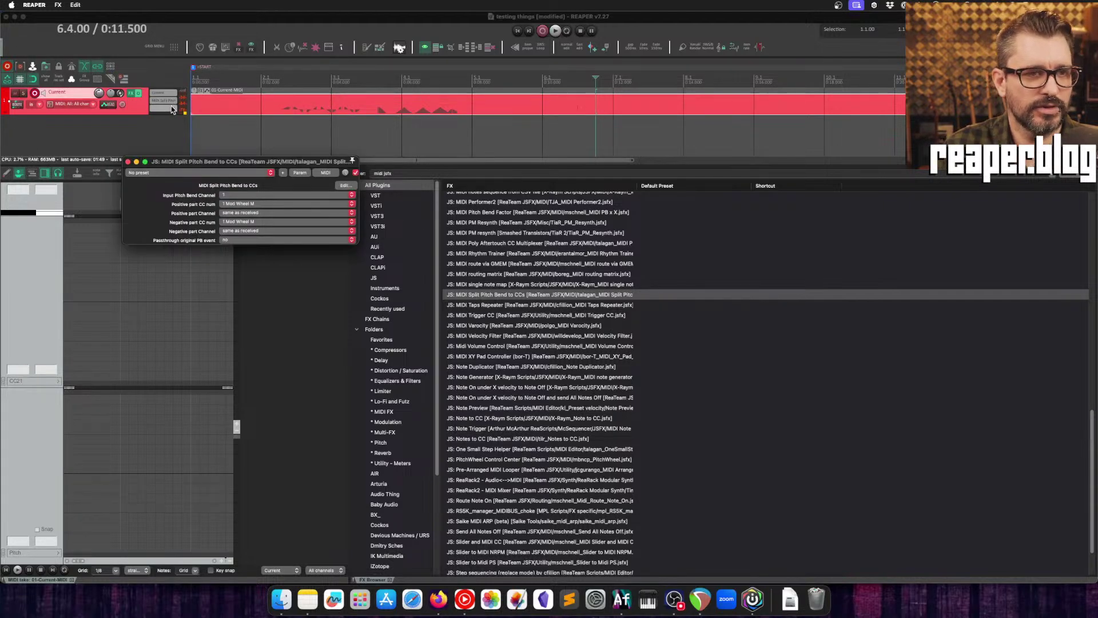
left_click(127, 159)
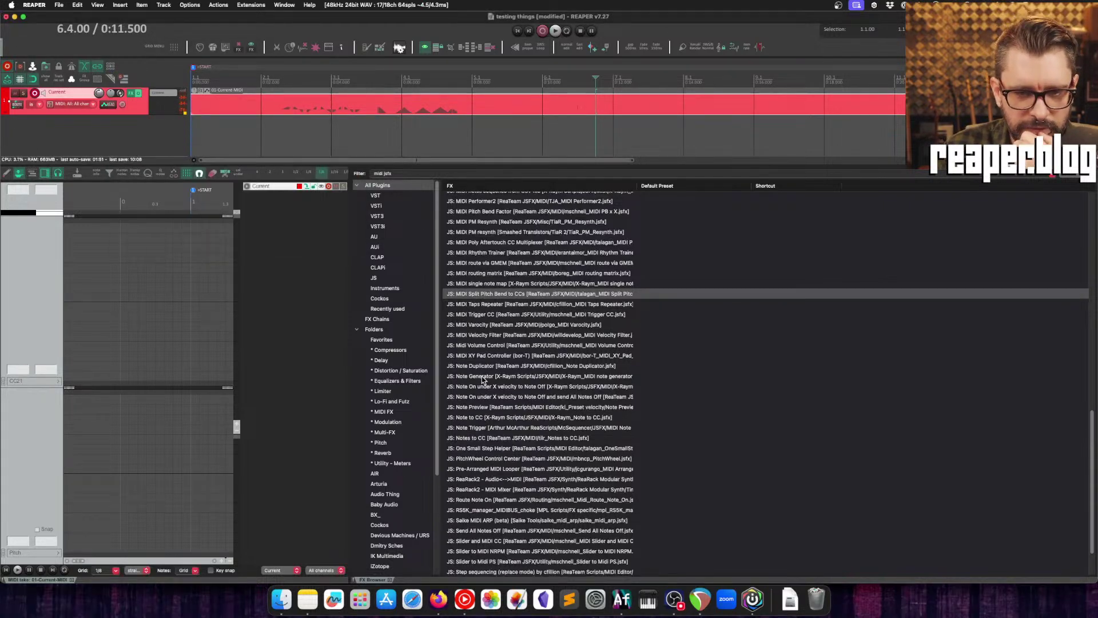
Find PitchWheel Control Center in the filtered plug-ins and add it to the Current track's FX chain.
scroll(483, 381, "down", 1)
scroll(483, 381, "down", 5)
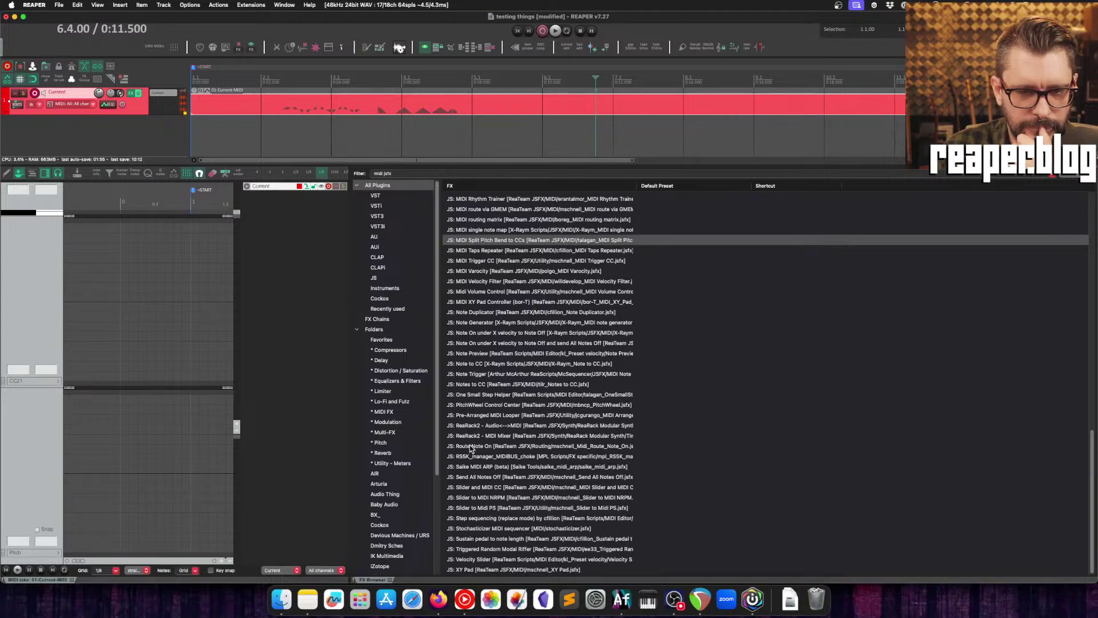
left_click(499, 405)
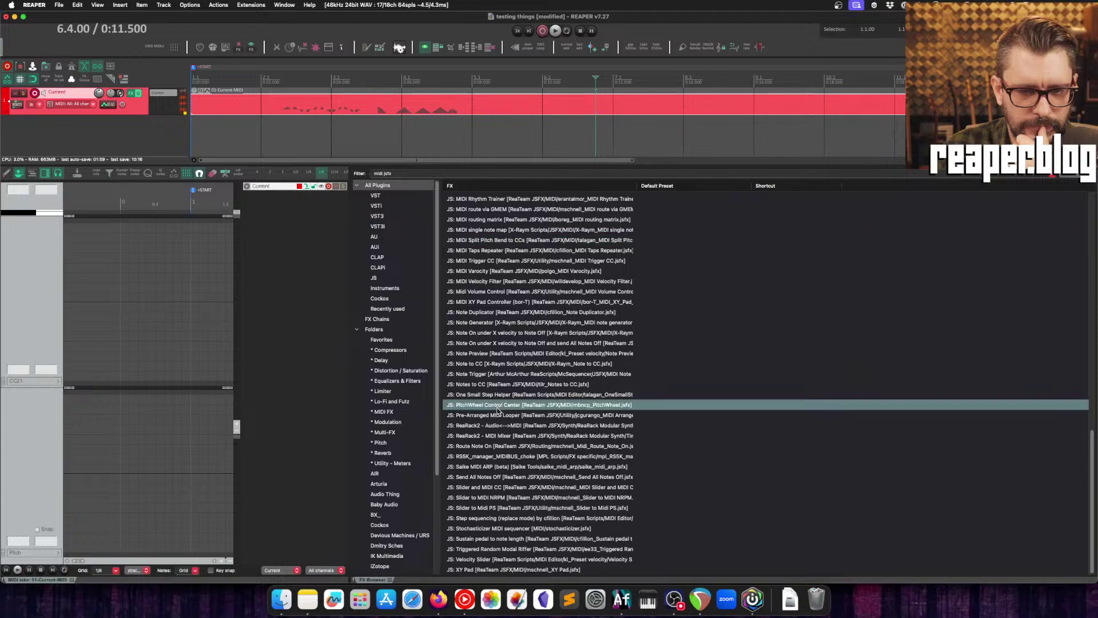
left_click_drag(159, 114, 159, 114)
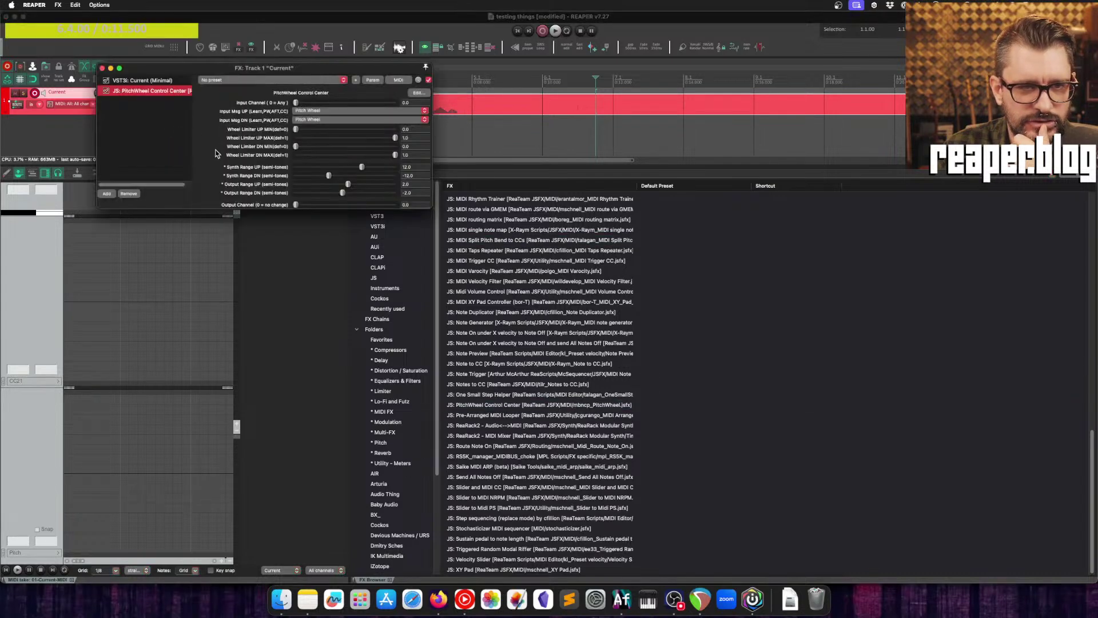
Set both Input Msg UP and Input Msg DN of PitchWheel Control Center to CC21.
left_click(316, 112)
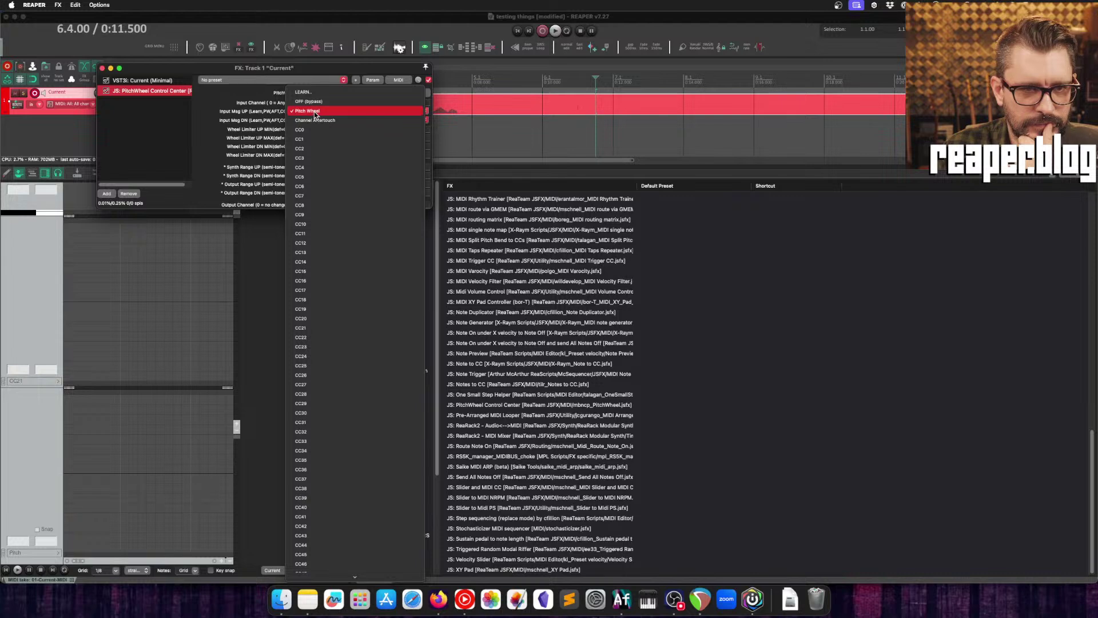
scroll(342, 286, "down", 1)
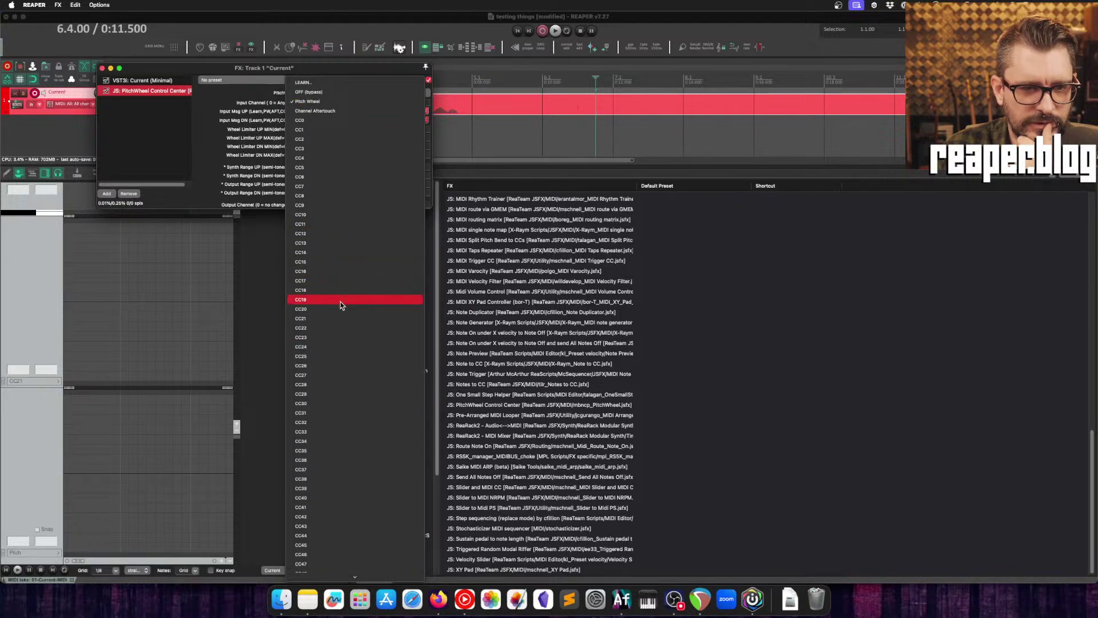
left_click(338, 317)
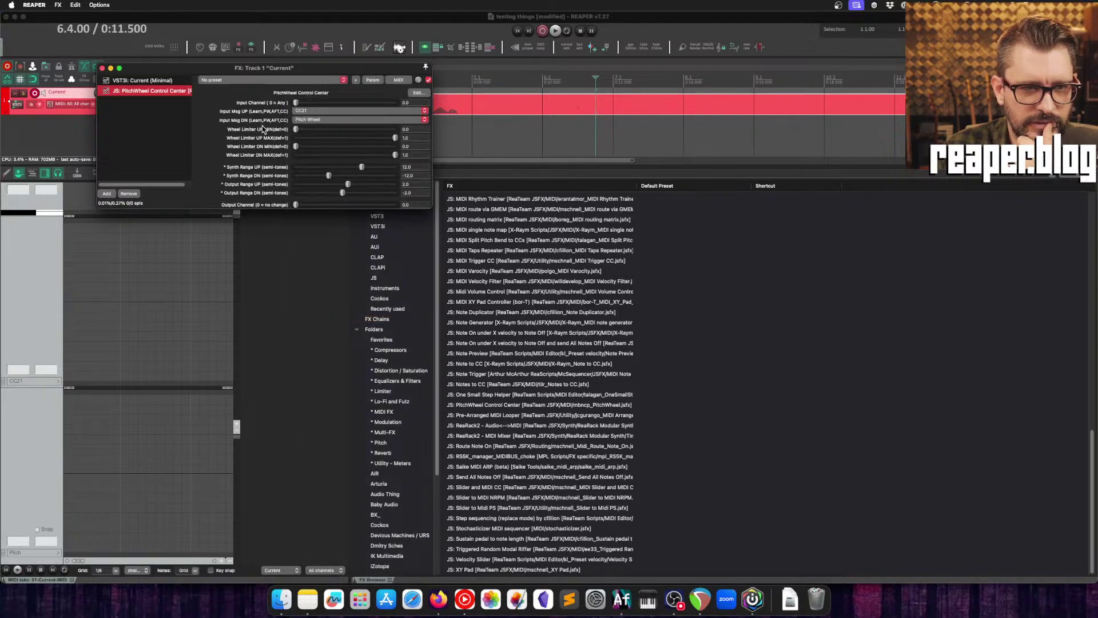
left_click(336, 120)
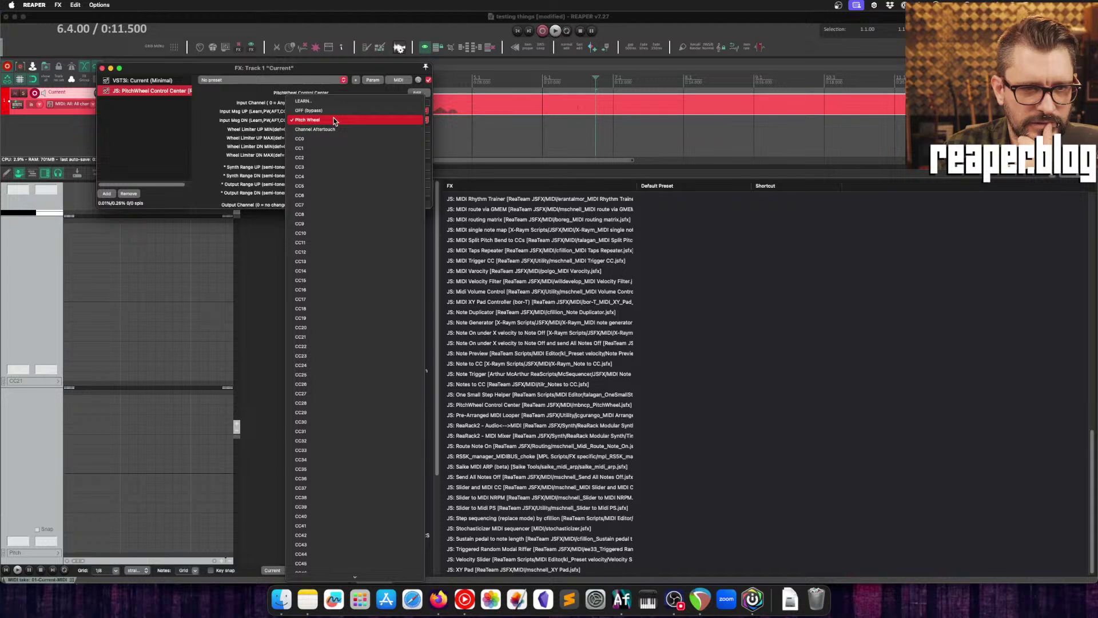
left_click(341, 336)
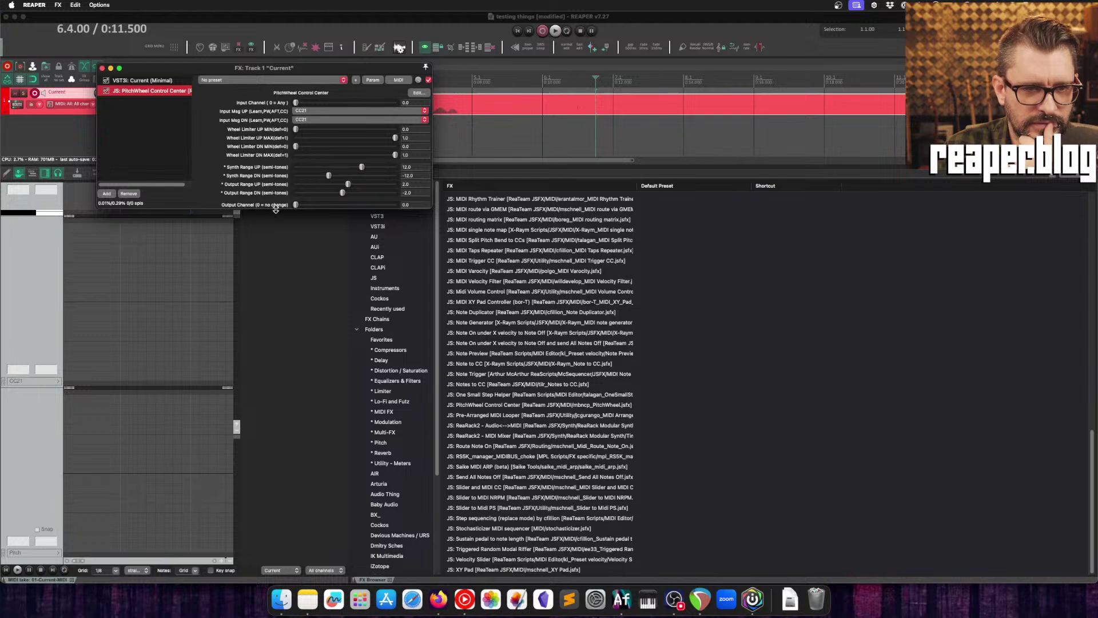
Enlarge the FX chain window, move it clear of the arrangement, and place the edit cursor at 4.1.00.
left_click_drag(274, 209, 273, 264)
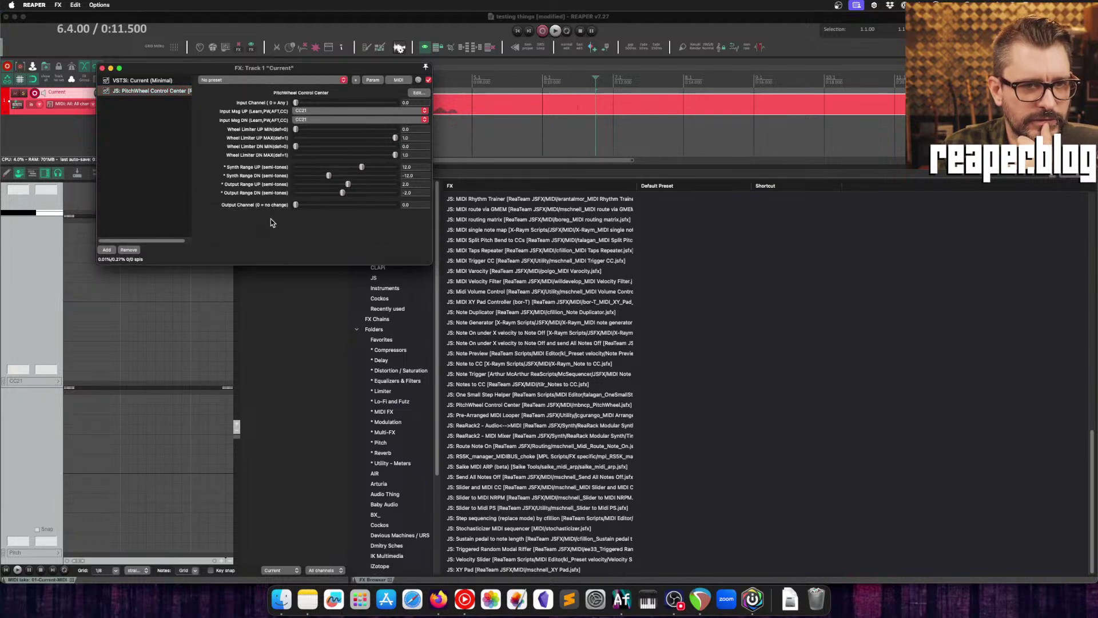
left_click_drag(289, 68, 591, 240)
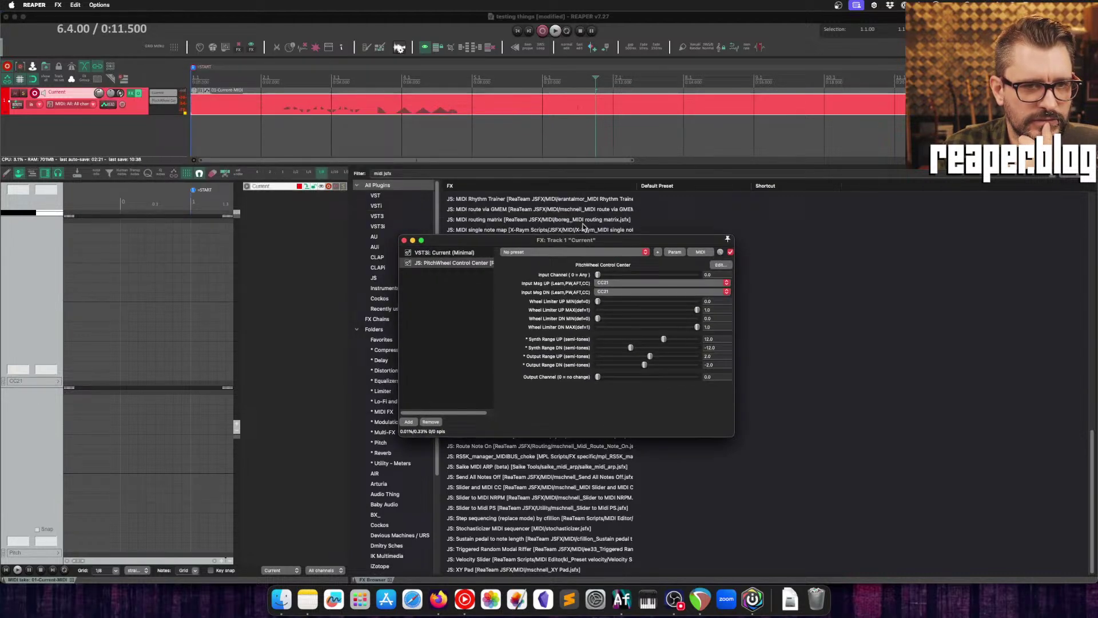
left_click(371, 81)
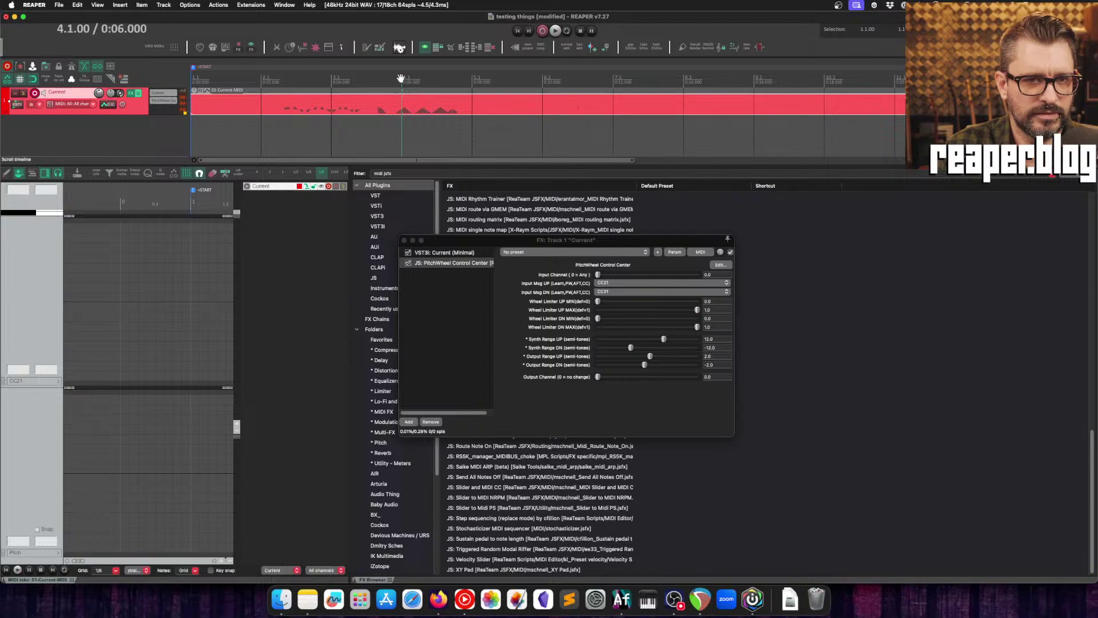
Place the edit cursor at 3.3.14 and briefly play the recorded MIDI item from there.
left_click(369, 78)
key("space")
key("space")
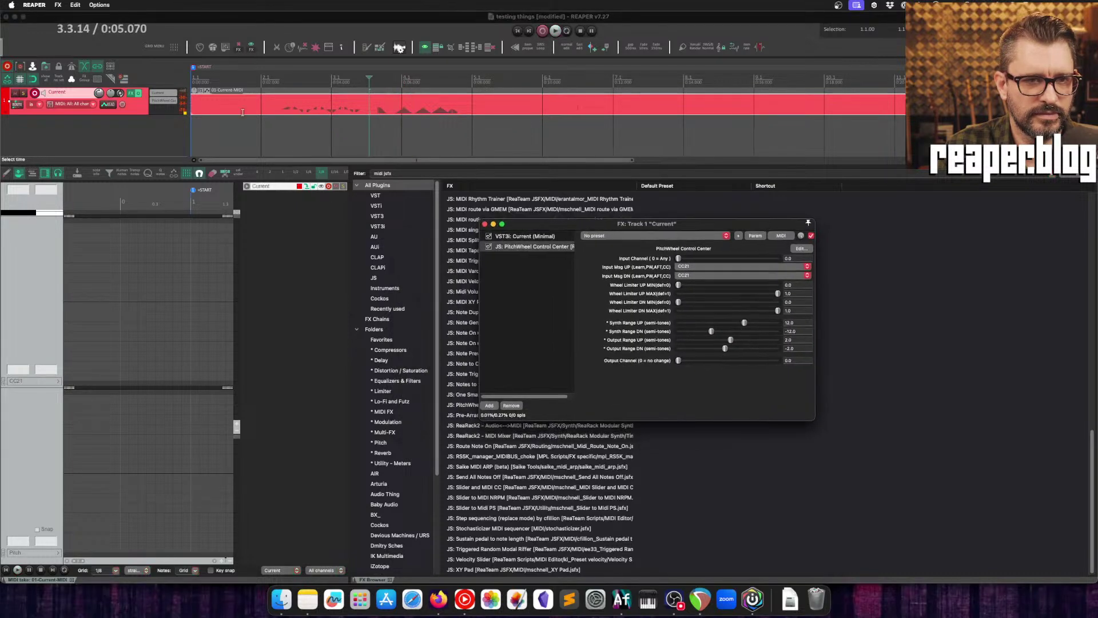
Move PitchWheel Control Center ahead of Current in the track's FX chain, and open the Current synth's window clear of the arrangement.
left_click_drag(166, 101, 167, 91)
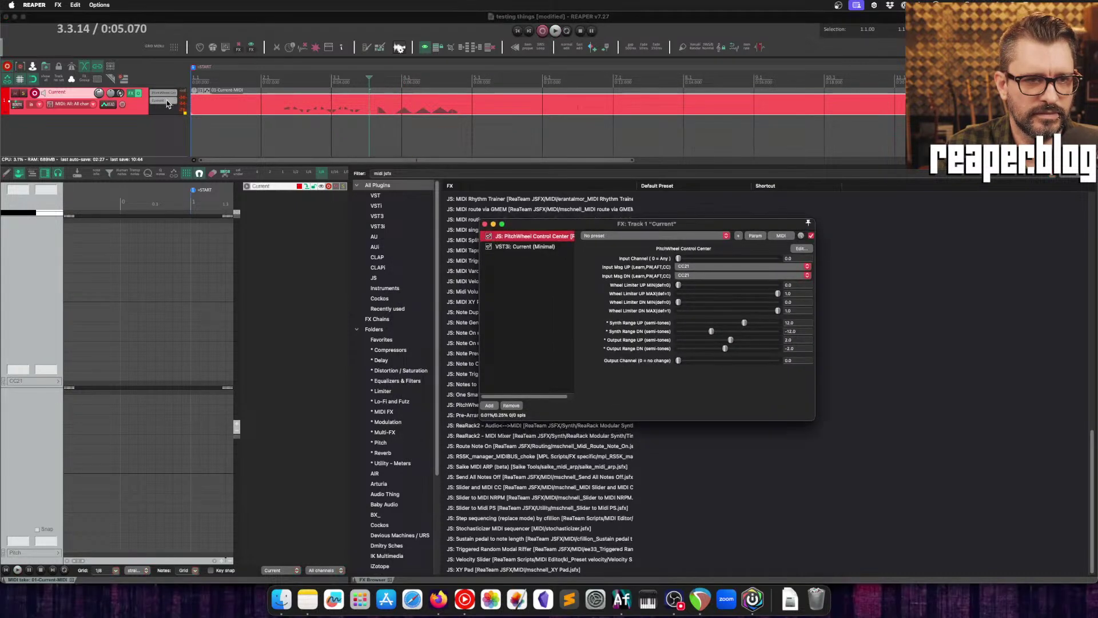
left_click(167, 101)
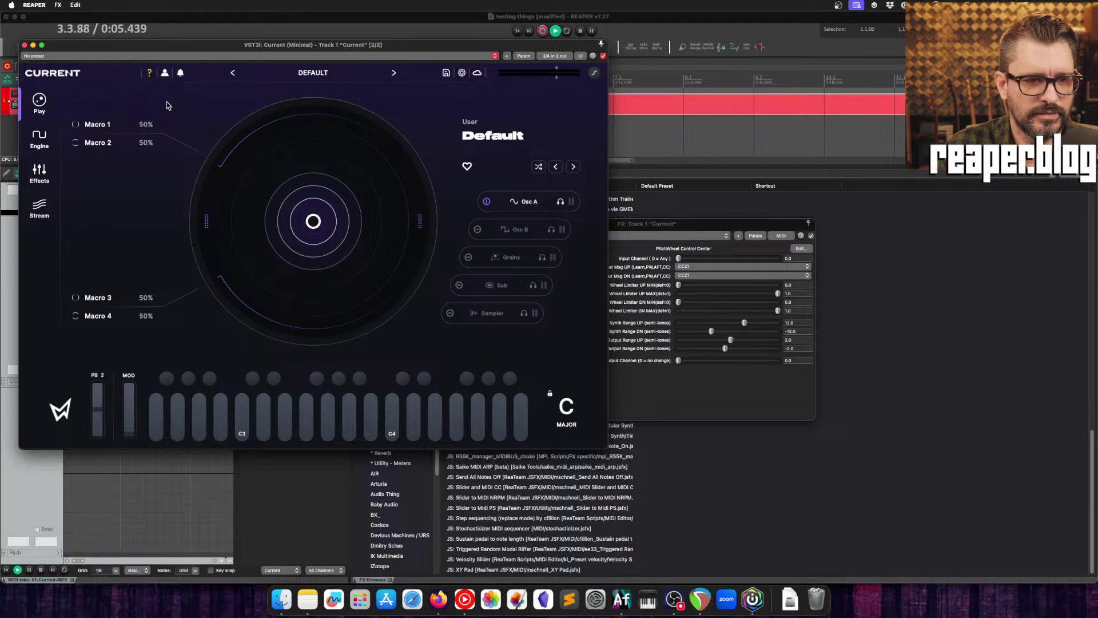
left_click_drag(301, 44, 352, 177)
Play the recorded MIDI item from 2.1.00 to check how the synth's pitch wheel responds.
key("space")
left_click(279, 82)
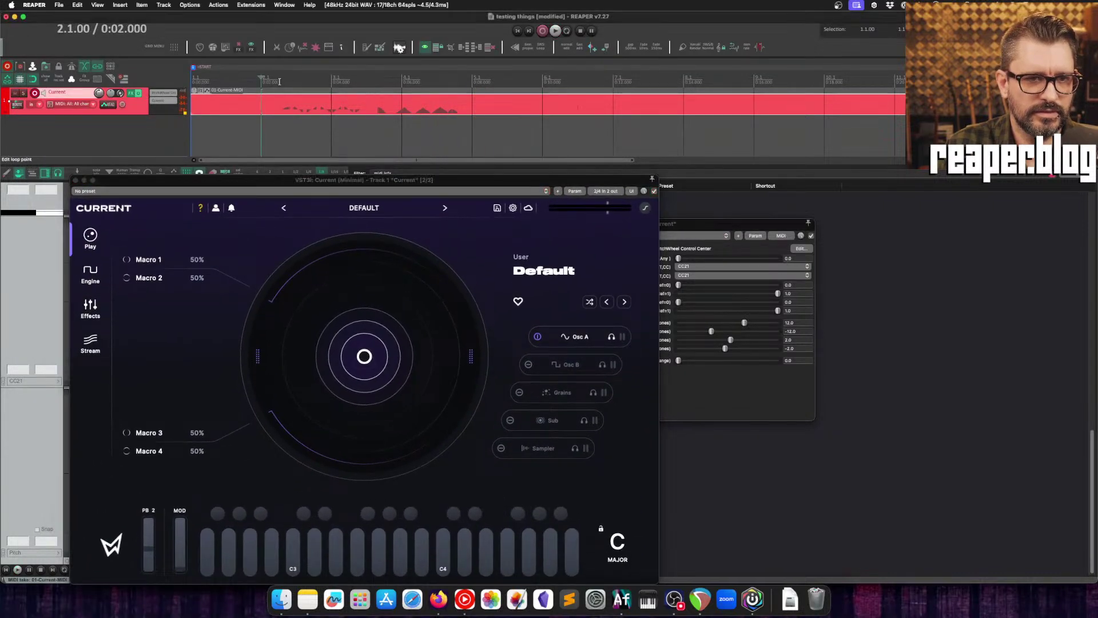
key("space")
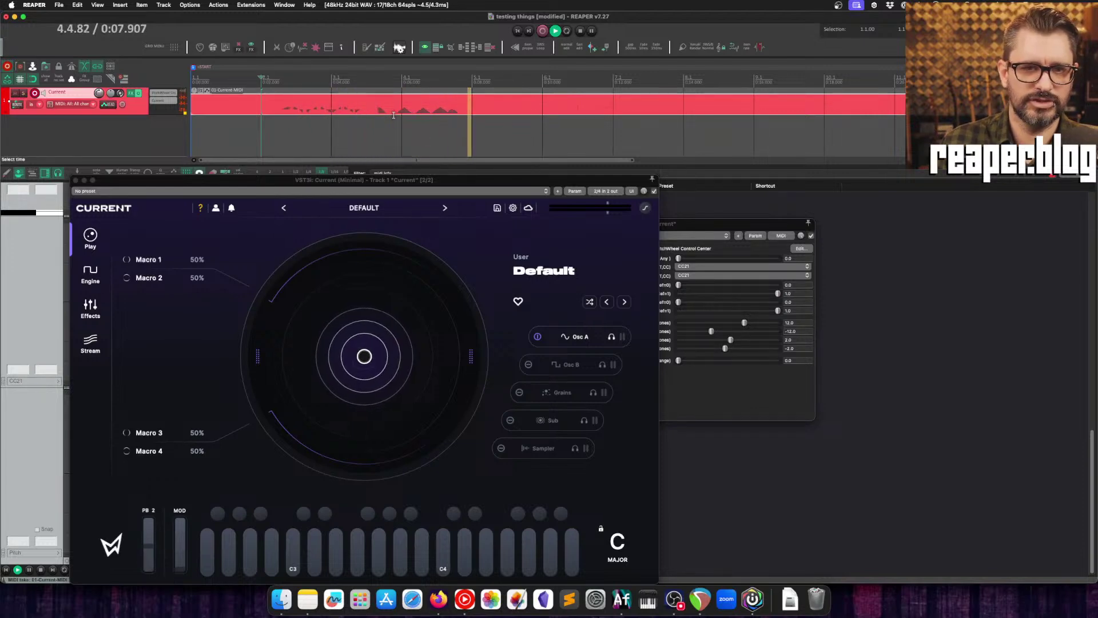
key("space")
Set PitchWheel Control Center's Synth Range and Output Range to 36 semitones UP and -36 semitones DN.
left_click_drag(480, 180, 455, 123)
left_click_drag(683, 224, 393, 135)
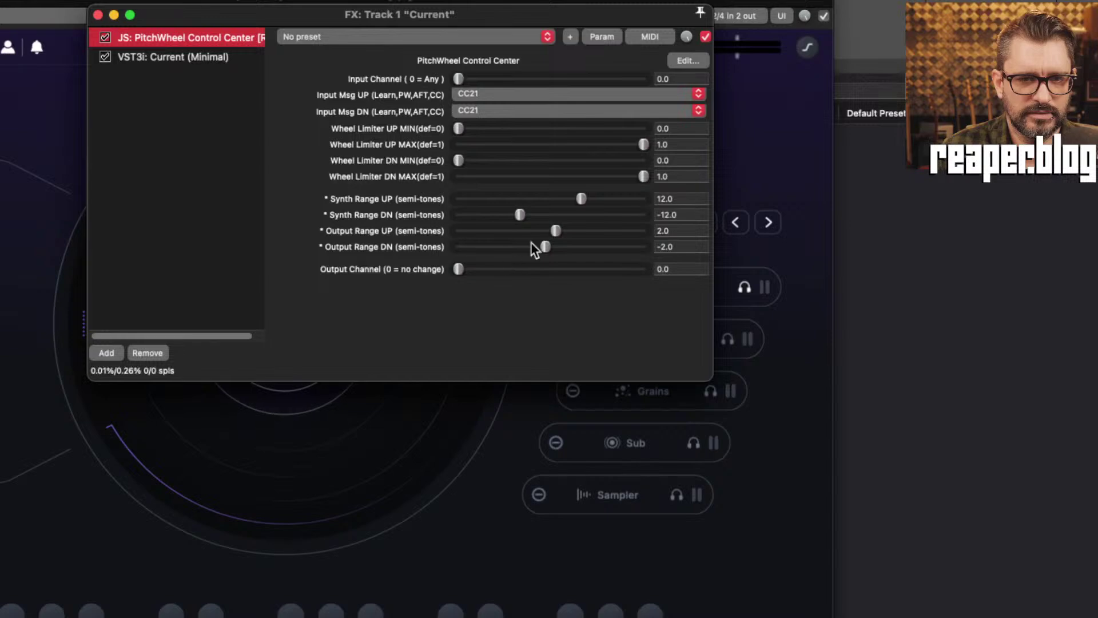
left_click_drag(579, 200, 691, 211)
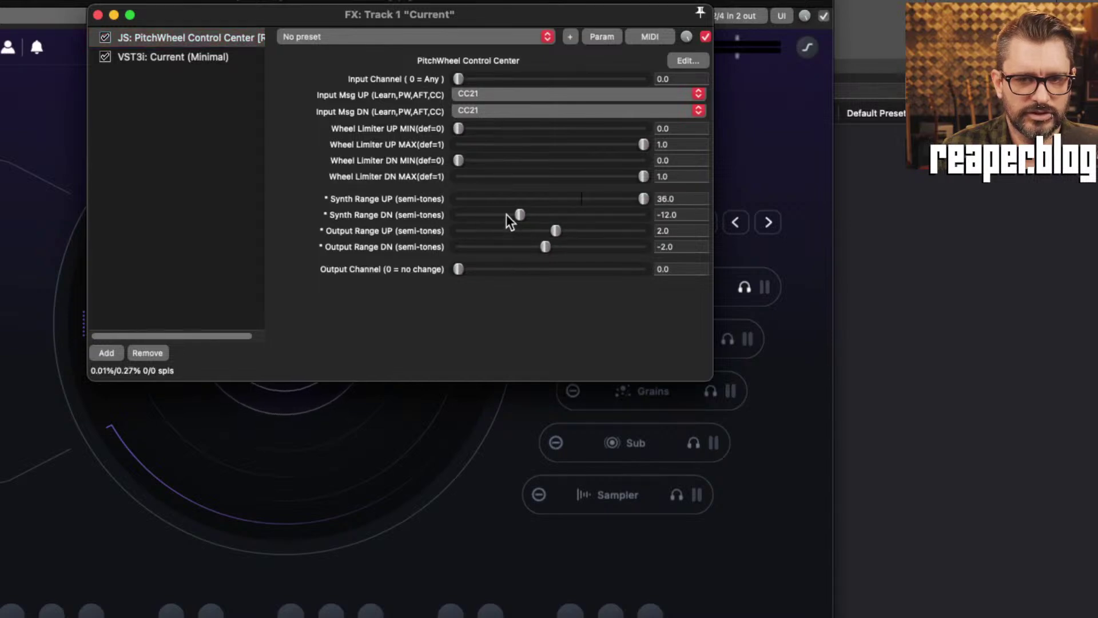
left_click_drag(518, 215, 432, 225)
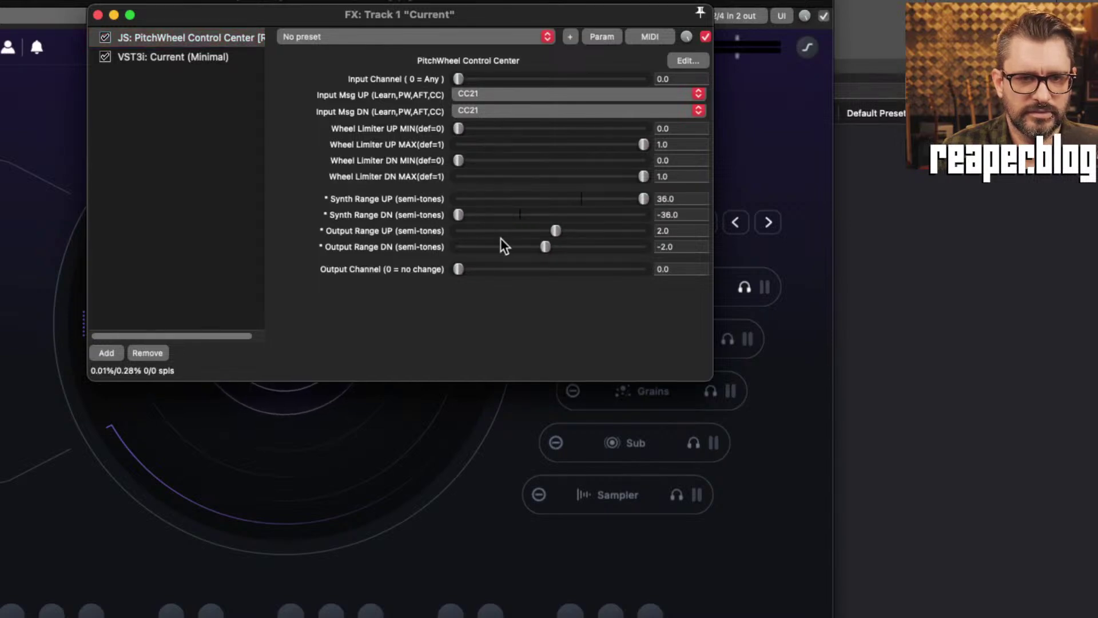
left_click_drag(558, 234, 643, 234)
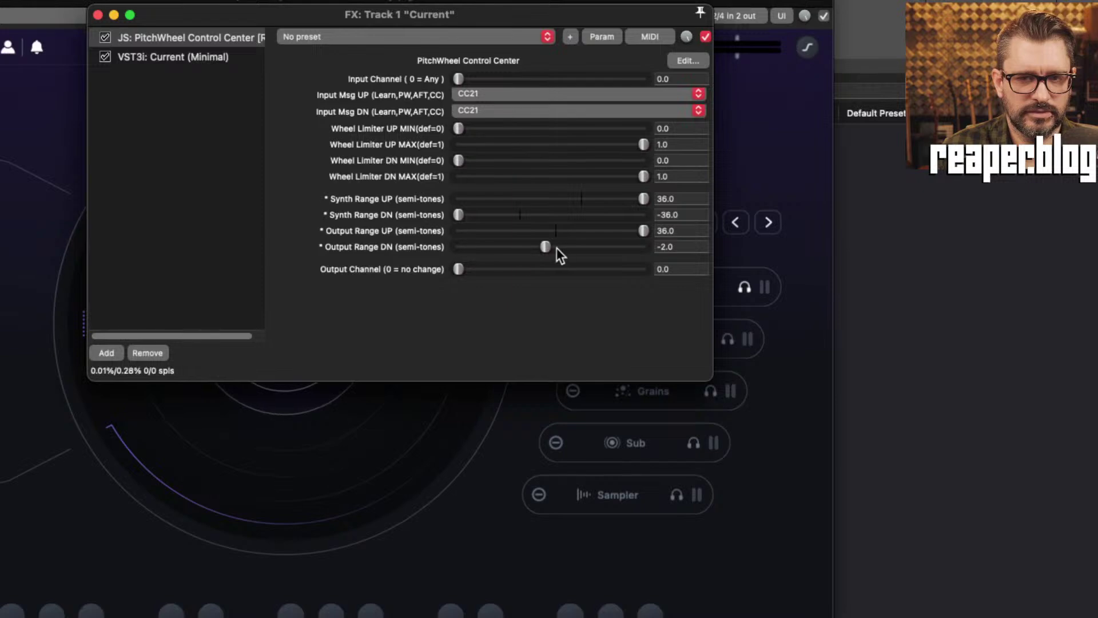
left_click_drag(557, 255, 304, 256)
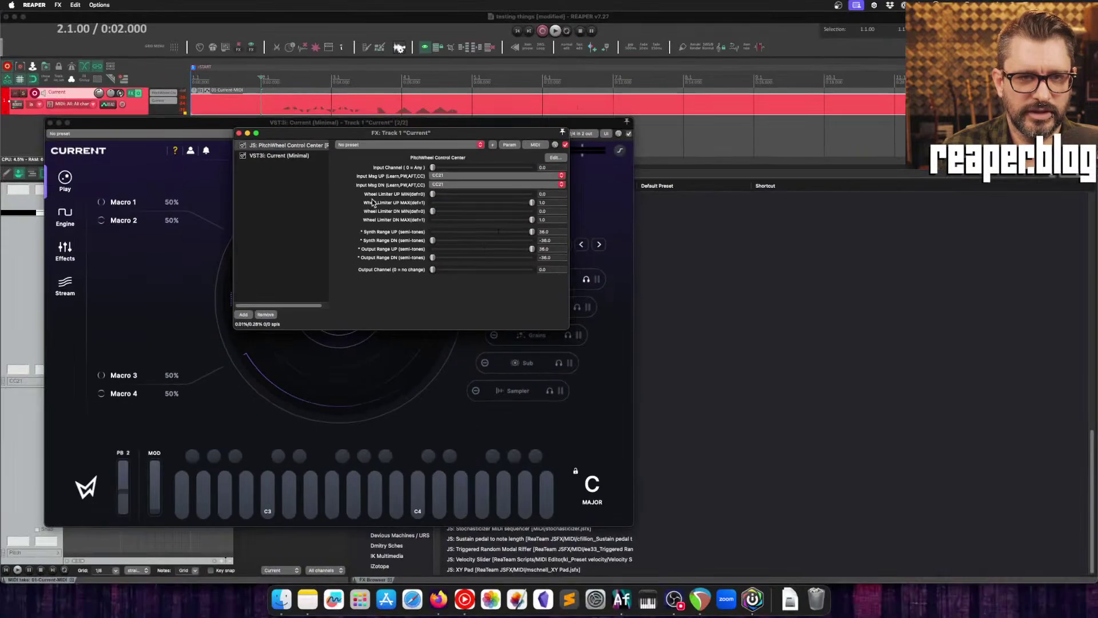
Play the recorded CC section from 4.1.00 to check the pitch bend with the widened ranges.
left_click(405, 82)
key("space")
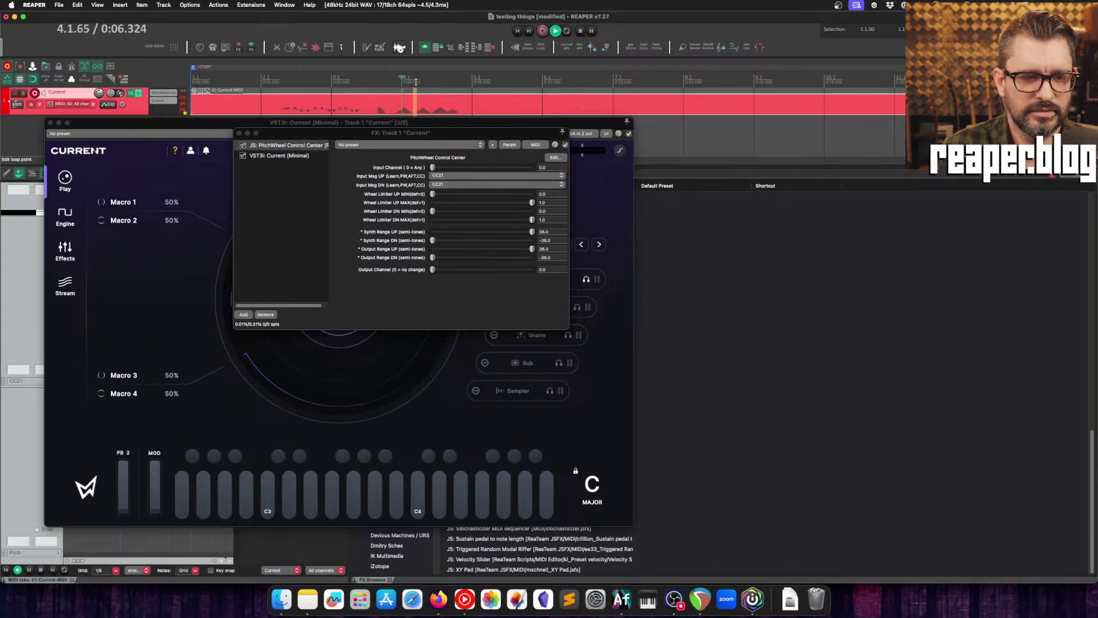
key("space")
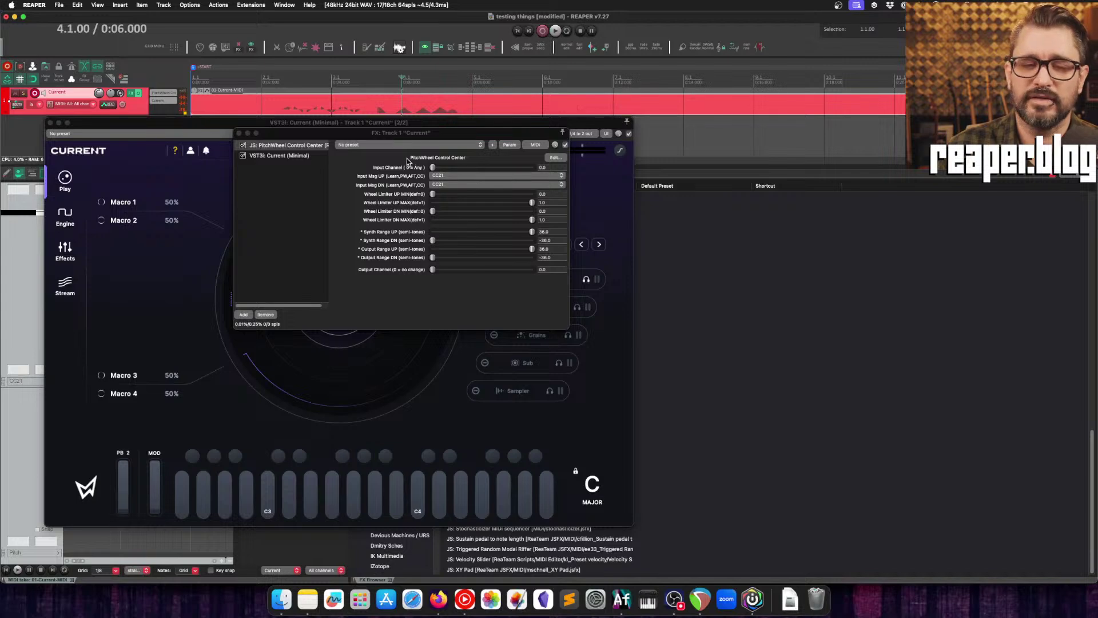
Show the MIDI track control panel for the Current track and switch ReaControlMIDI's Control Change section on and off again.
left_click_drag(337, 133, 421, 145)
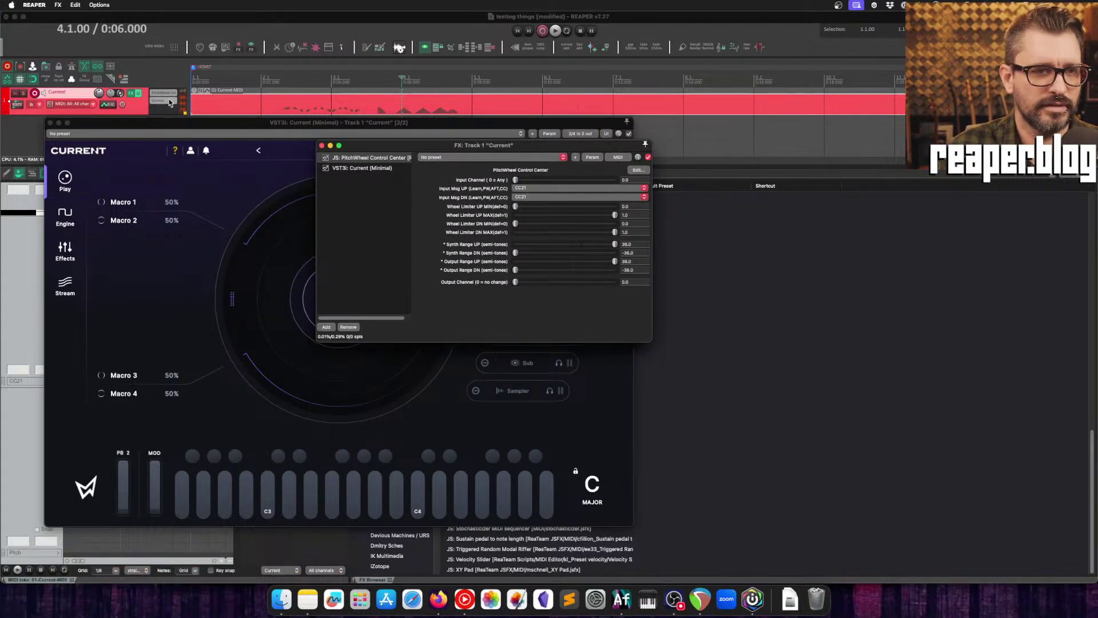
right_click(141, 106)
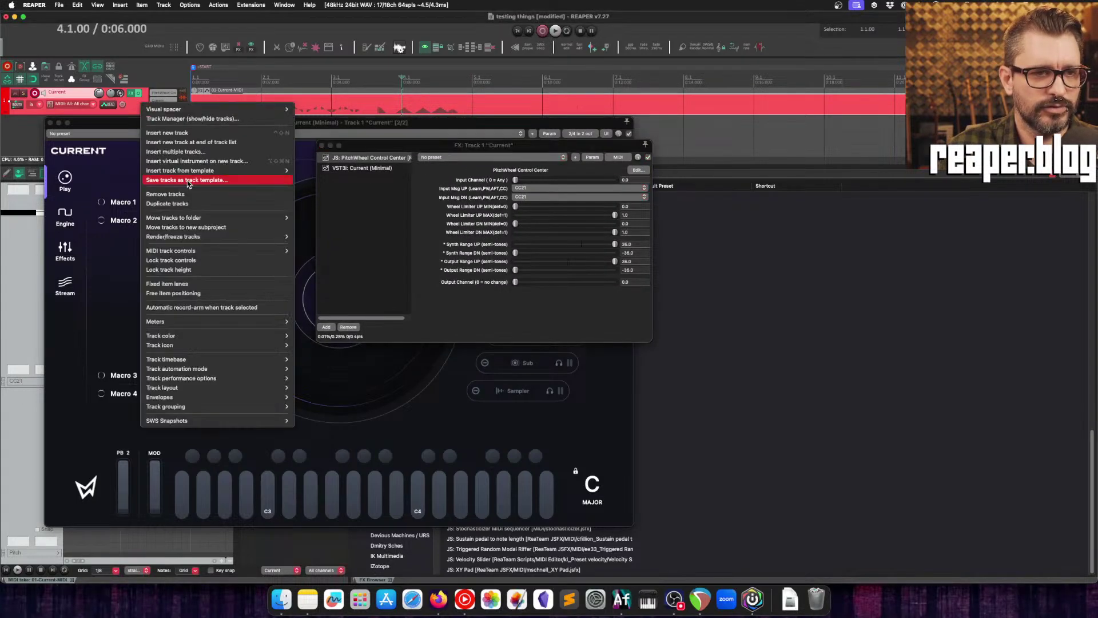
mouse_move(239, 254)
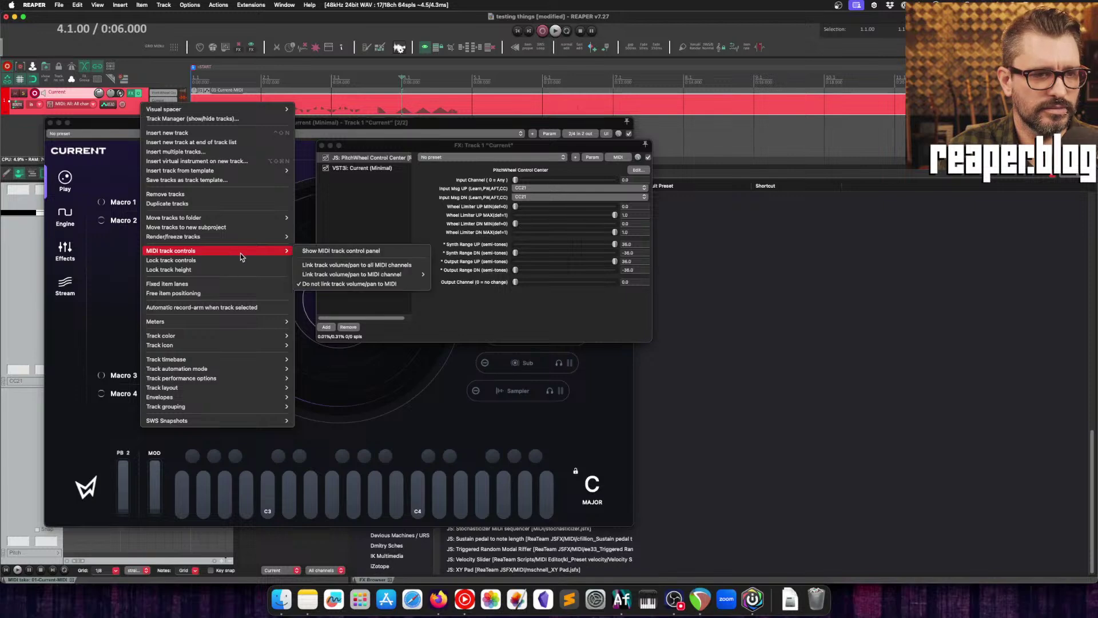
left_click(374, 255)
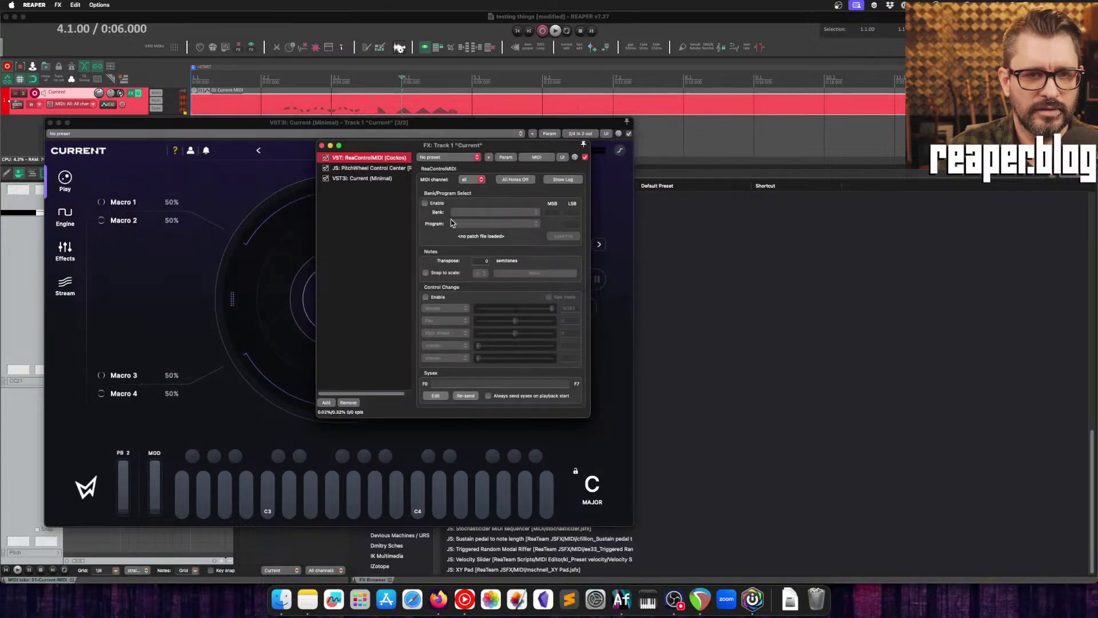
left_click(436, 298)
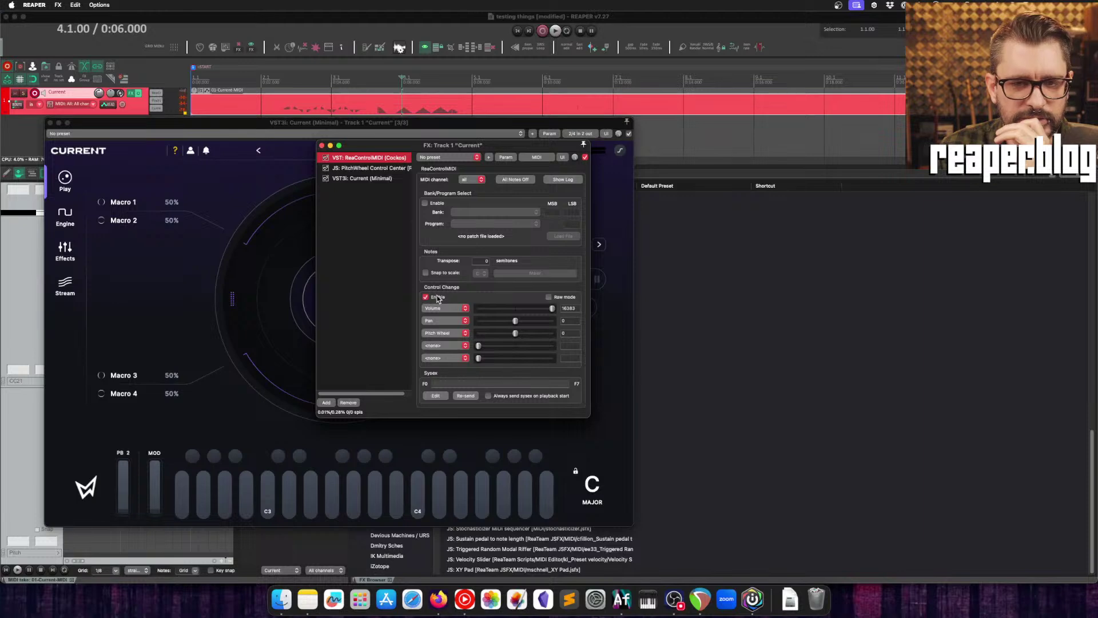
left_click(438, 298)
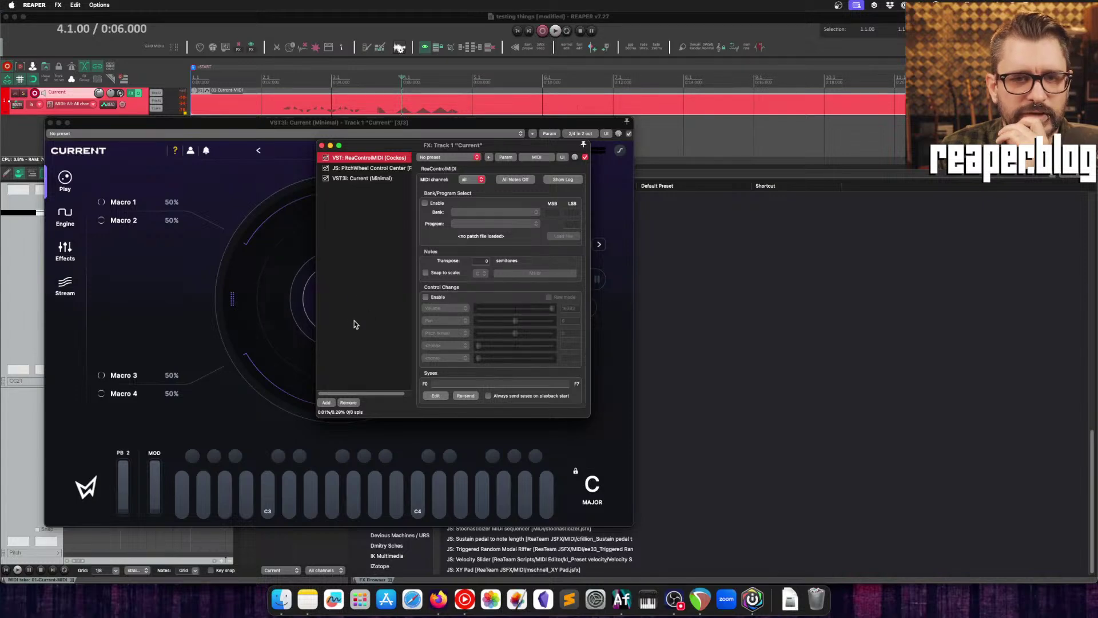
Remove ReaControlMIDI and PitchWheel Control Center from the Current track's FX chain and close the chain window.
left_click(362, 169)
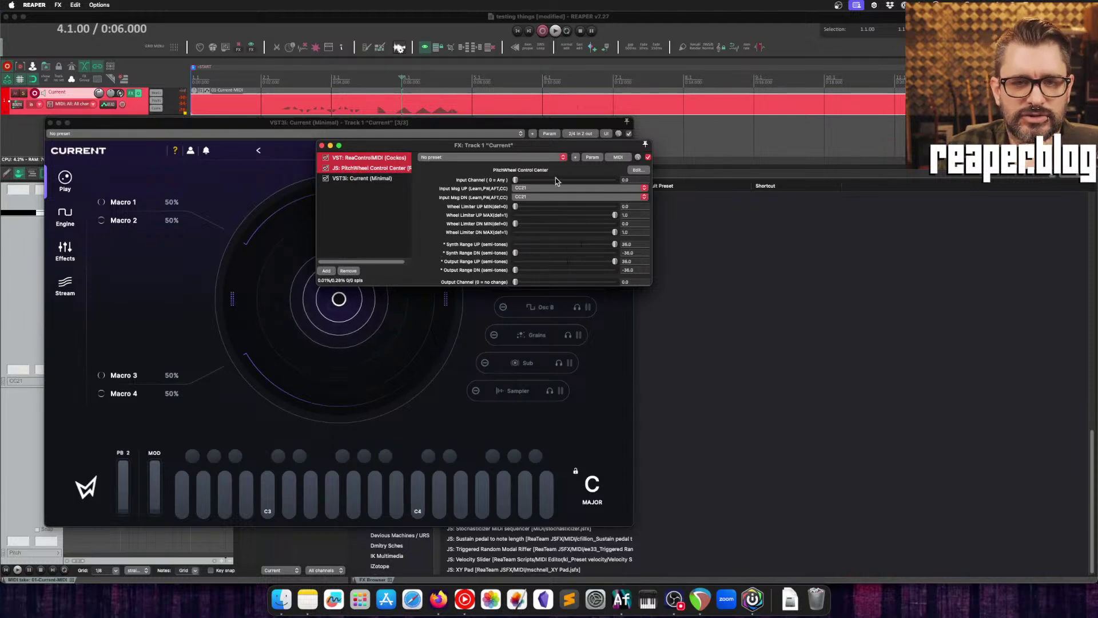
left_click(350, 275)
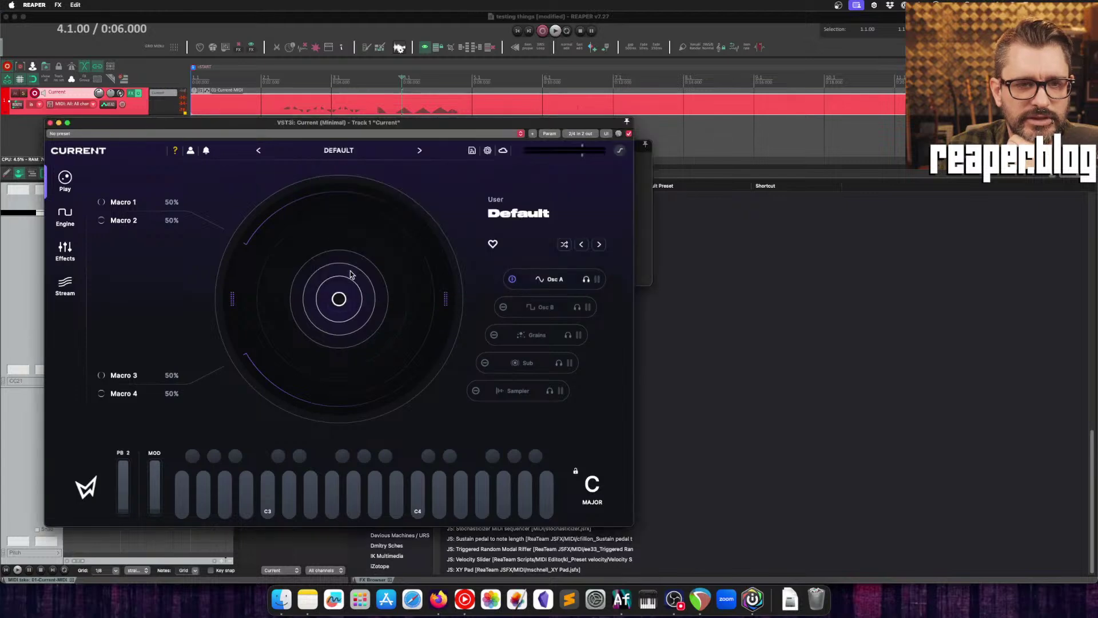
left_click_drag(176, 123, 251, 218)
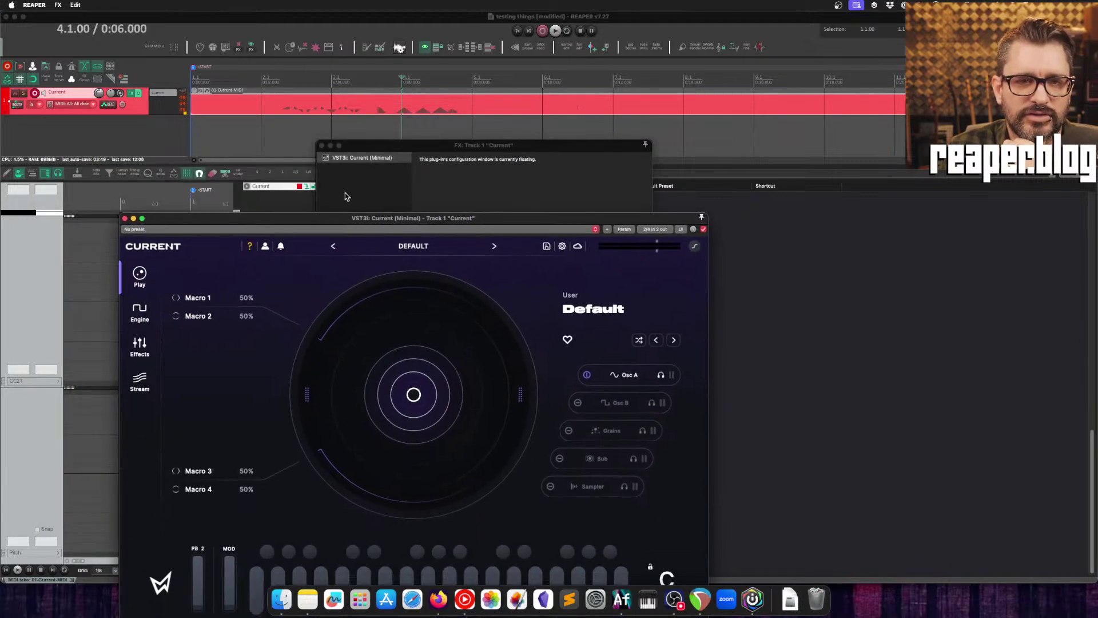
left_click(345, 196)
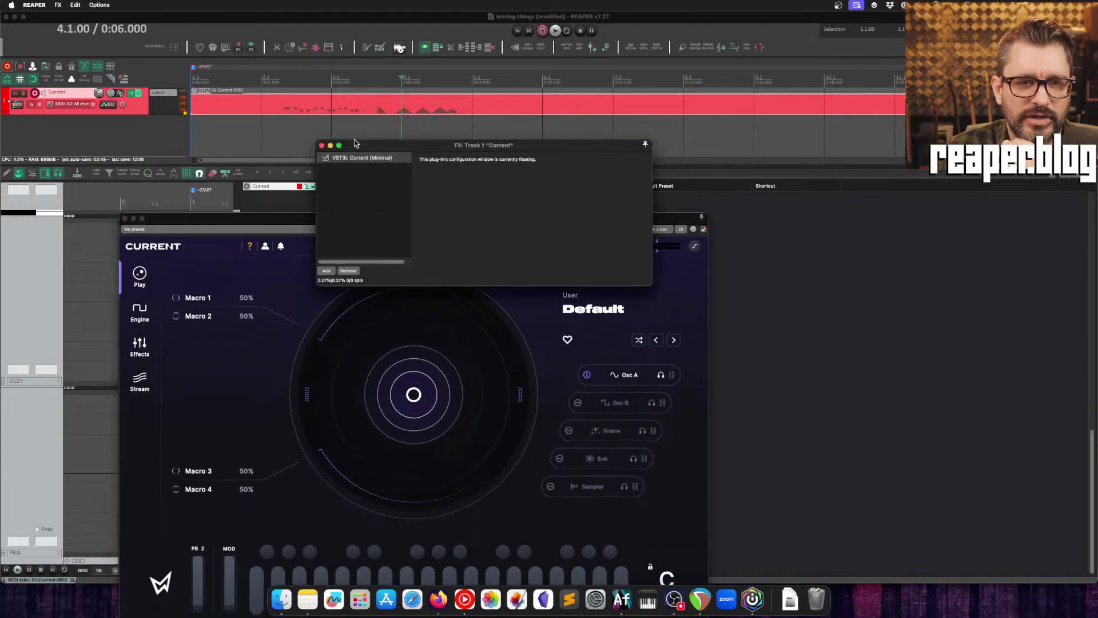
left_click(321, 146)
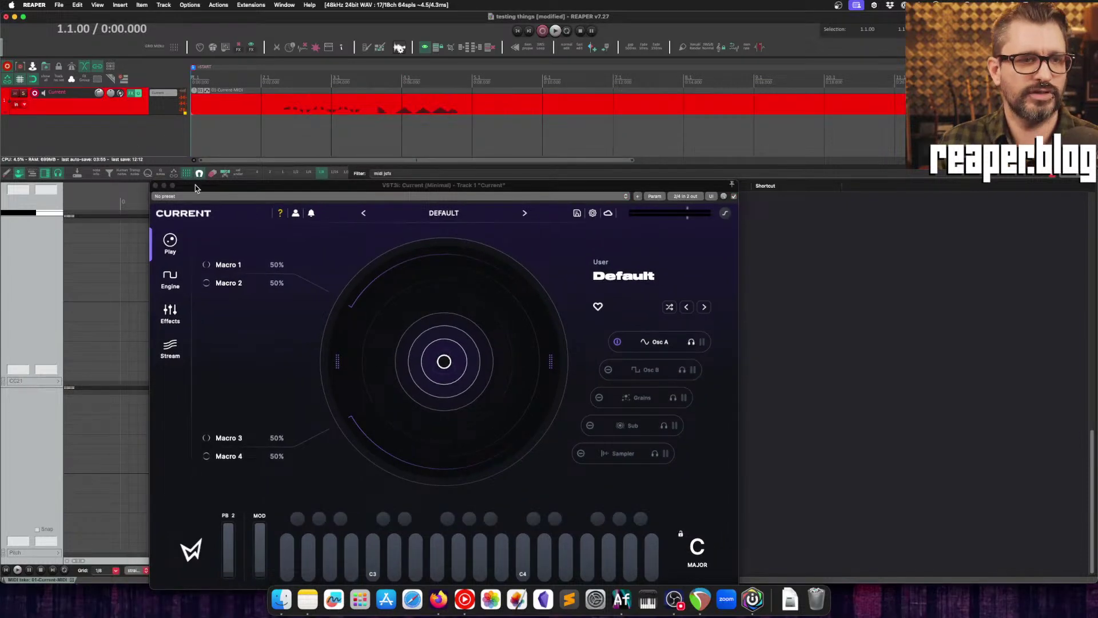
Close the docked MIDI editor and FX Browser, and move the Current synth's window clear of the track.
left_click_drag(194, 188, 219, 57)
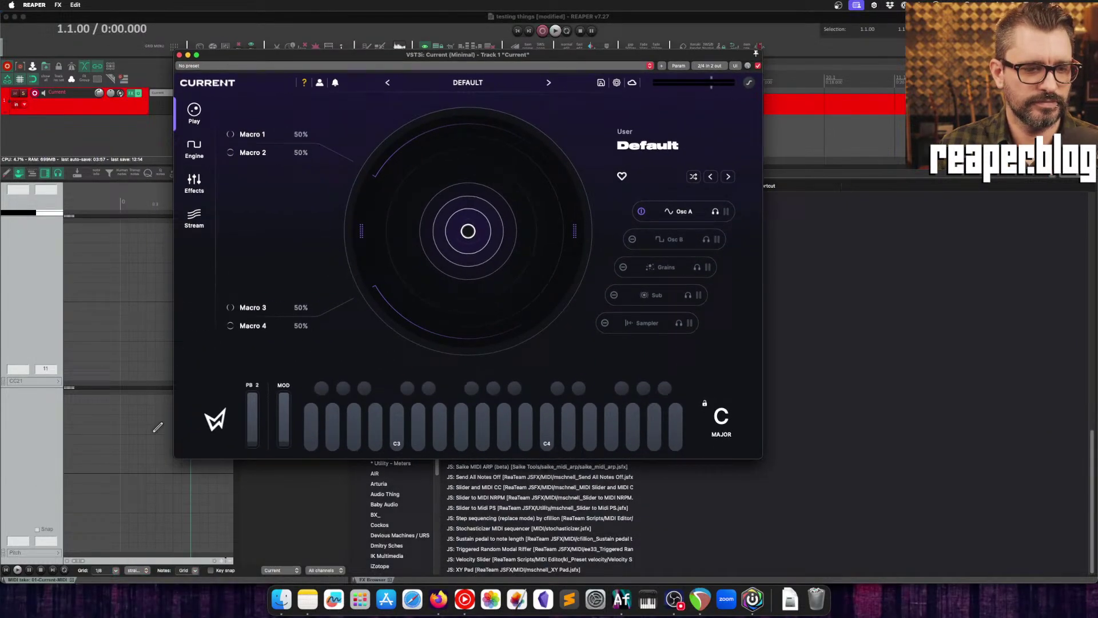
left_click(72, 579)
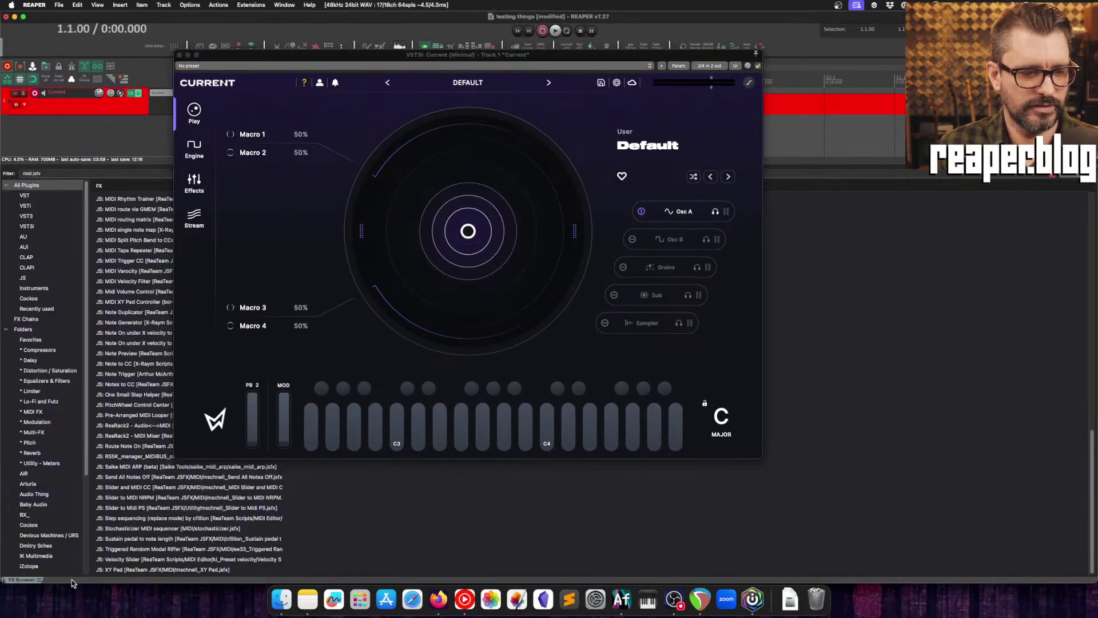
left_click(38, 581)
left_click_drag(294, 61, 160, 131)
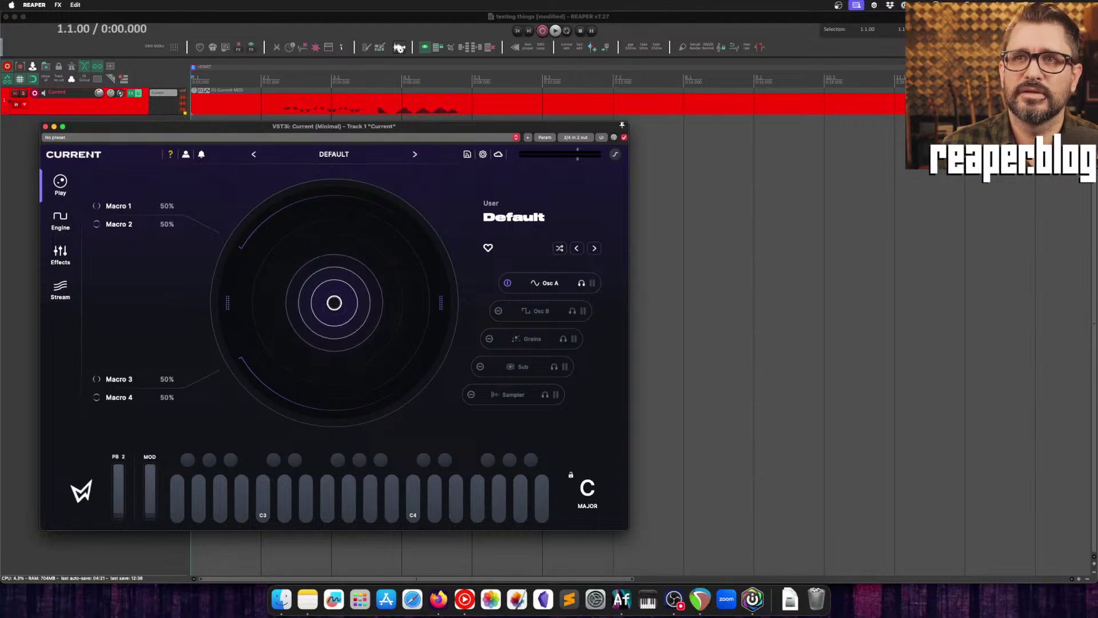
left_click_drag(354, 125, 356, 138)
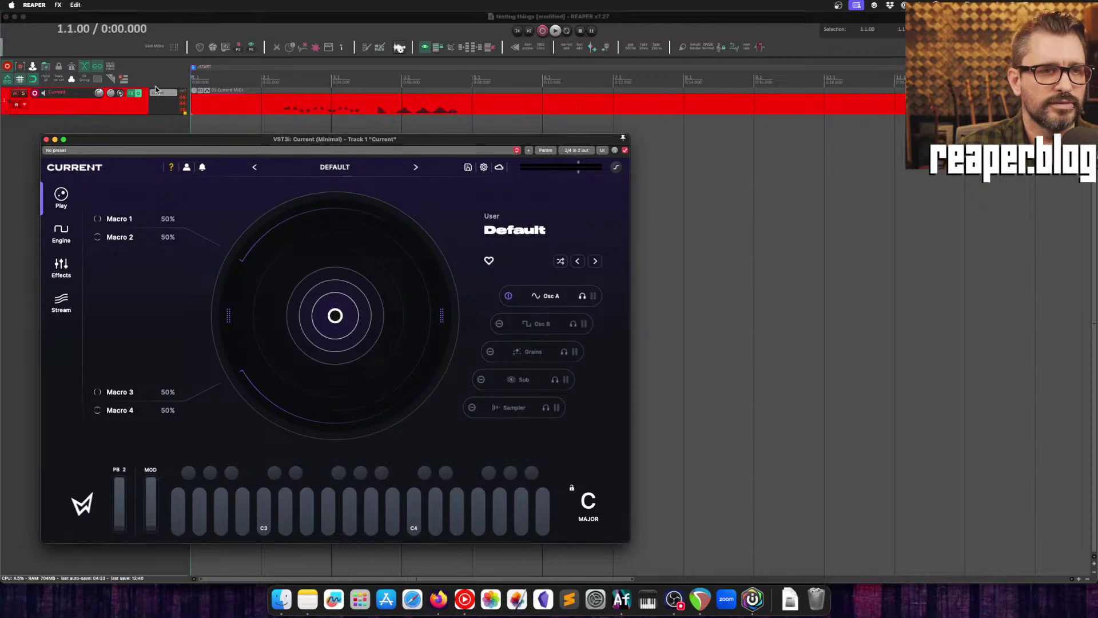
Delete the recorded MIDI item from the Current track and return the edit cursor to the project start.
left_click(144, 111)
double_click(331, 106)
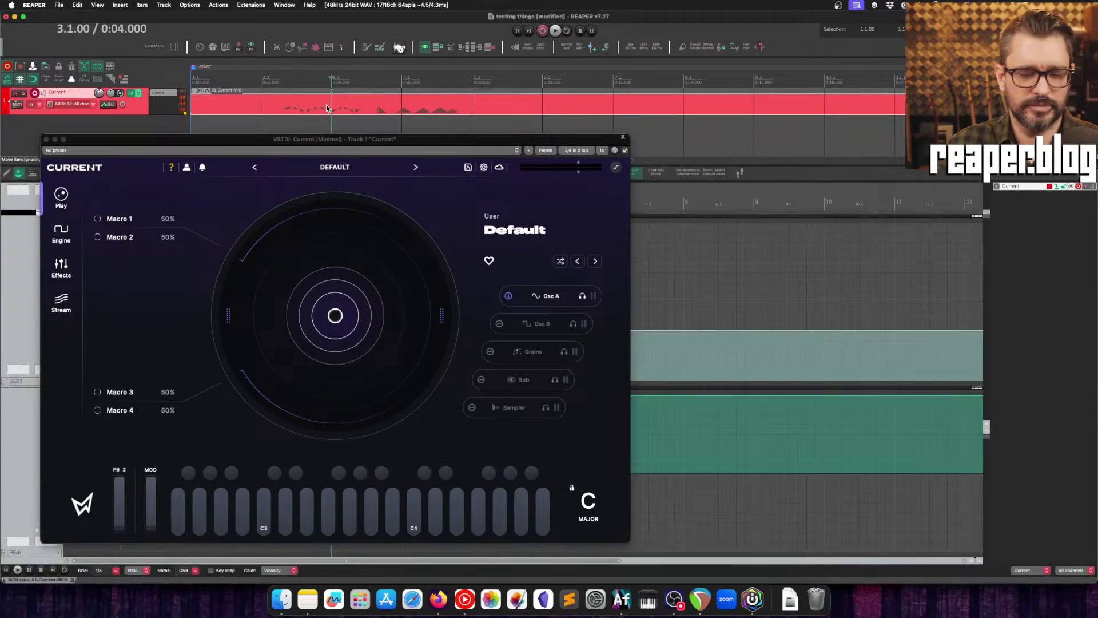
left_click_drag(219, 141, 236, 182)
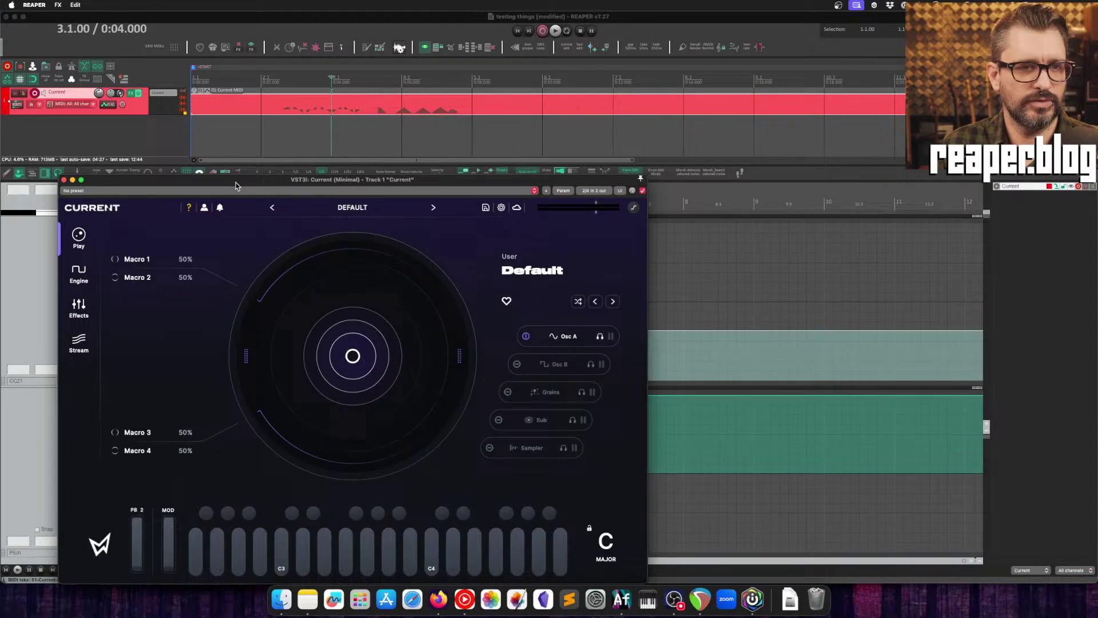
left_click(277, 106)
key("Delete")
key("w")
left_click(98, 129)
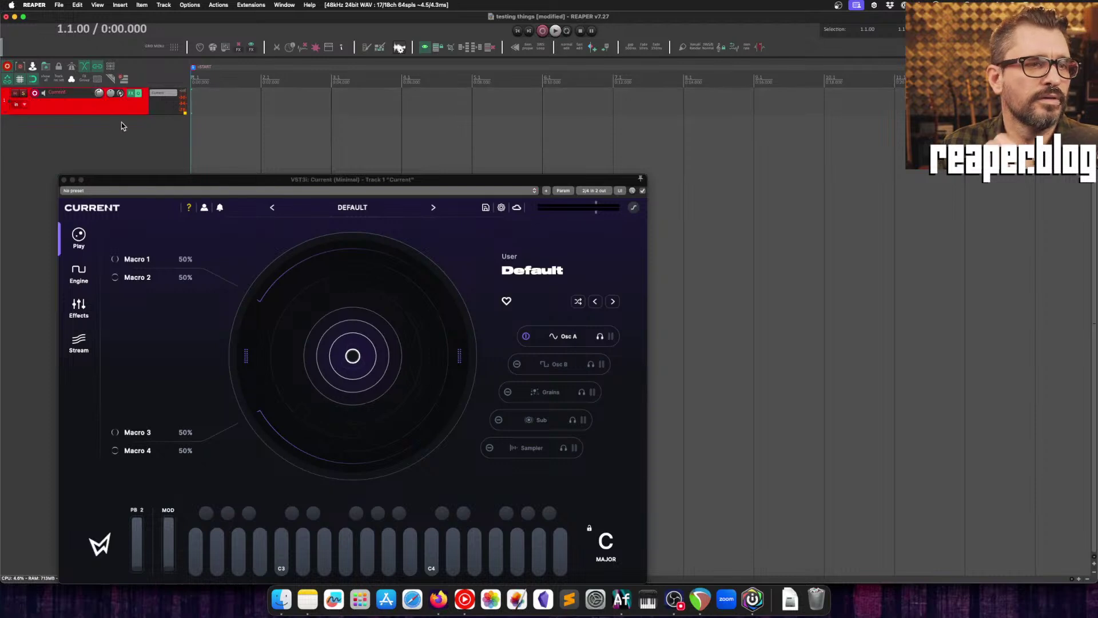
Select the Current track so it is ready for MIDI input.
left_click(128, 104)
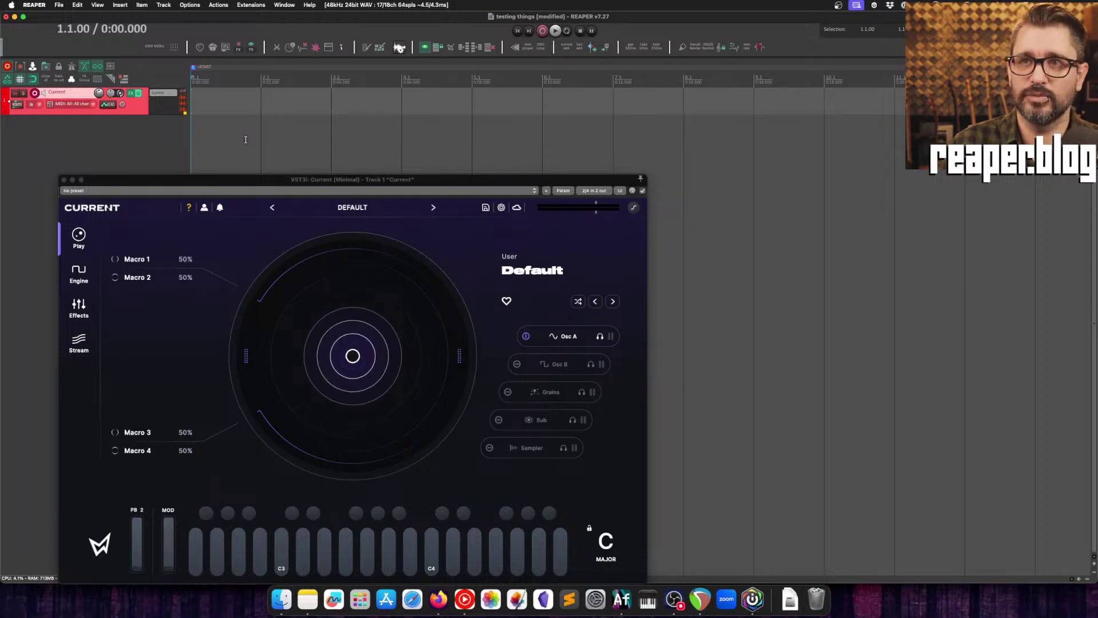
left_click(169, 130)
left_click(140, 106)
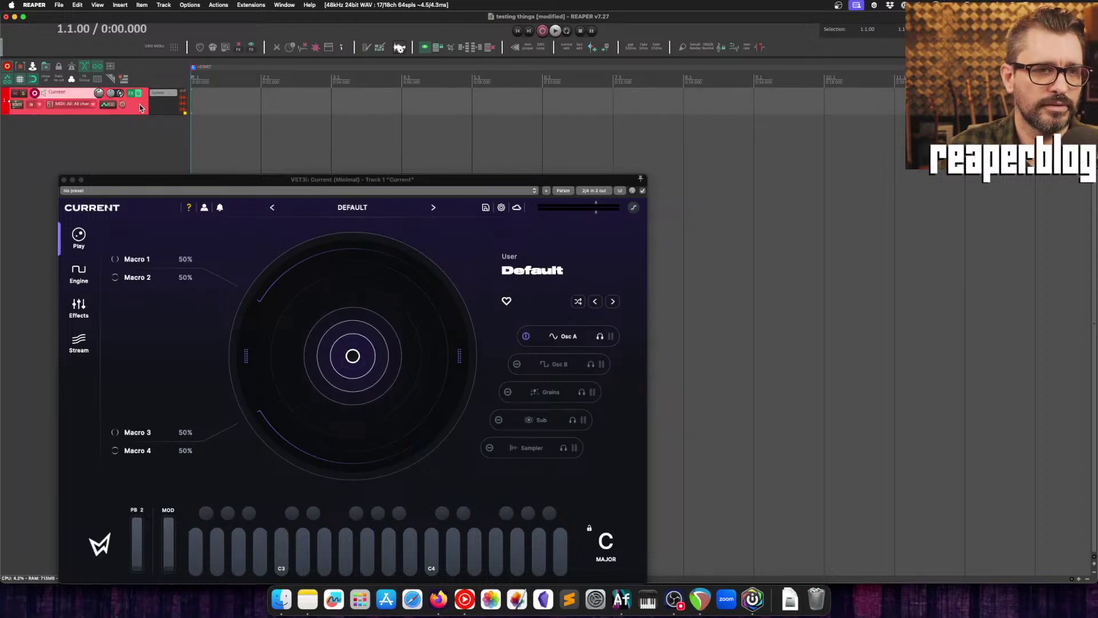
Reposition the Current synth's window, set Macro 1 to 45% and Macro 2 to 78% with the control point, and show the Engine page.
left_click_drag(193, 174, 151, 38)
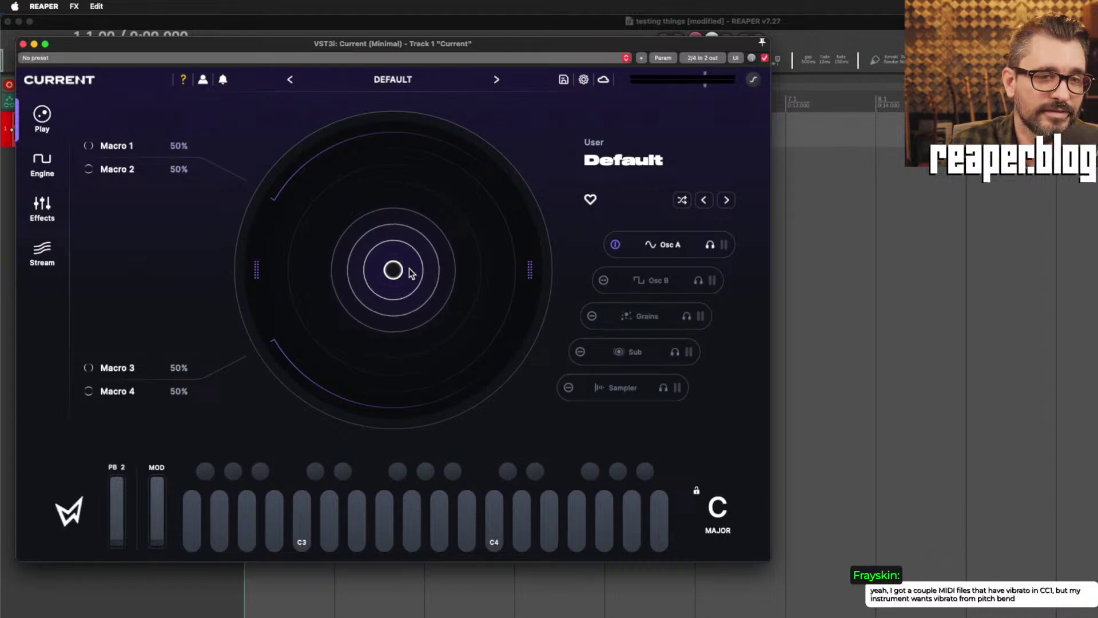
left_click_drag(393, 270, 381, 192)
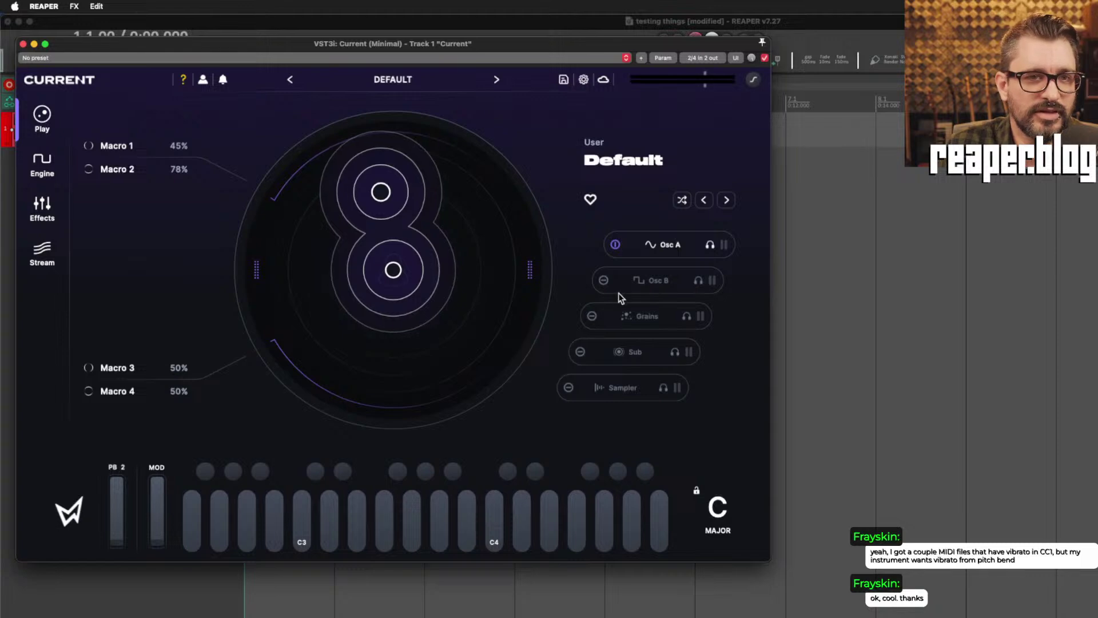
left_click(41, 164)
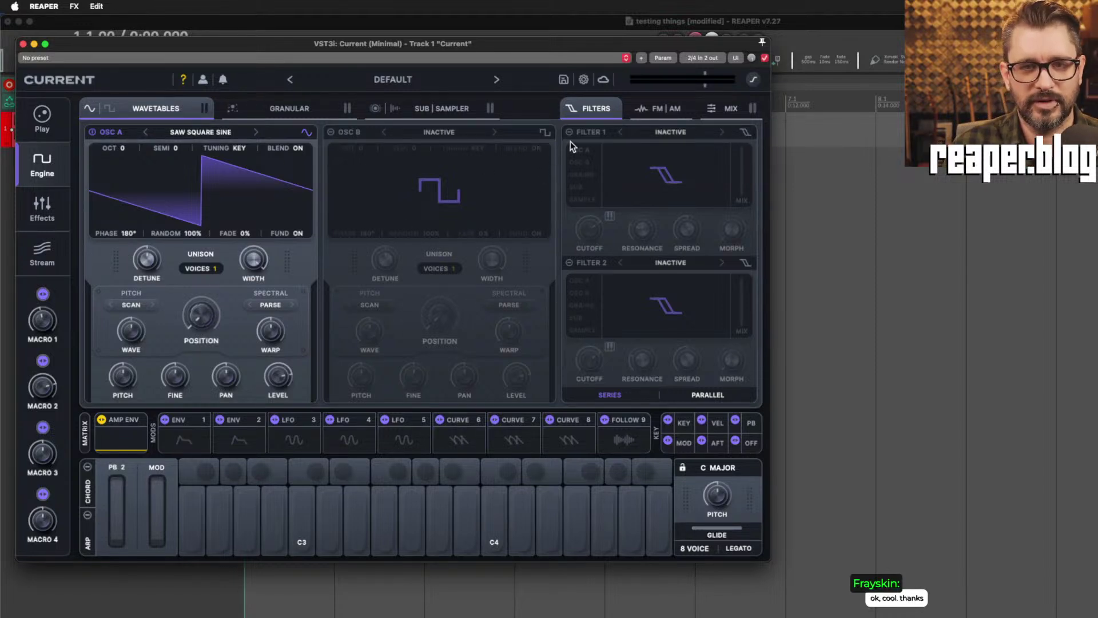
Look through the FM|AM, Filters, Granular and Sub|Sampler pages of the synth engine, and show the Curve 6 modulator.
left_click(664, 106)
left_click(610, 106)
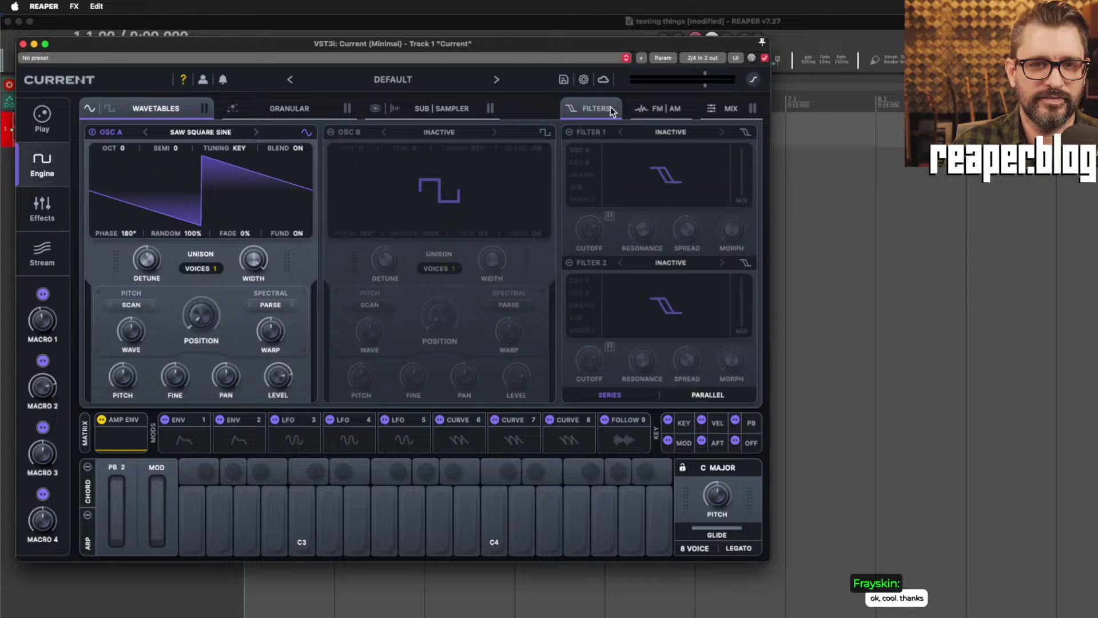
left_click(280, 109)
left_click(437, 108)
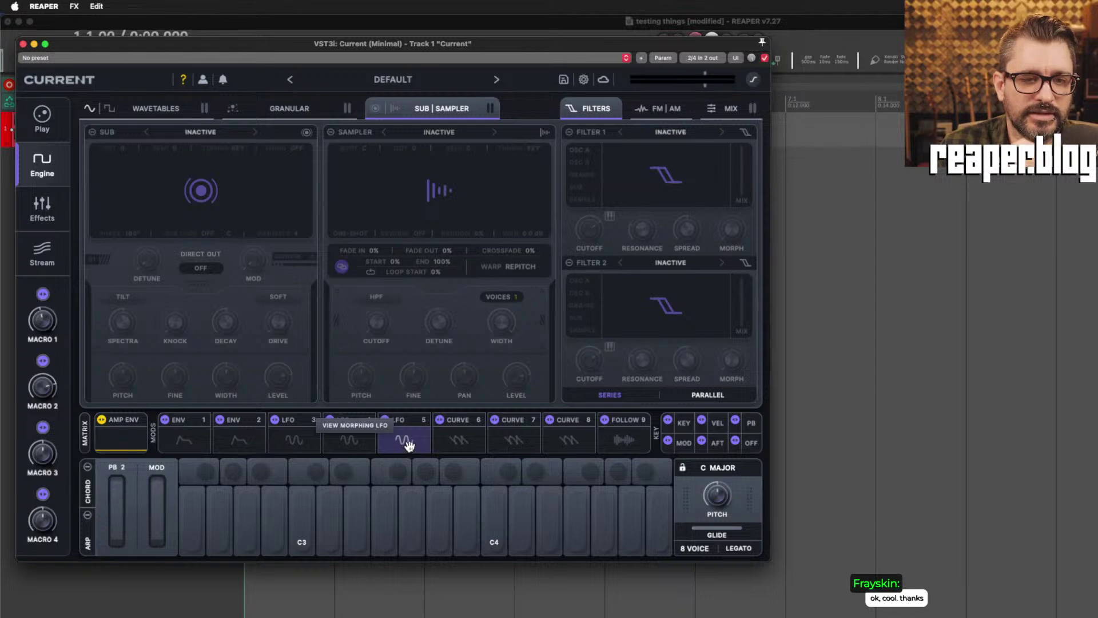
left_click(457, 442)
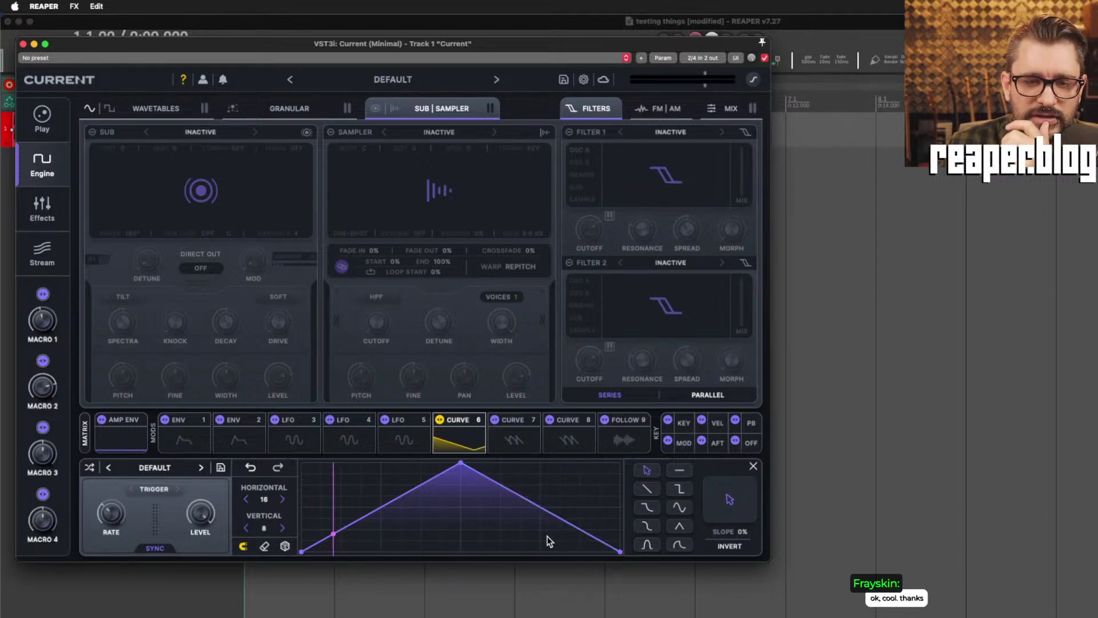
left_click(679, 470)
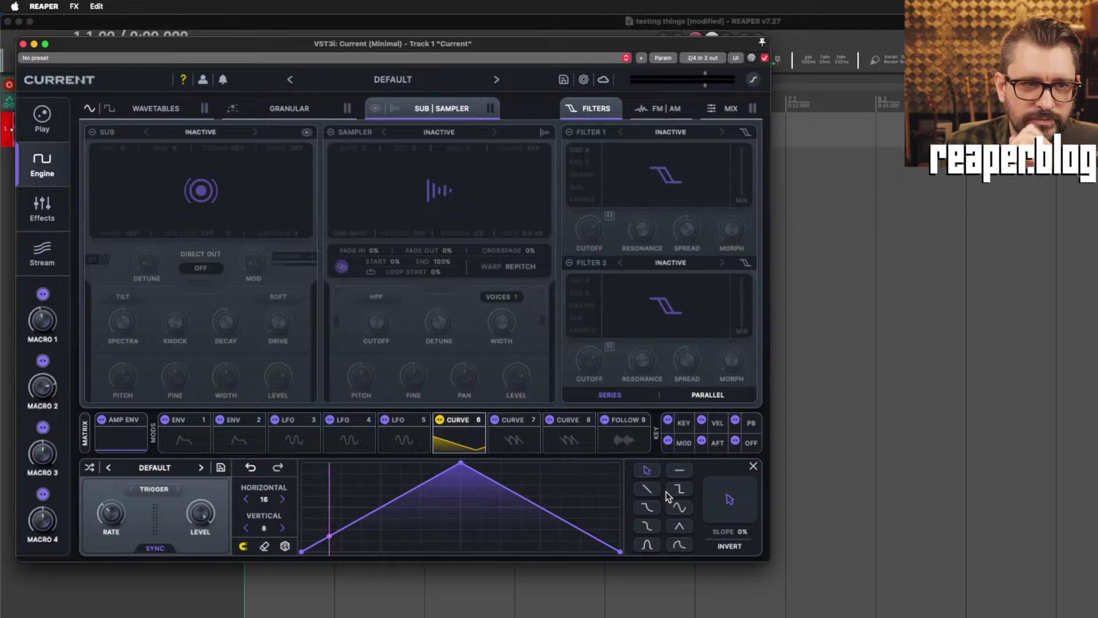
Enable wavetable oscillator B with 2 unison voices and a raised wavetable position, and give oscillator A 4 voices.
left_click(156, 108)
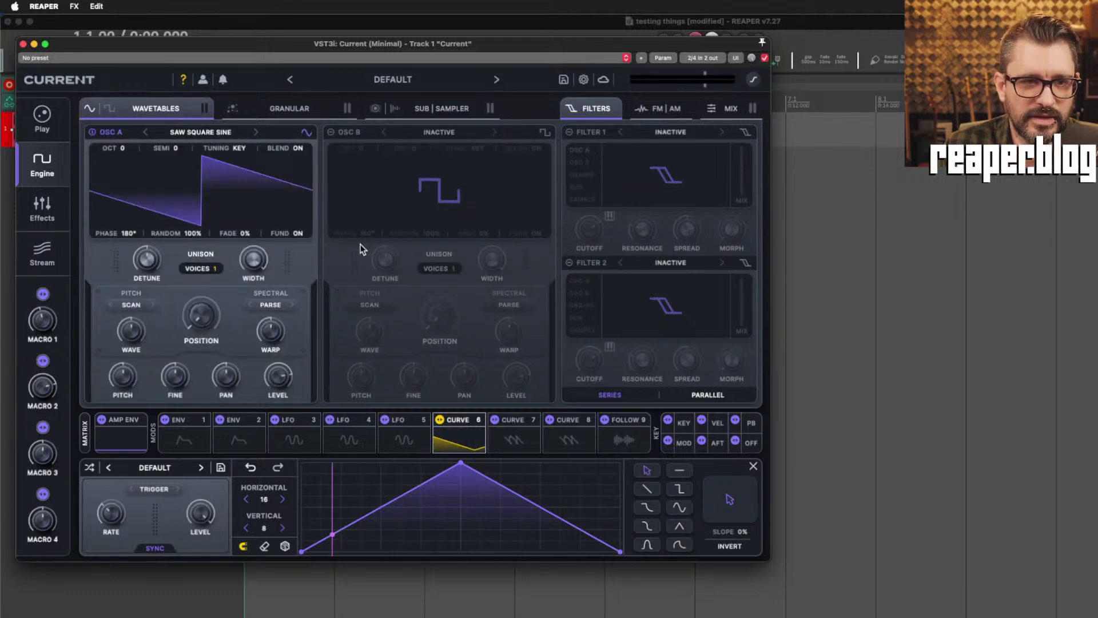
left_click(342, 133)
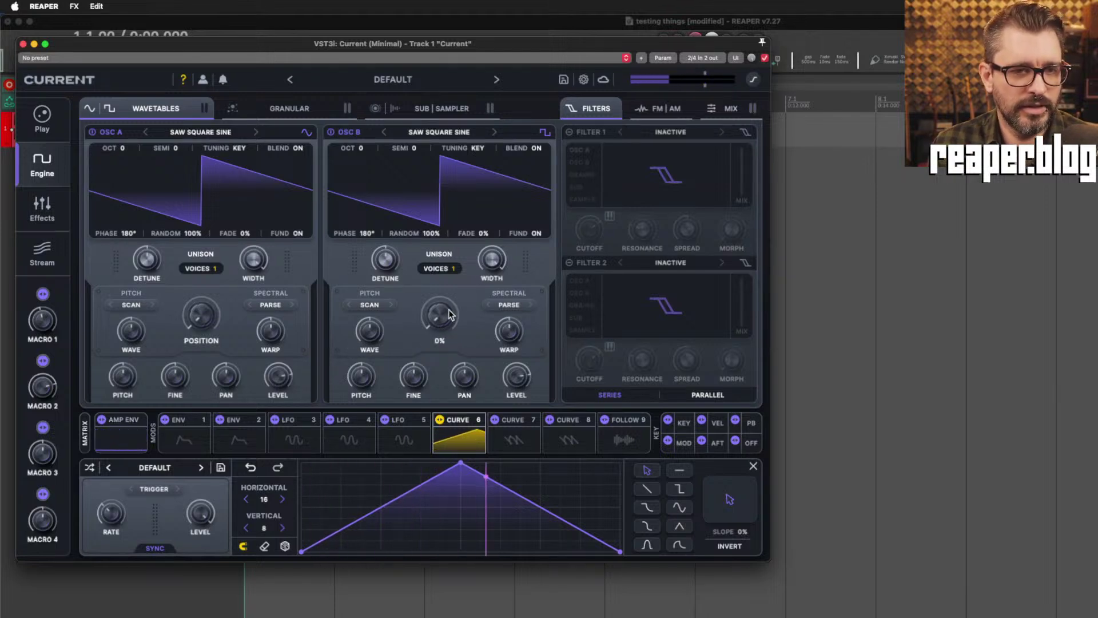
left_click(437, 269)
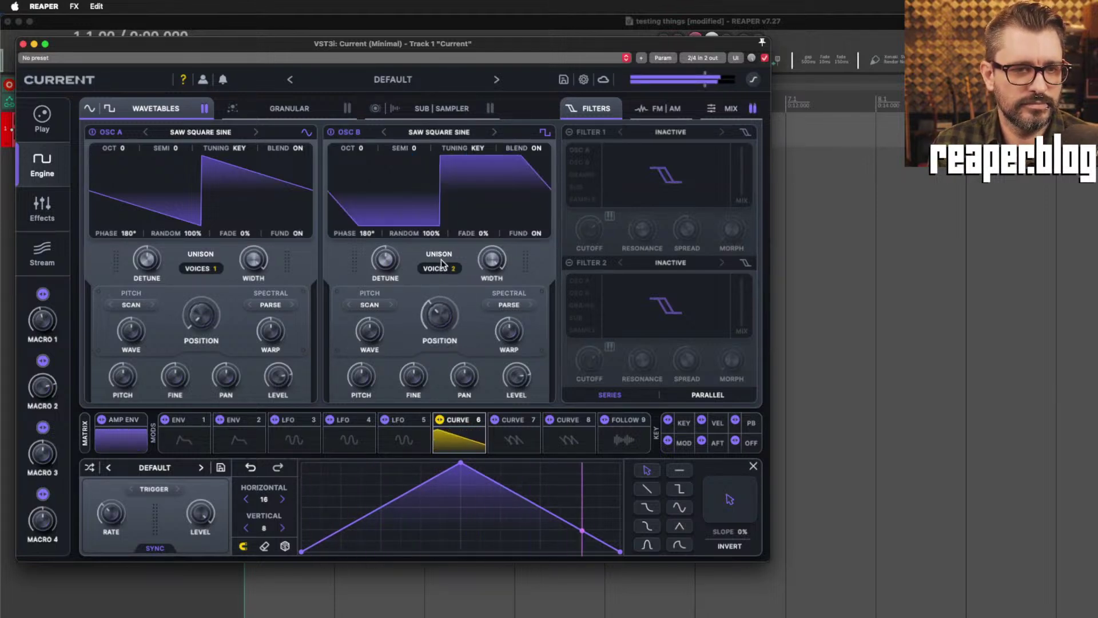
left_click_drag(193, 261, 194, 234)
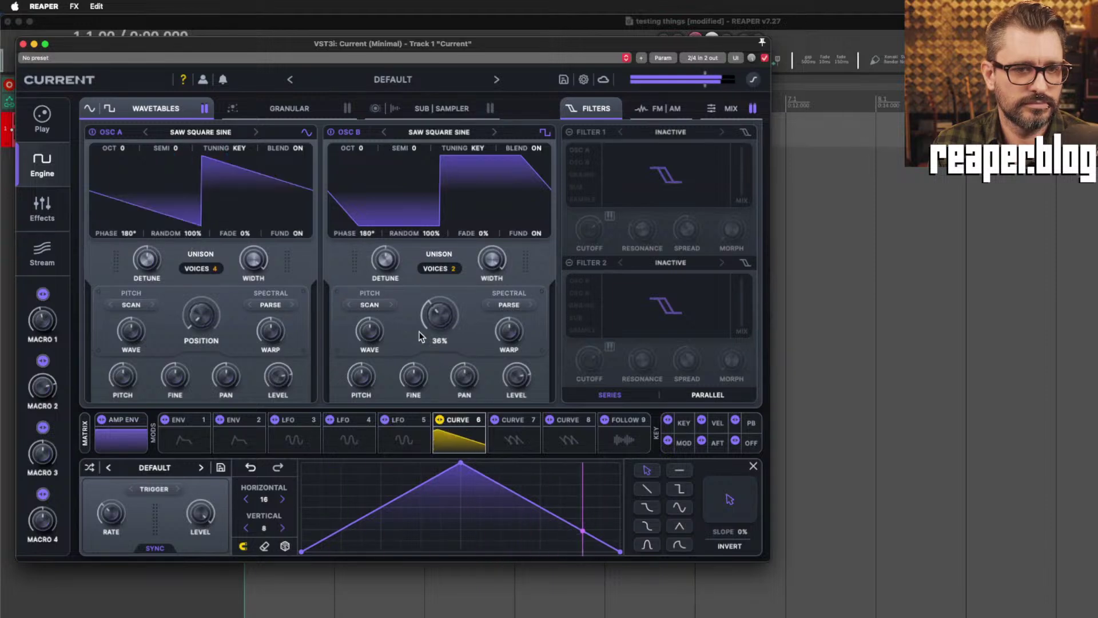
left_click_drag(429, 348, 438, 281)
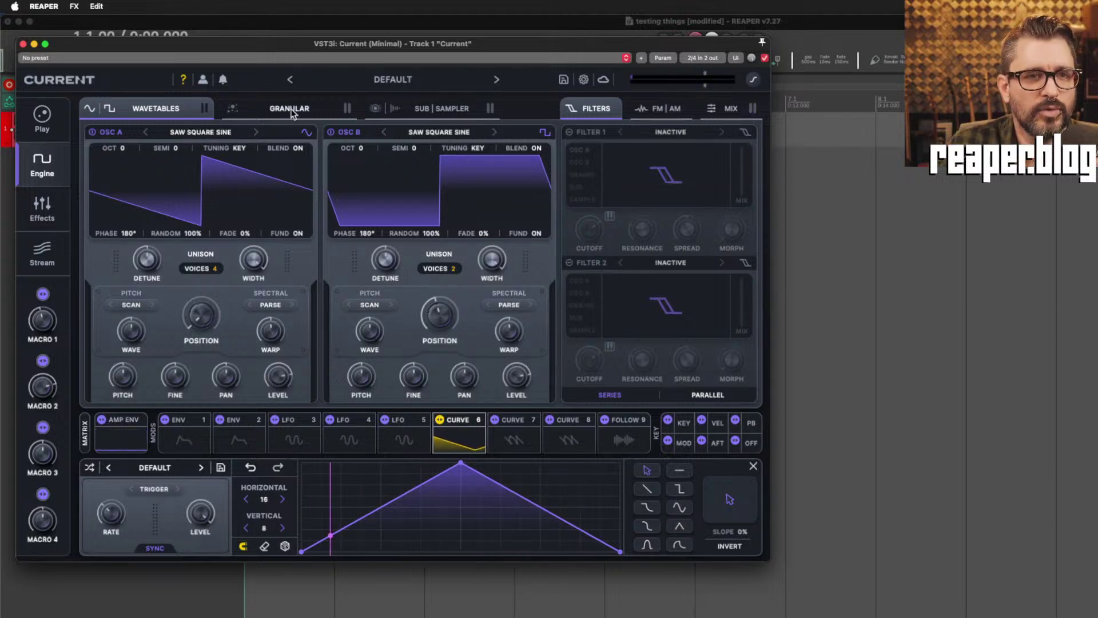
Enable the Sub oscillator on the Sub|Sampler page.
left_click(424, 108)
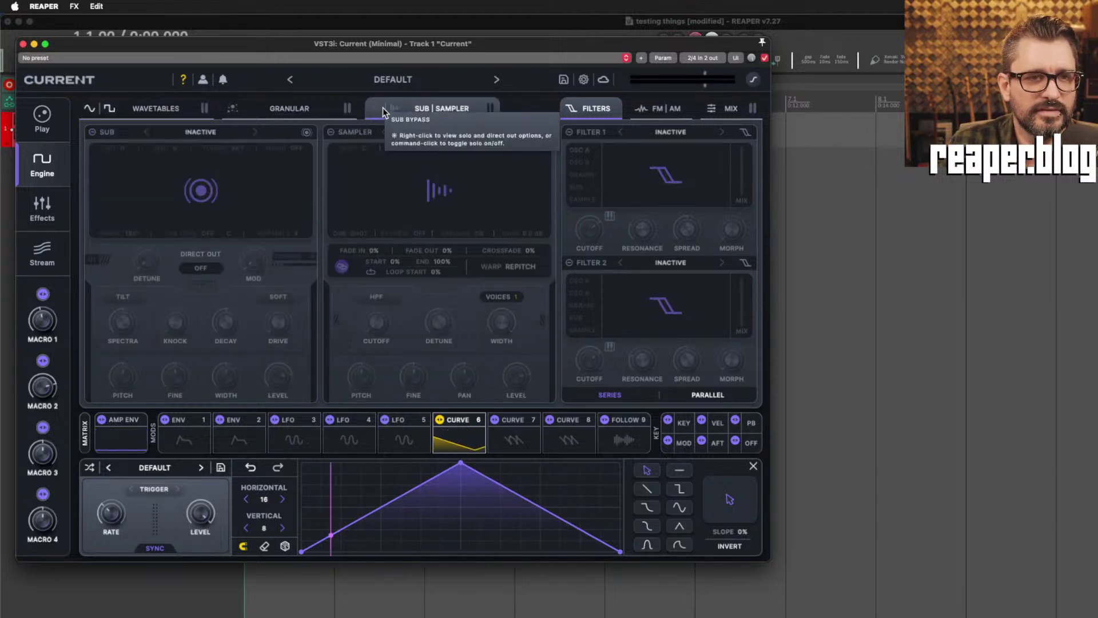
left_click(92, 132)
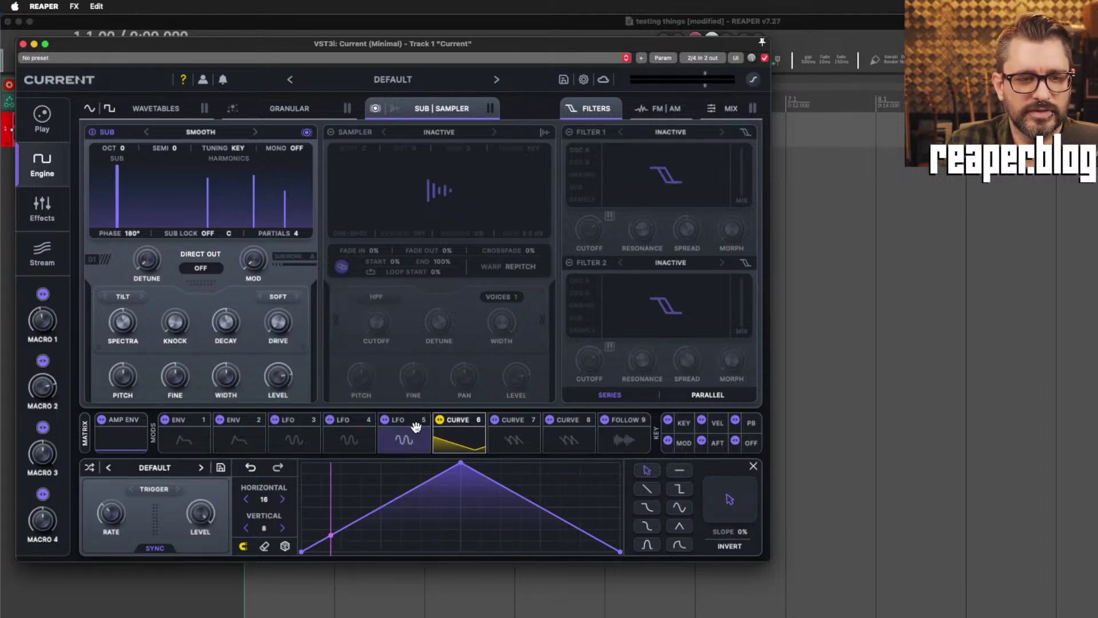
Clear the Curve 6 shape to a flat line and draw its first quarter down at zero with the flat-line shape.
left_click(264, 545)
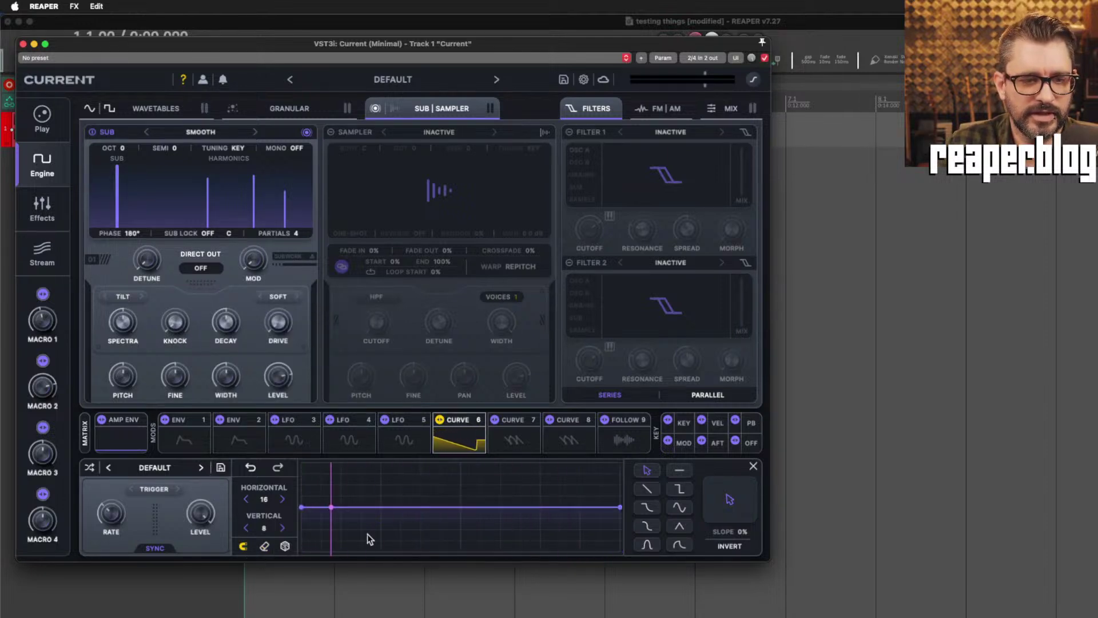
mouse_move(351, 509)
left_mouse_down()
mouse_move(317, 513)
mouse_move(343, 507)
left_mouse_up()
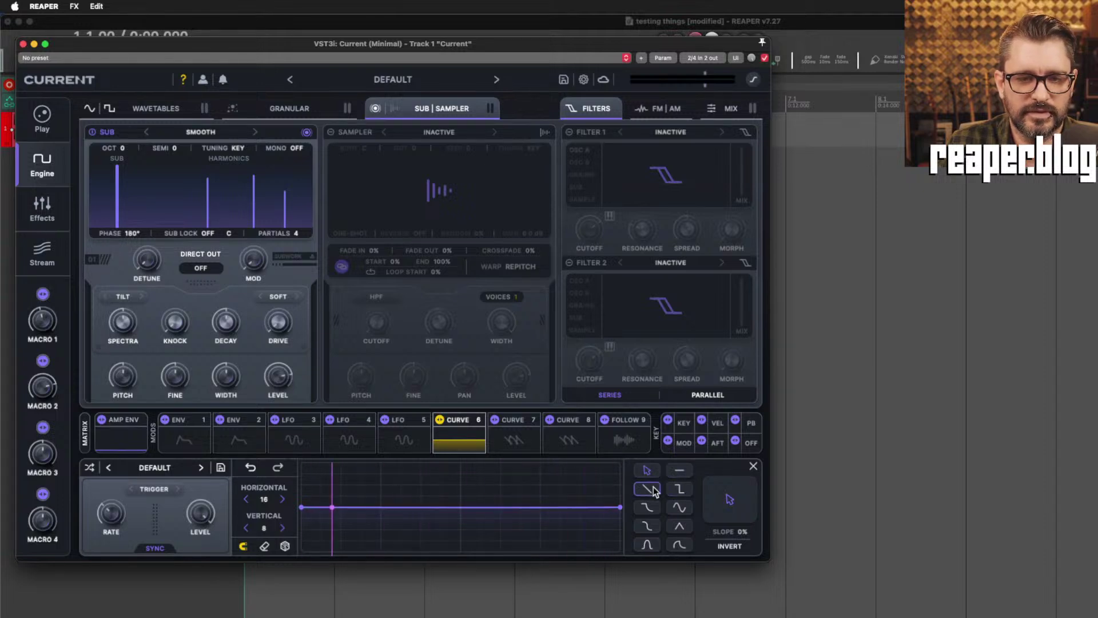
left_click(679, 469)
mouse_move(381, 507)
left_mouse_down()
mouse_move(374, 581)
mouse_move(309, 529)
mouse_move(299, 576)
left_mouse_up()
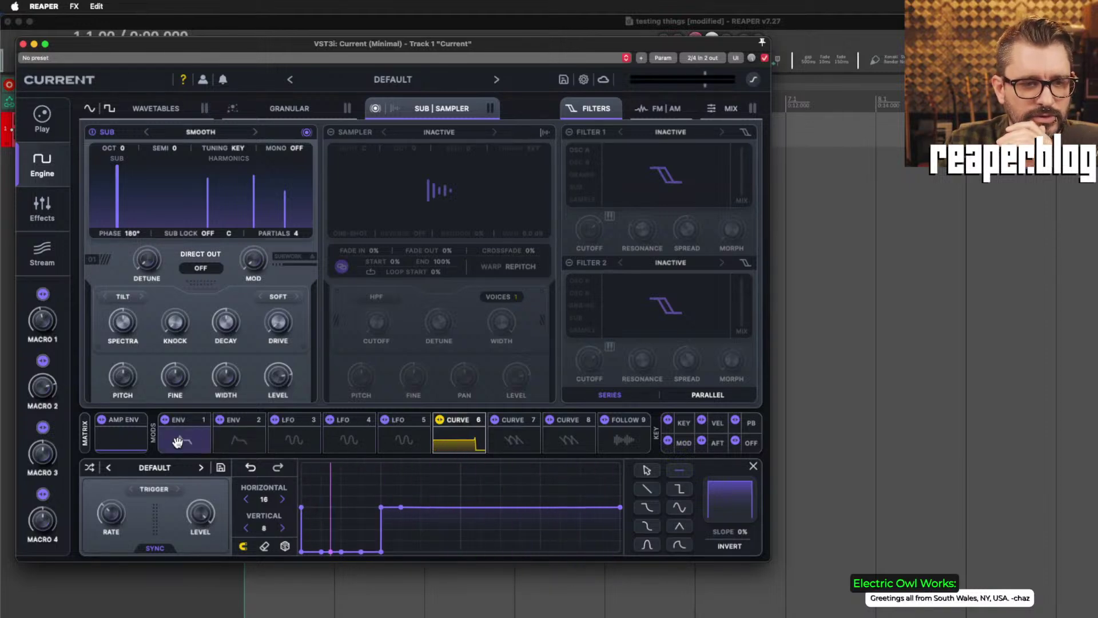
Lengthen the attack of Env 2 to about 1.35 seconds.
left_click(243, 442)
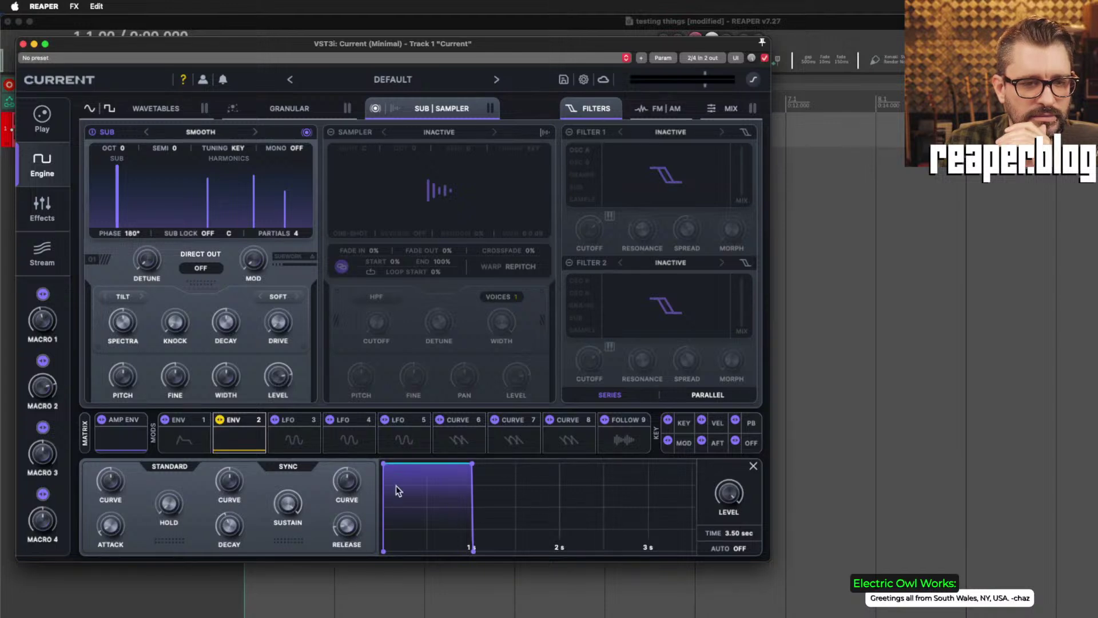
left_click_drag(384, 468, 403, 566)
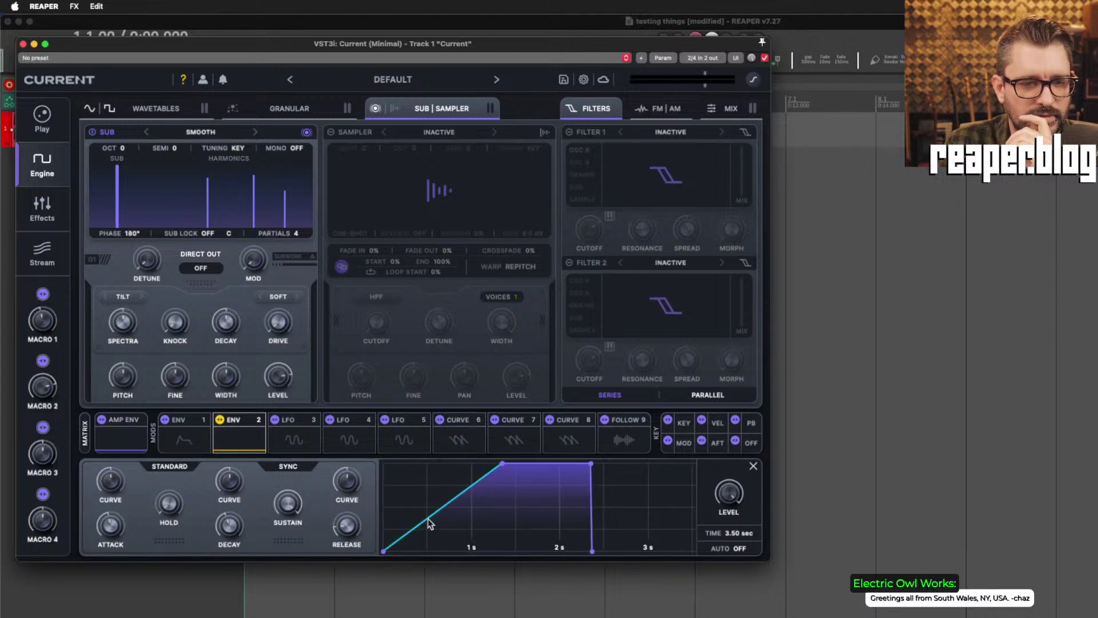
left_click_drag(429, 522, 396, 557)
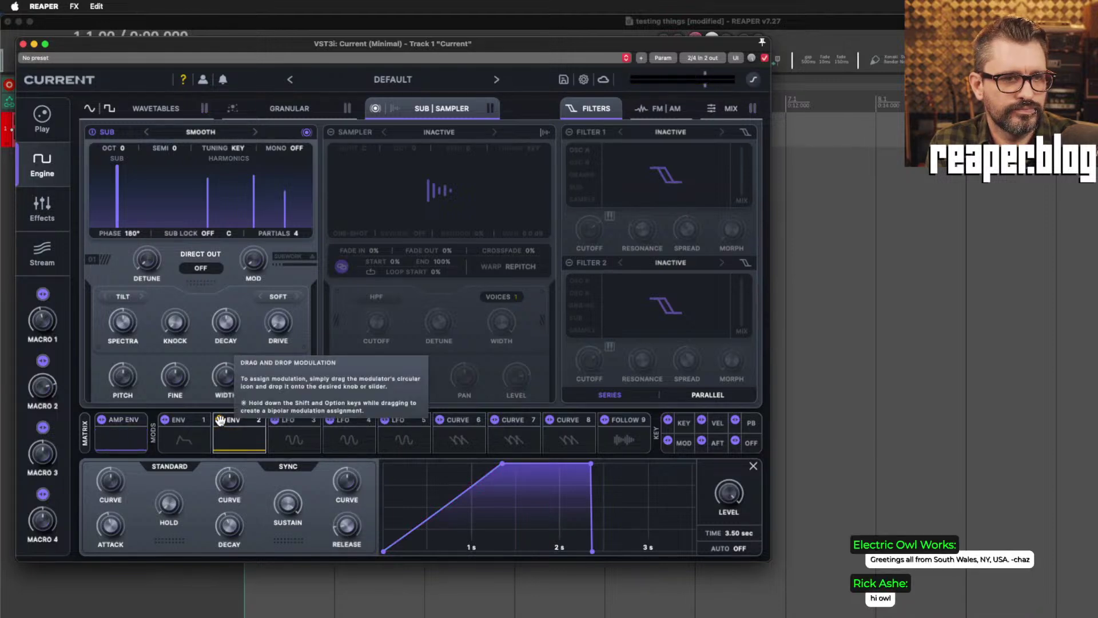
Look over the Env 1 and Amp Env shapes and the assignments in the modulation matrix.
left_click(198, 444)
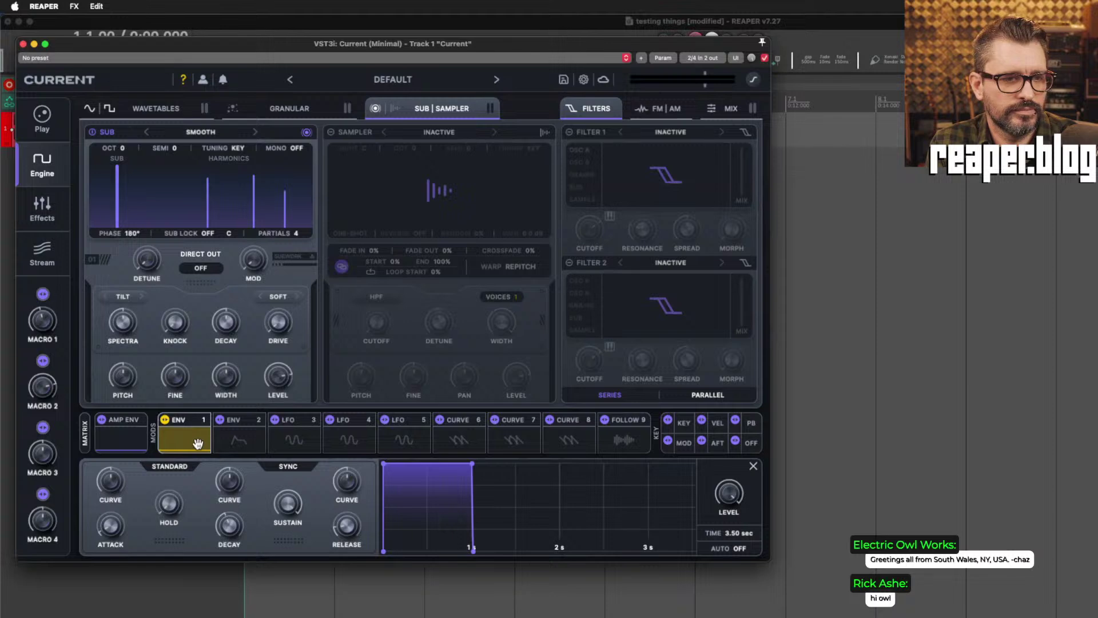
left_click(123, 437)
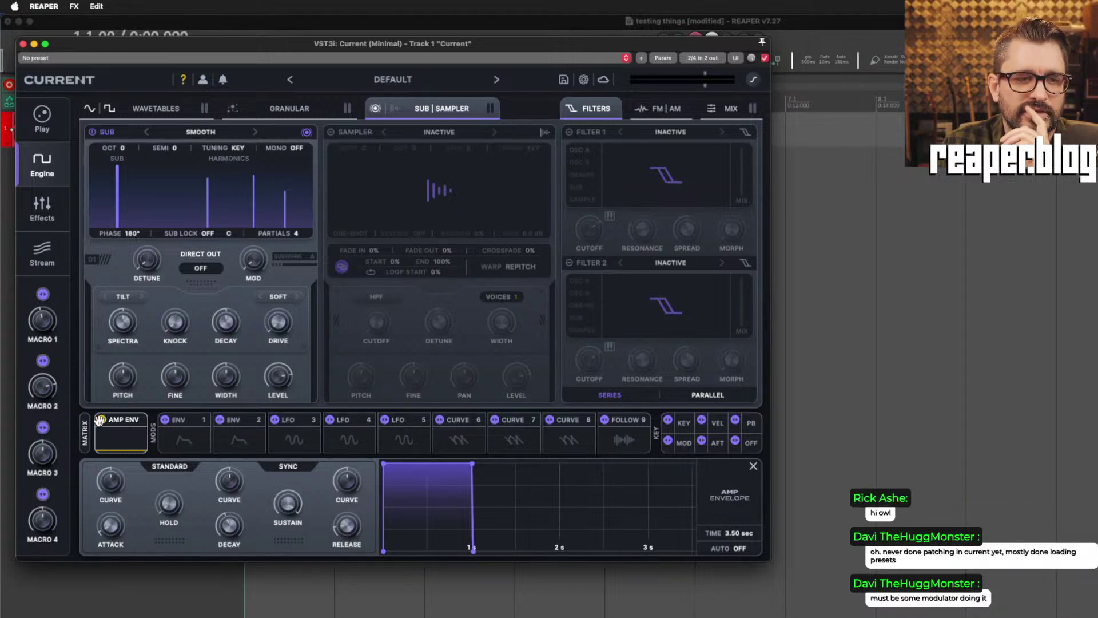
left_click(86, 430)
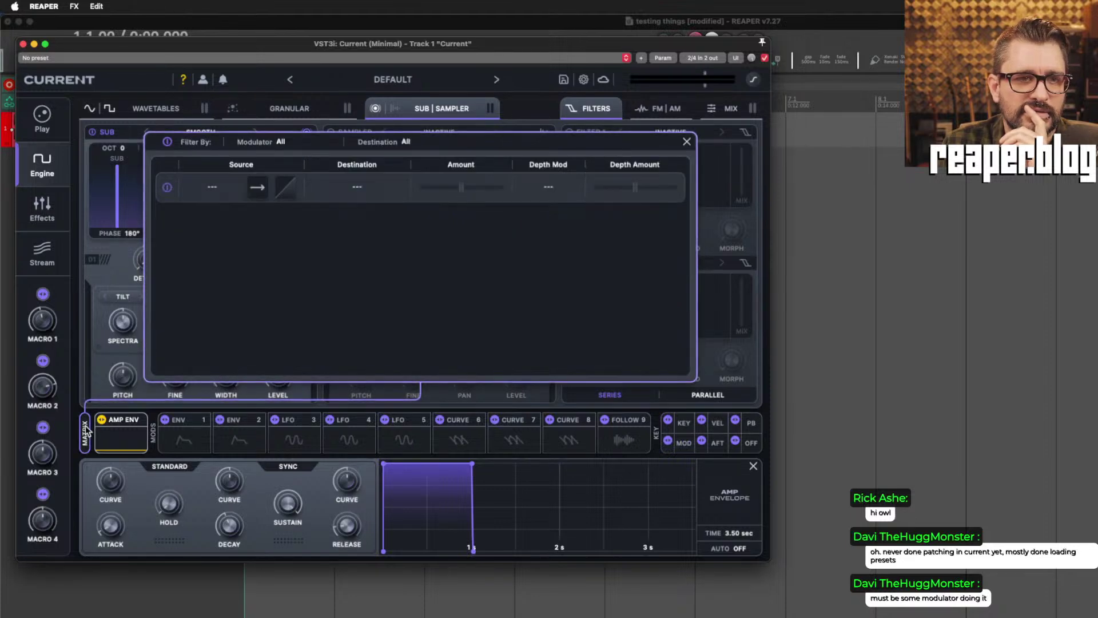
left_click(85, 427)
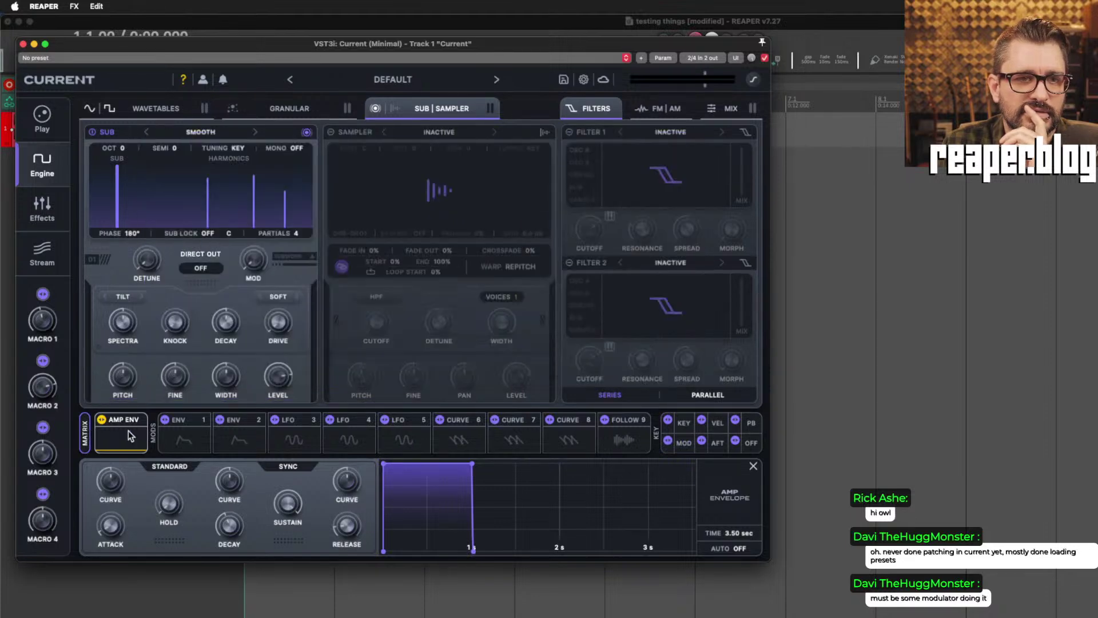
Assign Env 2 to the Sub oscillator's Level and lengthen the envelope's attack to about 3.06 seconds.
left_click(221, 433)
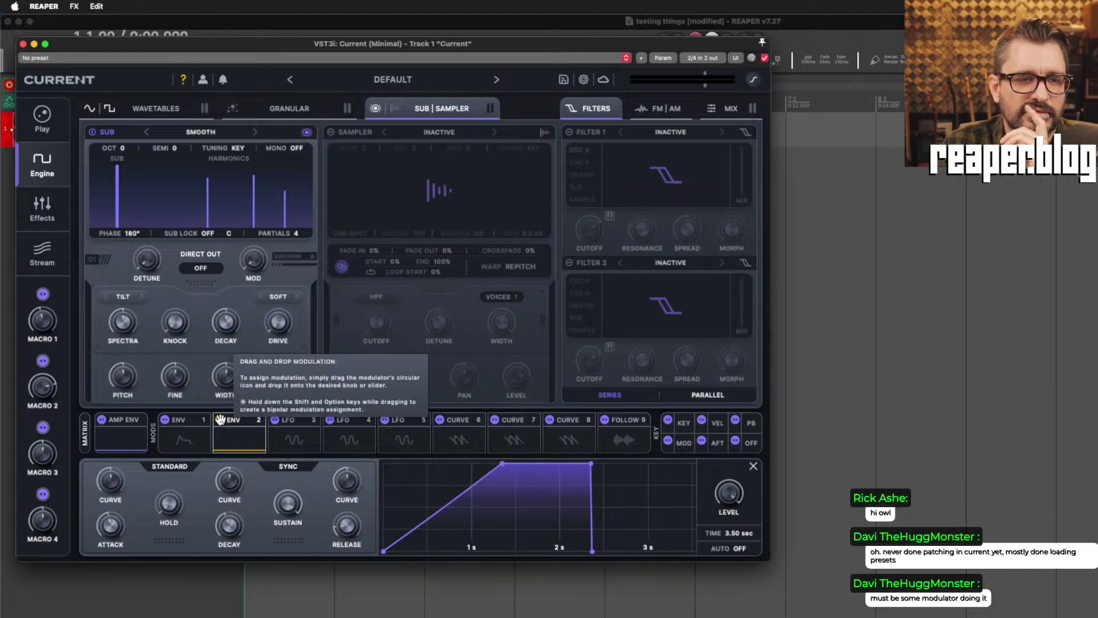
left_click_drag(220, 420, 288, 374)
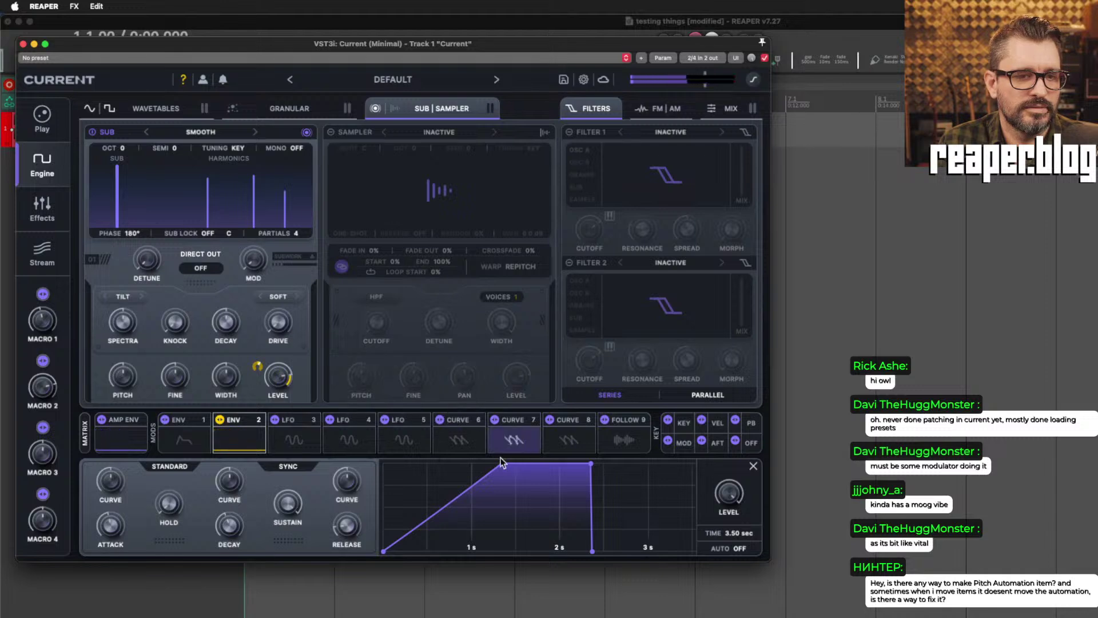
mouse_move(503, 464)
left_click_drag(503, 465, 654, 463)
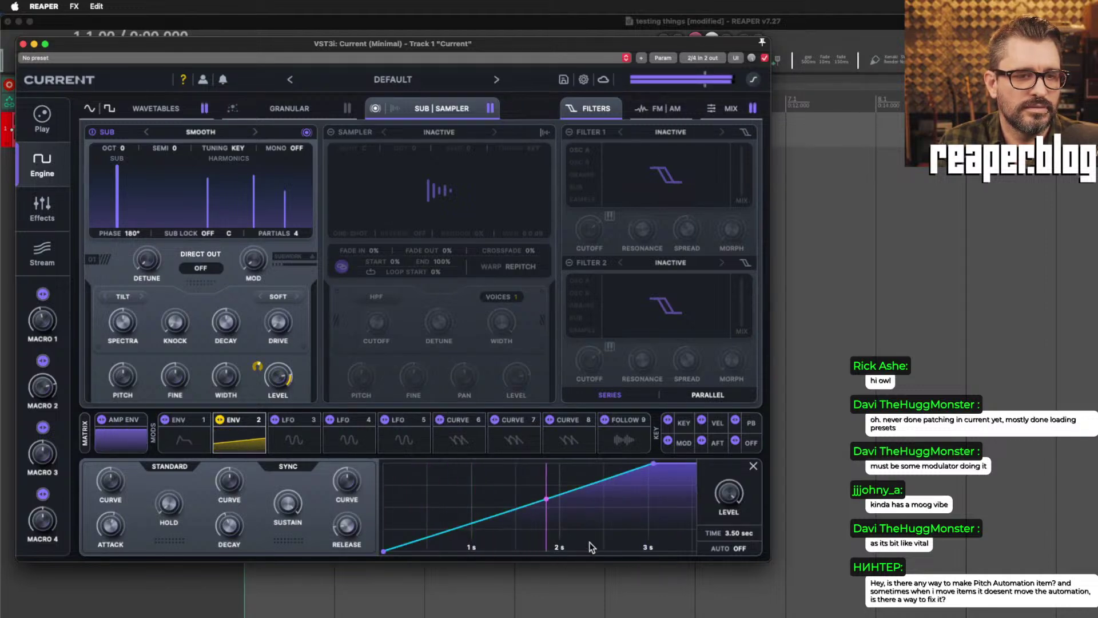
Shorten the Env 2 attack to about 1.2 seconds and remove the Env 2 modulation from the Sub oscillator's Level.
mouse_move(273, 378)
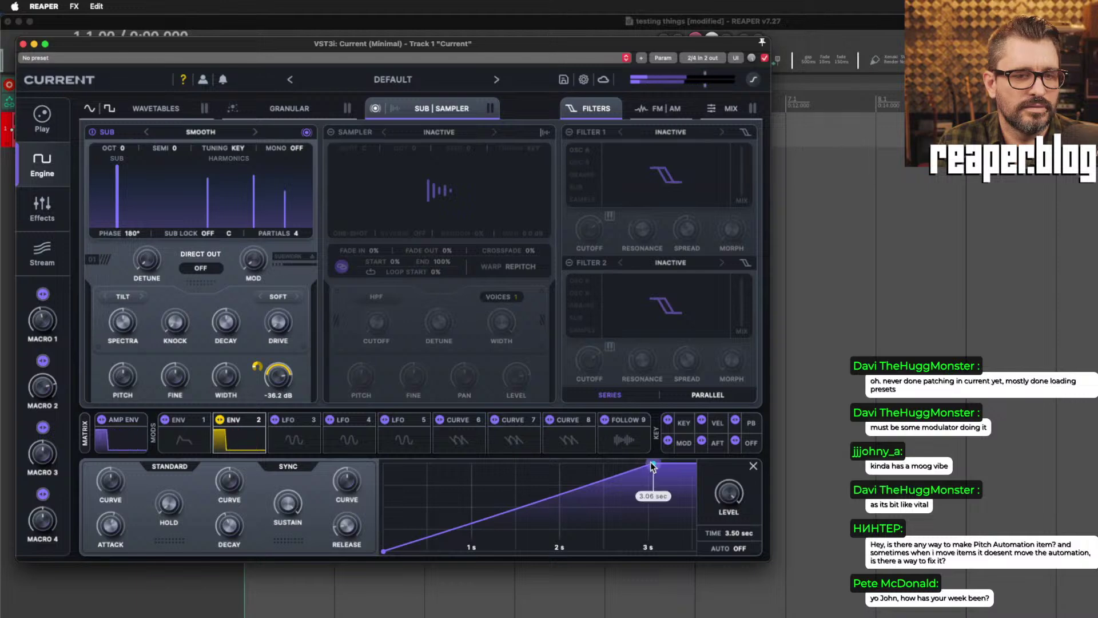
left_click_drag(652, 463, 492, 464)
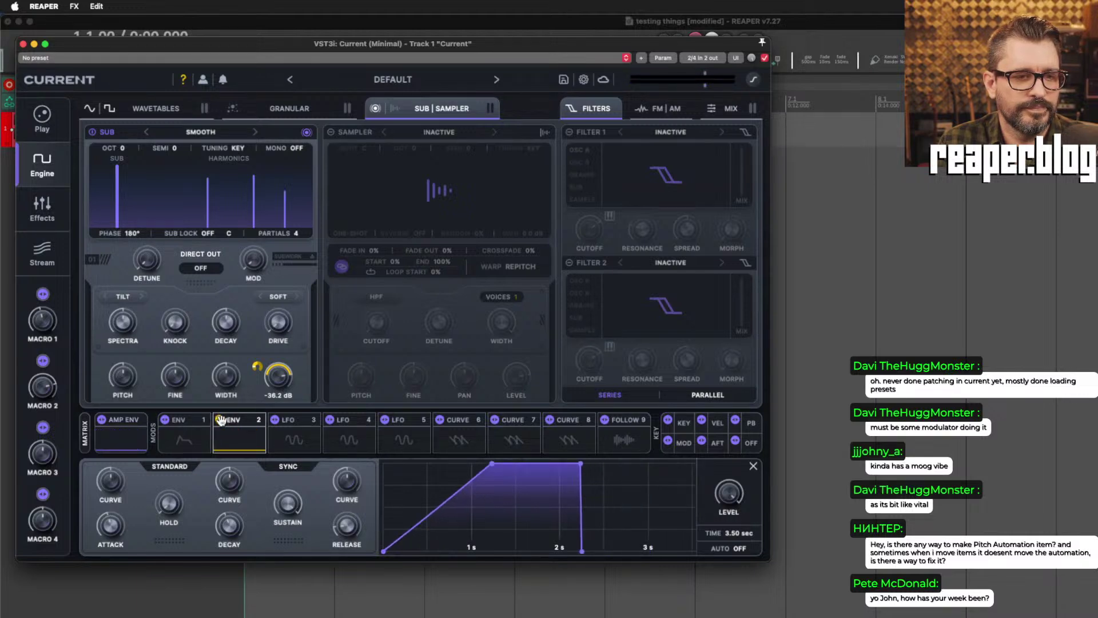
right_click(256, 365)
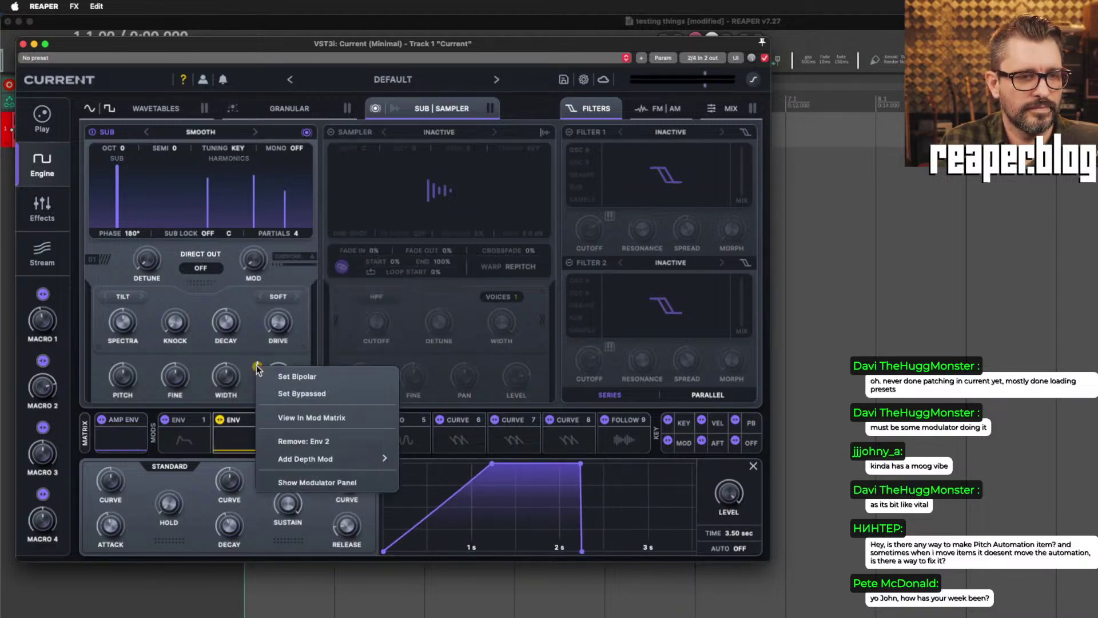
left_click(328, 442)
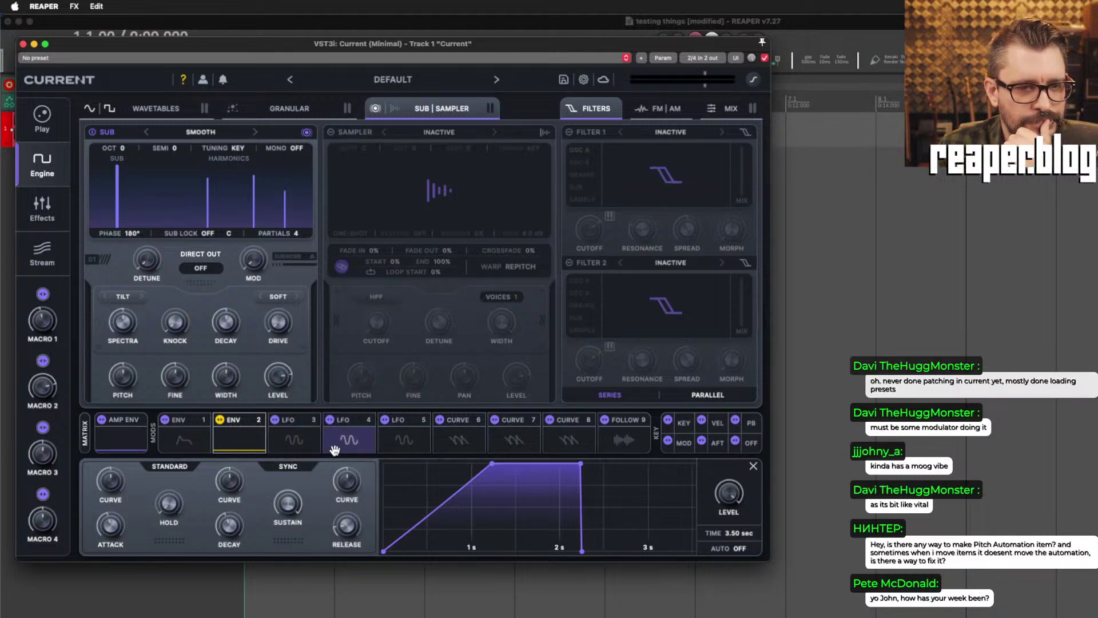
Assign Curve 6 to the Sub oscillator's Level and set the curve's trigger mode to One-Shot.
left_click(459, 445)
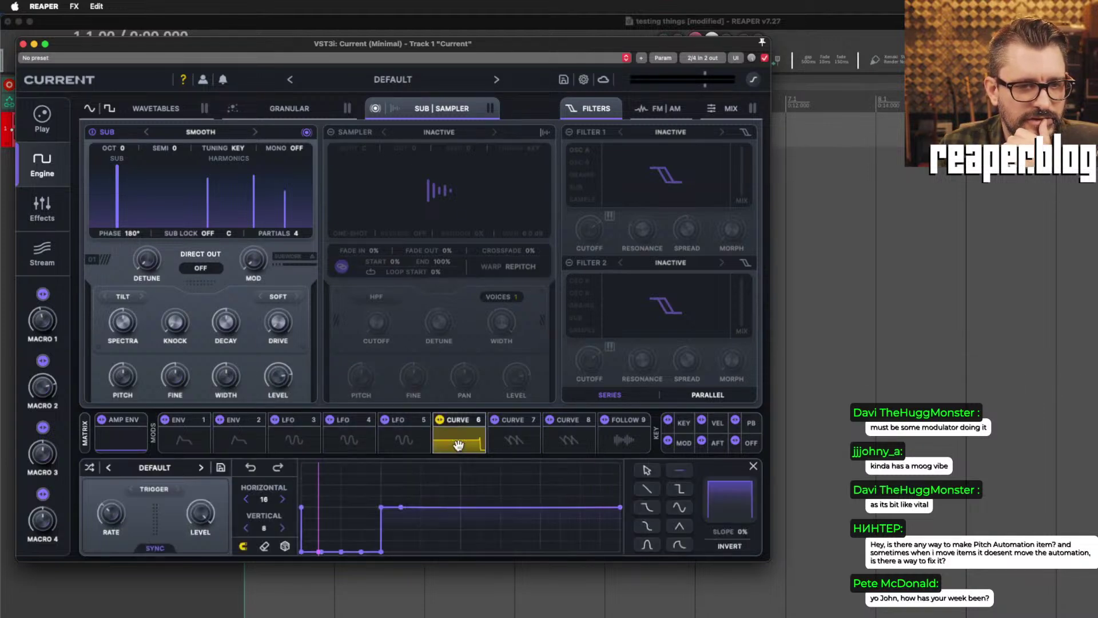
left_click_drag(458, 445, 270, 414)
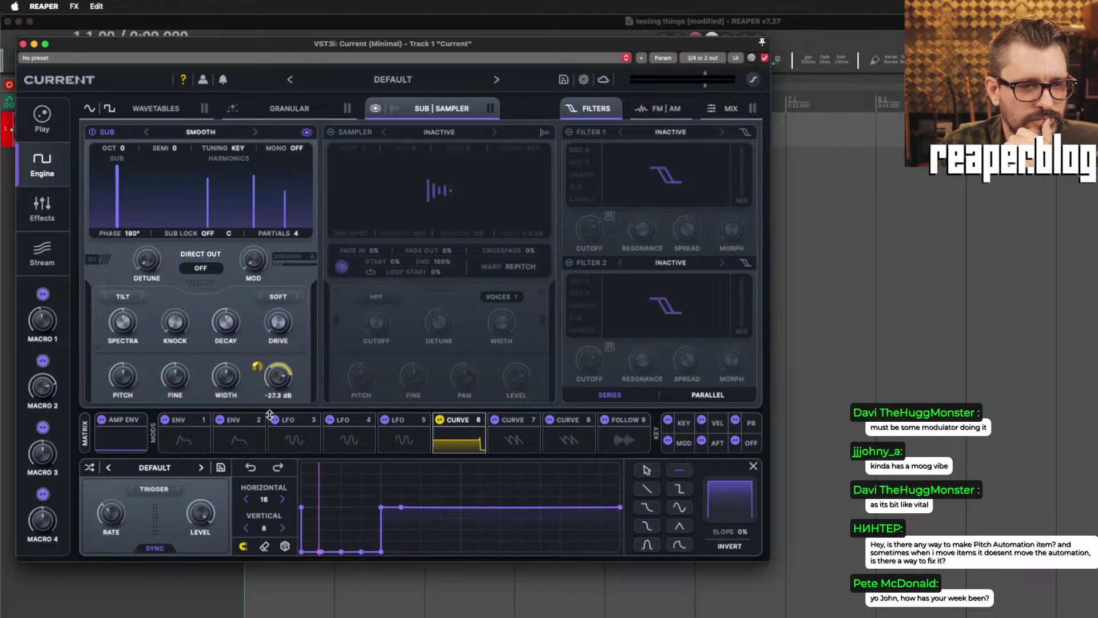
left_click(157, 468)
left_click(159, 469)
left_click(154, 489)
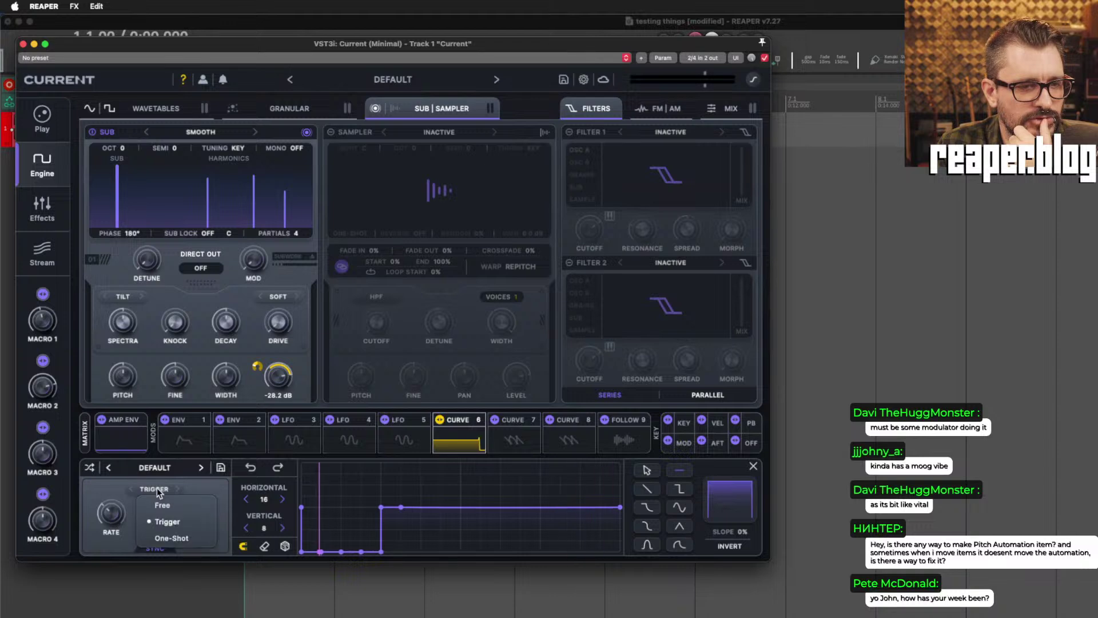
left_click(173, 537)
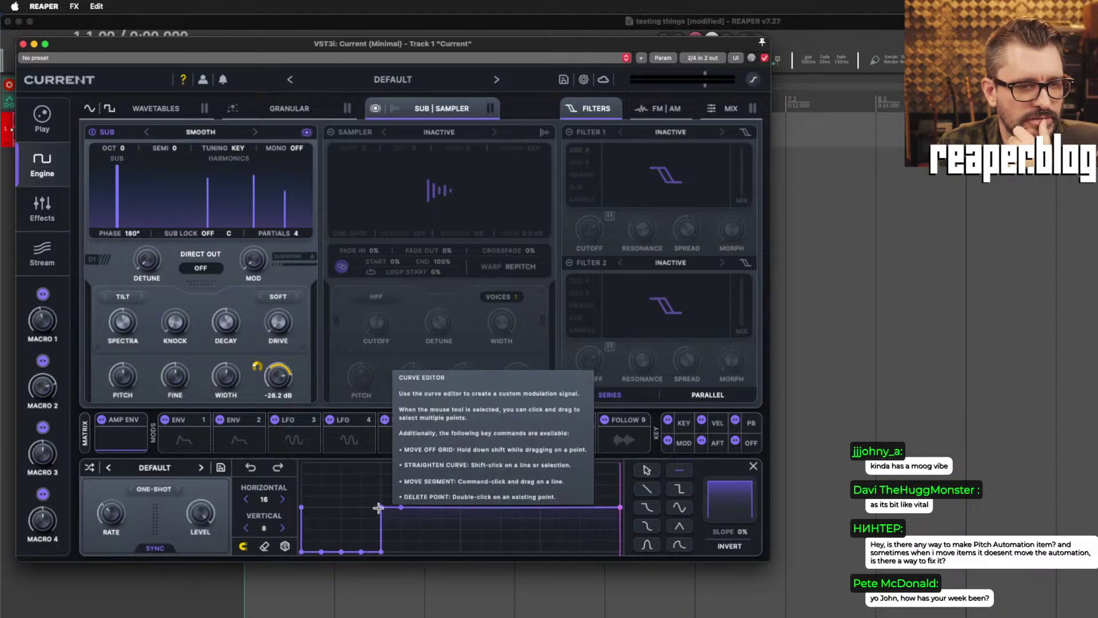
Redraw Curve 6 with its first quarter at zero and a straight ramp over two grid cells up to a raised plateau.
left_click_drag(383, 509, 424, 492)
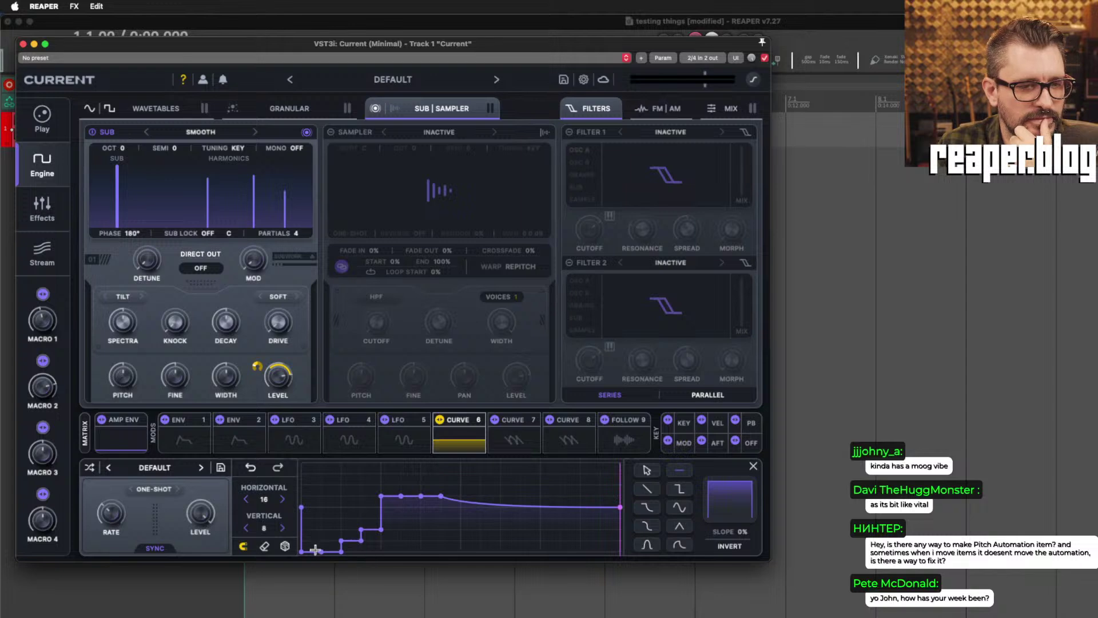
left_click_drag(348, 548, 397, 553)
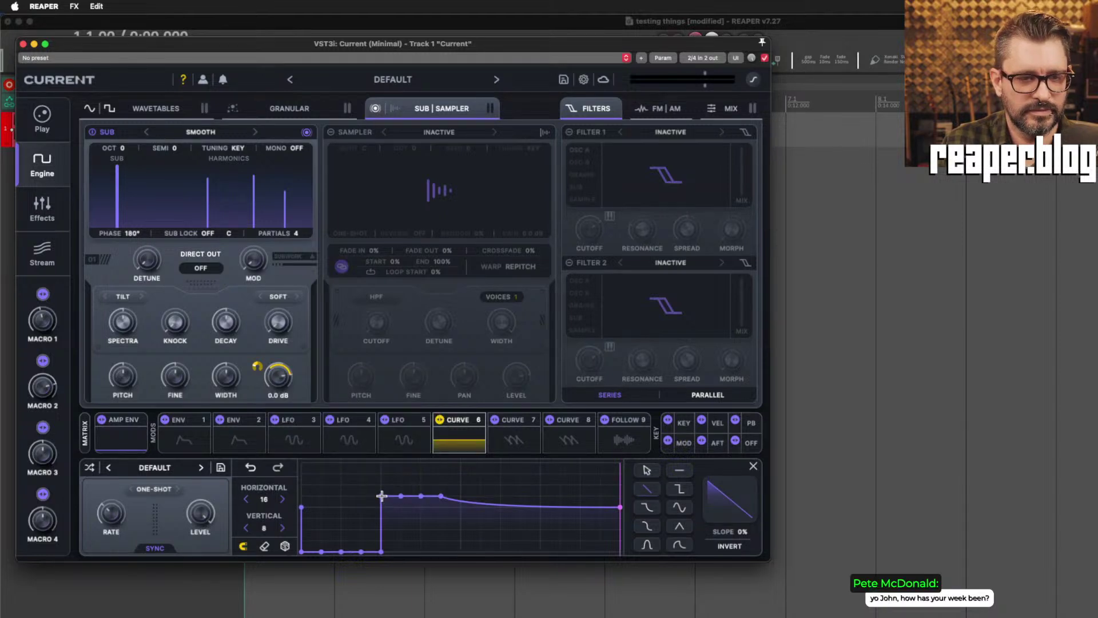
left_click_drag(382, 495, 402, 500)
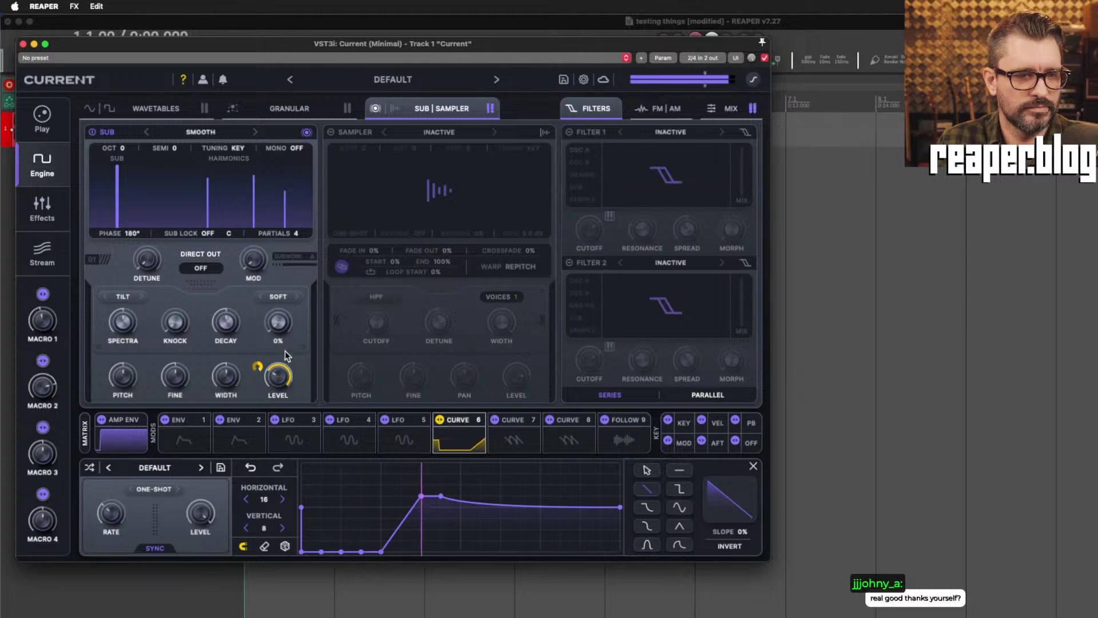
Bypass the Sub oscillator and show the wavetable oscillators' settings.
left_click_drag(261, 396, 262, 406)
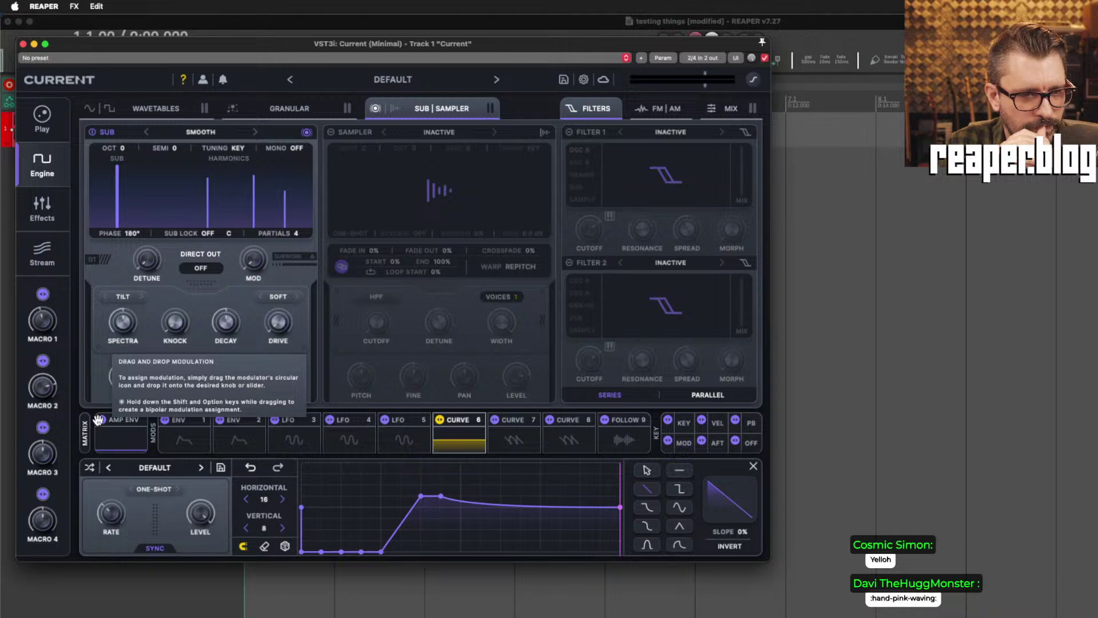
left_click(376, 108)
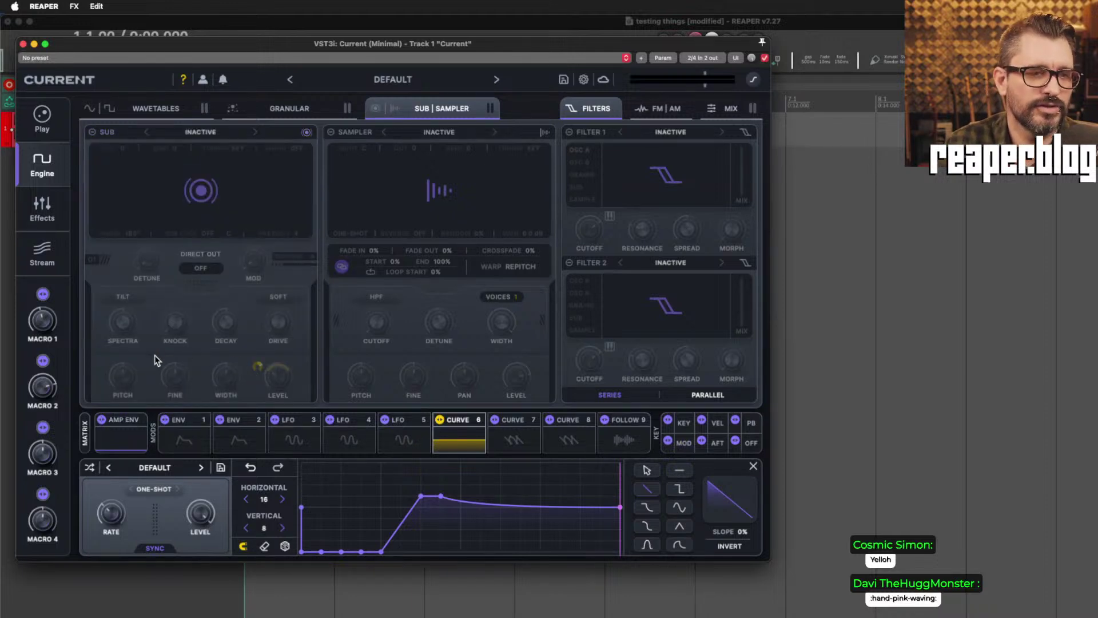
left_click(94, 111)
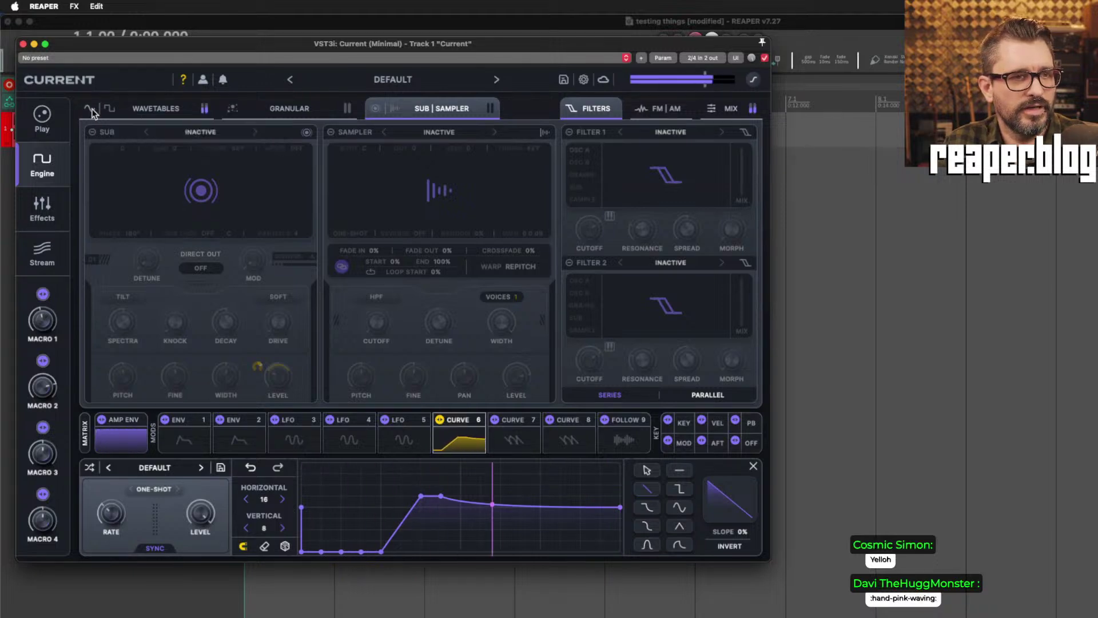
left_click(155, 109)
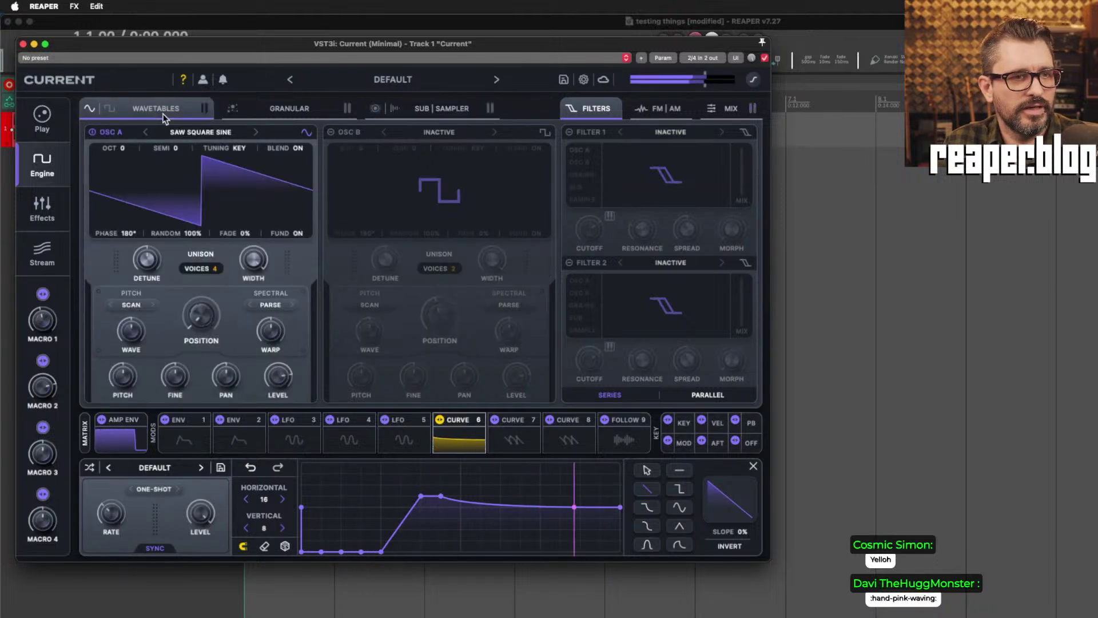
Reshape the amp envelope with an attack of about 0.13 s, a curved decay ending near 1.1 s, half-level sustain and a long release.
left_click(121, 438)
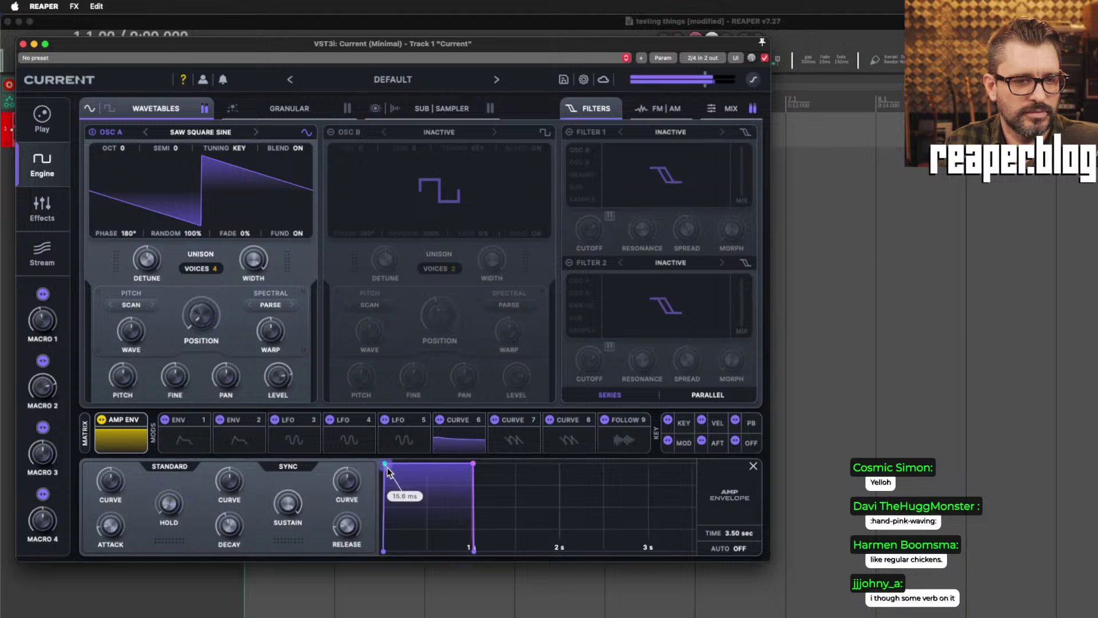
left_click_drag(383, 464, 395, 546)
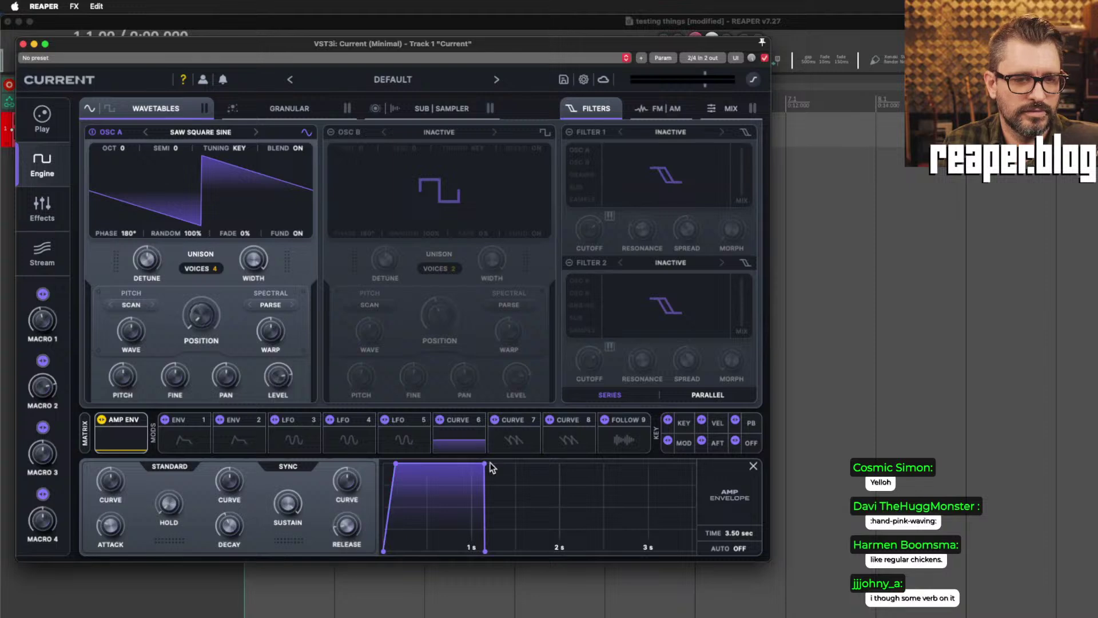
left_click_drag(487, 554, 686, 552)
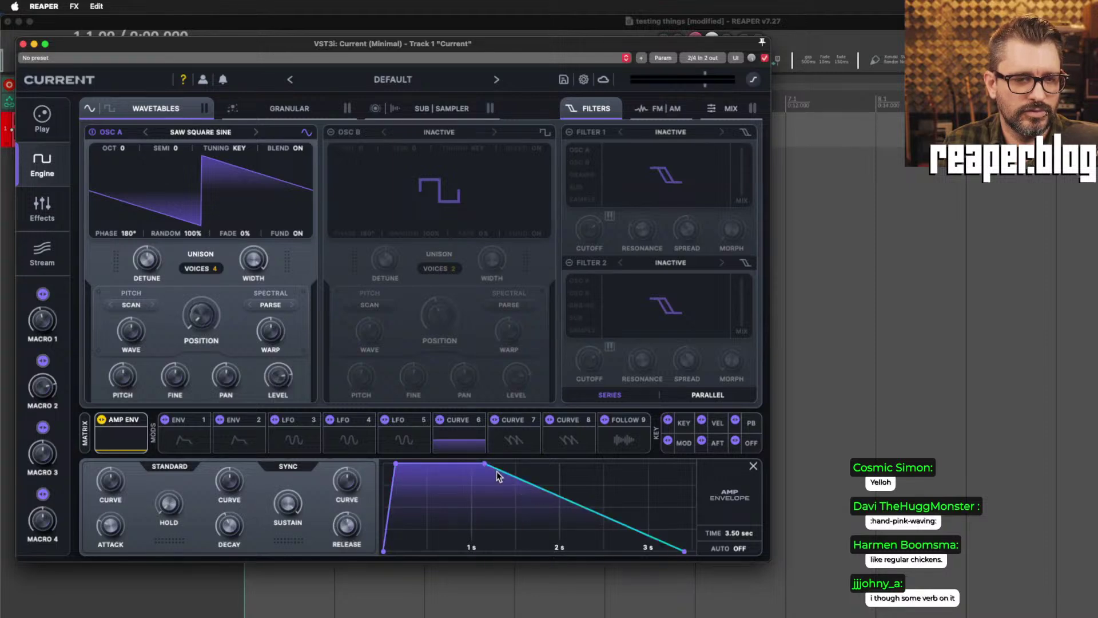
left_click_drag(483, 468, 447, 557)
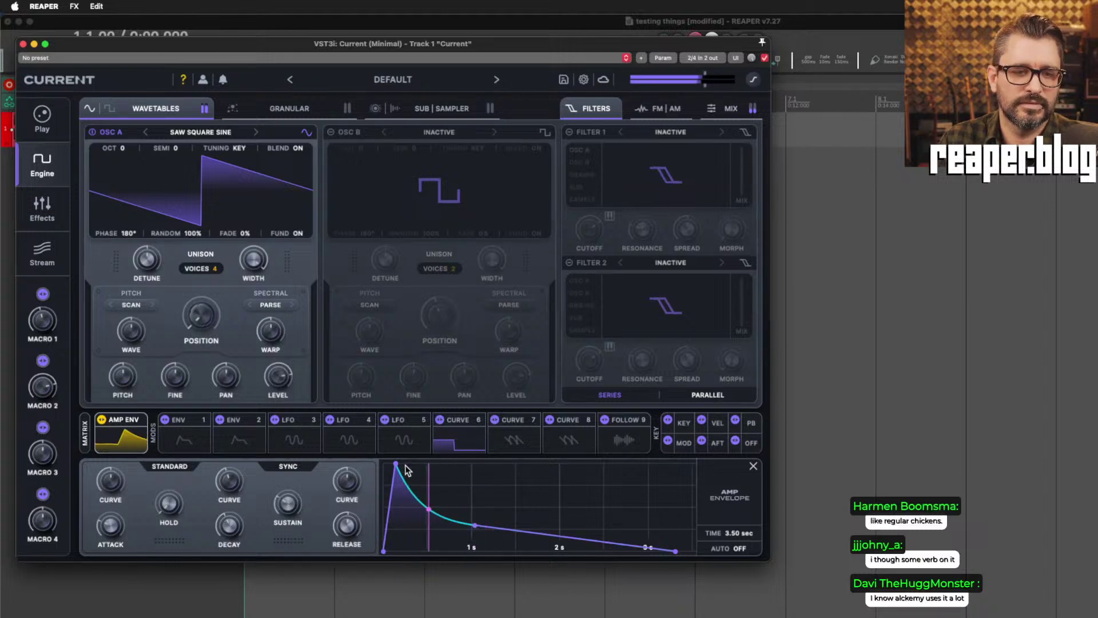
left_click_drag(473, 522, 478, 505)
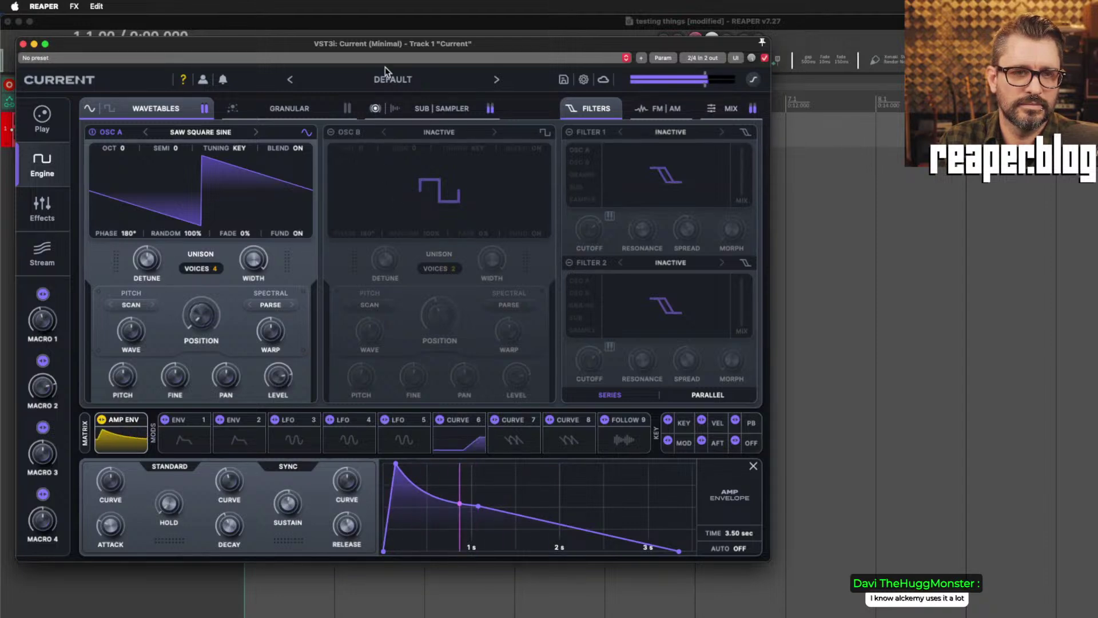
Adjust the Level and Mod controls of the Sub oscillator and reshape its harmonics with Spectra.
left_click(406, 111)
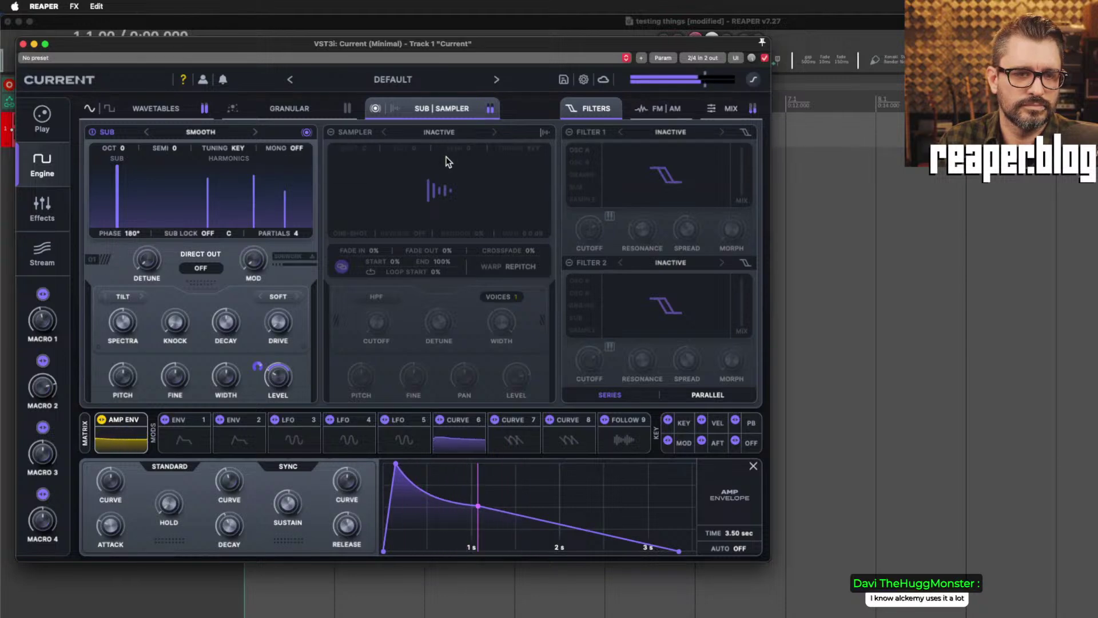
mouse_move(294, 376)
left_click_drag(294, 375, 265, 378)
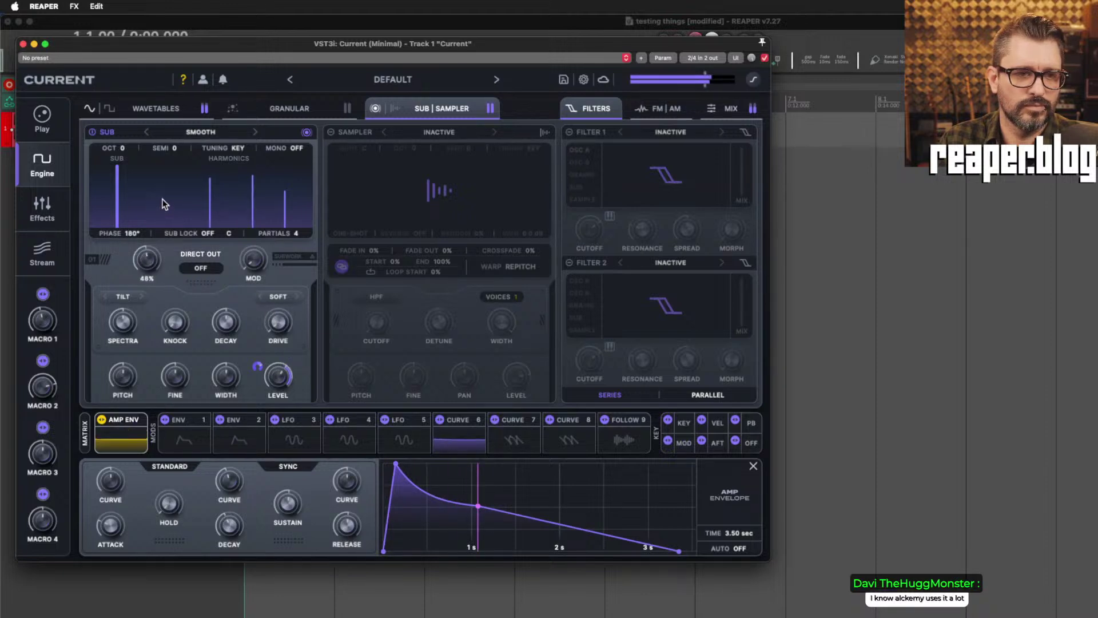
left_click_drag(254, 246, 262, 203)
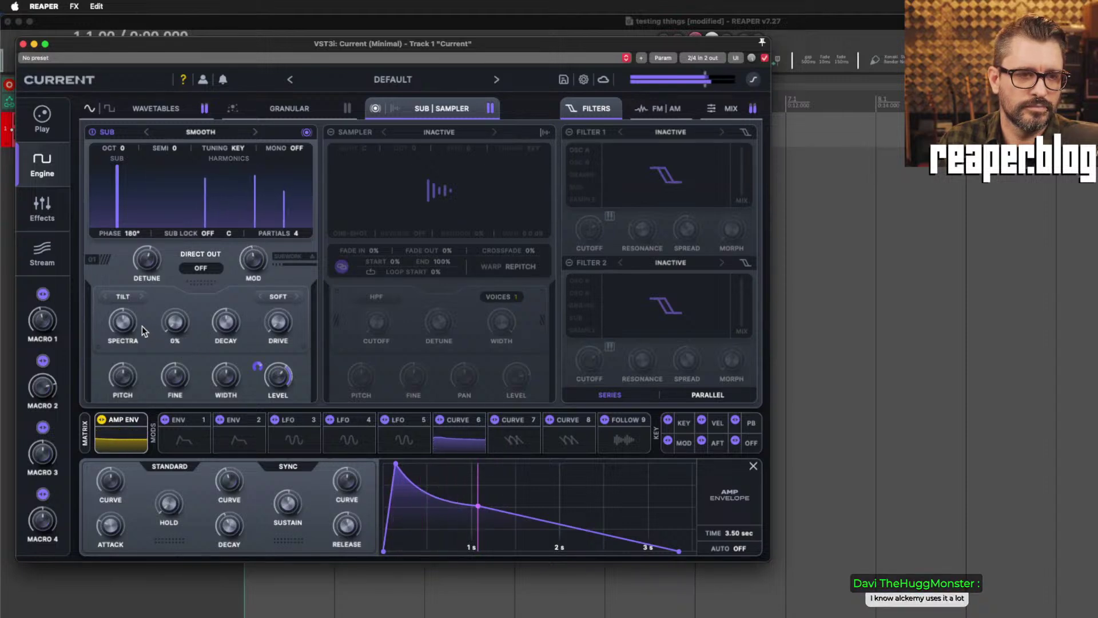
left_click_drag(127, 325, 150, 283)
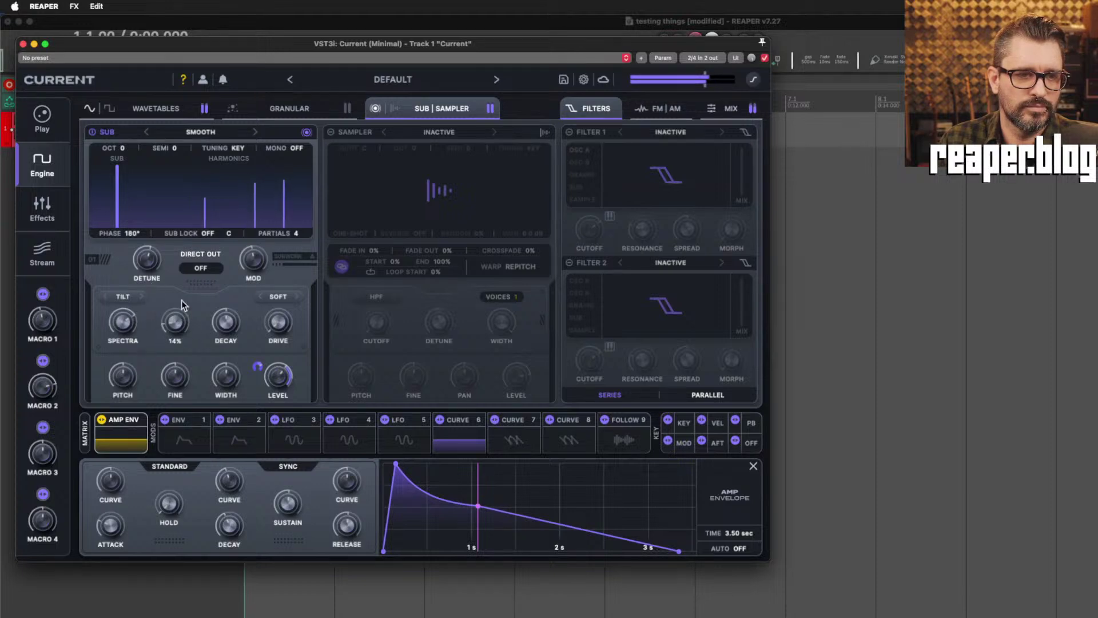
Raise the Sub oscillator's Knock to about 38% along with its Decay, and lengthen the amp envelope attack to about 0.3 s.
left_click_drag(191, 260, 195, 273)
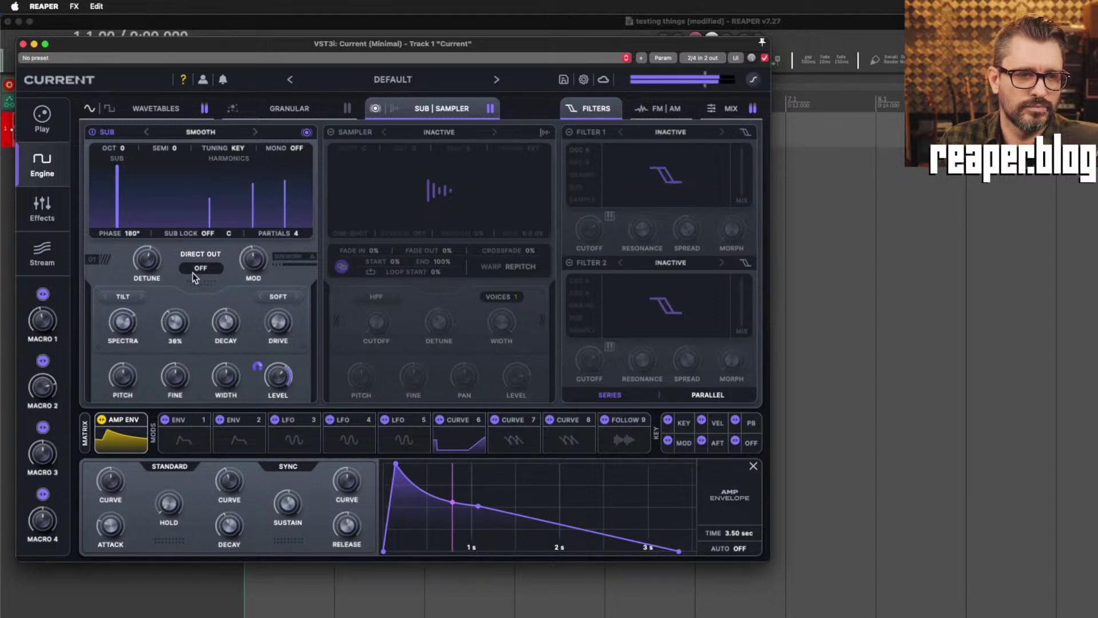
left_click_drag(227, 322, 232, 294)
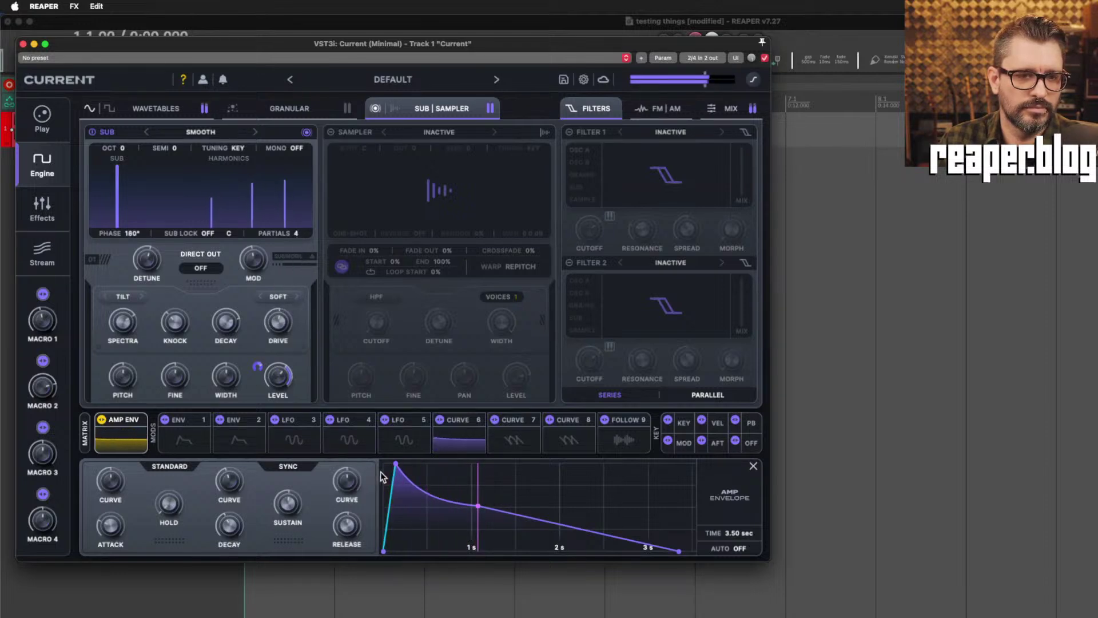
mouse_move(397, 469)
left_click_drag(397, 466, 408, 464)
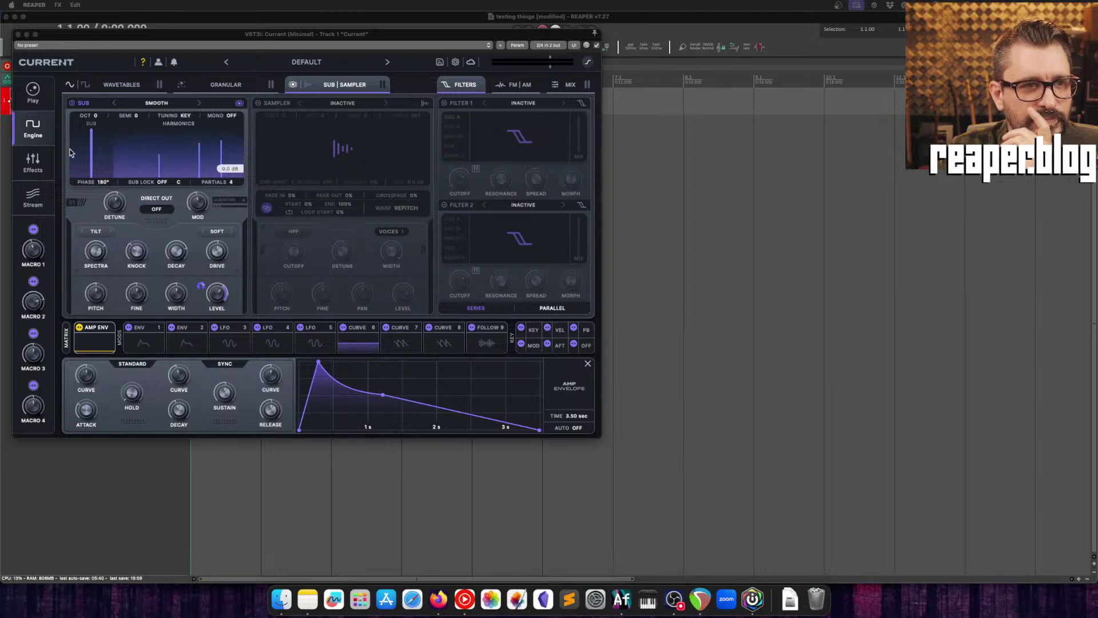
Browse the cloud preset packs and open the Revival Synths pack.
left_click(17, 210)
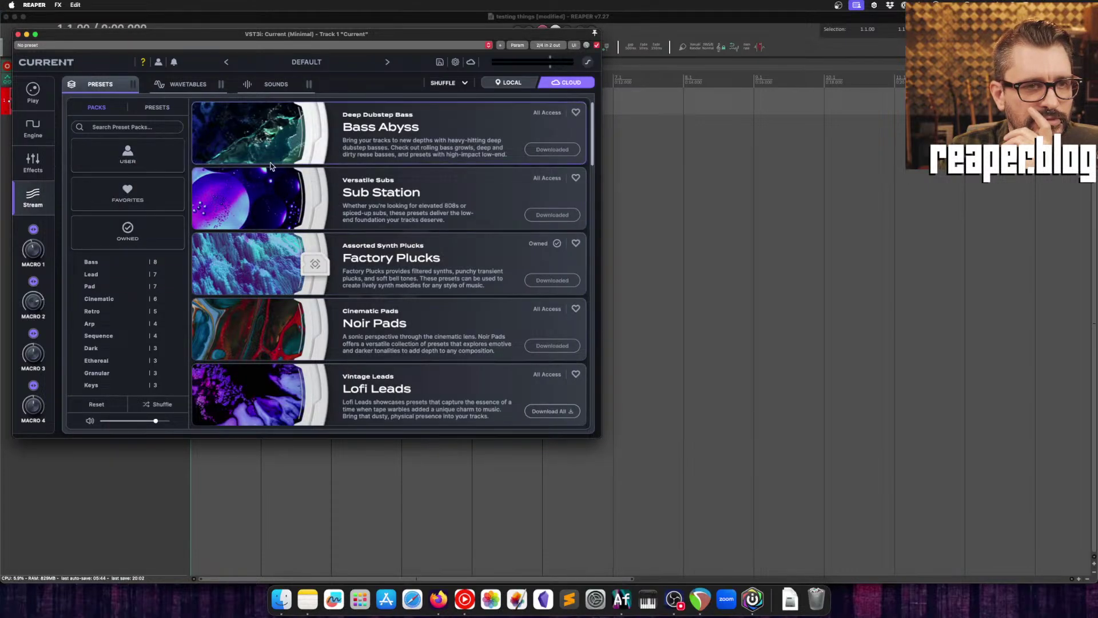
scroll(300, 352, "down", 10)
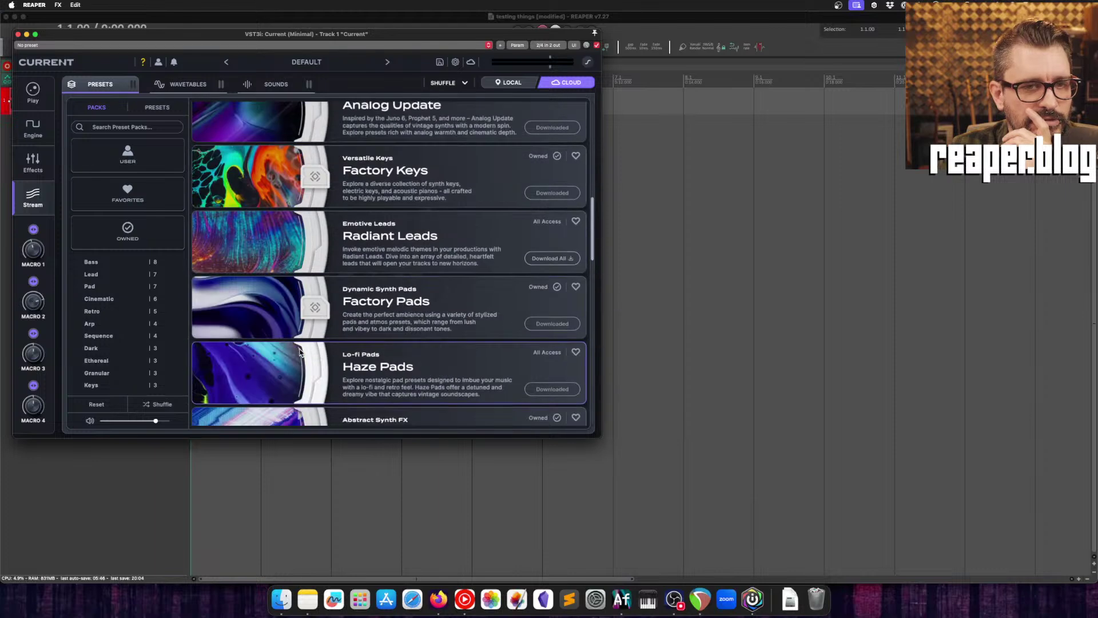
scroll(301, 352, "down", 12)
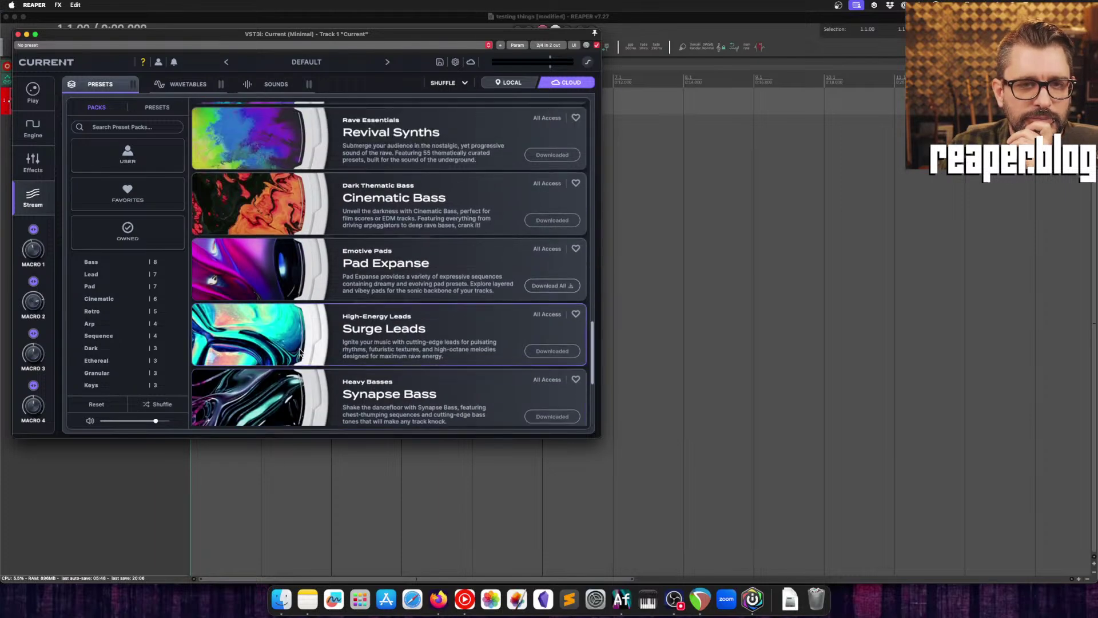
scroll(343, 298, "up", 1)
left_click(401, 165)
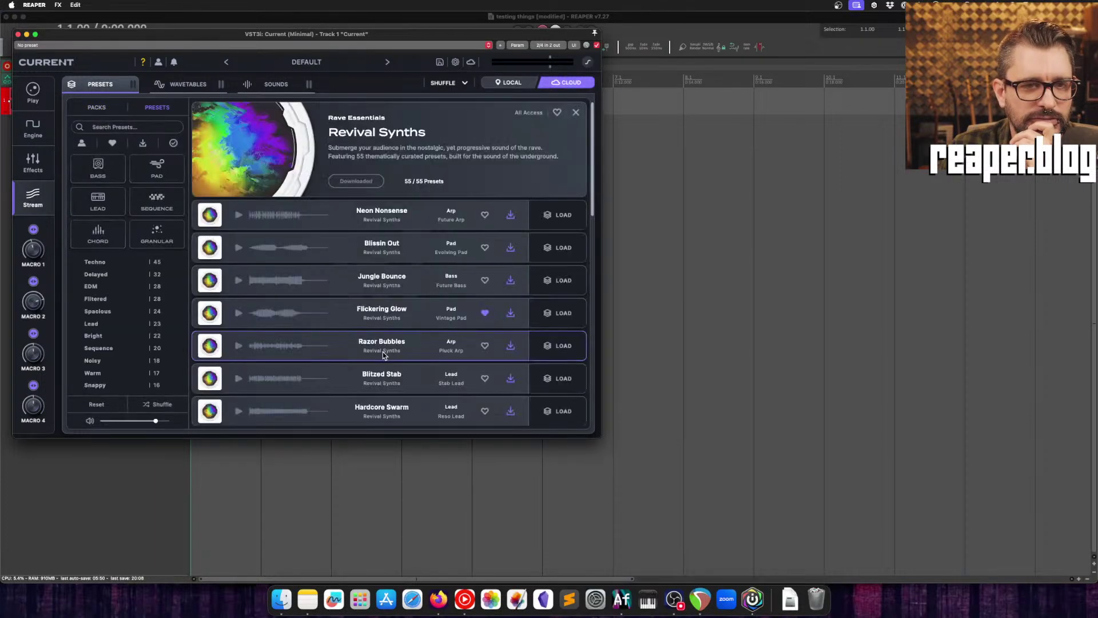
Preview the Flickering Glow pad preset in the Revival Synths pack and load it.
scroll(383, 354, "down", 2)
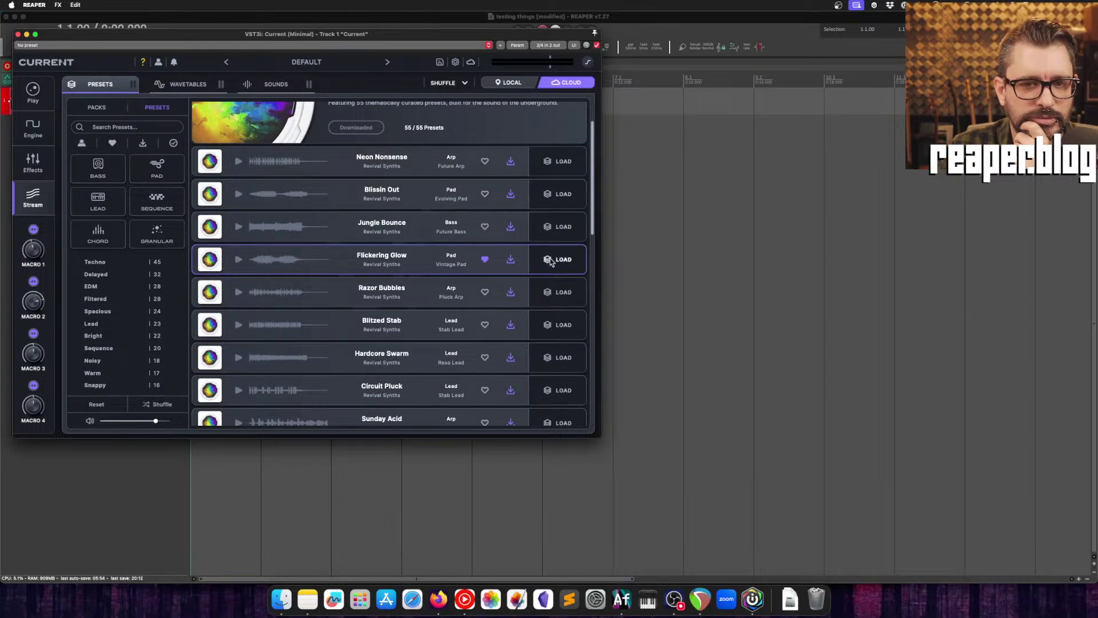
left_click(324, 264)
scroll(329, 273, "down", 10)
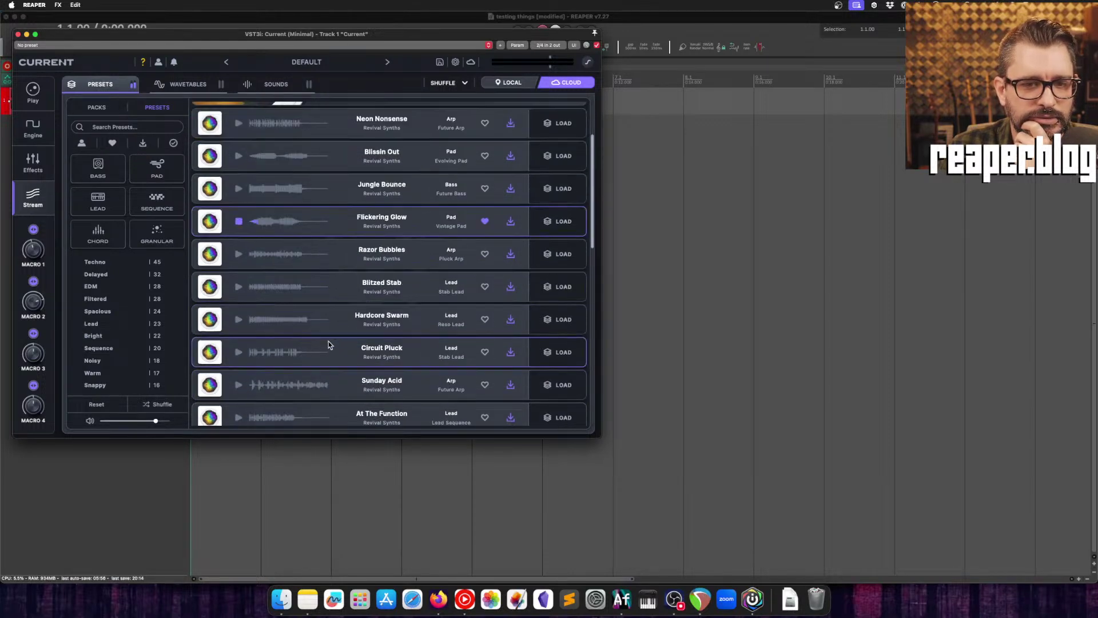
scroll(329, 343, "up", 8)
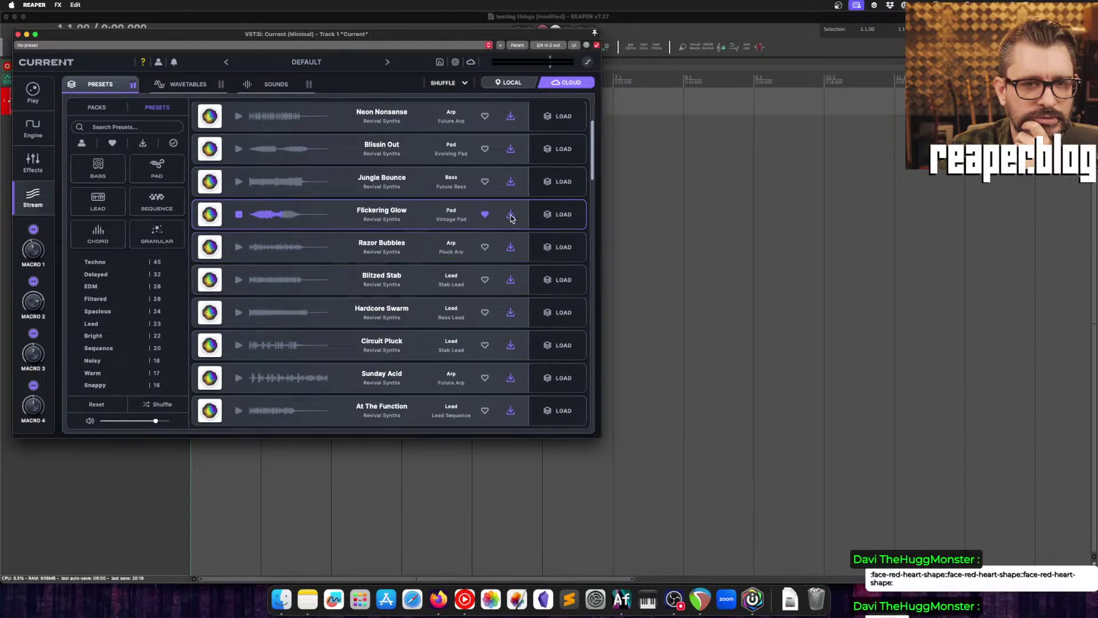
left_click(557, 214)
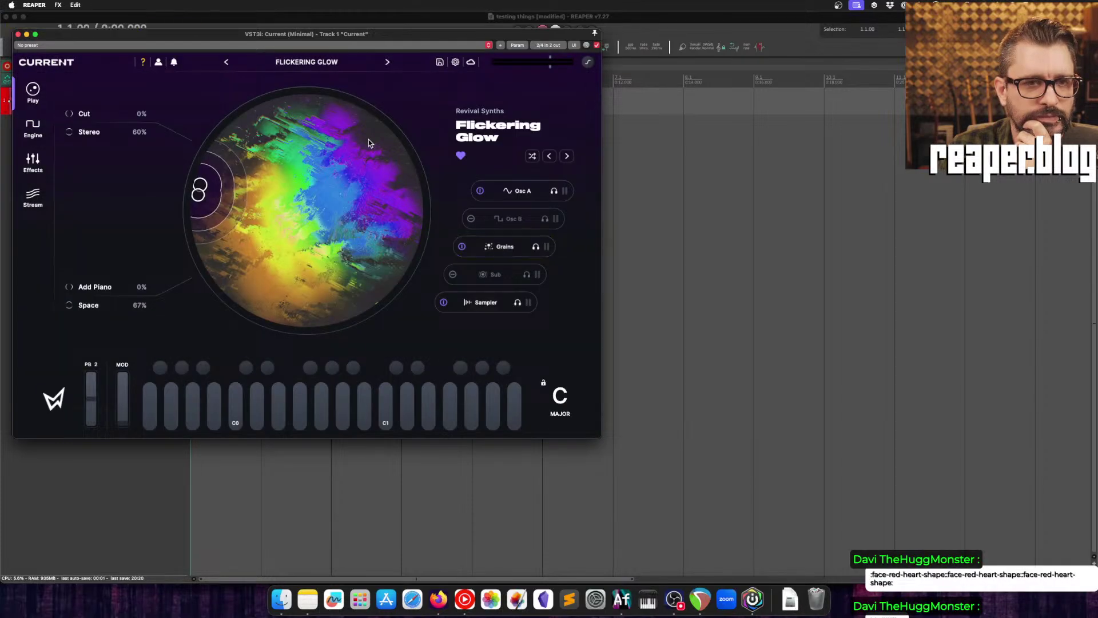
Examine the loaded preset's wavetable, granular and sampler sound sources in the synth engine.
left_click(33, 127)
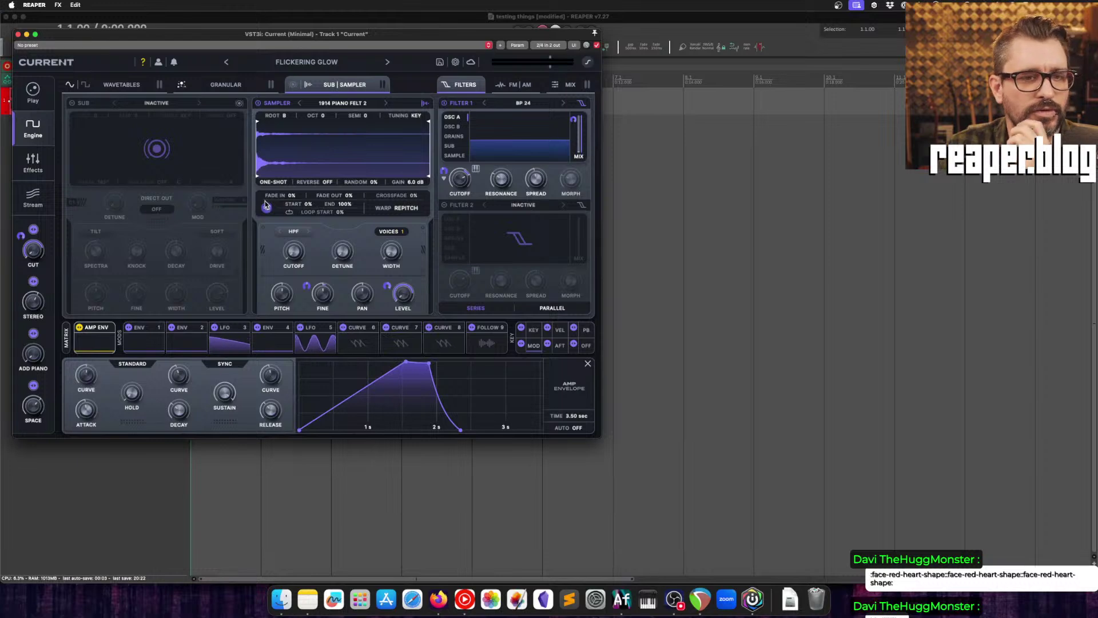
left_click(127, 85)
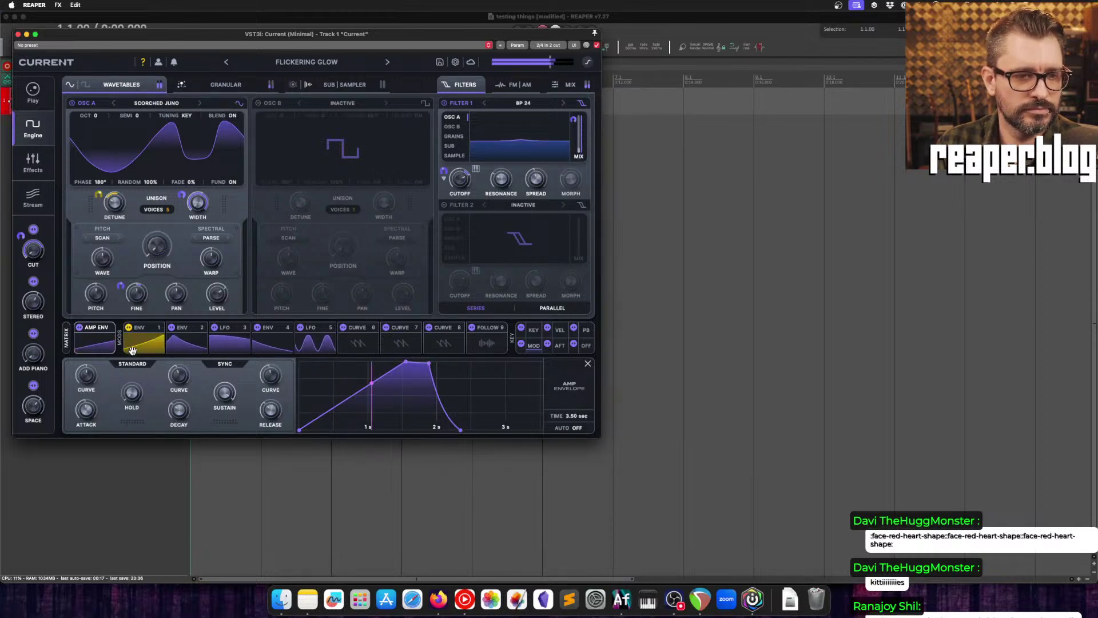
left_click(226, 84)
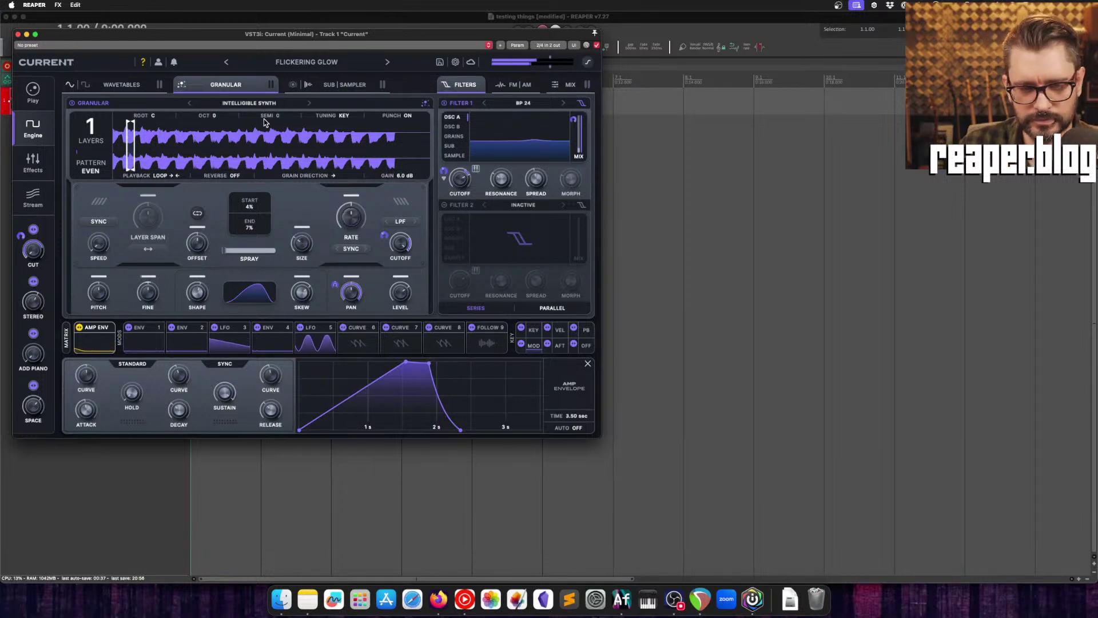
left_click(330, 86)
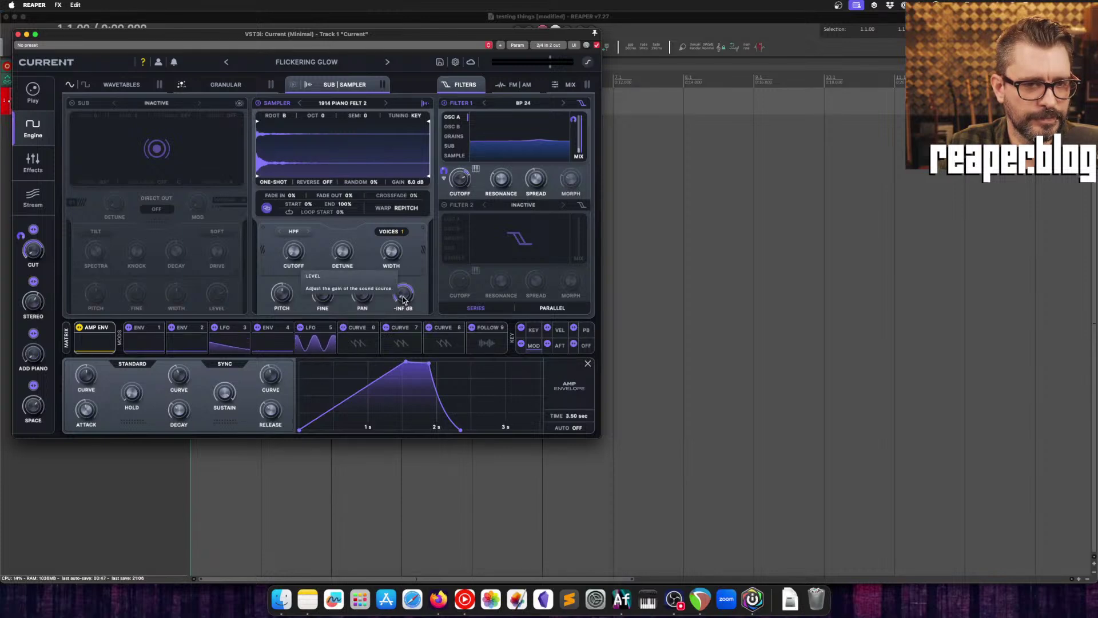
Review the preset's modulation matrix for the sources, destinations and amounts of its assignments, and close it.
left_click(66, 338)
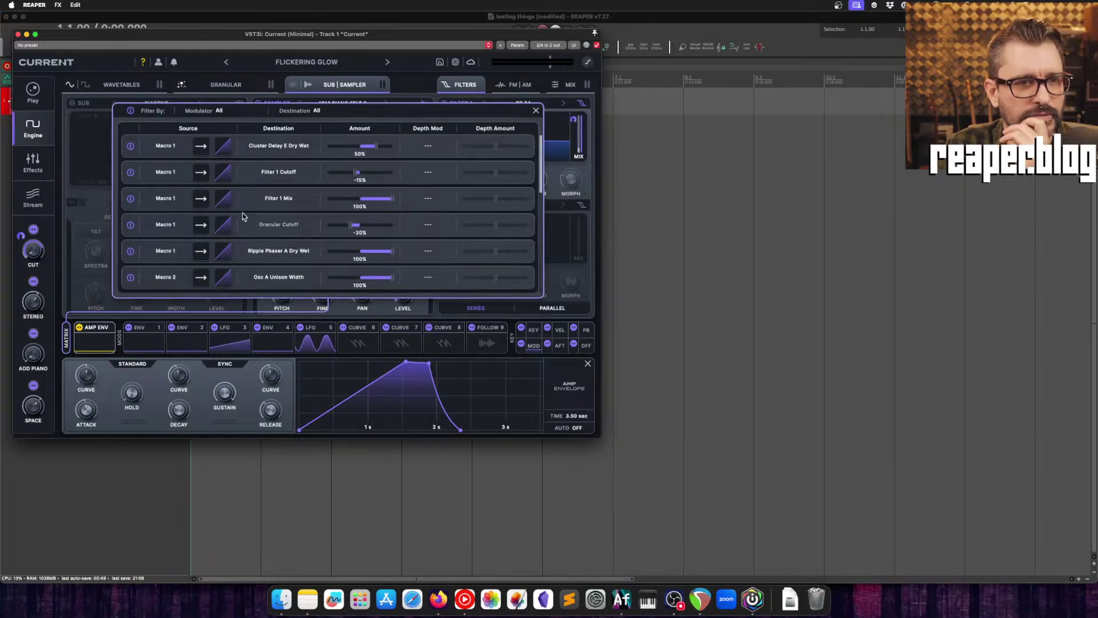
scroll(269, 240, "down", 10)
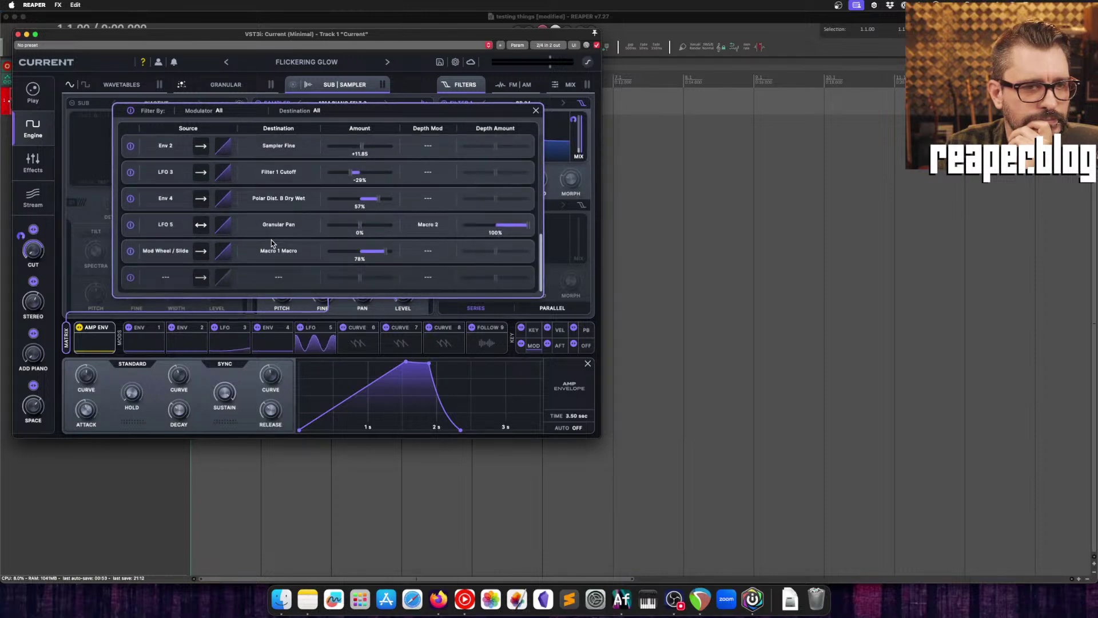
scroll(280, 270, "up", 1)
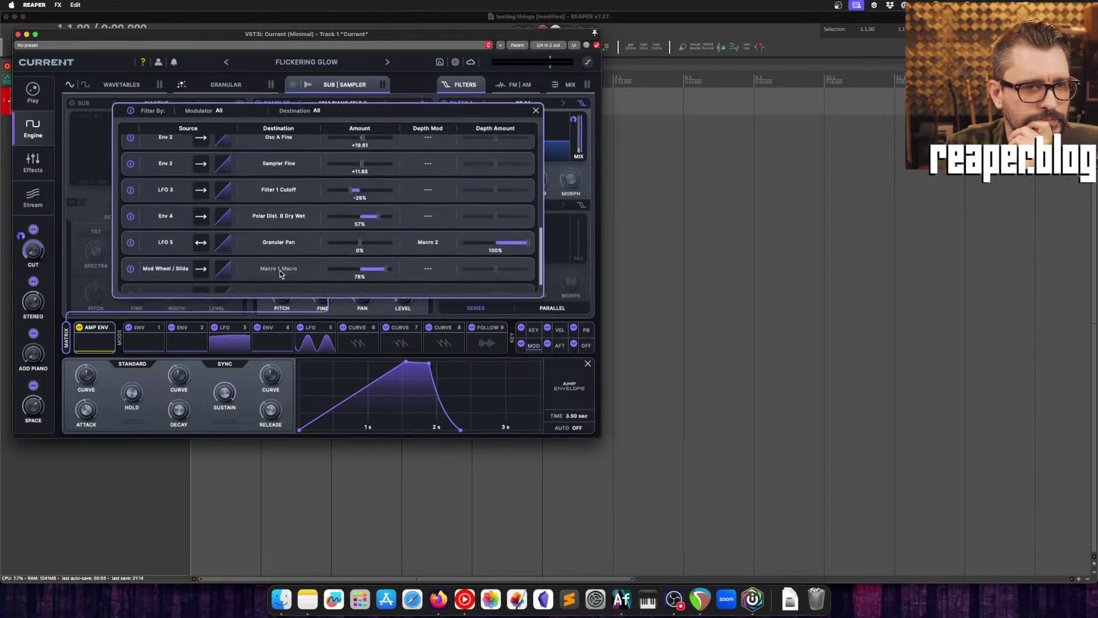
scroll(280, 270, "up", 1)
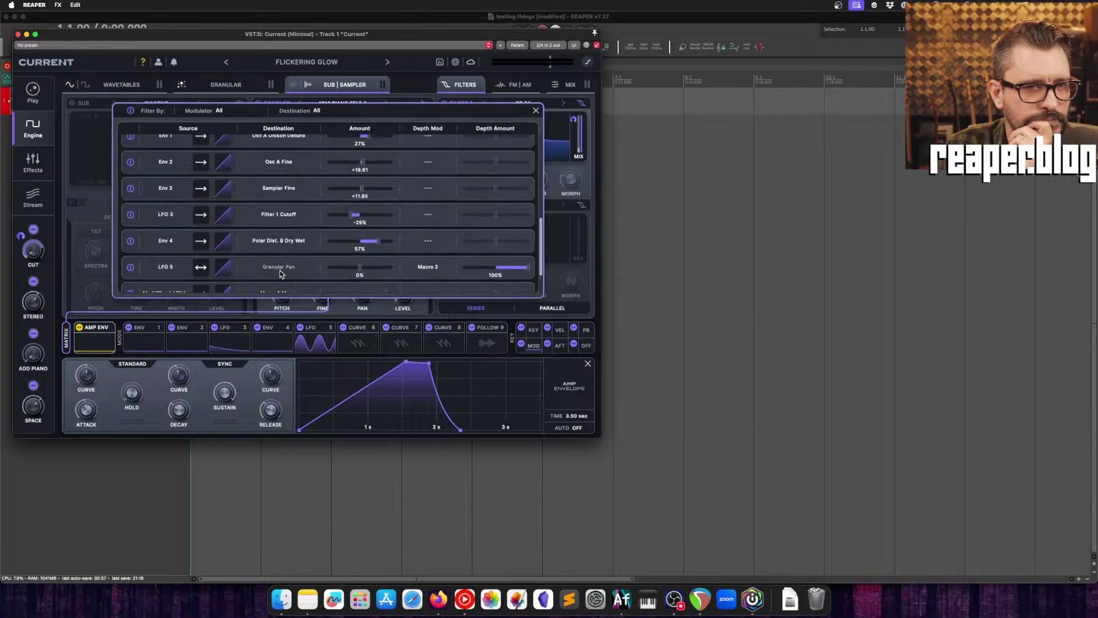
scroll(280, 272, "up", 5)
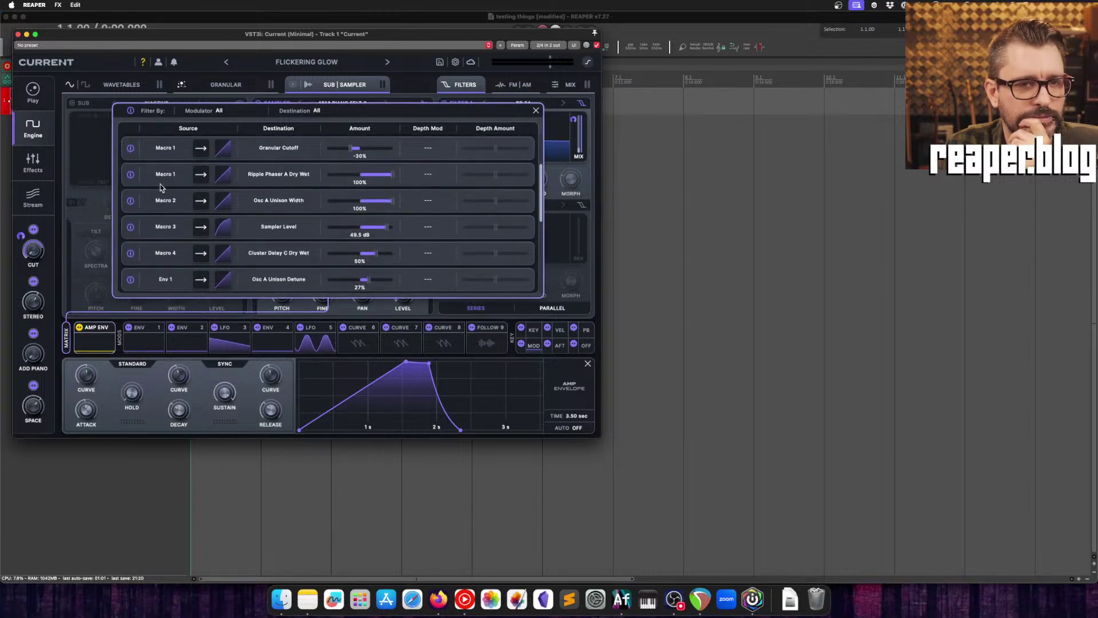
left_click(535, 111)
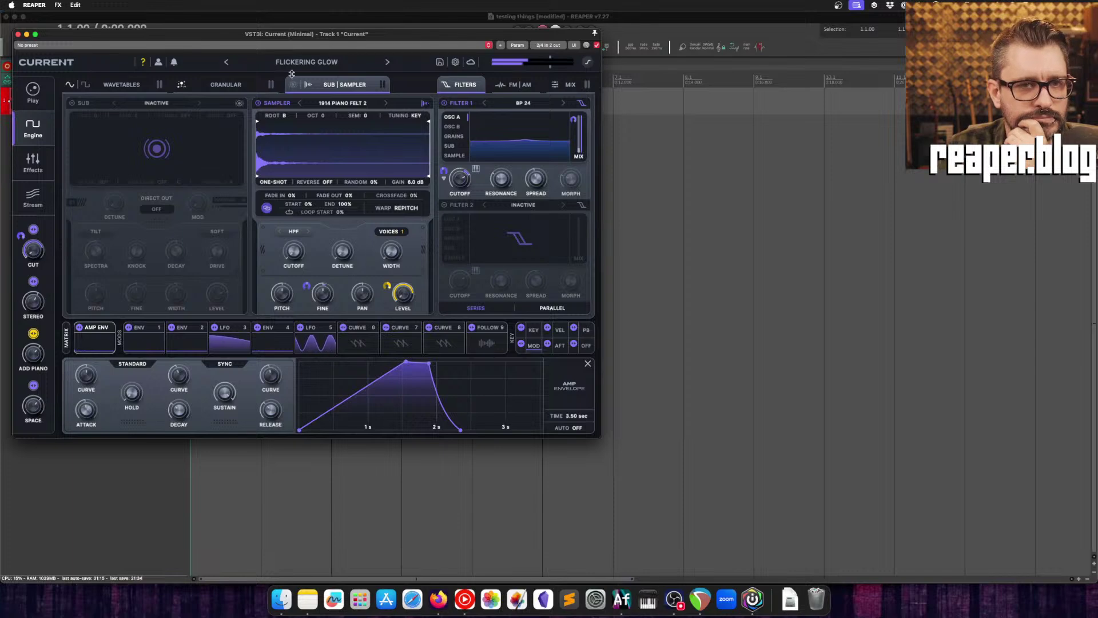
Bypass the preset's piano sampler.
left_click(258, 104)
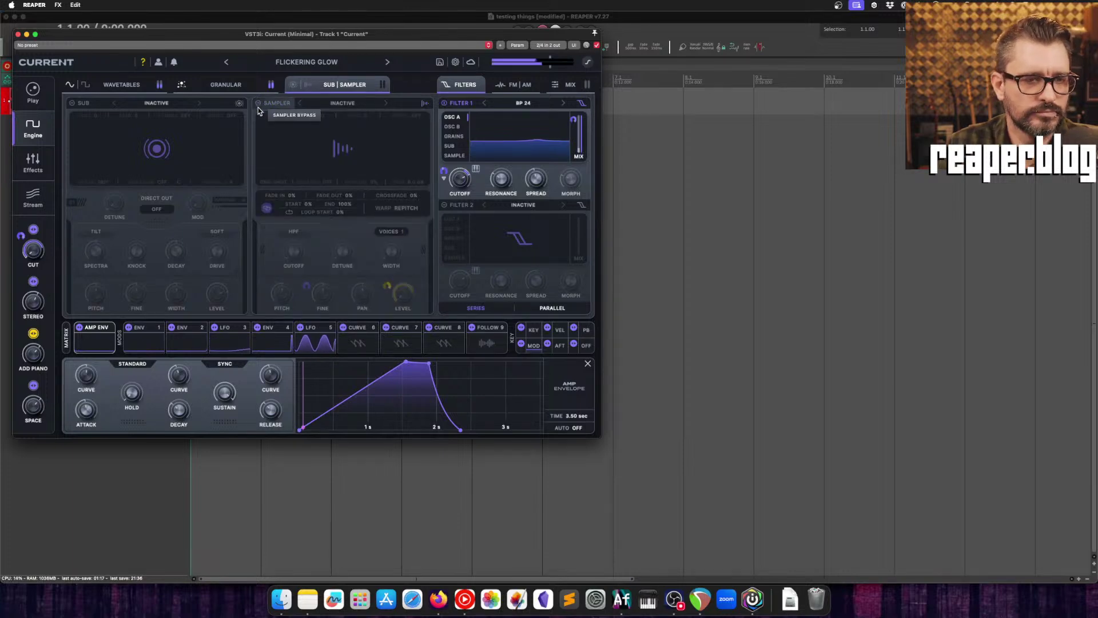
Set the Curve 6 modulator to One-Shot mode and assign it to modulate the granular source's Level.
left_click(226, 84)
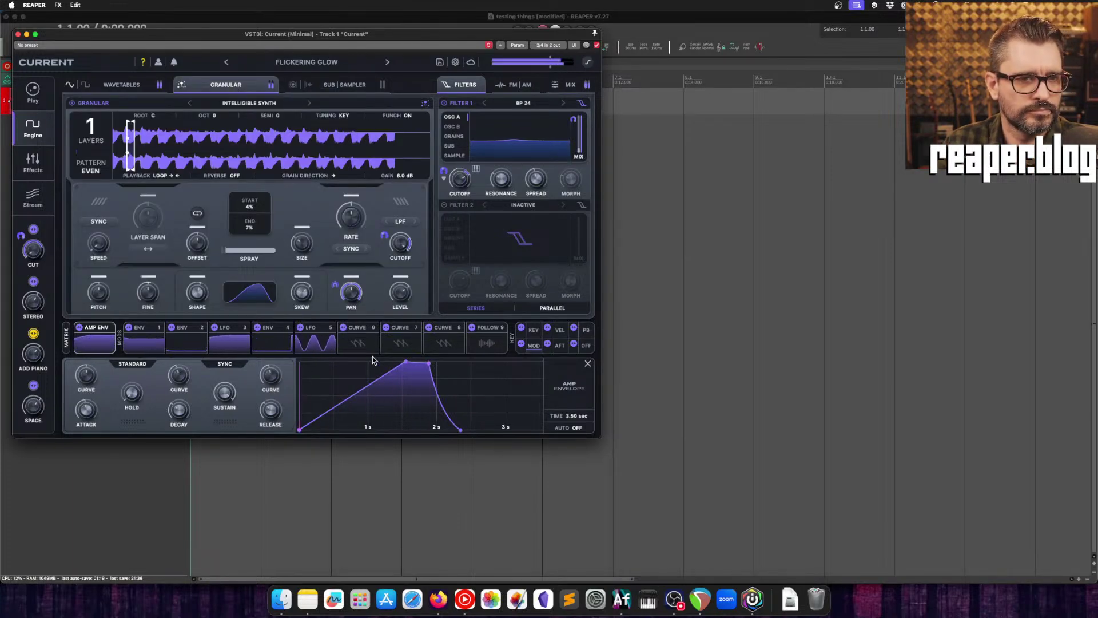
left_click(362, 344)
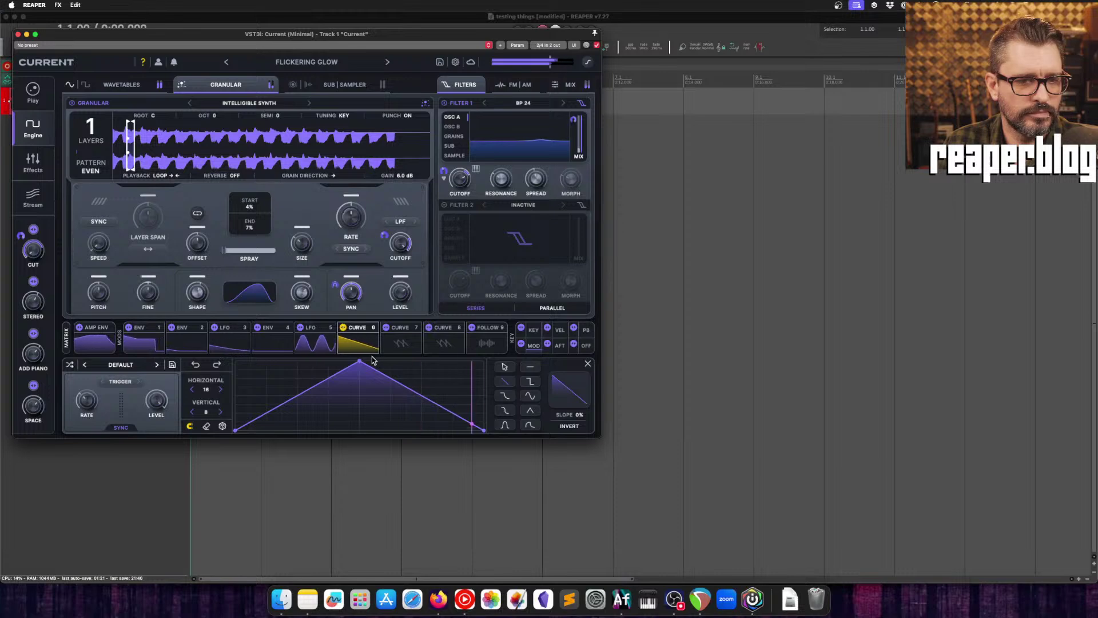
left_click(120, 381)
left_click(136, 419)
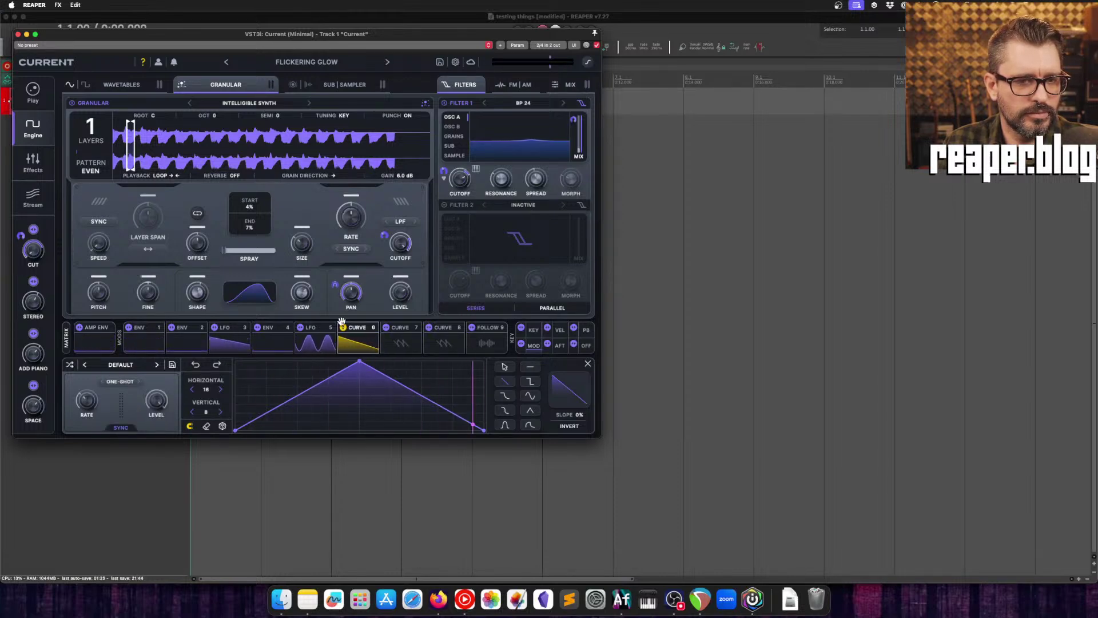
mouse_move(342, 327)
left_mouse_down()
mouse_move(352, 293)
mouse_move(397, 295)
left_mouse_up()
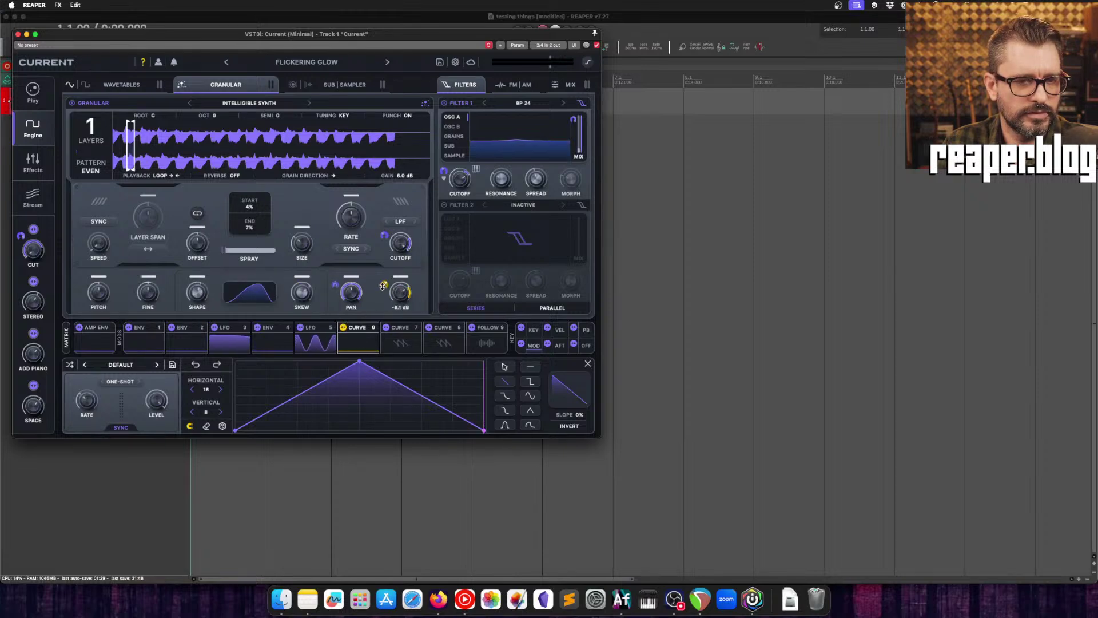
mouse_move(384, 286)
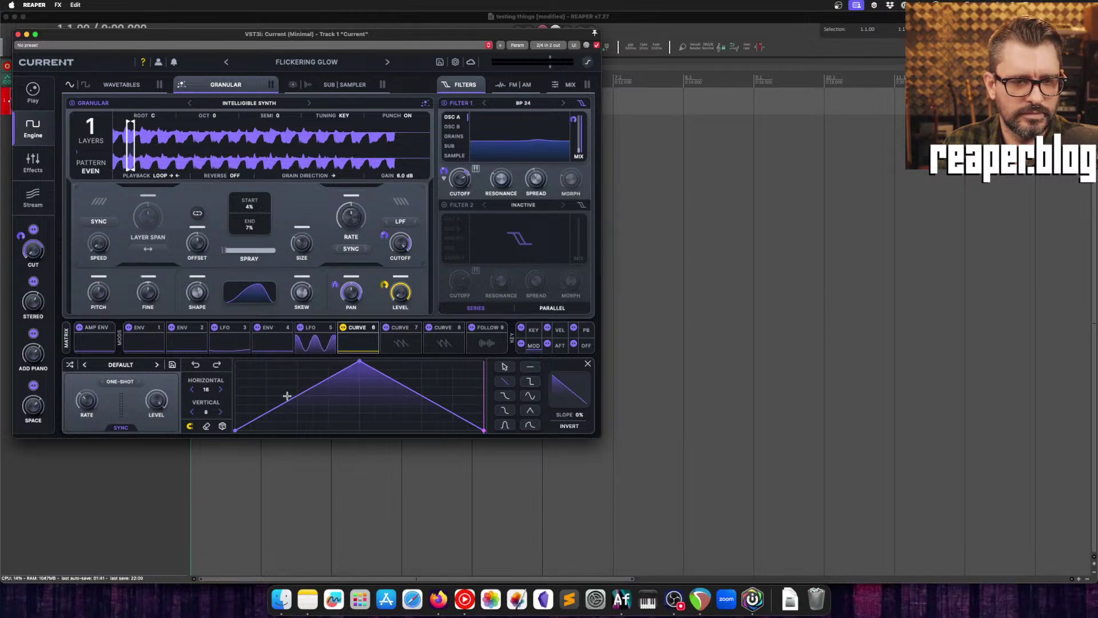
Reshape Curve 6 by drawing over it and randomizing its shape several times, and set its mode to Trigger.
left_click_drag(288, 396, 343, 430)
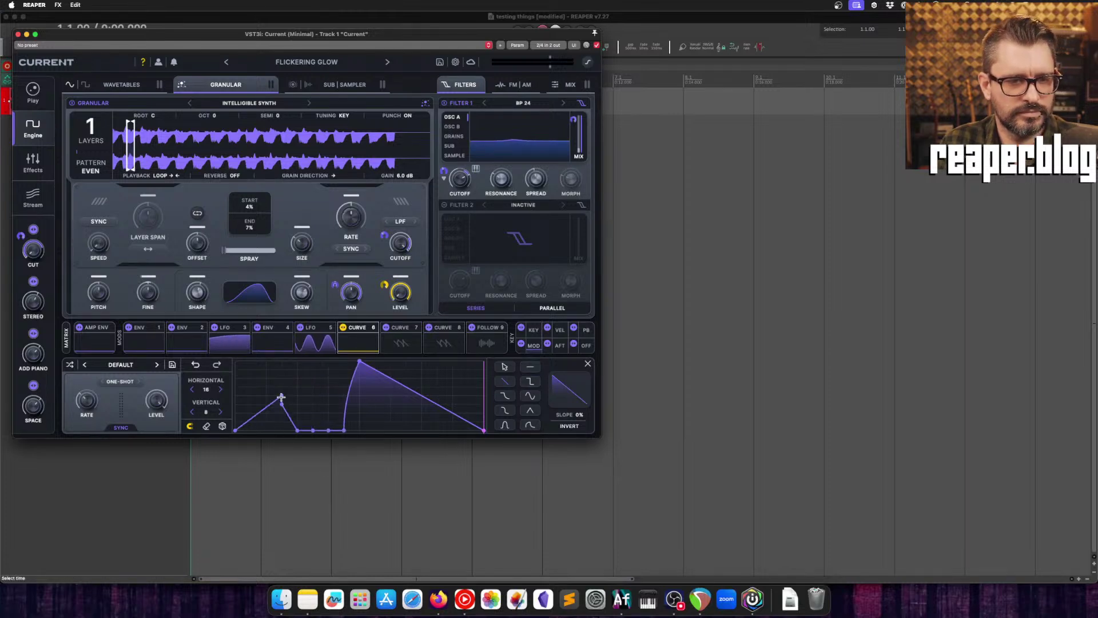
left_click(219, 425)
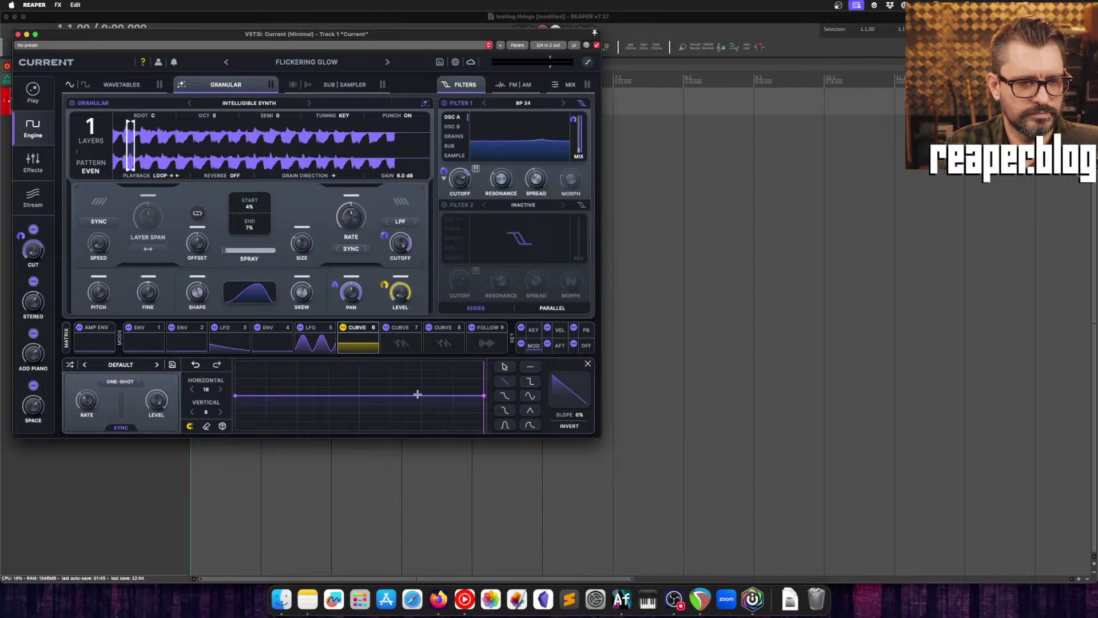
left_click(235, 426)
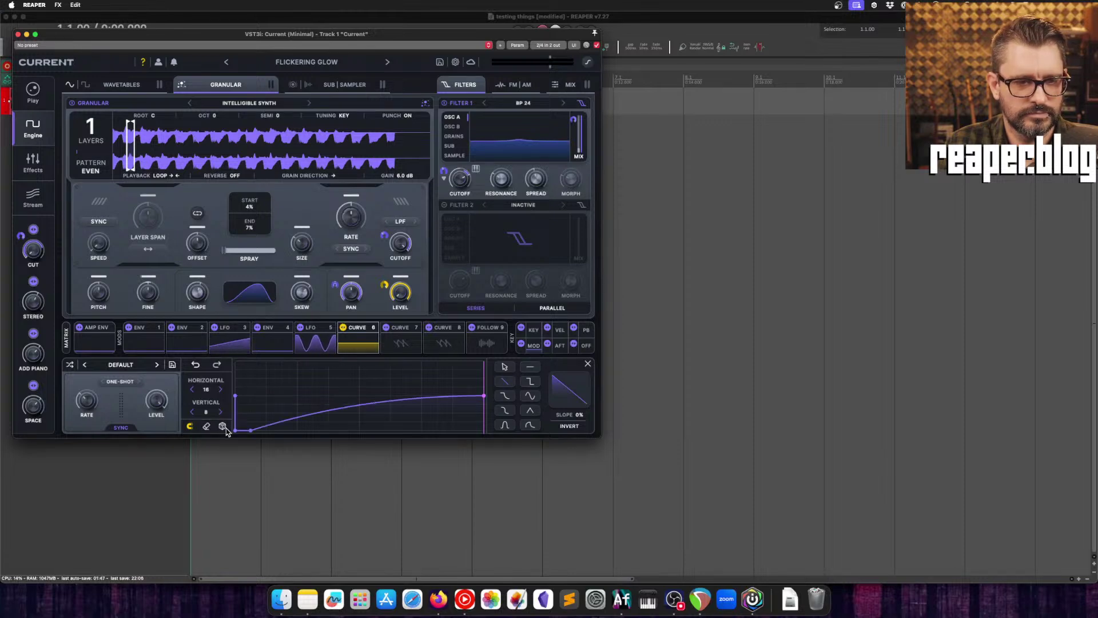
left_click(223, 426)
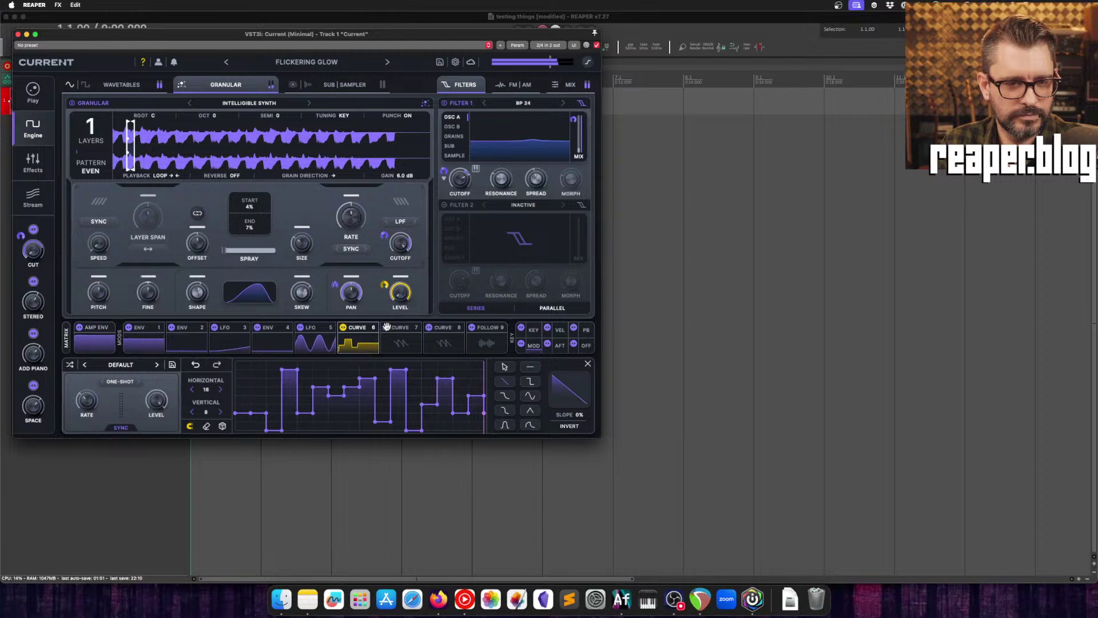
left_click(222, 427)
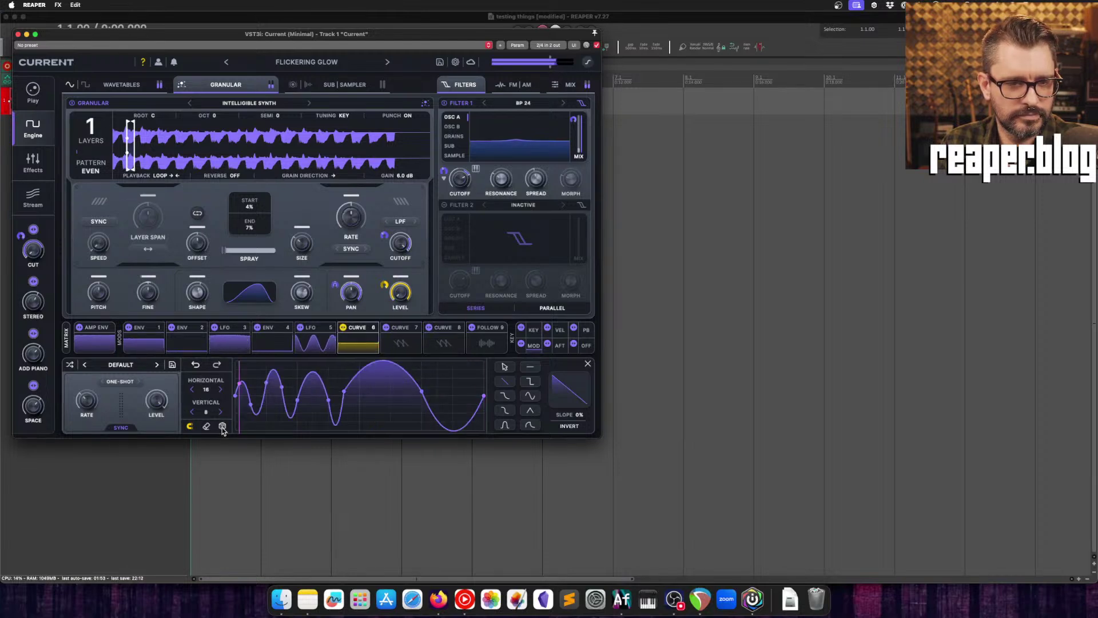
left_click(120, 382)
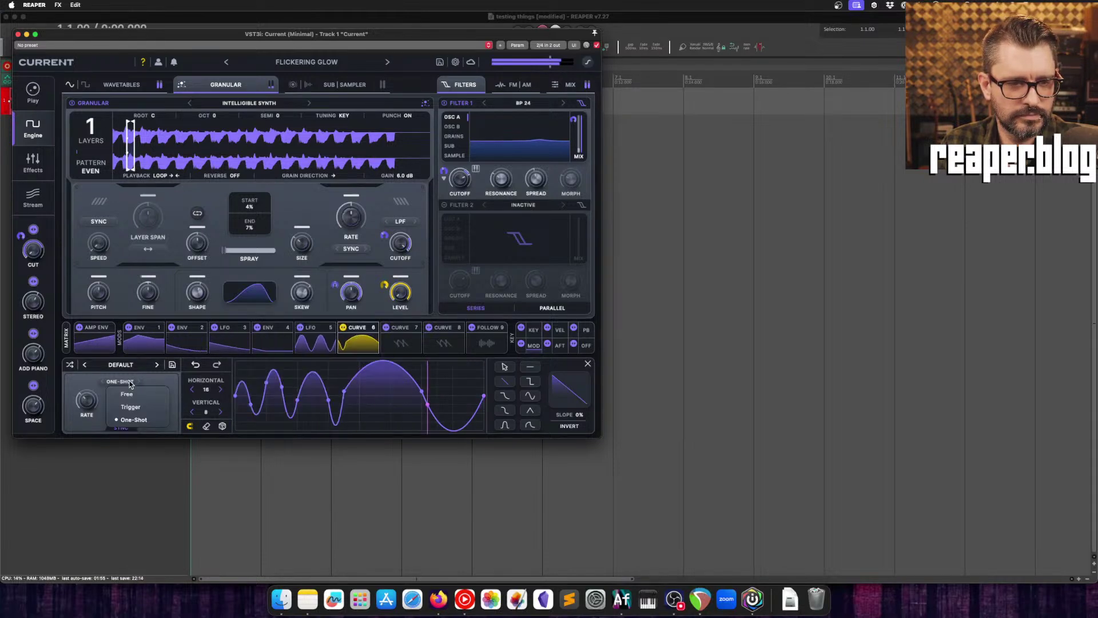
left_click(142, 408)
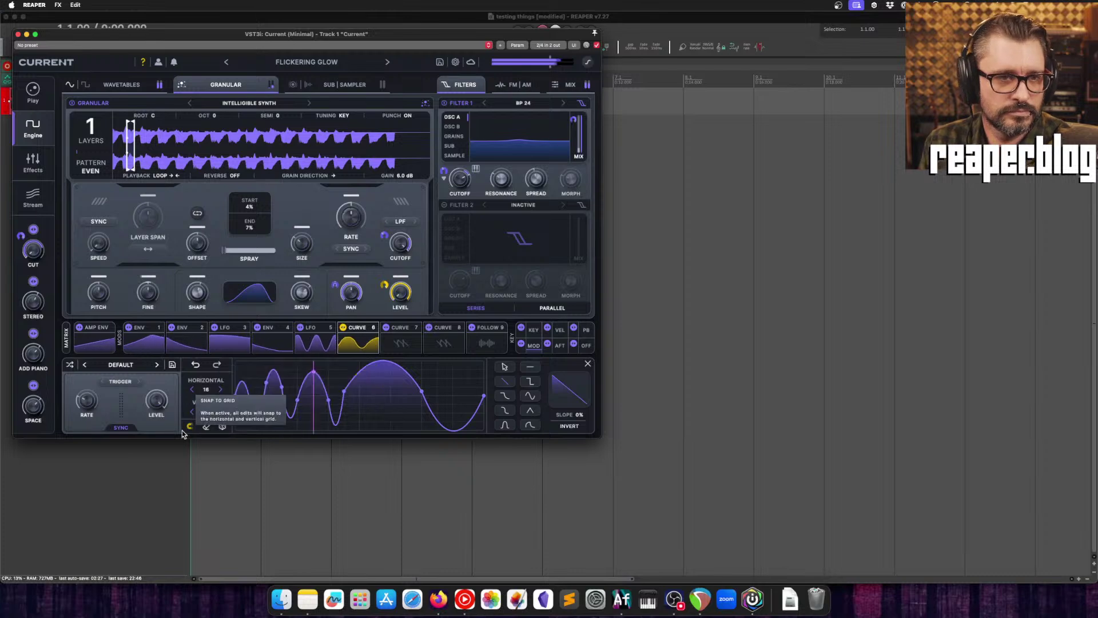
Browse the Revival Synths cloud presets, preview Chorus Melt and Polar Acid, and load Chorus Melt.
left_click(33, 198)
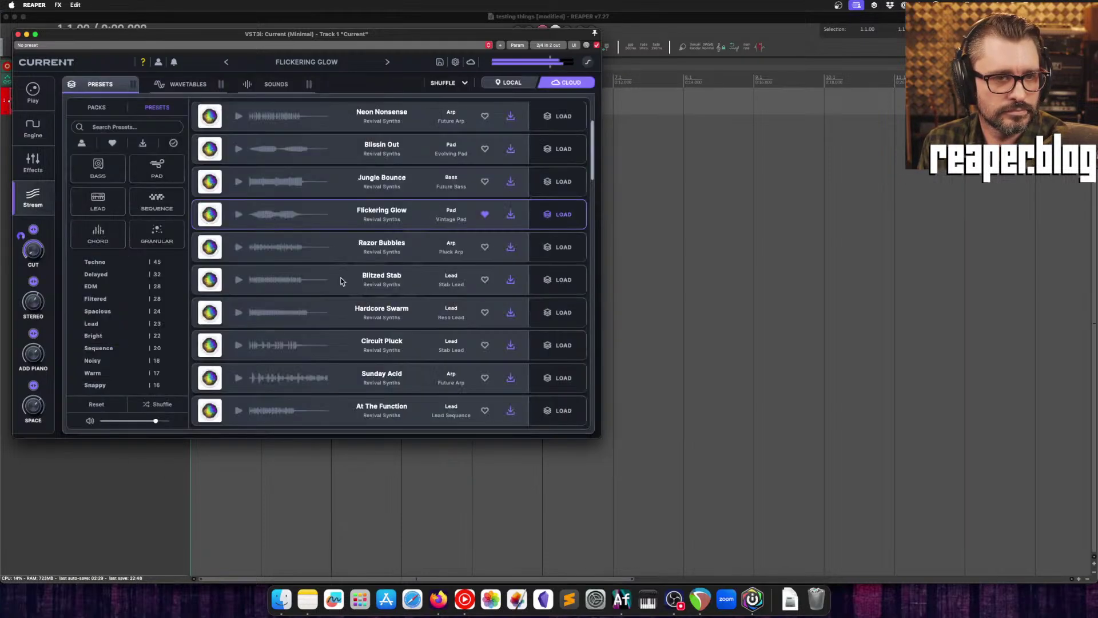
scroll(338, 352, "down", 5)
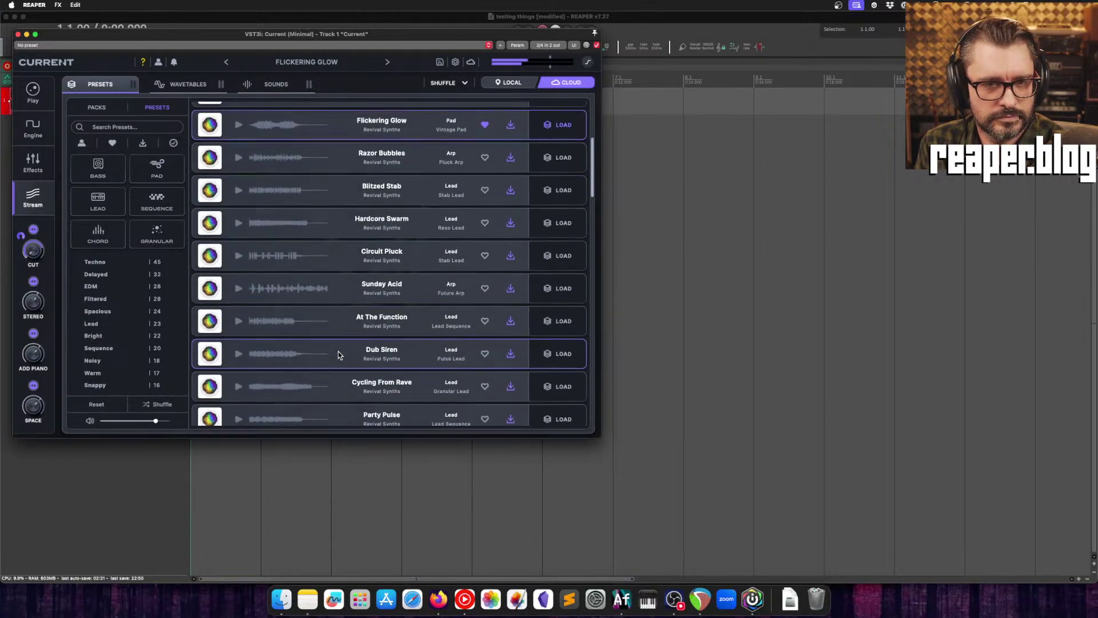
scroll(338, 354, "down", 15)
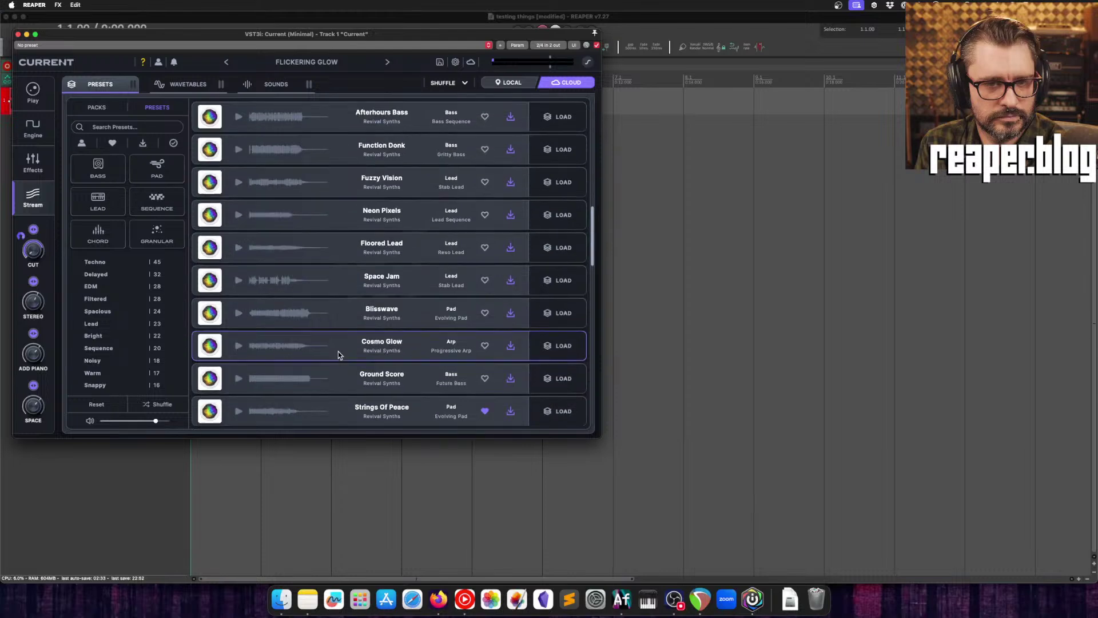
scroll(339, 355, "down", 3)
scroll(339, 356, "up", 2)
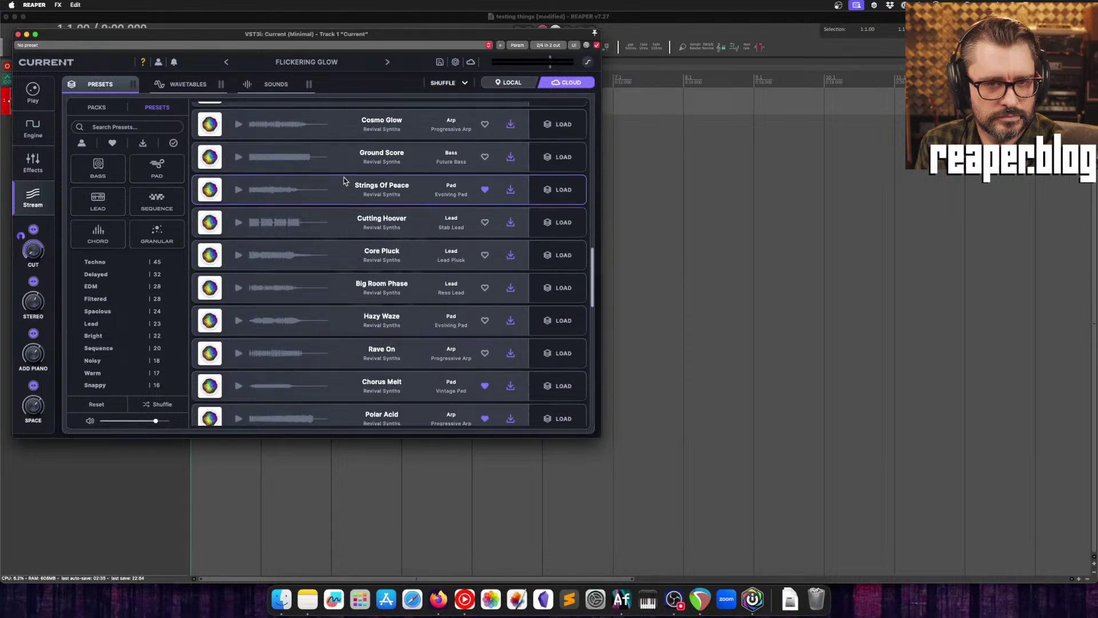
left_click(307, 390)
left_click(321, 418)
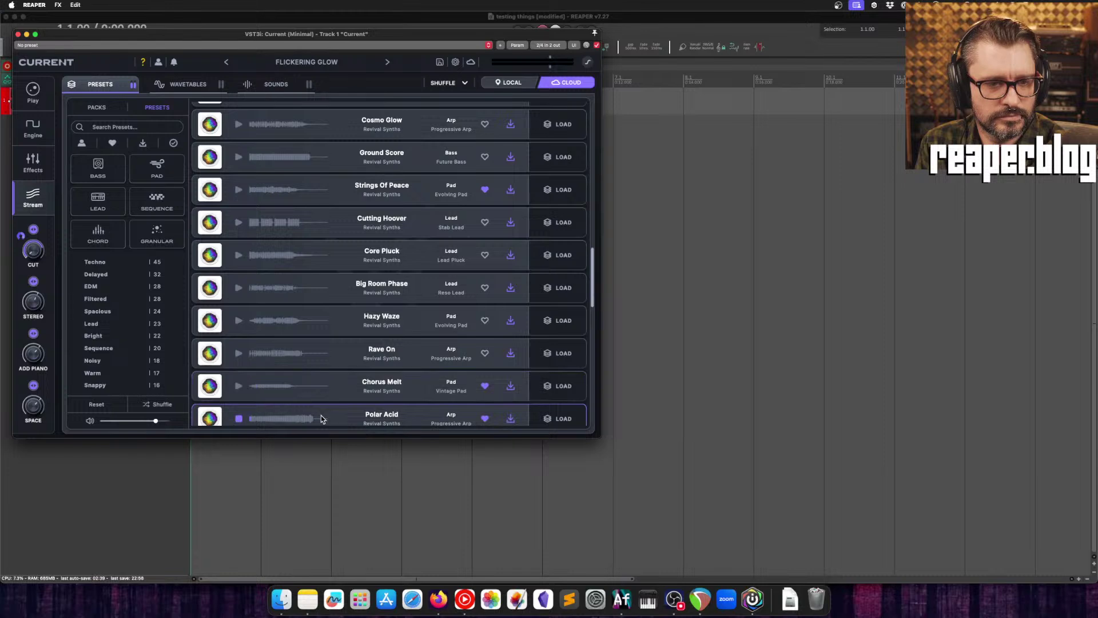
left_click(324, 395)
left_click(564, 387)
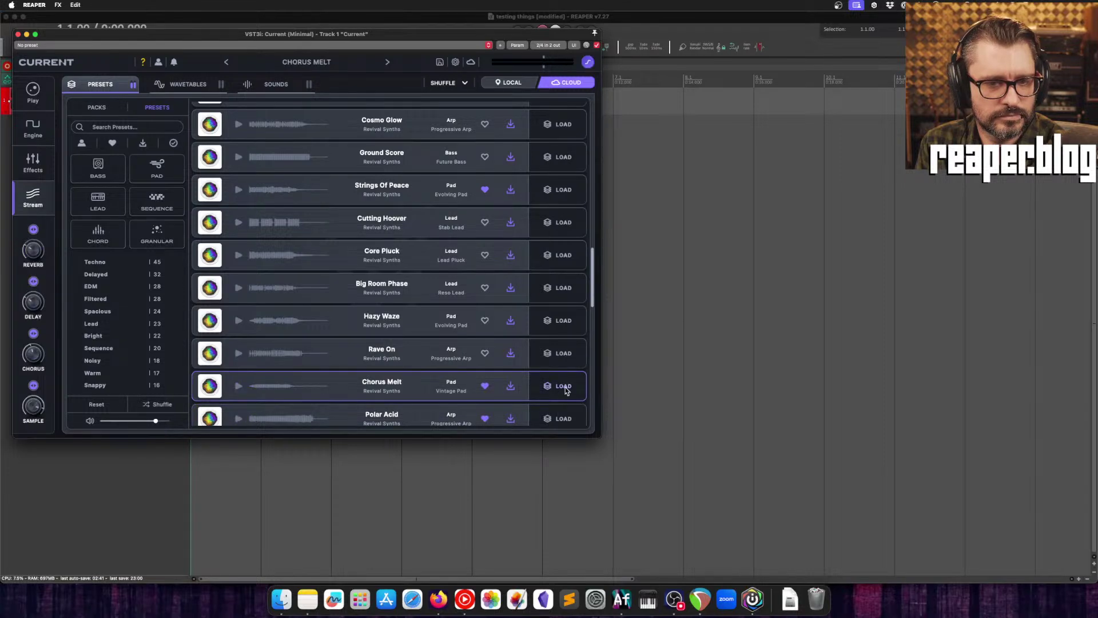
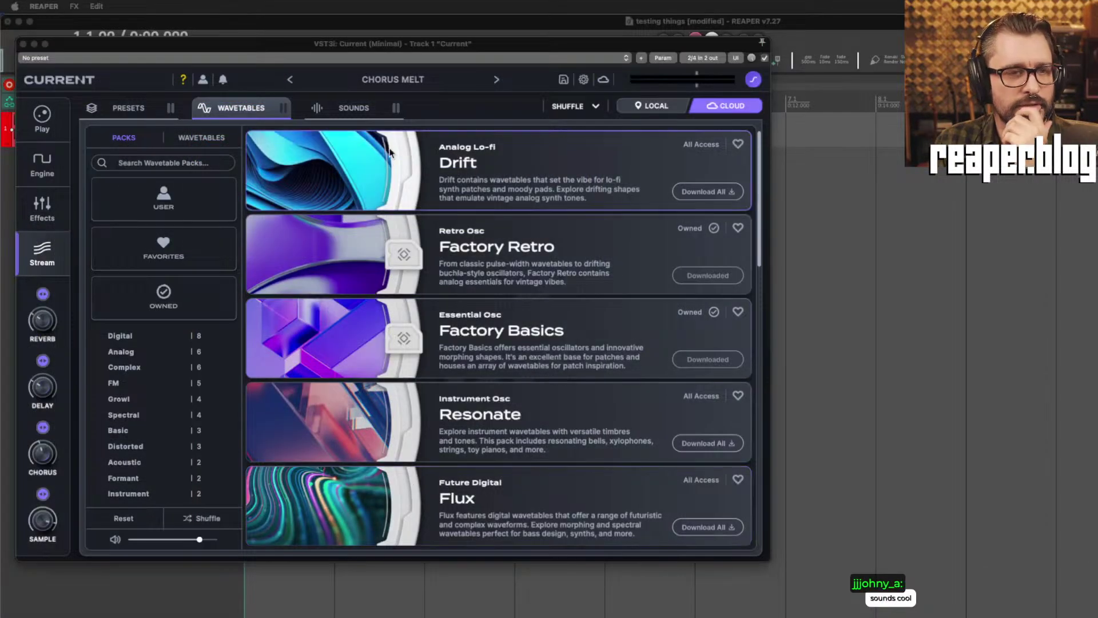
Review the loaded preset's wavetable and sampler sources in the synth engine, and solo the sampler in the mixer.
left_click(42, 166)
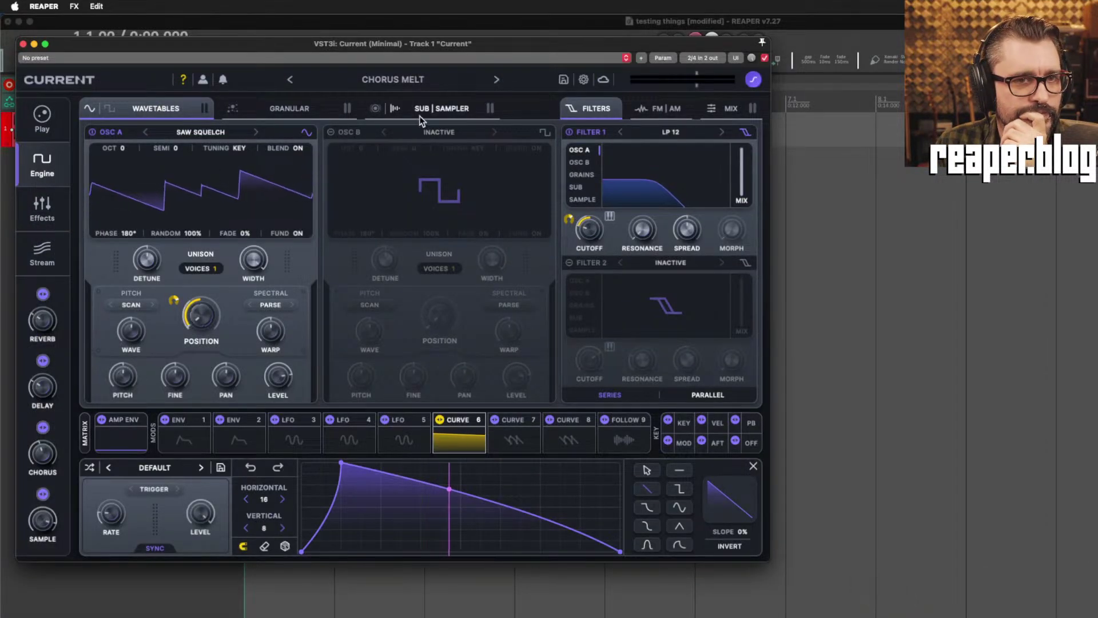
left_click(441, 109)
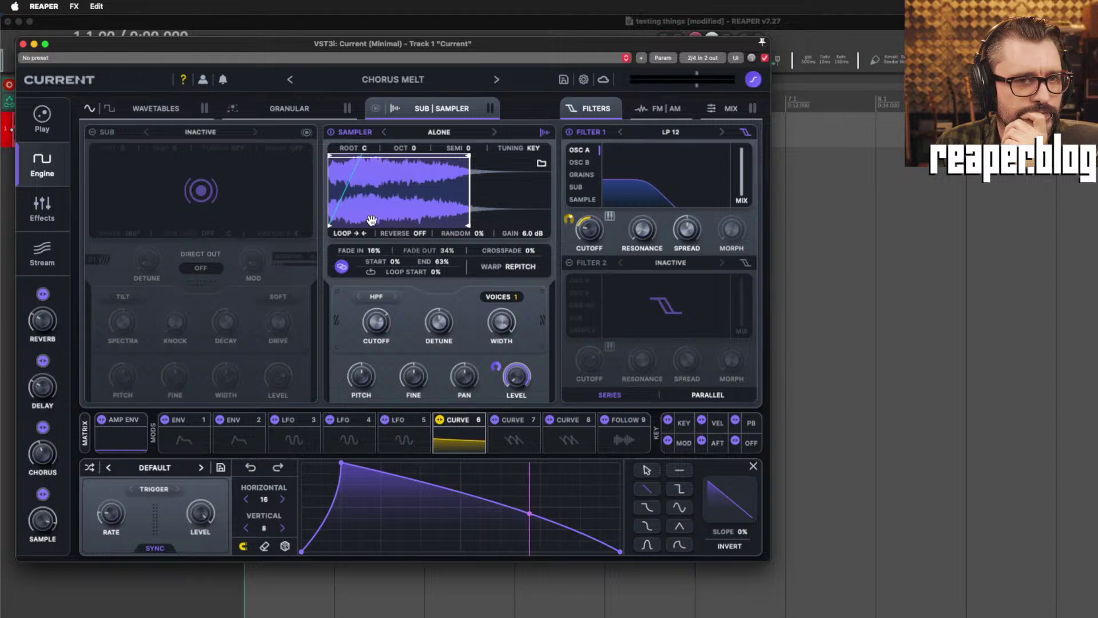
left_click(733, 109)
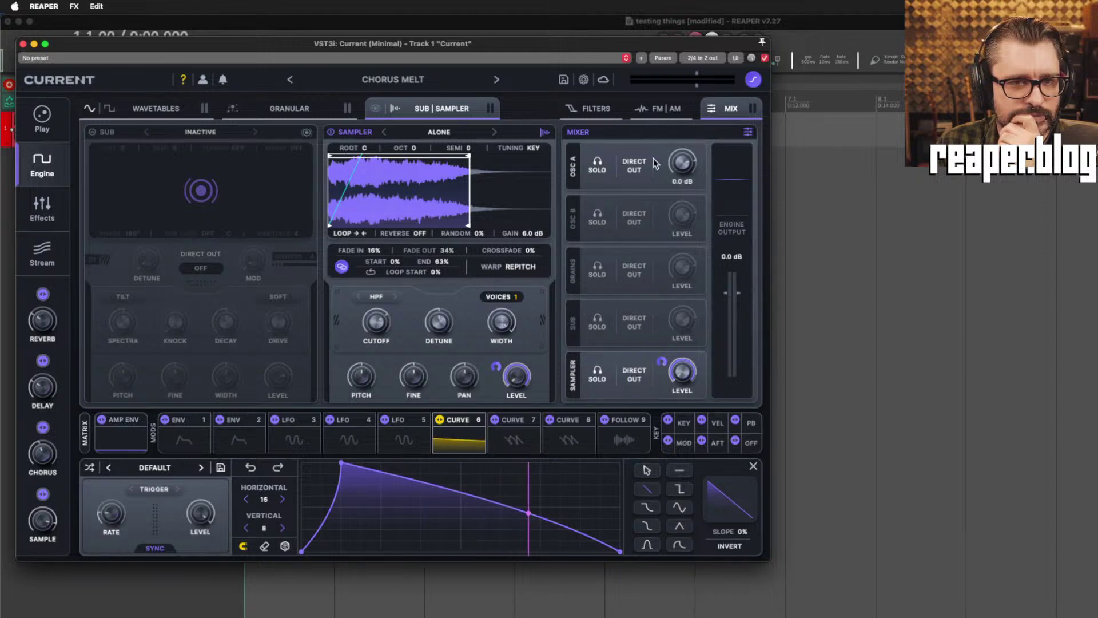
left_click(594, 378)
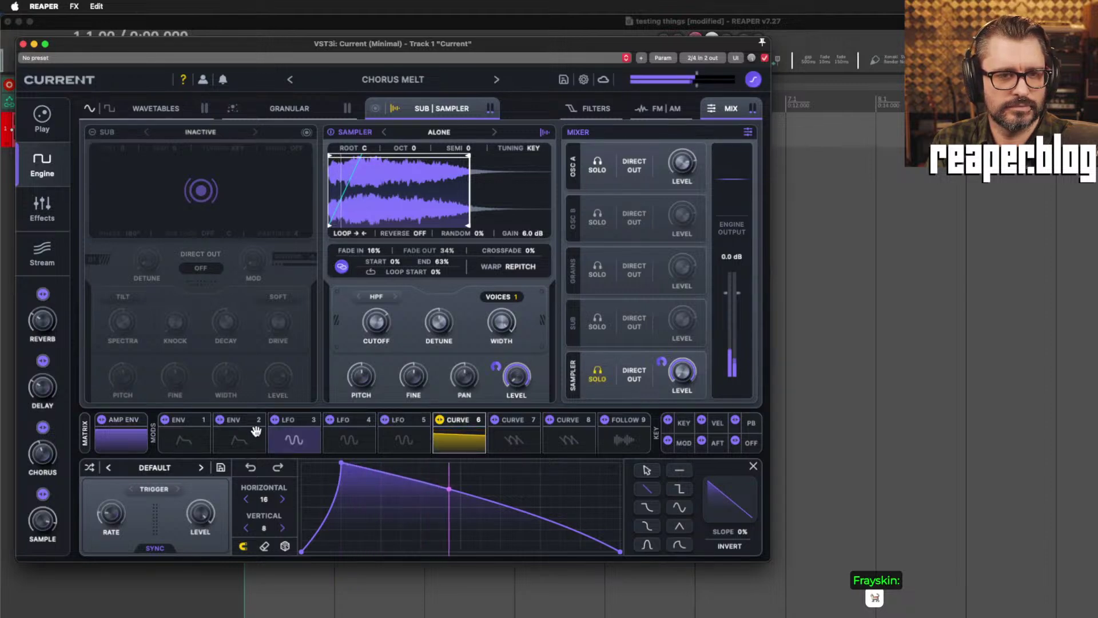
Check the amp envelope and lengthen the attack of Env 1 to about 2 s.
left_click(128, 437)
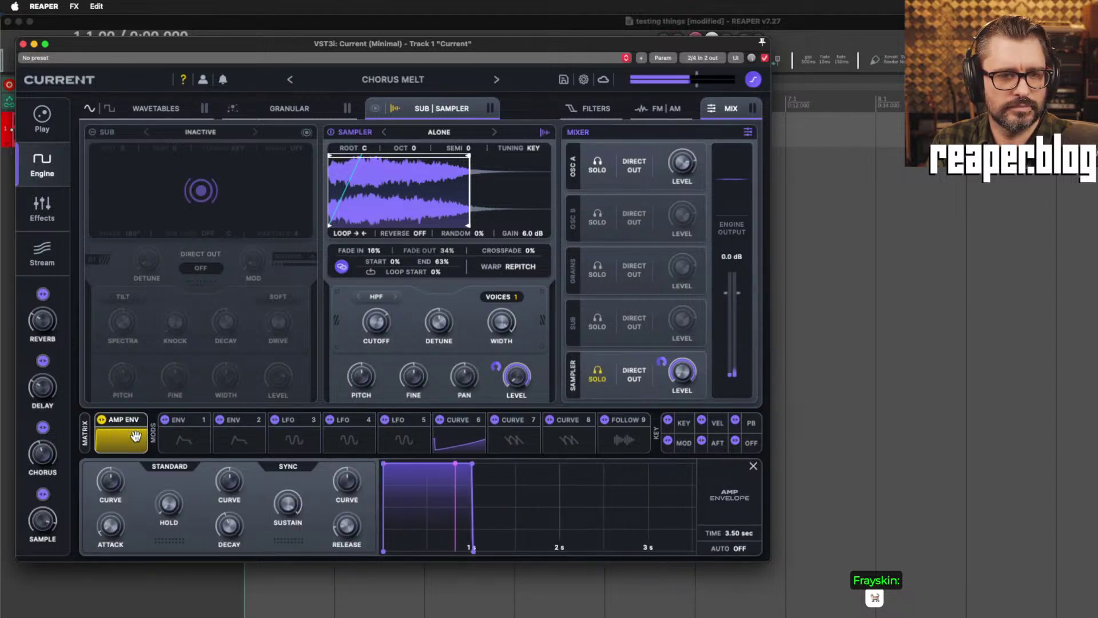
left_click_drag(384, 464, 212, 445)
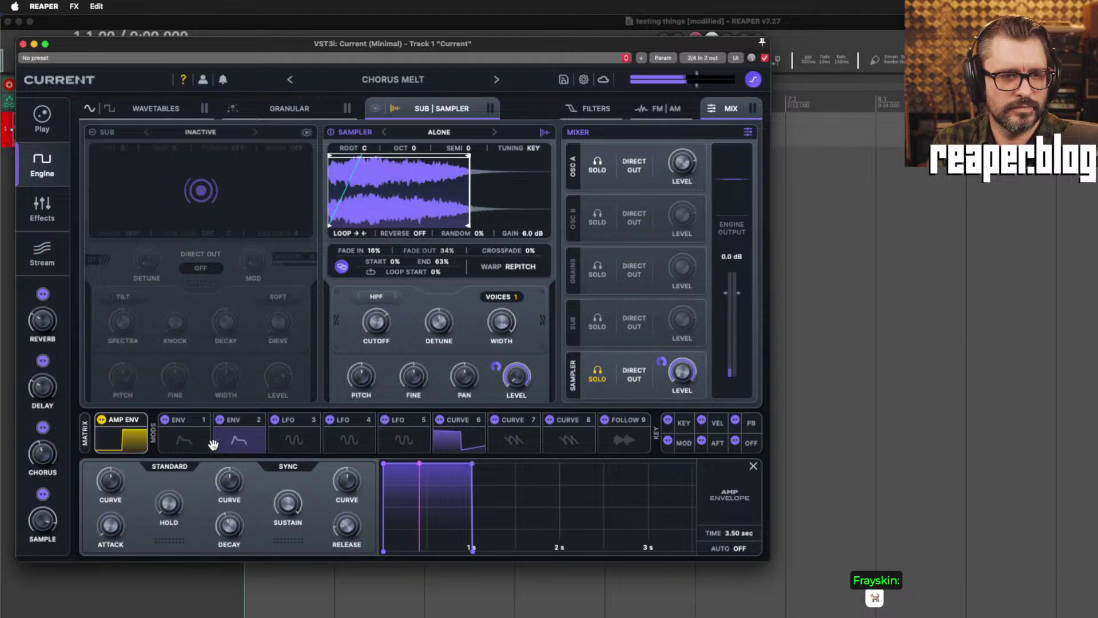
left_click(210, 443)
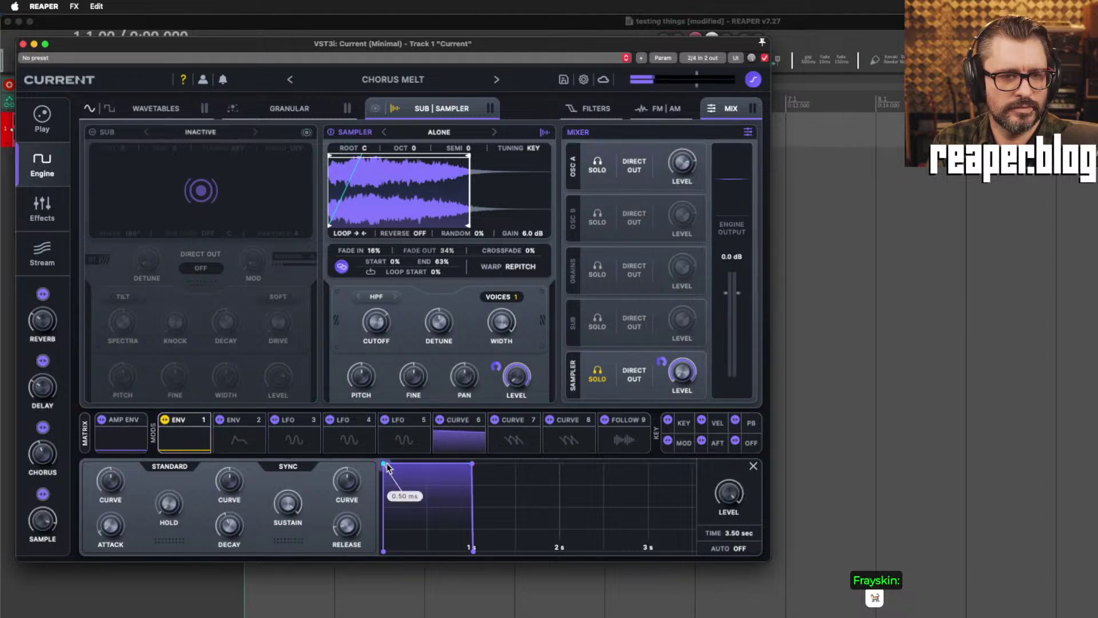
left_click_drag(386, 465, 564, 462)
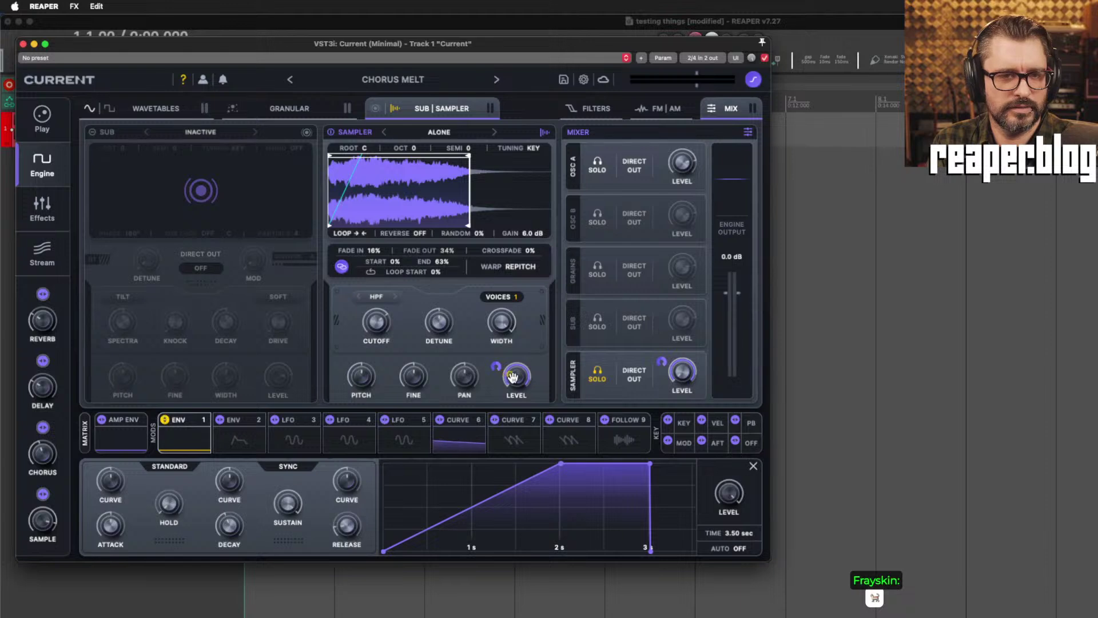
Assign Env 1 to modulate the sampler's Level, adjust the modulation depth, and unsolo the sampler.
left_click_drag(512, 376, 505, 225)
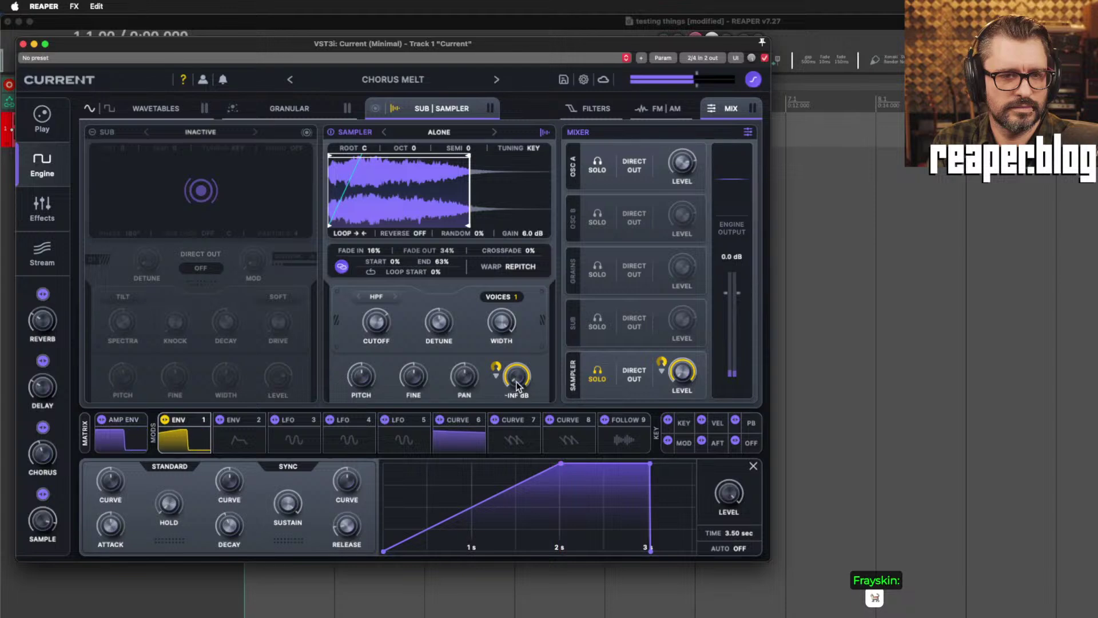
left_click_drag(496, 366, 497, 372)
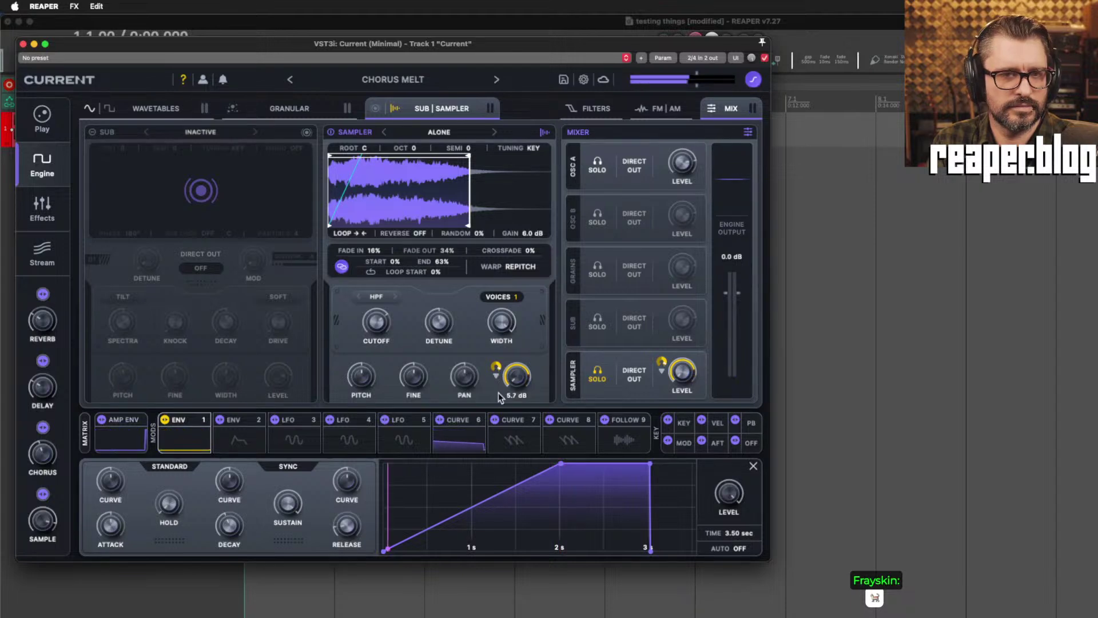
left_click(597, 375)
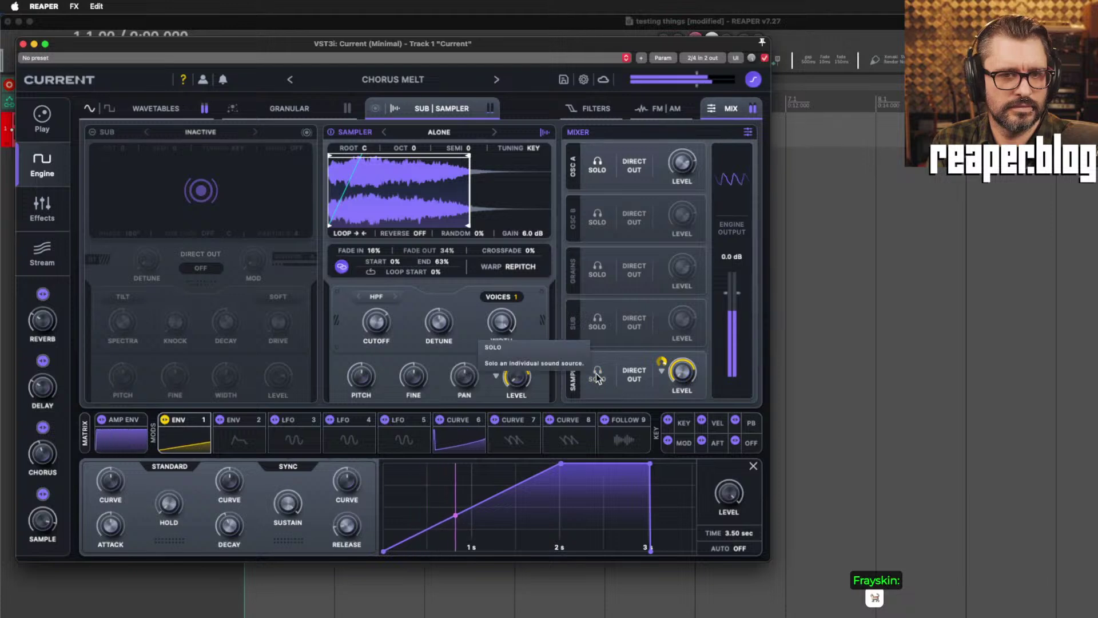
Bend Env 1's attack into a slow-starting curve and select Macro 4 among the sampler Level's modulators.
left_click_drag(486, 506, 513, 540)
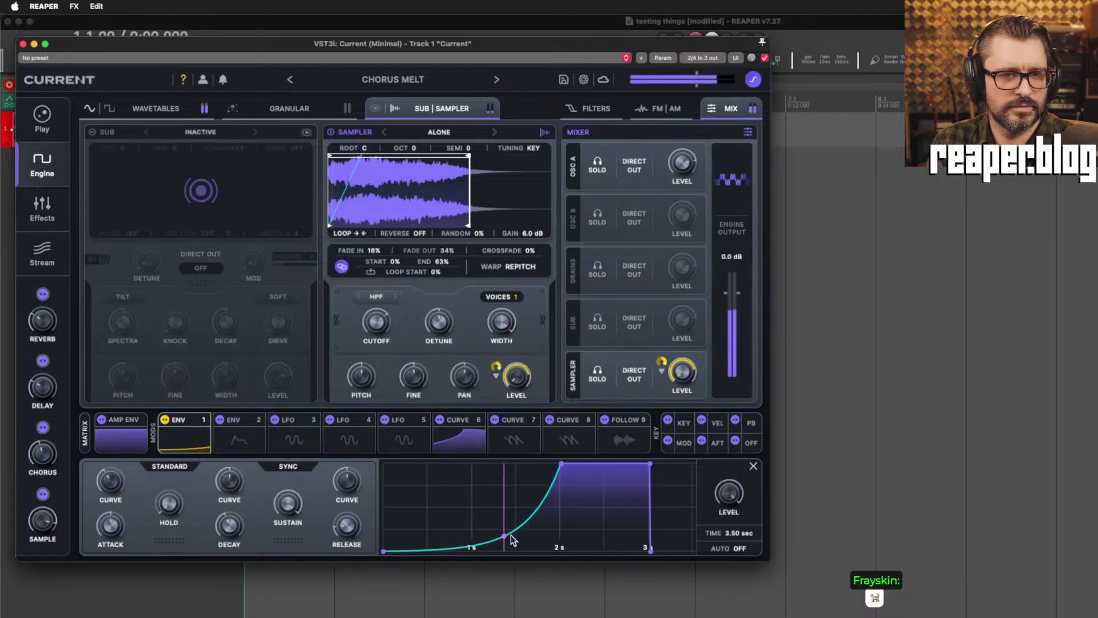
right_click(494, 381)
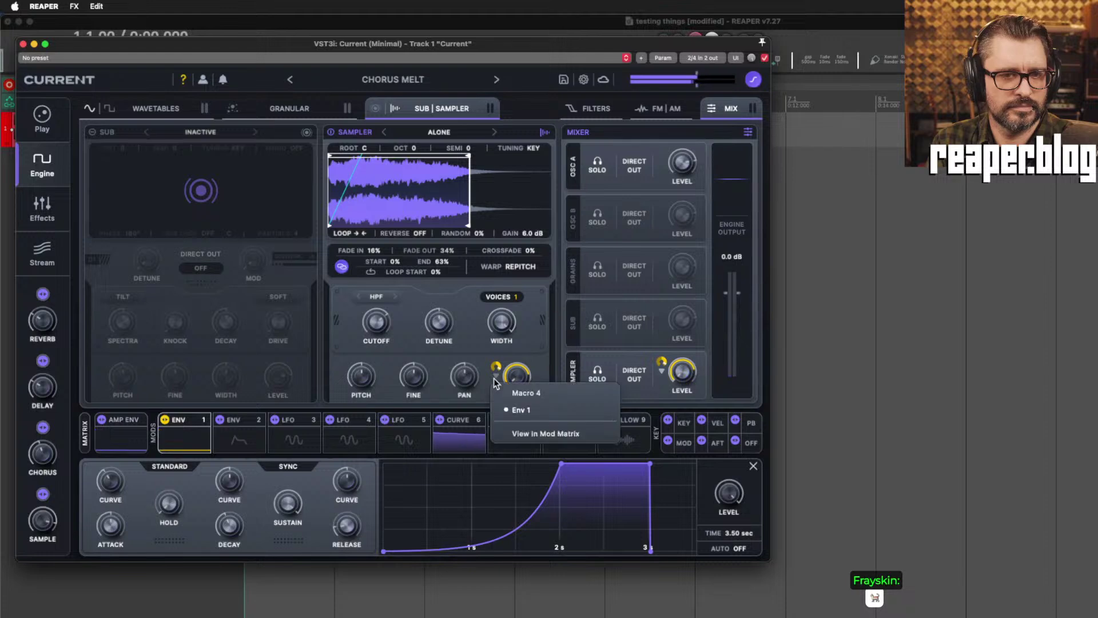
left_click(505, 394)
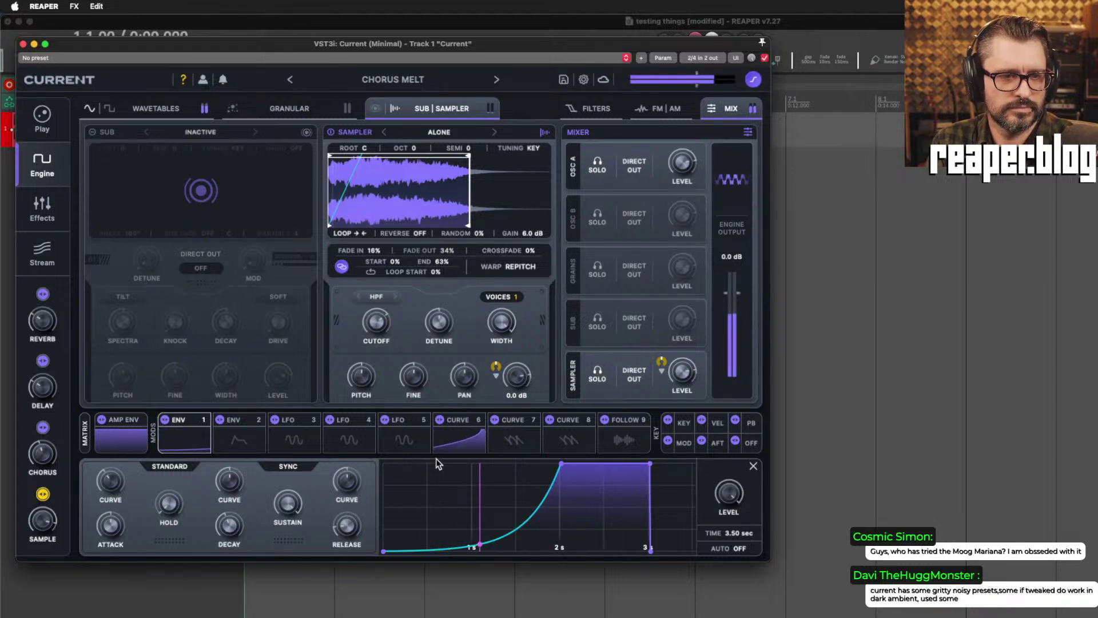
mouse_move(88, 542)
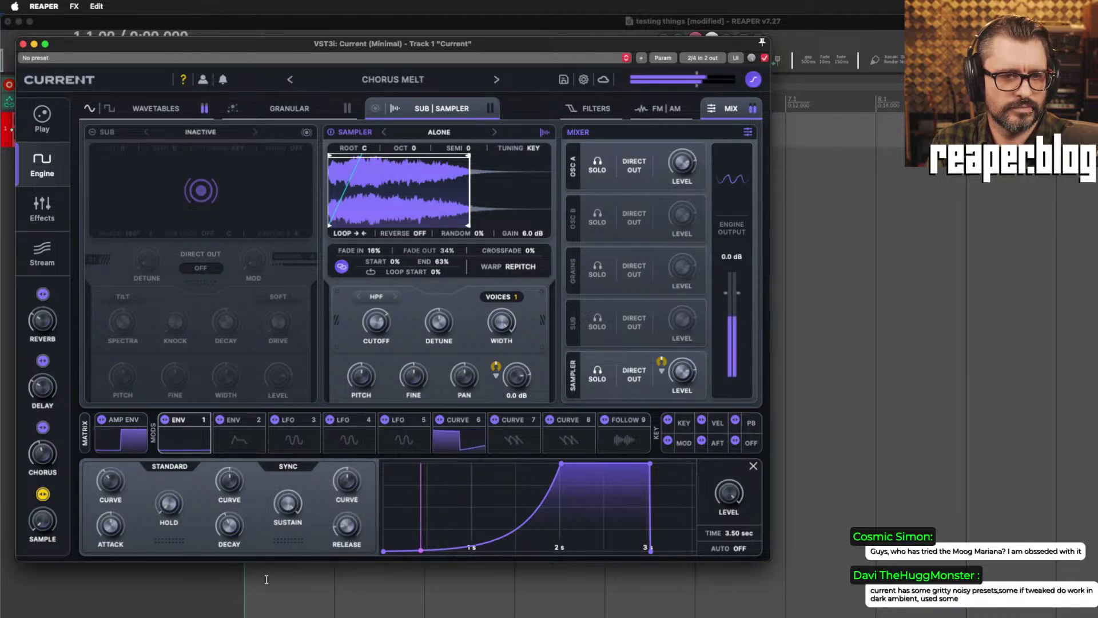
mouse_move(301, 496)
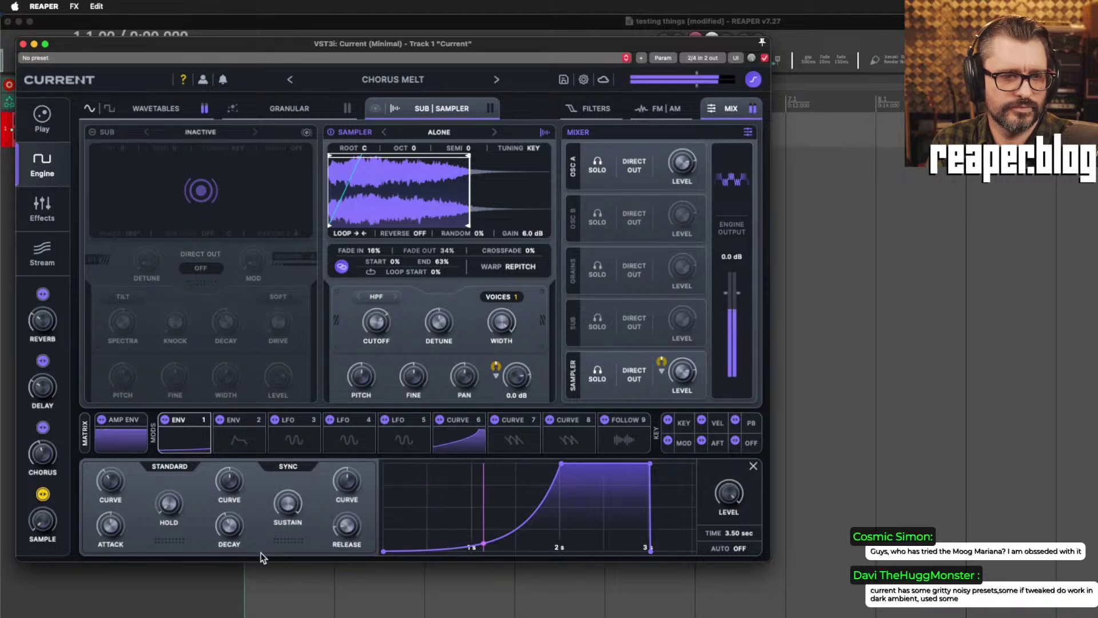
Lengthen Env 1's attack to about 3 s and select Env 1 among the sampler Level's modulators, leaving the sampler unsoloed.
left_click_drag(561, 463, 653, 463)
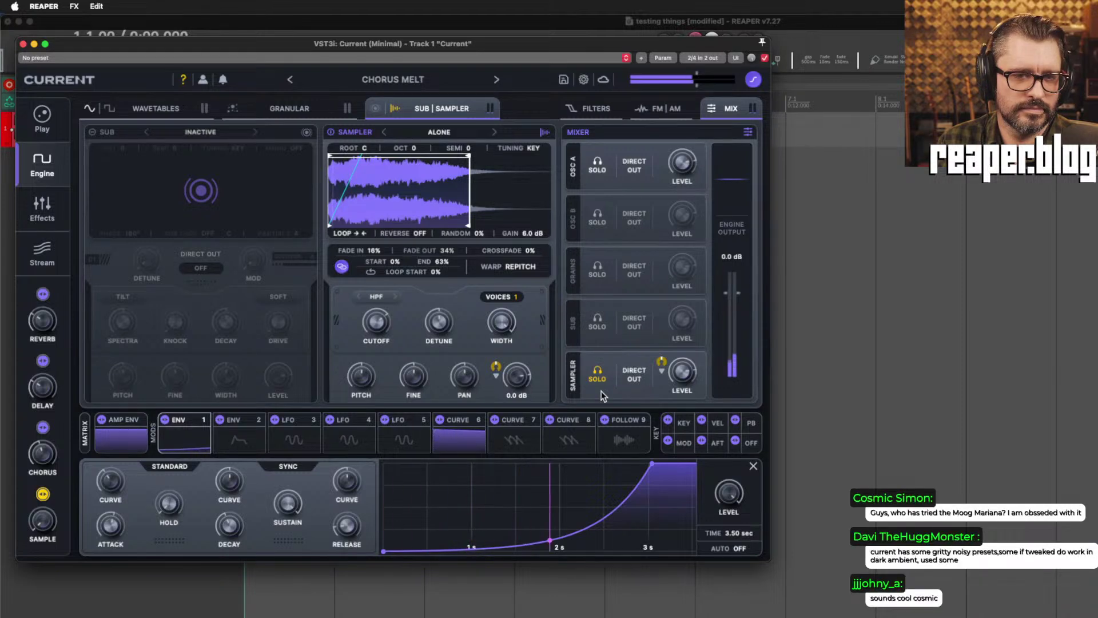
left_click(661, 372)
left_click(678, 404)
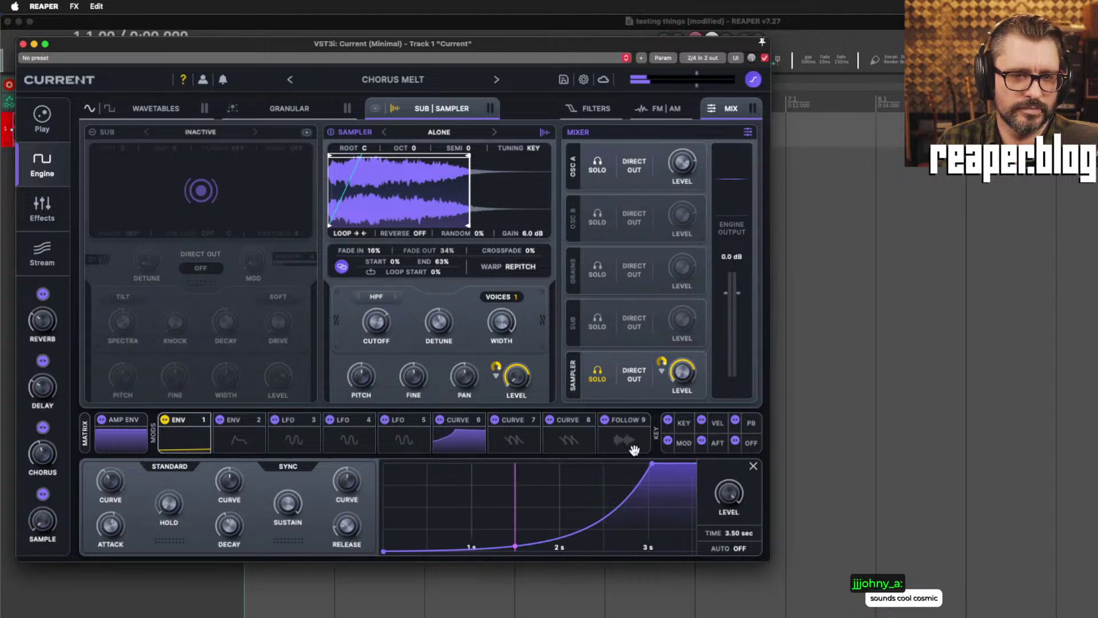
left_click(600, 377)
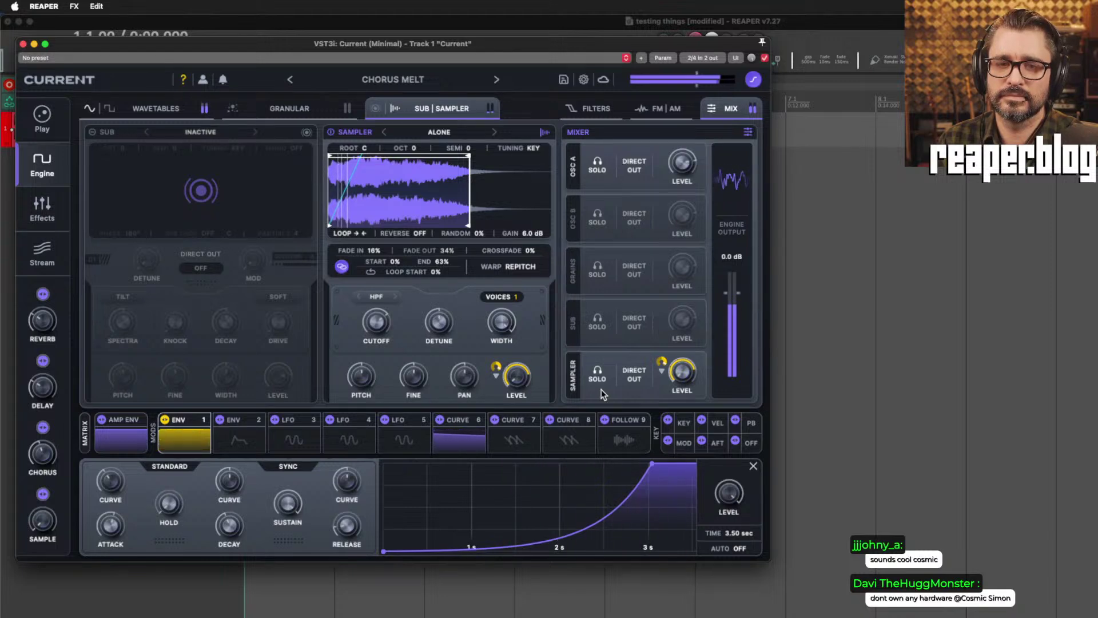
Try Env 1 attack times of 2.50 s and zero, and settle on about 2 s.
left_click_drag(651, 463, 603, 464)
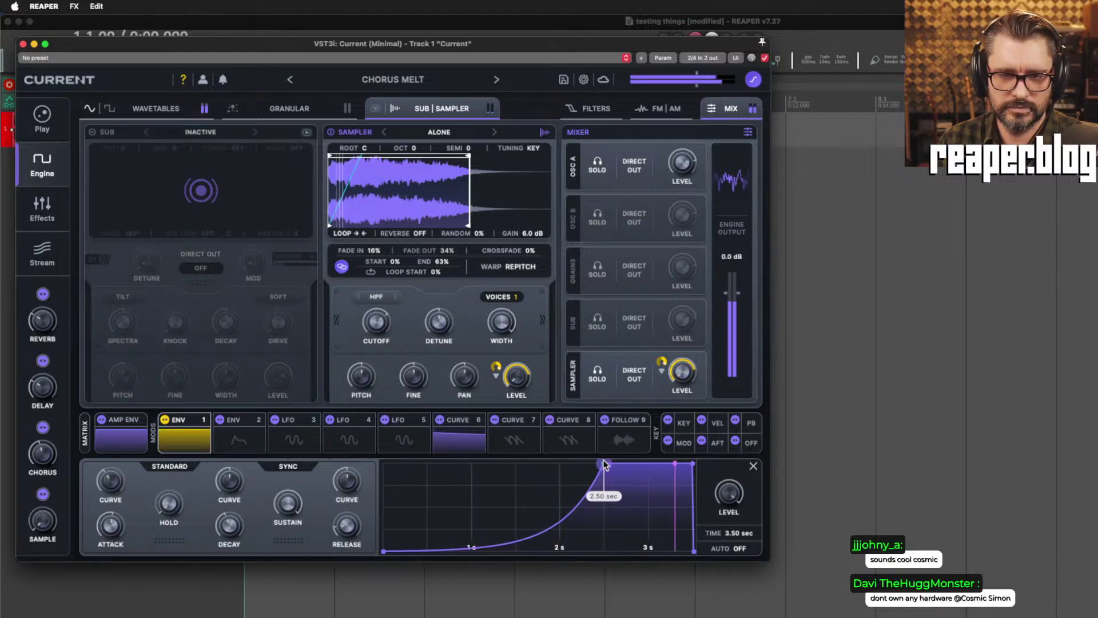
left_click_drag(605, 464, 385, 461)
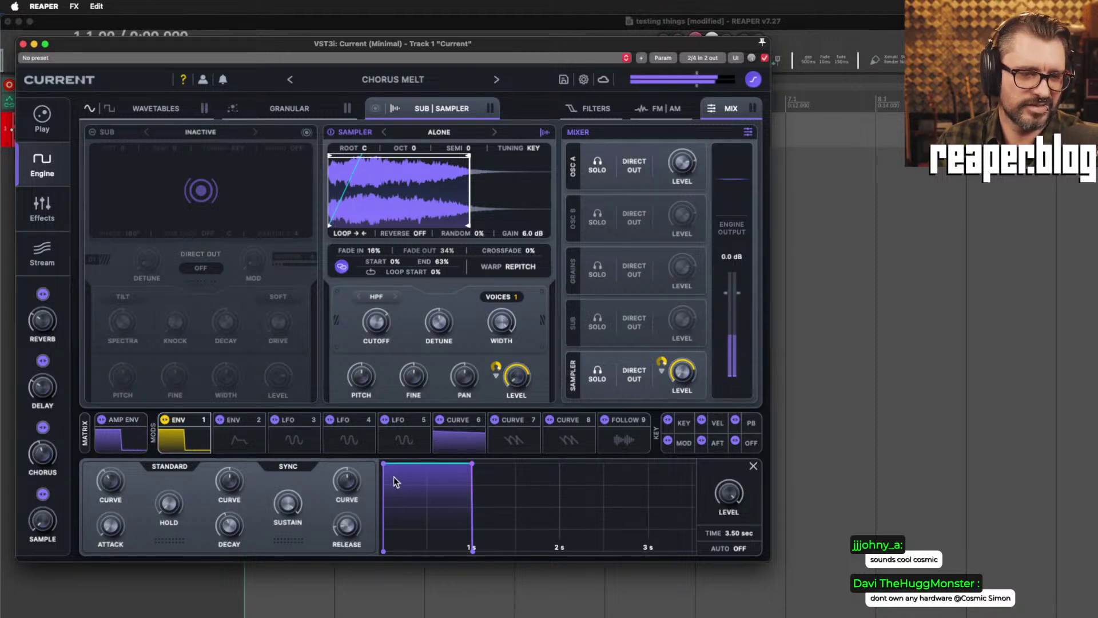
left_click_drag(383, 463, 562, 451)
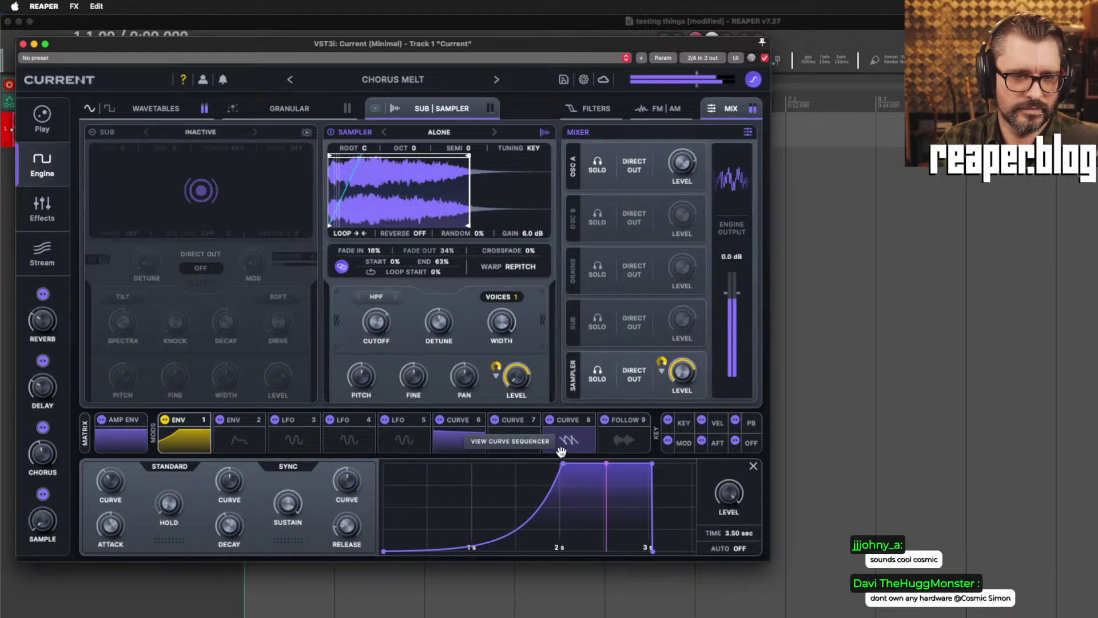
Adjust the sampler's level in the engine mixer and bring up the filters section.
mouse_move(563, 466)
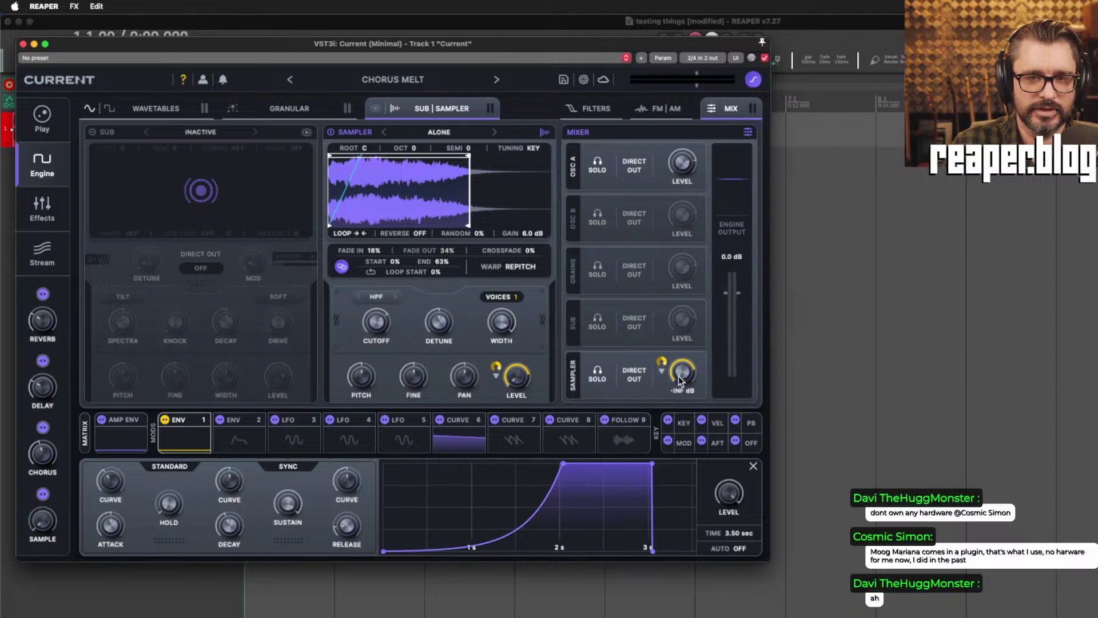
left_click_drag(679, 376, 699, 308)
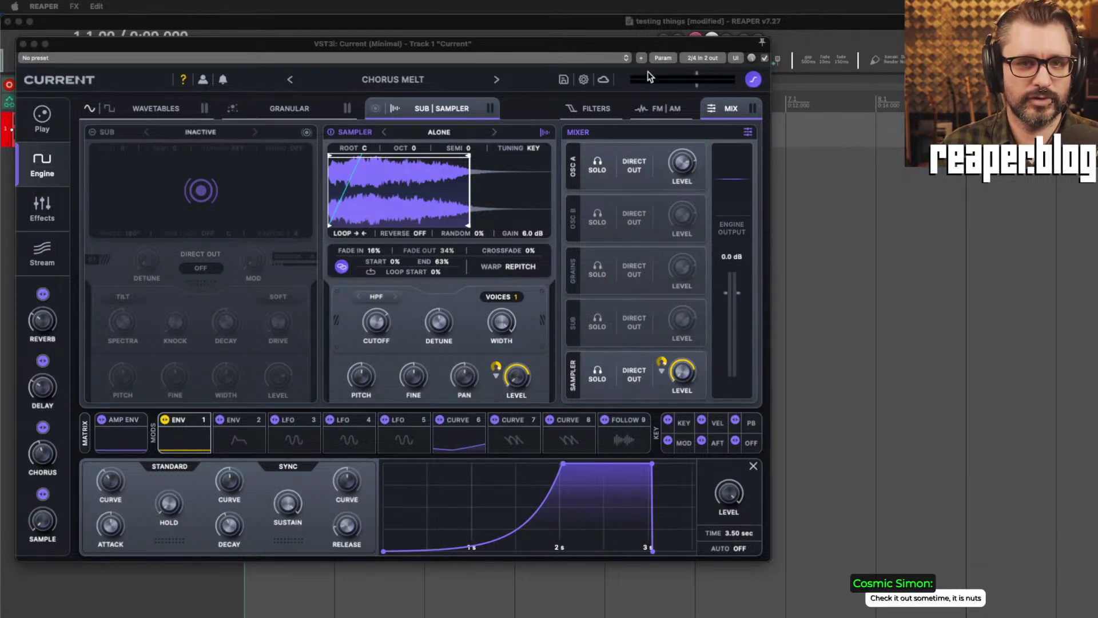
left_click(609, 109)
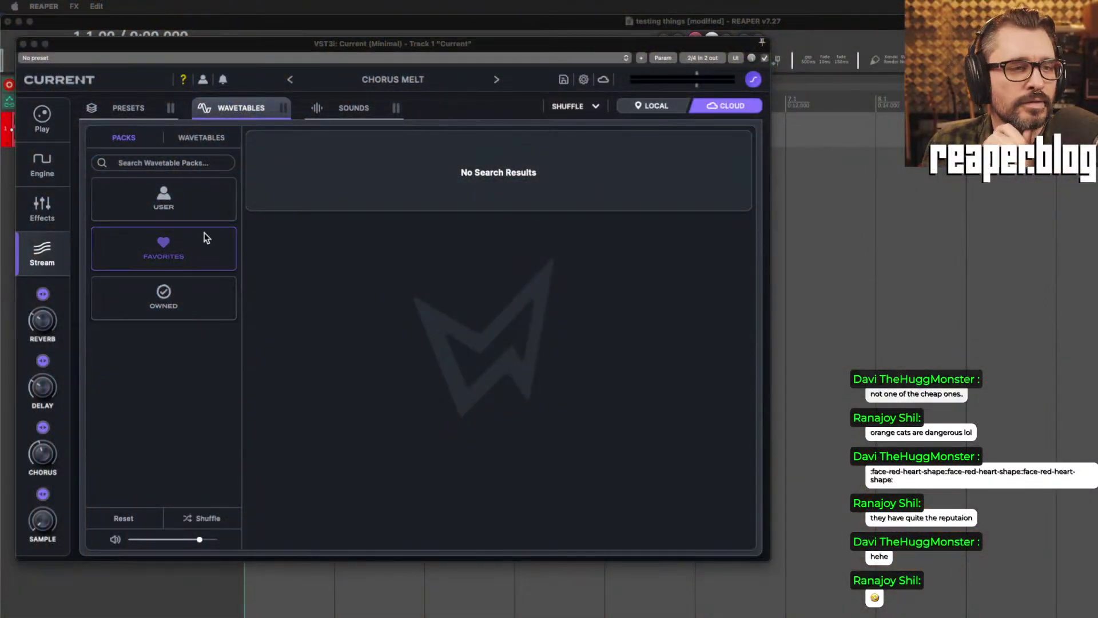
Limit the cloud preset library to favorites and go to the end of the list.
left_click(157, 112)
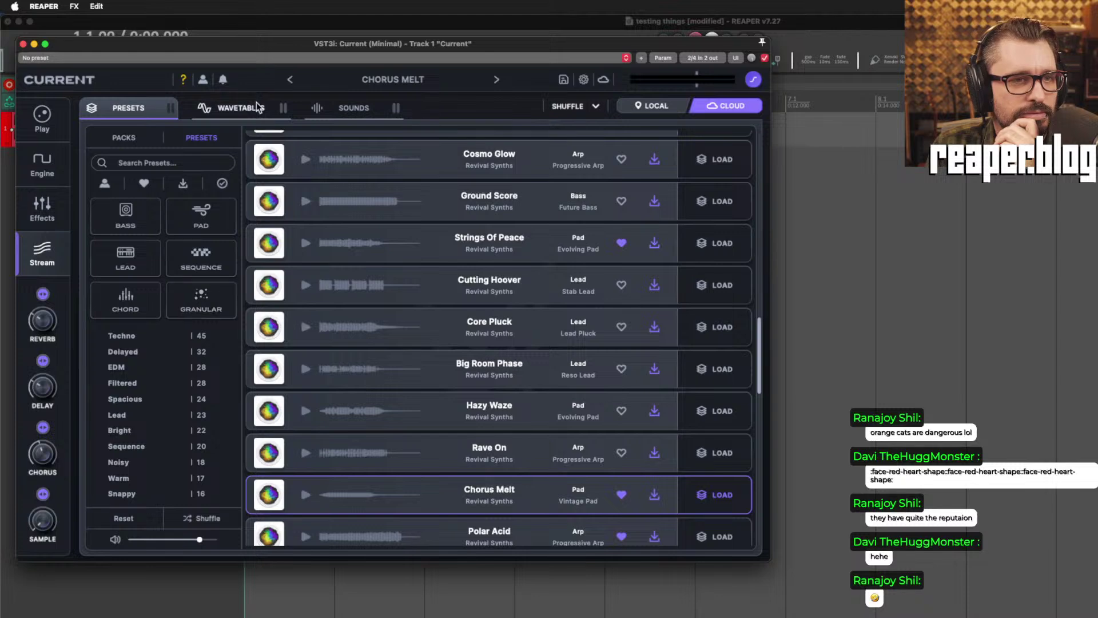
left_click(257, 107)
left_click(137, 108)
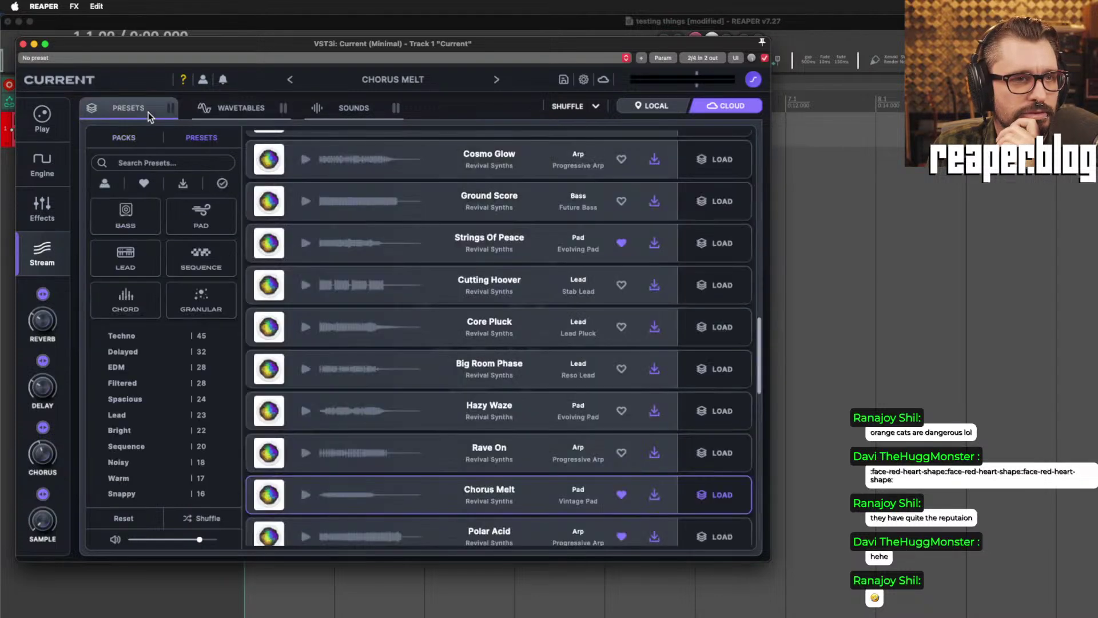
left_click(145, 183)
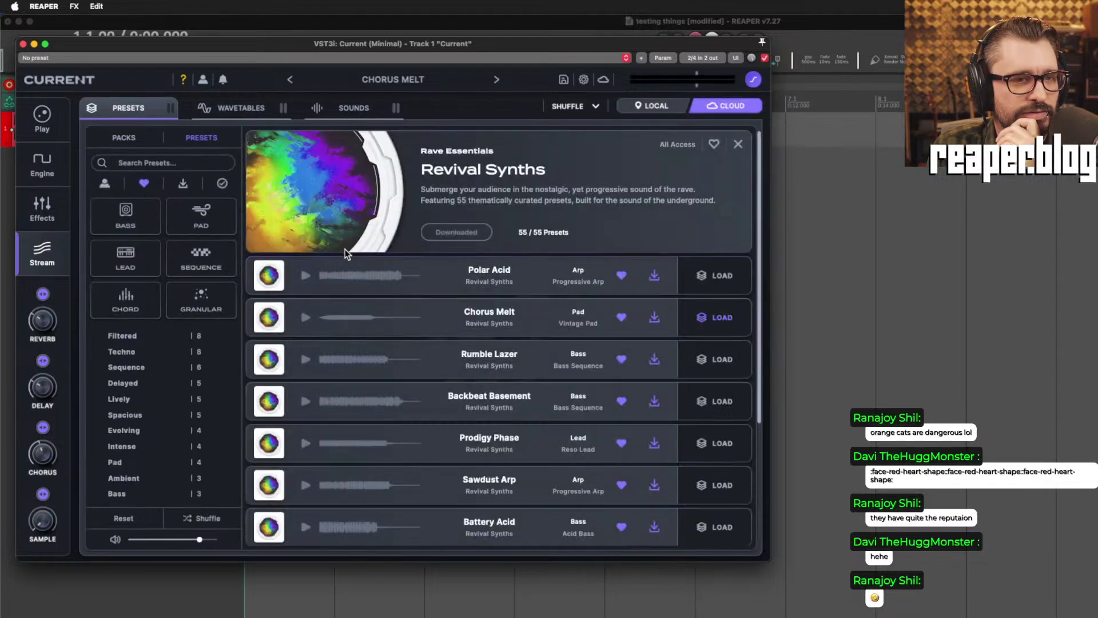
scroll(472, 466, "down", 3)
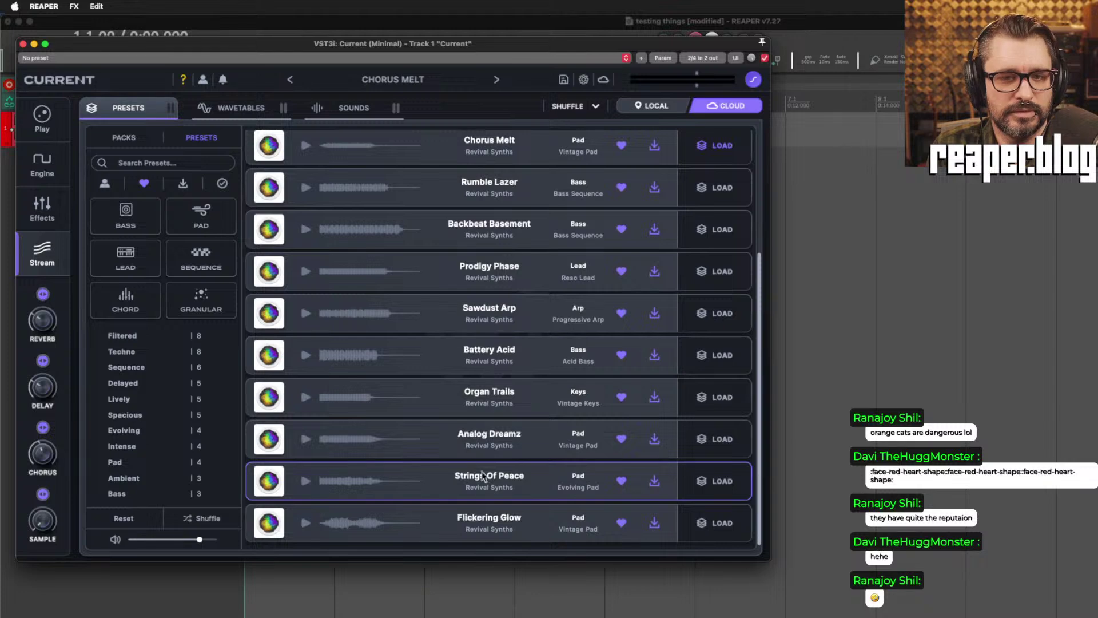
Preview the favorite presets from Analog Dreamz up to Backbeat Basement and load Prodigy Phase.
left_click(465, 436)
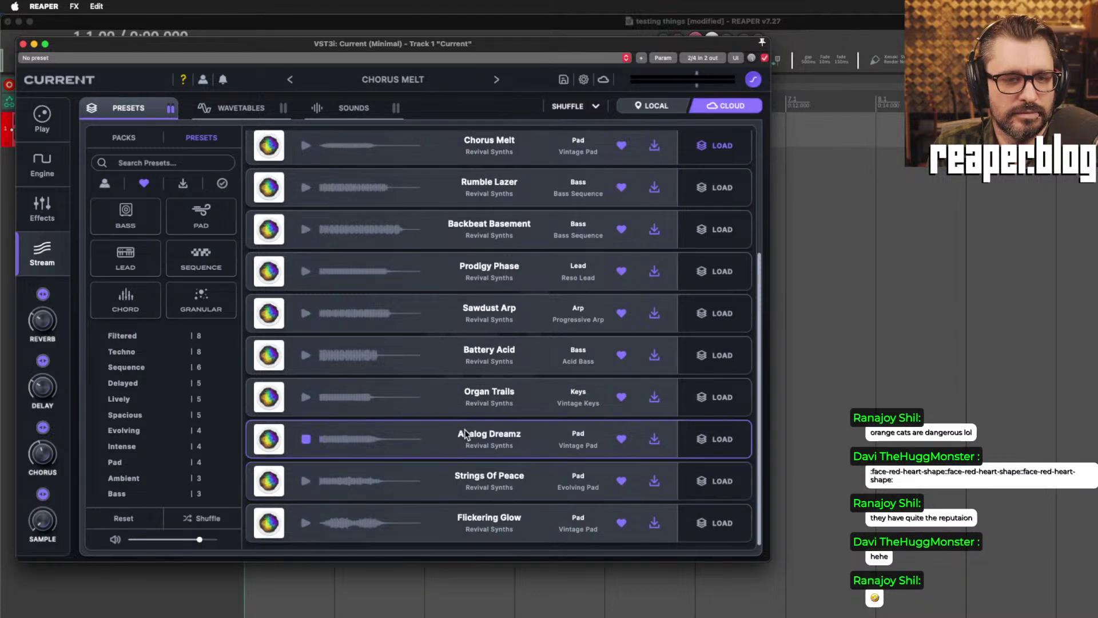
left_click(461, 395)
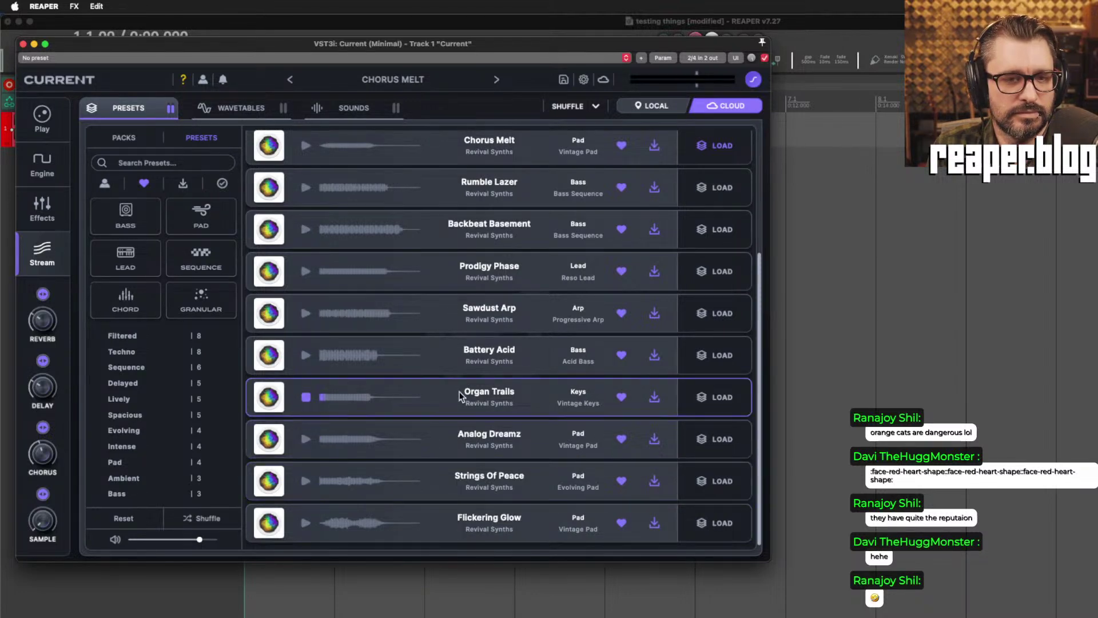
left_click(458, 358)
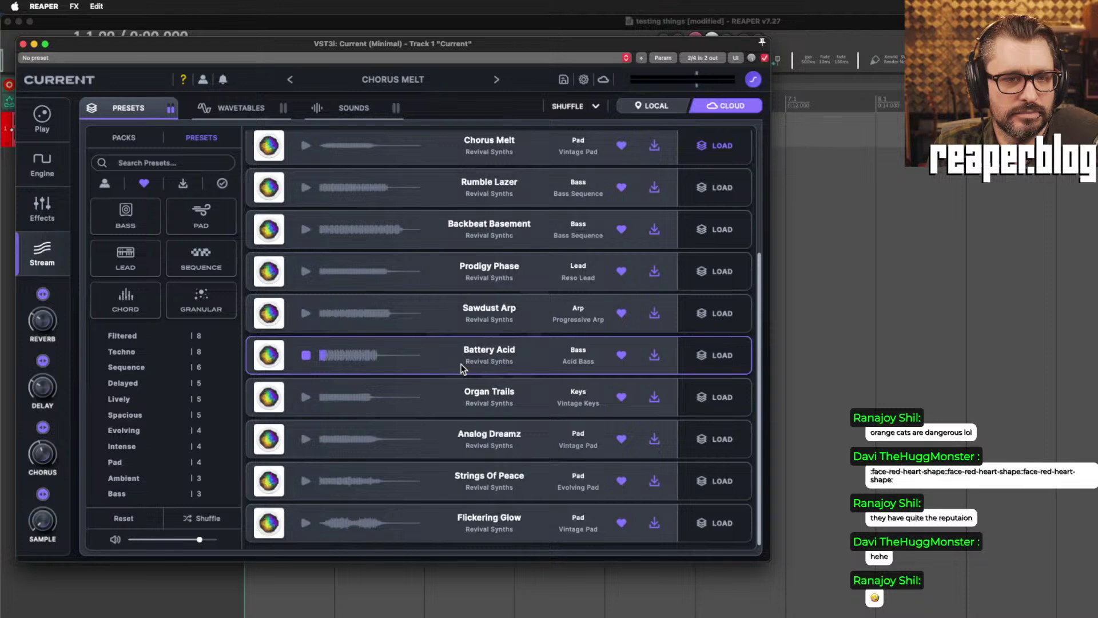
left_click(454, 320)
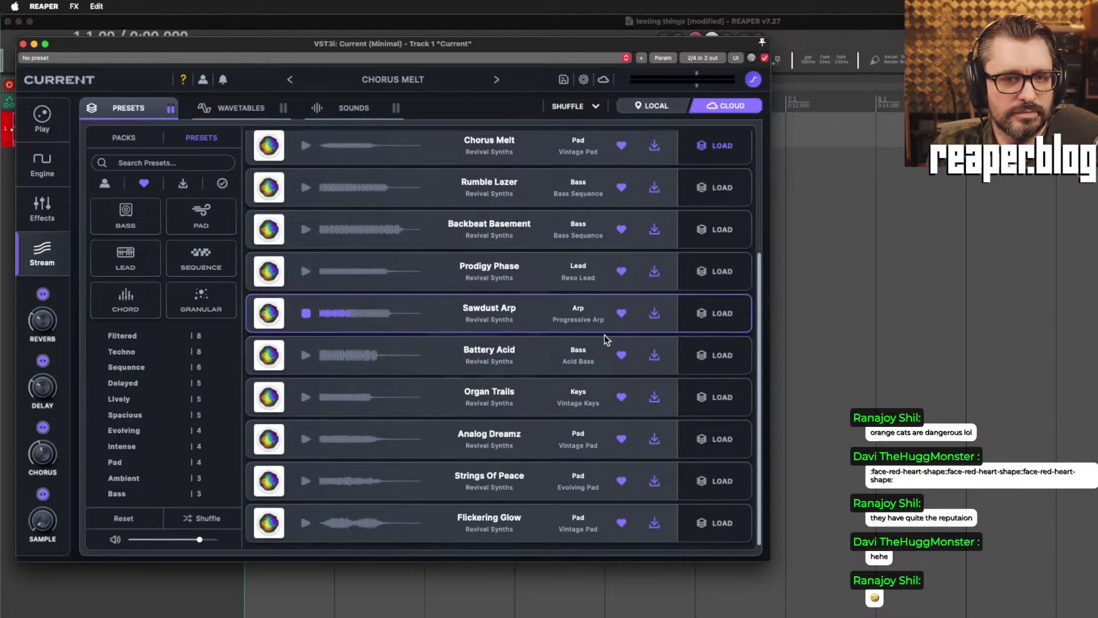
left_click(441, 280)
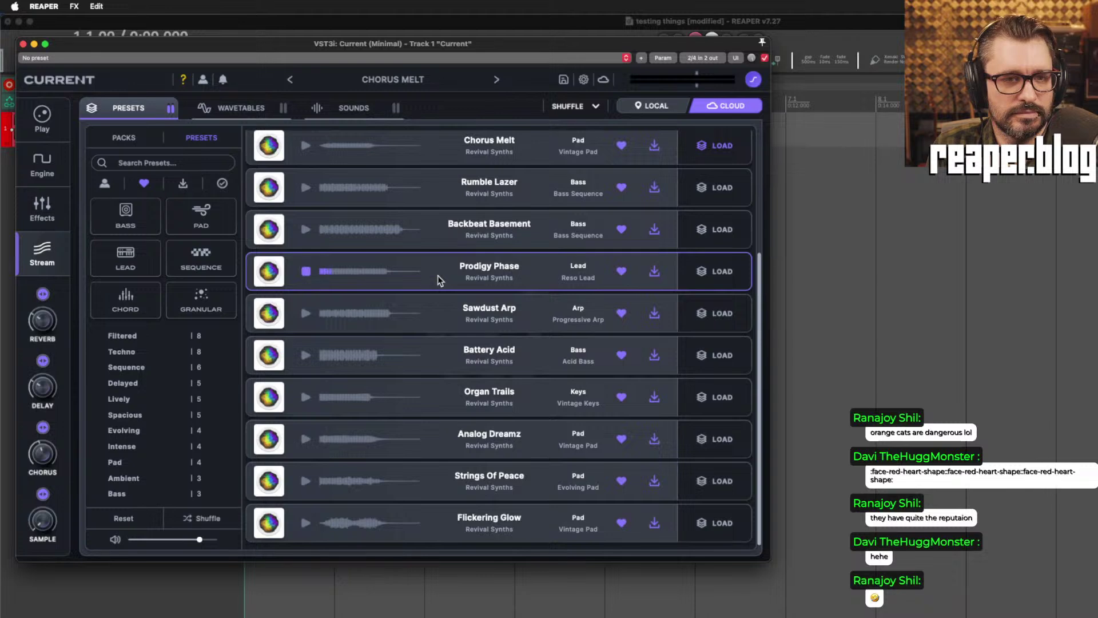
left_click(431, 240)
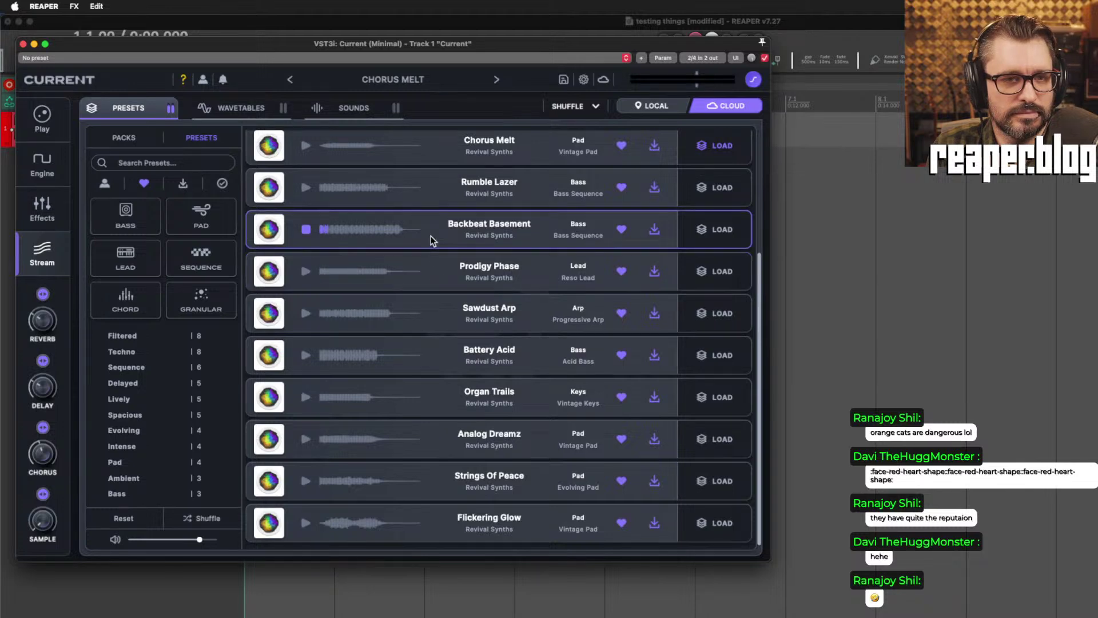
left_click(440, 277)
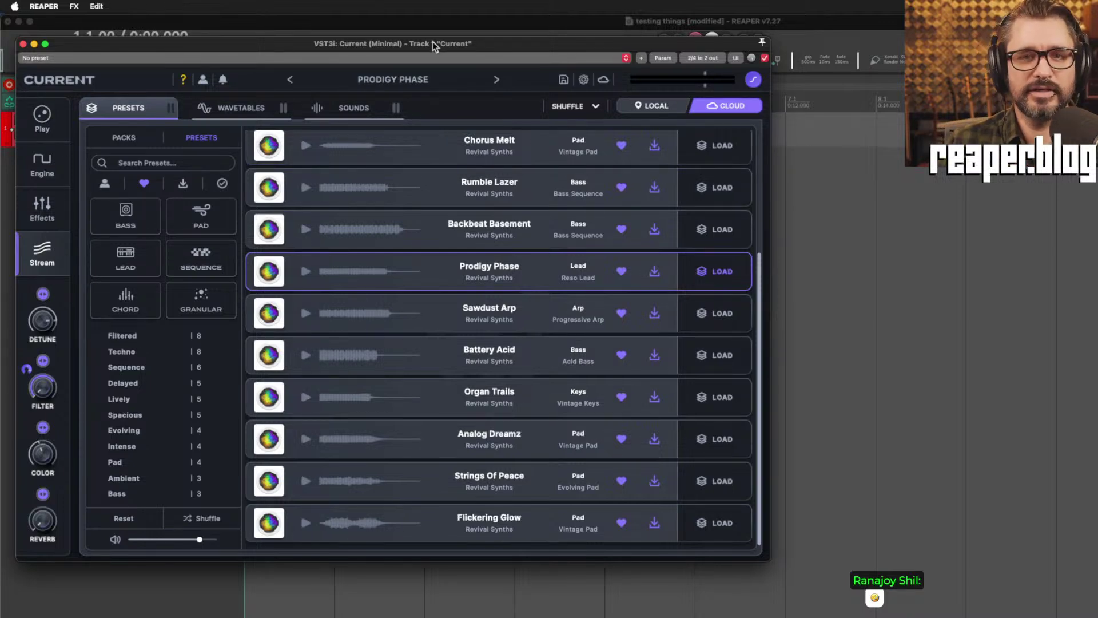
left_click_drag(435, 46, 435, 43)
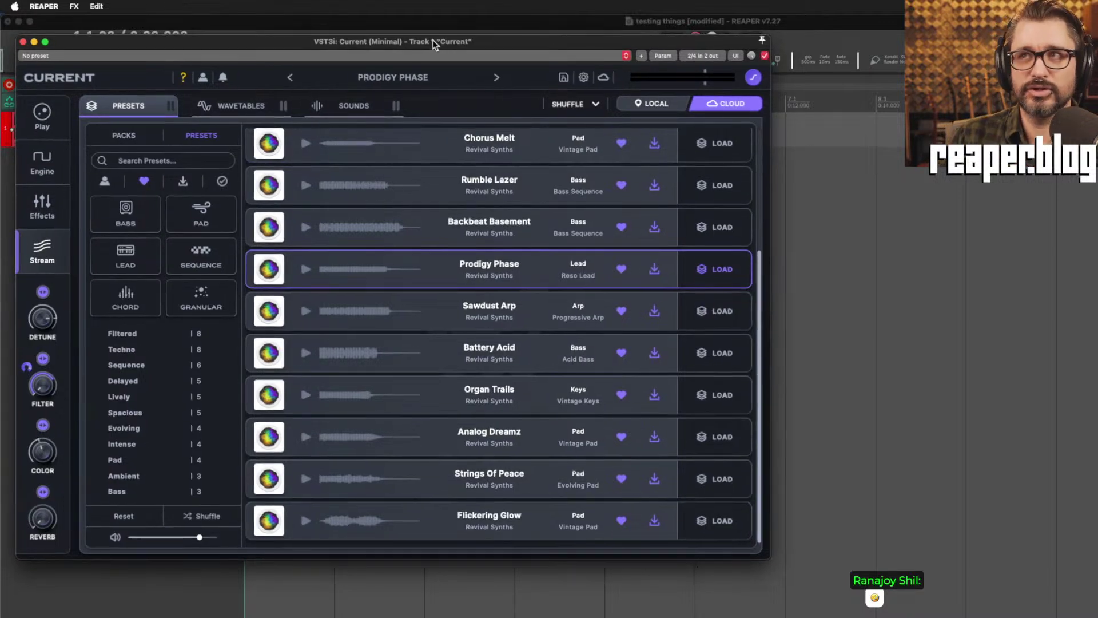
Compare the soft clip limiter's off, orange and purple modes, ending on purple.
left_click(755, 80)
left_click(755, 79)
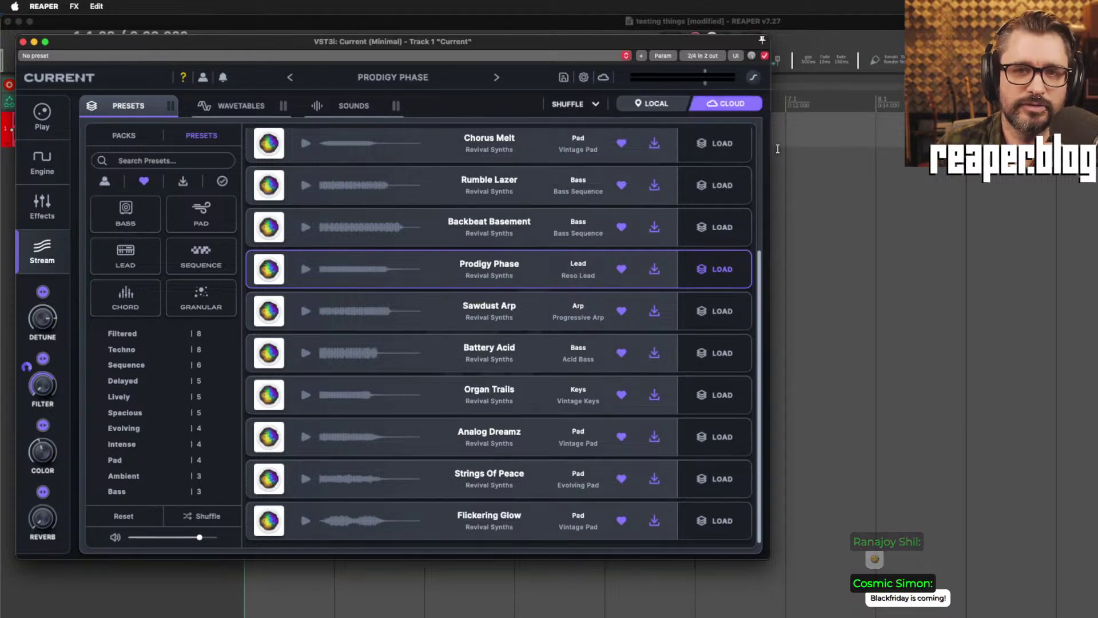
left_click(754, 80)
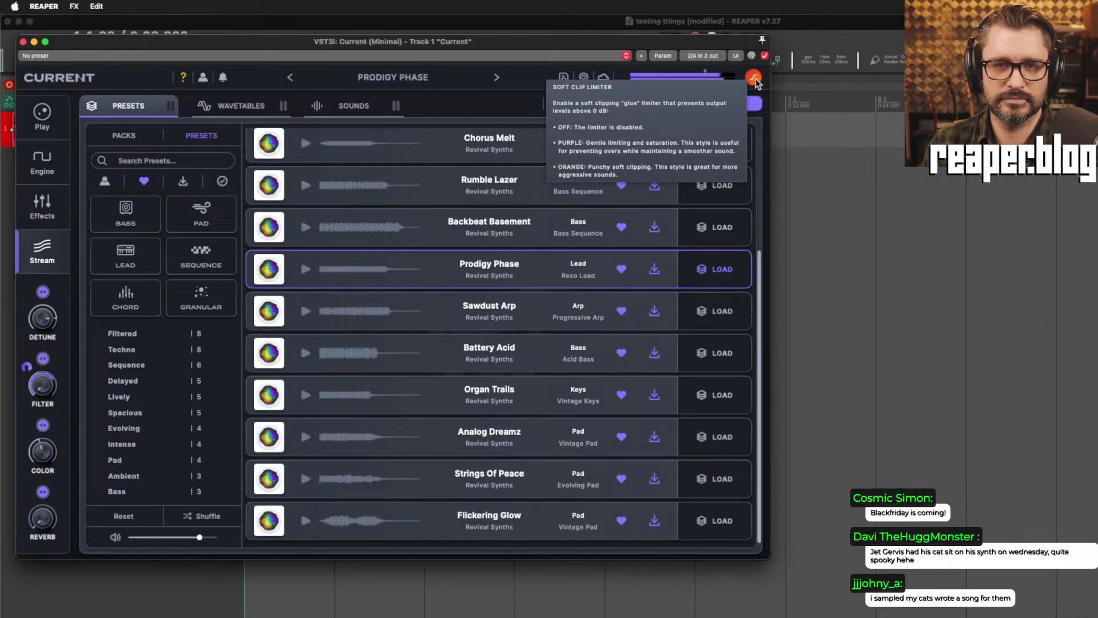
left_click(754, 78)
left_click(754, 77)
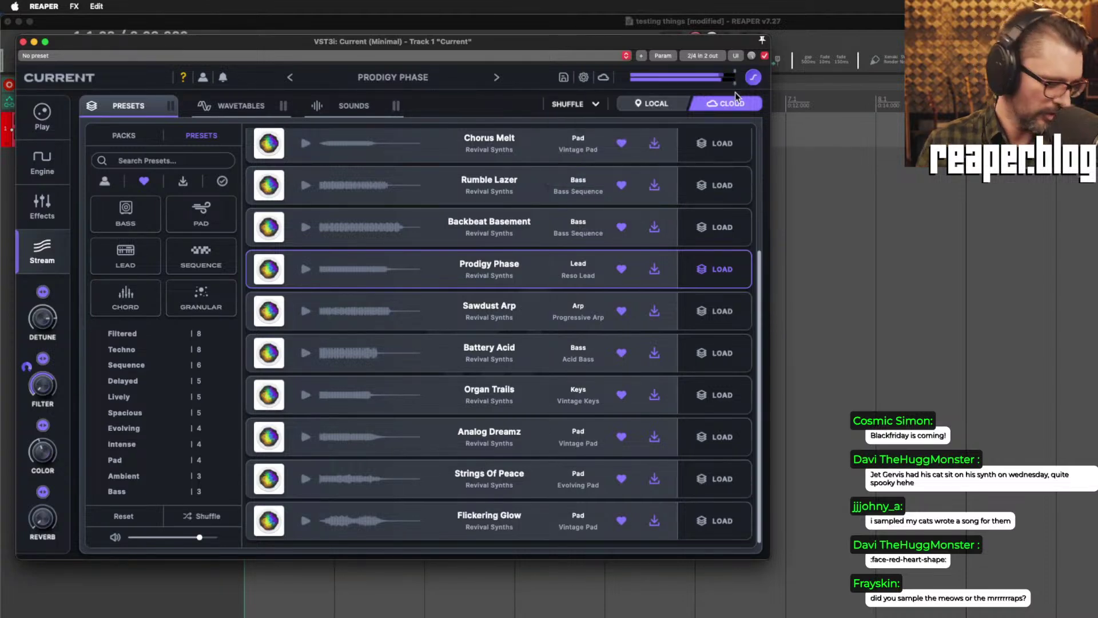
Adjust the Current track's volume in the track panel and compare the soft clip limiter's orange and purple modes again.
left_click_drag(141, 43, 398, 267)
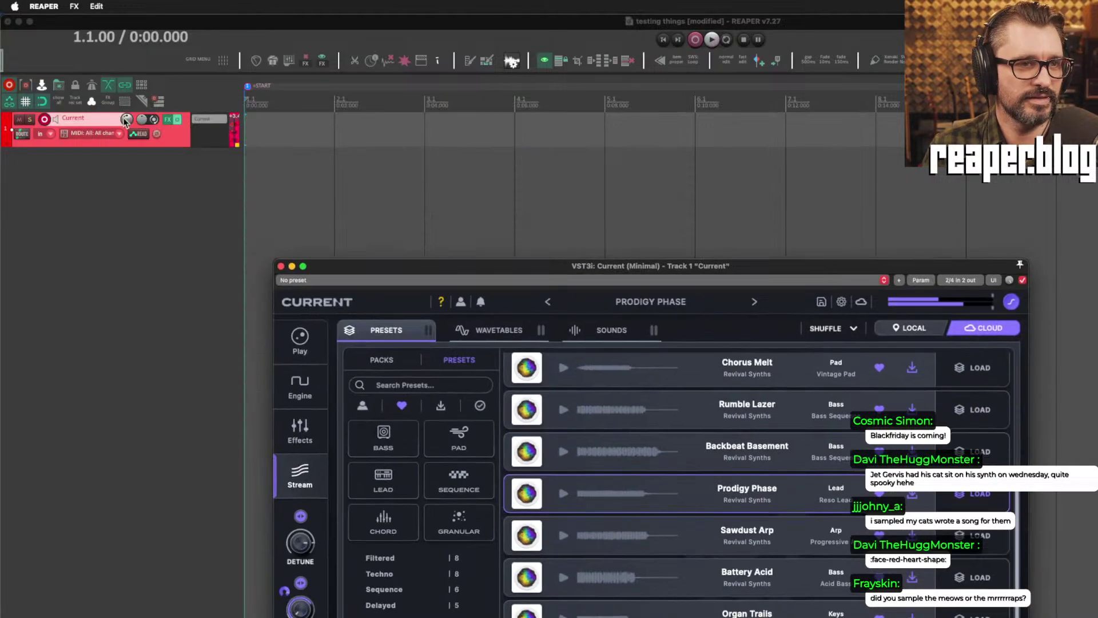
left_click(125, 121)
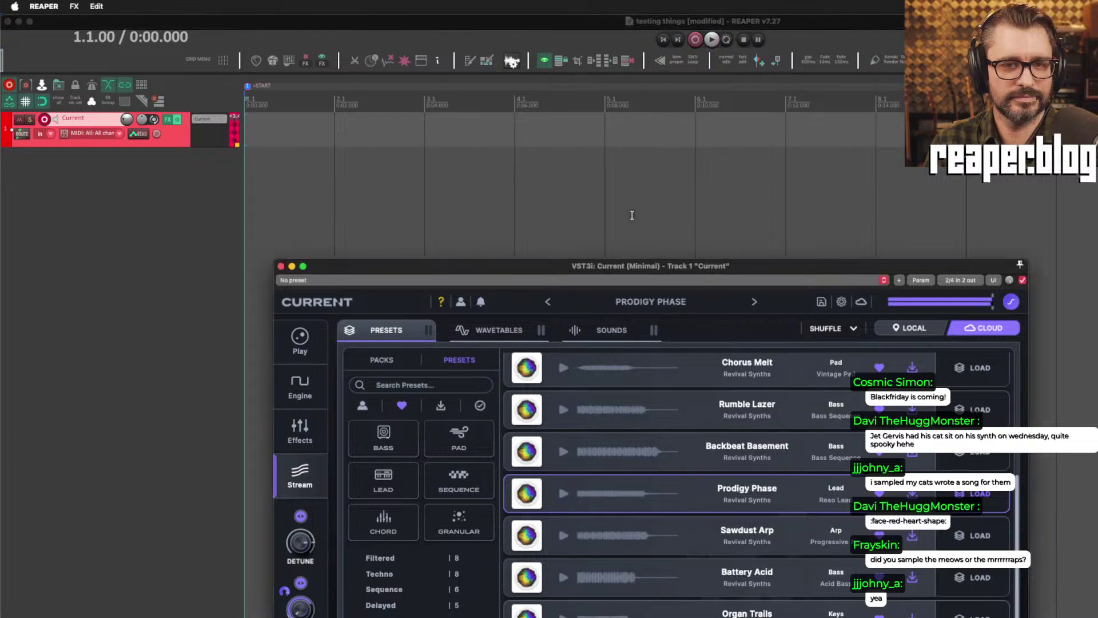
left_click_drag(622, 266, 426, 112)
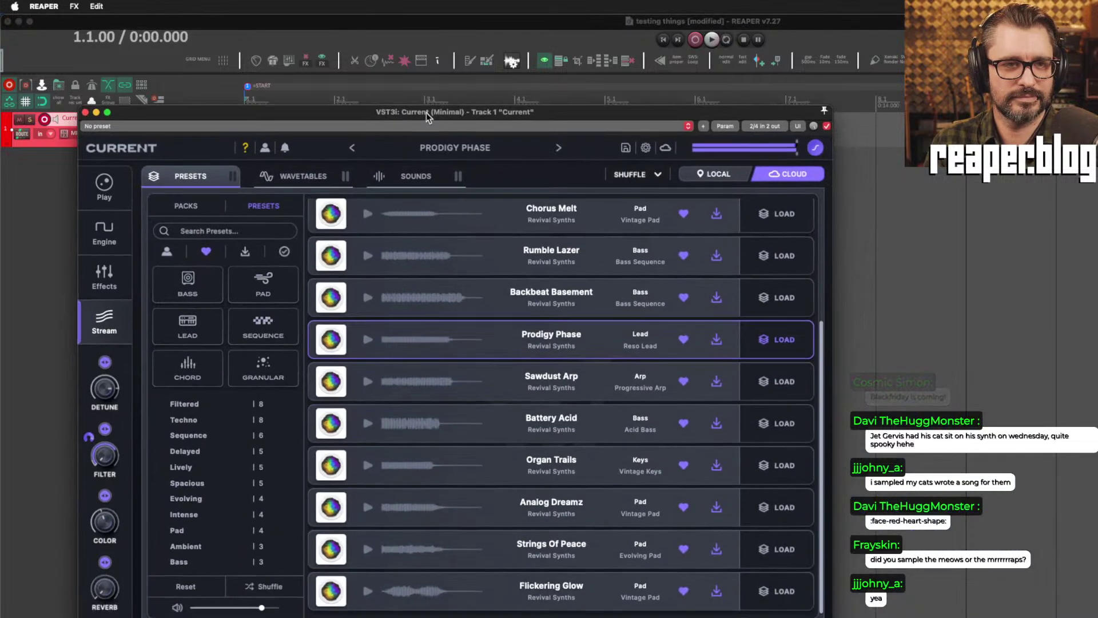
left_click(816, 148)
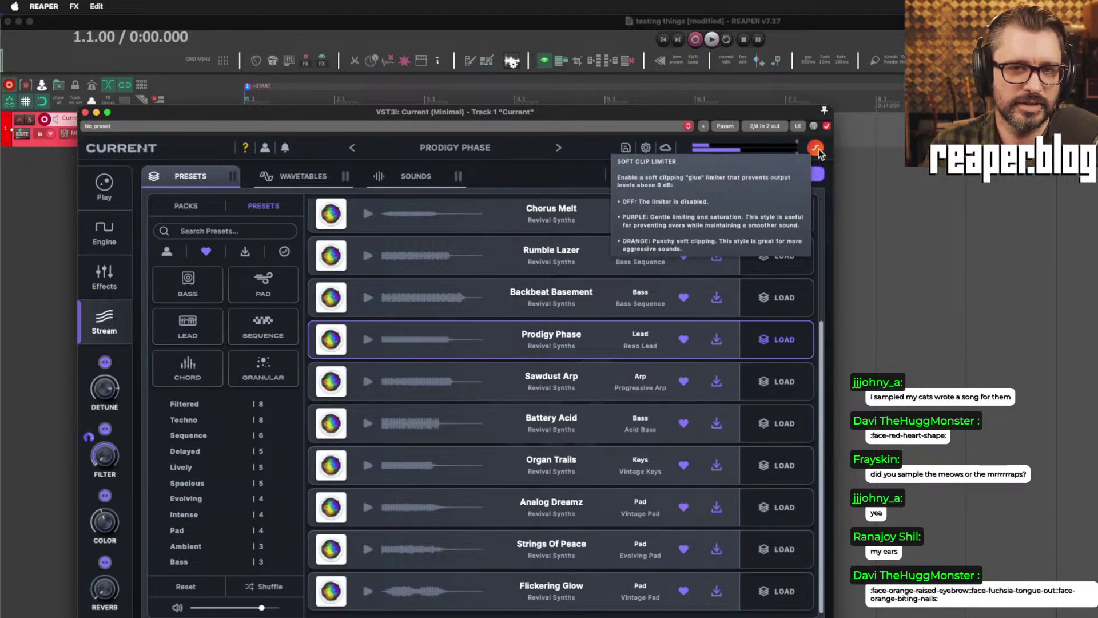
left_click(818, 151)
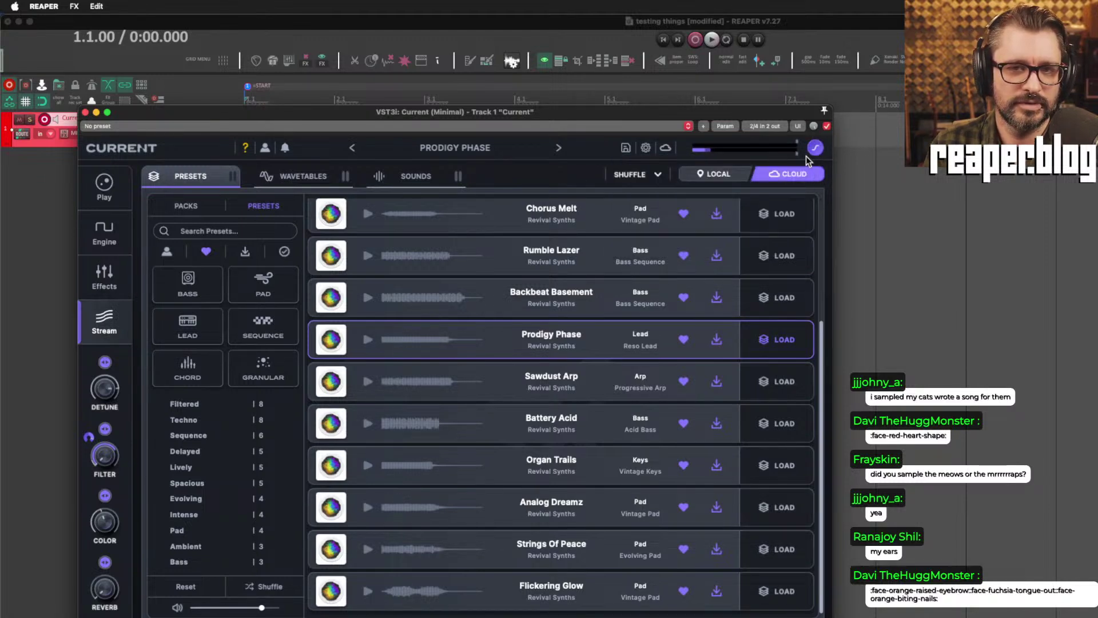
Preview the Backbeat Basement preset and load it into the synth.
left_click(503, 307)
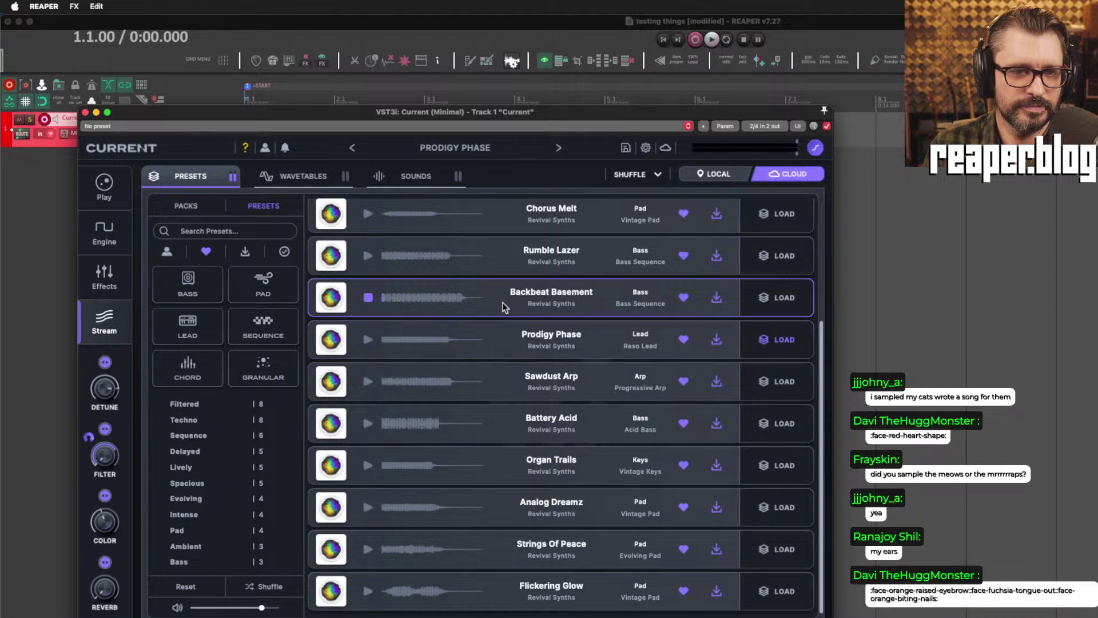
left_click(13, 239)
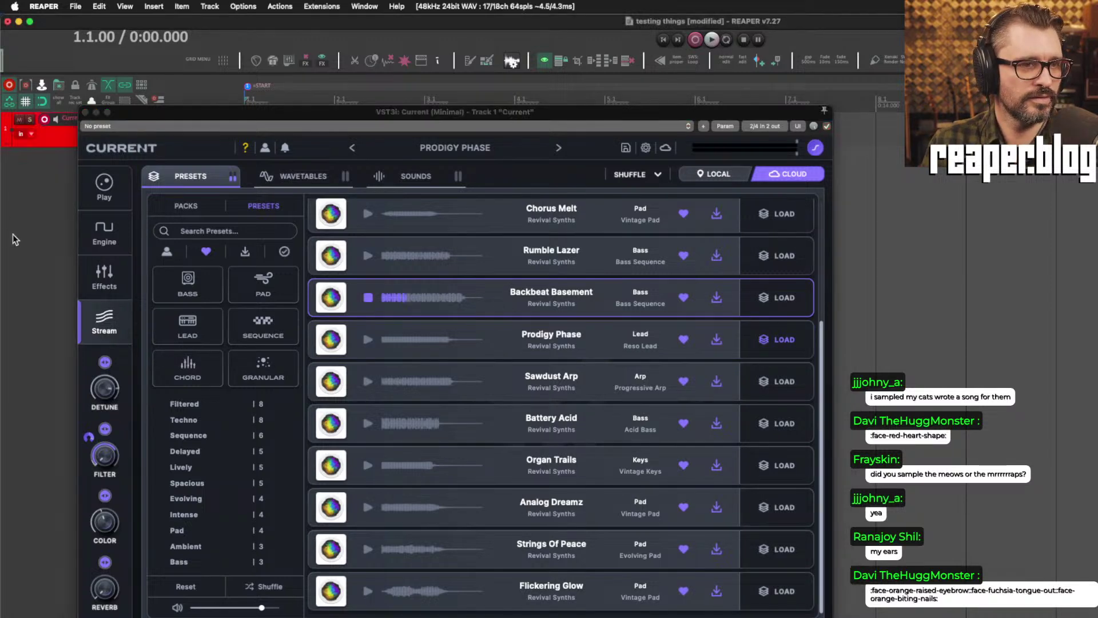
key("space")
key("space")
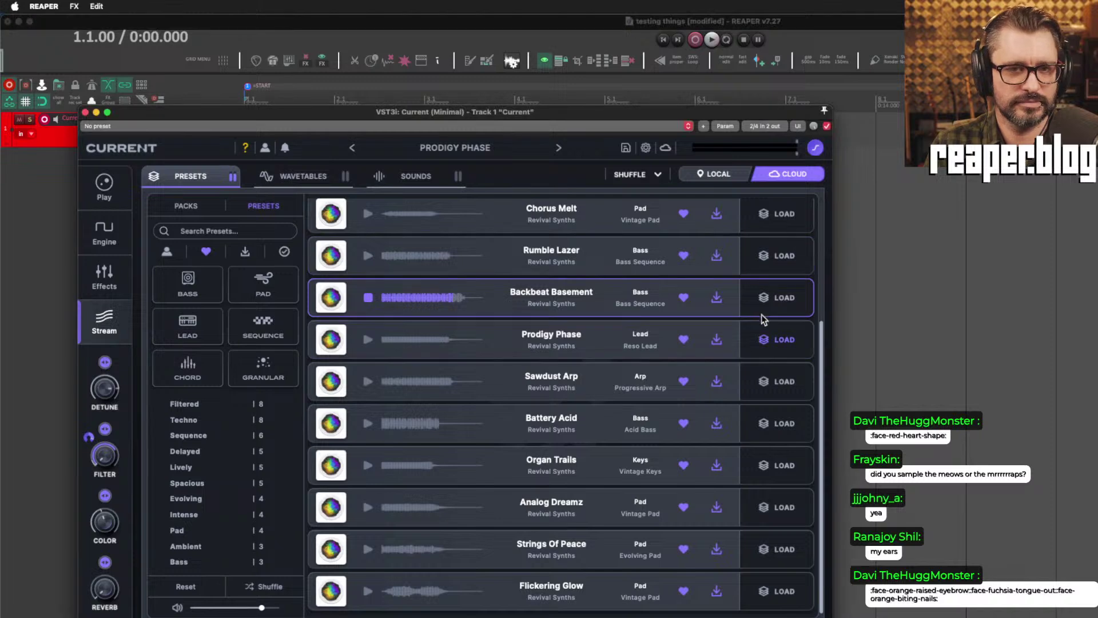
left_click(775, 299)
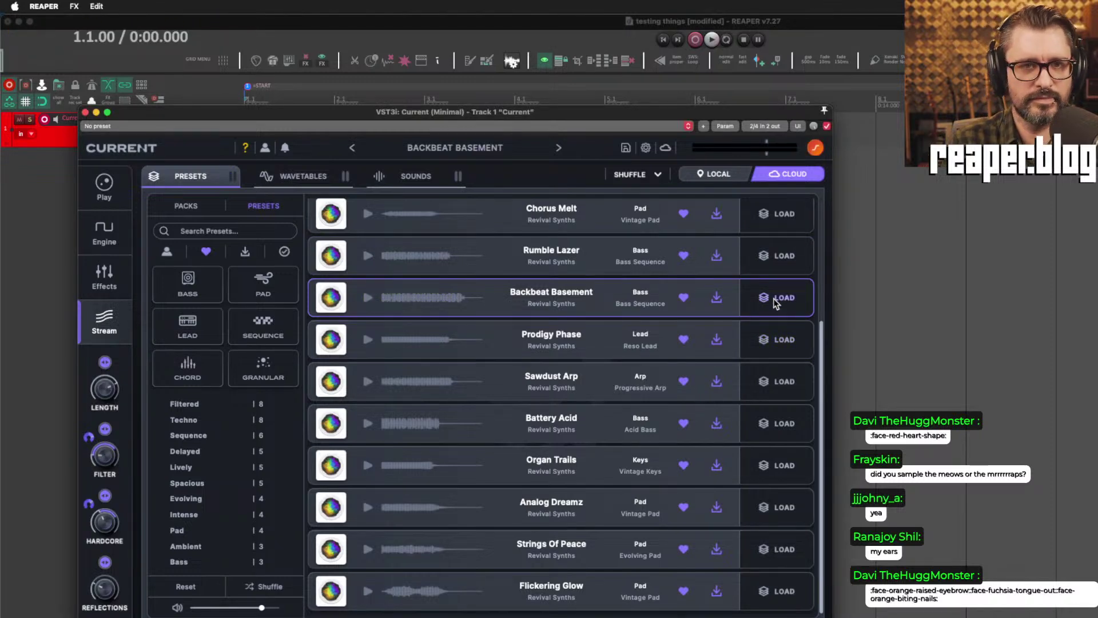
Filter REAPER's action list by "reset control" and run Reset all MIDI control surface devices.
left_click(966, 286)
key("shift+slash")
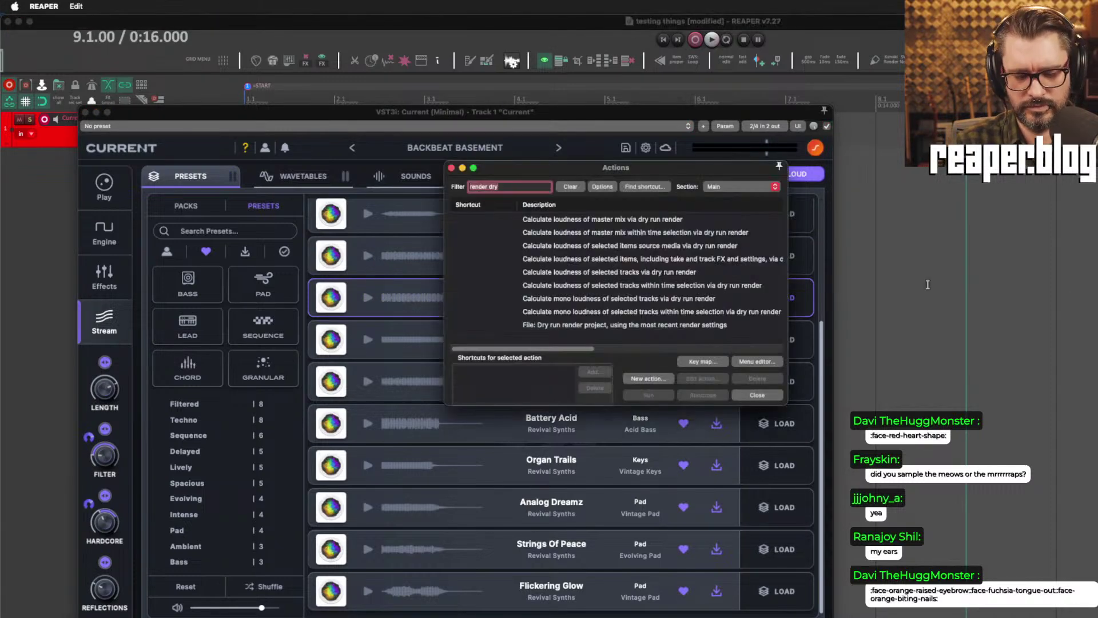
type("seret")
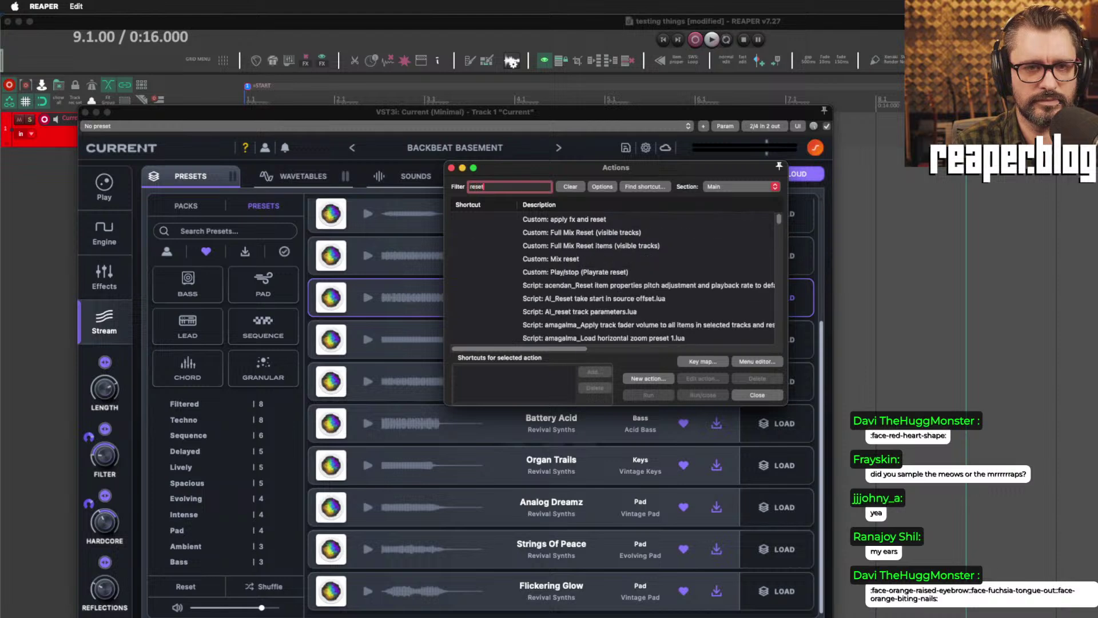
type(" control")
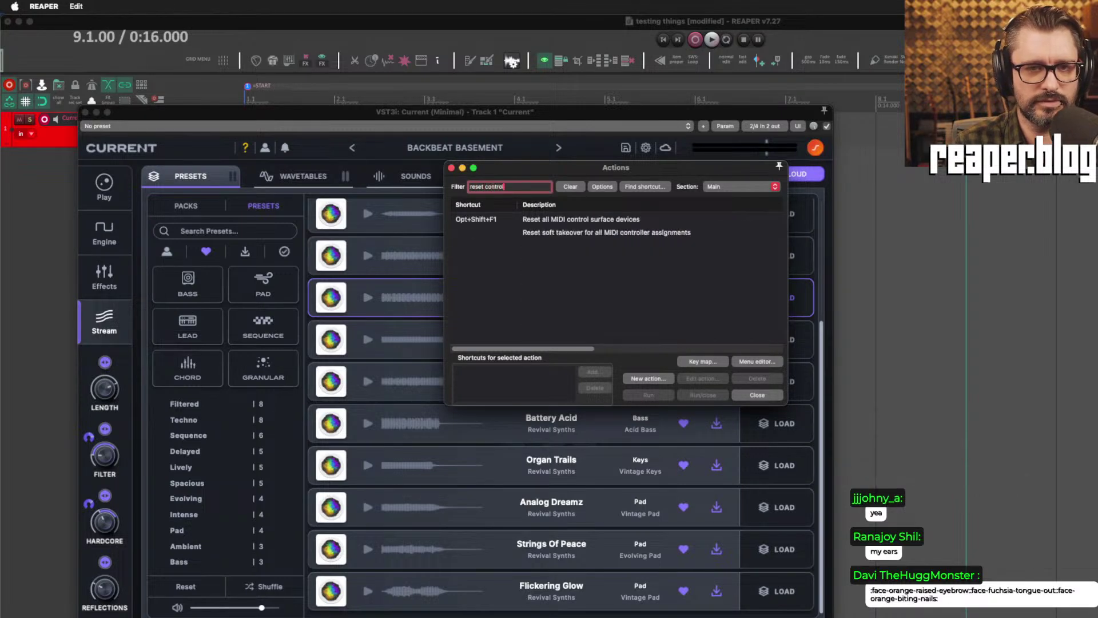
key("Down")
key("Return")
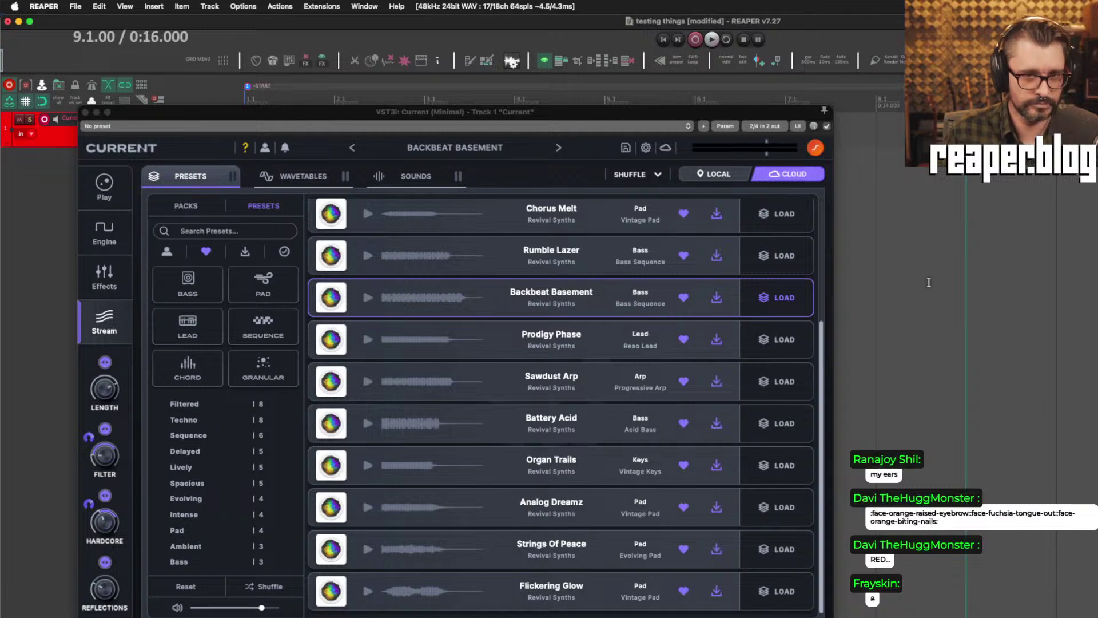
Run the Reset all MIDI control surface devices action once more.
key("shift+slash")
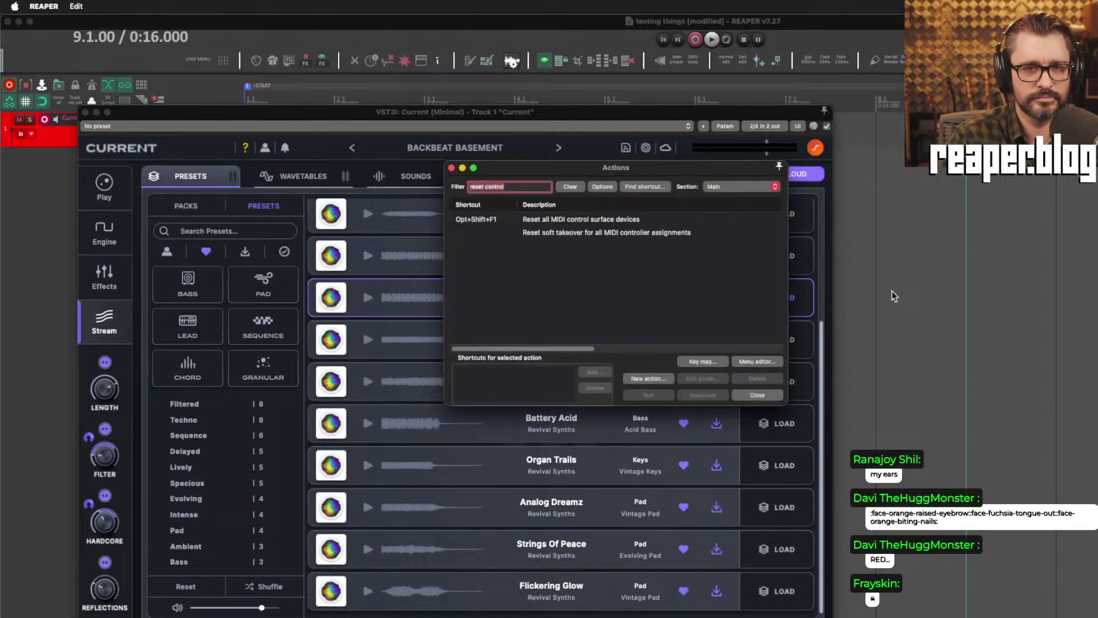
key("Down")
key("Return")
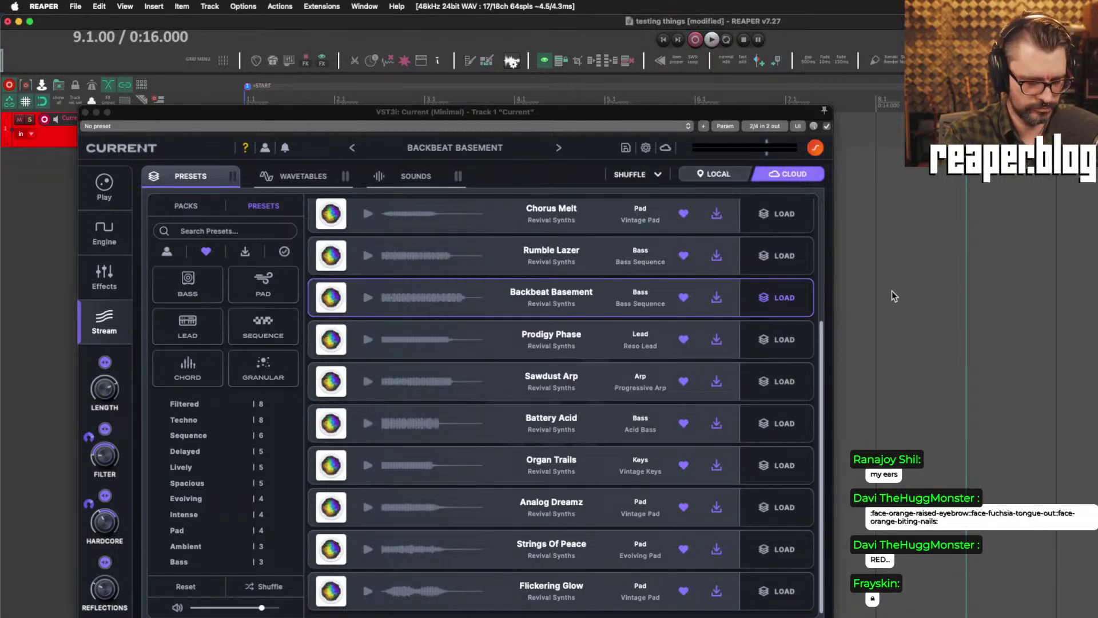
Close the Current plugin window and reopen it from track 1.
key("Escape")
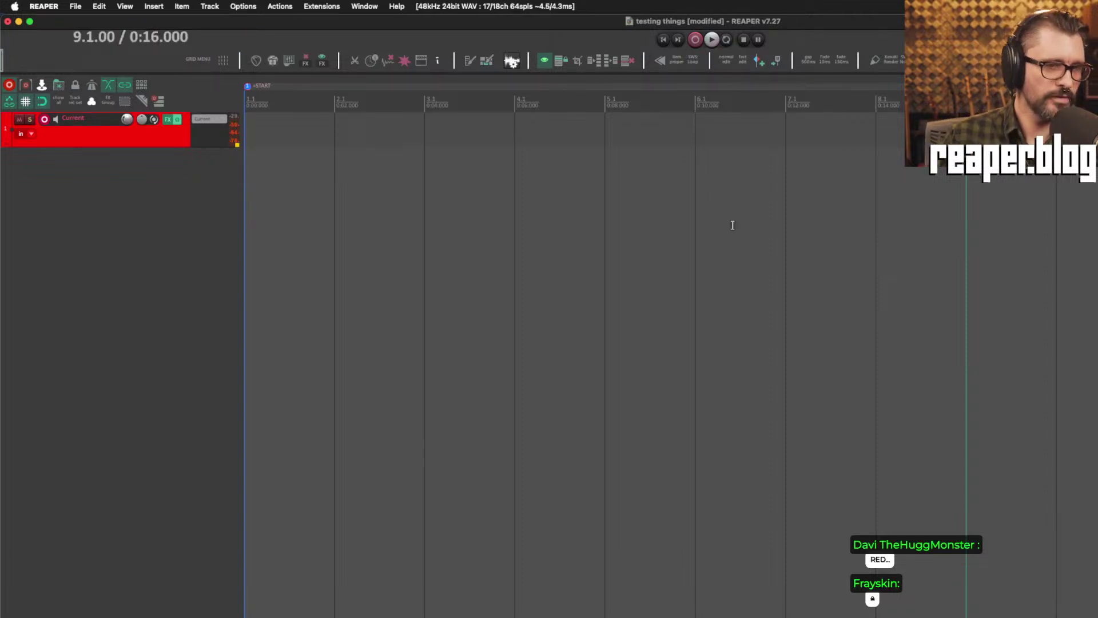
left_click(213, 119)
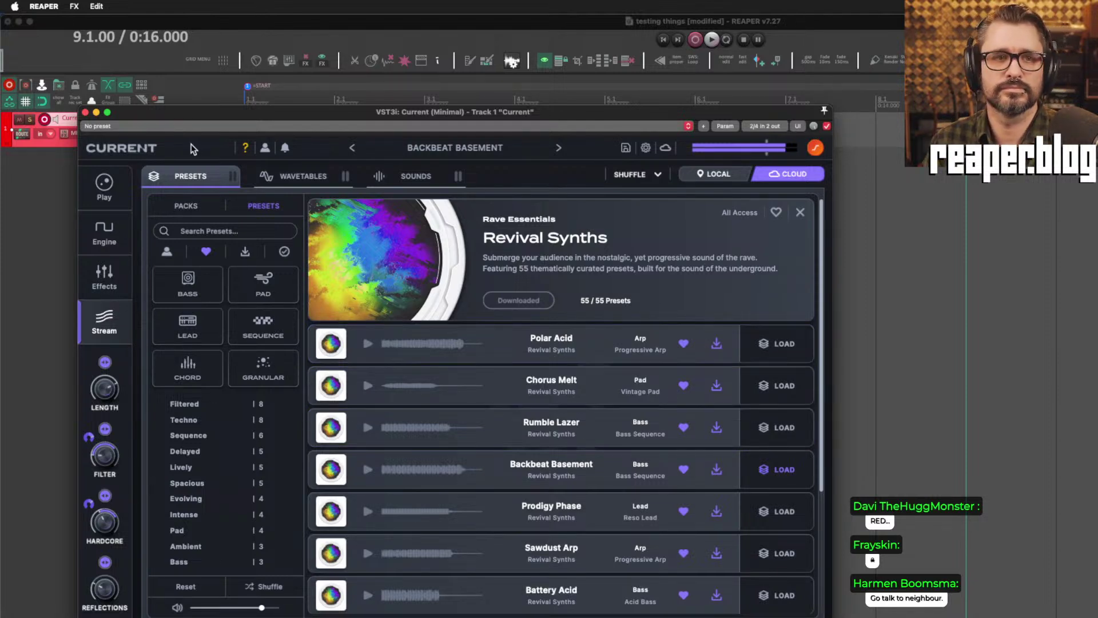
Move the Current plugin window below the track and record a MIDI performance on track 1 from the project start.
left_click_drag(197, 112, 180, 51)
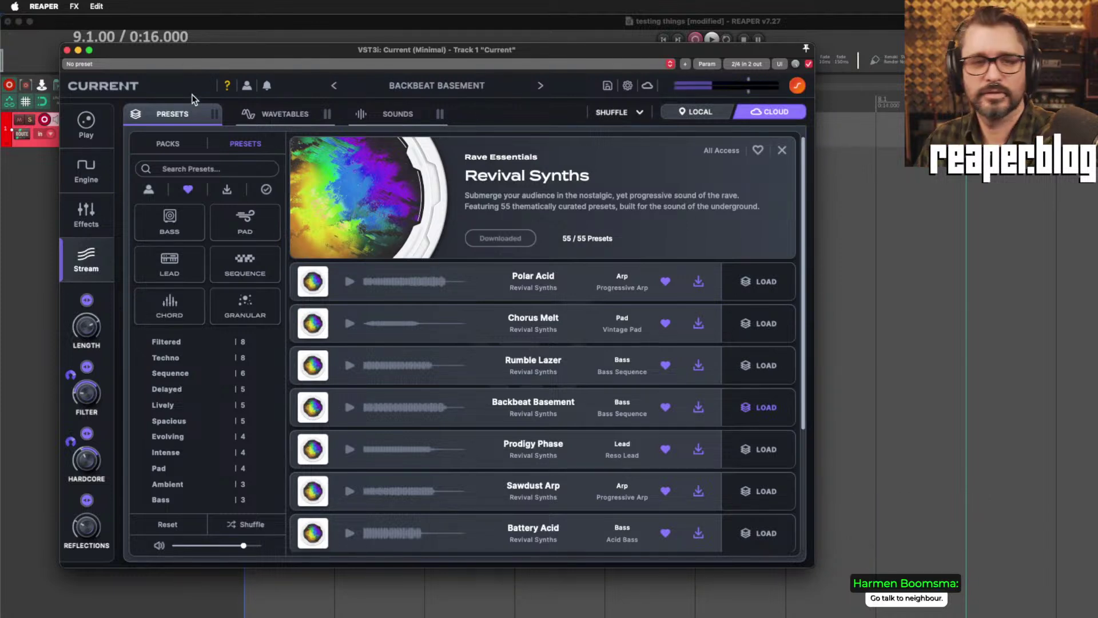
left_click_drag(217, 53, 324, 205)
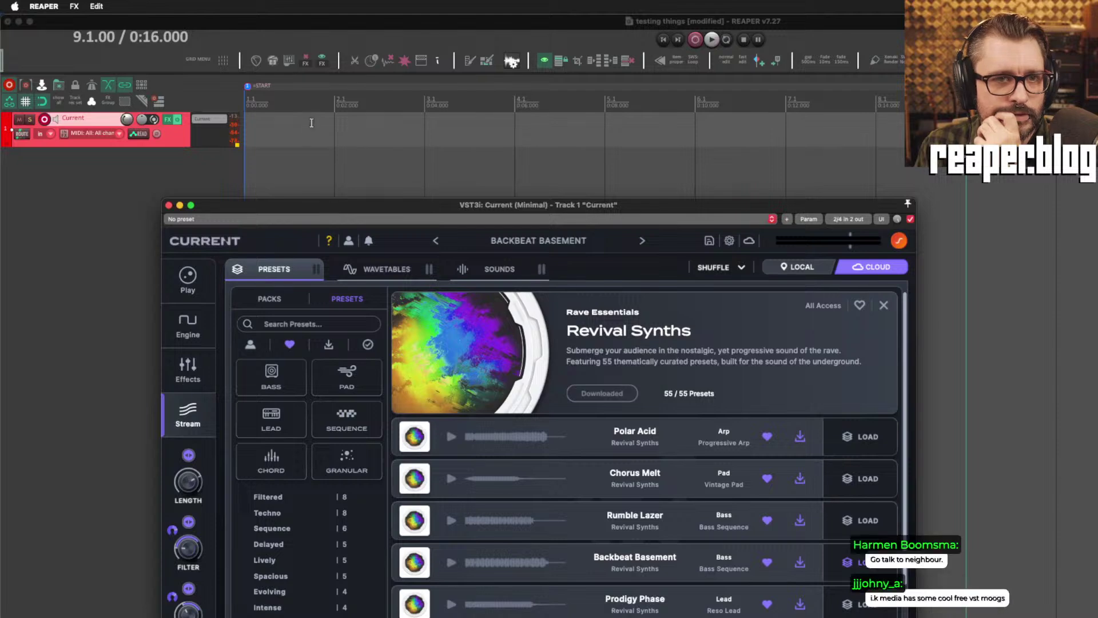
left_click(234, 172)
key("Home")
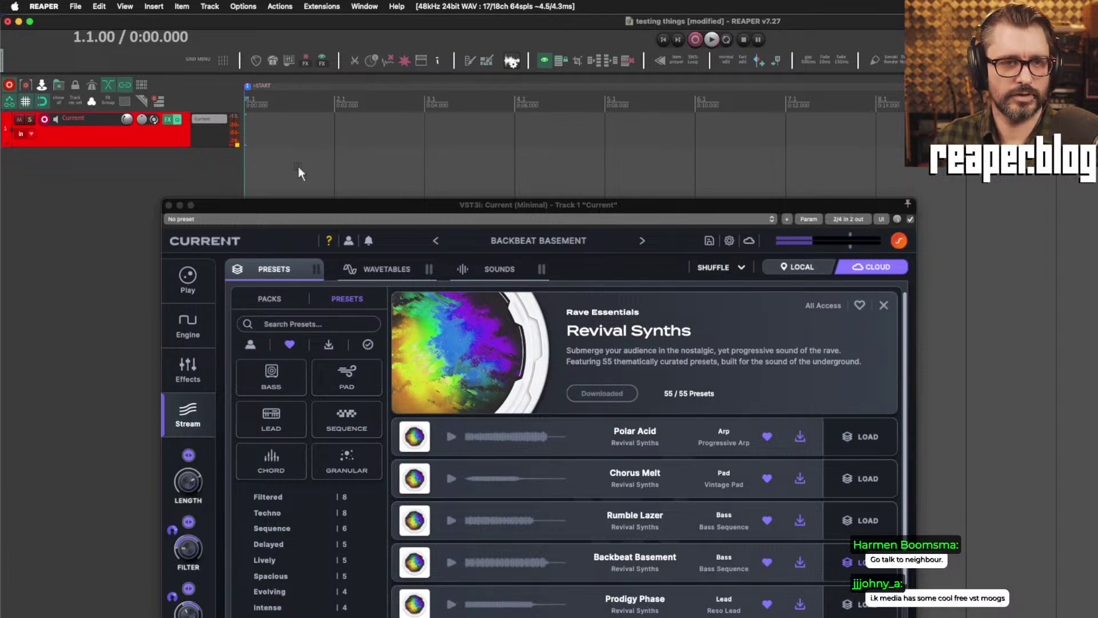
key("ctrl+r")
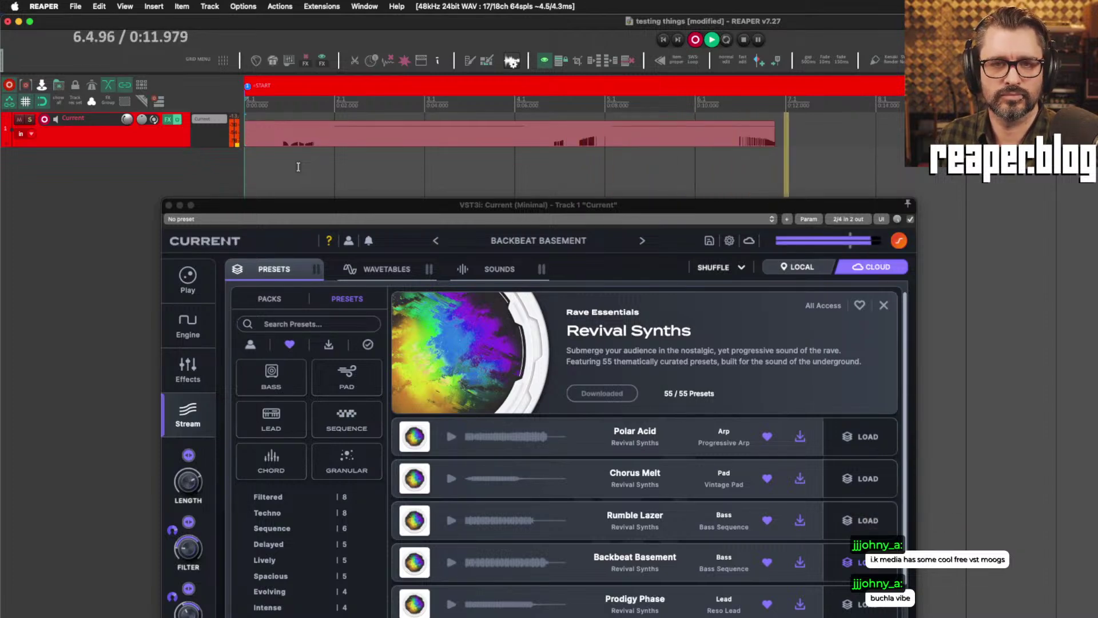
key("space")
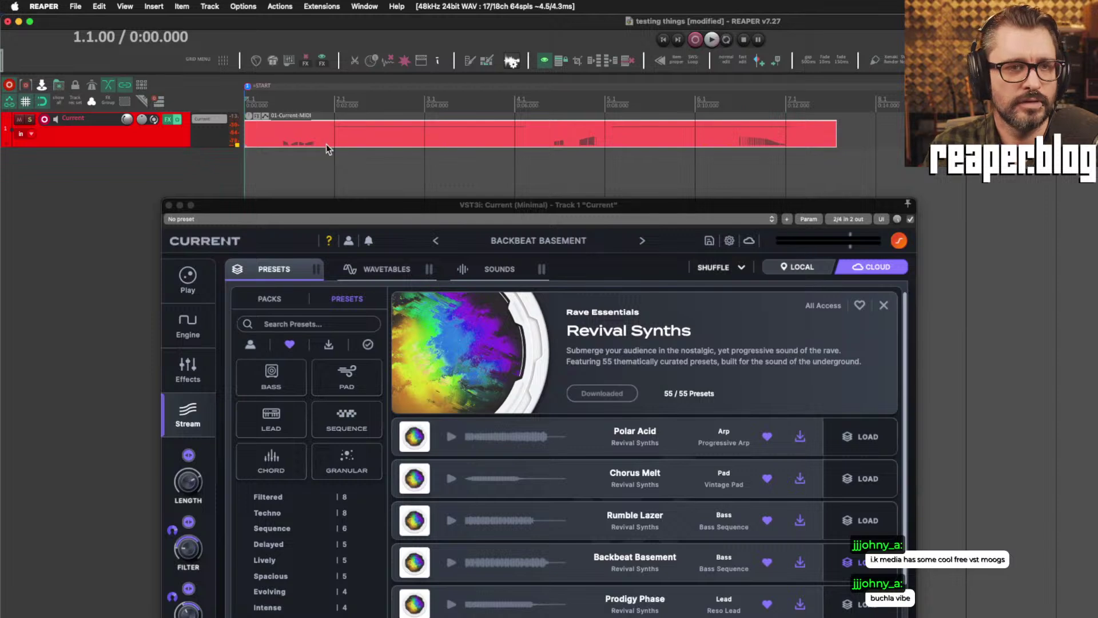
Open the recorded item in the MIDI editor with the plugin window closed, and disarm track 1 for recording.
left_click(332, 140)
scroll(500, 143, "up", 3)
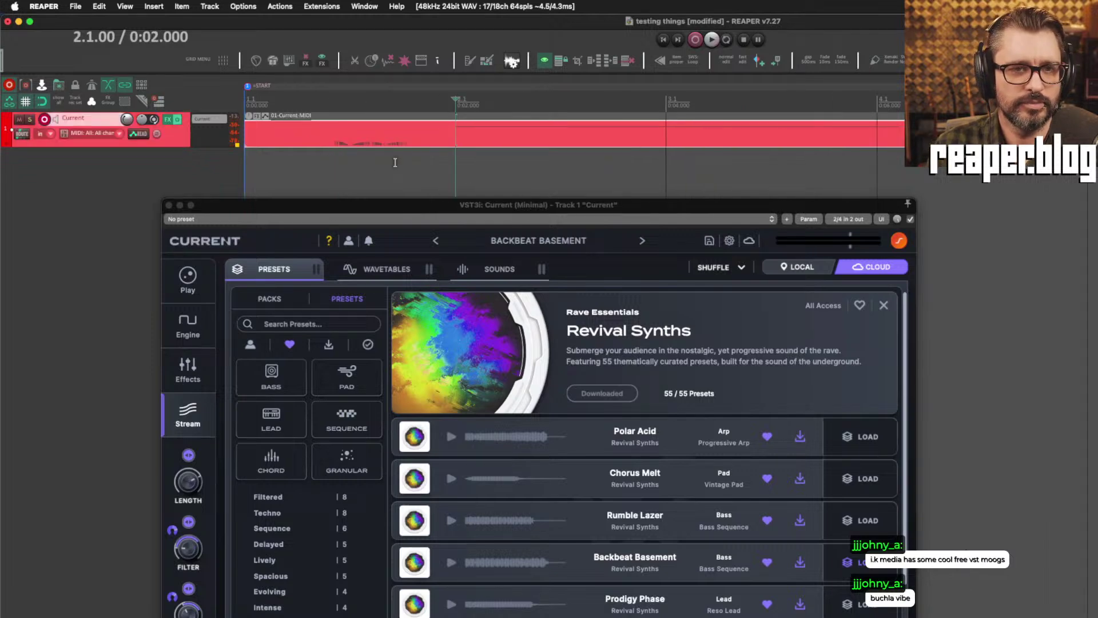
double_click(499, 143)
left_click(169, 205)
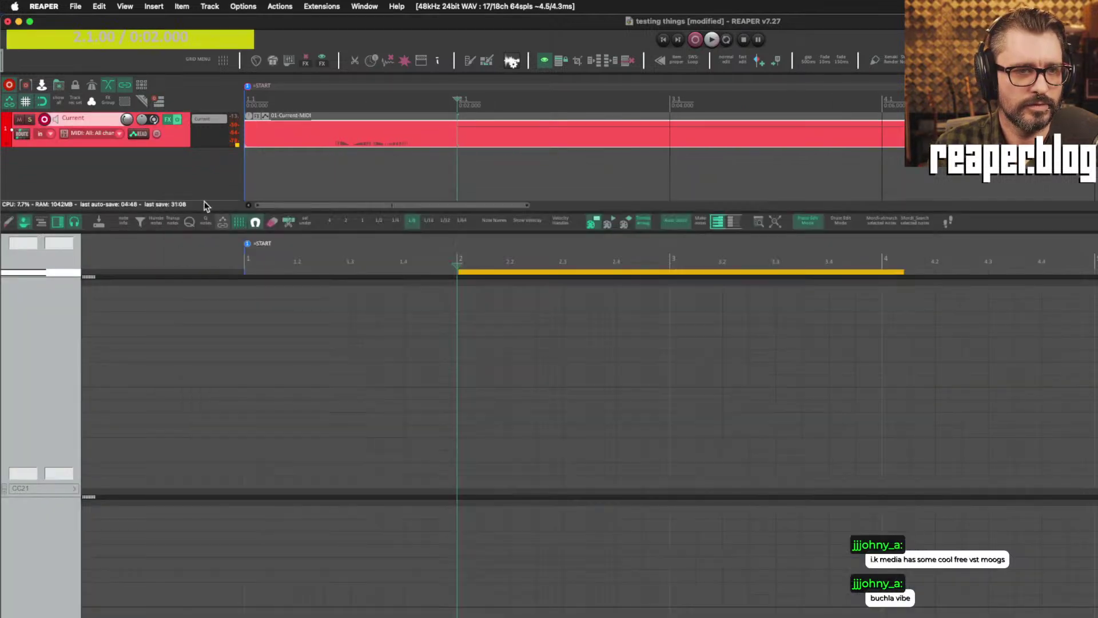
left_click(44, 119)
scroll(452, 360, "up", 3)
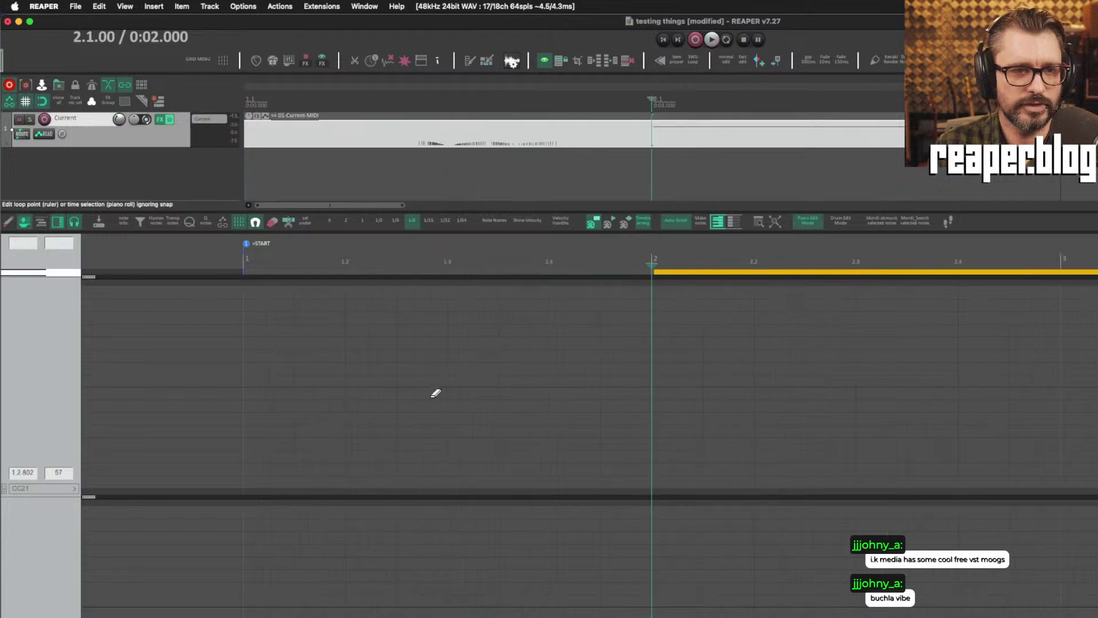
Show the 01 Mod Wheel MSB lane and delete the first mod wheel movements in bar 1.
left_click(4, 487)
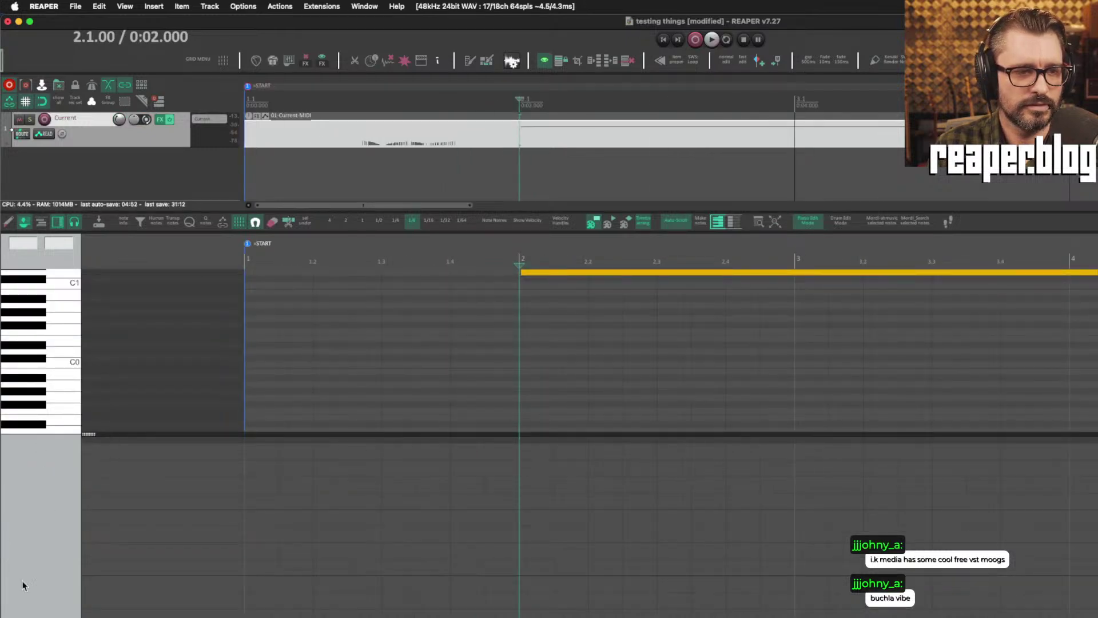
left_click(7, 452)
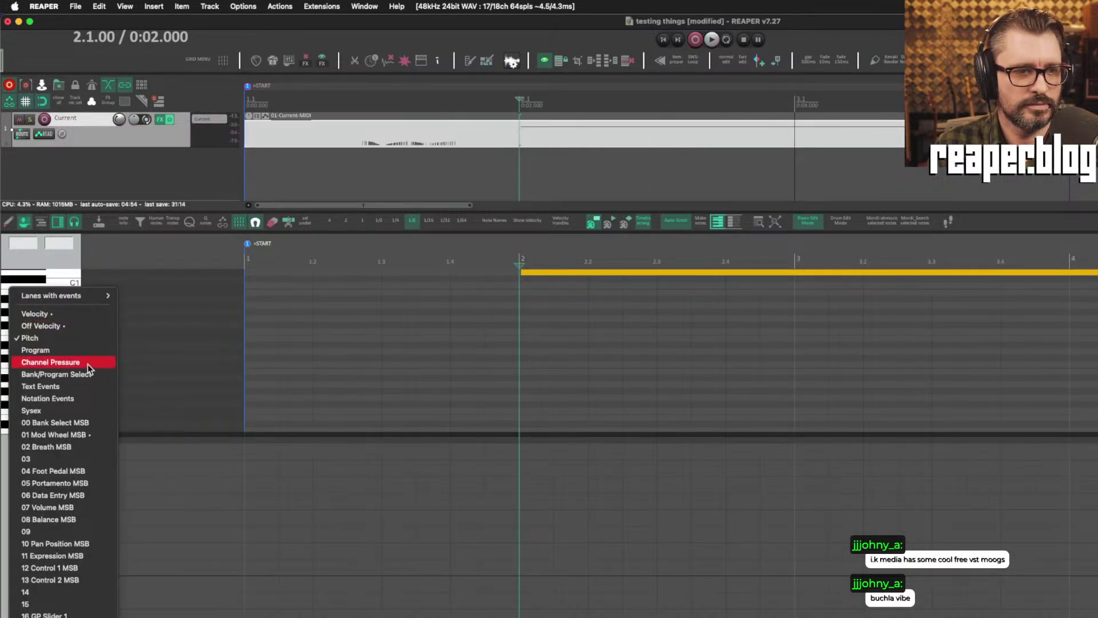
mouse_move(103, 295)
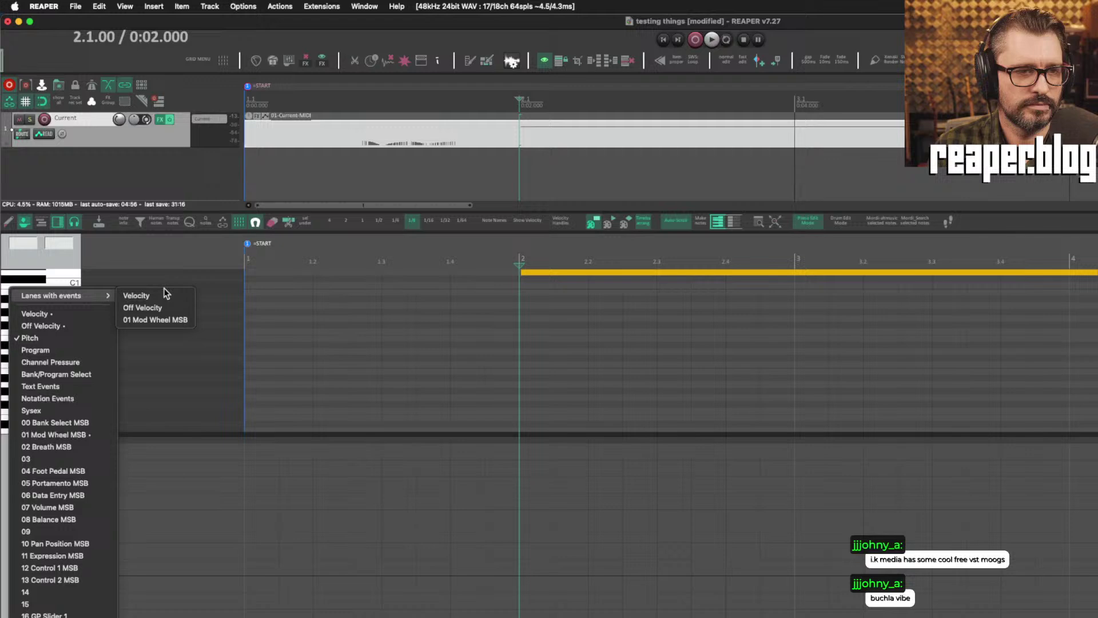
left_click(162, 322)
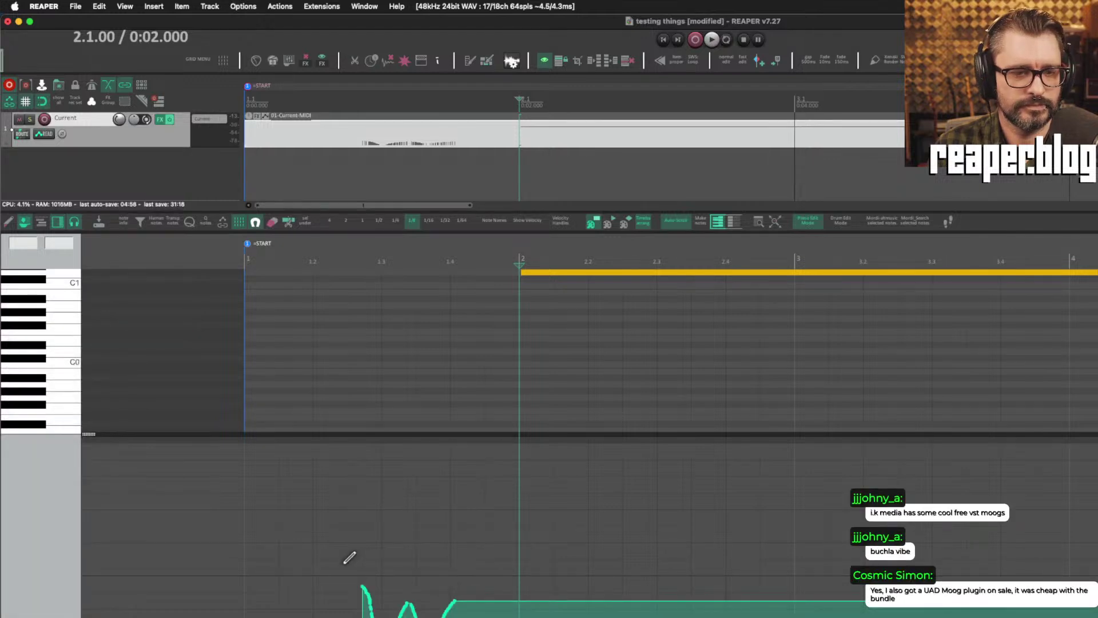
mouse_move(347, 573)
left_mouse_down()
mouse_move(464, 617)
mouse_move(444, 617)
left_mouse_up()
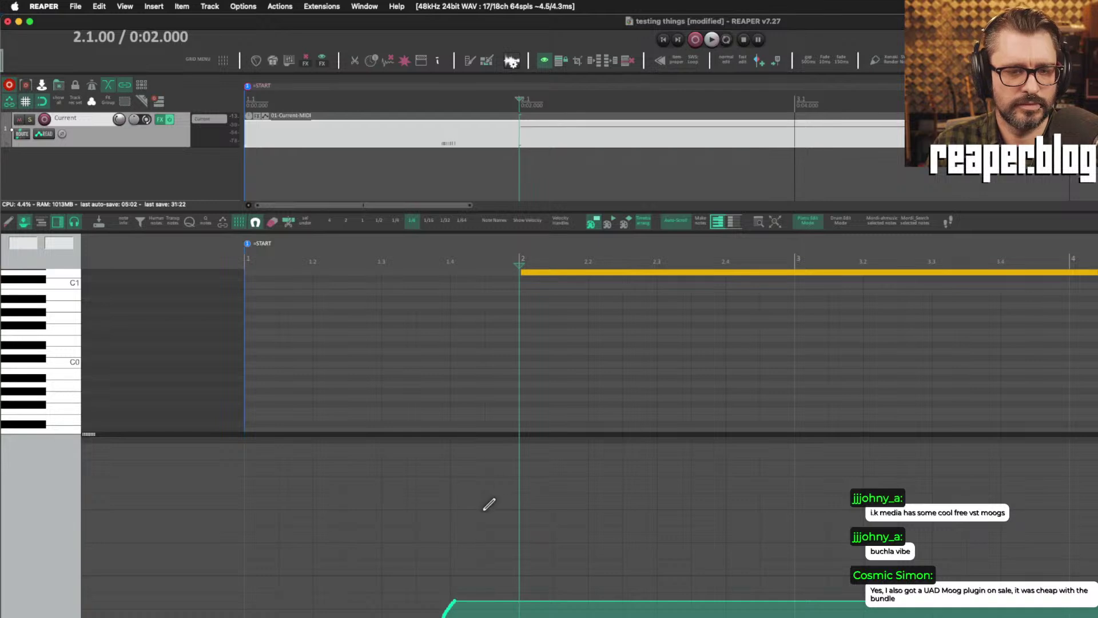
Shorten the first note so it ends at bar 4 and split the MIDI item there.
scroll(501, 360, "up", 1)
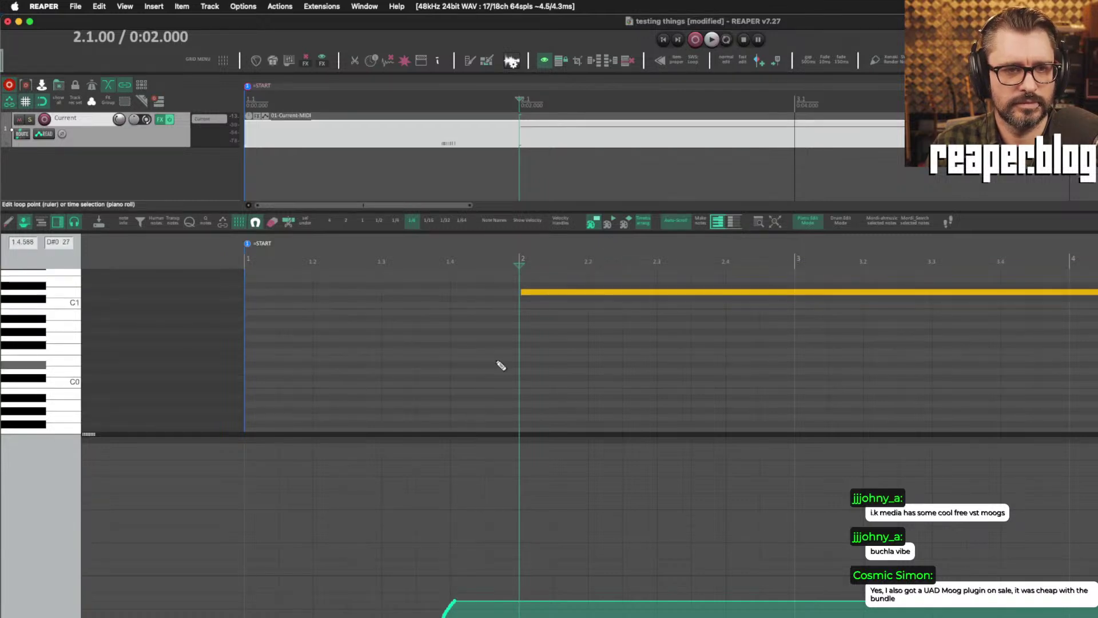
scroll(532, 336, "down", 2)
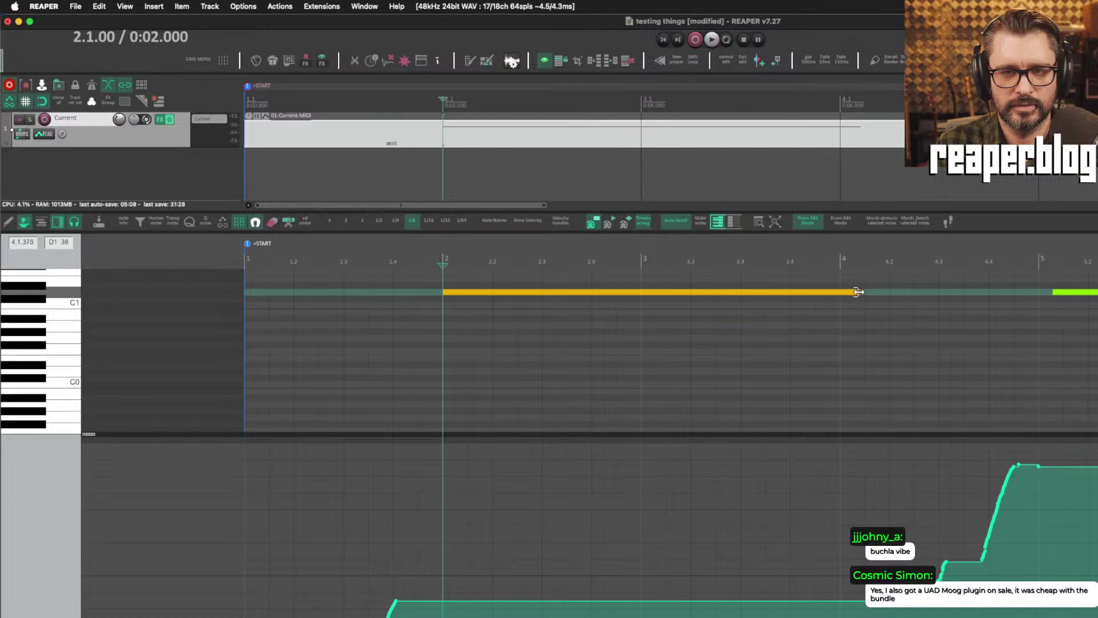
left_click(841, 307)
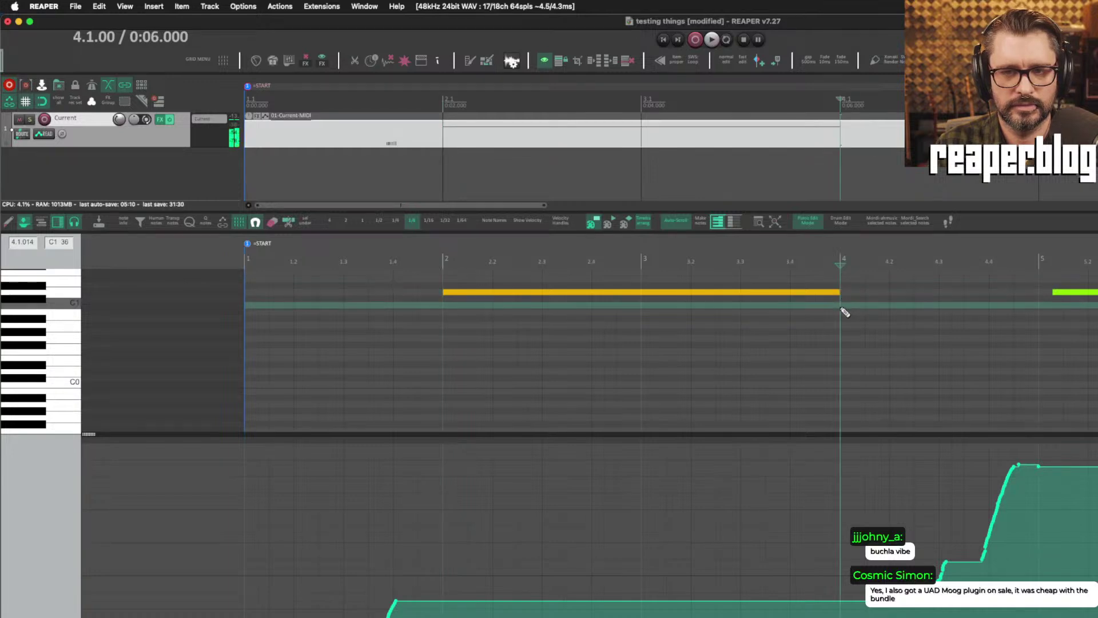
left_click(842, 144)
scroll(978, 335, "right", 4)
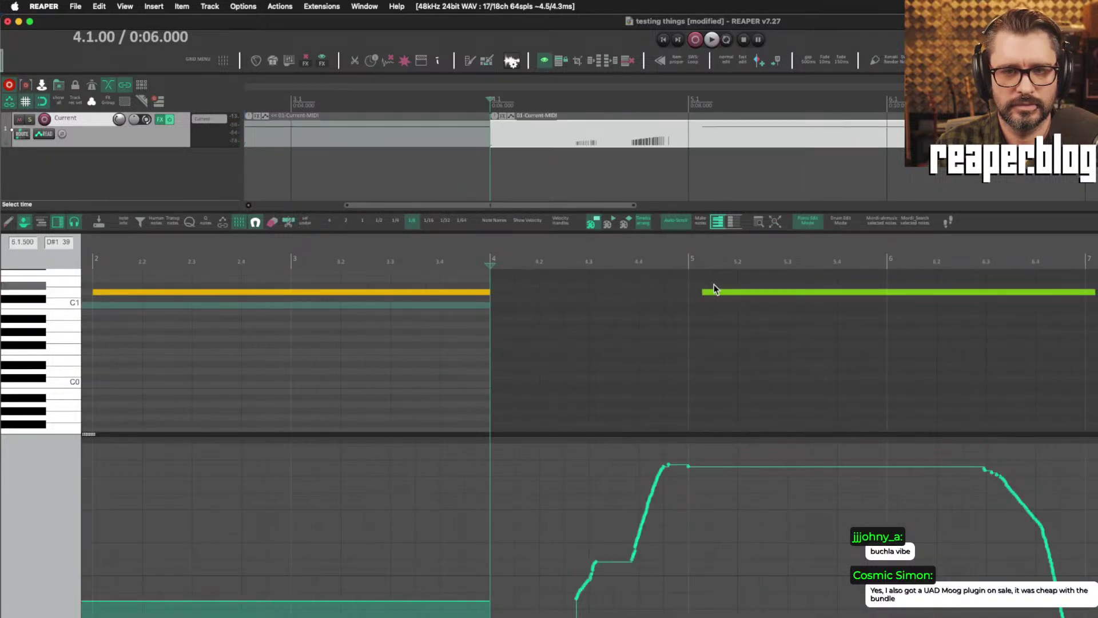
Try to move the second note to bar 5 and remove the part of its item before it, and undo both edits.
left_click(716, 129)
left_click_drag(715, 292, 688, 292)
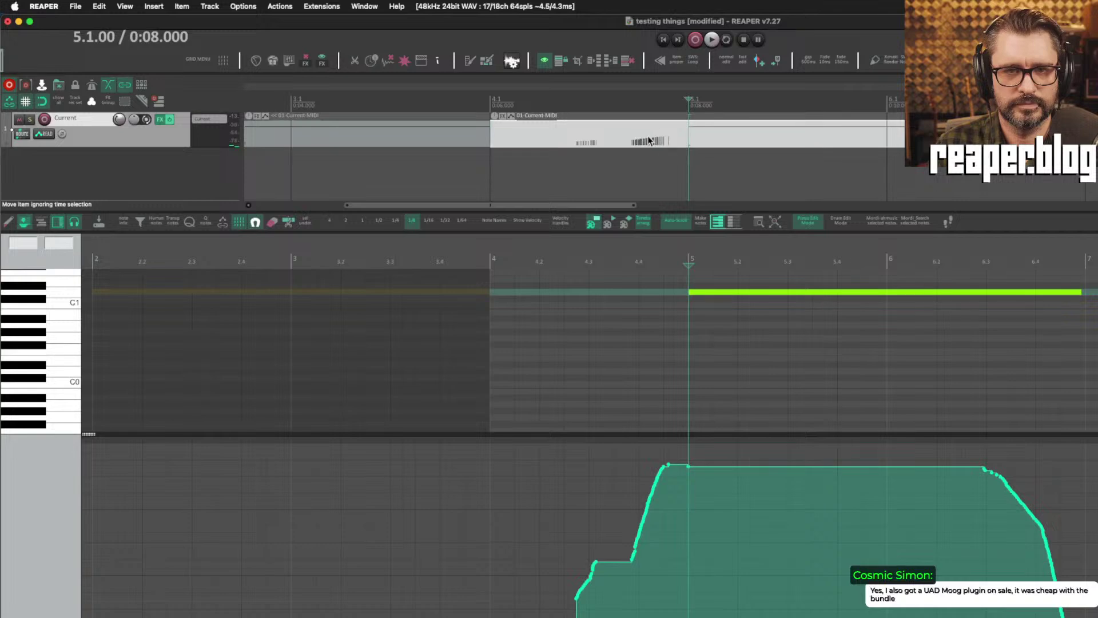
key("Delete")
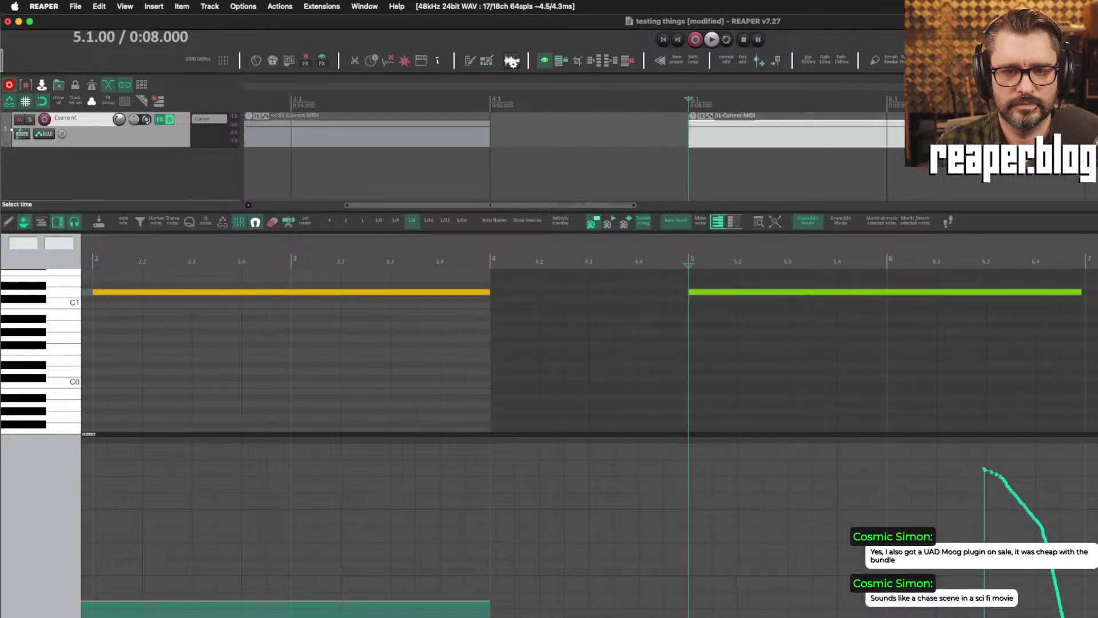
key("super+z")
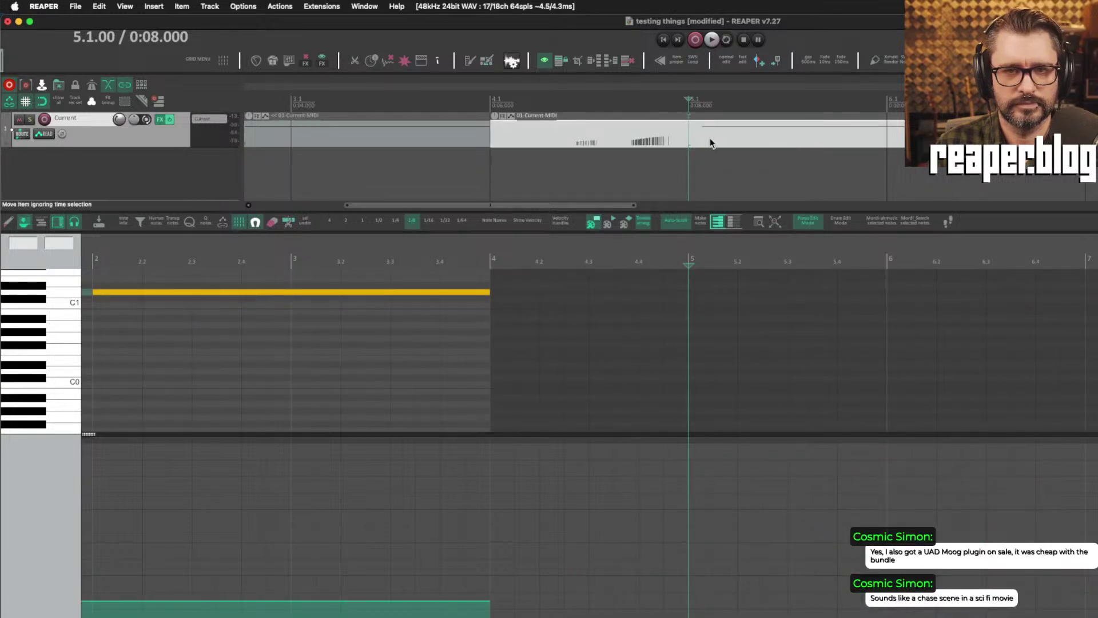
Delete the mod wheel events before bar 5 in the second item and move its note to start at bar 5.
left_click(688, 140)
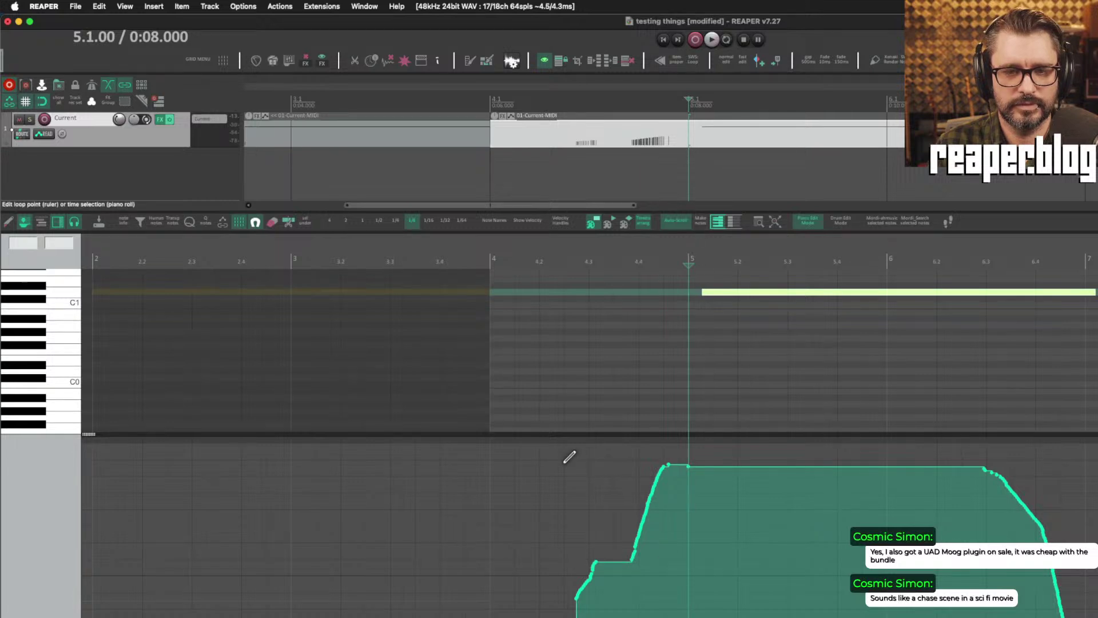
left_click_drag(565, 463, 677, 617)
key("Delete")
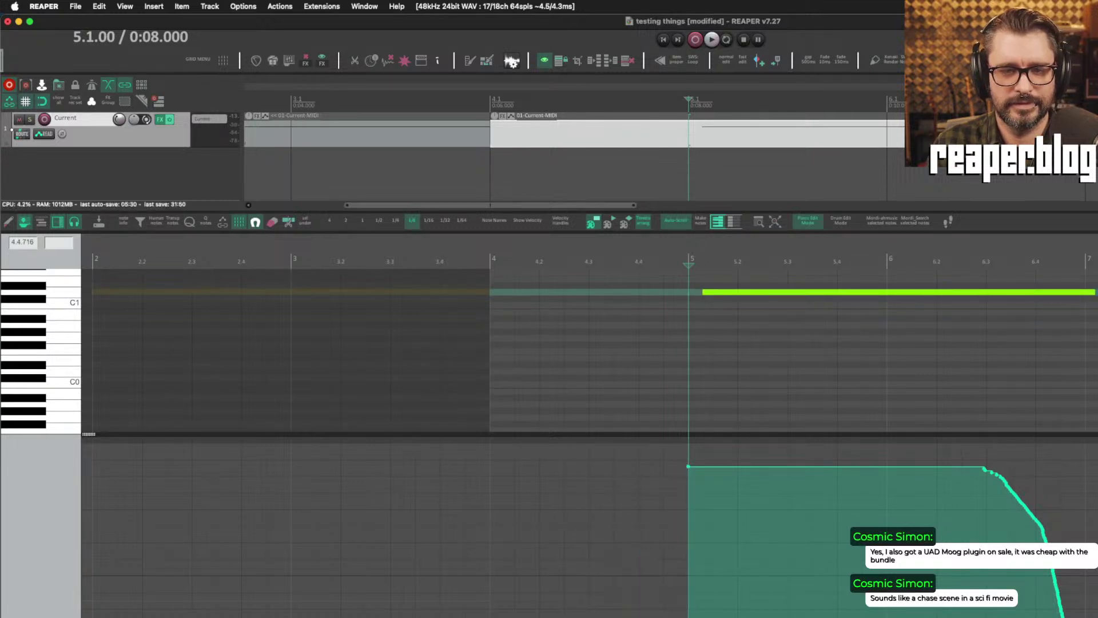
left_click(696, 290)
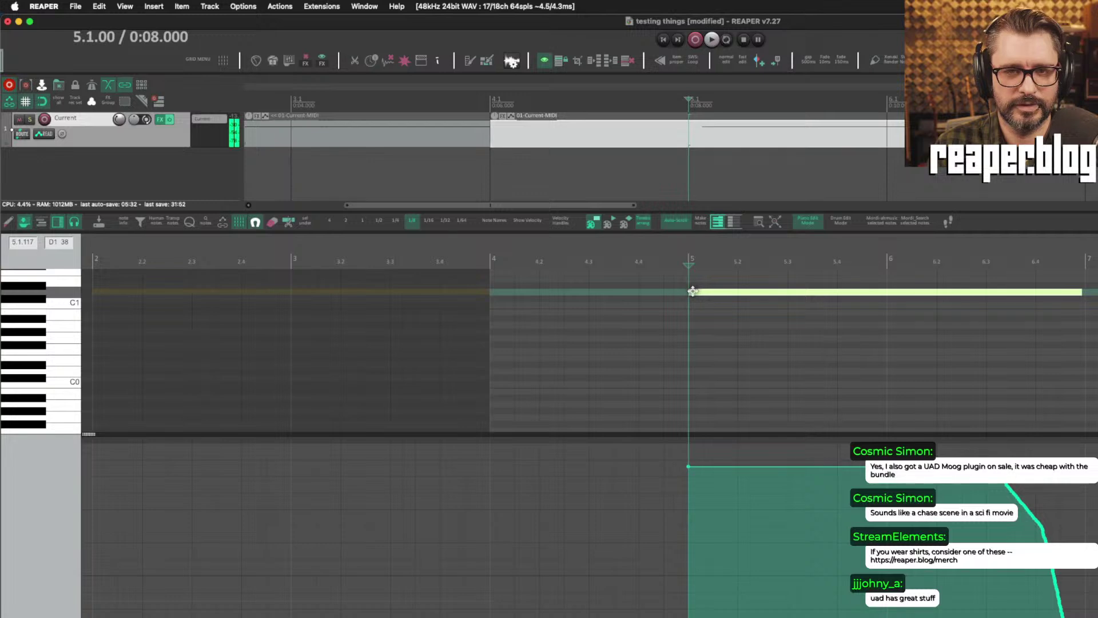
left_click_drag(692, 291, 694, 293)
Try trimming the second item's start to bar 5 and undo it, checking the mod wheel curve.
key("a")
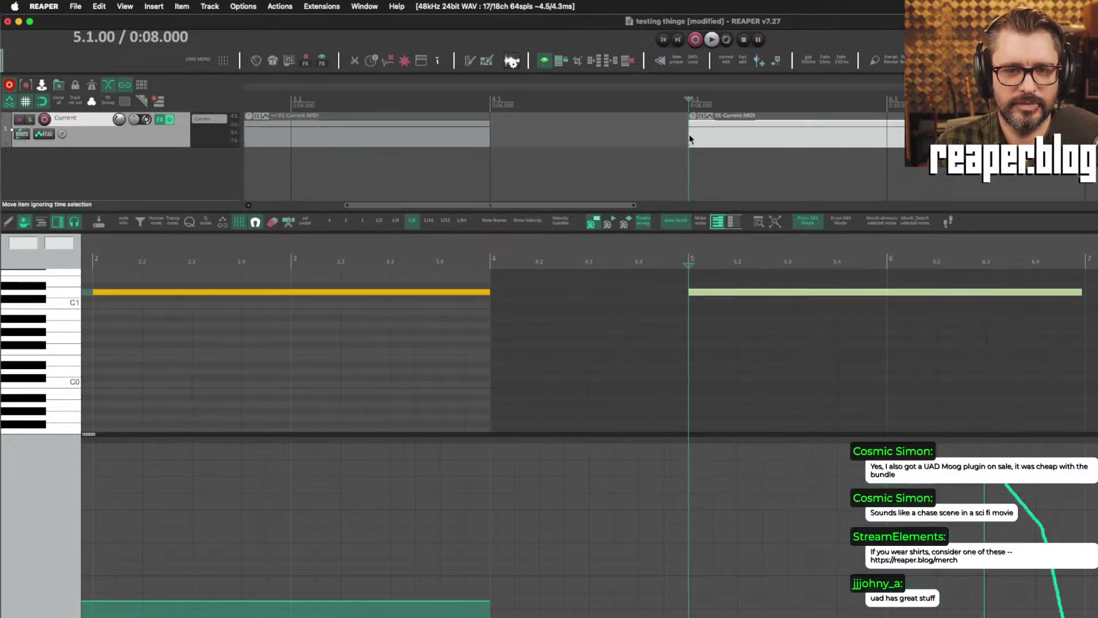
left_click(725, 147)
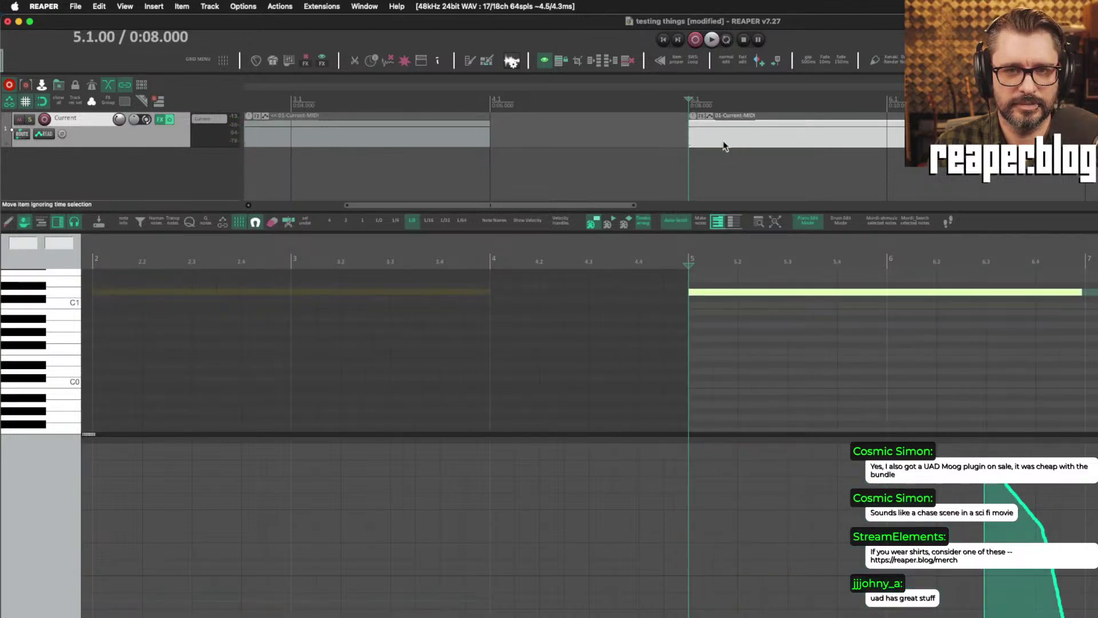
key("super+z")
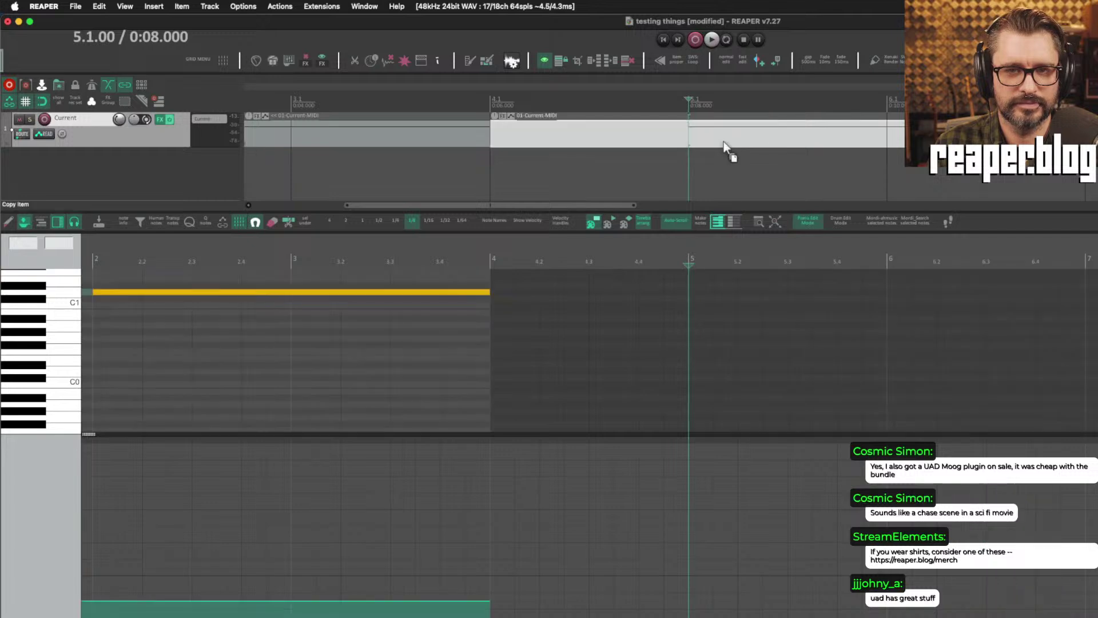
left_click(699, 138)
scroll(701, 372, "right", 5)
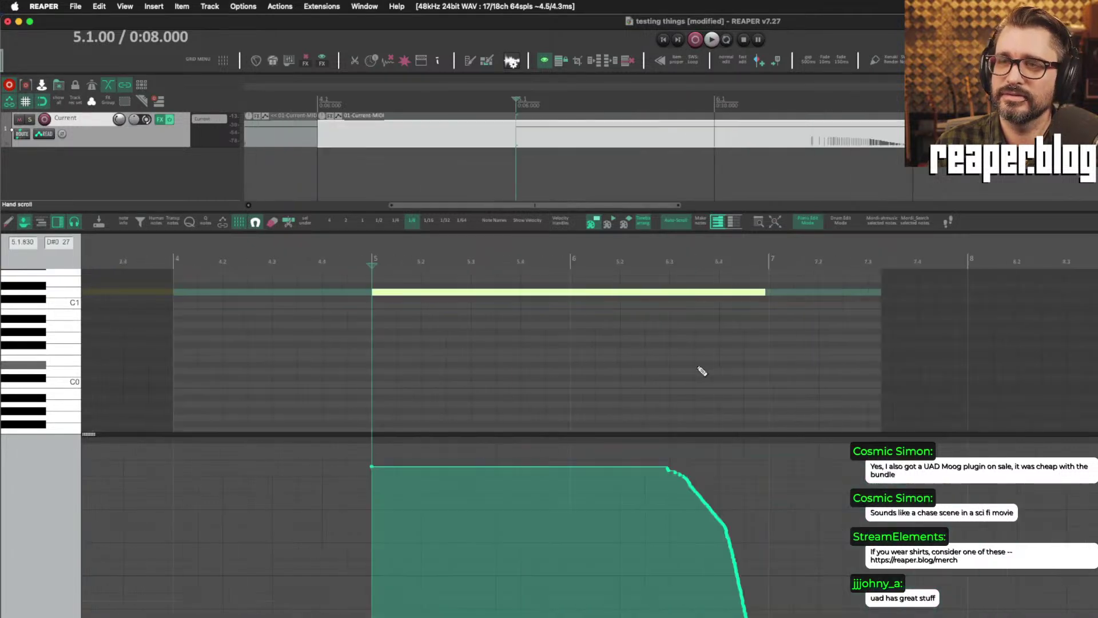
scroll(682, 375, "left", 3)
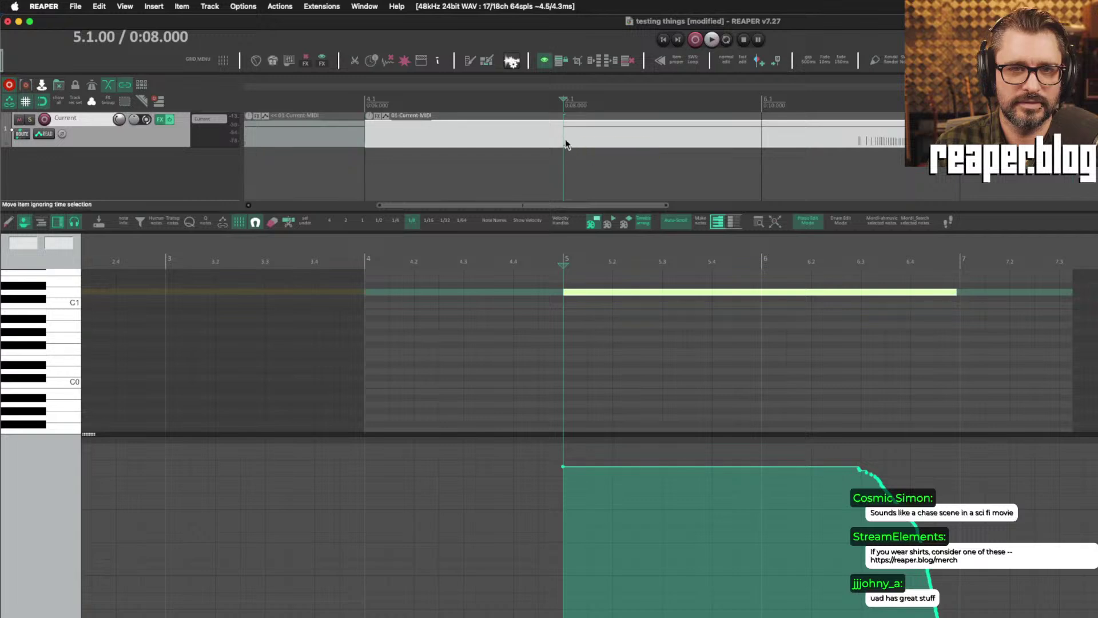
key("a")
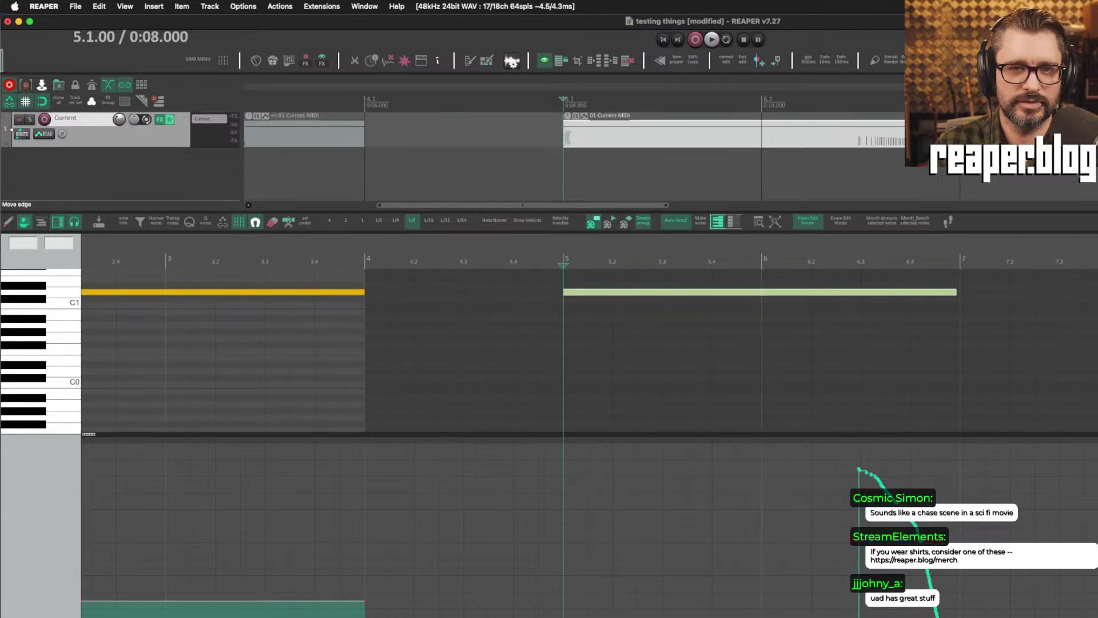
key("super+z")
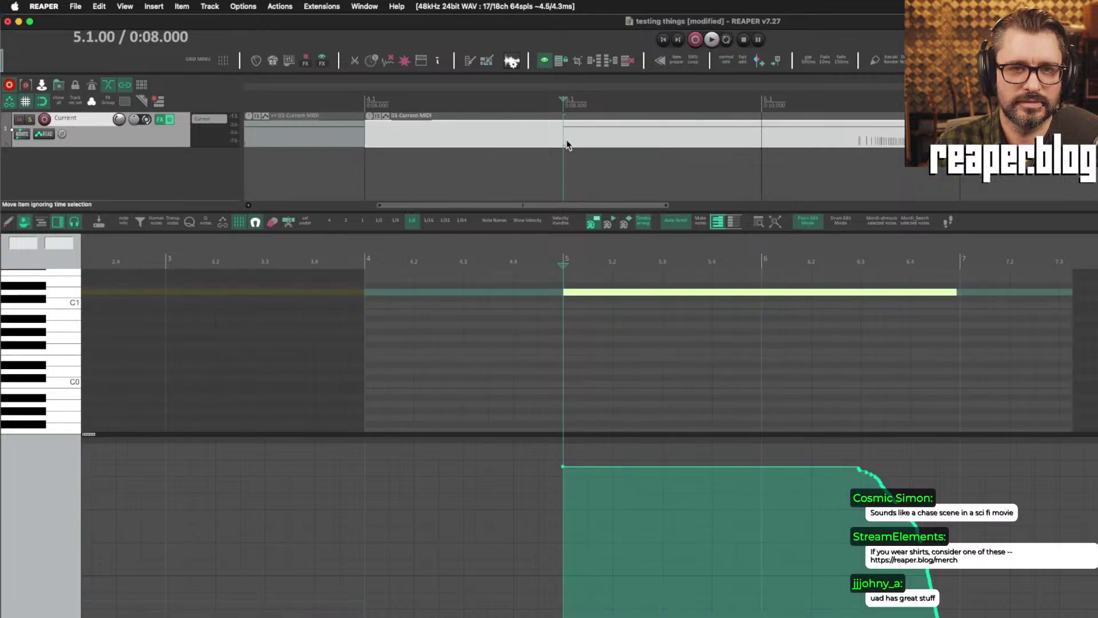
Lower the mod wheel event at bar 5 slightly and trim the second item and its note to span bar 5 to bar 7.
left_click_drag(576, 466, 576, 472)
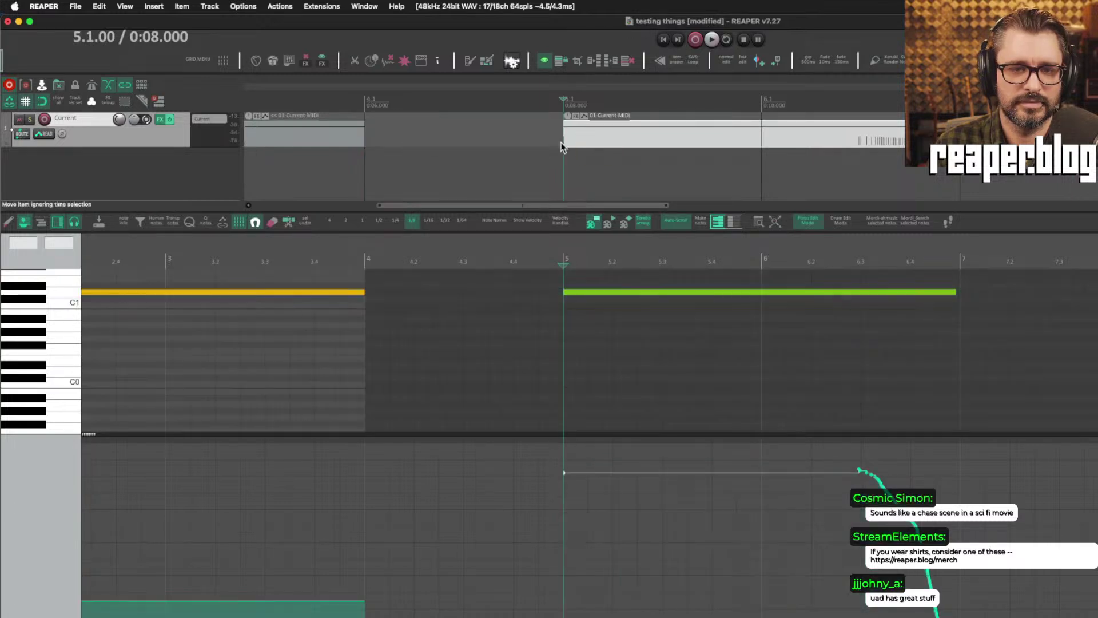
key("super+shift+z")
double_click(593, 127)
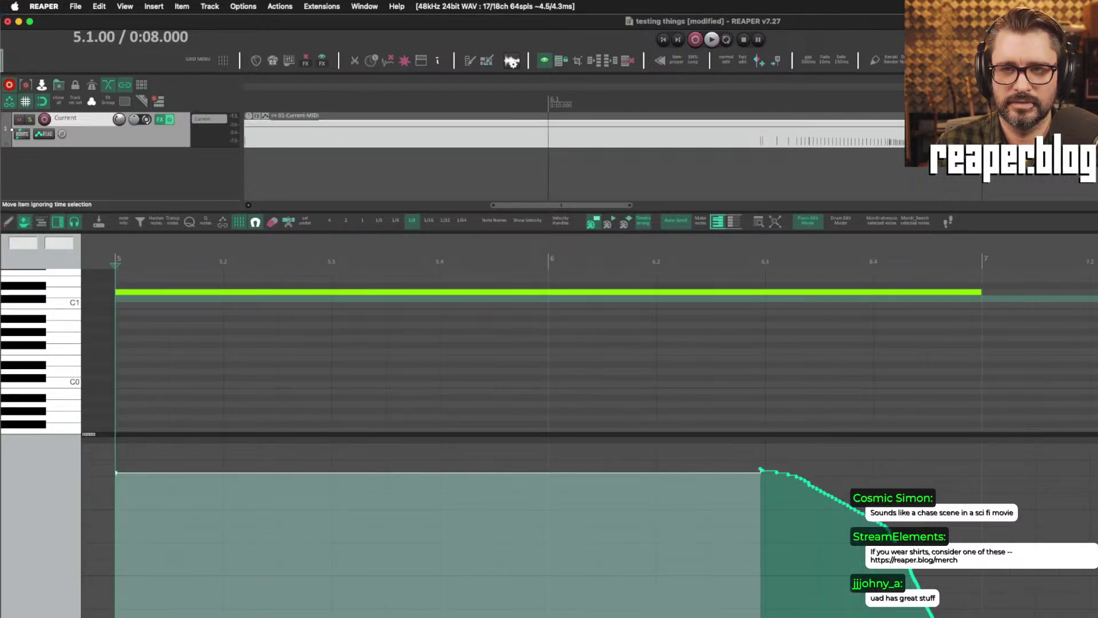
left_click(937, 187)
scroll(800, 170, "down", 6)
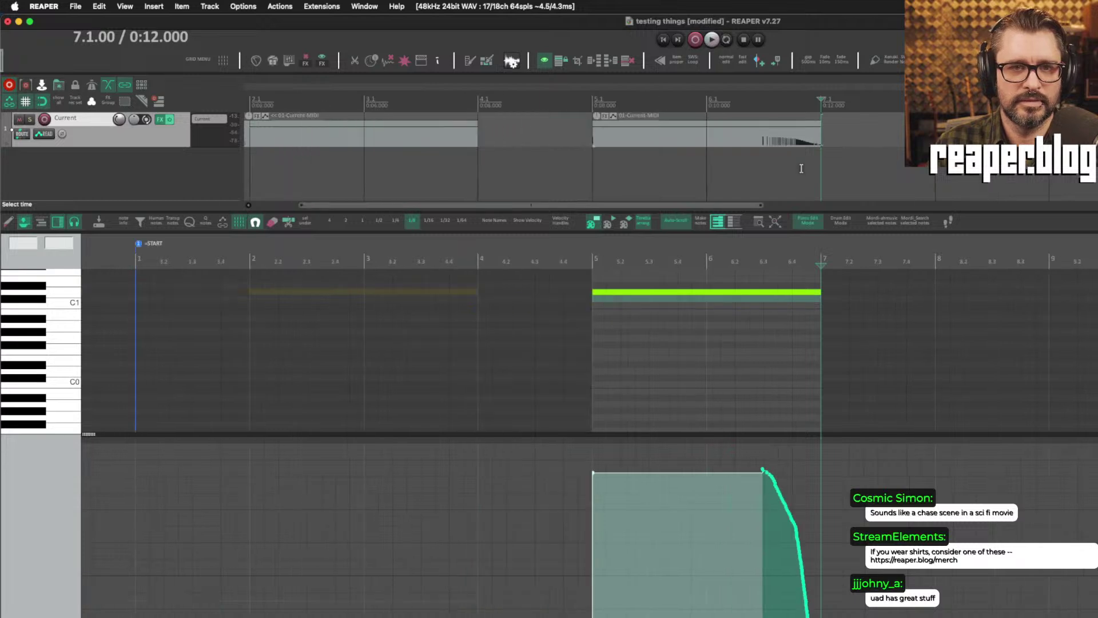
Open the first item in the MIDI editor with the edit cursor at bar 2.
left_click(317, 138)
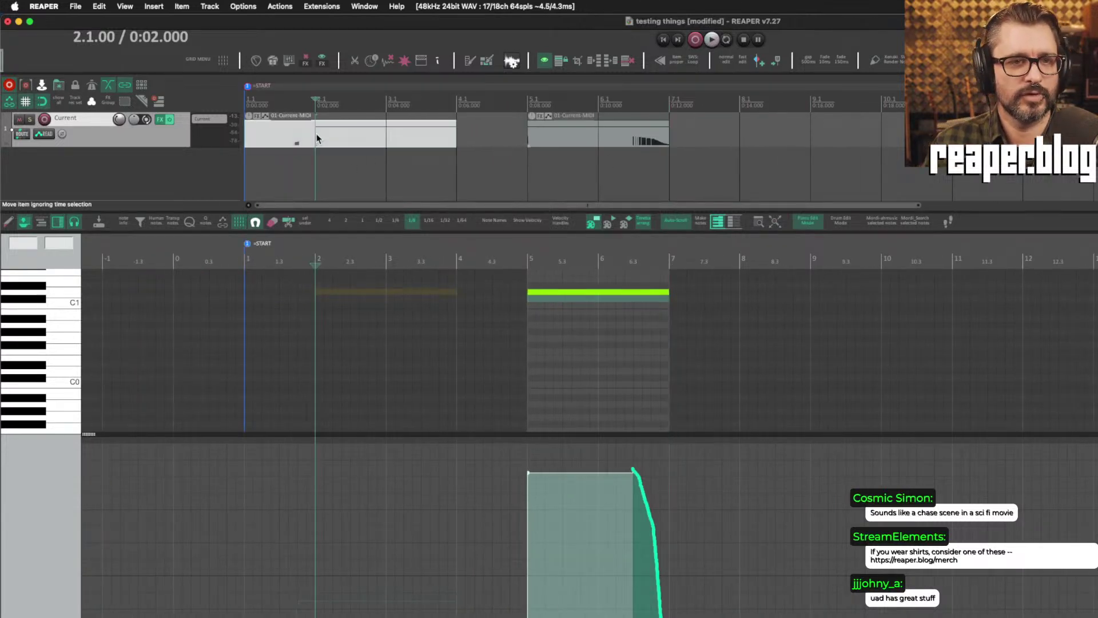
double_click(322, 135)
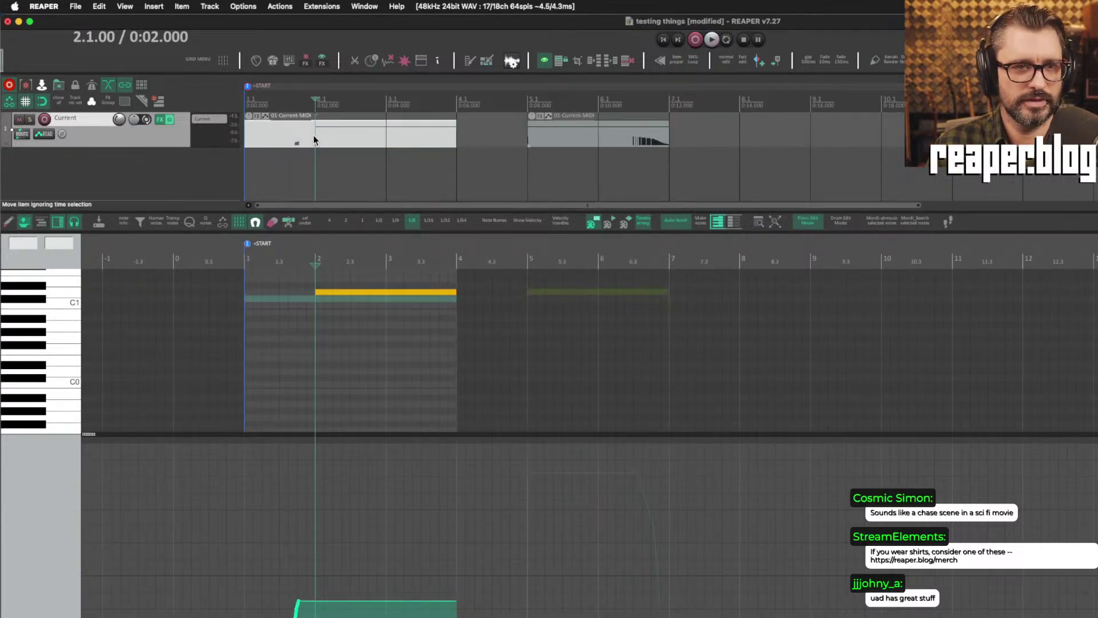
Try trimming the first item's start to bar 2 and undo each trim.
key("a")
left_click(363, 136)
double_click(345, 143)
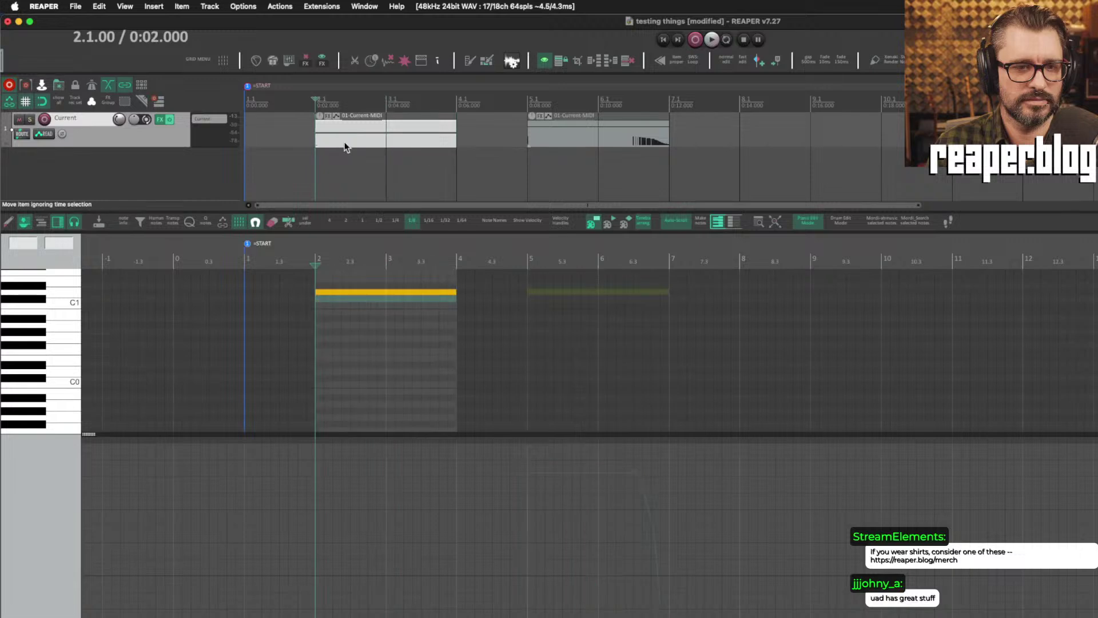
scroll(344, 143, "up", 5)
key("super+z")
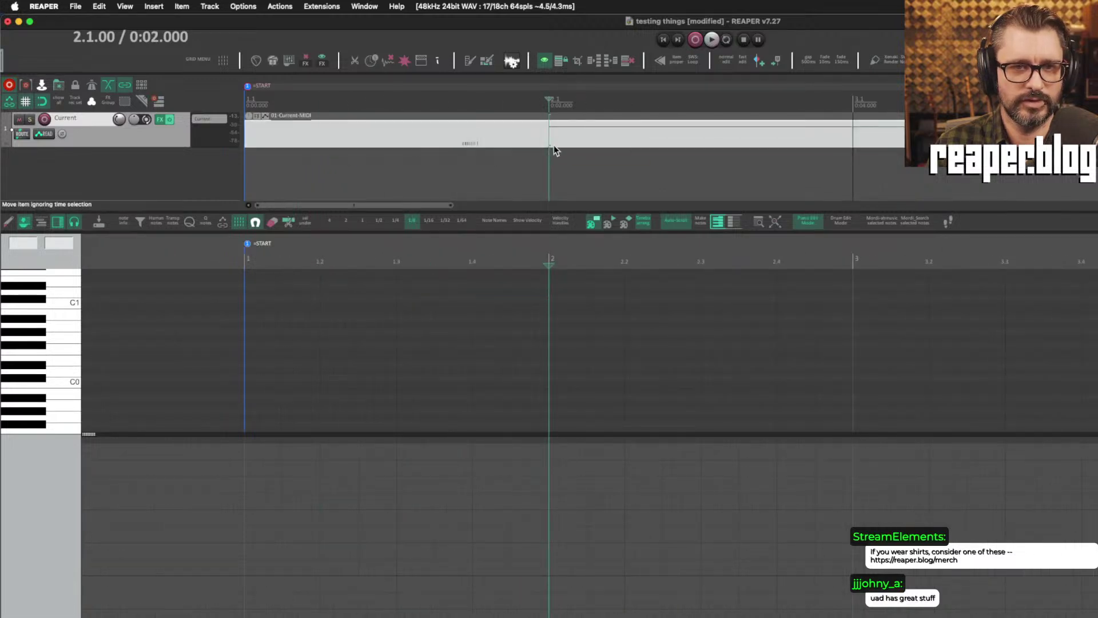
key("a")
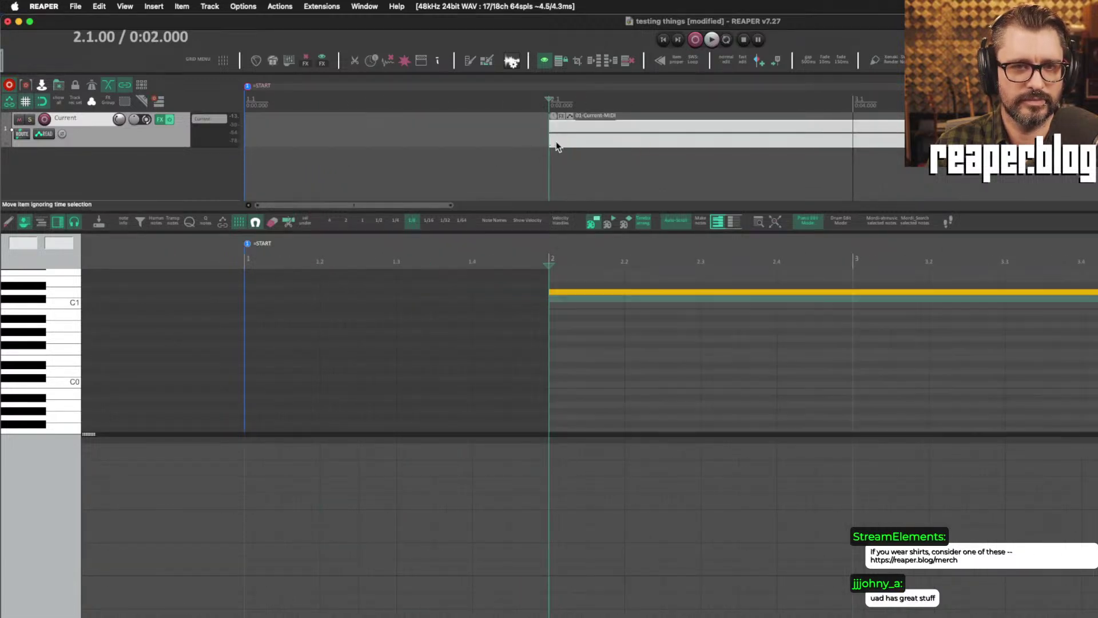
key("super+z")
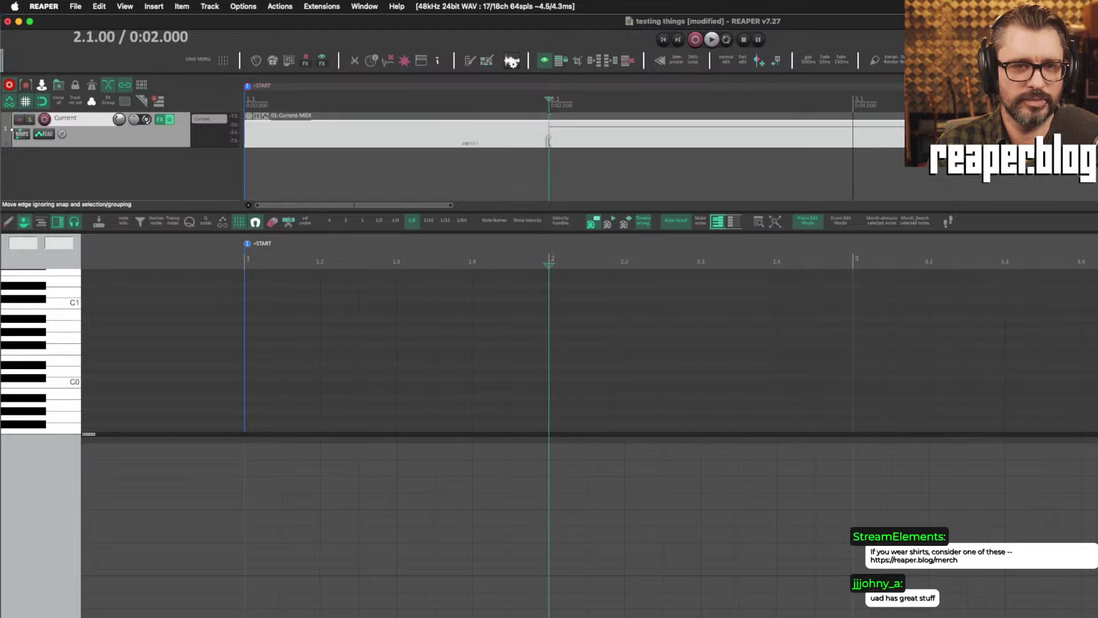
Shift the first item's mod wheel ramp to start at bar 2 and trim the item's start to bar 2.
left_click(521, 153)
left_click(551, 140)
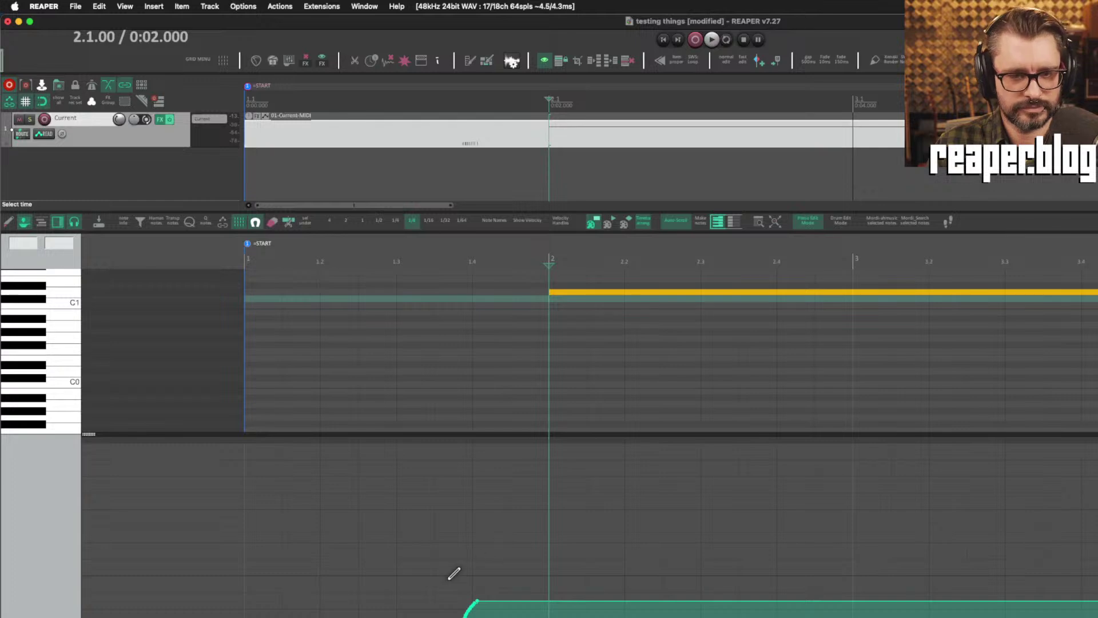
left_click(475, 592)
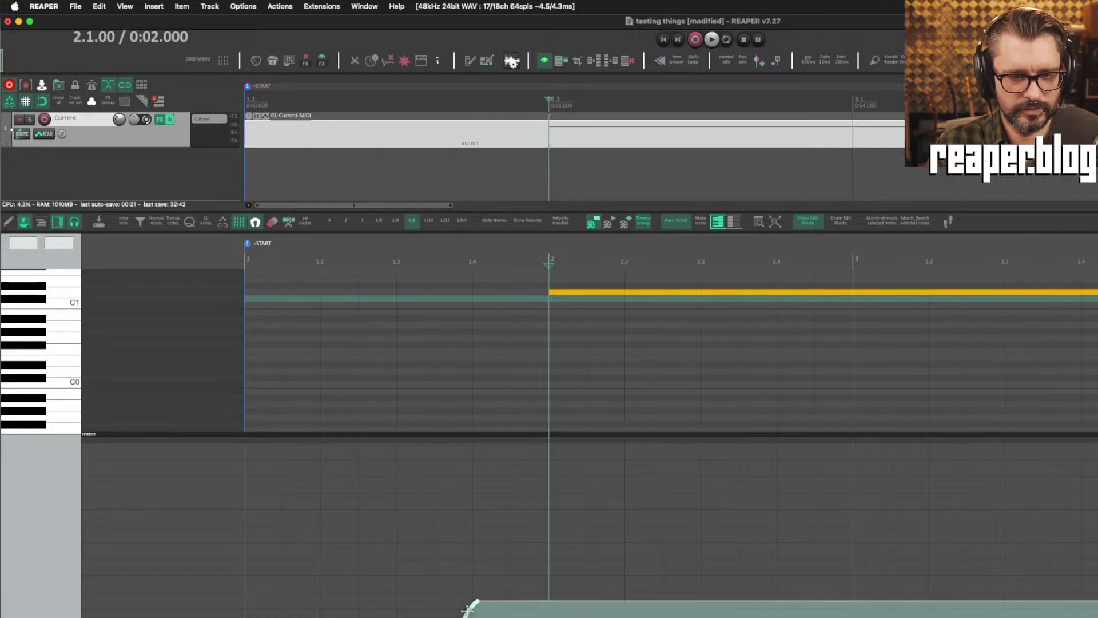
mouse_move(476, 601)
left_mouse_down()
mouse_move(564, 607)
mouse_move(513, 609)
mouse_move(552, 611)
left_mouse_up()
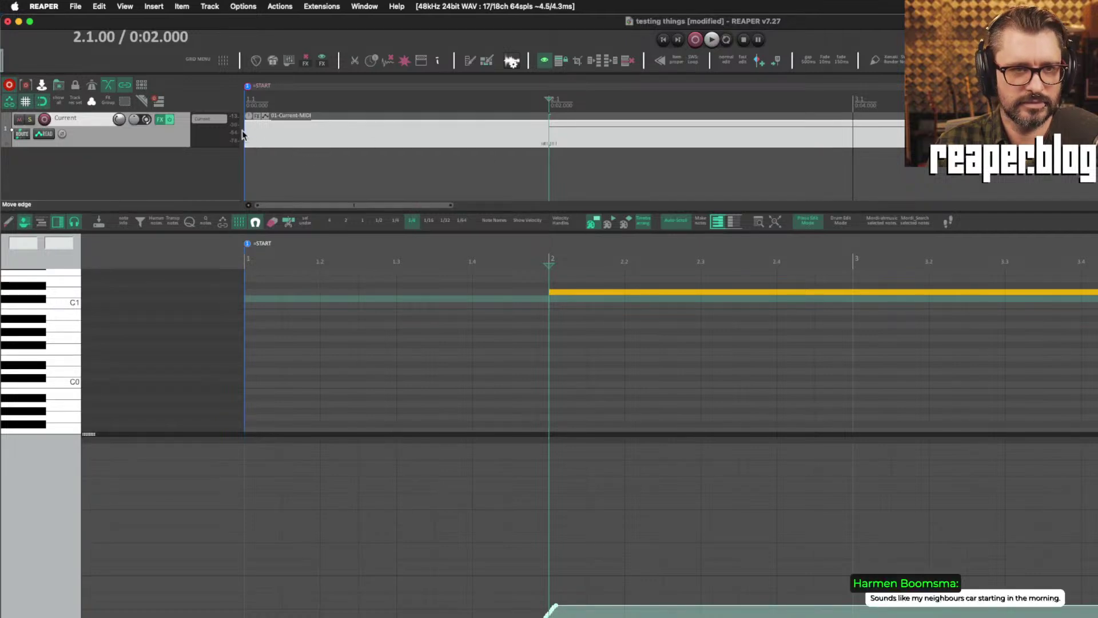
left_click_drag(246, 134, 556, 162)
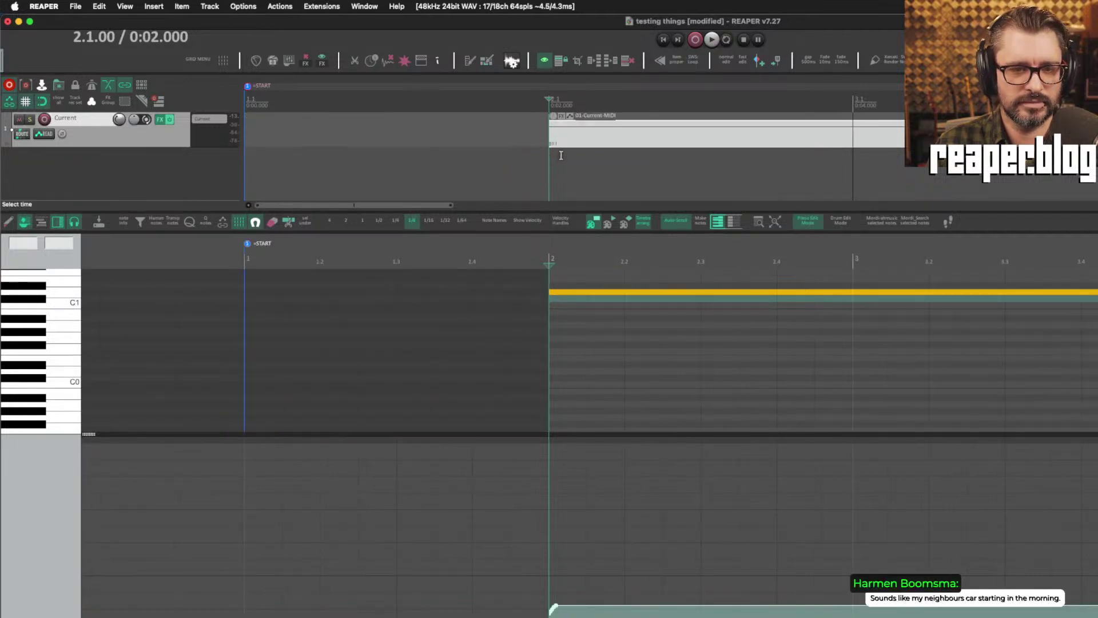
scroll(790, 170, "down", 10)
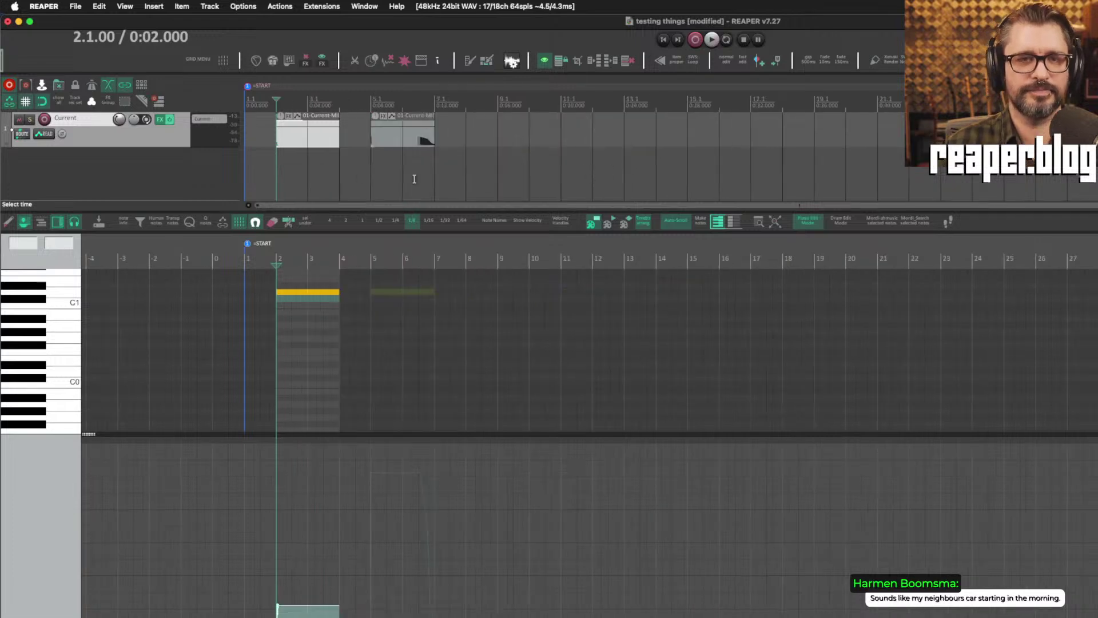
Move the second item to bar 9 and duplicate the first item twice, filling bars 4 to 8.
left_click(366, 179)
scroll(378, 161, "up", 4)
left_click(380, 163)
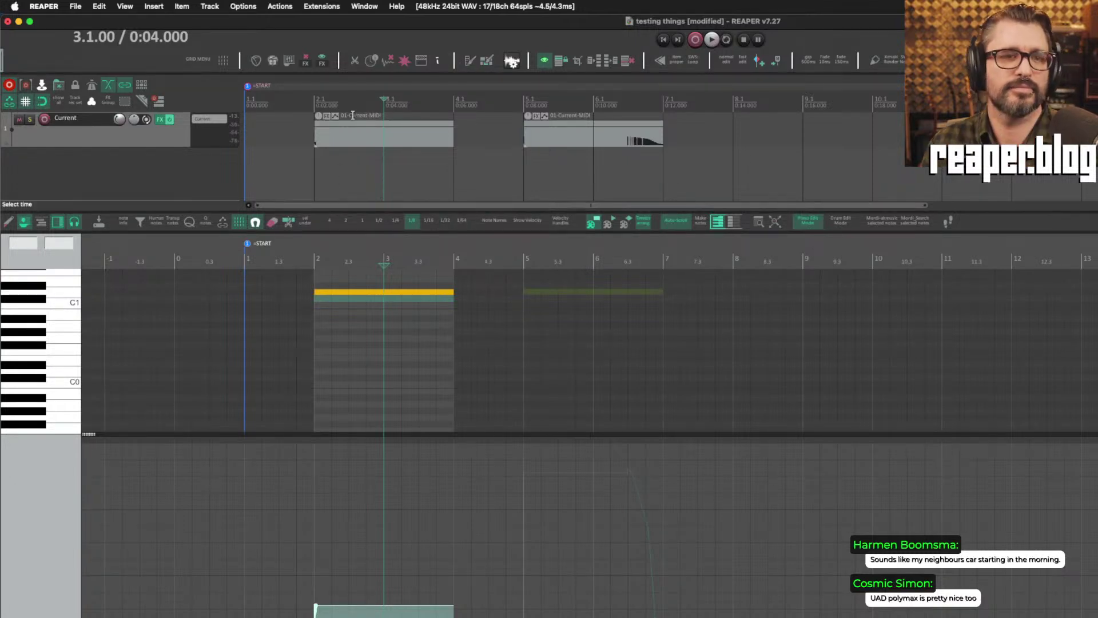
left_click(488, 169)
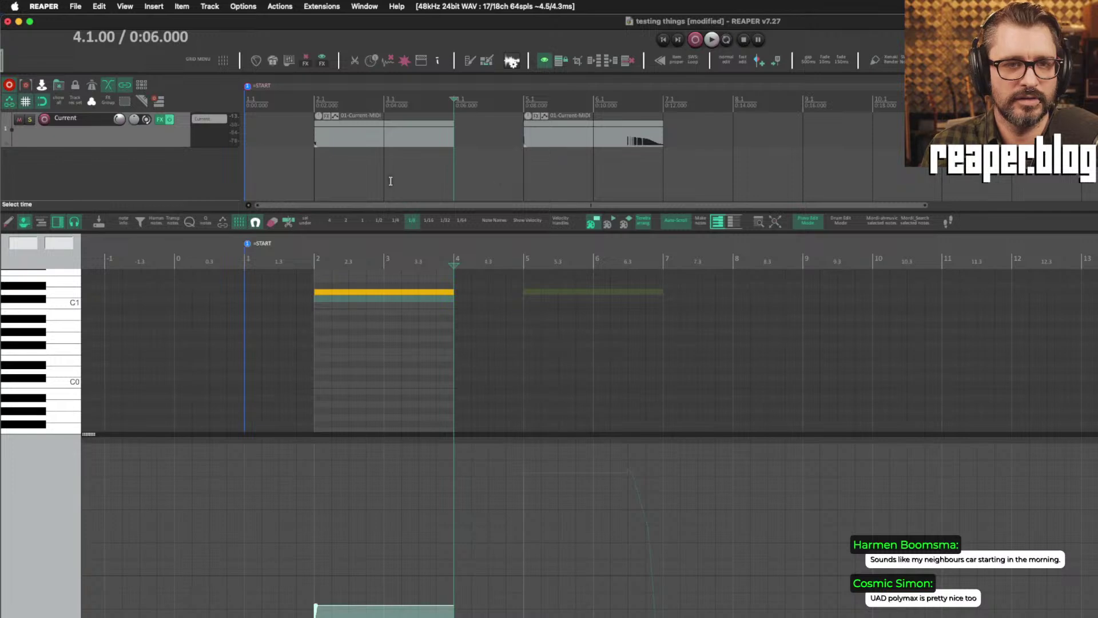
left_click(318, 171)
key("super+z")
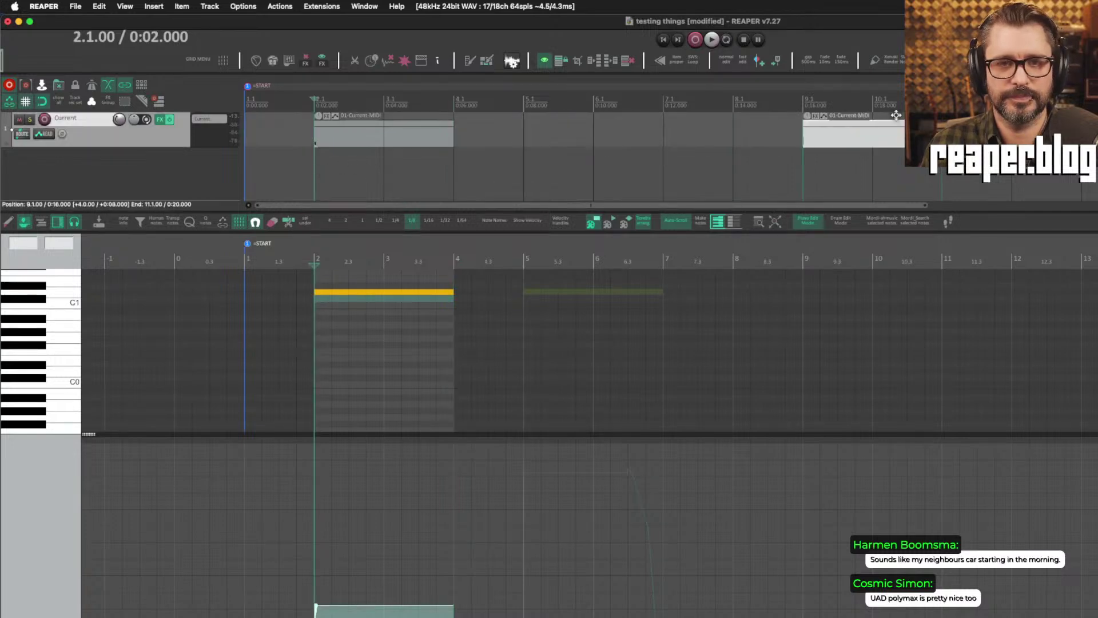
left_click(399, 150)
key("super+d")
key("super+d")
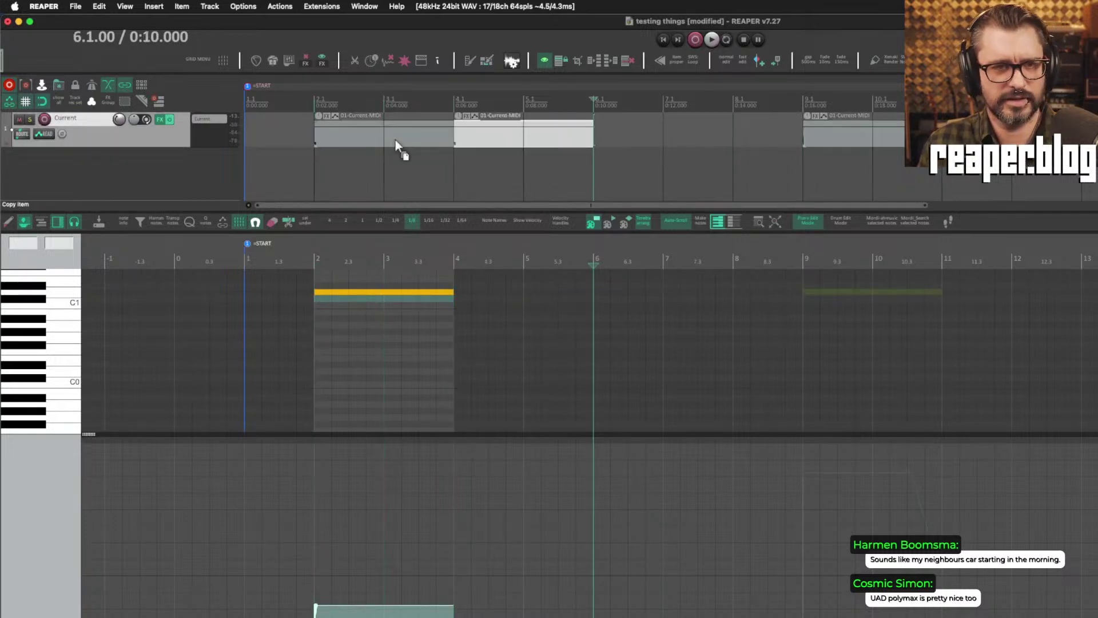
Move the last item to bar 13, duplicate the bar 6 item to bar 8, and save the project.
scroll(688, 174, "down", 2)
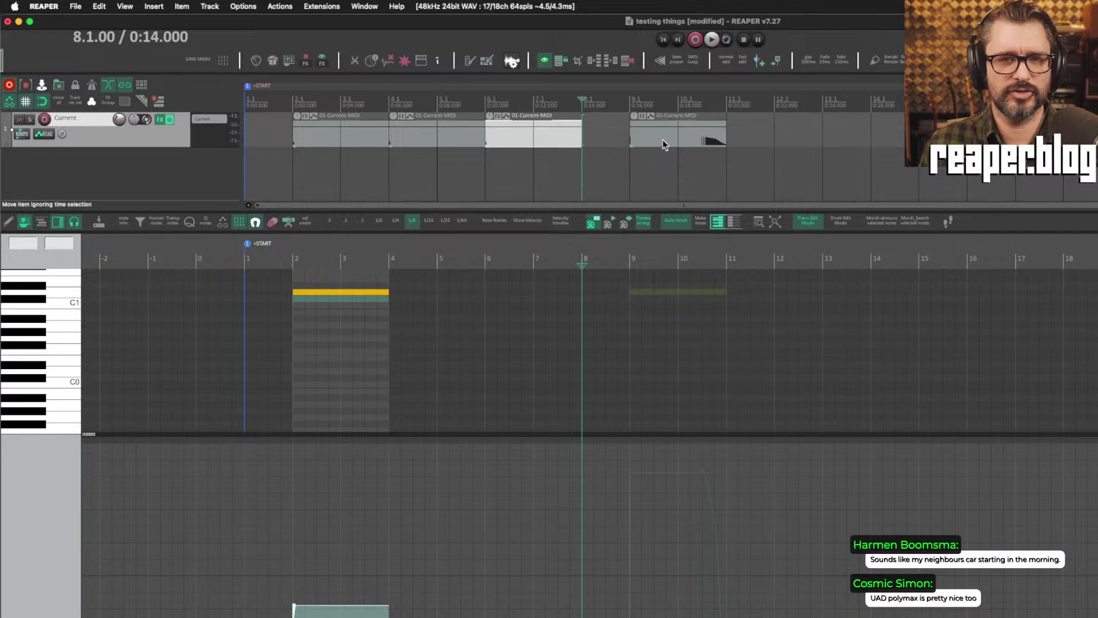
left_click_drag(662, 139, 854, 140)
left_click(551, 140)
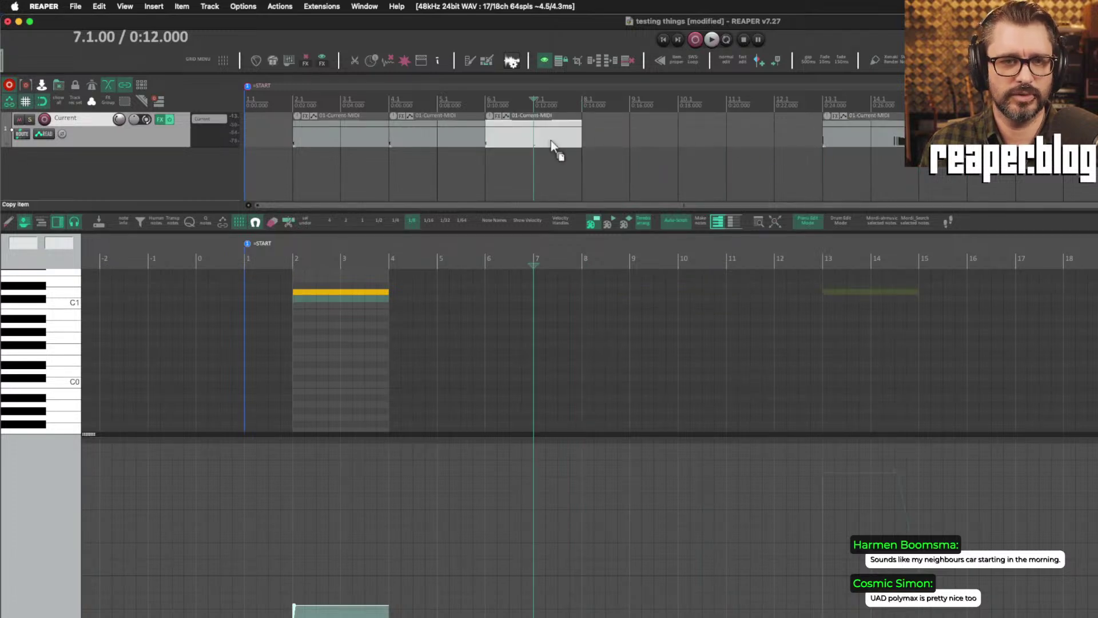
key("super+s")
key("super+d")
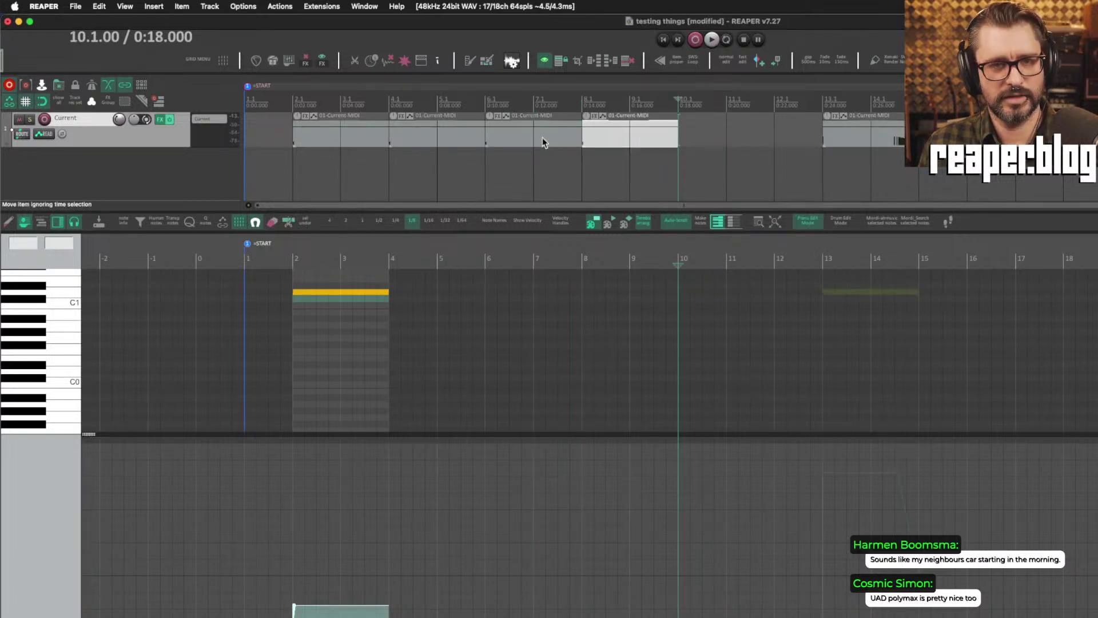
Move the item at bar 13 back to bar 10 and duplicate it three times, filling bars 12 to 18.
left_click(647, 140)
left_click(675, 140)
left_click_drag(851, 140, 707, 146)
key("super+d")
key("super+d")
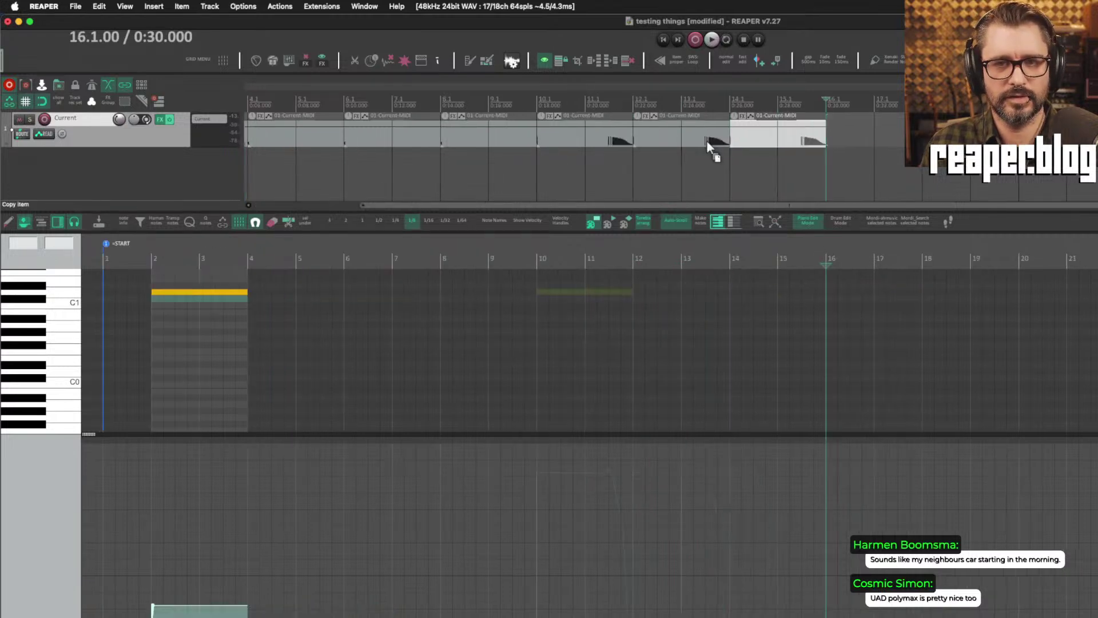
key("super+d")
key("minus")
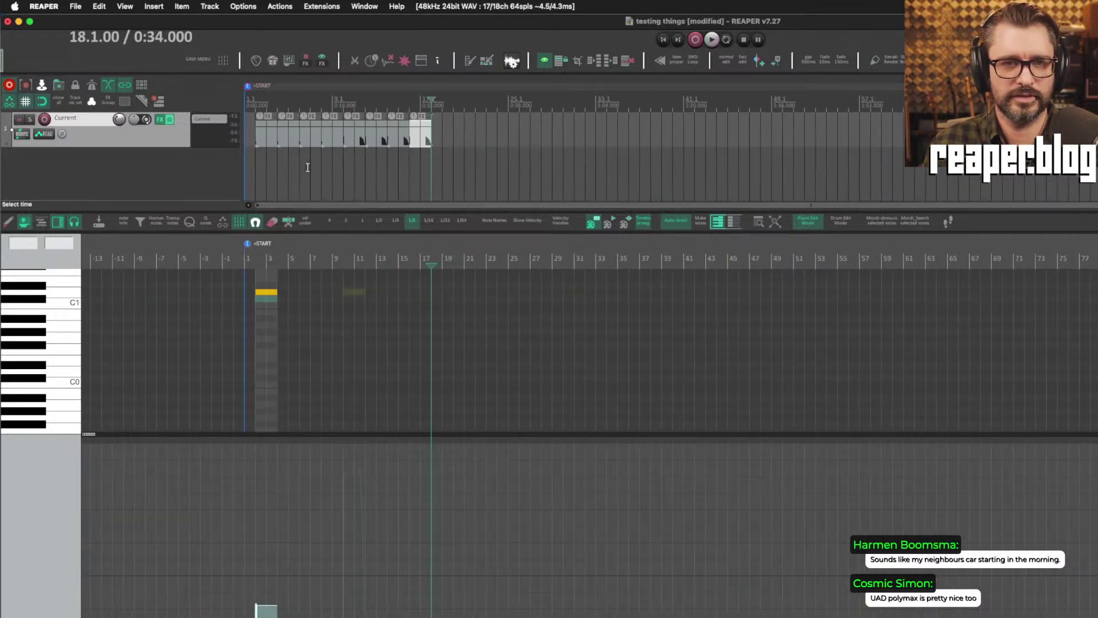
Select all items from bar 2 to bar 18 and give them one random colour, settling on teal.
key("shift+c")
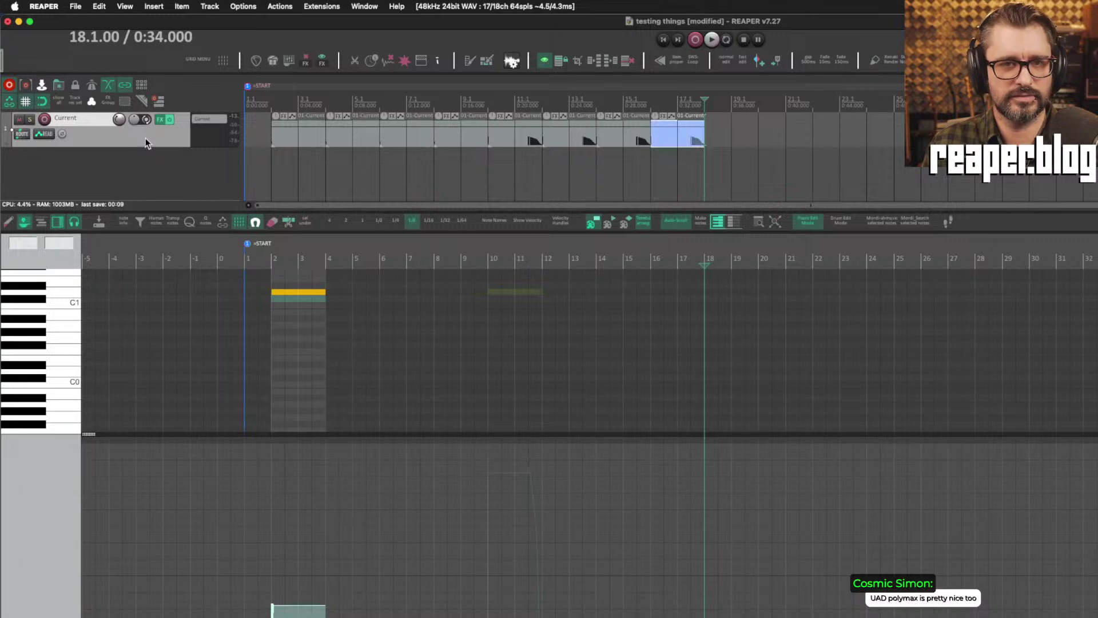
left_click(272, 139)
left_click(664, 129, "shift")
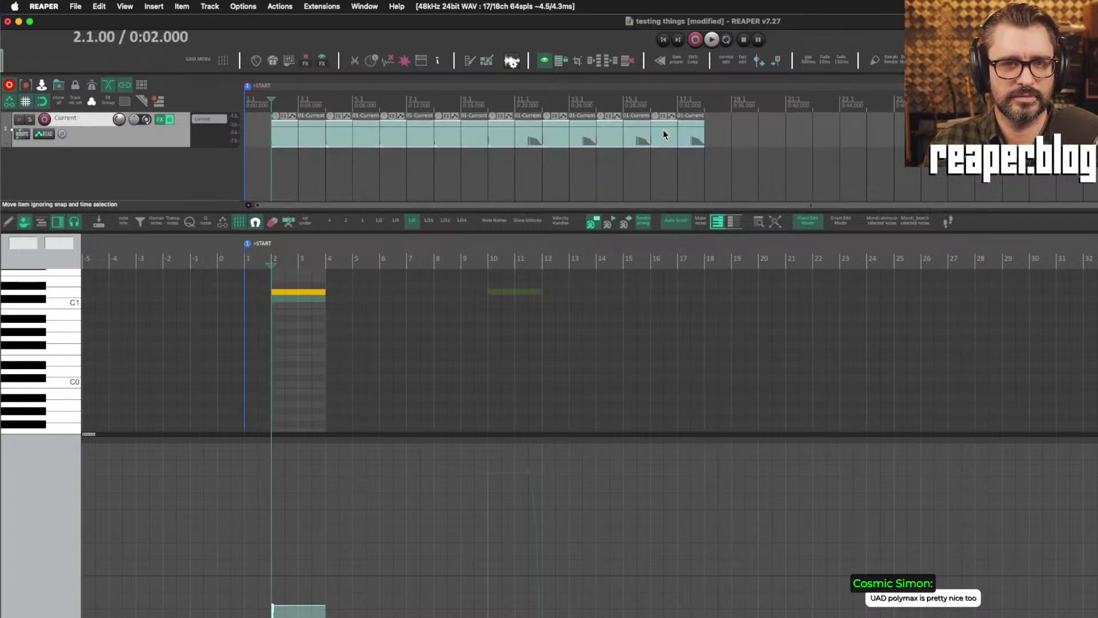
Apply random colours to the Current track until it is light blue.
left_click(161, 135)
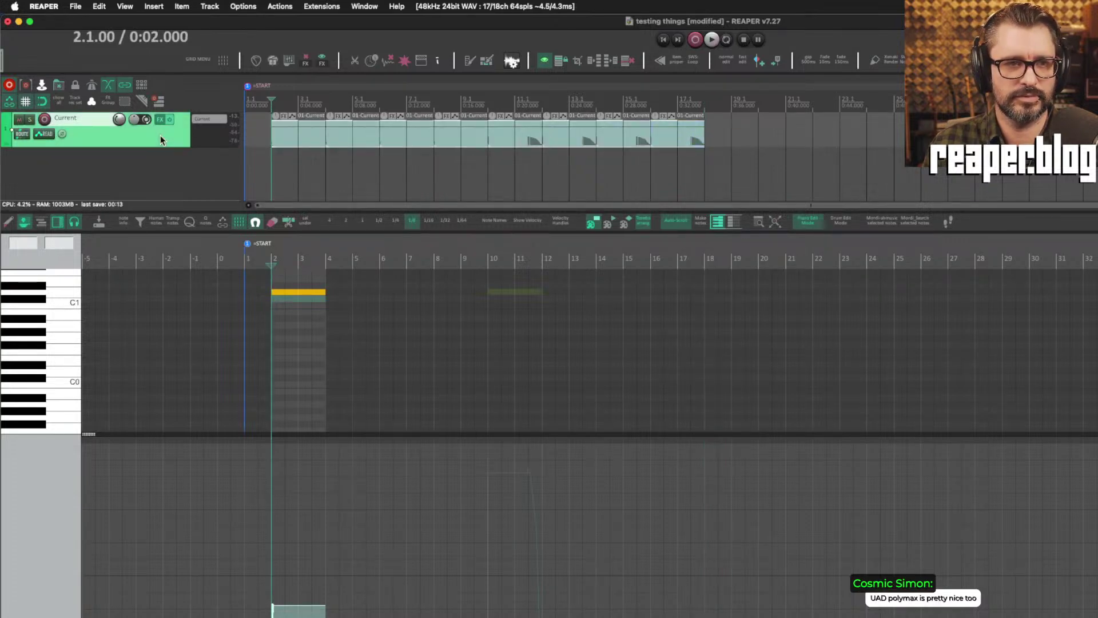
key("shift+c")
key("shift+c")
key("shift+c")
key("shift+c")
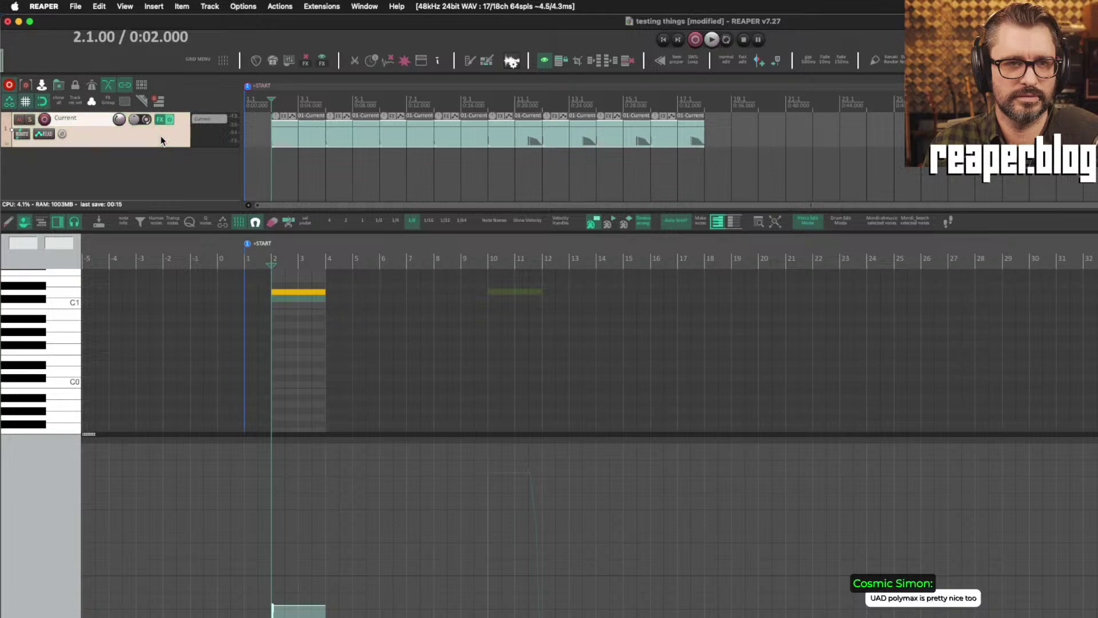
key("shift+c")
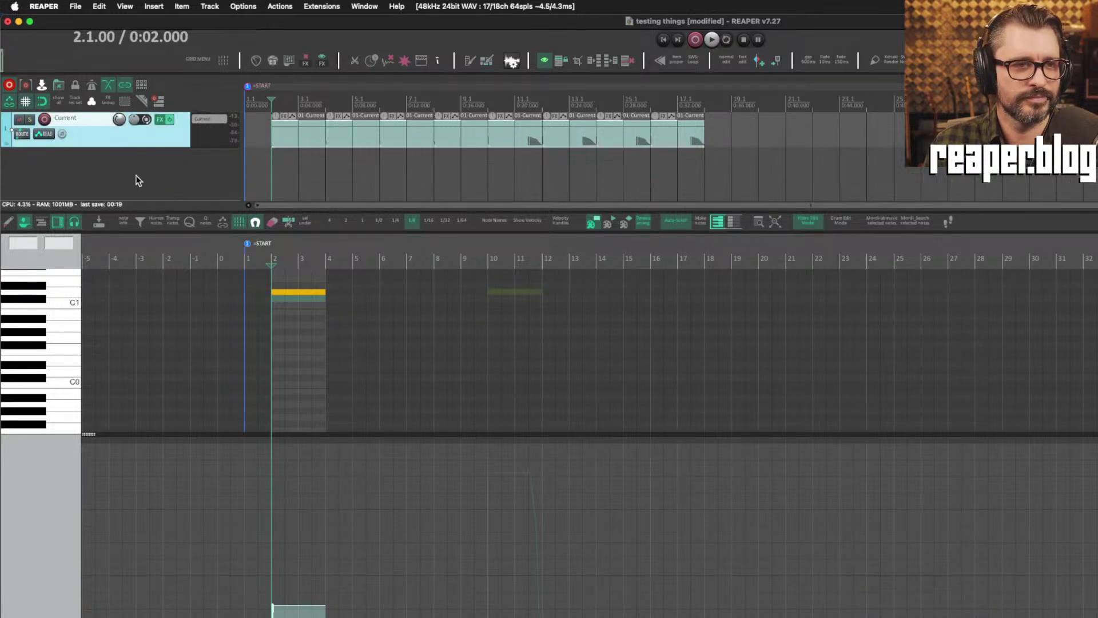
Duplicate the Current track without its items.
right_click(143, 172)
left_click(142, 137)
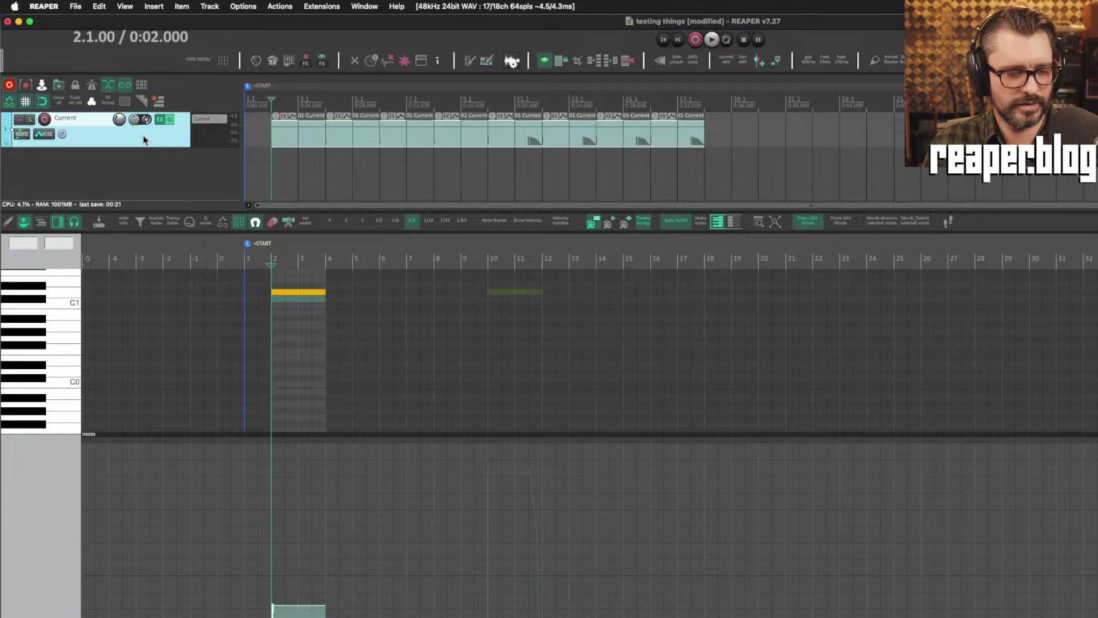
key("super+t")
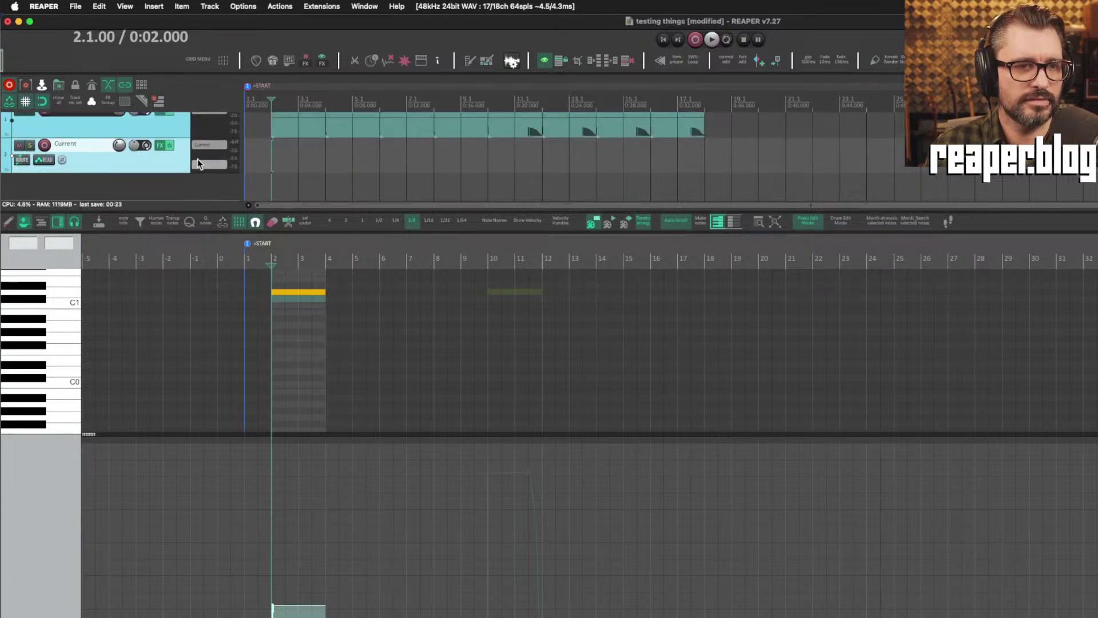
Open the Current plugin on the duplicated track and close the MIDI editor.
left_click(208, 145)
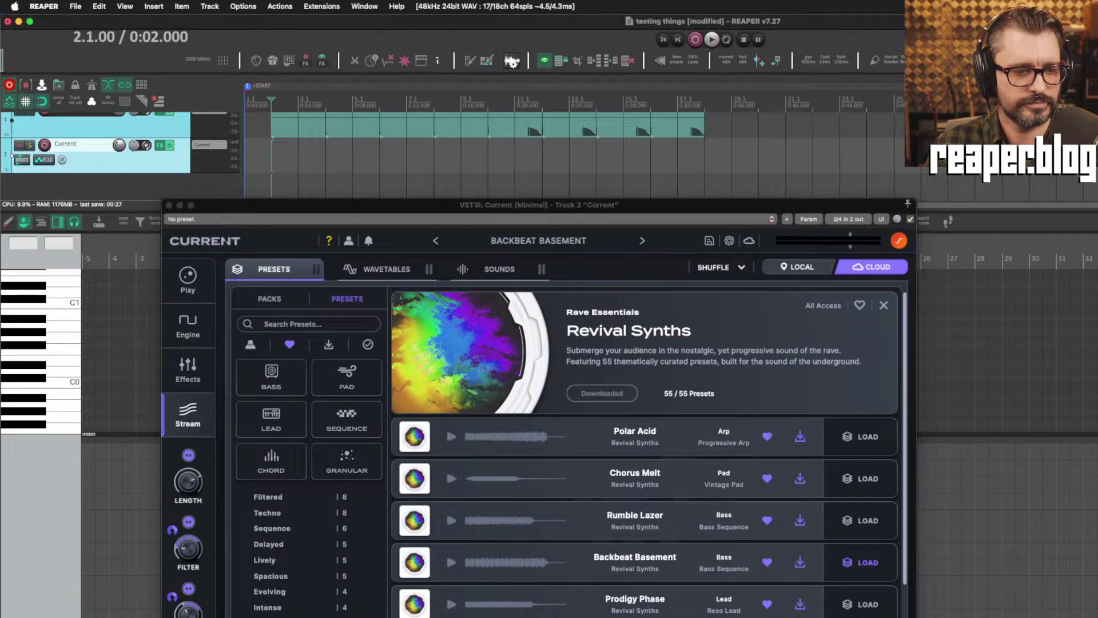
key("Escape")
left_click(427, 371)
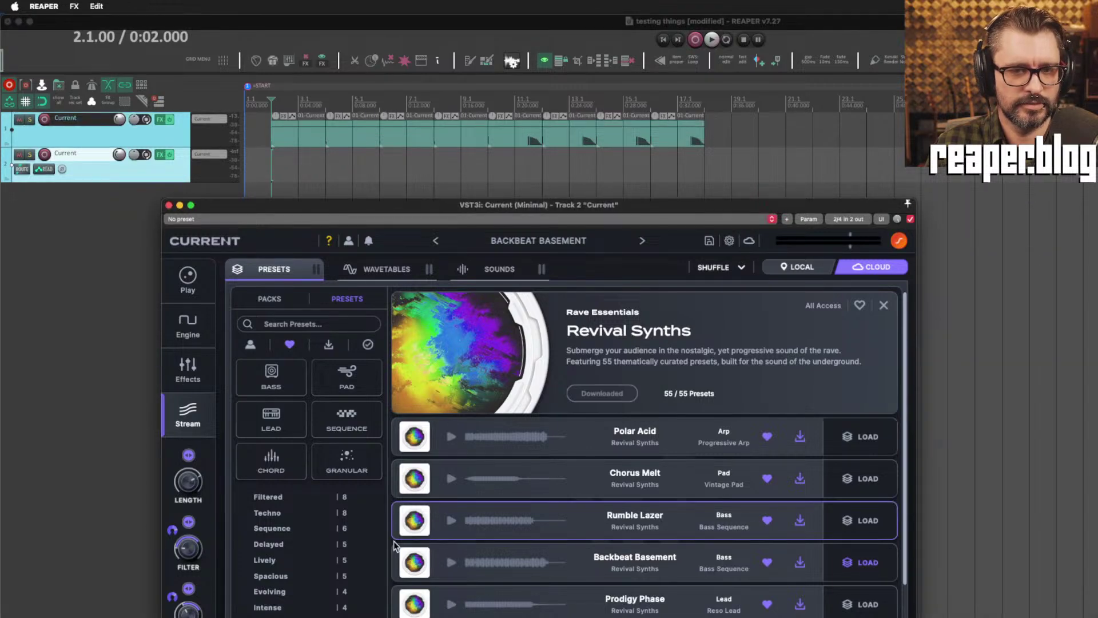
Audition Revival Synths presets including Polar Acid, Rumble Lazer and Prodigy Phase, and load Prodigy Phase on the second track.
left_click(632, 426)
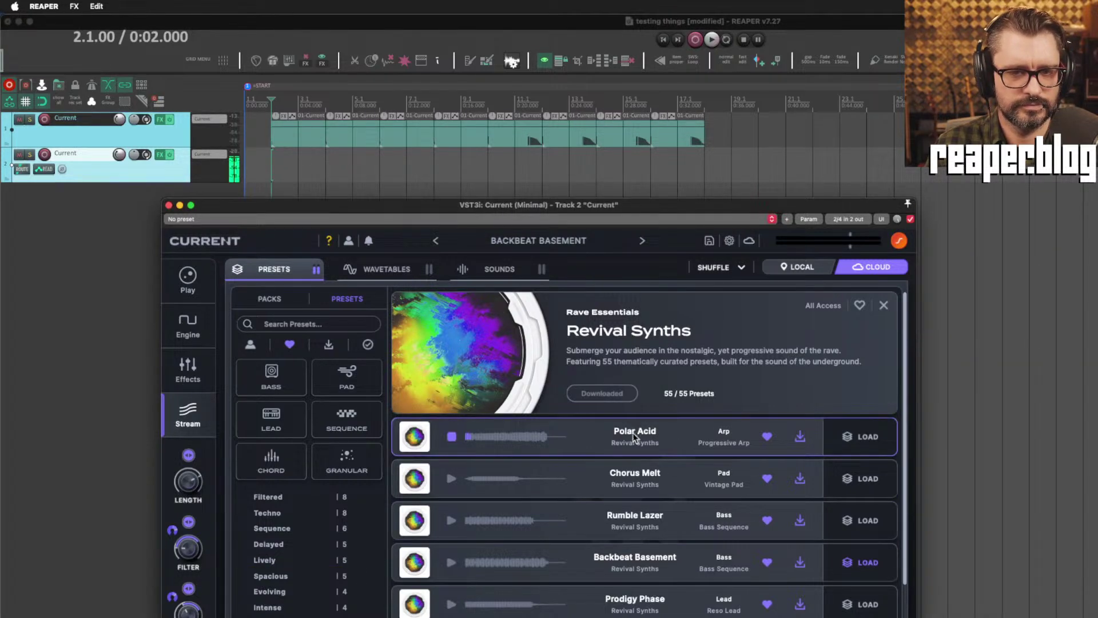
left_click(645, 521)
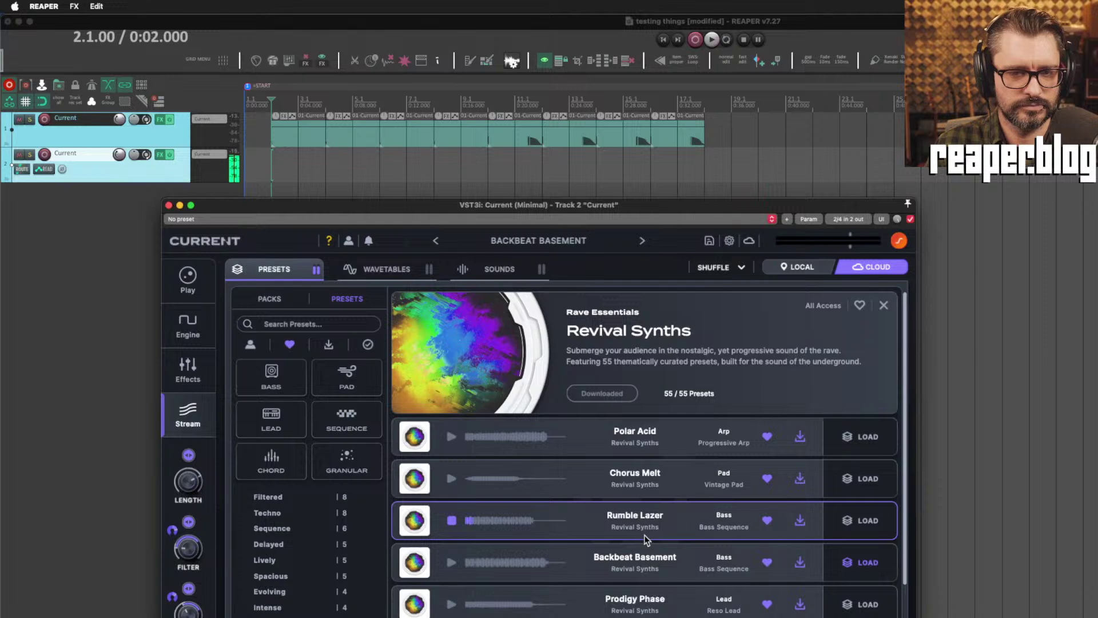
left_click(641, 569)
left_click(654, 609)
scroll(653, 617, "down", 1)
left_click(654, 617)
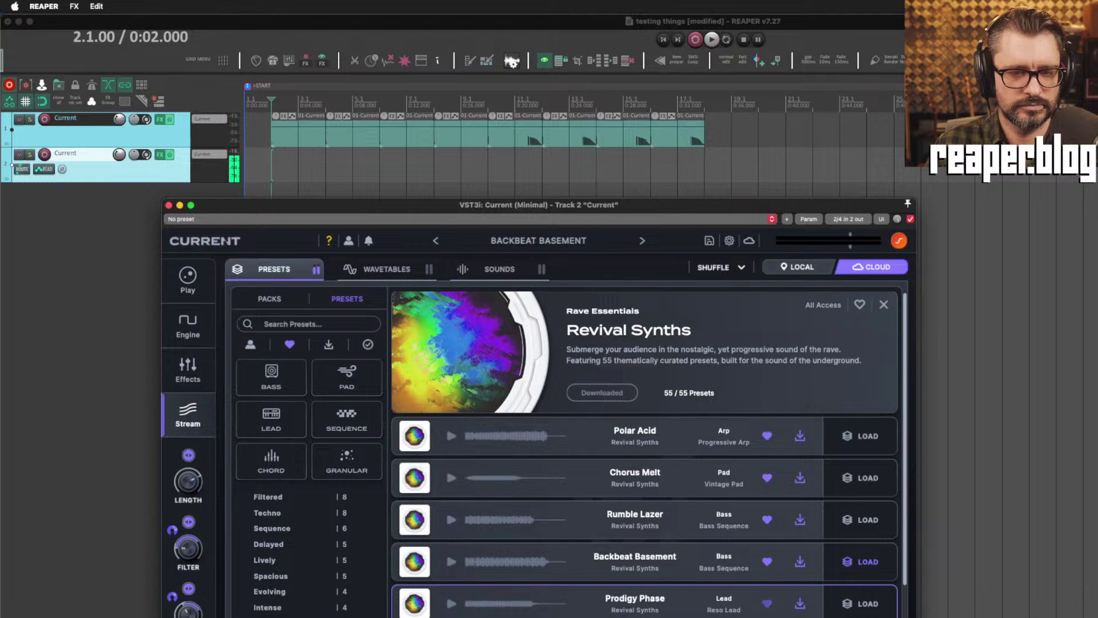
left_click(866, 605)
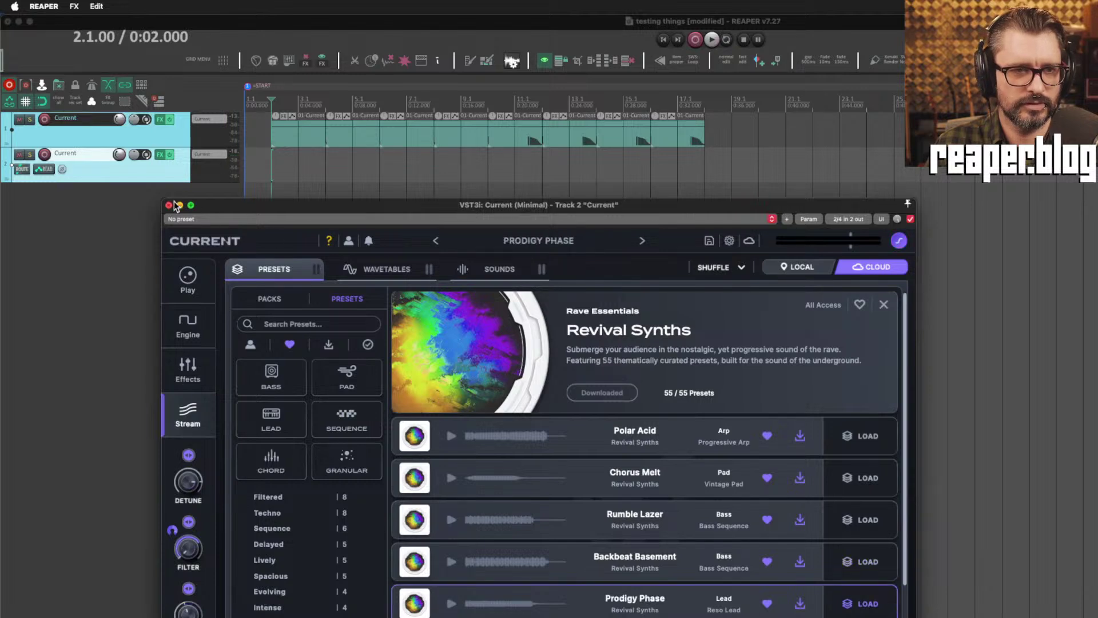
Arm the second Current track for recording.
left_click(273, 169)
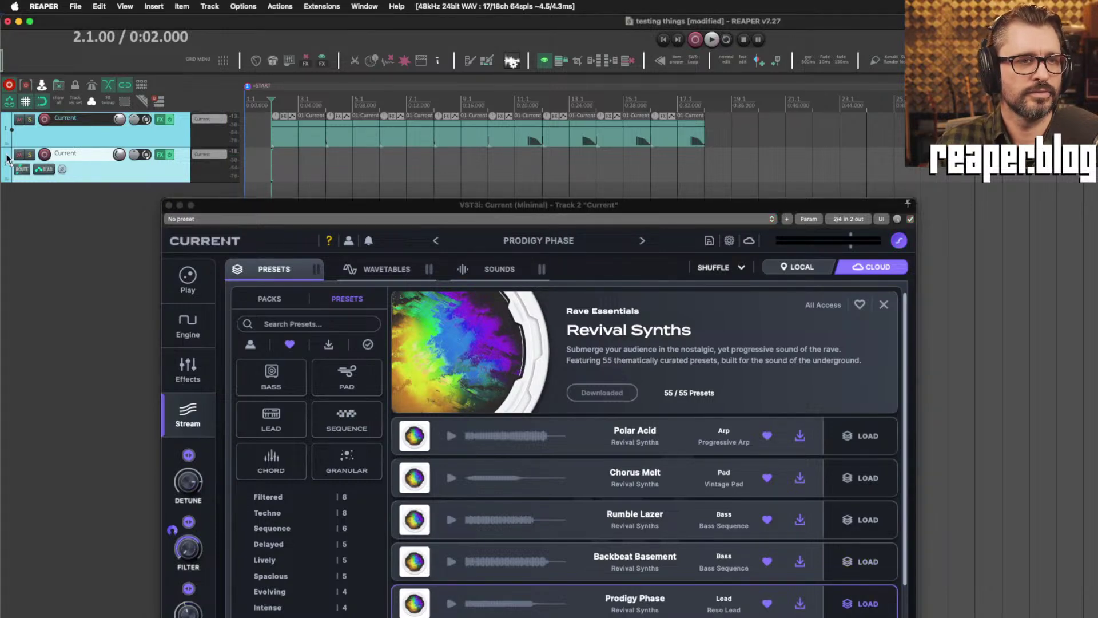
left_click(45, 155)
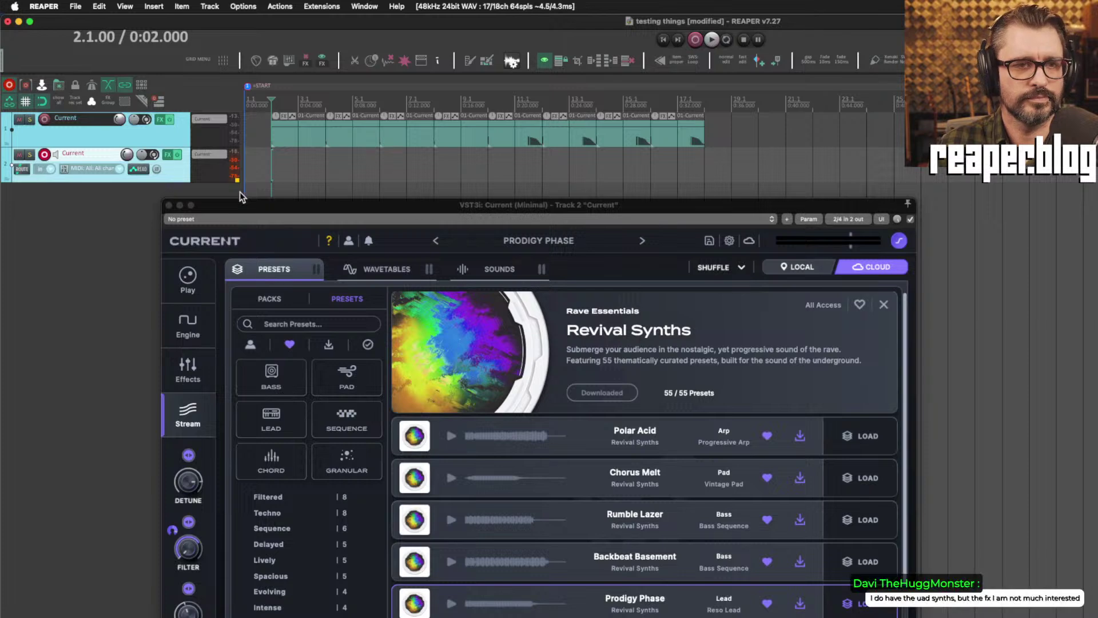
Play the project and adjust Prodigy Phase's performance controls to Filter 13%, Color 8% and Reverb 29%.
key("space")
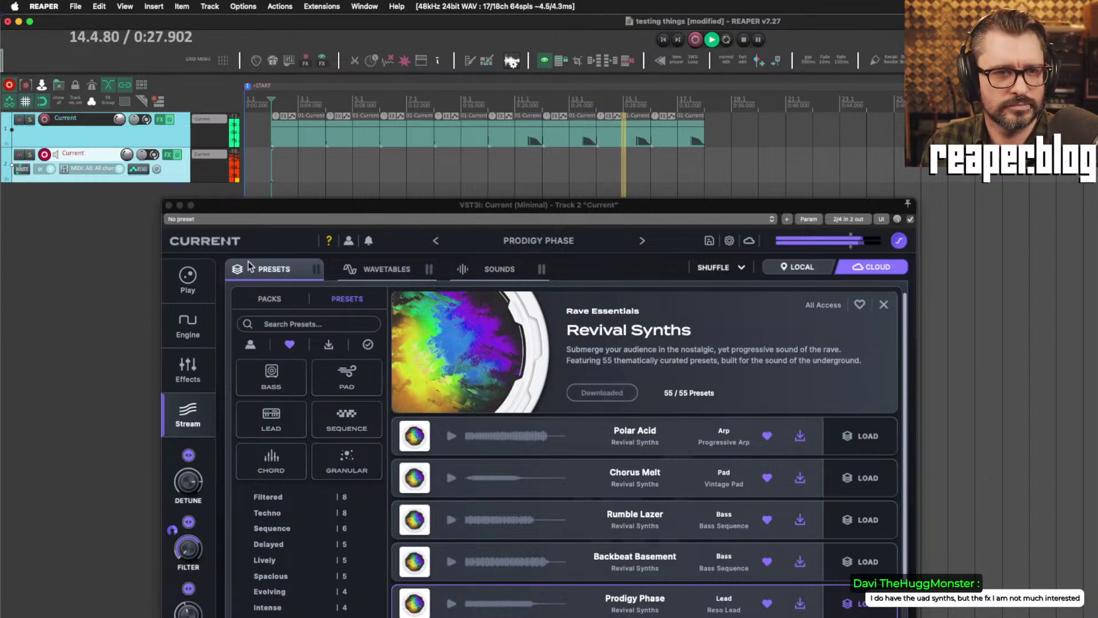
left_click(170, 288)
left_click(170, 288)
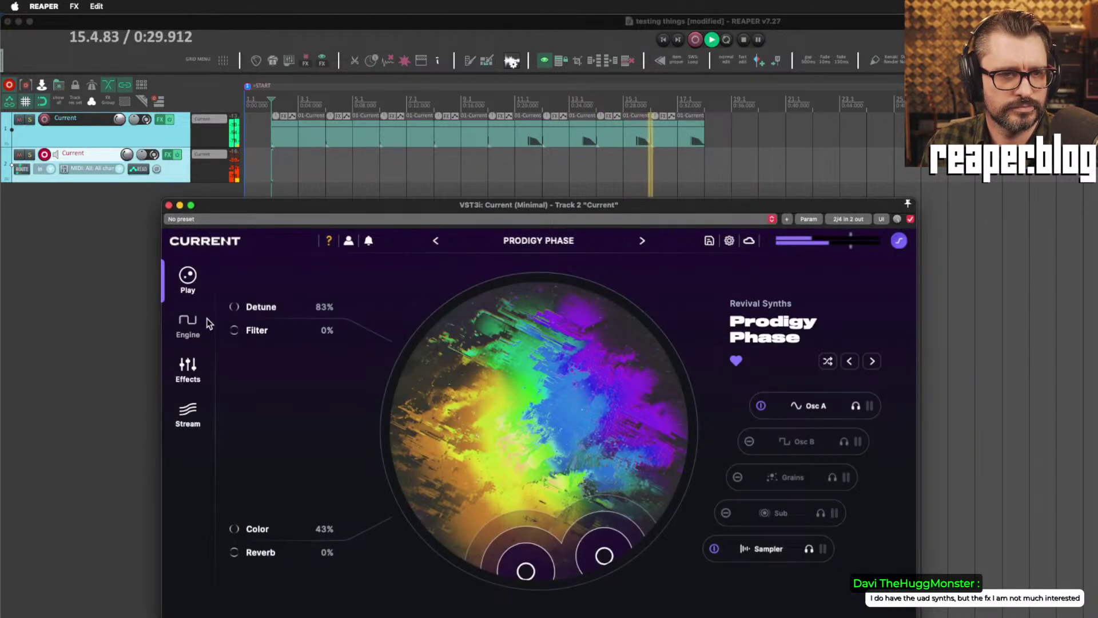
left_click_drag(521, 566, 449, 508)
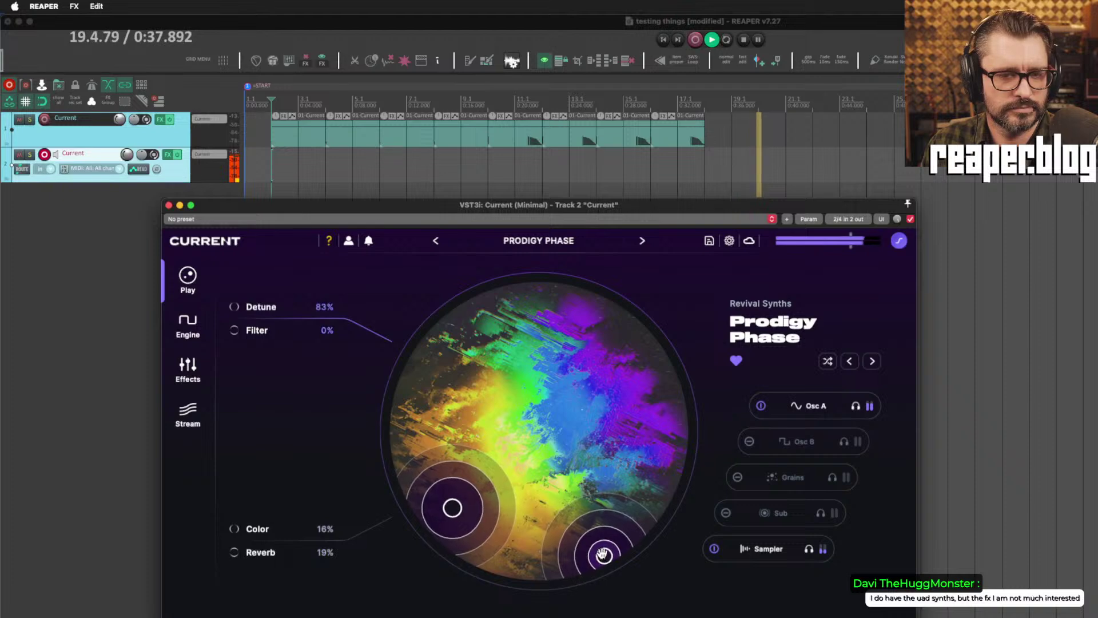
left_click_drag(604, 556, 618, 523)
left_click_drag(452, 506, 424, 477)
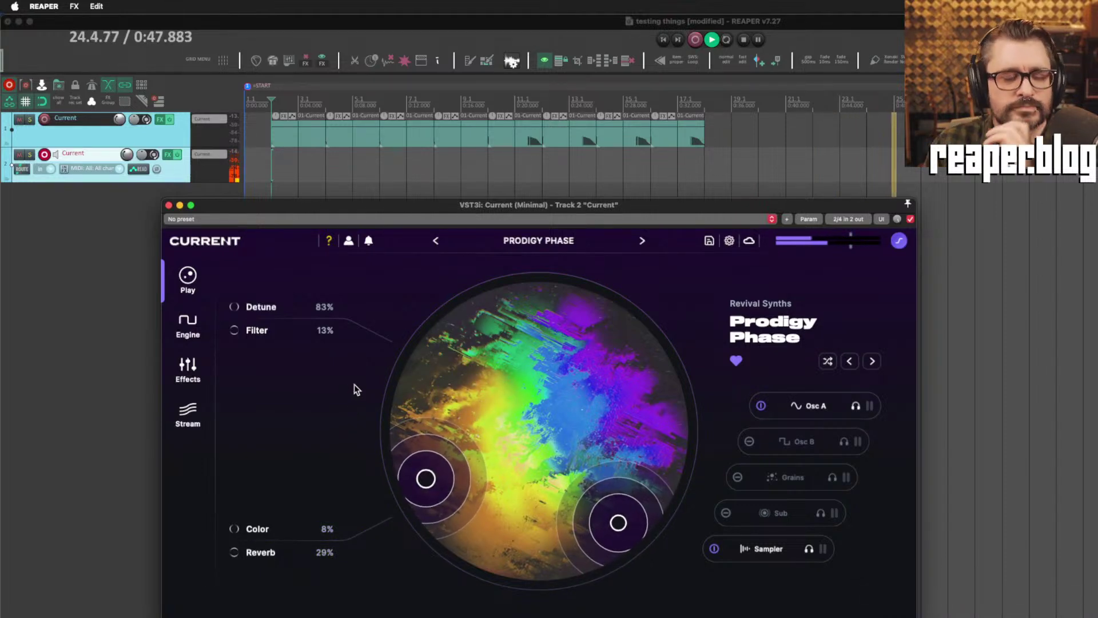
key("space")
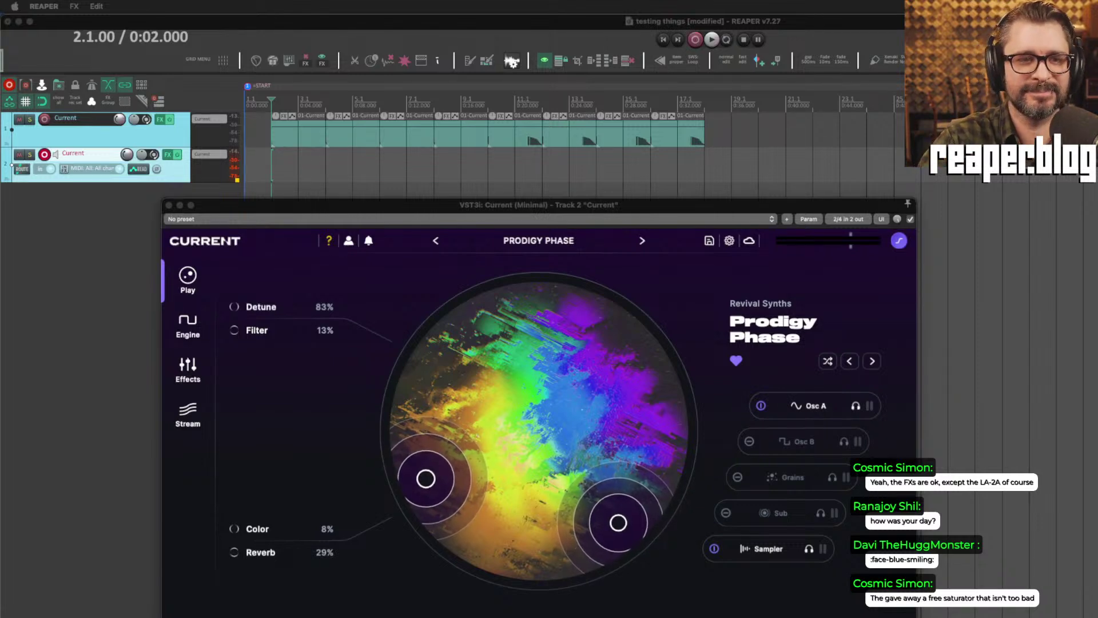
Move the Current plugin window and set Prodigy Phase's Color to 33% and Reverb to 61%.
left_click(146, 197)
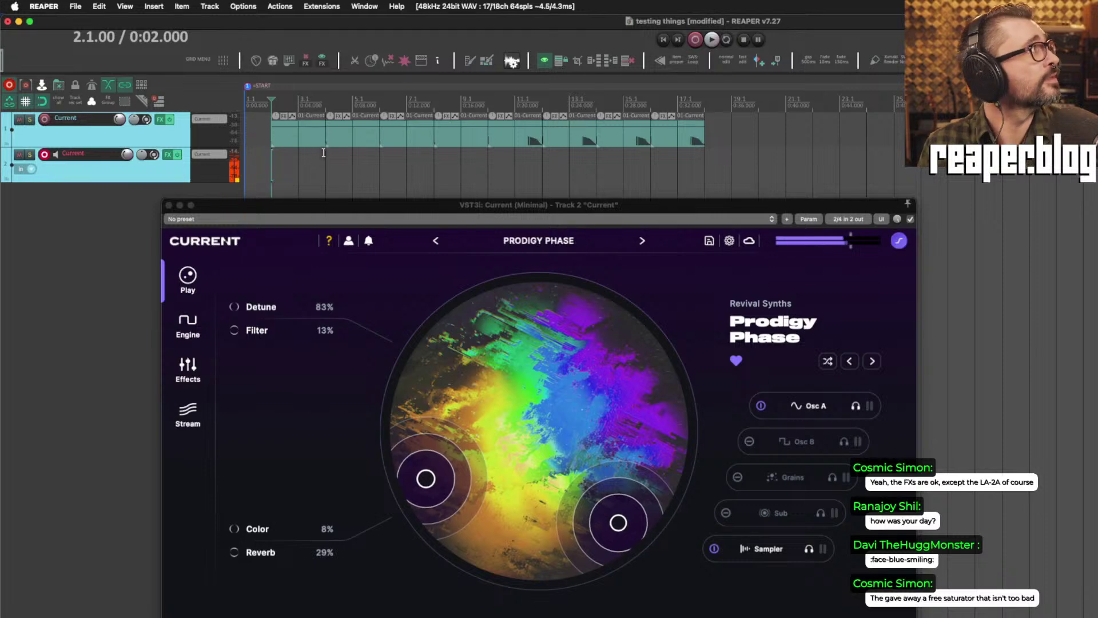
left_click_drag(317, 207, 390, 176)
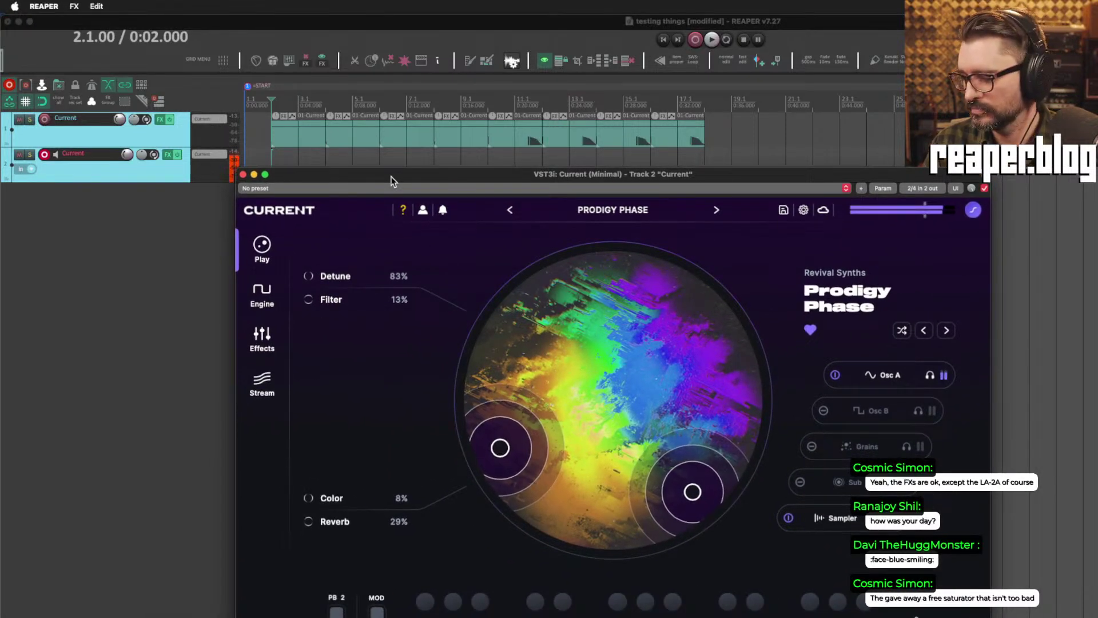
left_click_drag(500, 447, 549, 534)
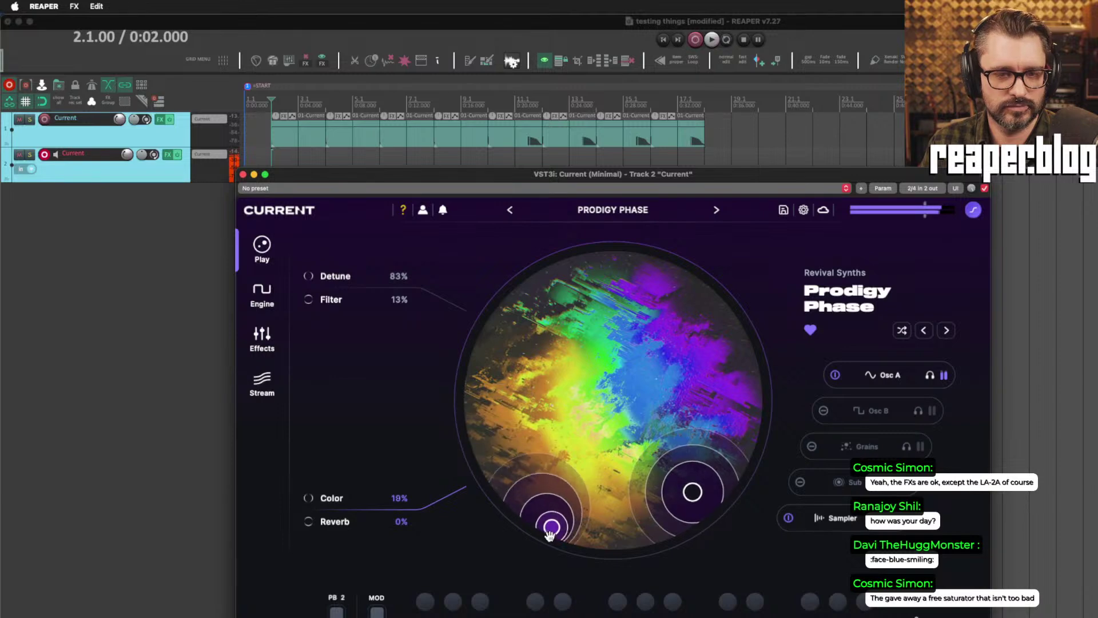
left_click_drag(608, 261, 565, 406)
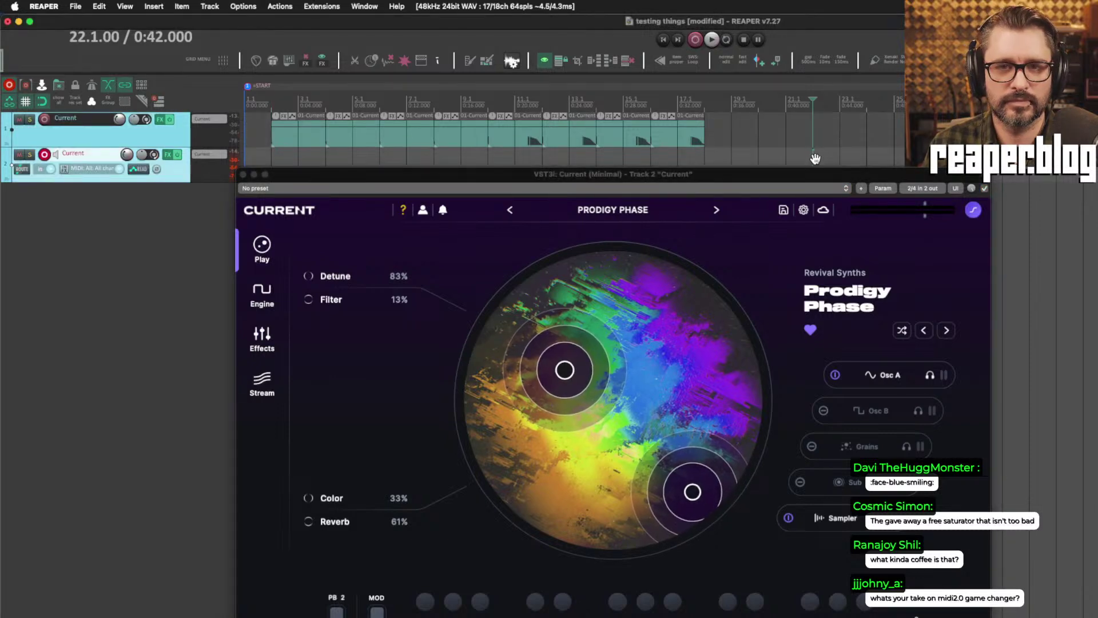
Move the plugin window clear of the tracks and shift the captured audio item so its sound begins at bar 2.
left_click_drag(818, 173, 806, 343)
left_click_drag(924, 174, 383, 173)
left_click(297, 174)
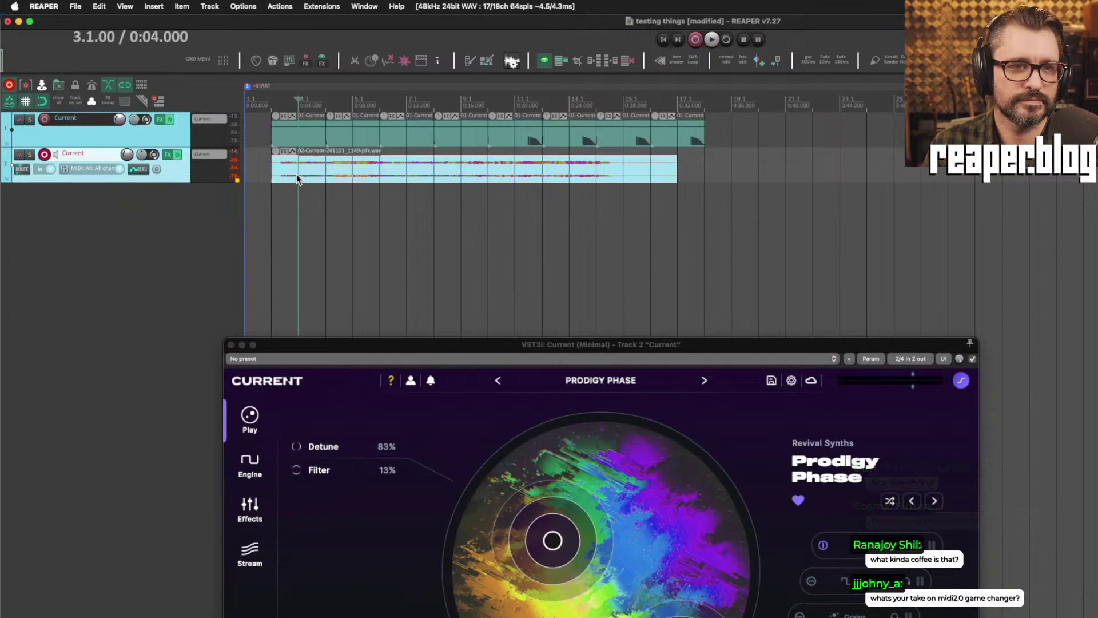
scroll(407, 171, "up", 4)
left_click_drag(504, 169, 482, 171)
left_click(306, 171)
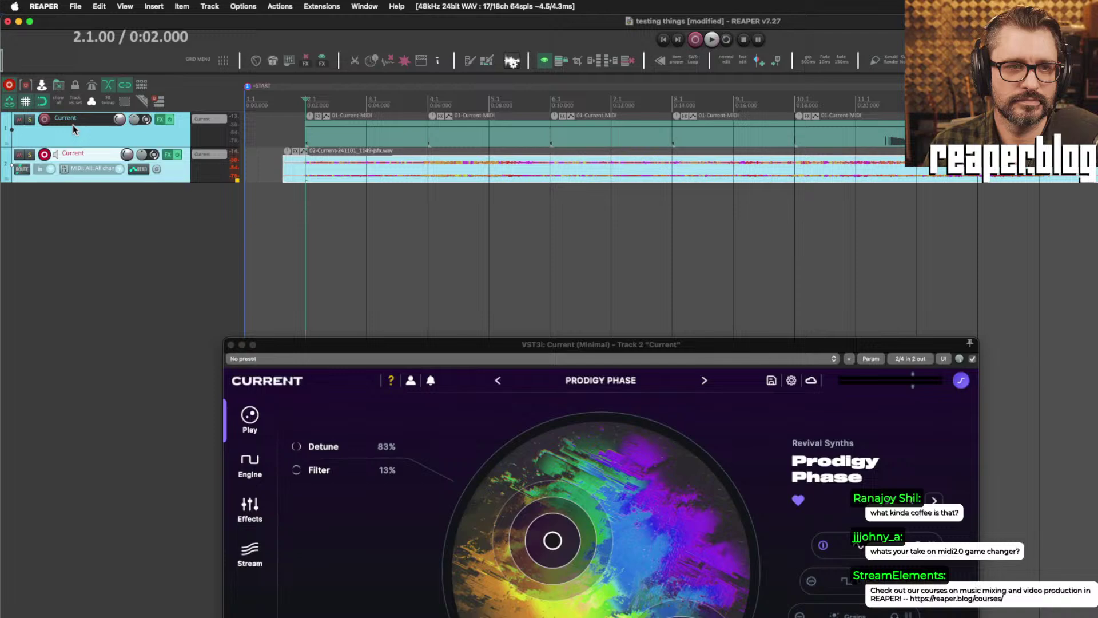
Disarm the second Current track and play its audio item together with the bass part.
left_click(44, 159)
key("space")
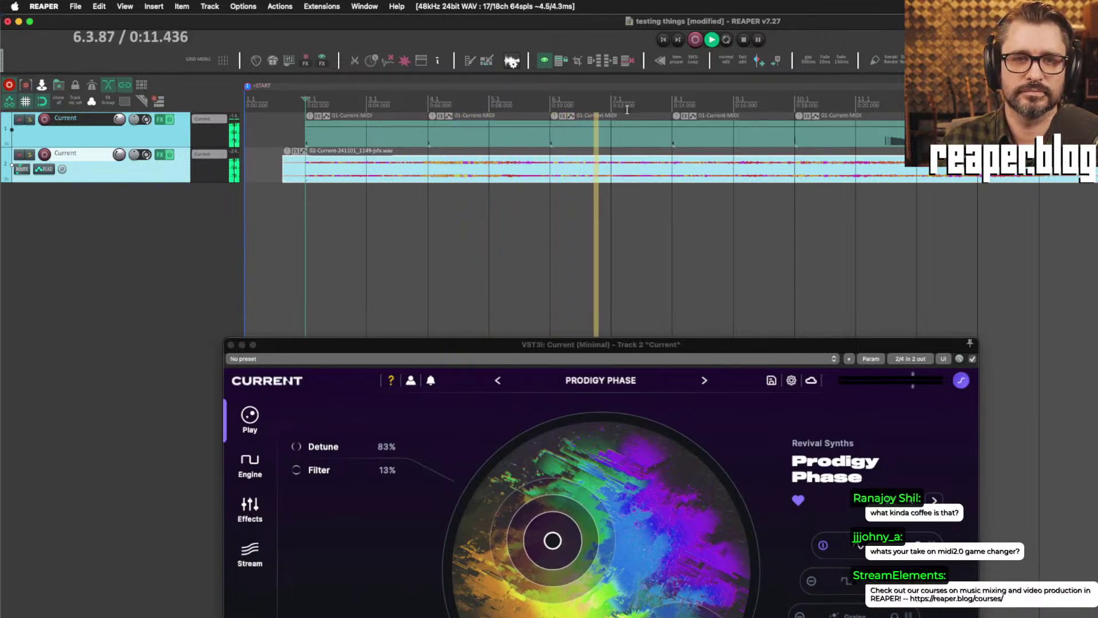
key("space")
left_click(537, 179)
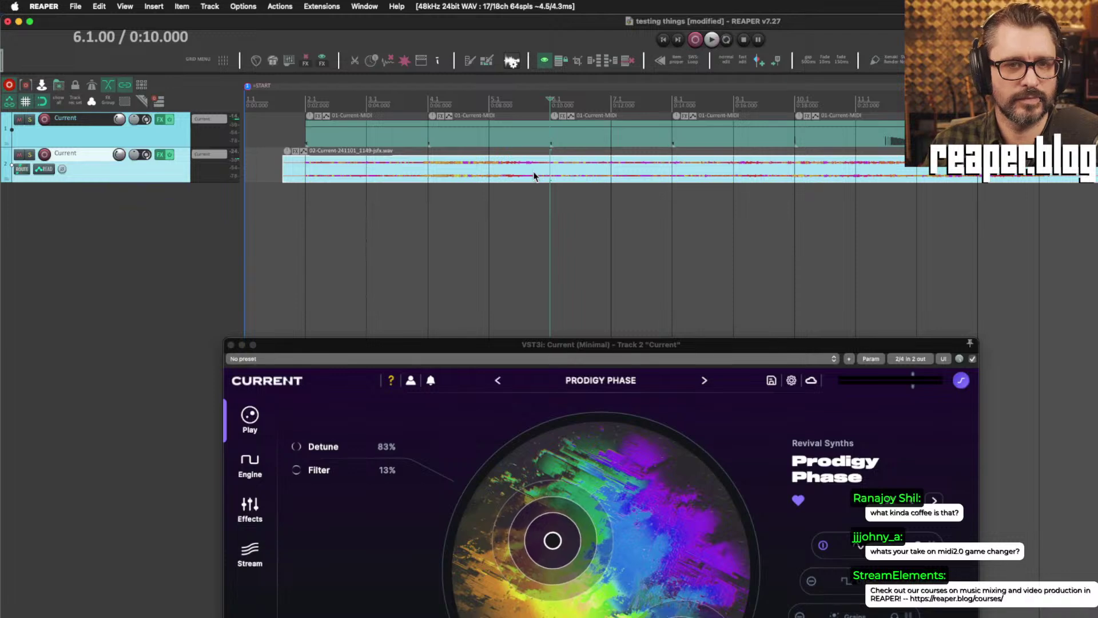
Solo the second Current track, increase its height and play the audio from bar 6.
left_click(38, 163)
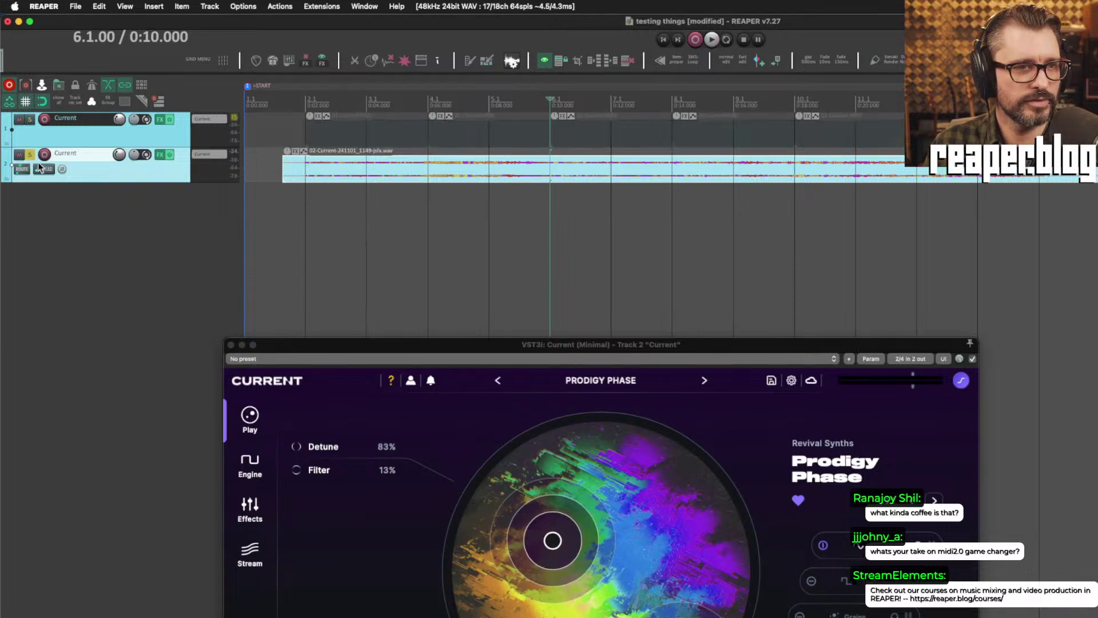
key("space")
left_click_drag(88, 182, 92, 311)
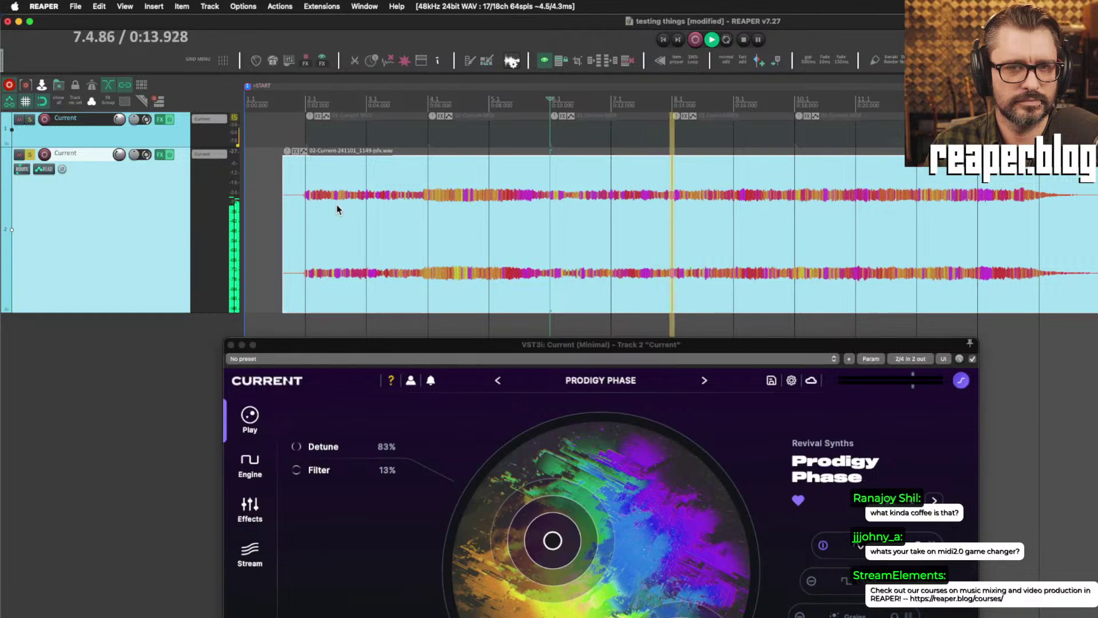
key("space")
key("space")
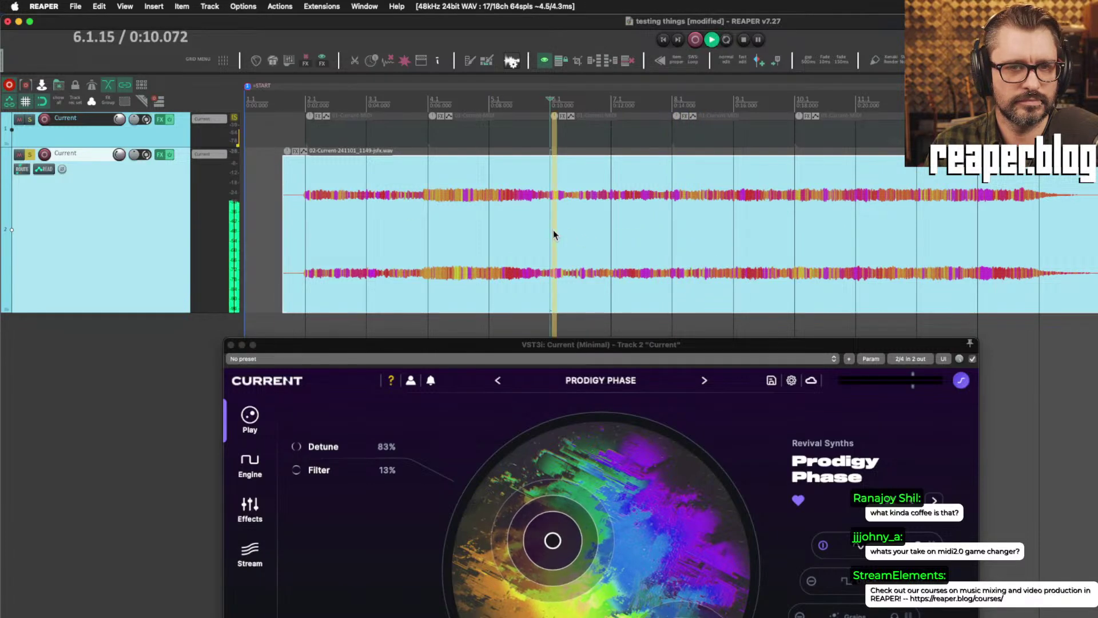
key("space")
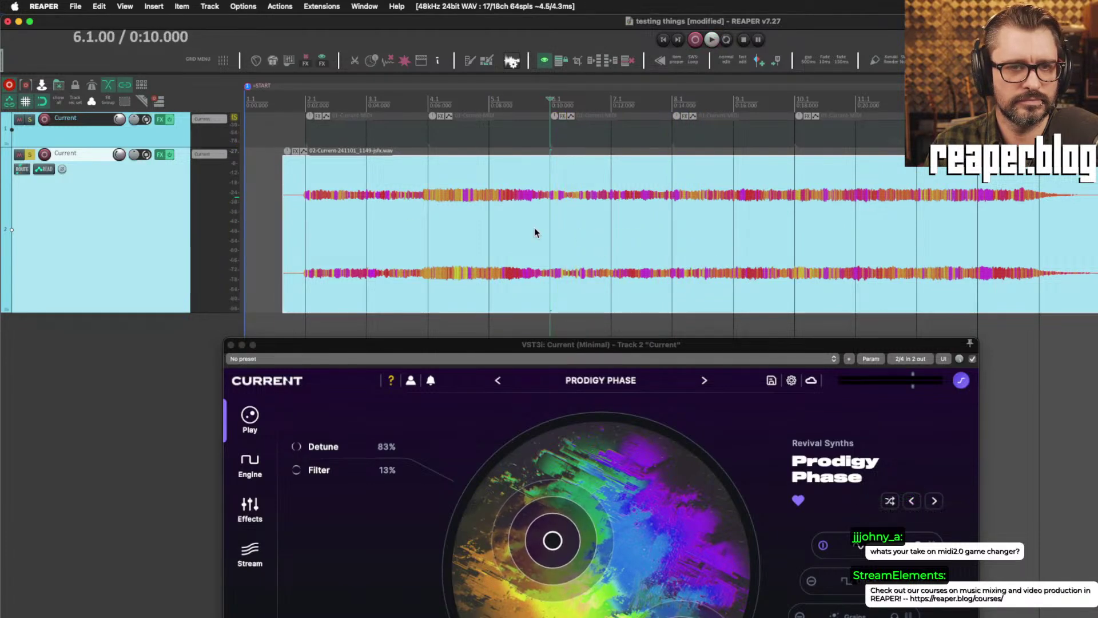
Trim the audio item's start to bar 6, move it back to bar 2 and give it a short fade-in.
left_click_drag(283, 233, 564, 237)
left_click_drag(677, 235, 420, 235)
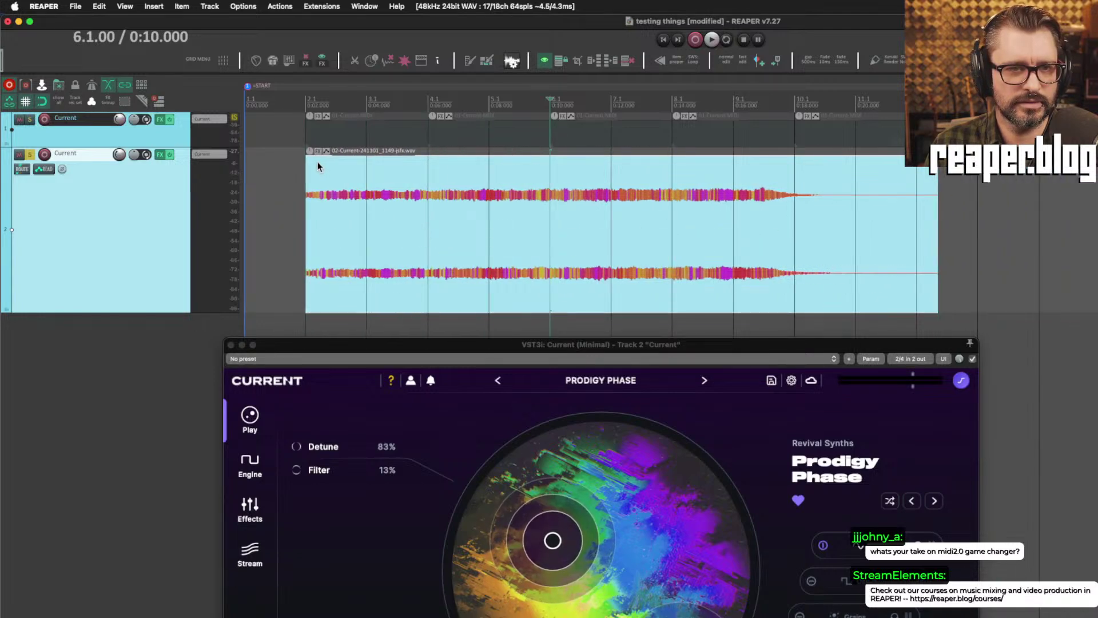
left_click_drag(319, 157, 328, 169)
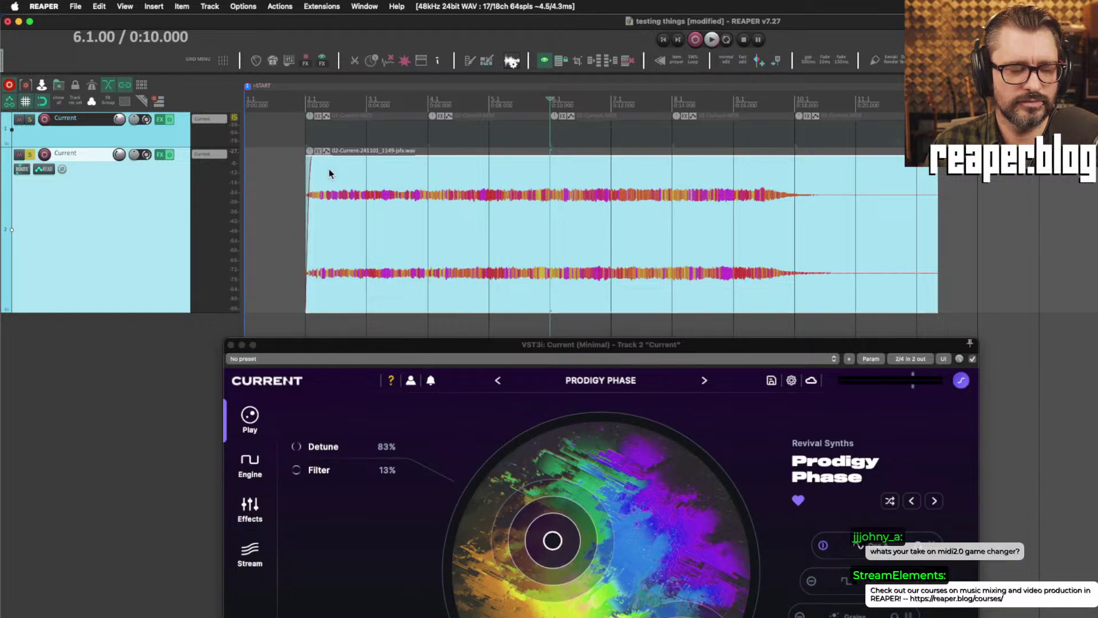
Play the trimmed audio item from bar 2 to check its timing.
left_click(308, 113)
key("space")
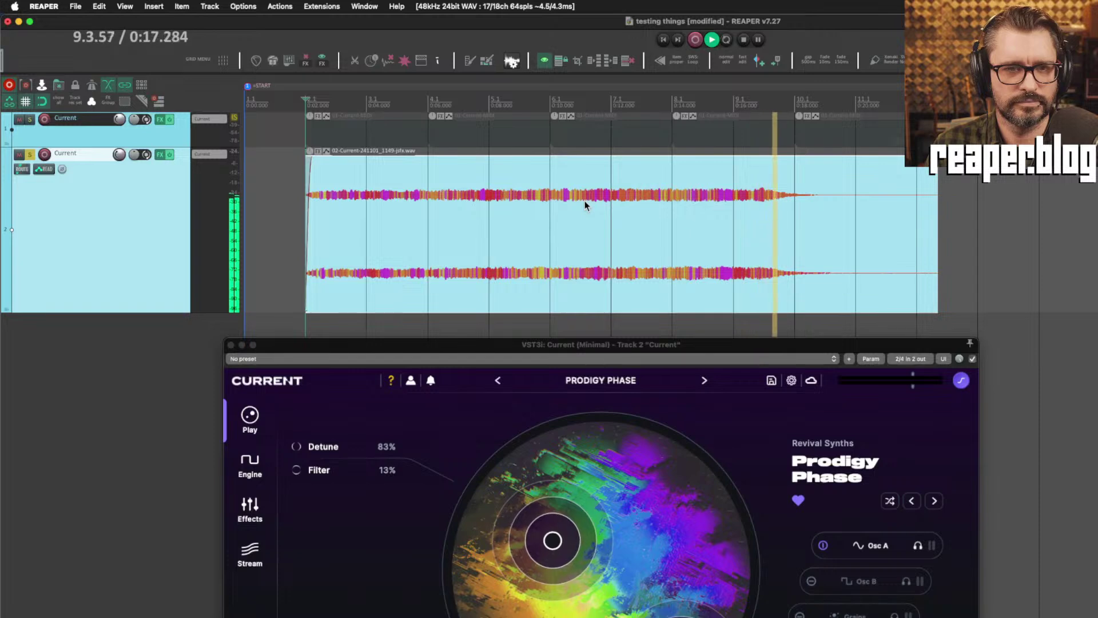
key("space")
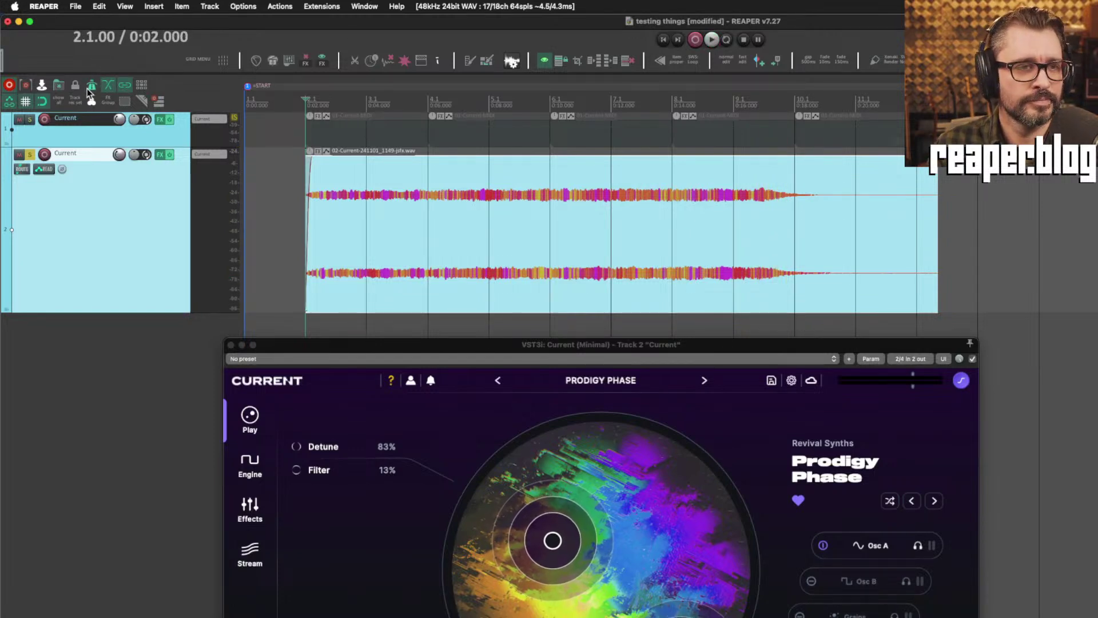
key("space")
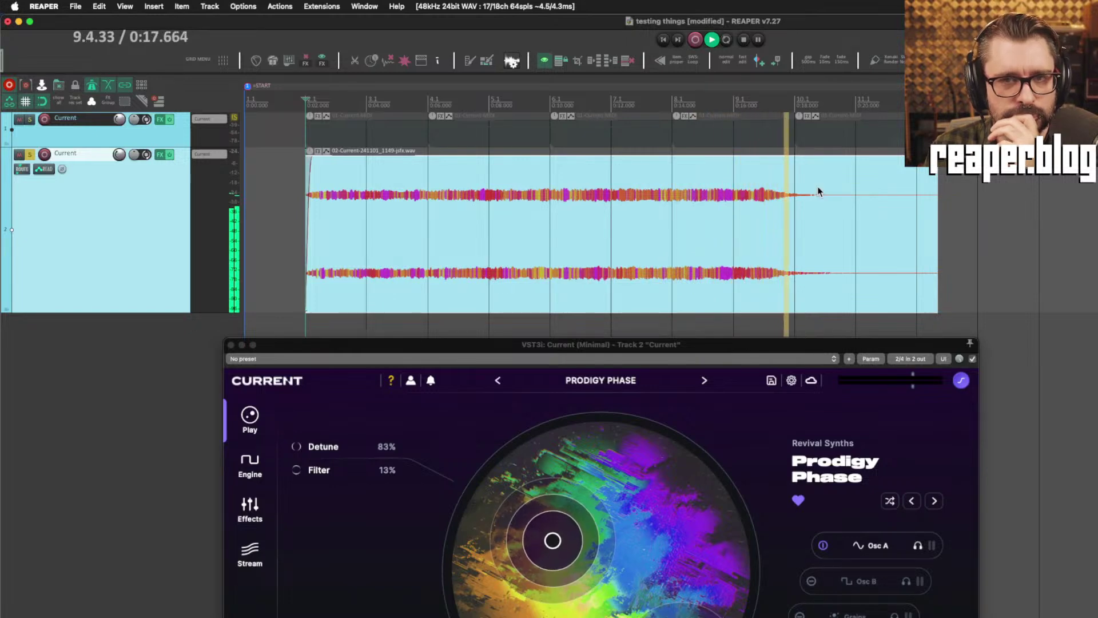
key("space")
Slip the audio item's contents about half a bar later and check the timing by playing from bar 9 and bar 2.
left_click(722, 227)
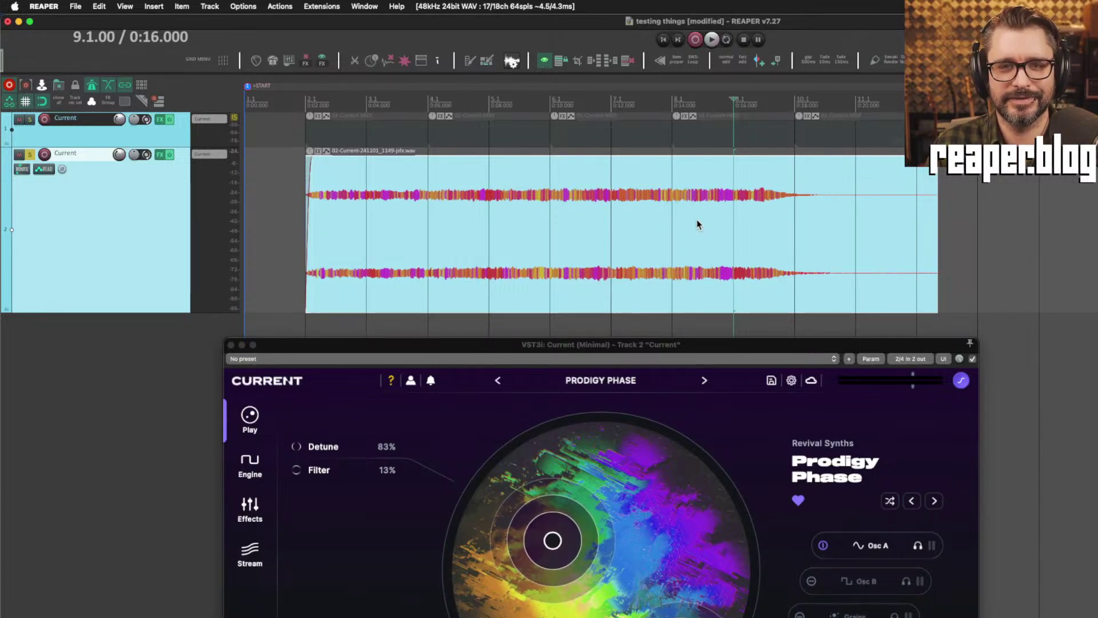
left_click_drag(698, 220, 734, 226)
key("space")
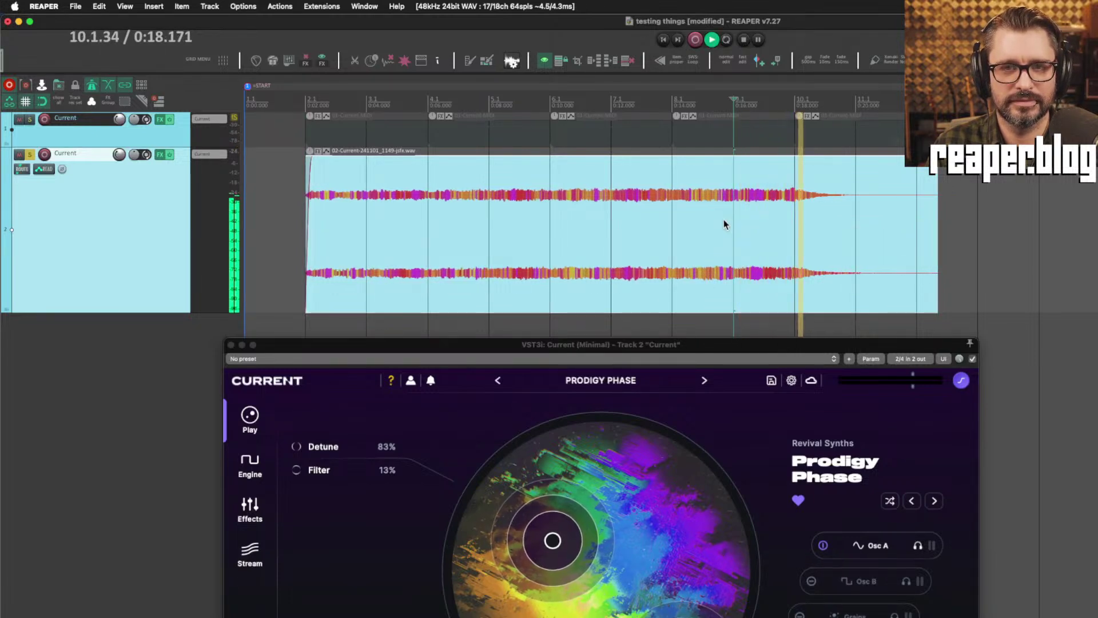
key("space")
left_click(313, 211)
key("space")
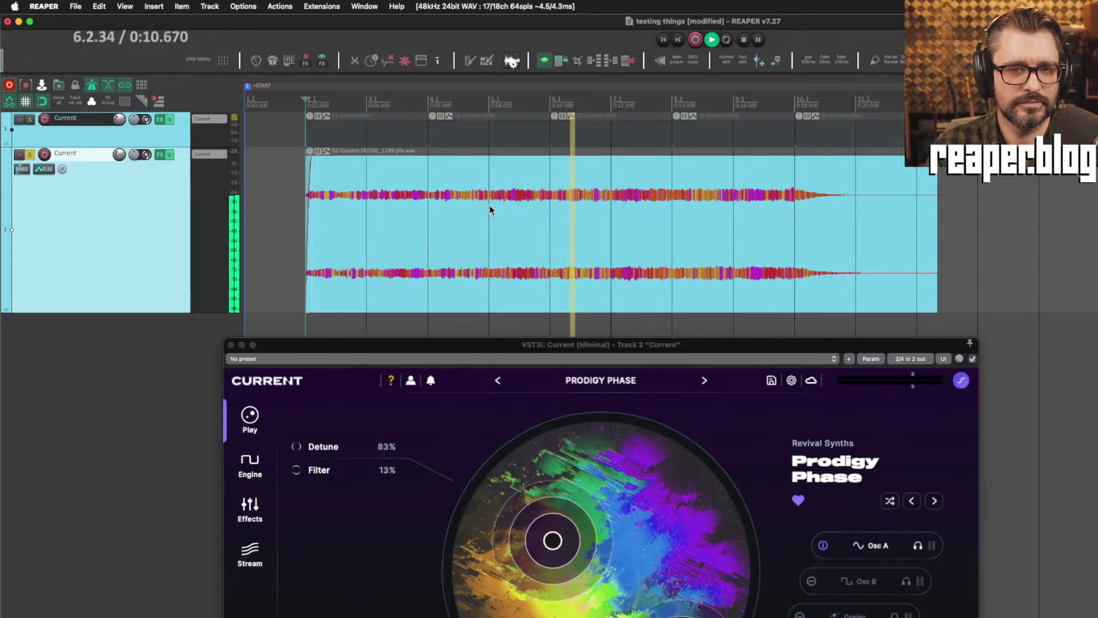
key("space")
Split the audio item at bar 4 and extend the second piece back to bar 3 to create a crossfade.
left_click_drag(490, 210, 545, 223)
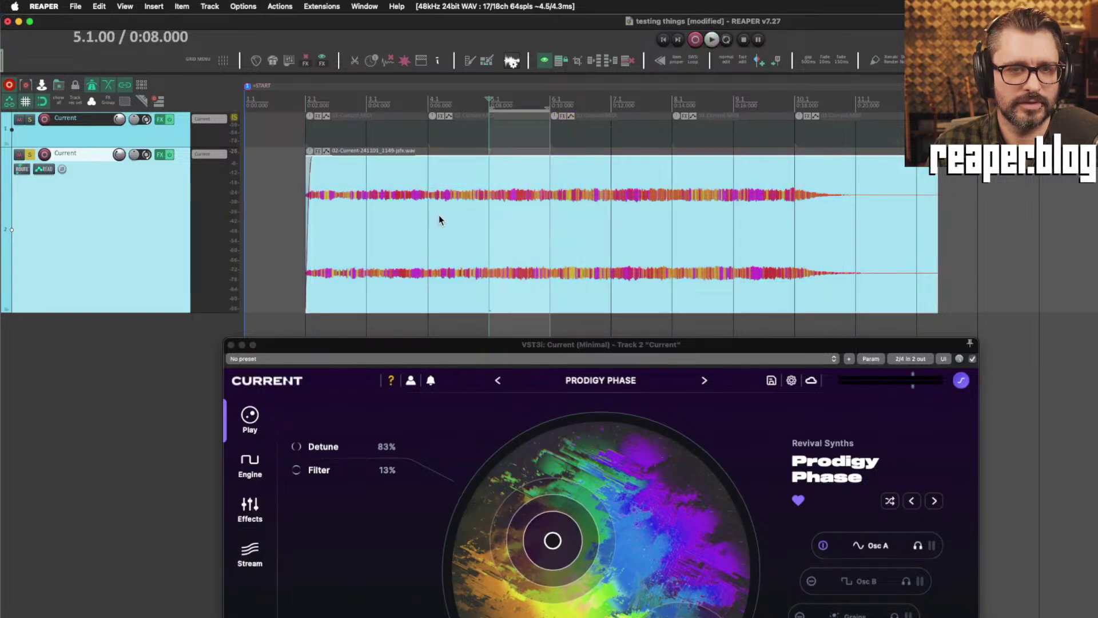
left_click_drag(428, 222, 552, 238)
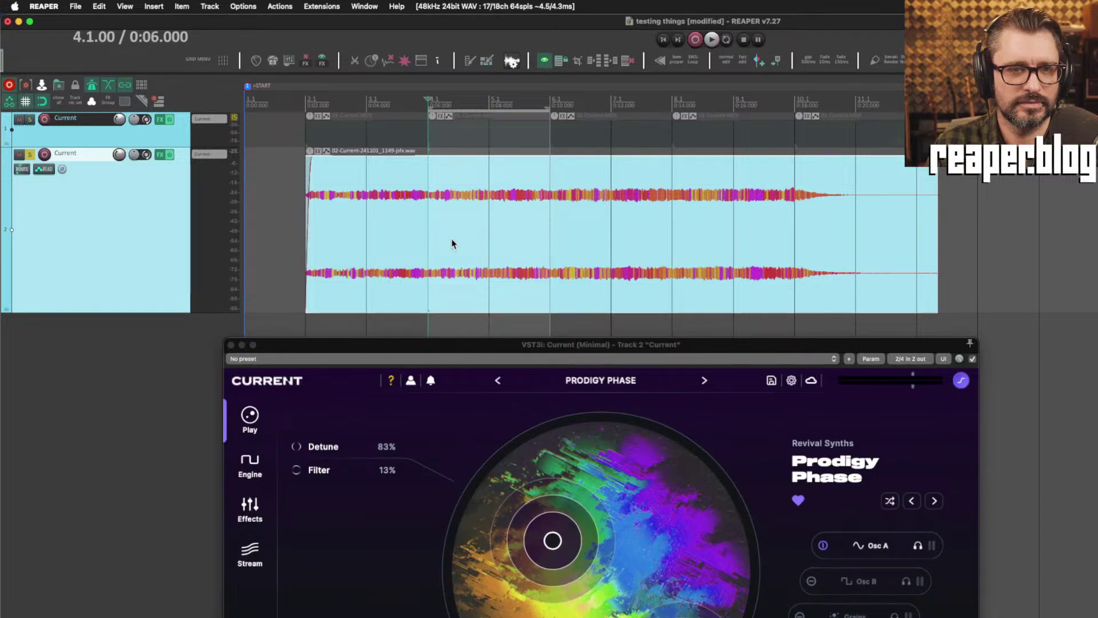
key("s")
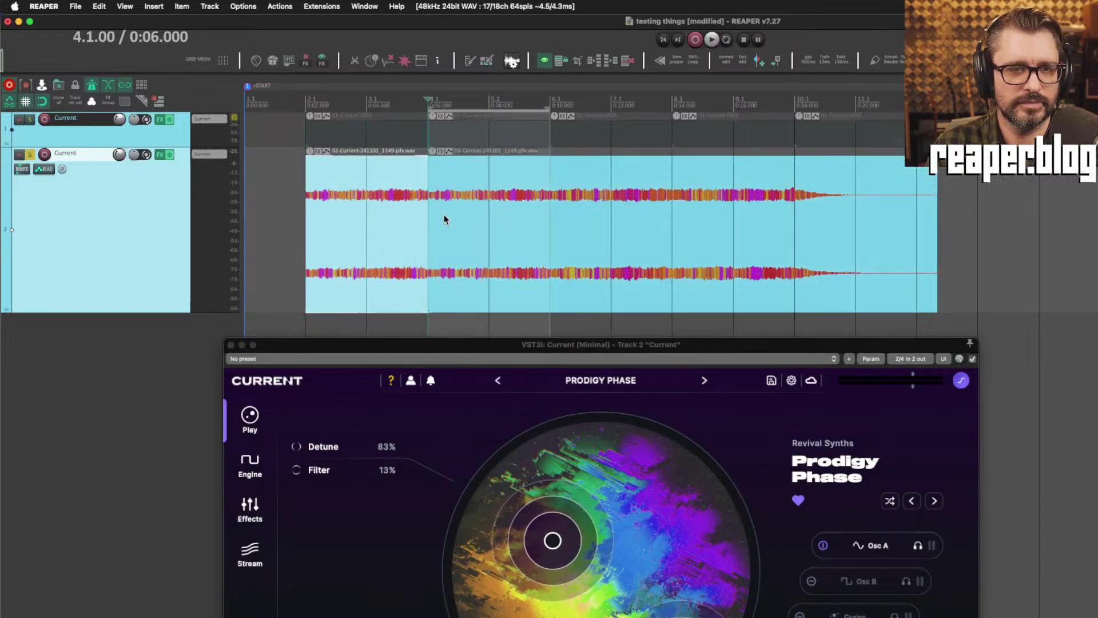
left_click_drag(424, 230, 364, 234)
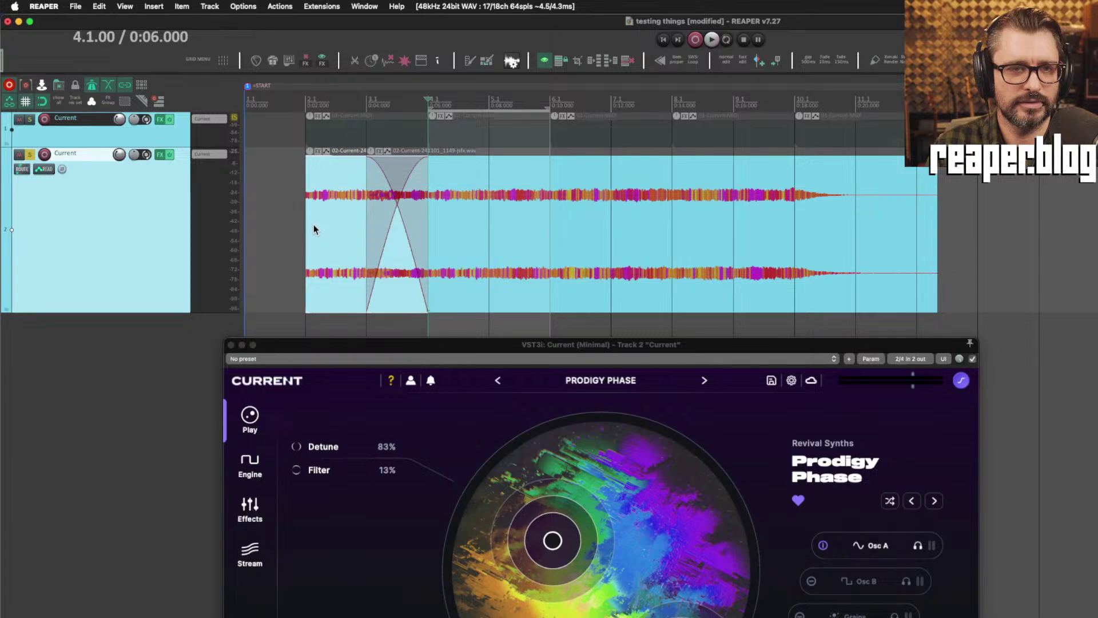
Add a one-bar fade-in to the first audio piece and play from bar 2.
left_click(294, 216)
left_click_drag(335, 165, 366, 165)
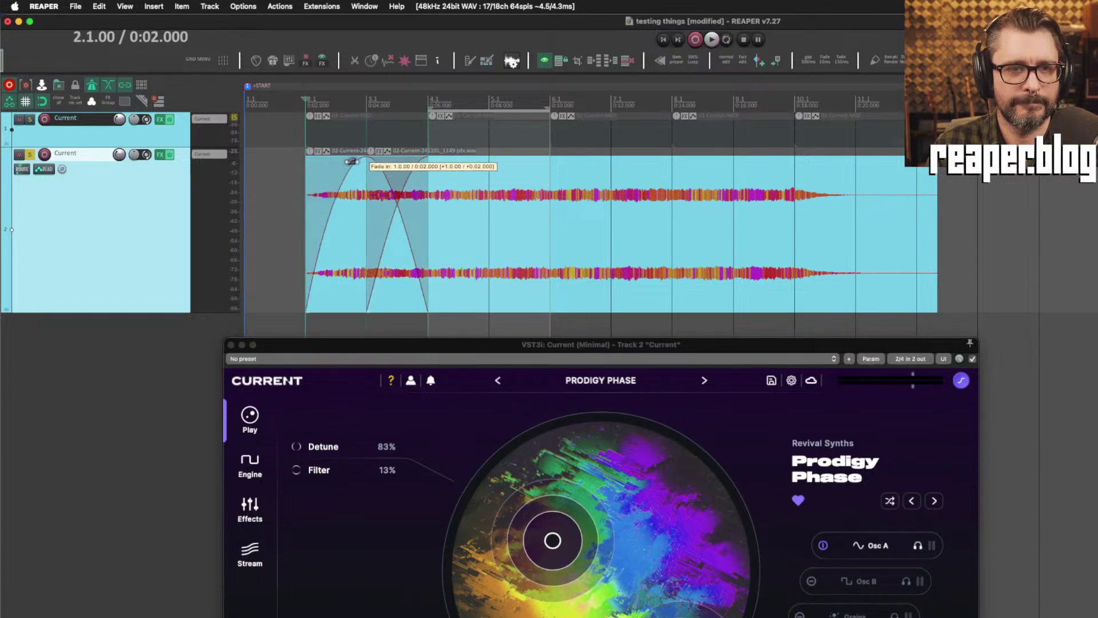
key("space")
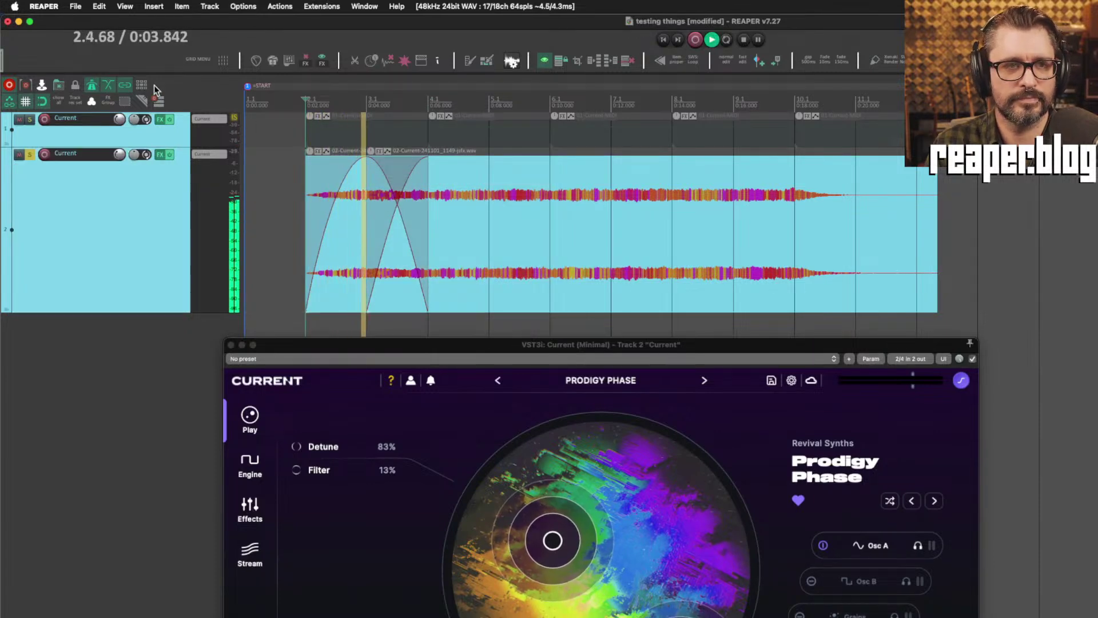
Unsolo the second Current track and turn off the metronome.
left_click(28, 157)
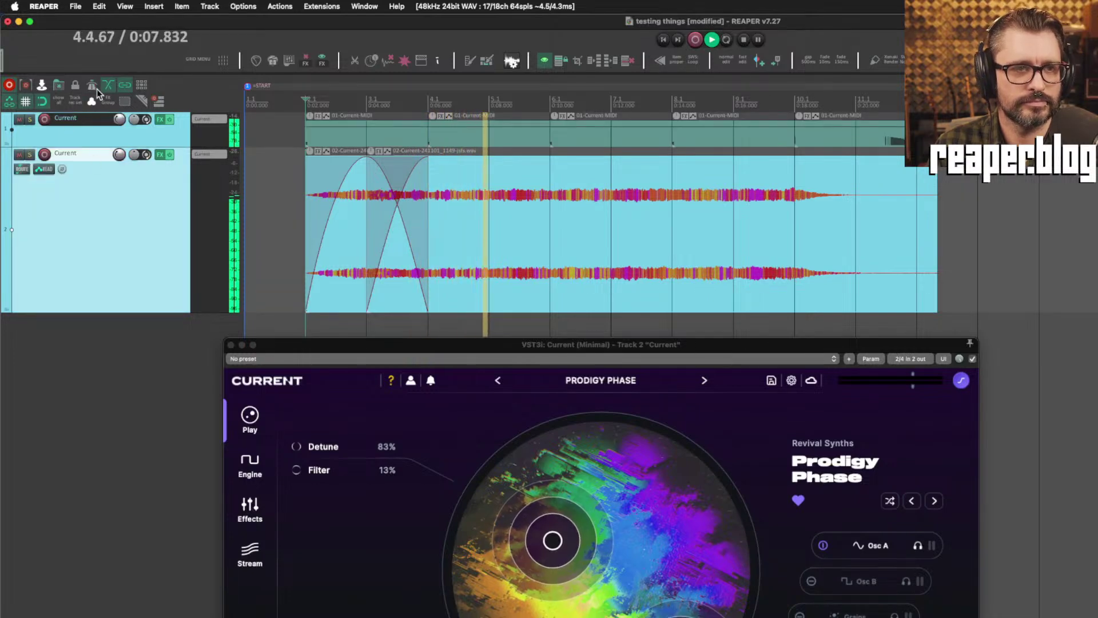
left_click(108, 86)
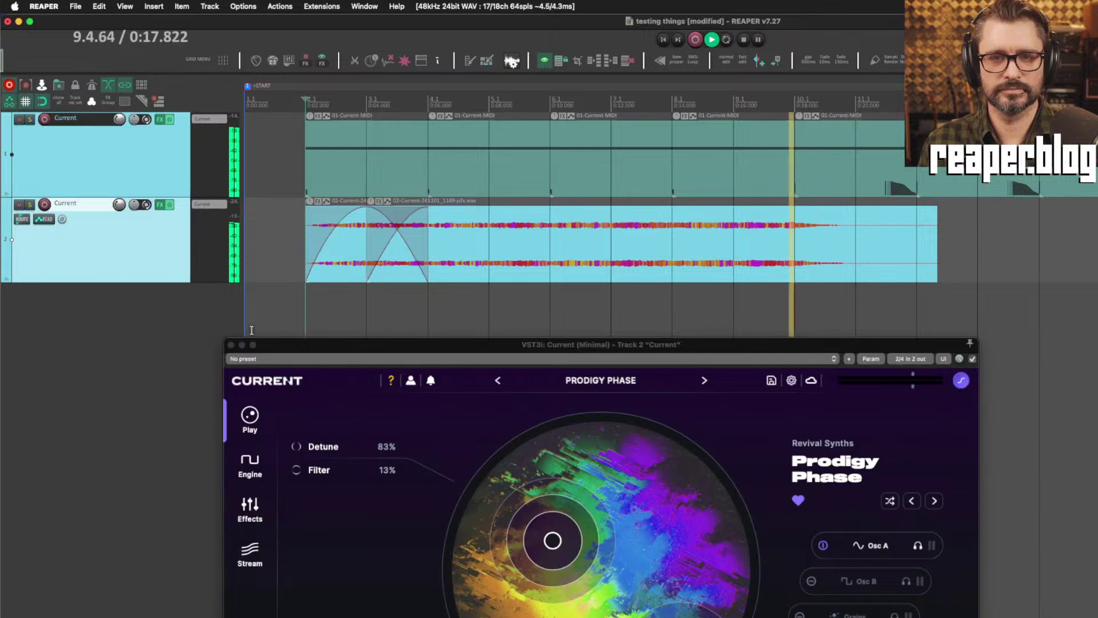
Close the Current plugin window, stop playback and add a new empty track below the two Current tracks.
left_click(231, 344)
left_click(218, 348)
key("space")
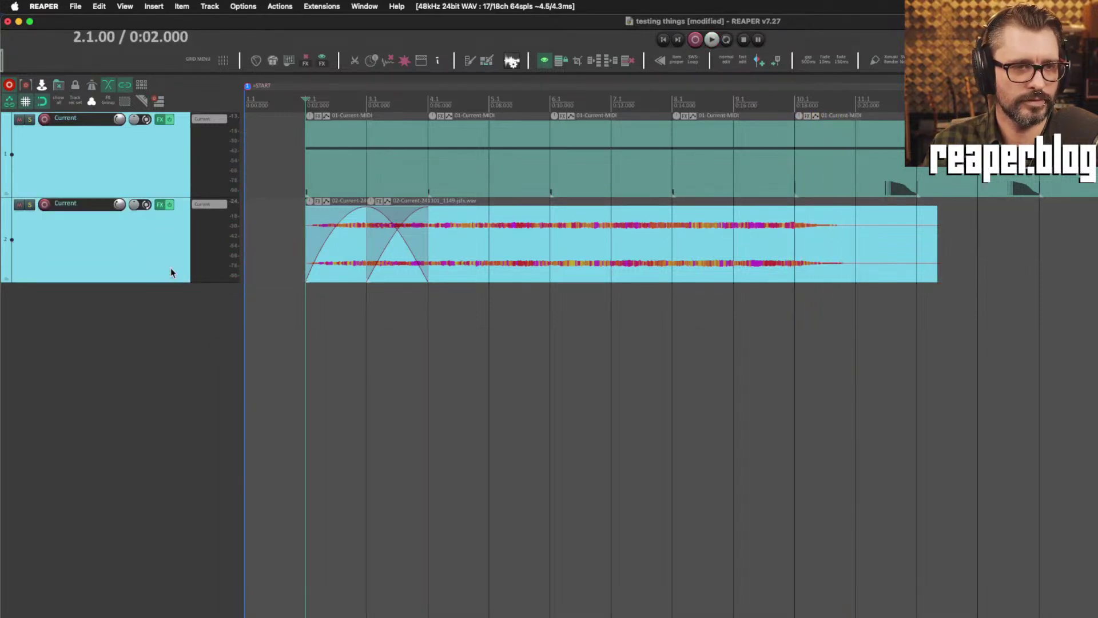
double_click(143, 376)
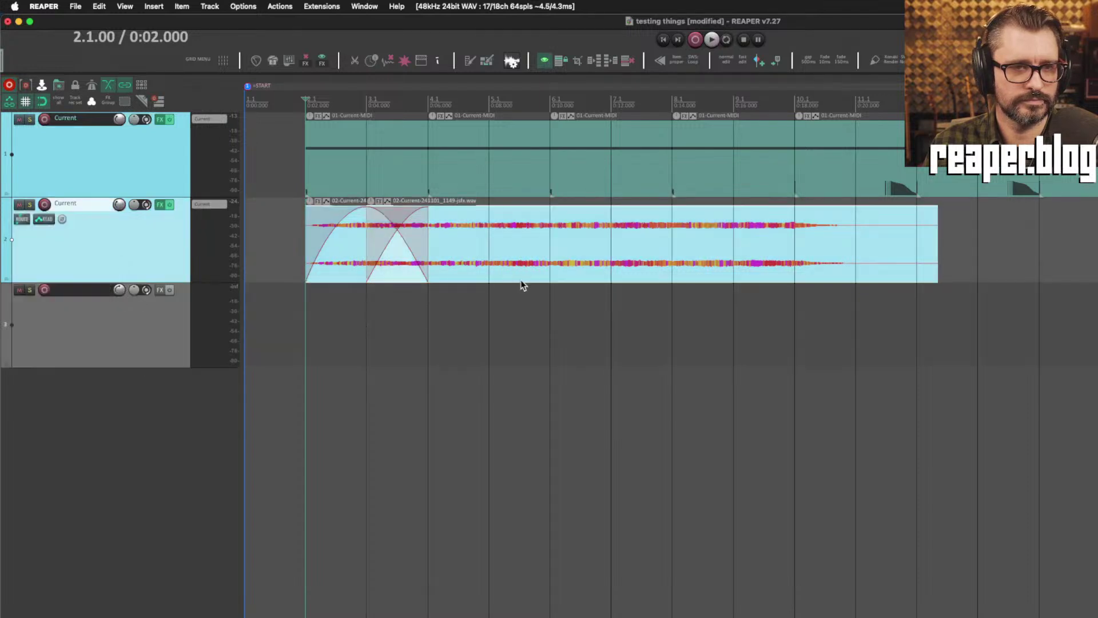
Move the crossfaded audio pieces onto the new empty track and place that track above the two Current tracks.
left_click_drag(520, 280, 510, 297)
left_click_drag(113, 245, 136, 263)
left_click(134, 341)
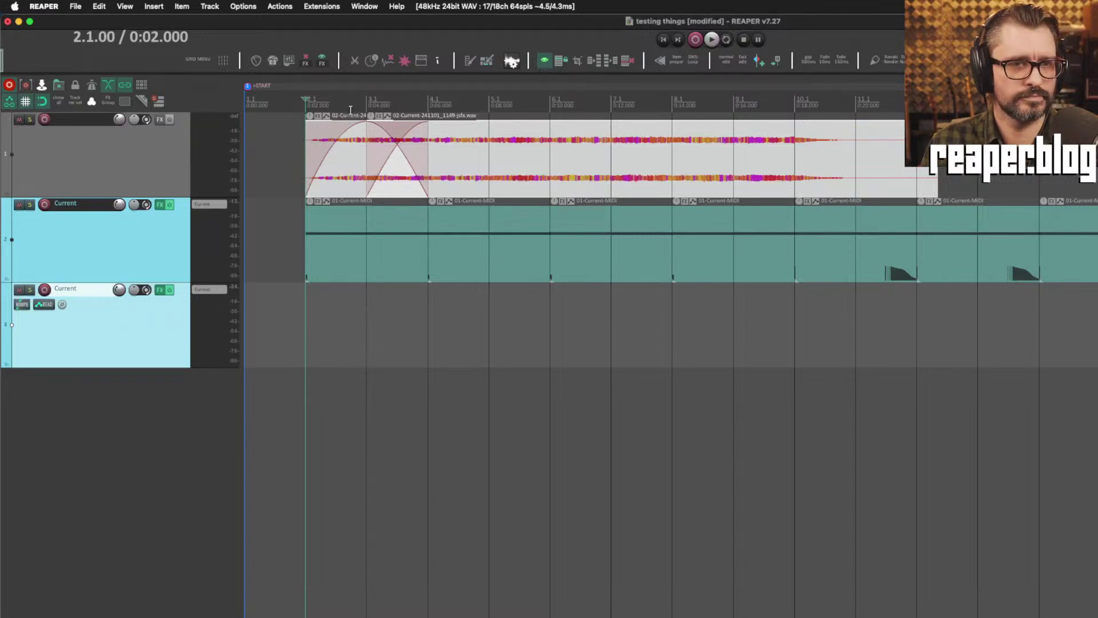
Play the rearranged tracks briefly from bar 5 and stop.
left_click(489, 101)
key("space")
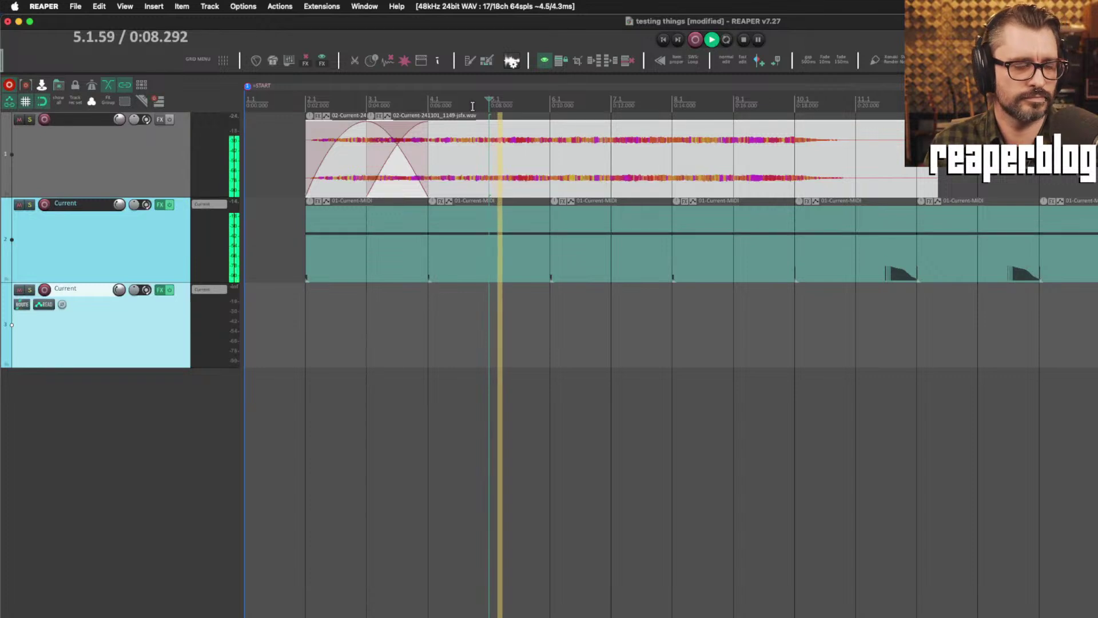
key("space")
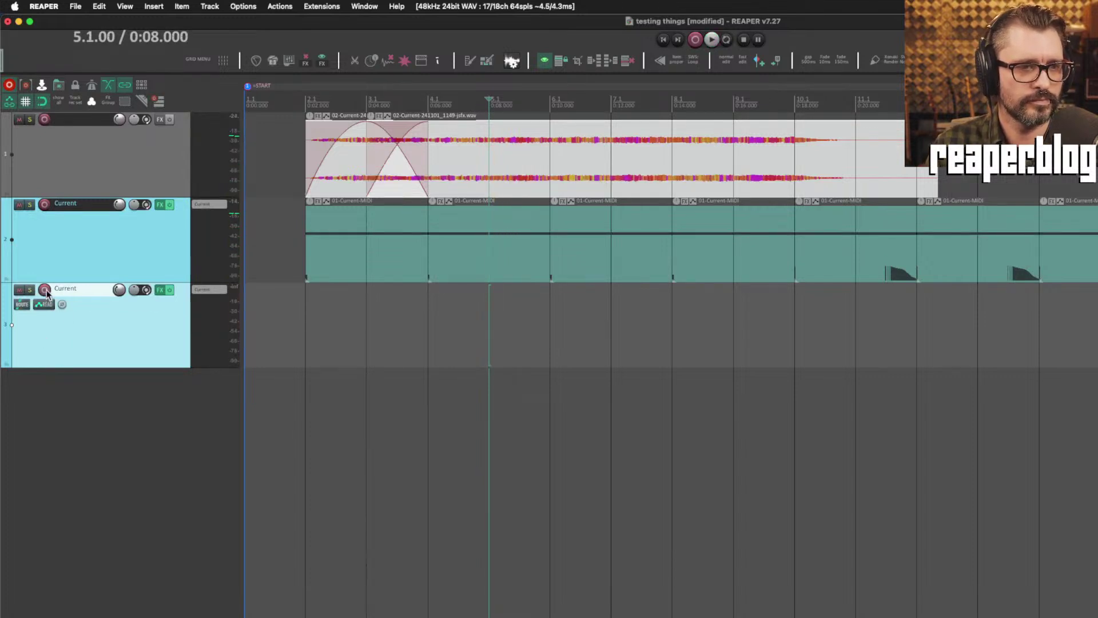
Arm the empty third Current track for recording and open its Current plugin window.
left_click(45, 289)
left_click(218, 289)
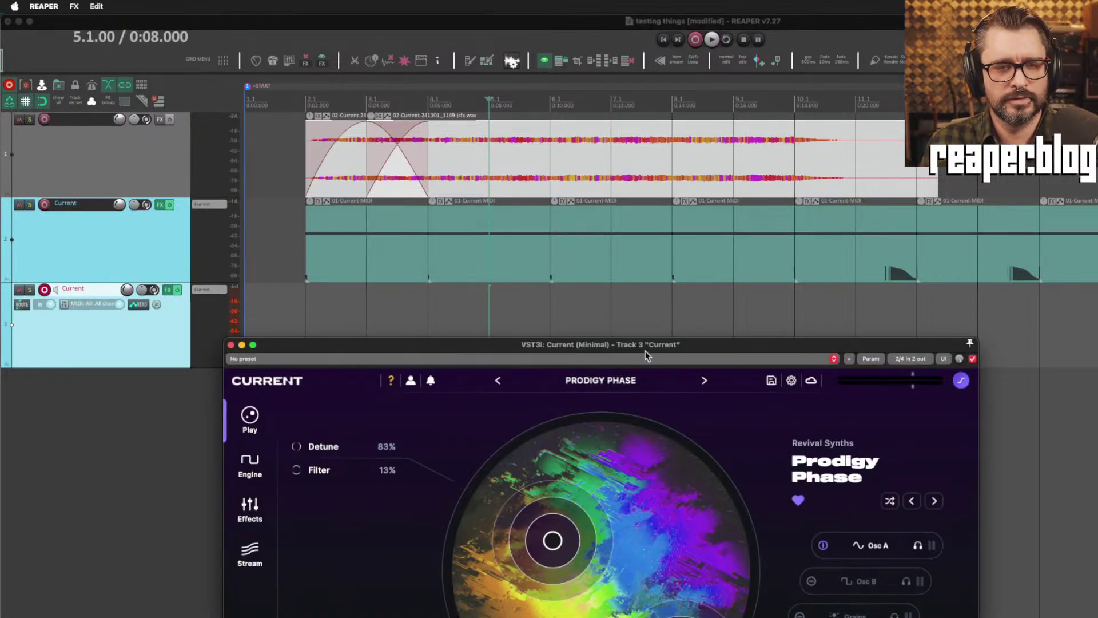
left_click_drag(644, 339, 657, 263)
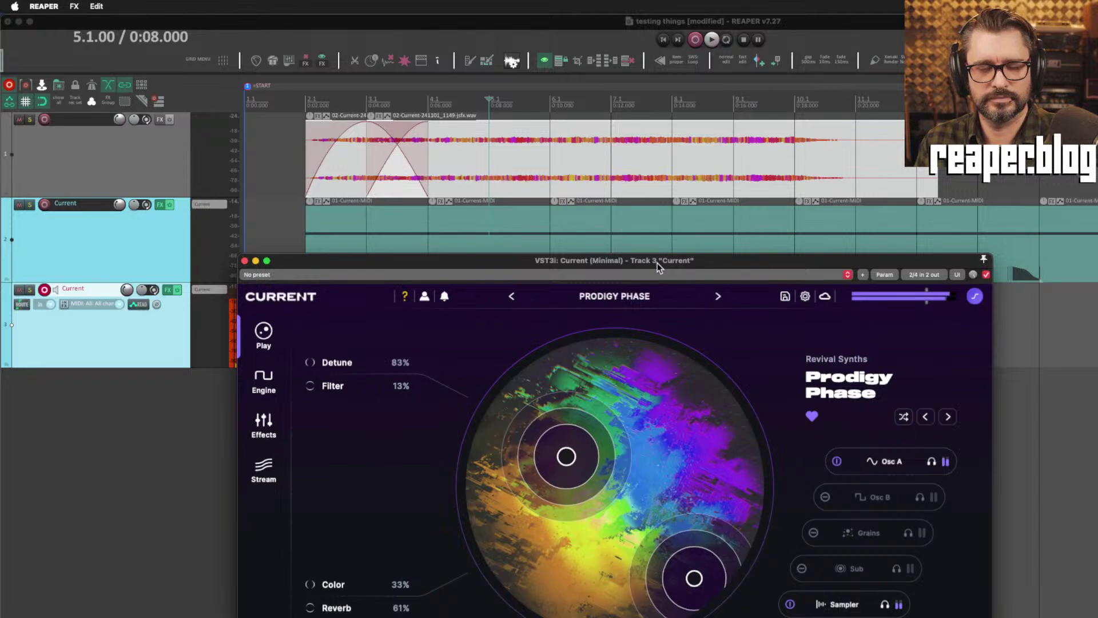
Open the Sub Station preset pack in Current's Stream page, preview its sounds and load the Wind Up preset.
left_click(289, 469)
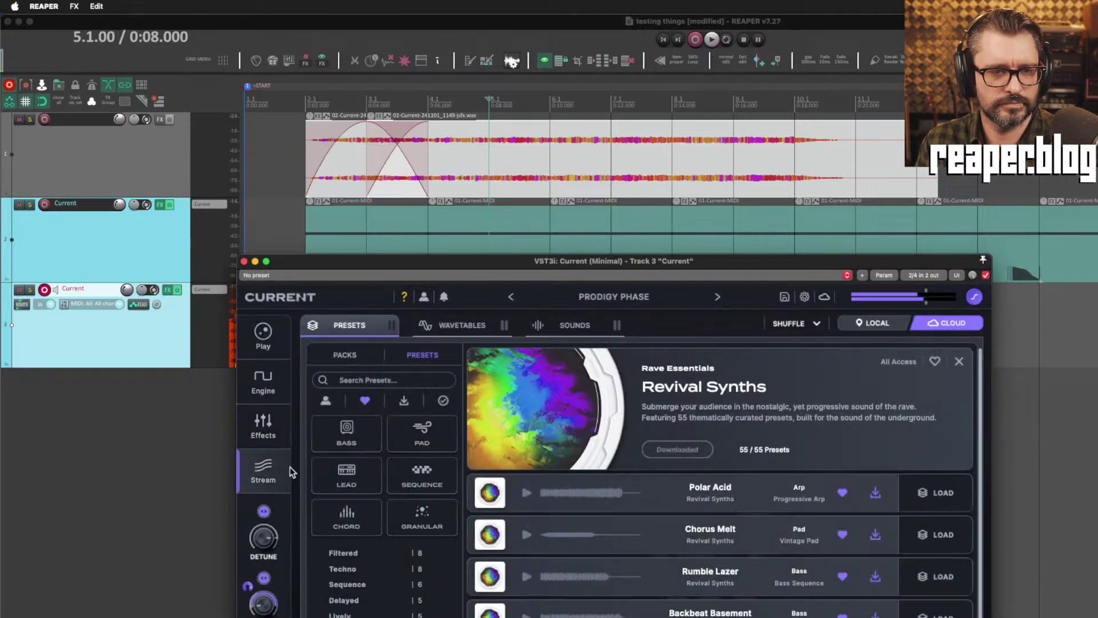
left_click(345, 355)
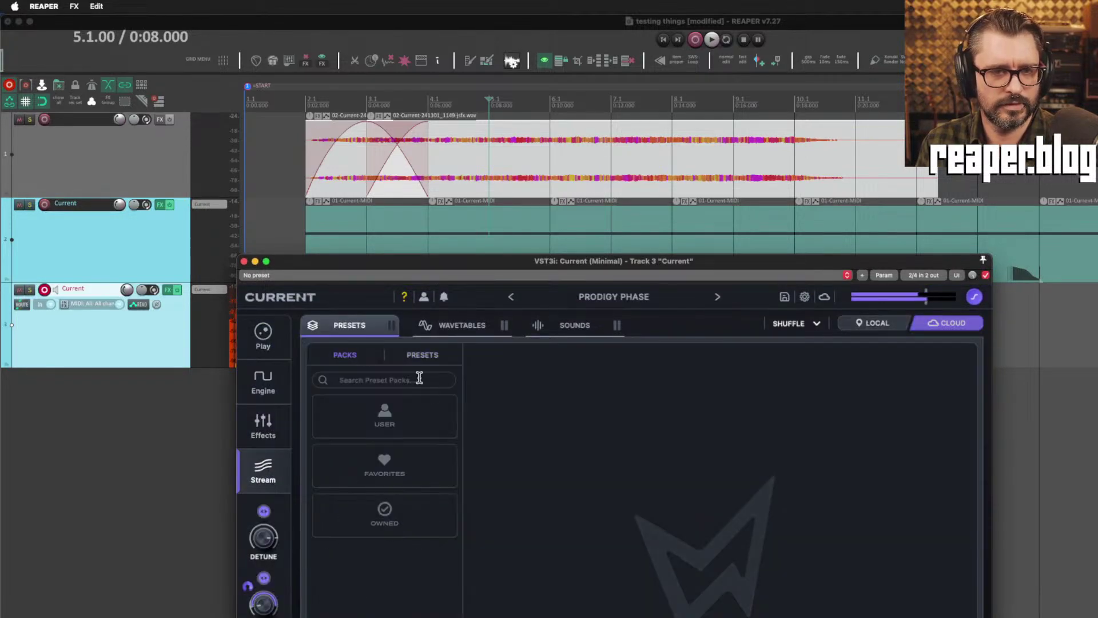
left_click_drag(608, 262, 384, 60)
left_click(566, 276)
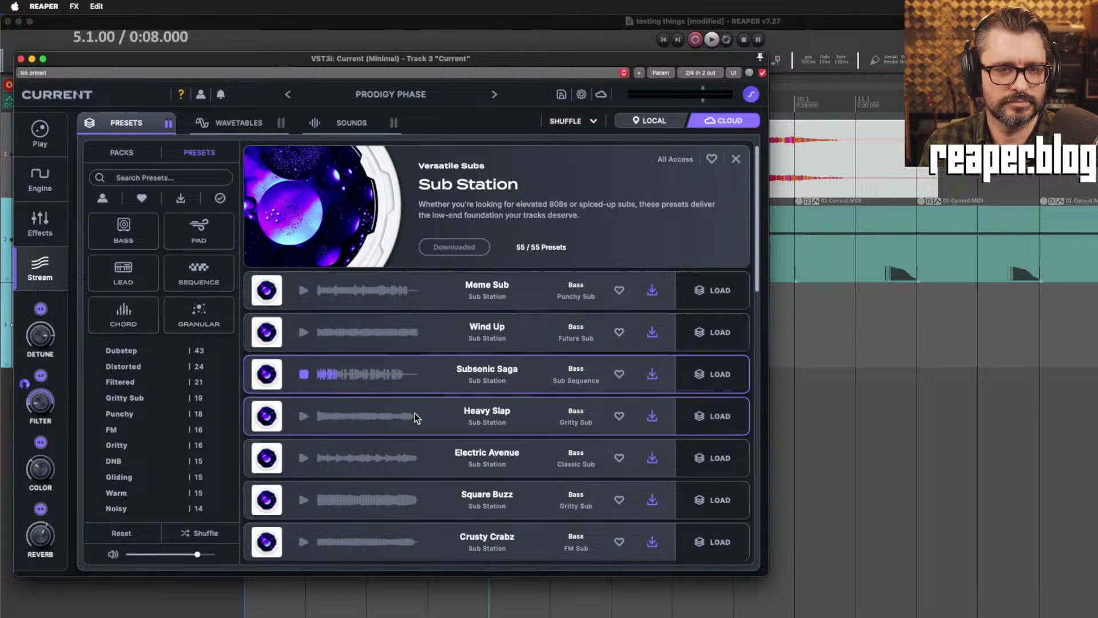
left_click(412, 346)
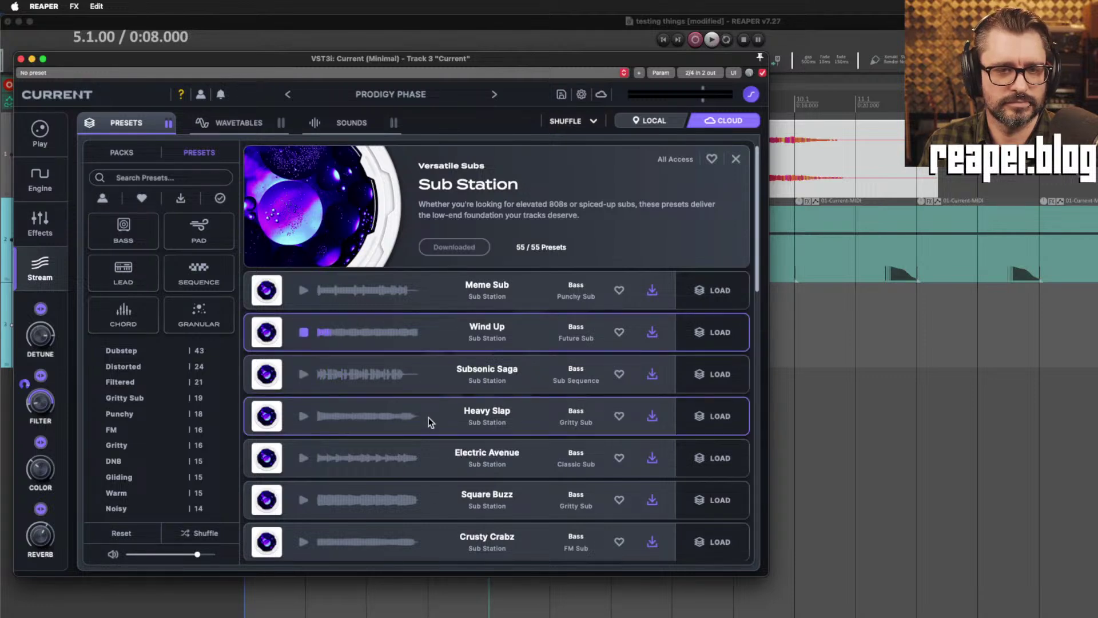
left_click(712, 337)
left_click_drag(223, 57, 444, 370)
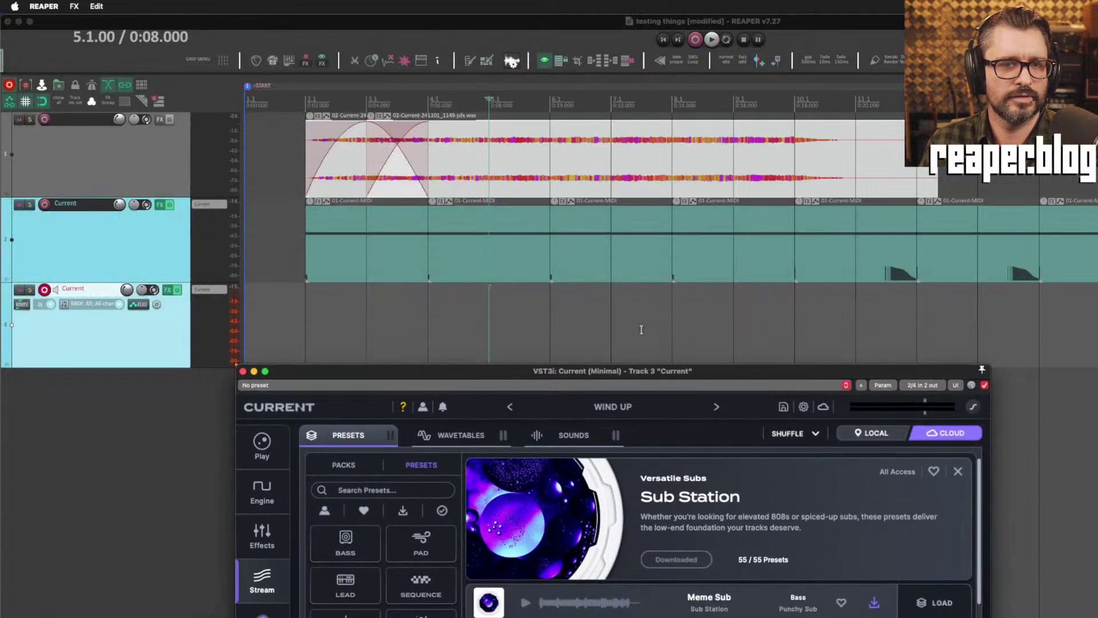
Set a time selection from bar 10 to bar 14 and try Wind Up on the third track against playback from bar 10.
left_click(796, 304)
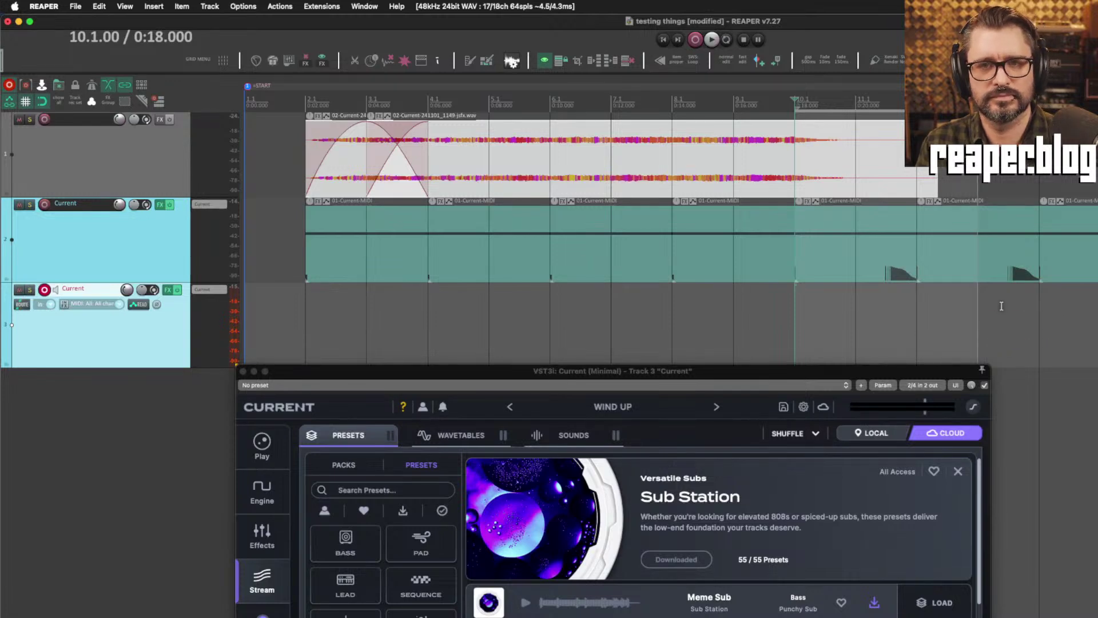
left_click_drag(978, 104, 1039, 104)
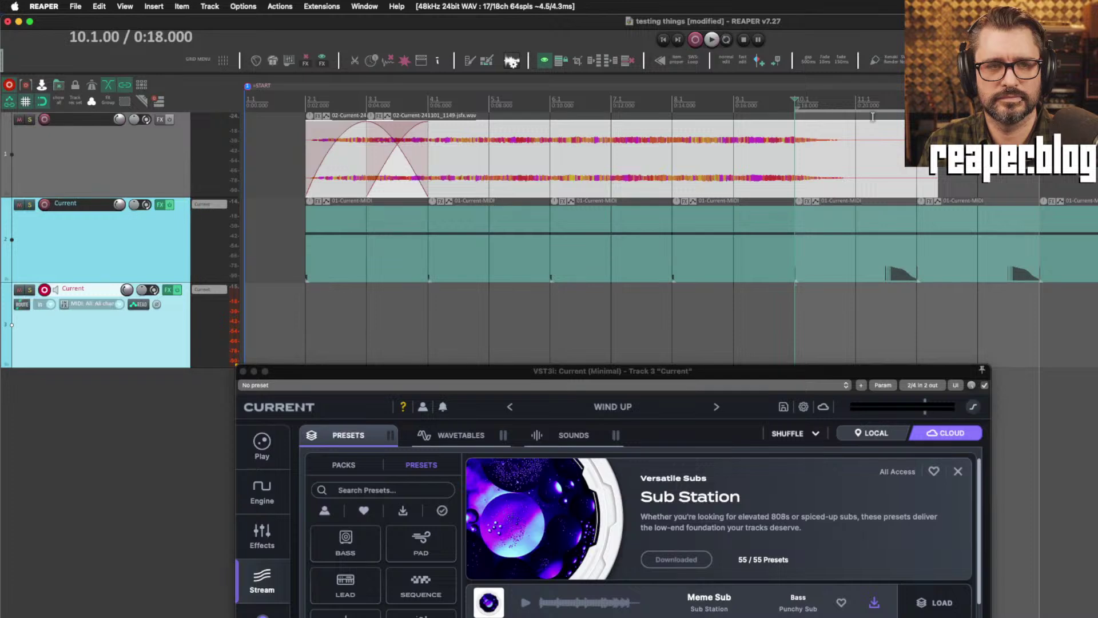
key("space")
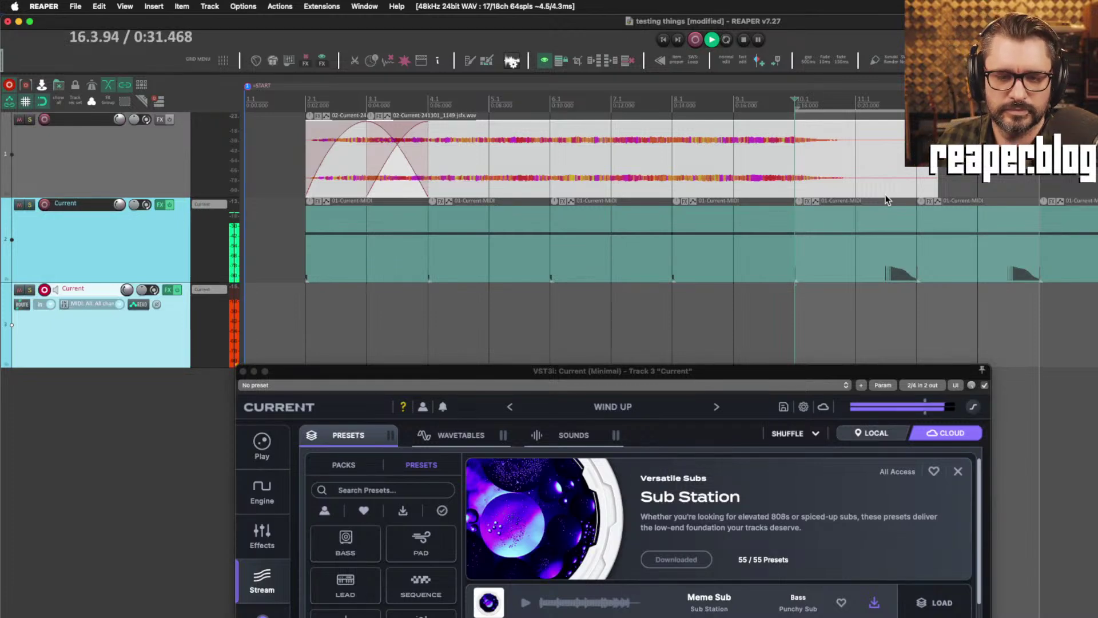
left_click_drag(714, 372, 696, 277)
left_click(80, 248)
key("space")
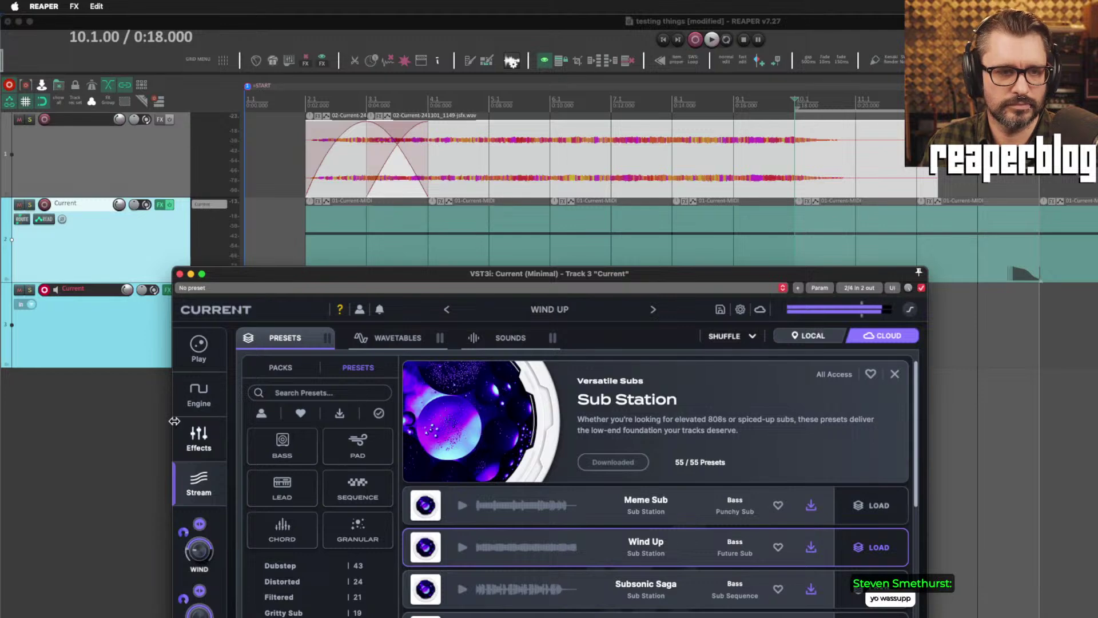
Examine the Wind Up preset's Granular and Sub/Sampler sections on Current's Engine page.
left_click(186, 405)
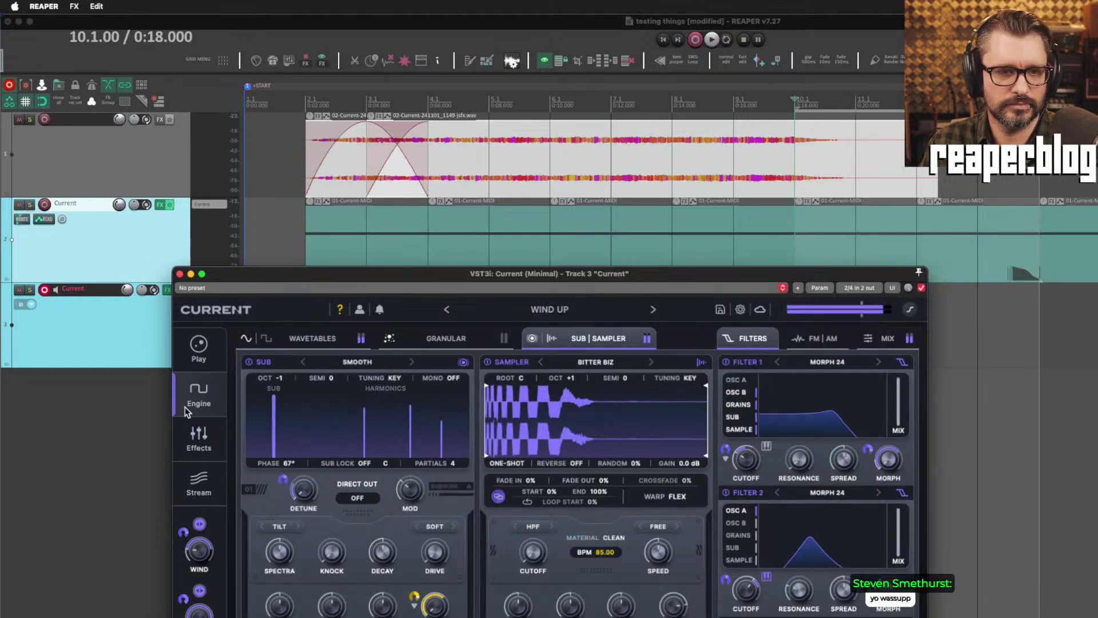
left_click(444, 338)
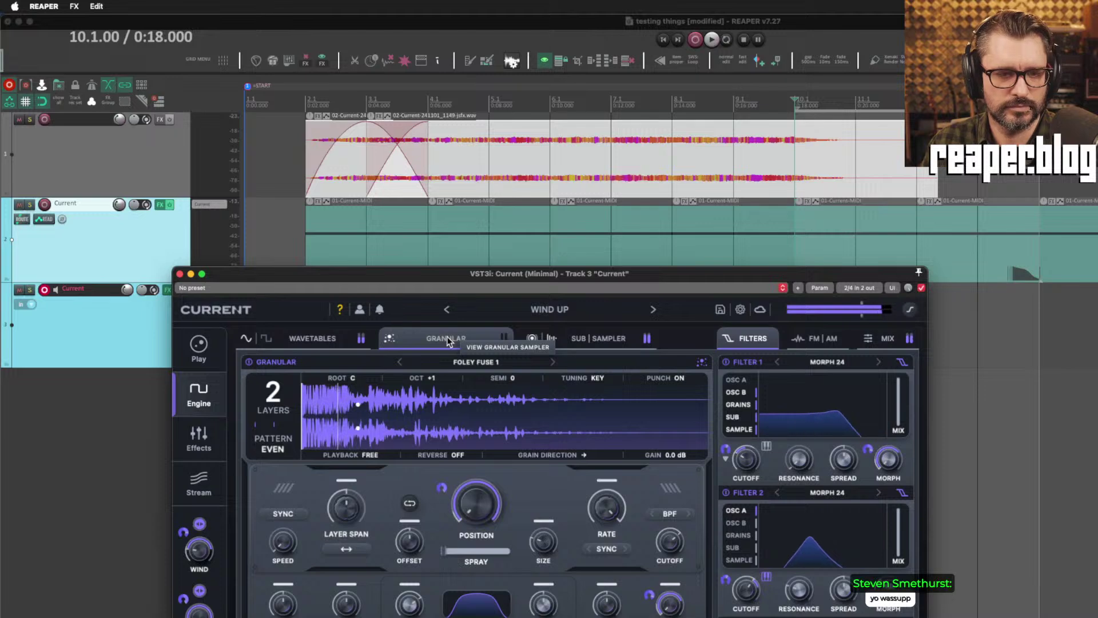
left_click(577, 338)
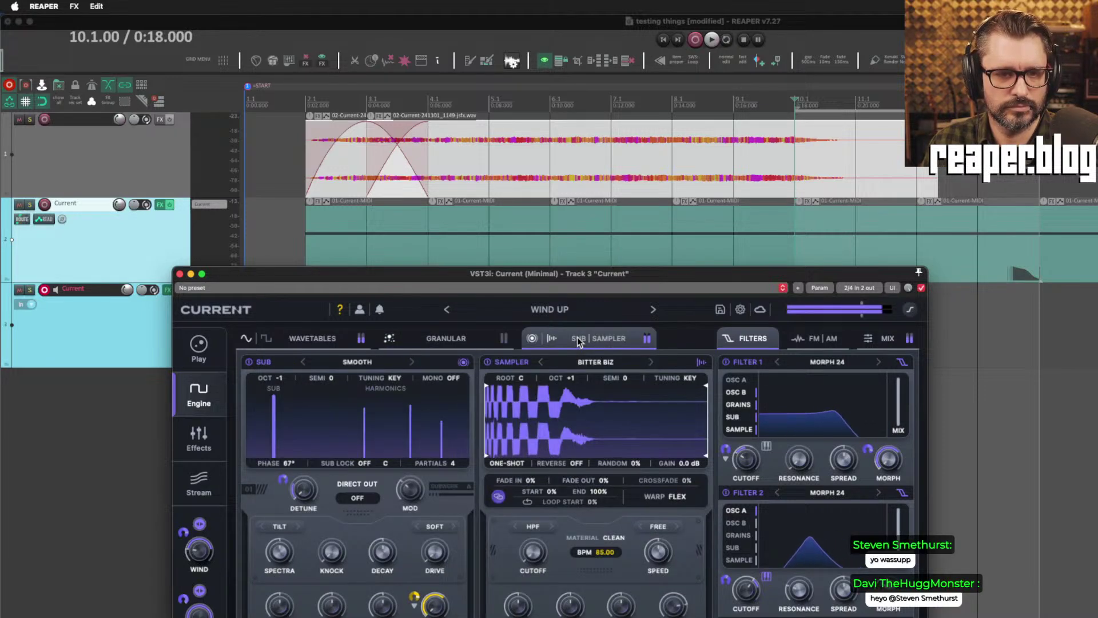
Load the Sub Station presets Subsonic Saga, Heavy Slap and Electric Avenue in turn, keeping Electric Avenue.
left_click(199, 483)
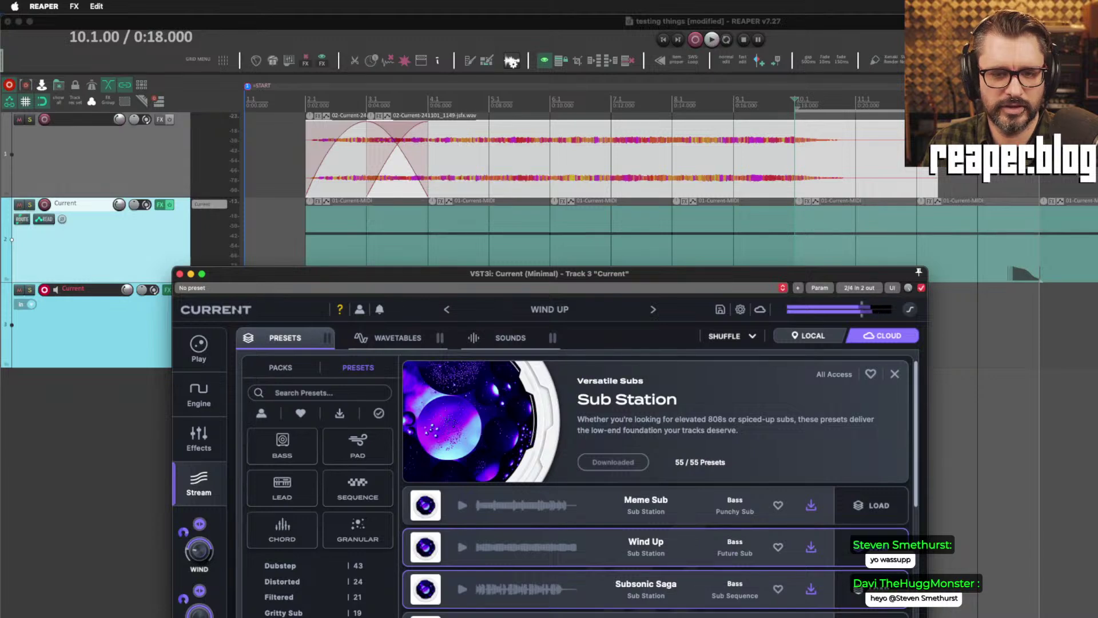
left_click(646, 589)
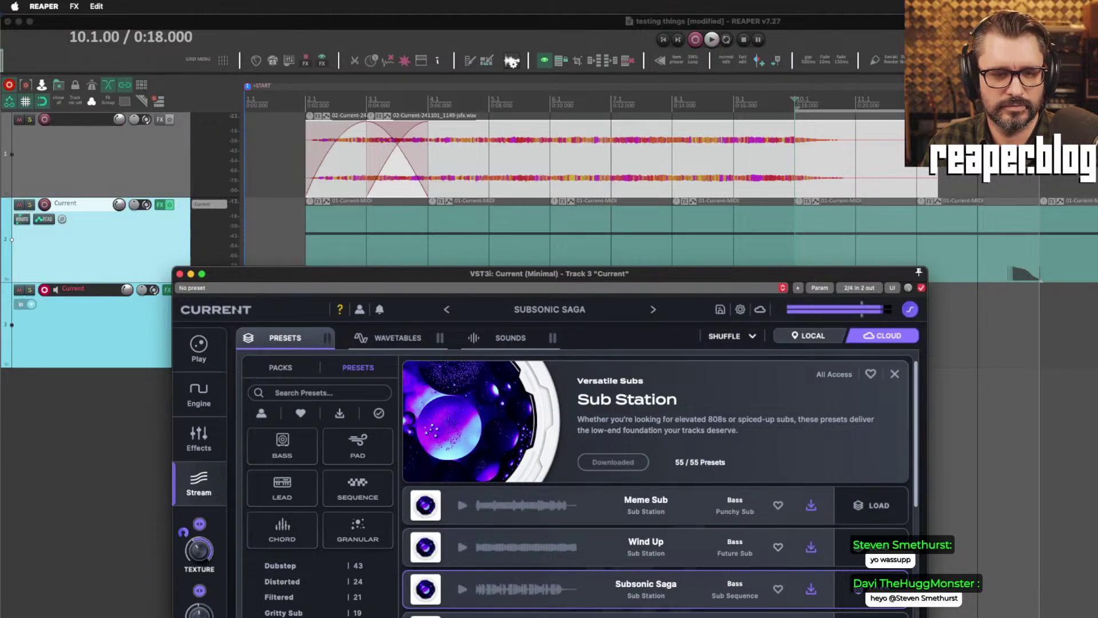
left_click(872, 614)
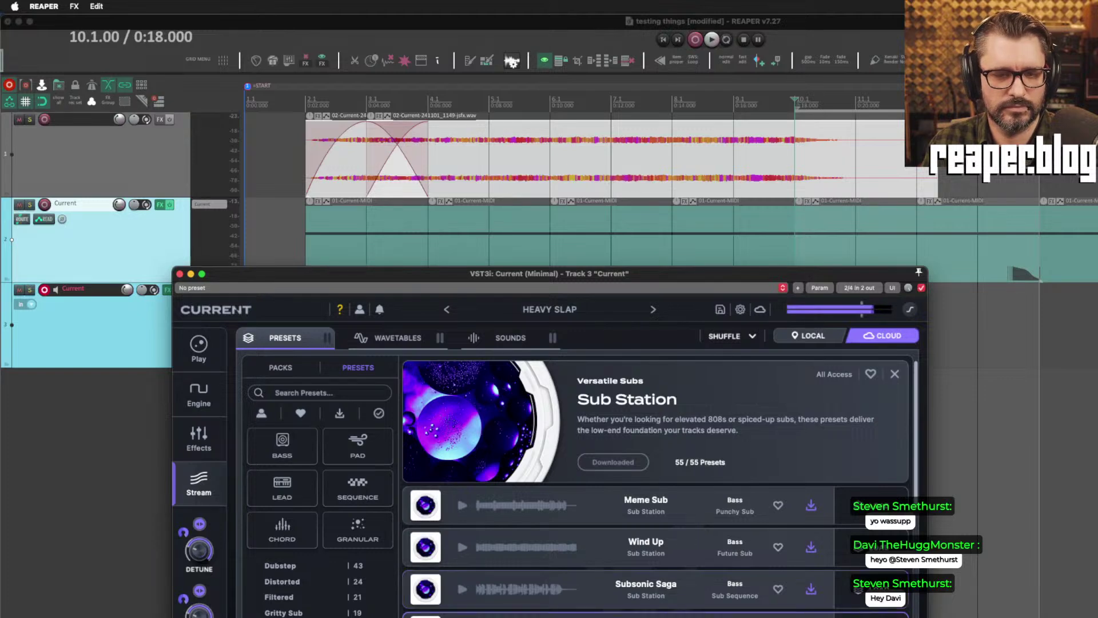
left_click(872, 617)
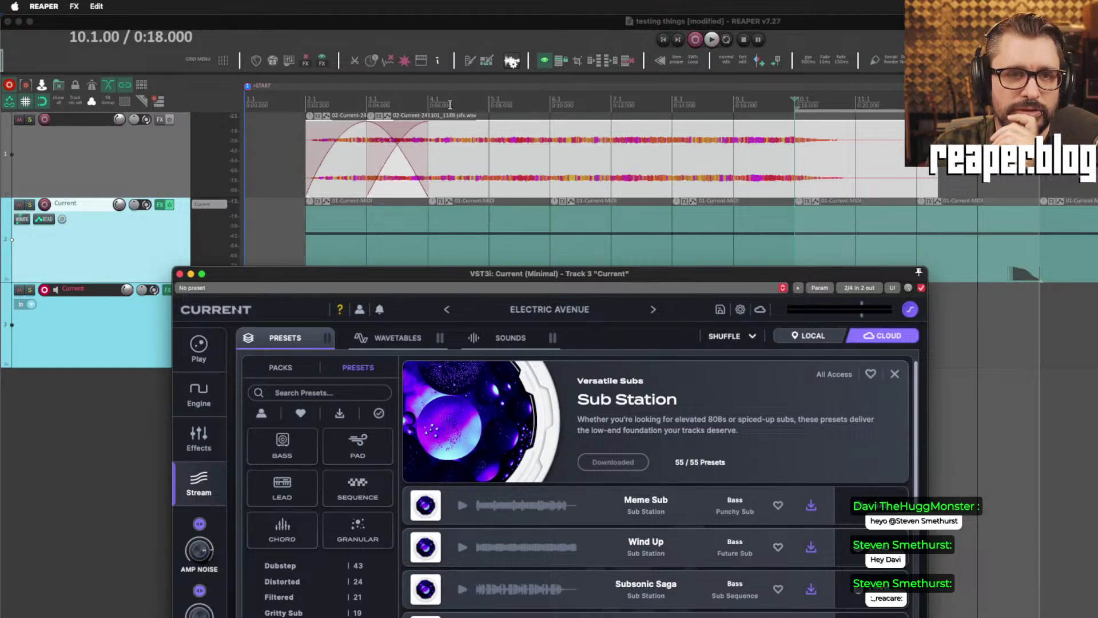
Shorten the time selection to bars 10 to 12 and play the arrangement from bar 2 with Electric Avenue.
left_click_drag(685, 289, 675, 317)
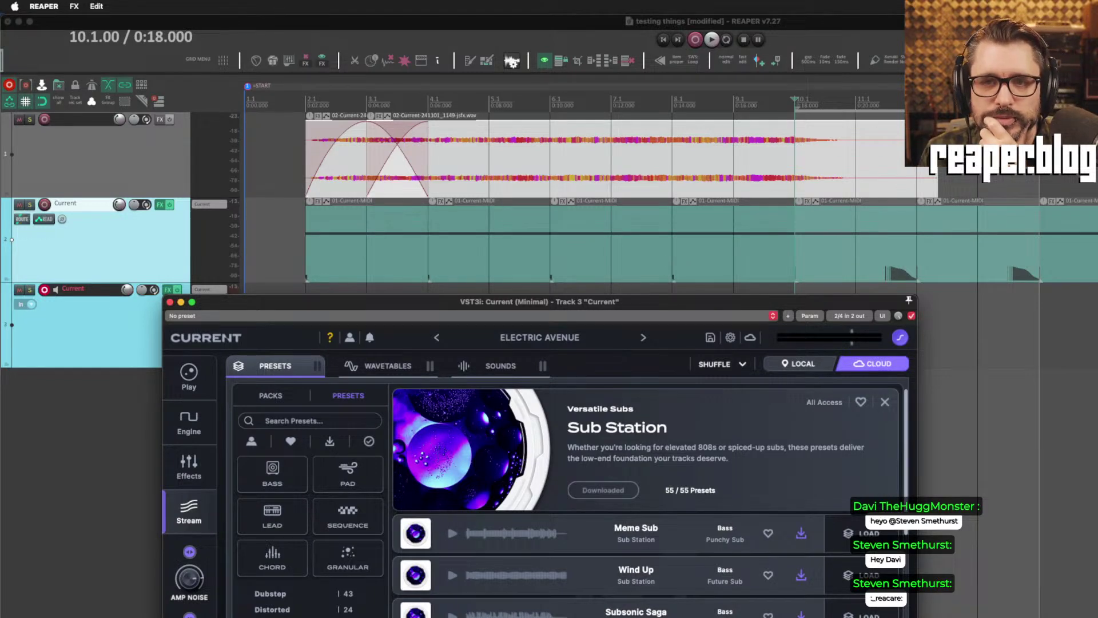
left_click_drag(918, 110, 793, 110)
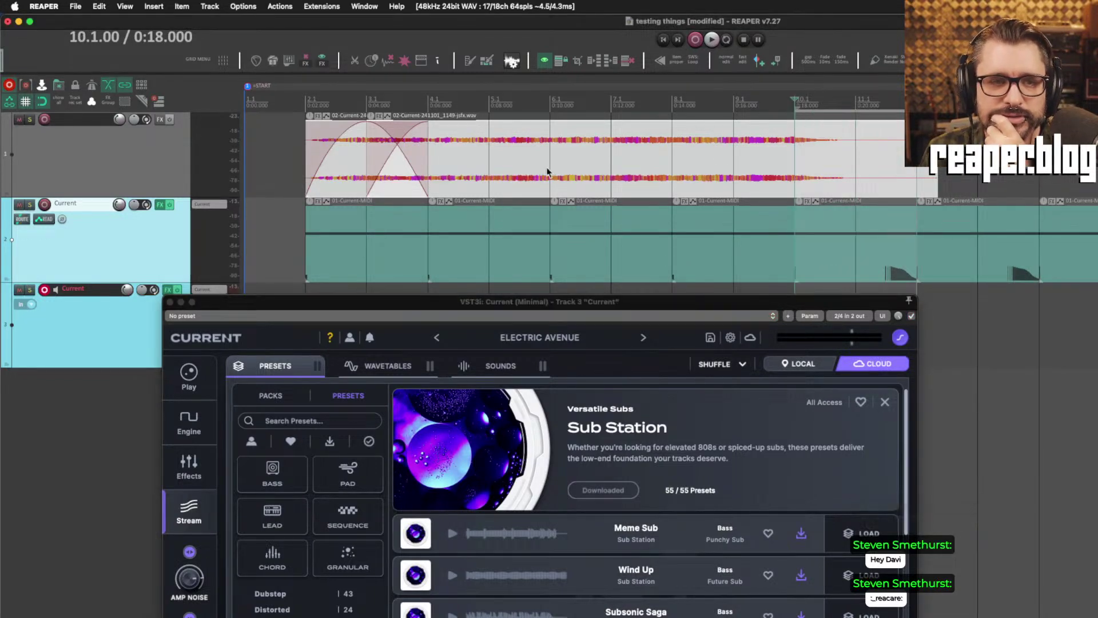
left_click_drag(284, 304, 380, 312)
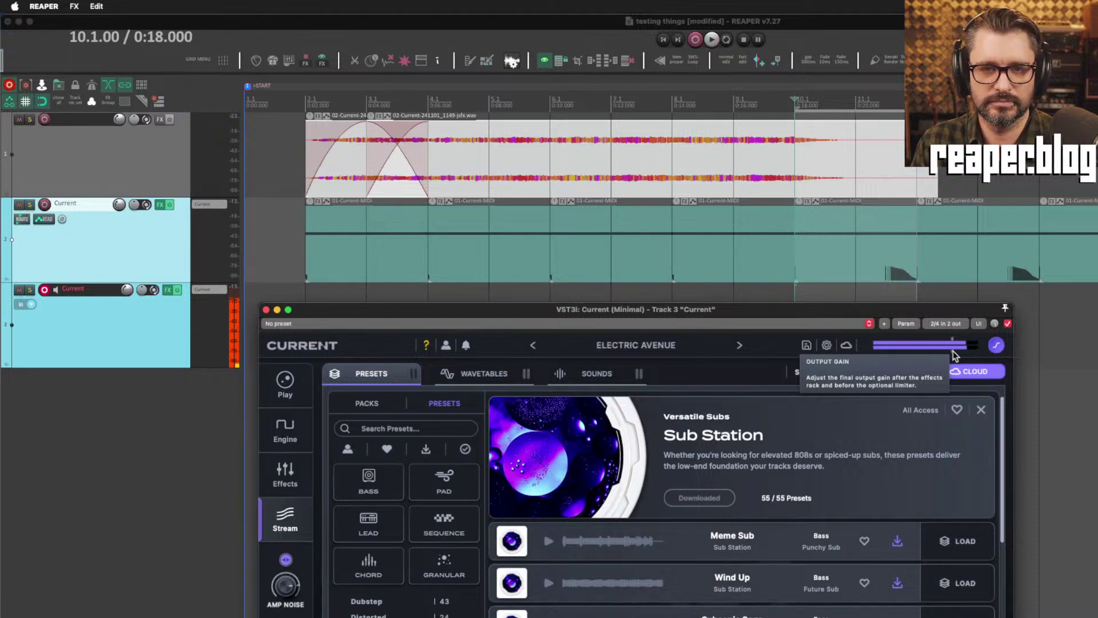
left_click(316, 106)
key("space")
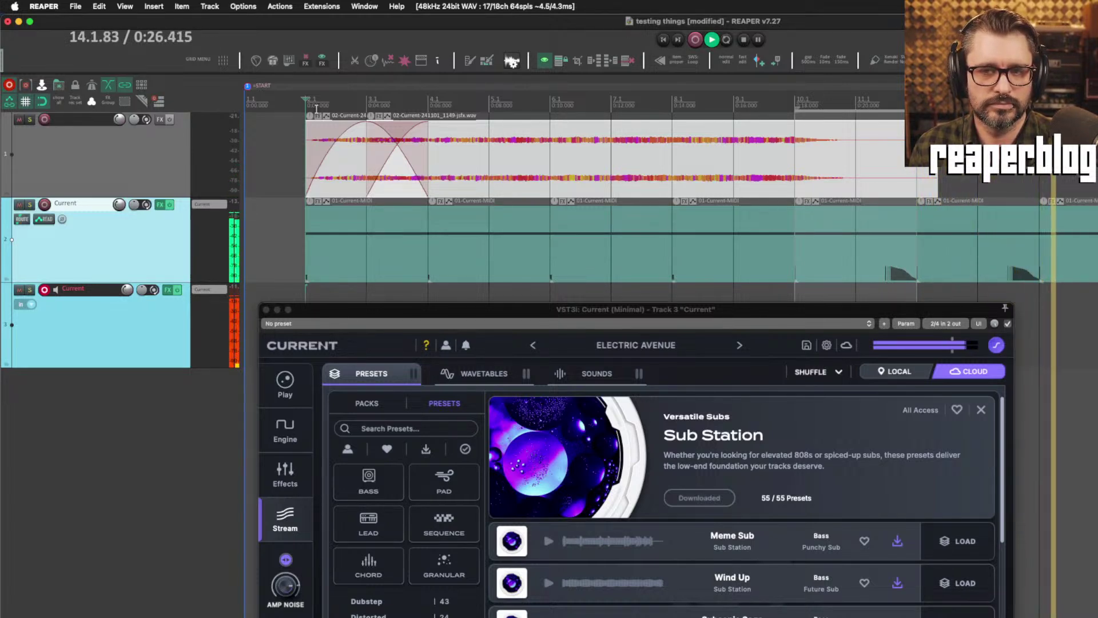
key("space")
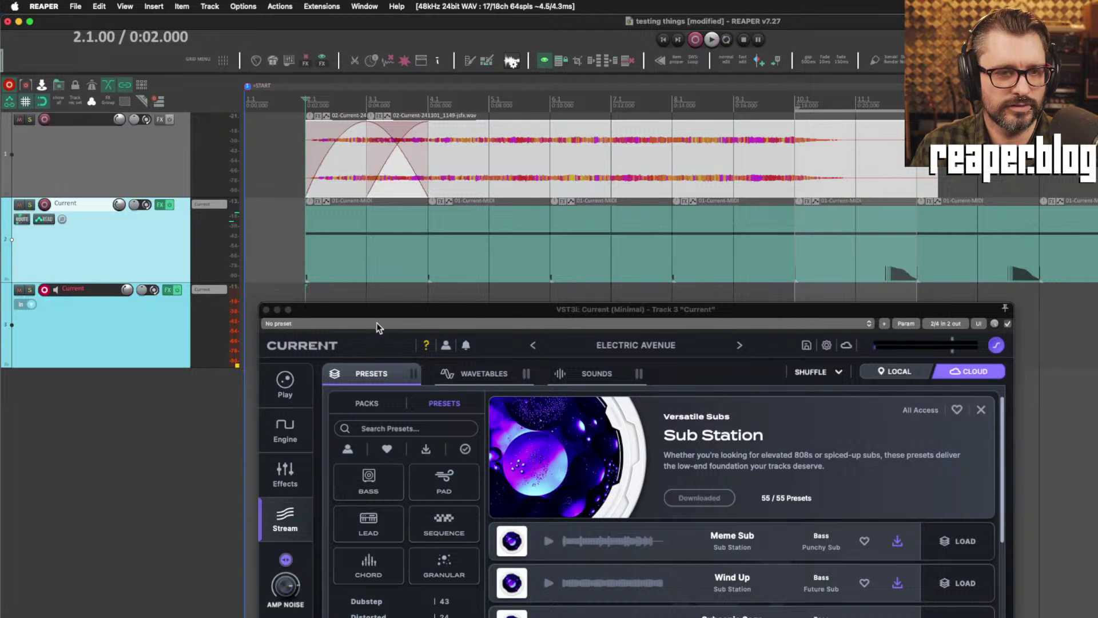
Enable the metronome and record a MIDI bass part with Electric Avenue on the third track from bar 2.
left_click_drag(377, 328, 373, 429)
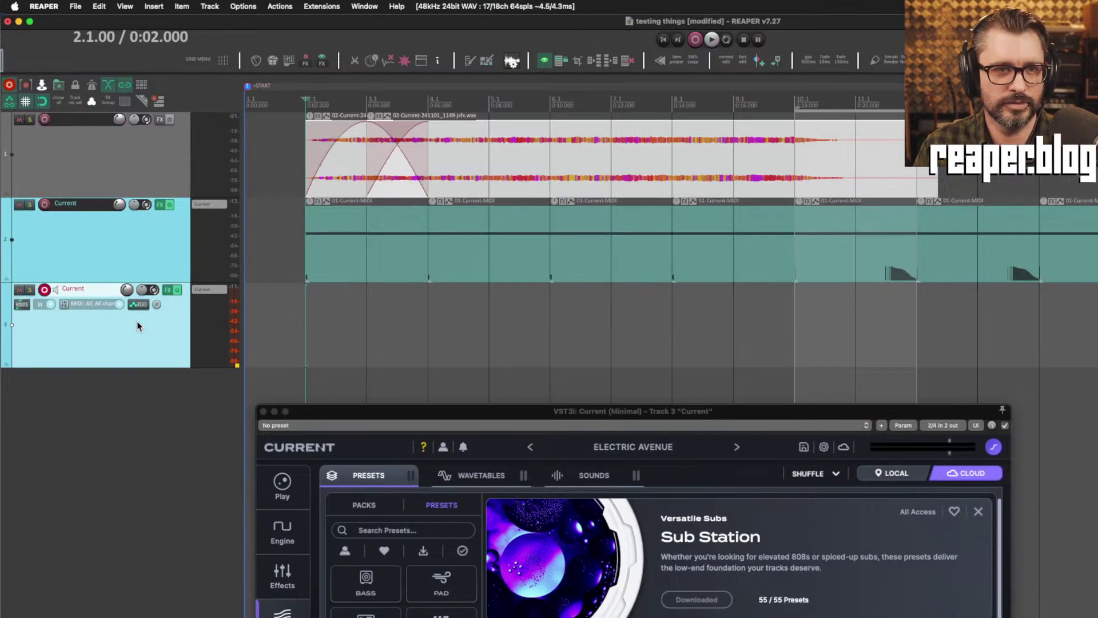
right_click(91, 85)
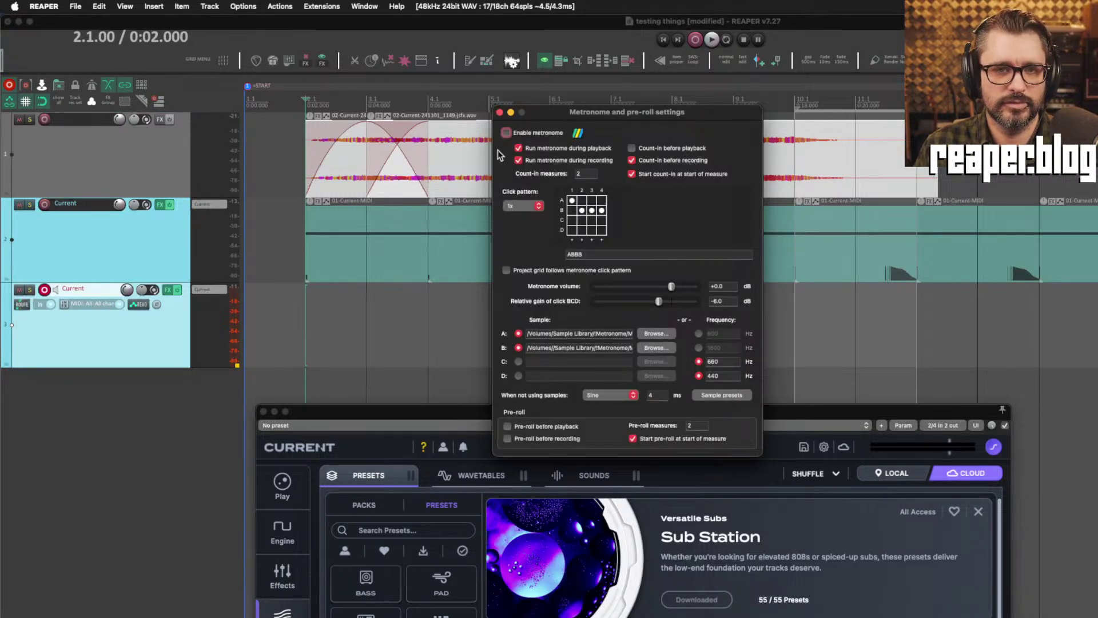
left_click(500, 112)
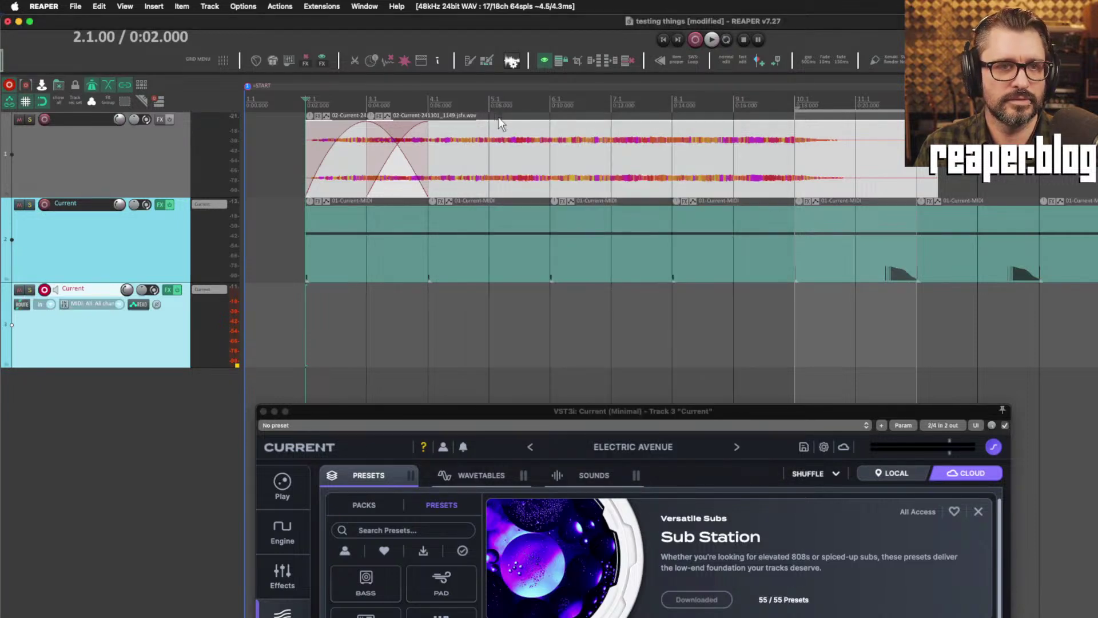
key("super+r")
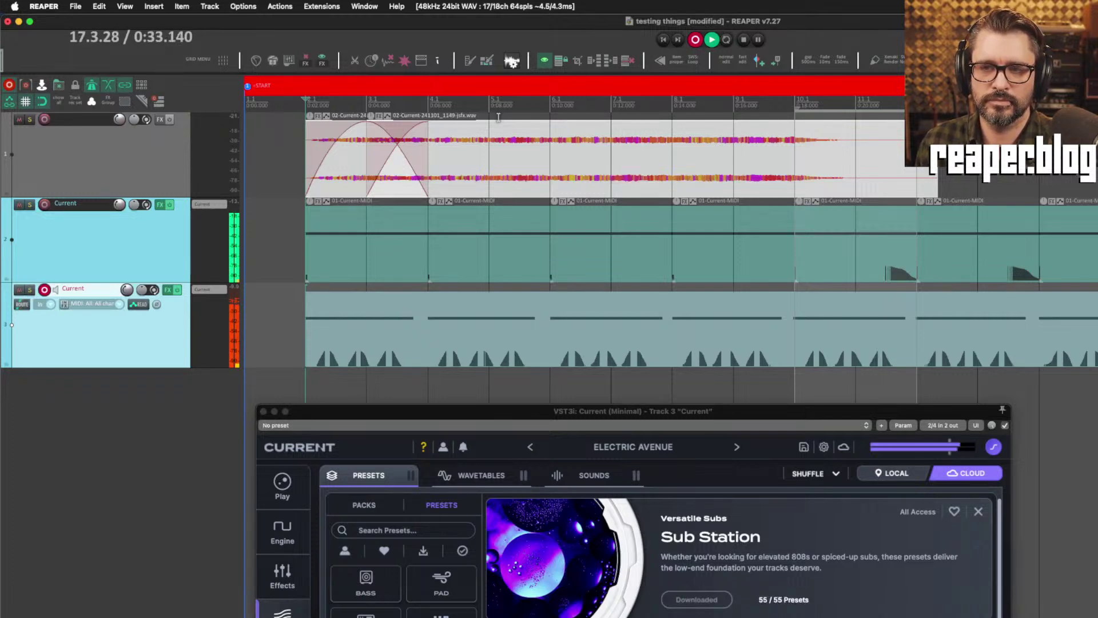
key("space")
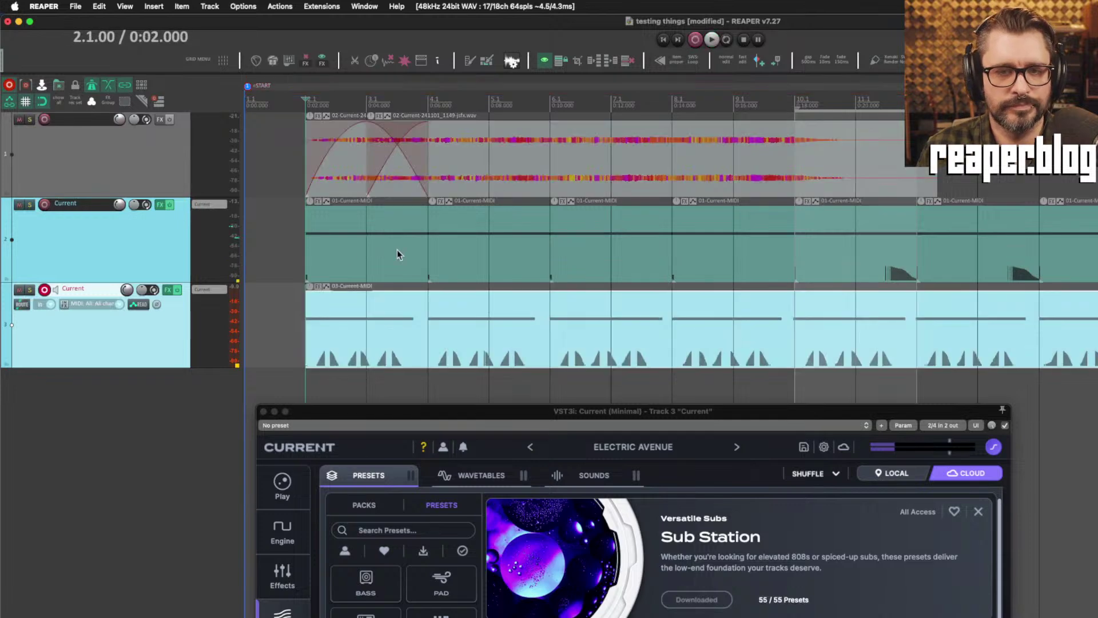
Quantize all notes of the recorded bass part to the grid and check their timing around bars 12 to 15.
double_click(355, 338)
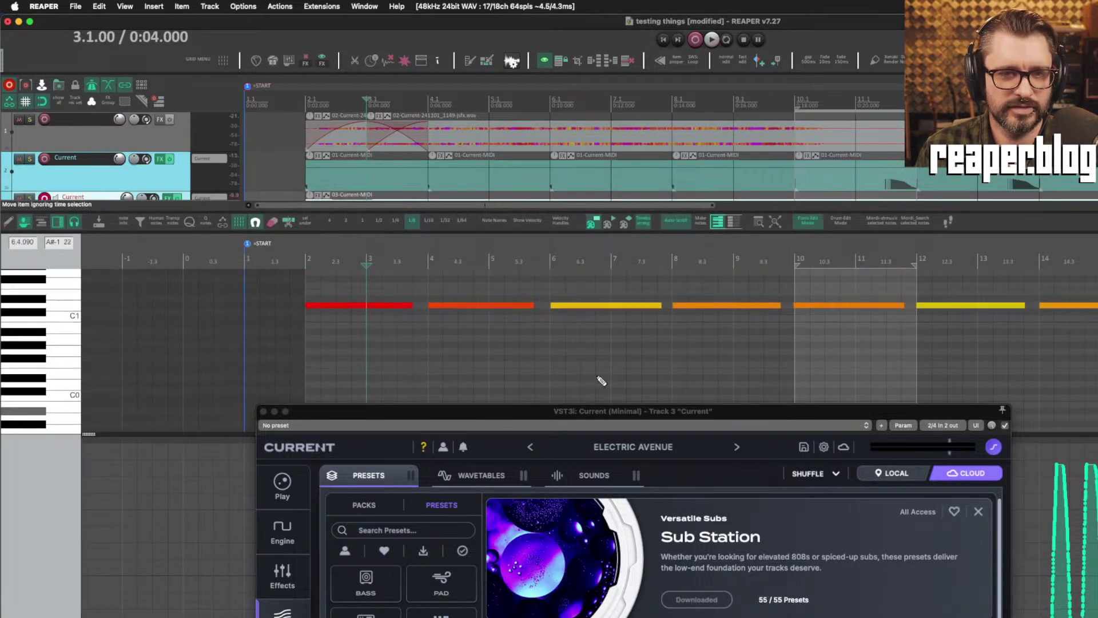
scroll(629, 366, "down", 3)
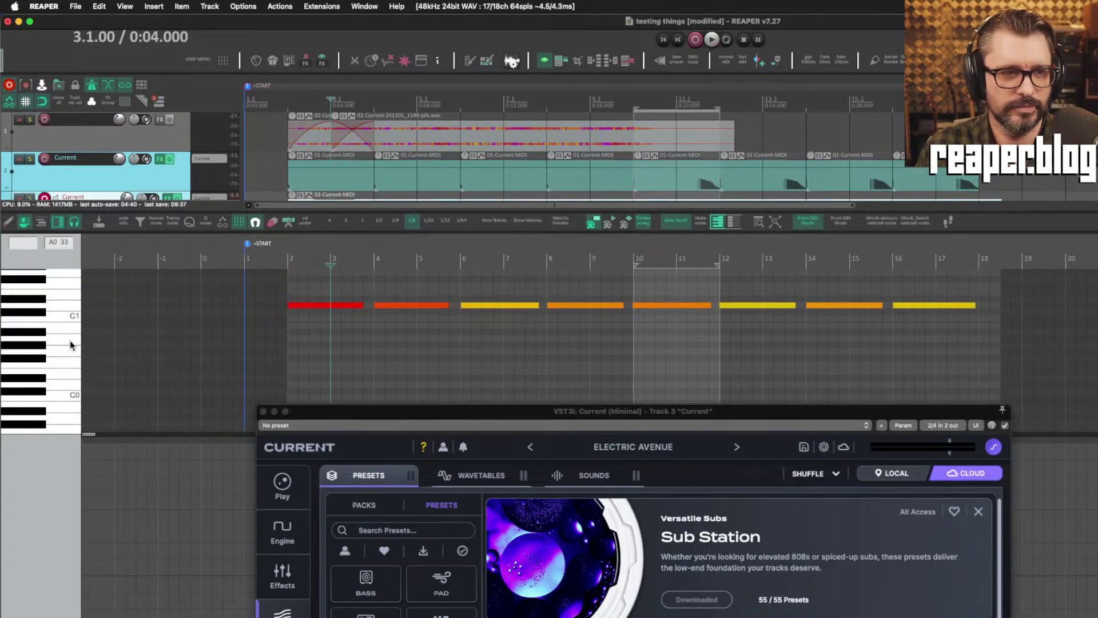
left_click(253, 378)
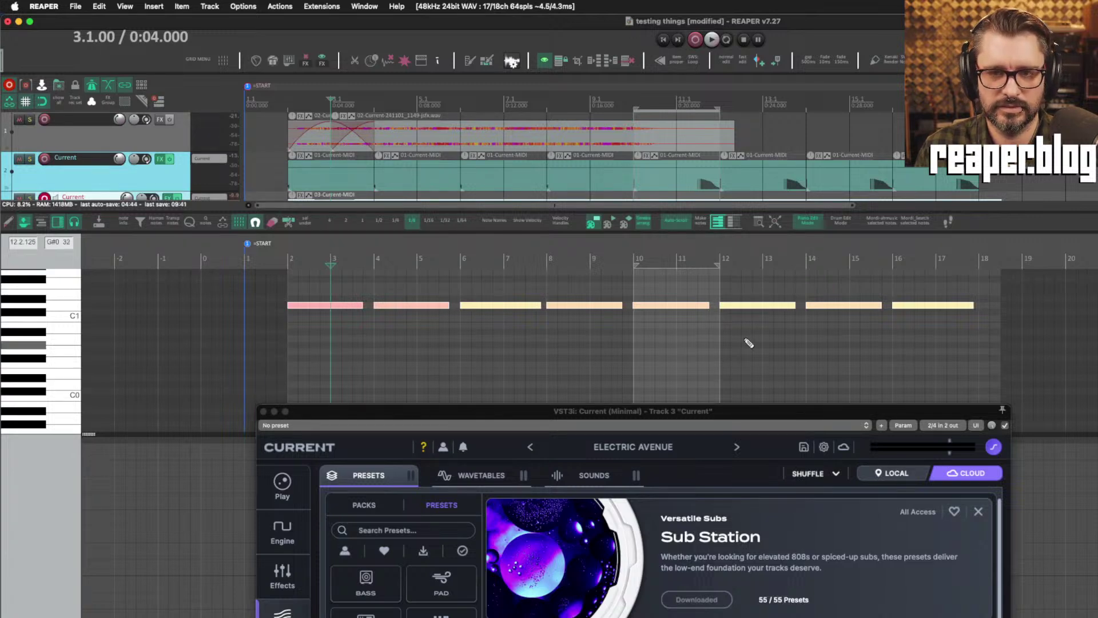
left_click(814, 260)
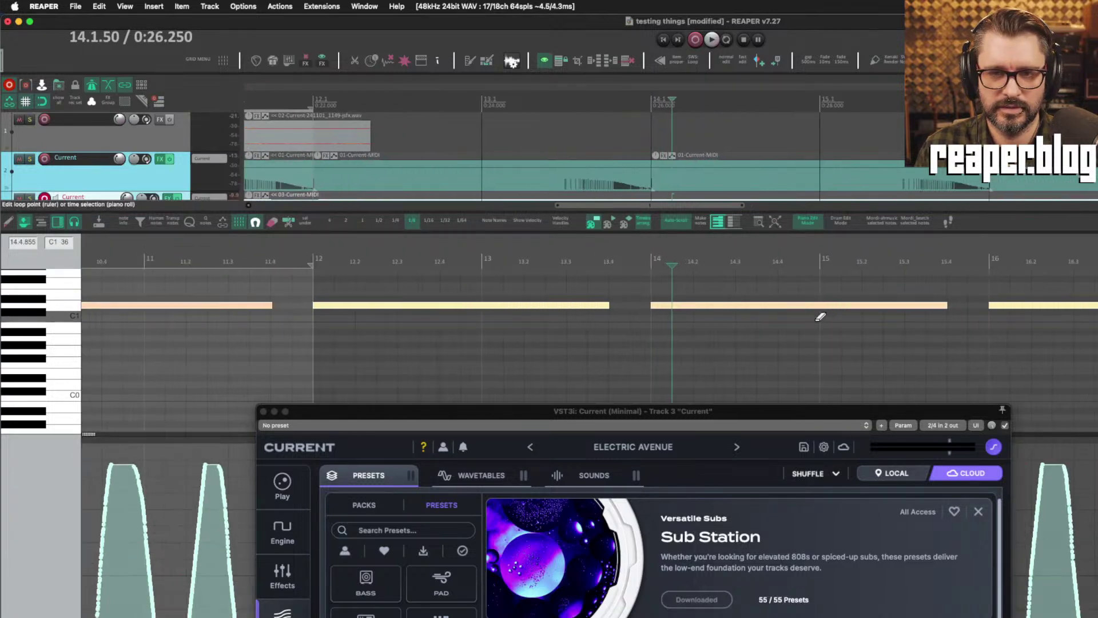
scroll(818, 314, "down", 3)
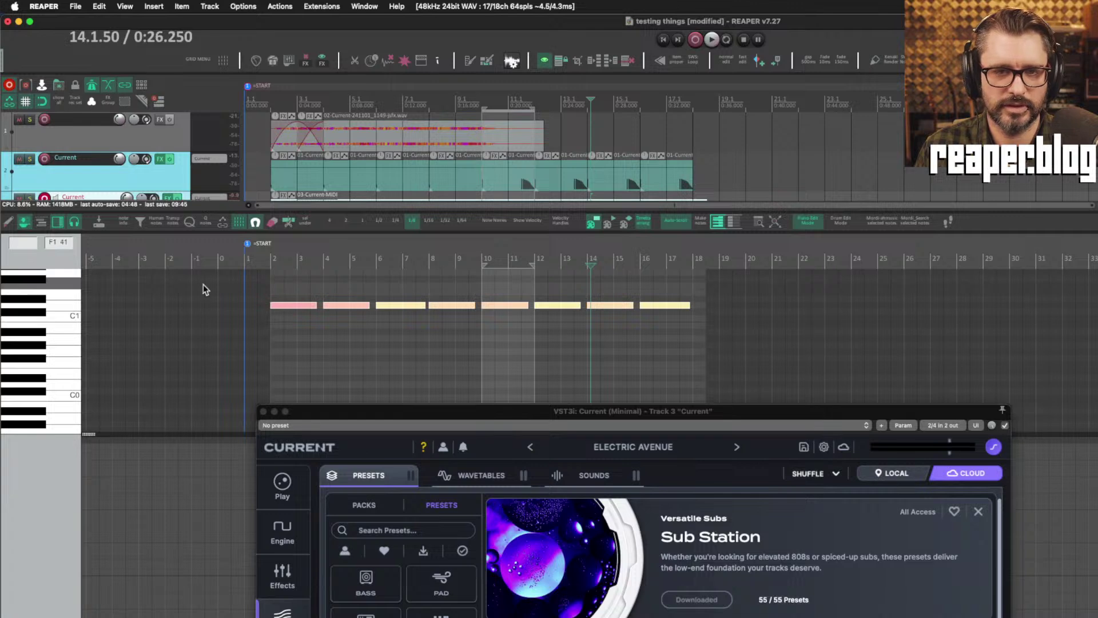
key("Escape")
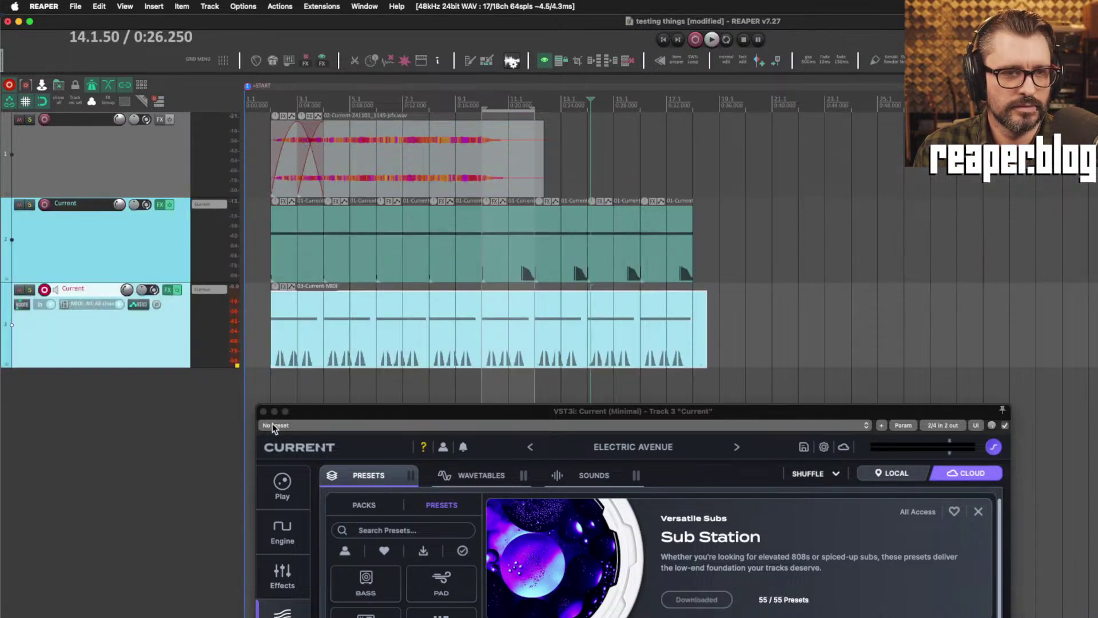
Disarm the third track, play the arrangement from bar 2 and color the track lime green.
left_click(45, 290)
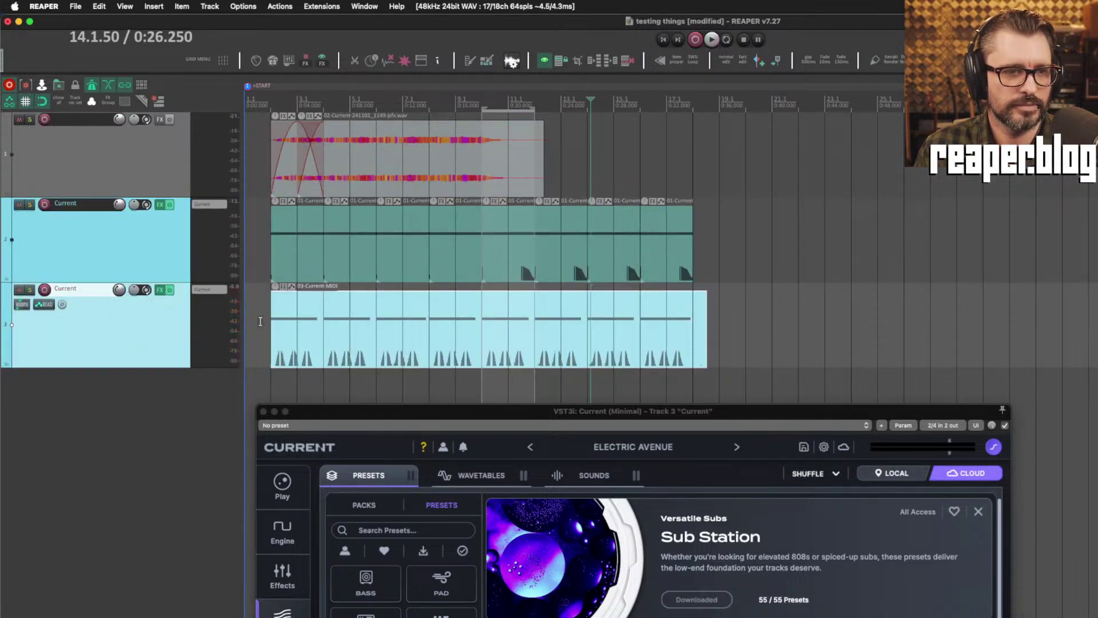
key("space")
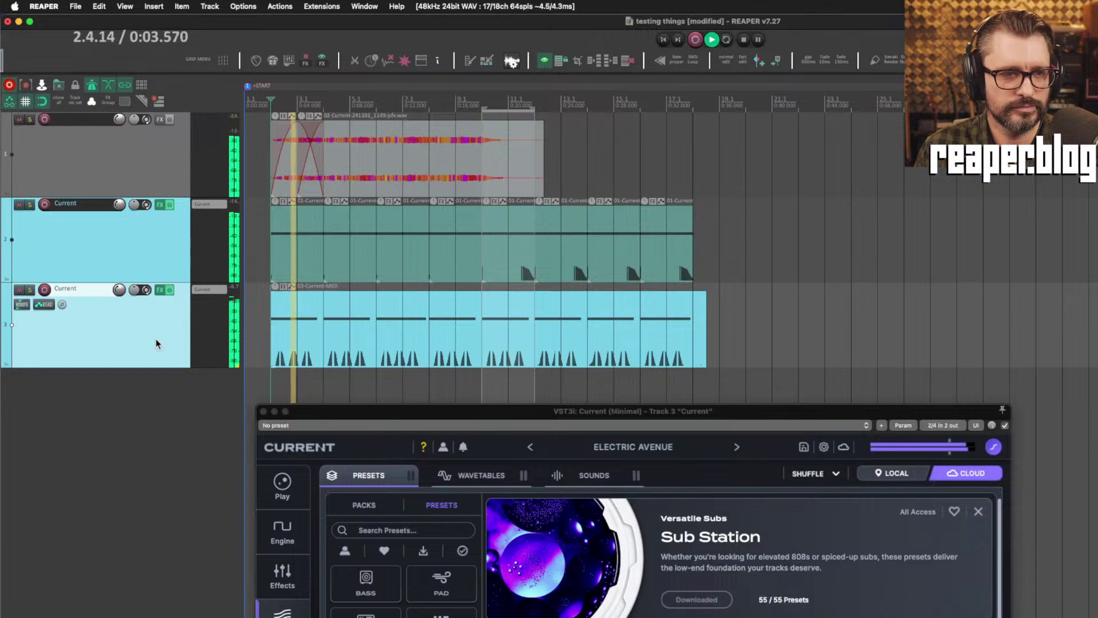
key("shift+c")
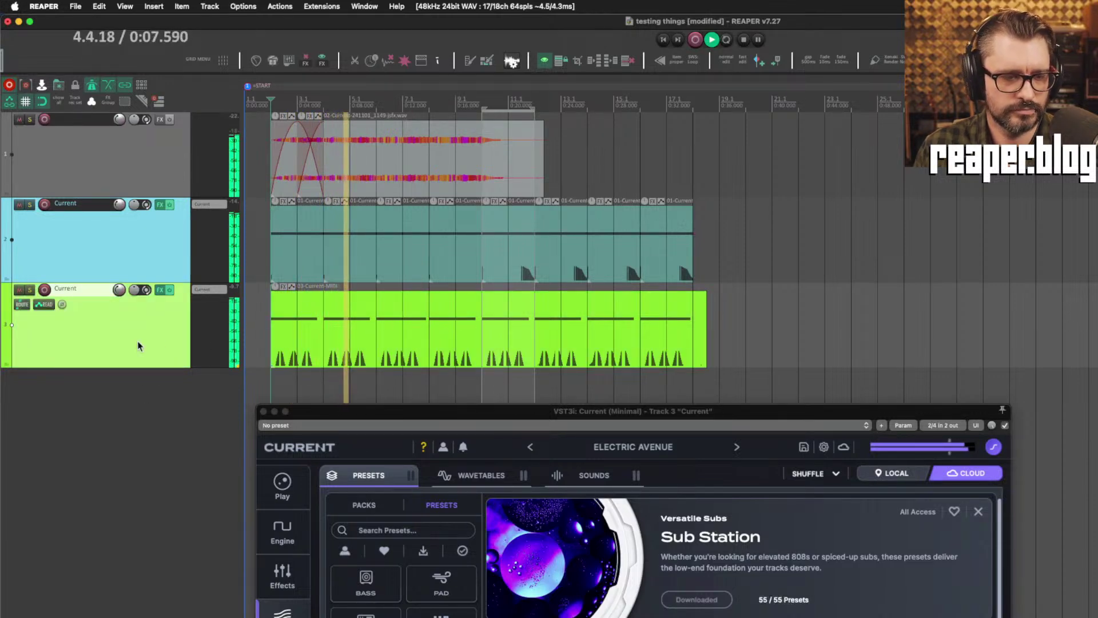
Duplicate the green bass track without its MIDI item, arm the copy for recording and keep only its Current window open.
key("super+d")
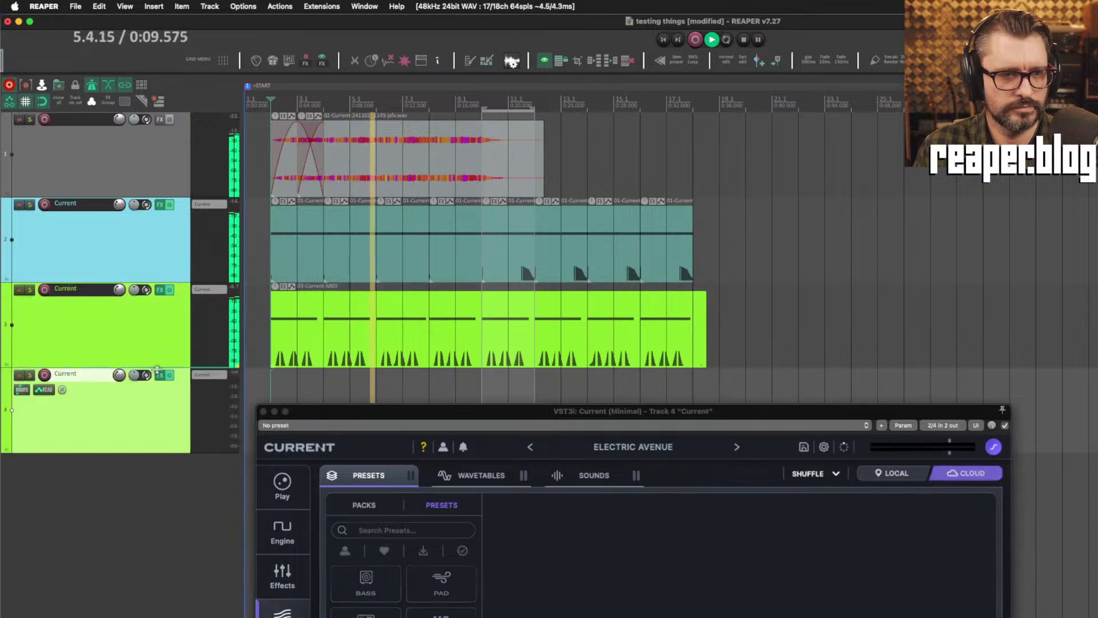
left_click(45, 376)
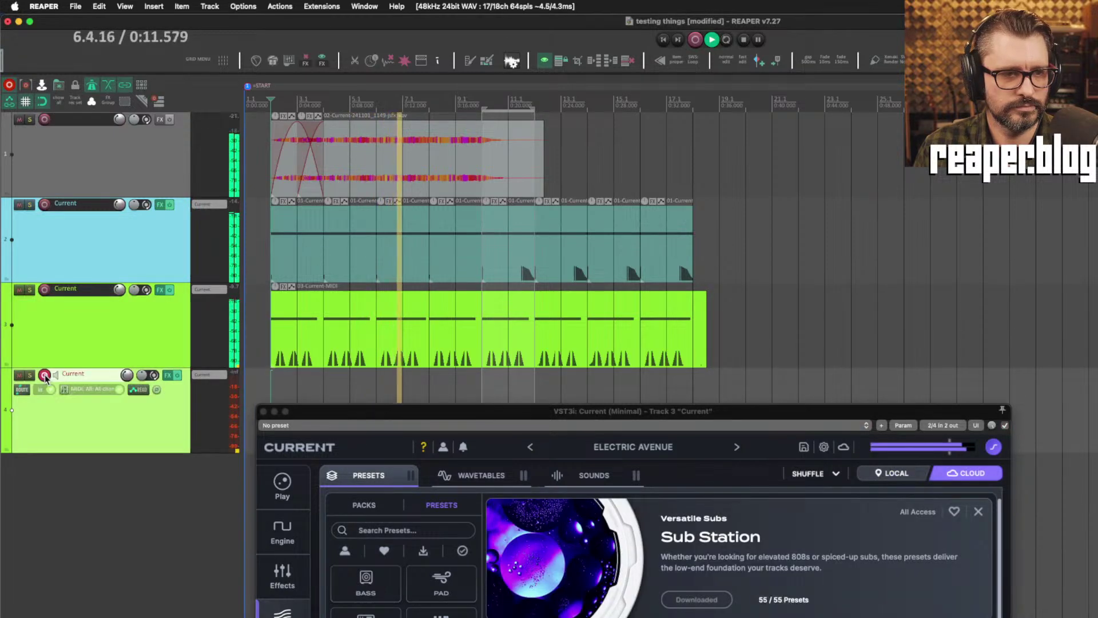
left_click_drag(352, 414, 392, 187)
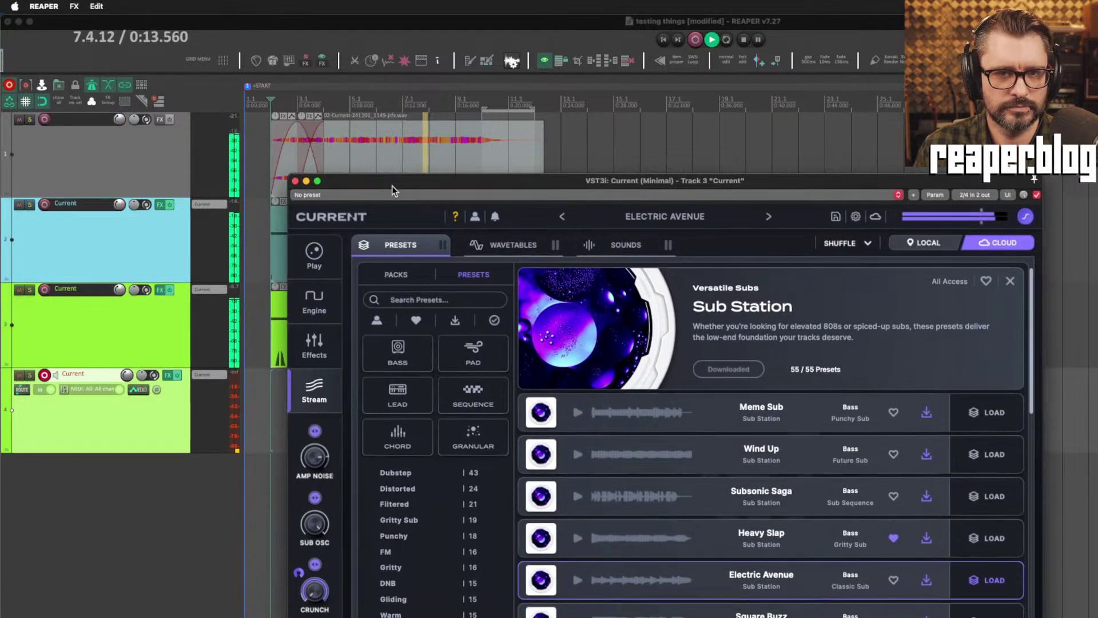
left_click(295, 181)
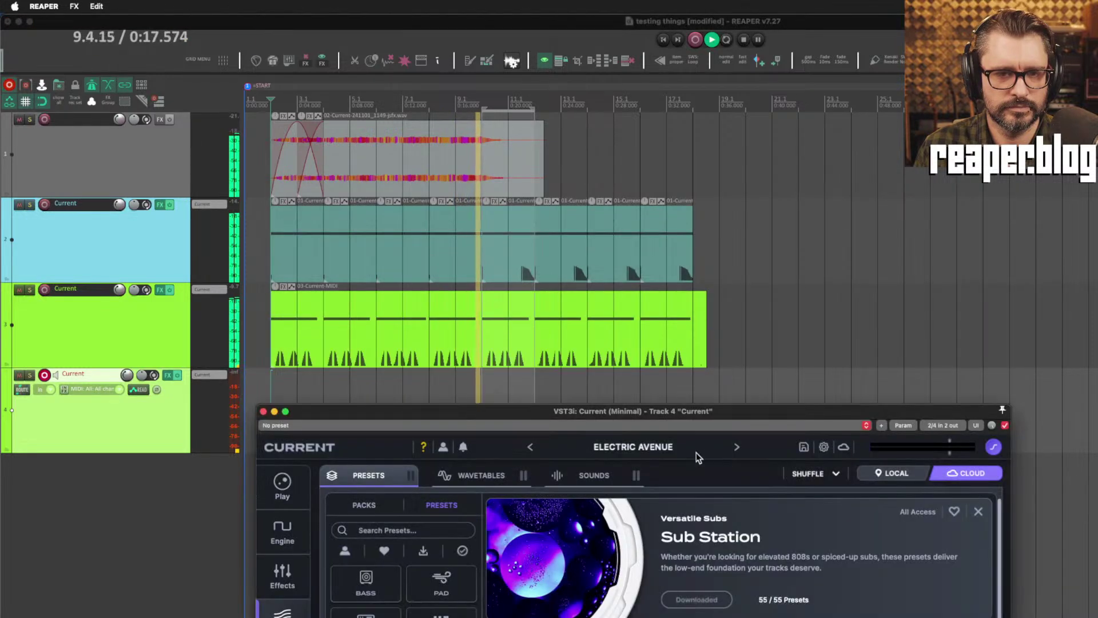
left_click_drag(694, 409, 944, 125)
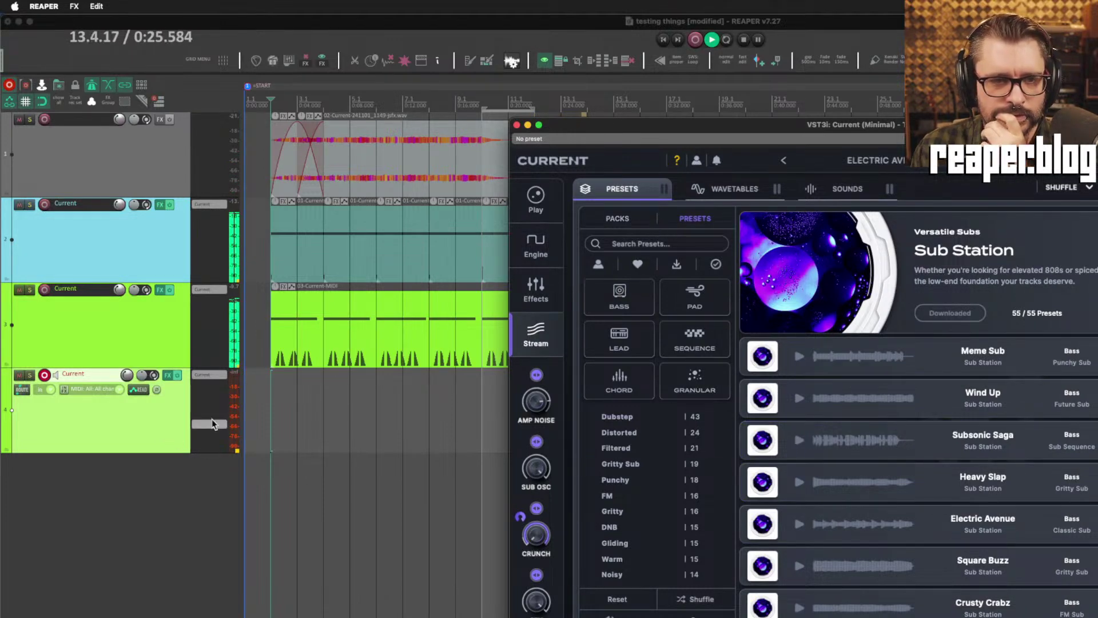
Stop playback, filter Current's presets by Chord, and preview and load Descent Pluck on the fourth track.
left_click(156, 430)
key("space")
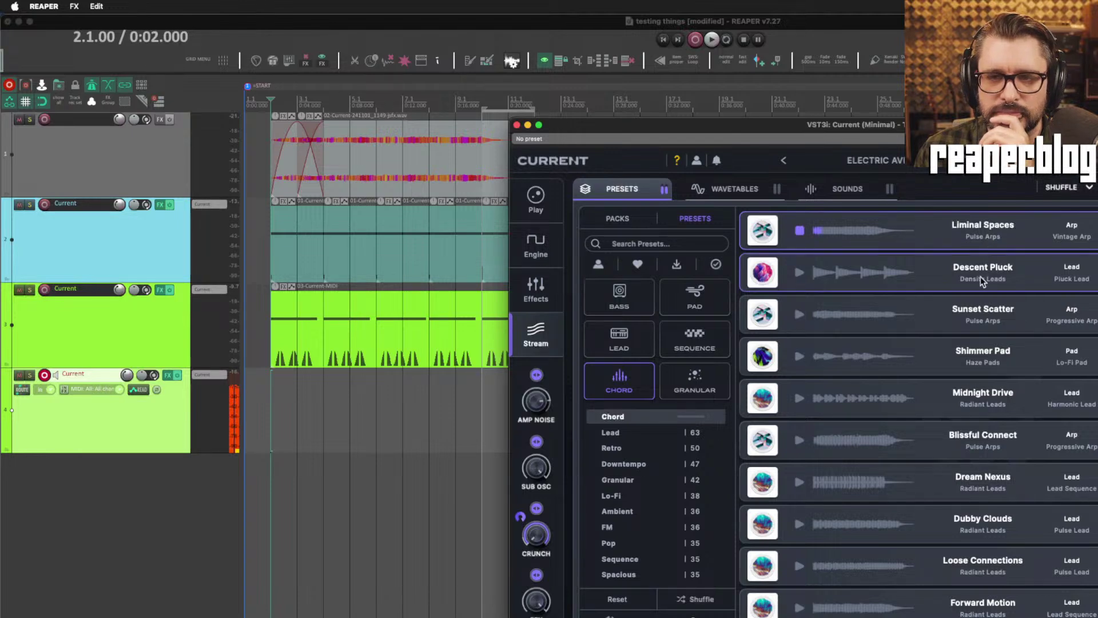
left_click(940, 277)
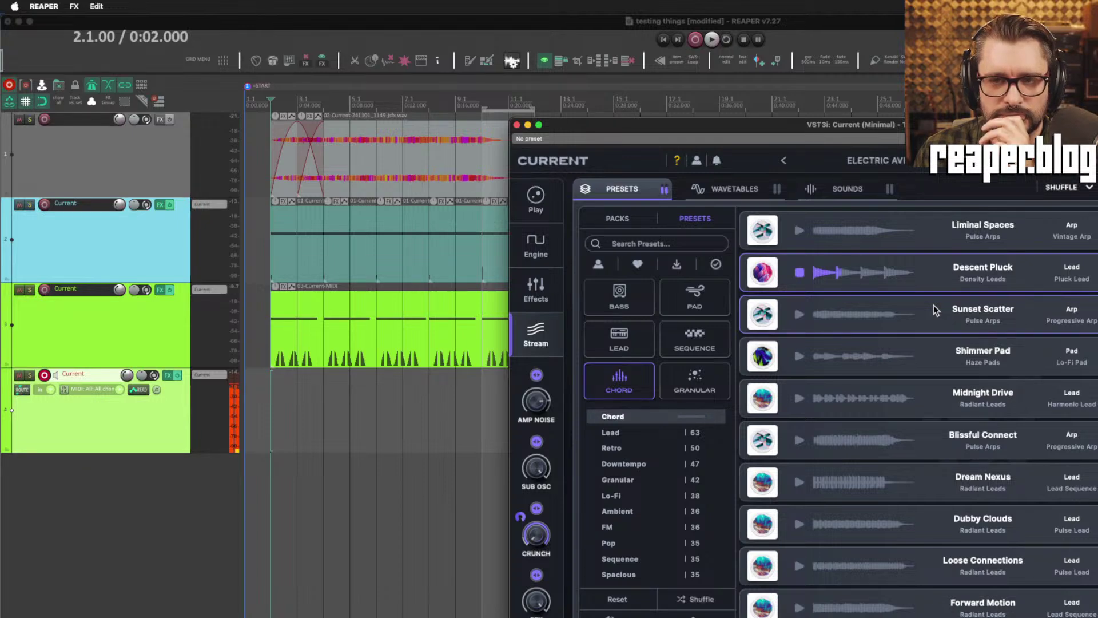
double_click(916, 271)
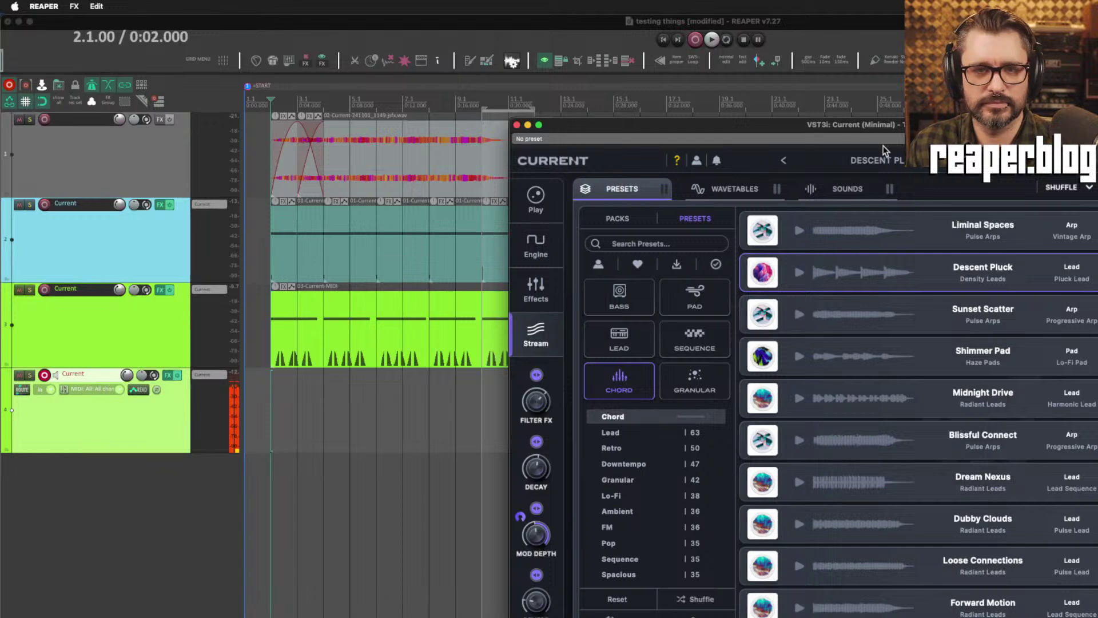
Bypass Descent Pluck's Granular engine on the Engine page to audition its Expo Drip sampler alone.
left_click(737, 190)
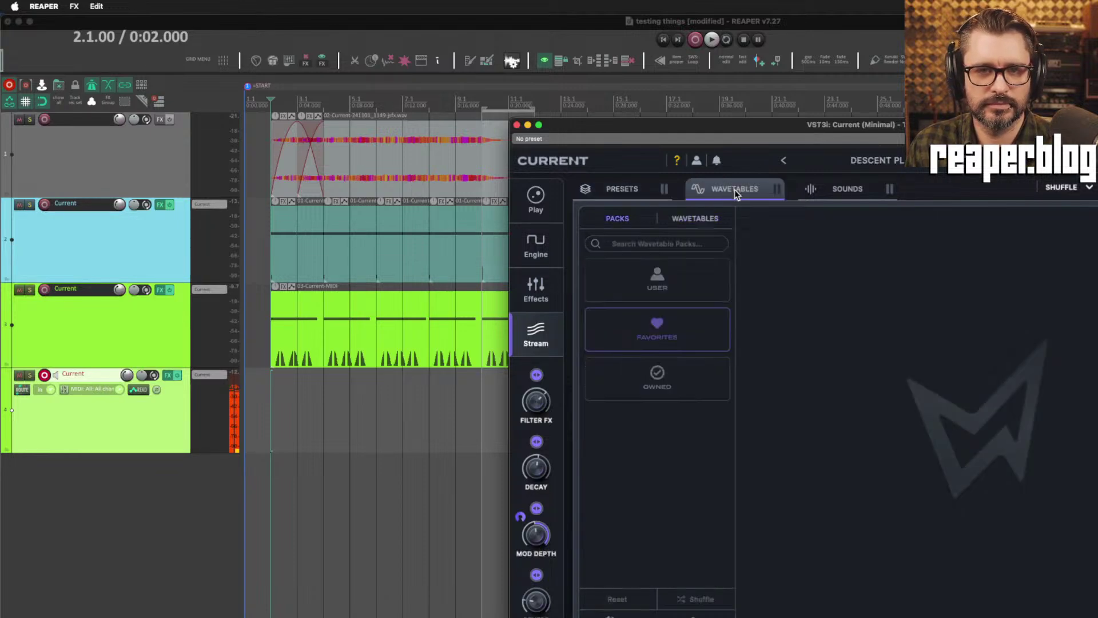
left_click(622, 188)
left_click(541, 243)
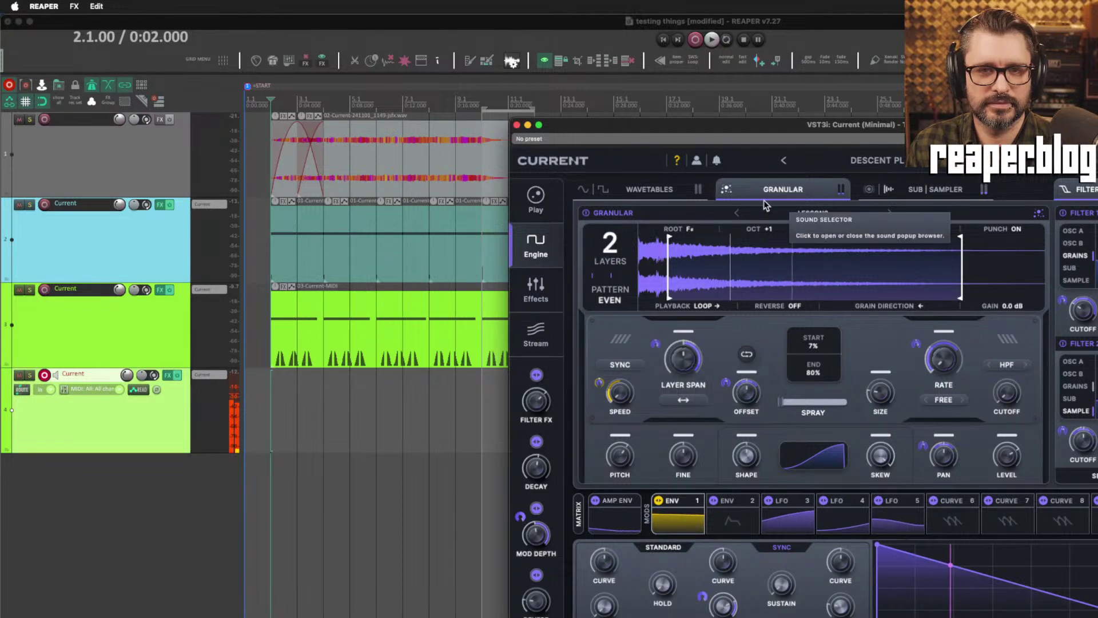
left_click(726, 190)
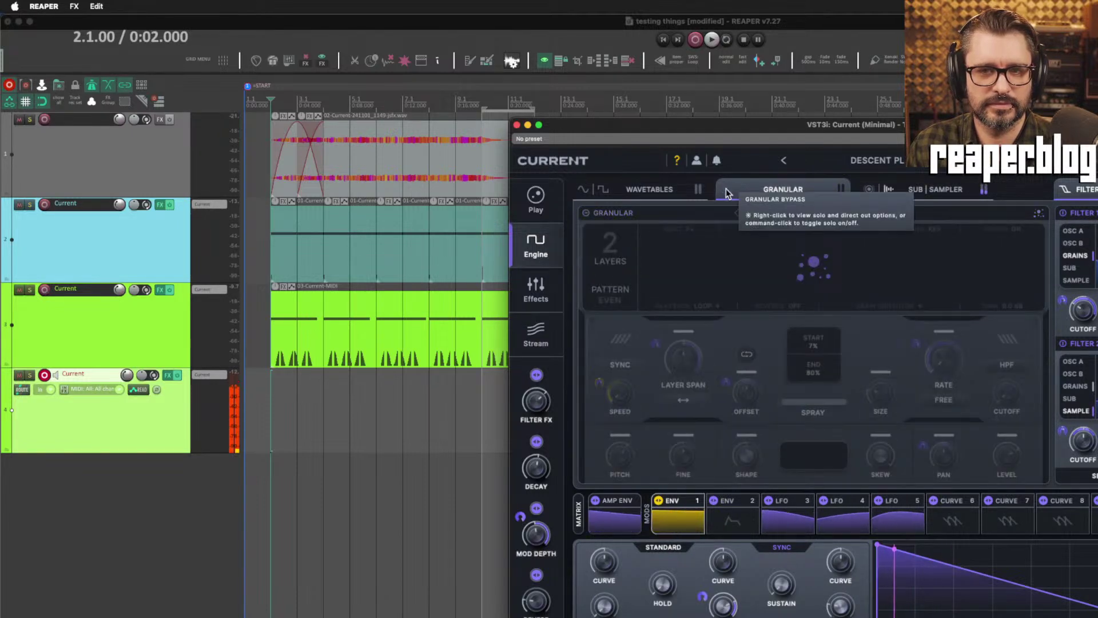
left_click(931, 192)
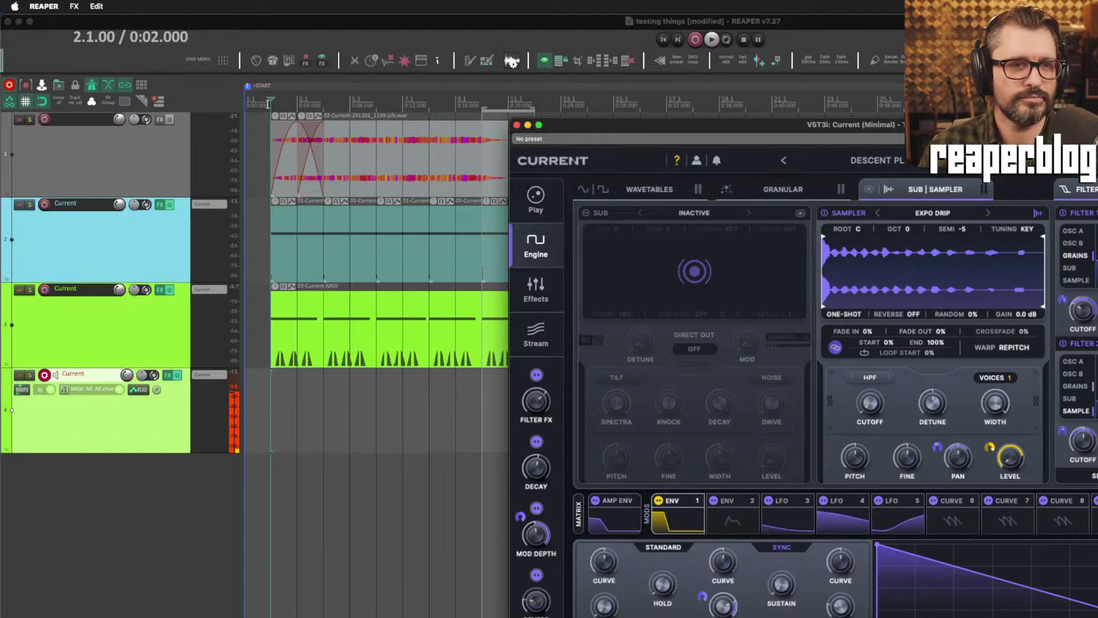
Play the arrangement from bar 10 to try Descent Pluck on the armed track against it.
left_click_drag(588, 123, 620, 348)
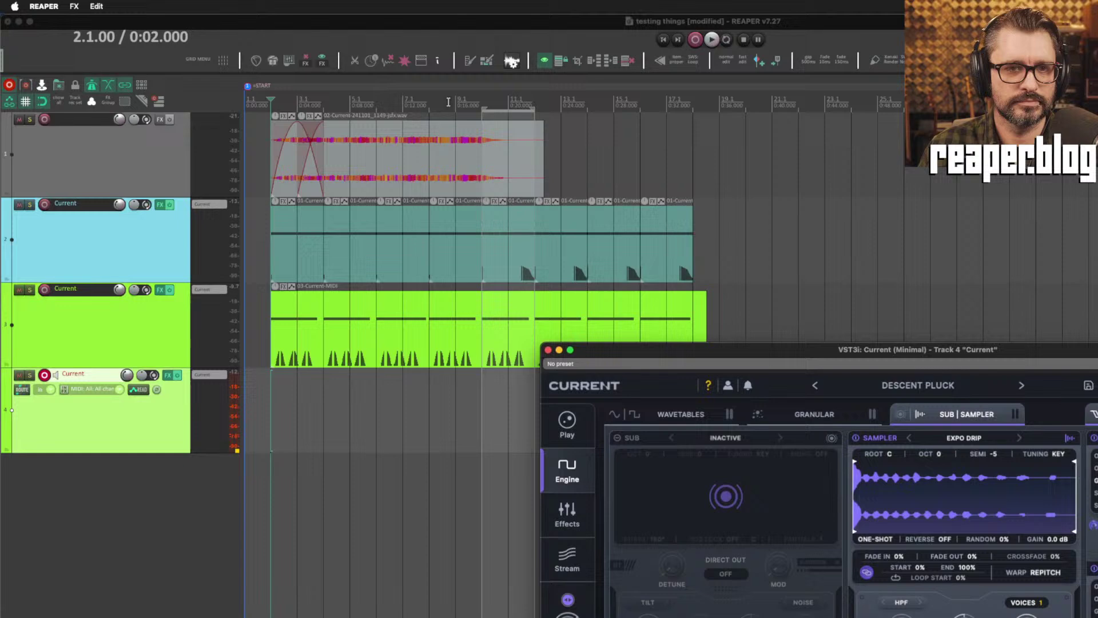
left_click(483, 100)
key("space")
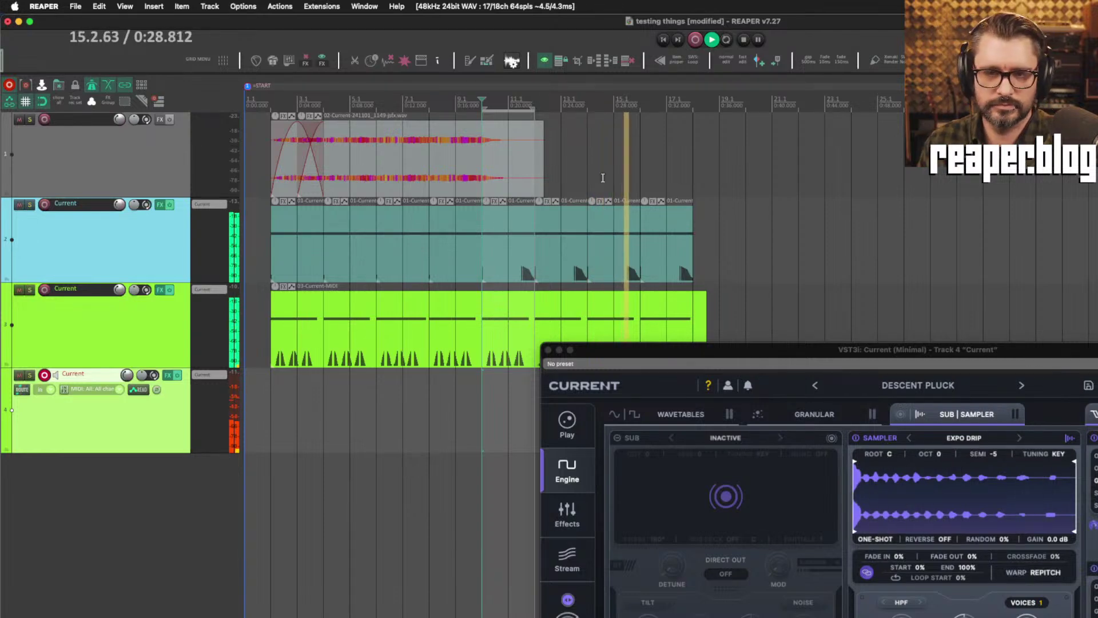
Turn the Granular engine back on, bypass the sampler and show the Granular section's controls.
left_click(756, 419)
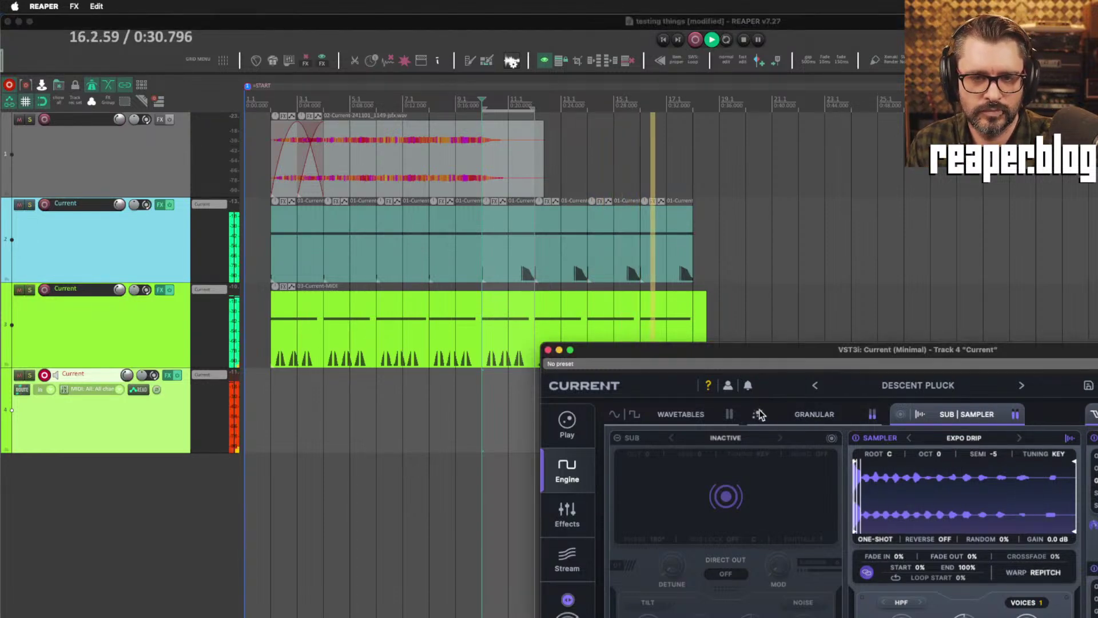
left_click_drag(760, 353, 665, 221)
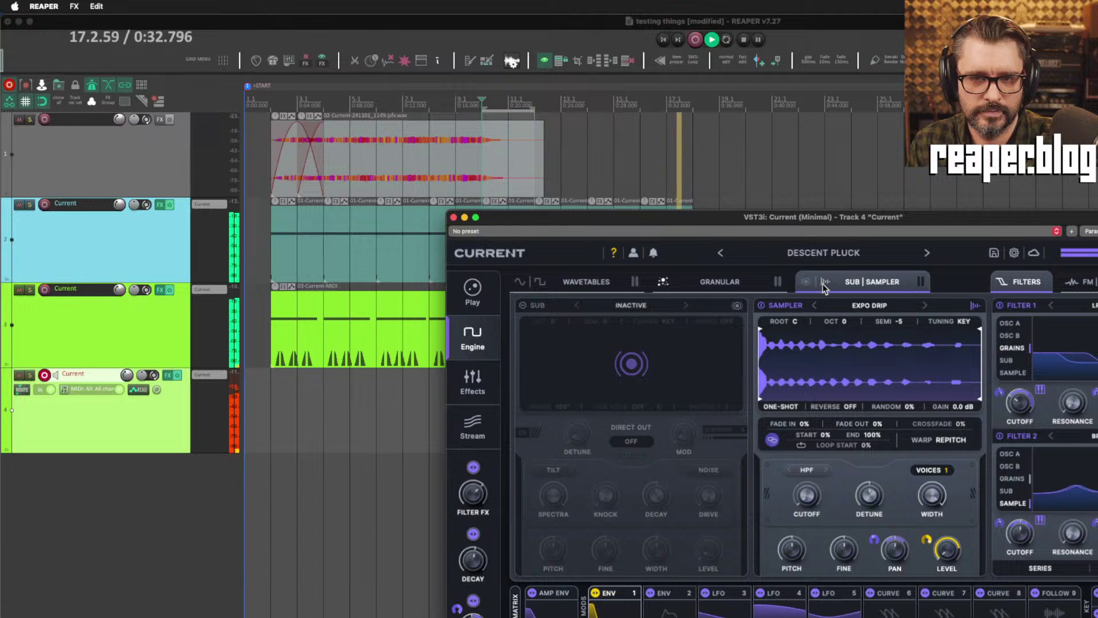
left_click(823, 284)
left_click(741, 281)
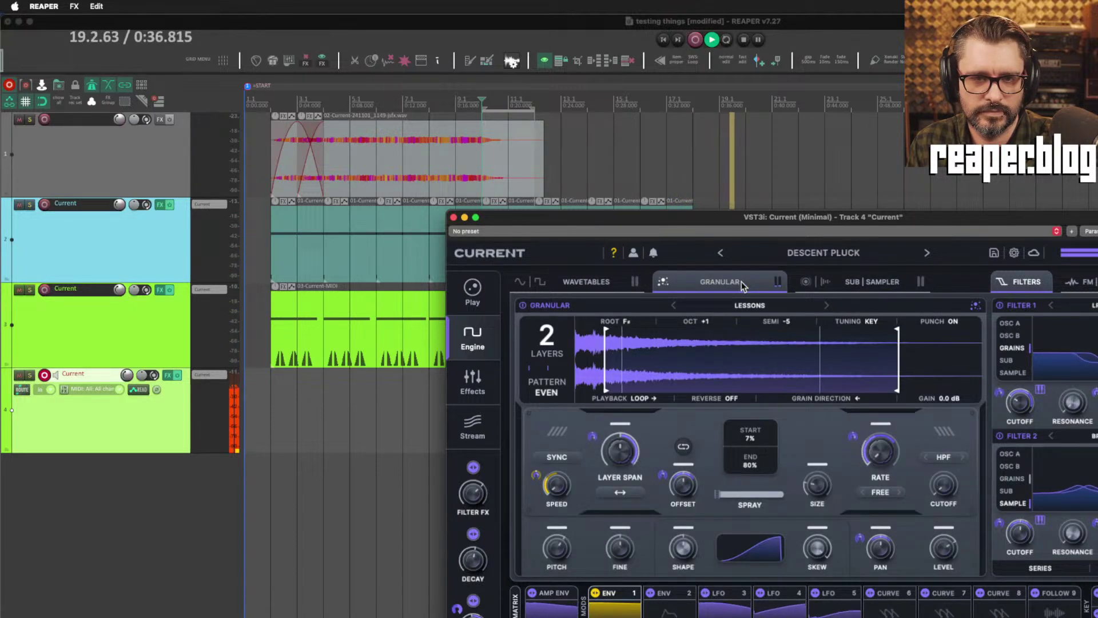
left_click_drag(712, 222, 680, 157)
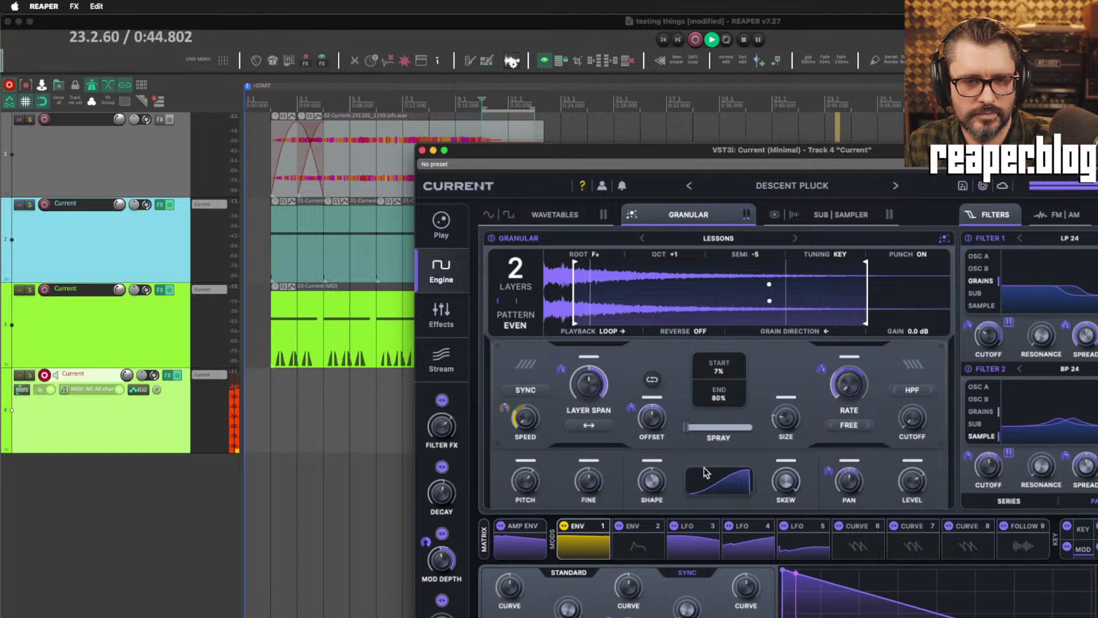
Enable the Granular toggles for bidirectional Layer Span and Offset looping, raise Spray past halfway and skew the grain envelope into a symmetric bell.
left_click(594, 427)
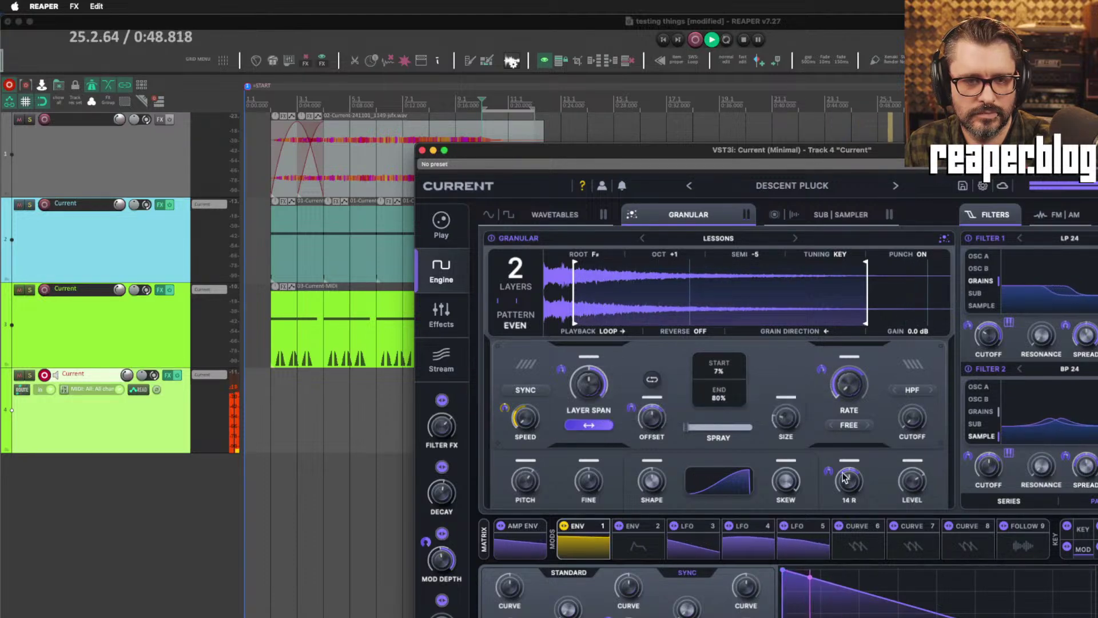
left_click(652, 380)
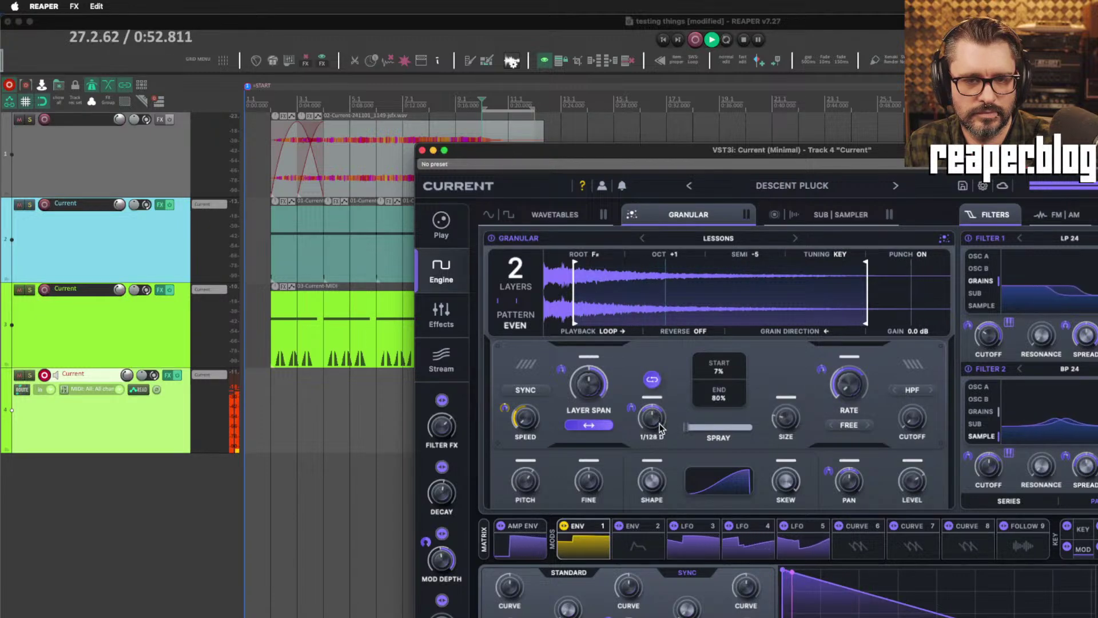
mouse_move(687, 435)
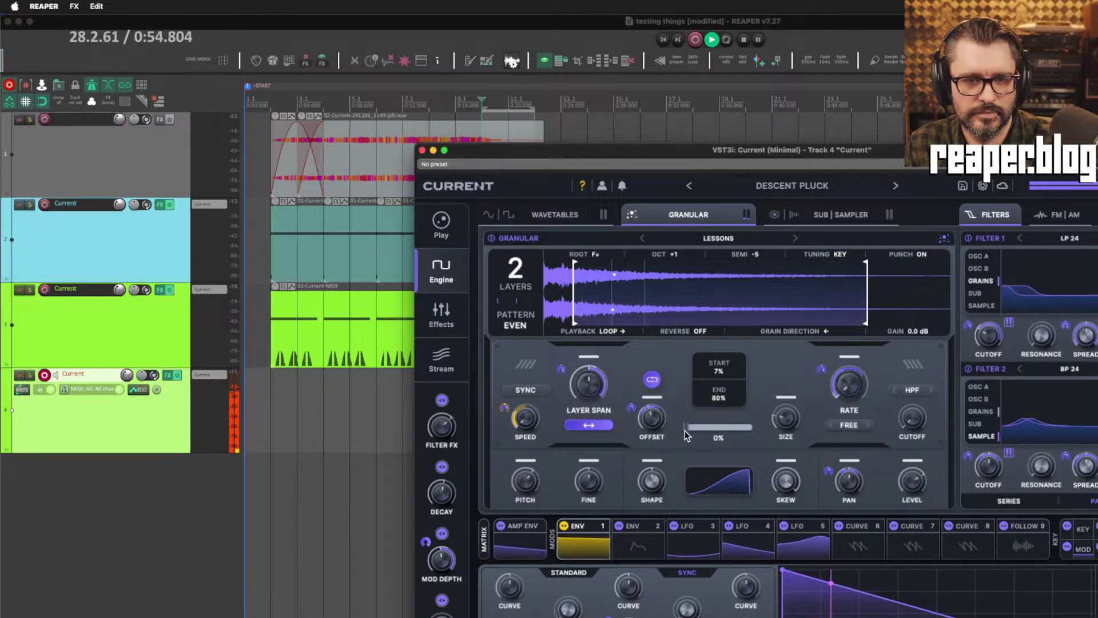
mouse_move(686, 431)
left_mouse_down()
mouse_move(739, 430)
mouse_move(792, 378)
left_mouse_up()
mouse_move(788, 419)
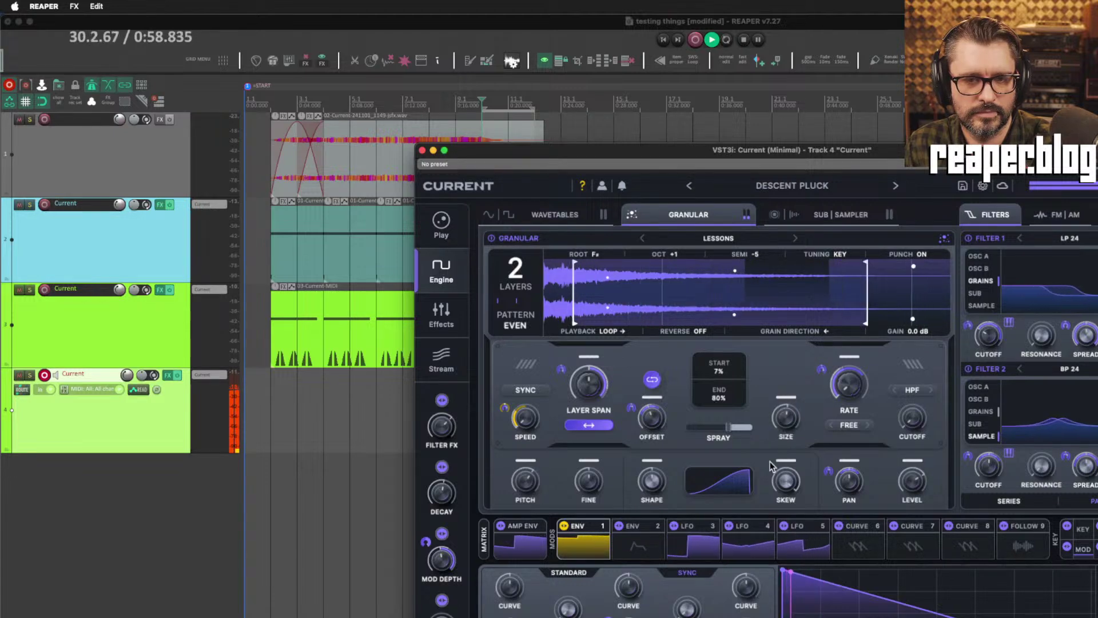
left_click_drag(794, 497, 818, 564)
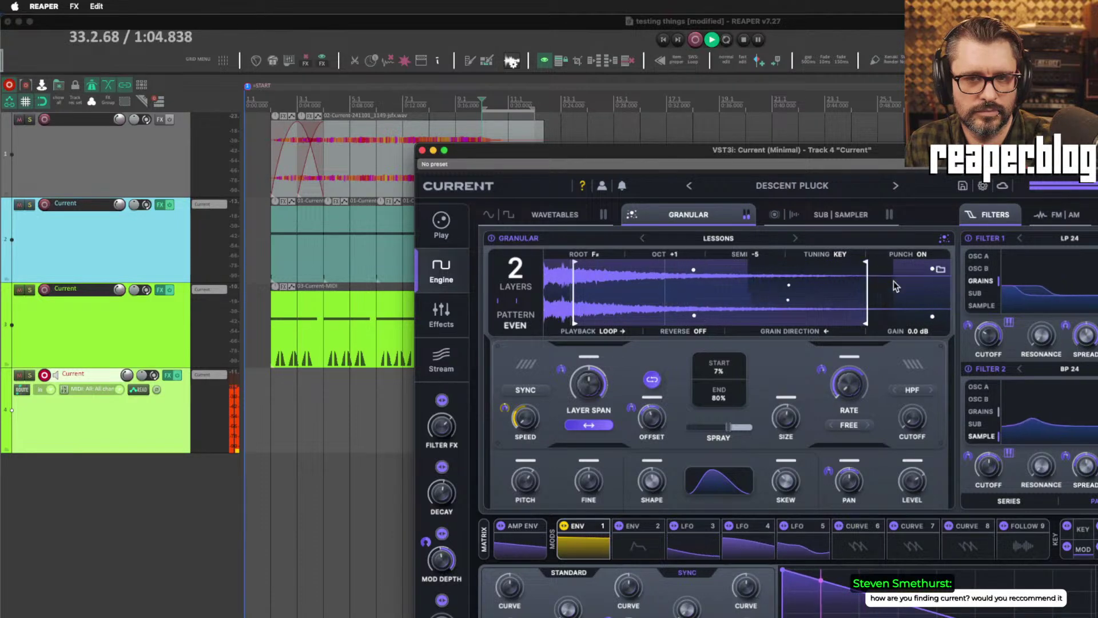
Shorten the granular playback region to end at 20%, set its root to D with 0 semitones, and stop playback.
left_click_drag(867, 291, 623, 292)
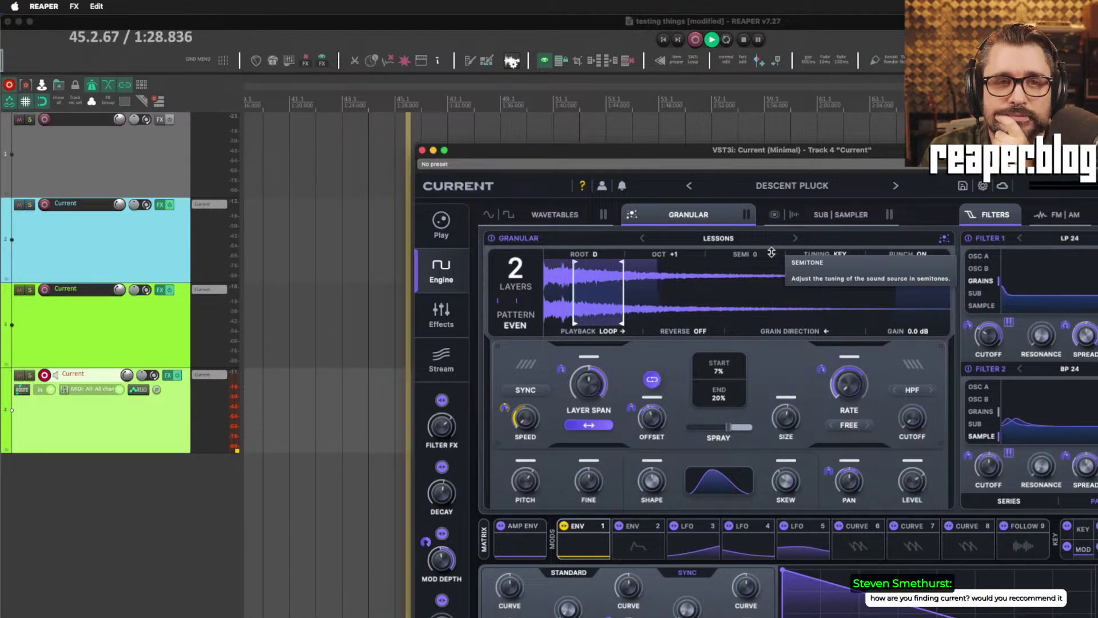
key("space")
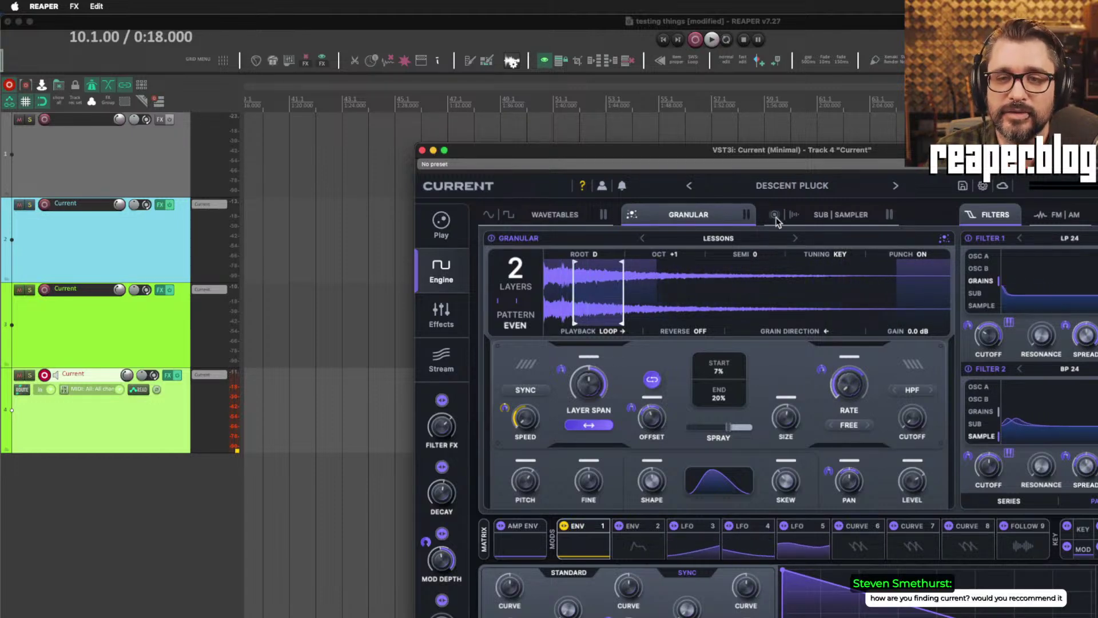
left_click_drag(759, 151, 650, 79)
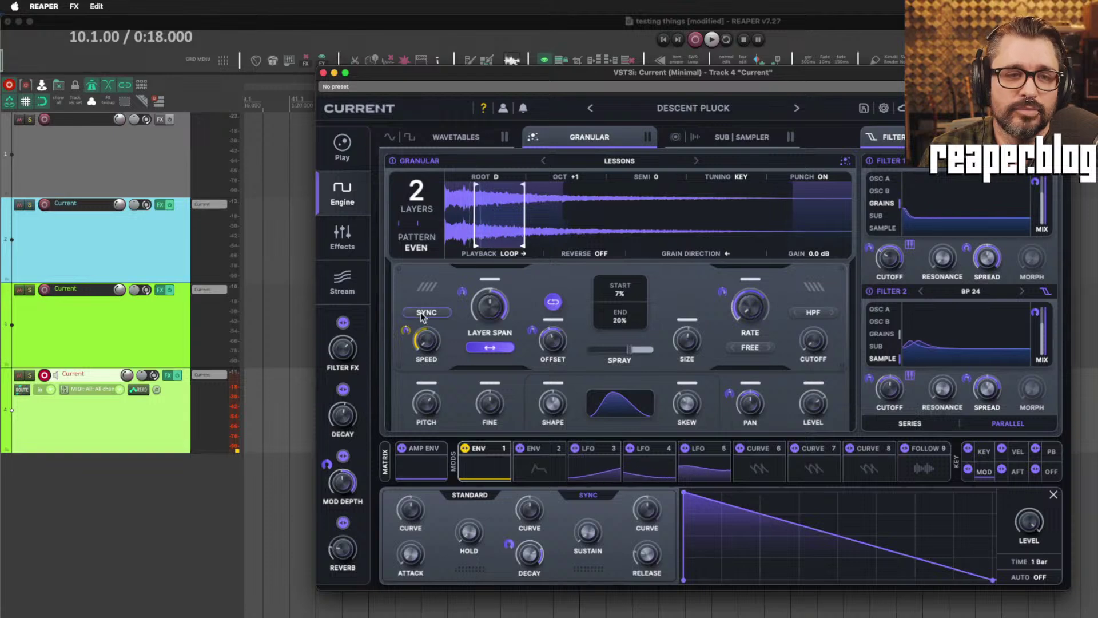
mouse_move(425, 318)
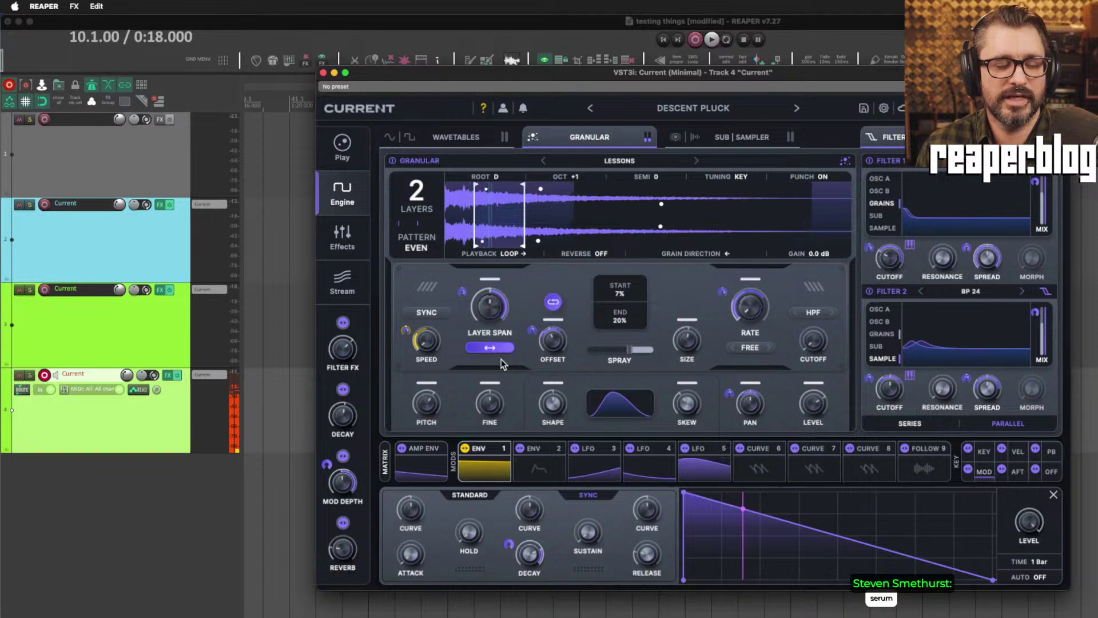
mouse_move(724, 321)
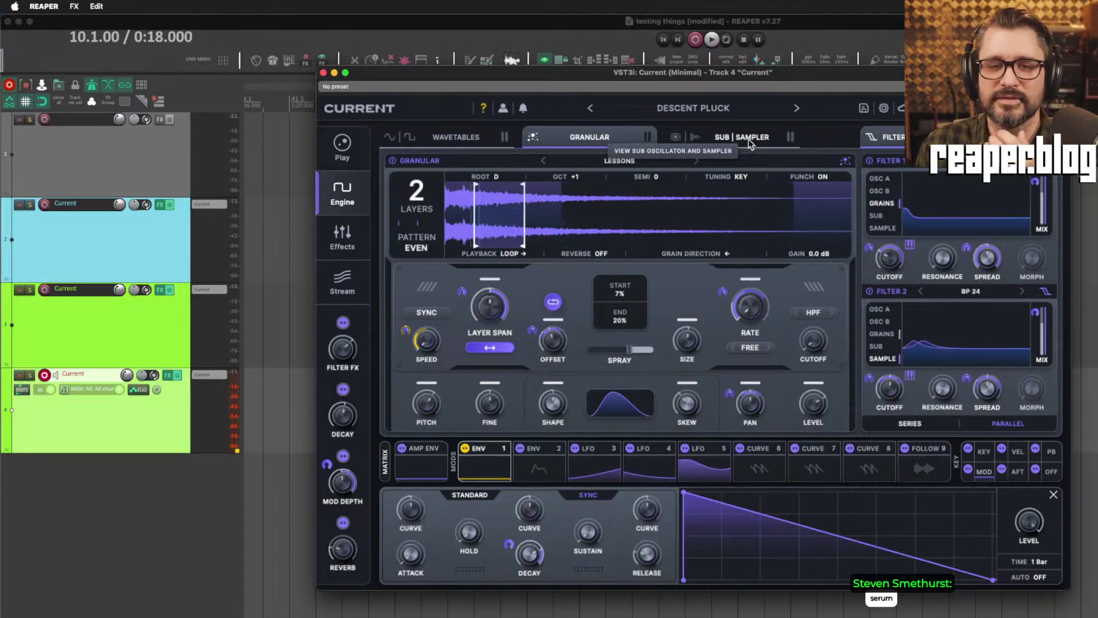
mouse_move(751, 176)
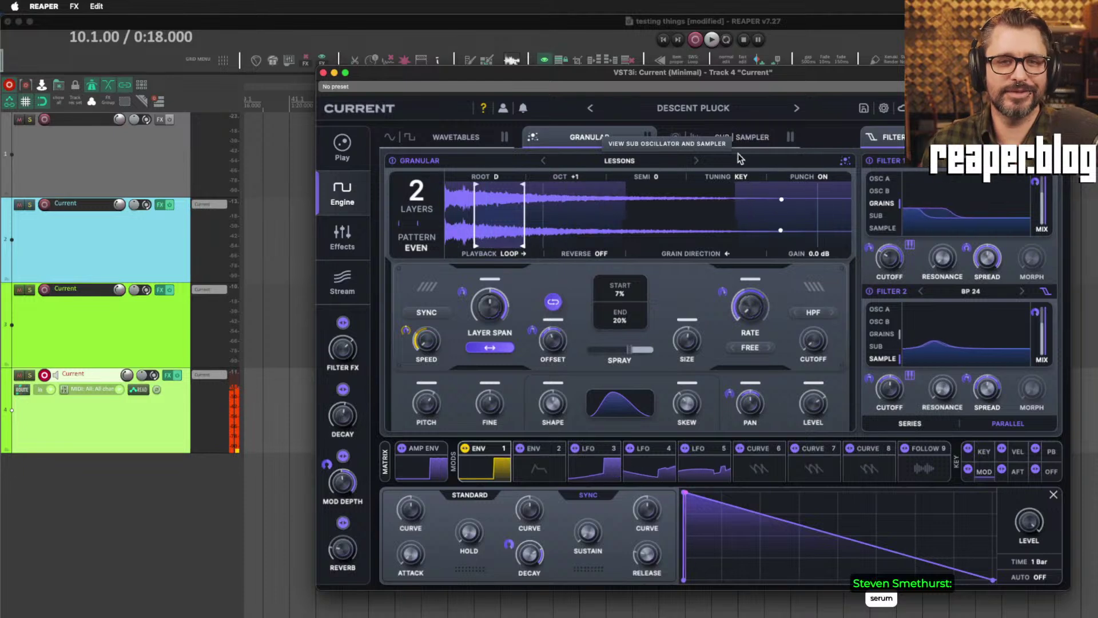
Audition the Chord presets Shimmer Pad, Midnight Drive, Blissful Connect, Dream Nexus and Dubby Clouds in the Stream preset library.
left_click(342, 281)
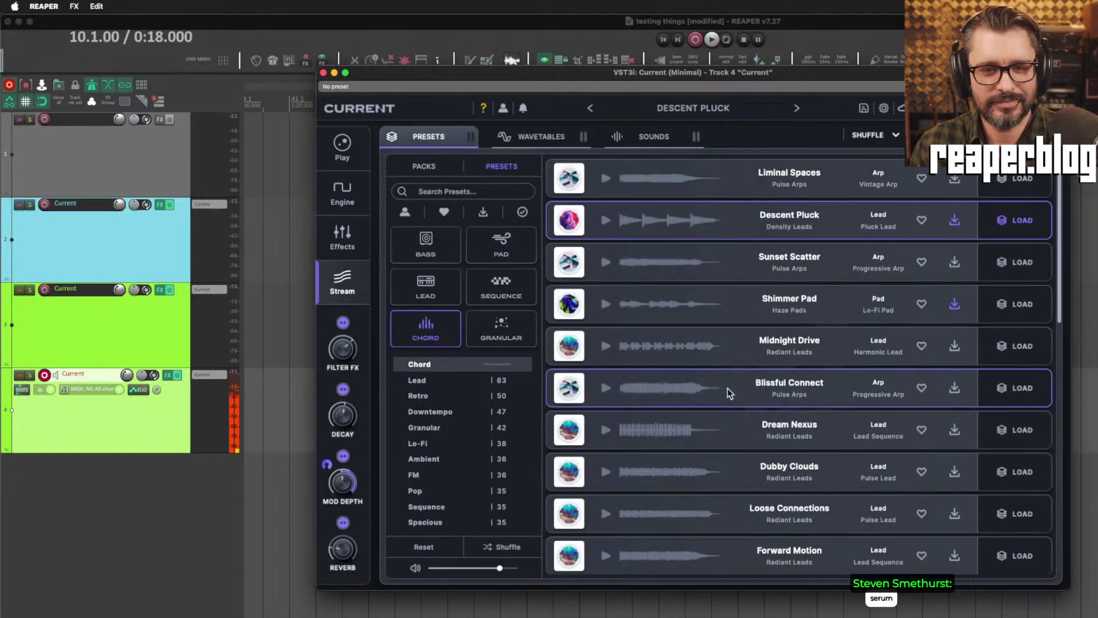
left_click(712, 271)
left_click(763, 318)
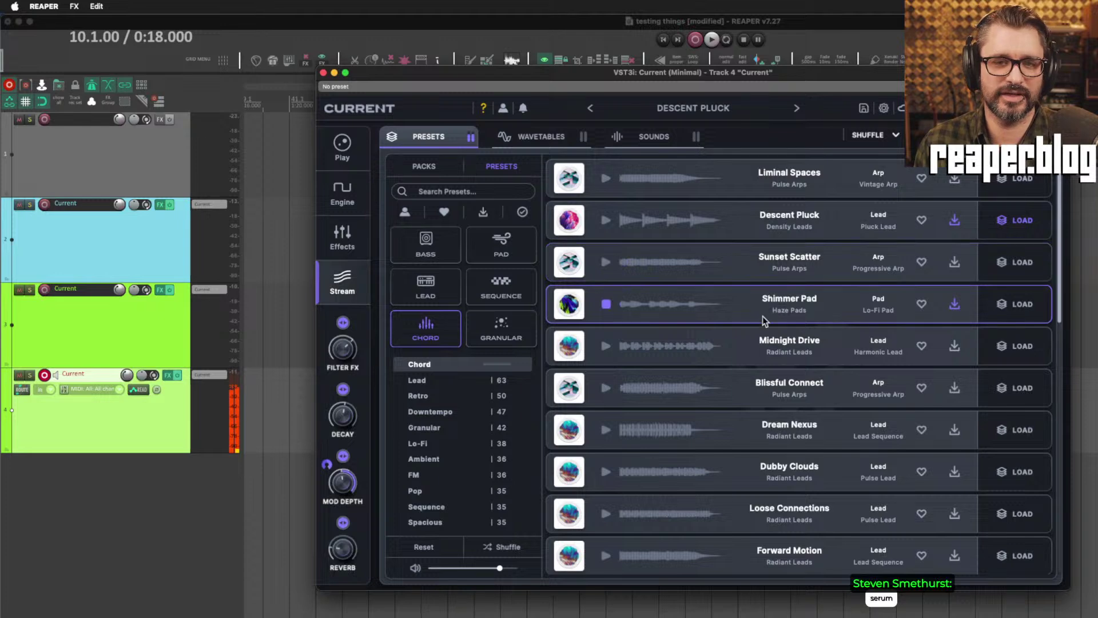
left_click(765, 345)
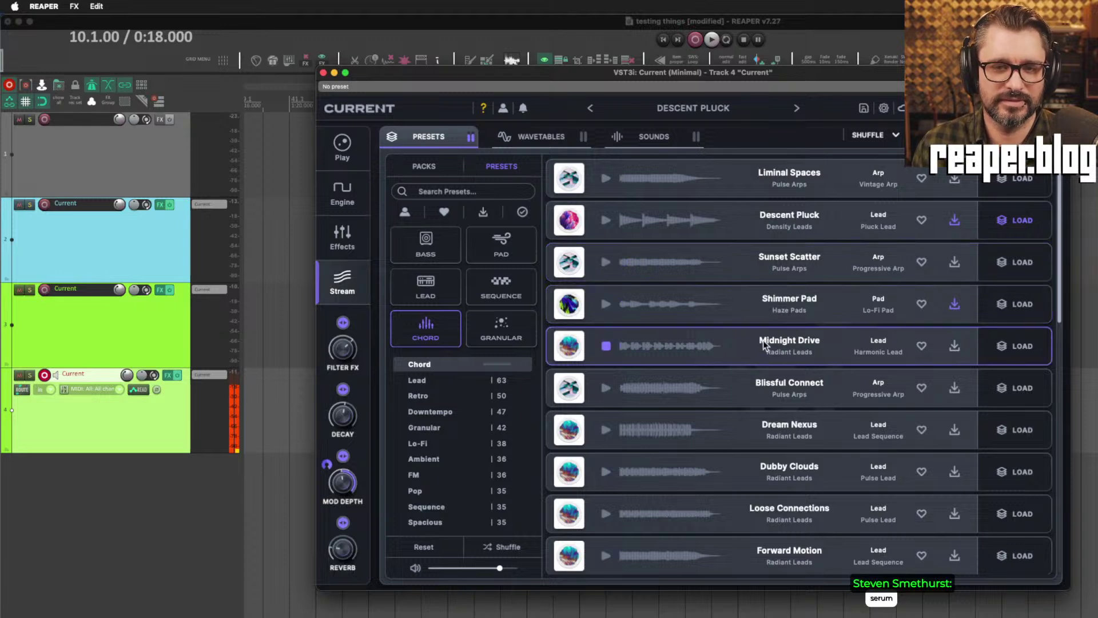
left_click(769, 382)
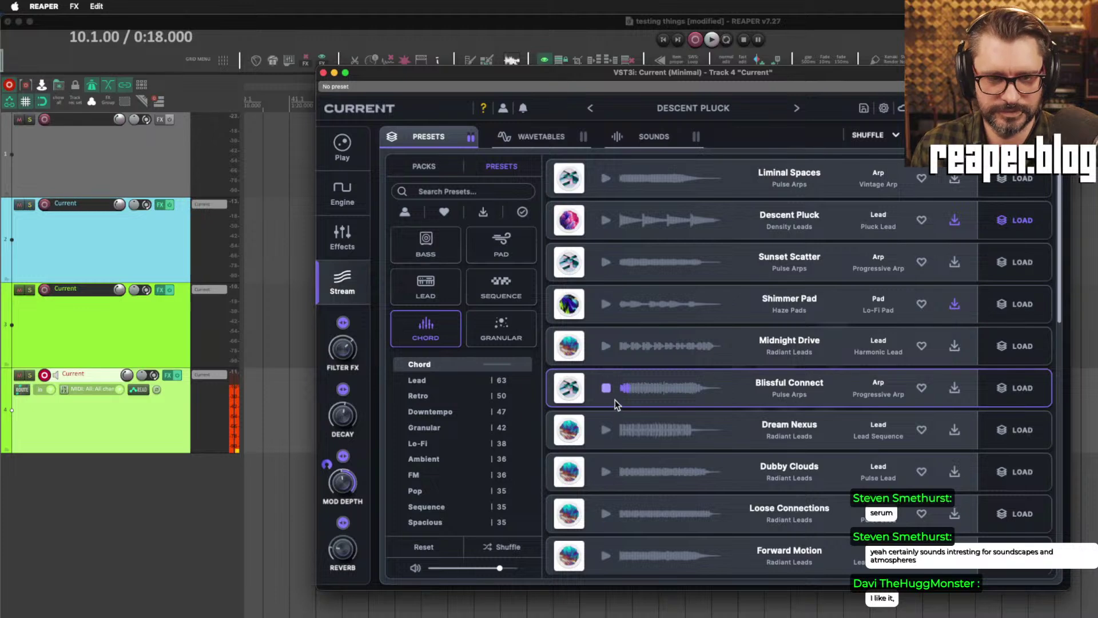
left_click(754, 421)
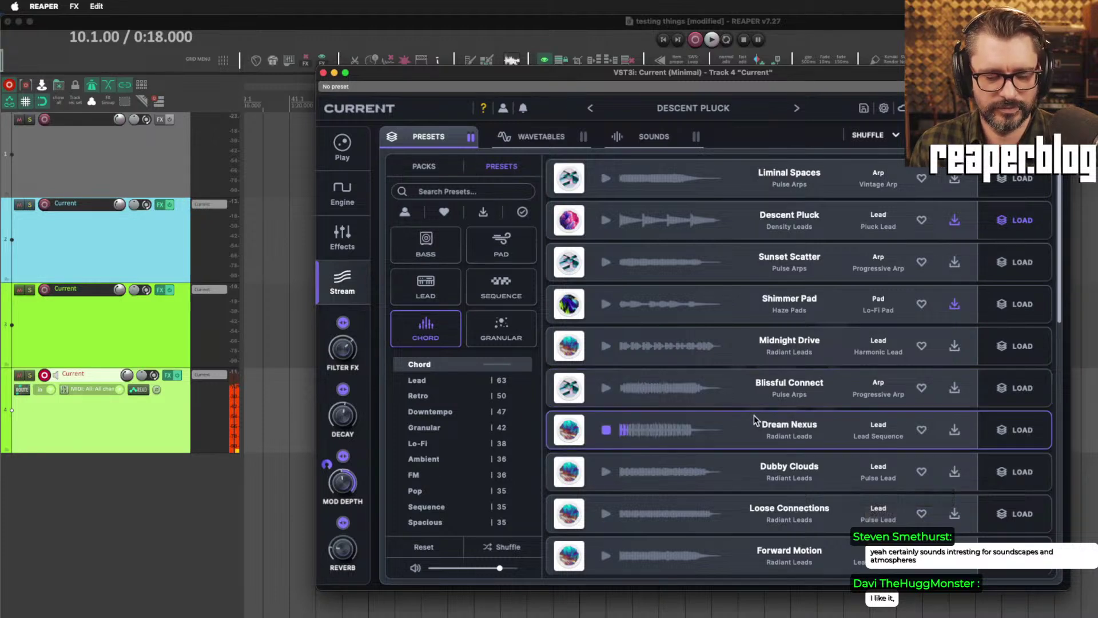
left_click(794, 463)
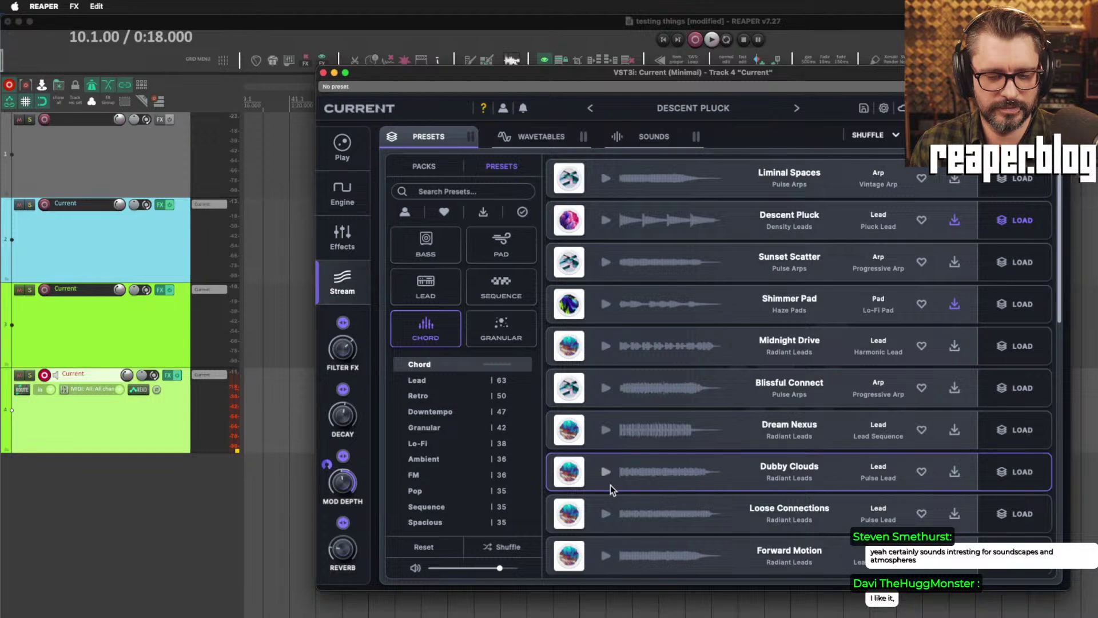
Audition the Loose Connections and Forward Motion presets and load Forward Motion on the armed track.
scroll(831, 532, "down", 1)
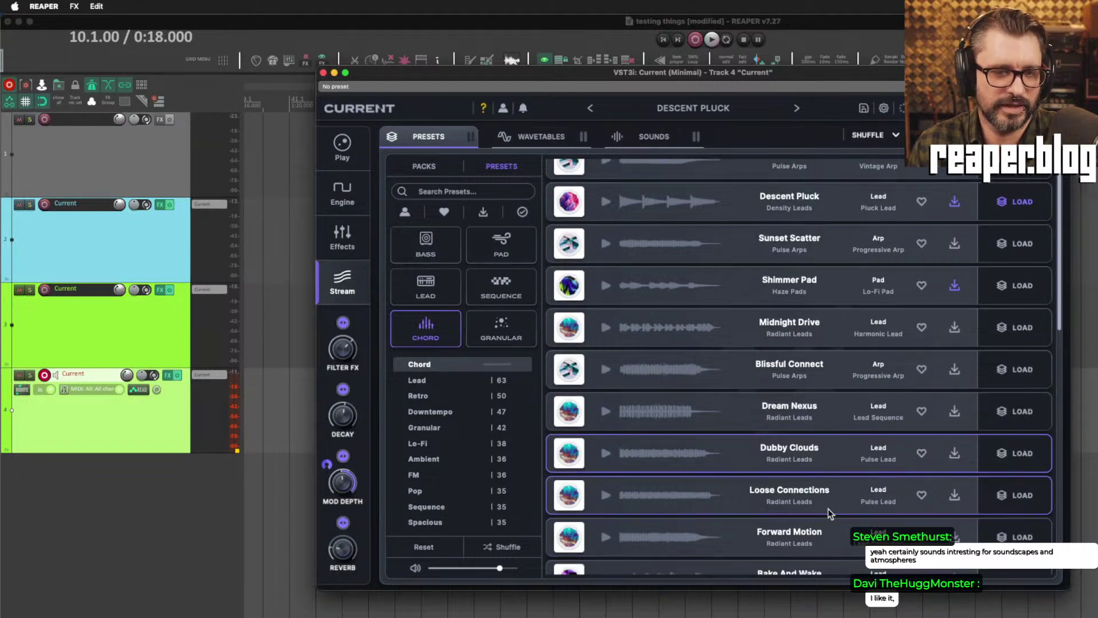
left_click(828, 506)
scroll(827, 510, "down", 1)
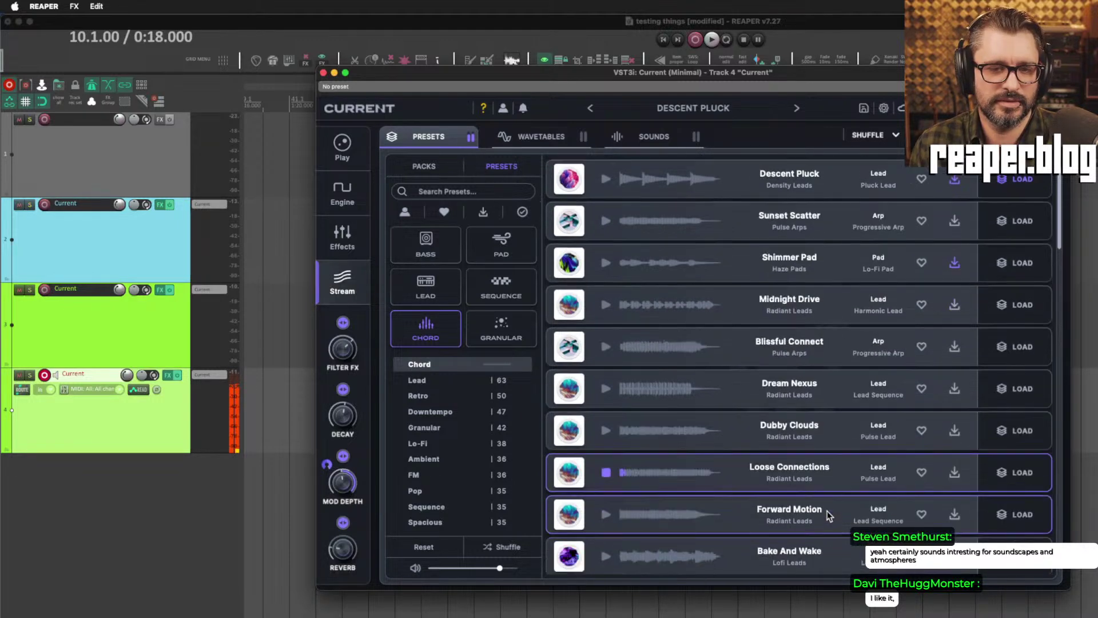
left_click(828, 510)
scroll(828, 509, "down", 1)
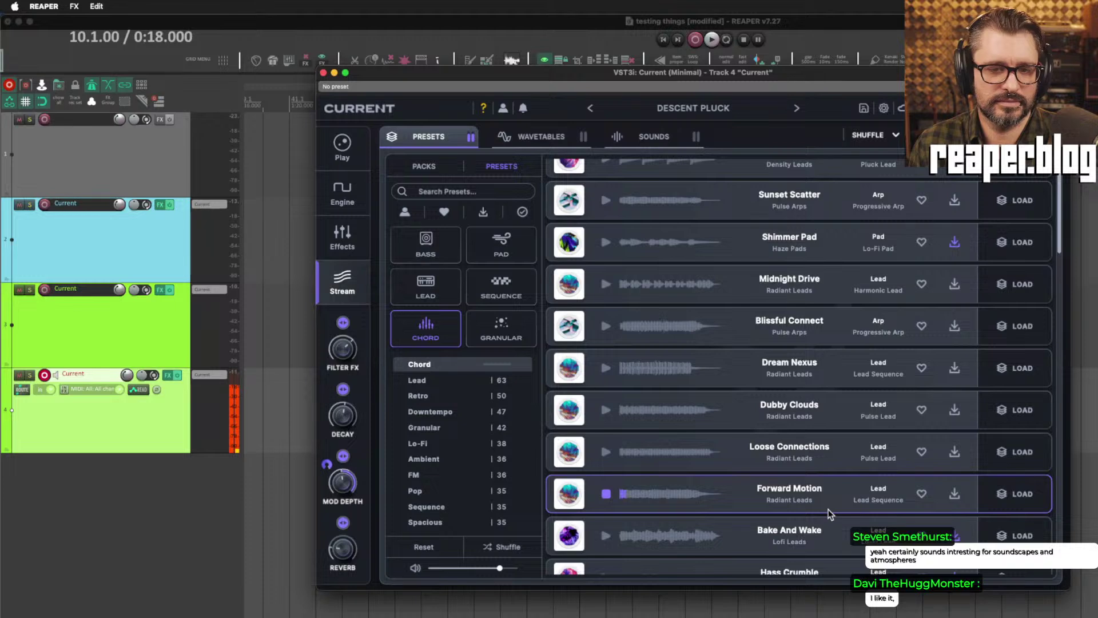
left_click(1018, 498)
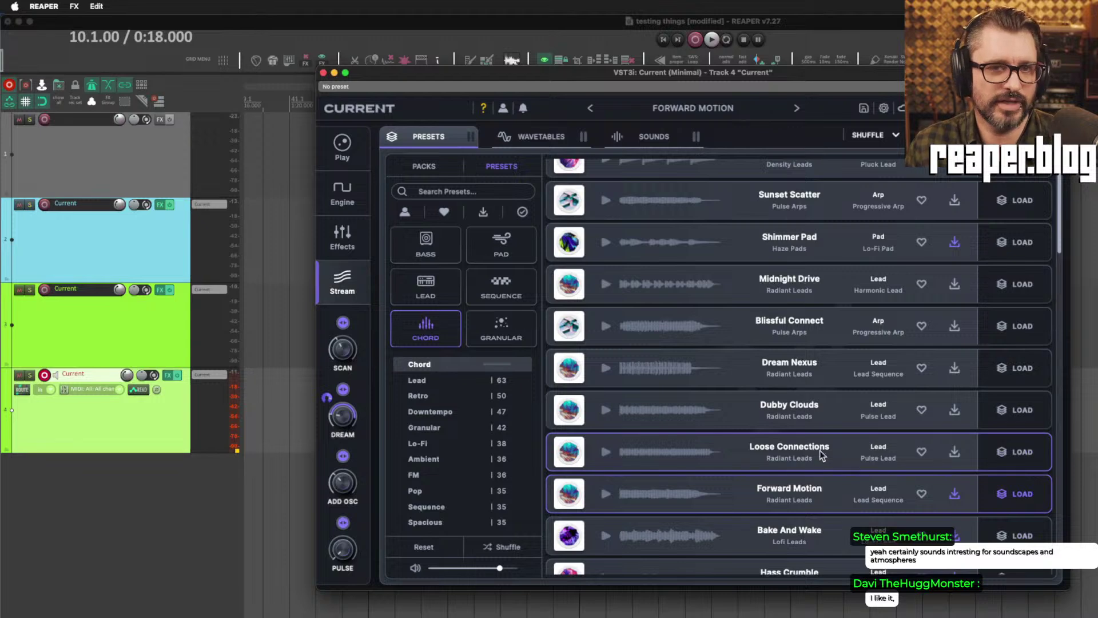
Show Forward Motion's engine and compare its sound with the Granular engine bypassed and enabled.
scroll(769, 461, "down", 1)
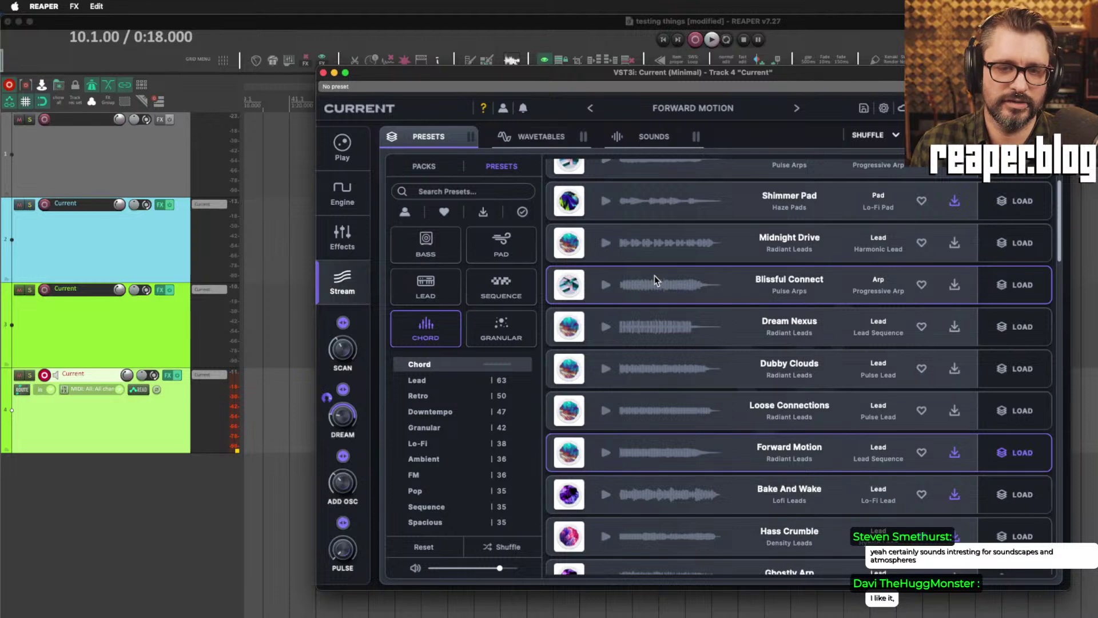
left_click(354, 194)
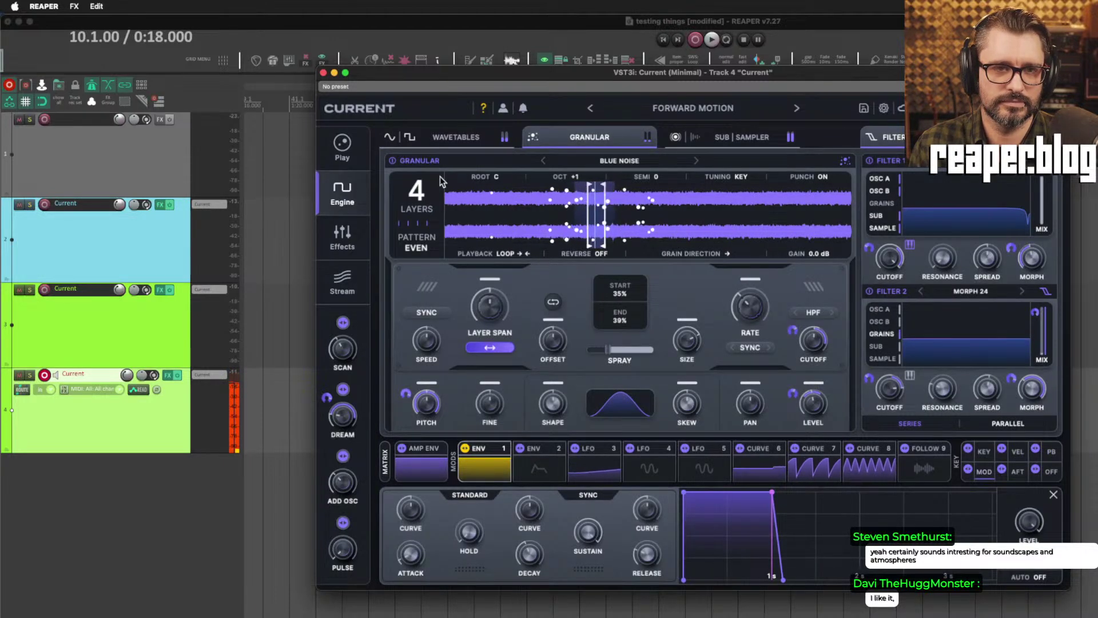
left_click(532, 137)
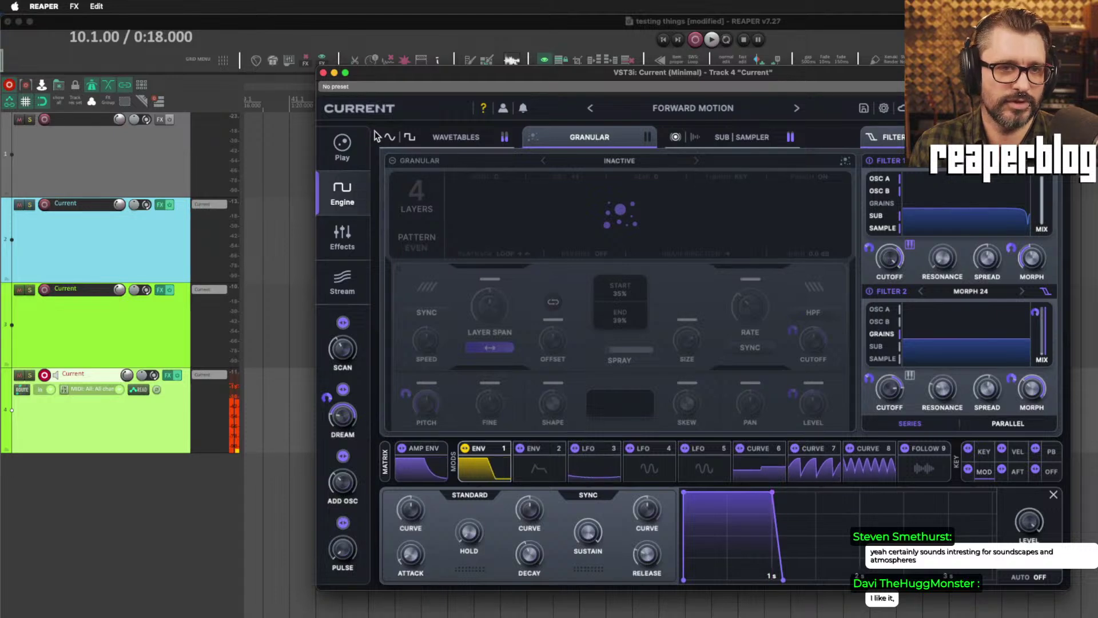
left_click(534, 138)
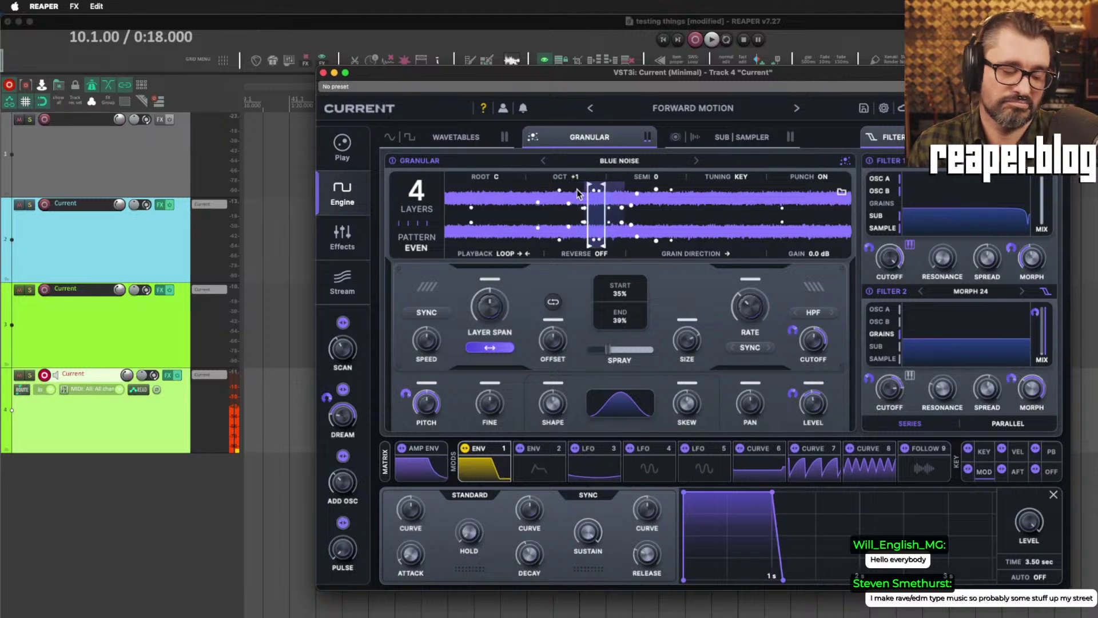
Bypass the Granular engine and the sub oscillator, leaving the wavetable oscillators on, and show their controls.
left_click(532, 138)
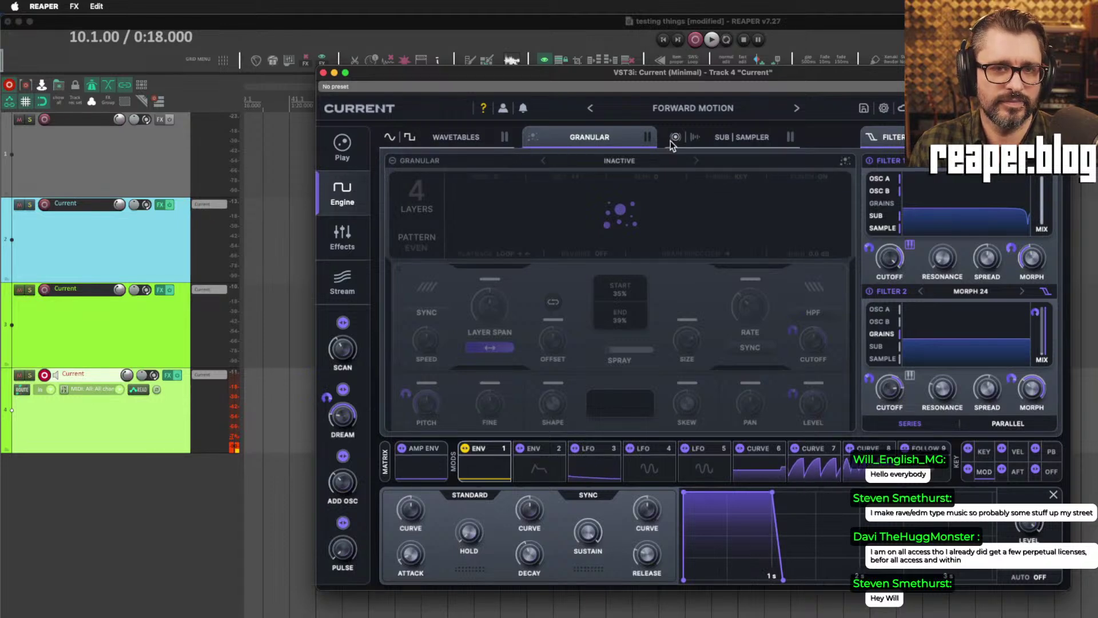
left_click(739, 139)
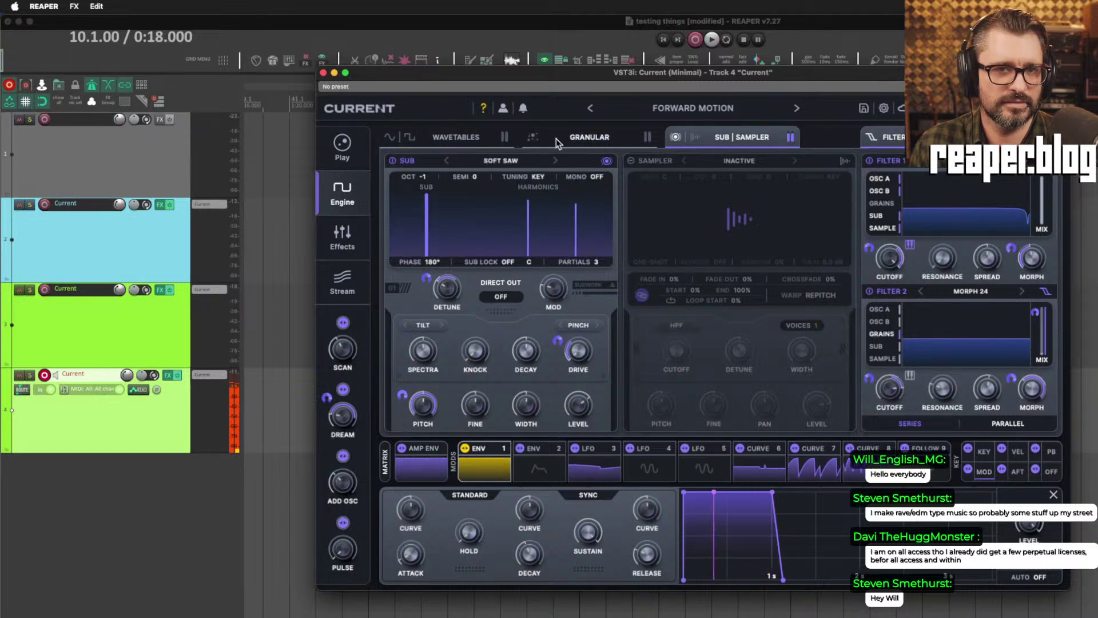
left_click(675, 136)
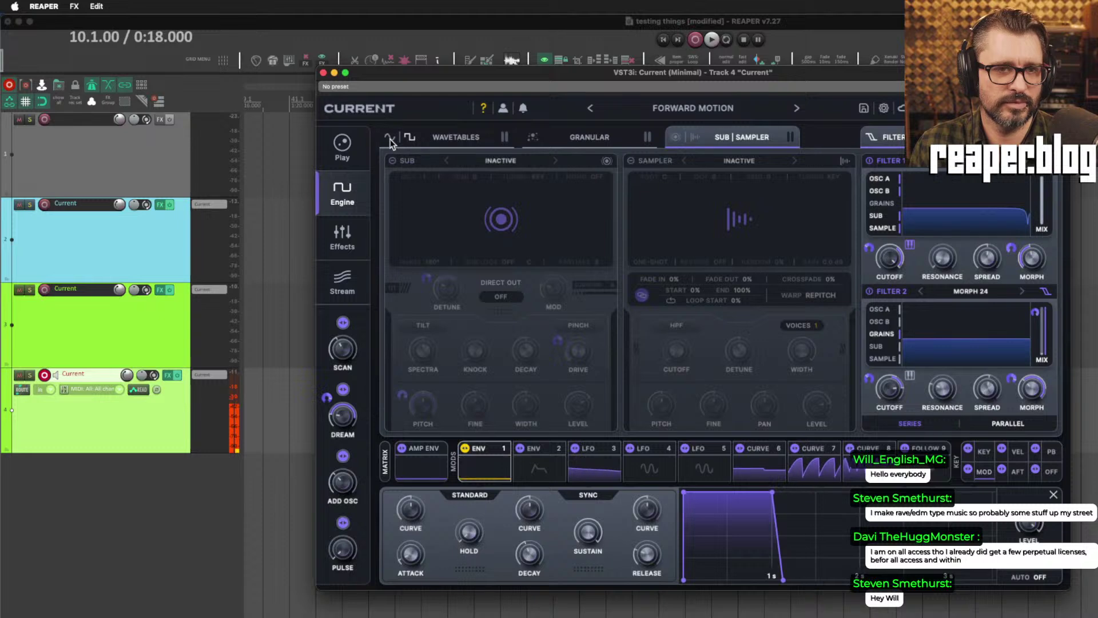
left_click(454, 138)
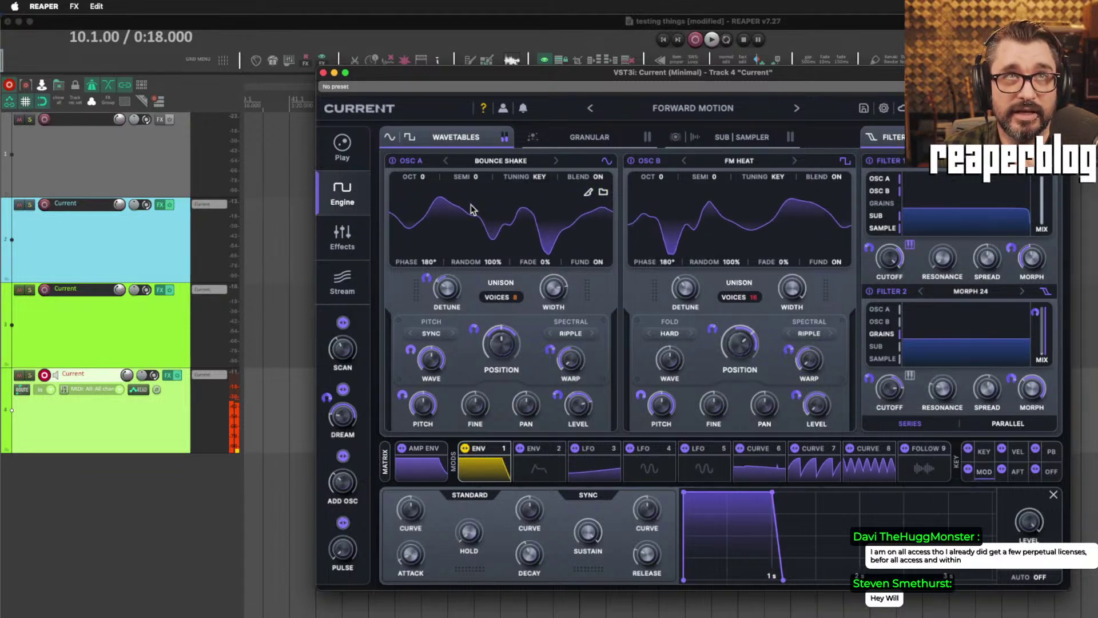
Look through the installed virtual instruments offered for a new track and close the list without adding one.
right_click(149, 607)
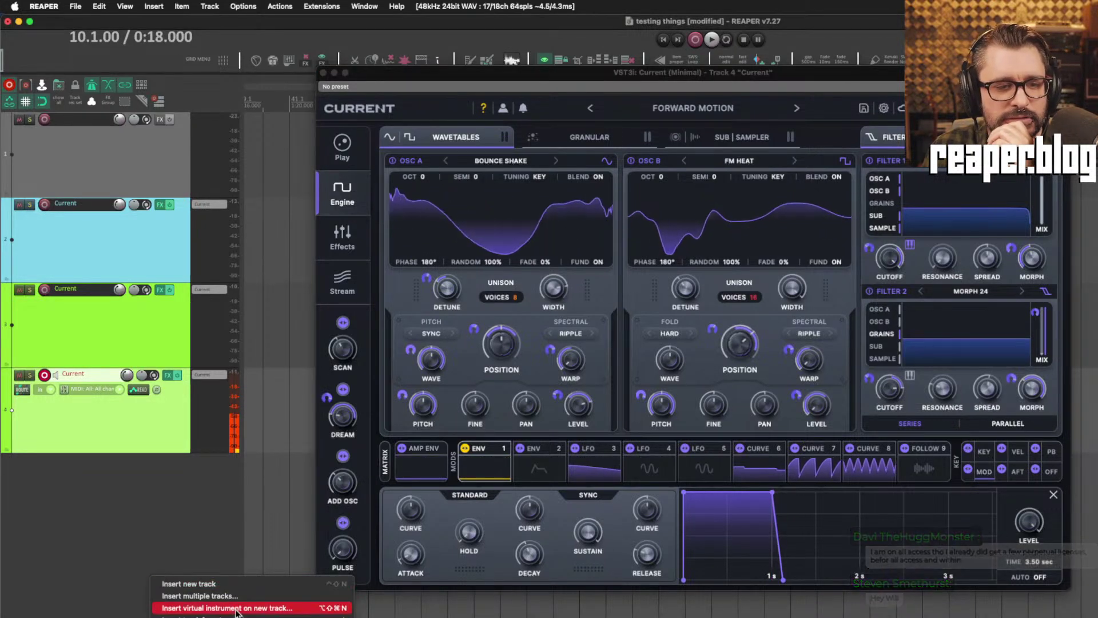
left_click(255, 608)
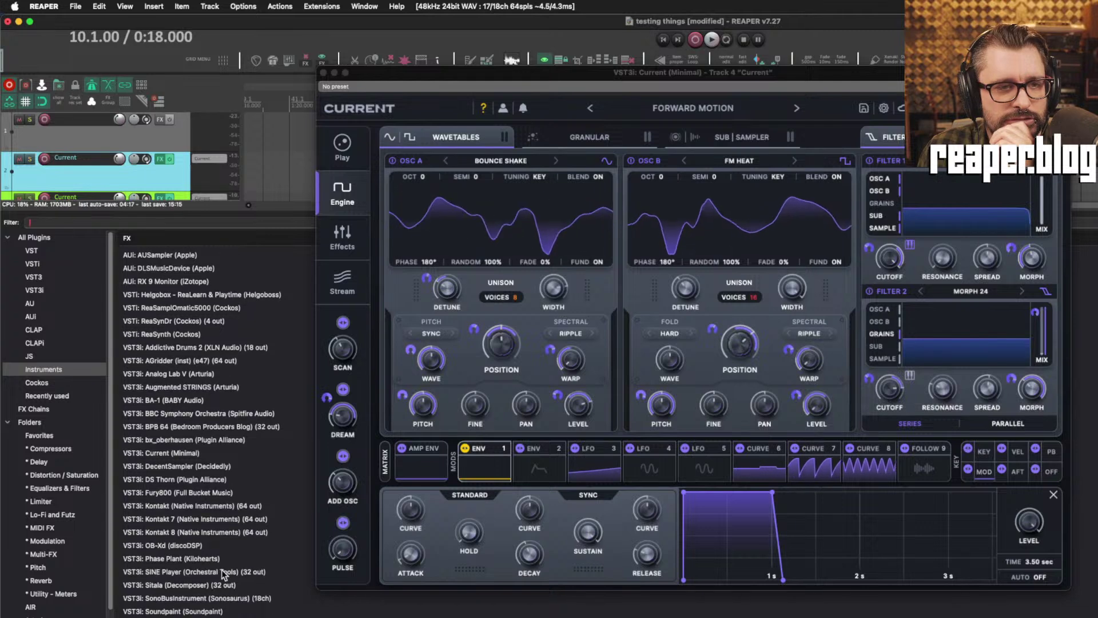
scroll(223, 574, "down", 4)
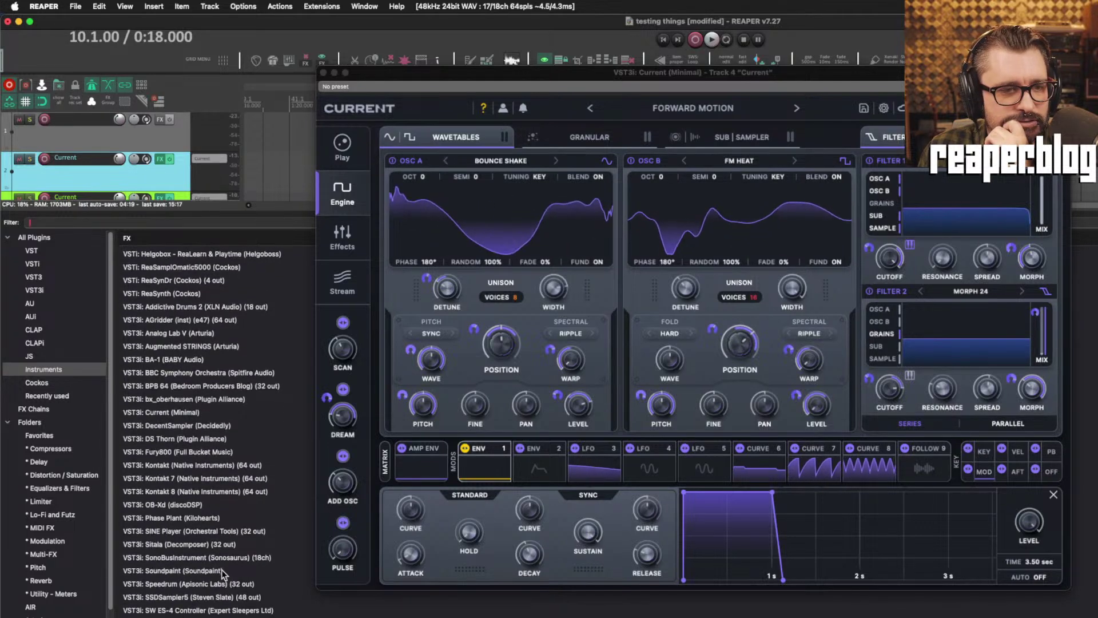
scroll(223, 574, "down", 10)
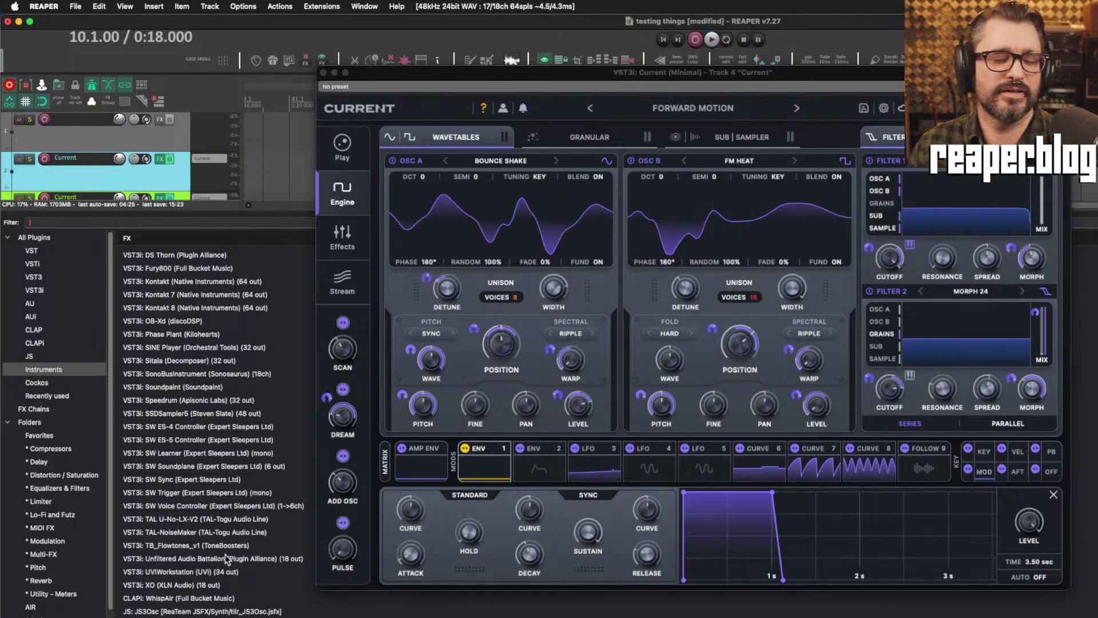
key("Escape")
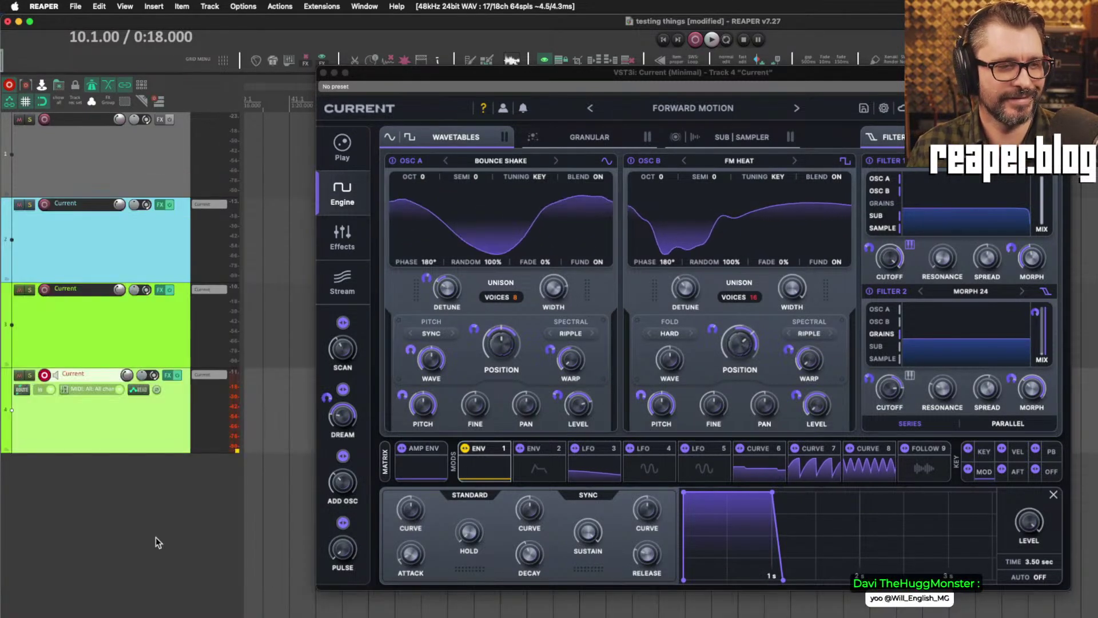
left_click(155, 537)
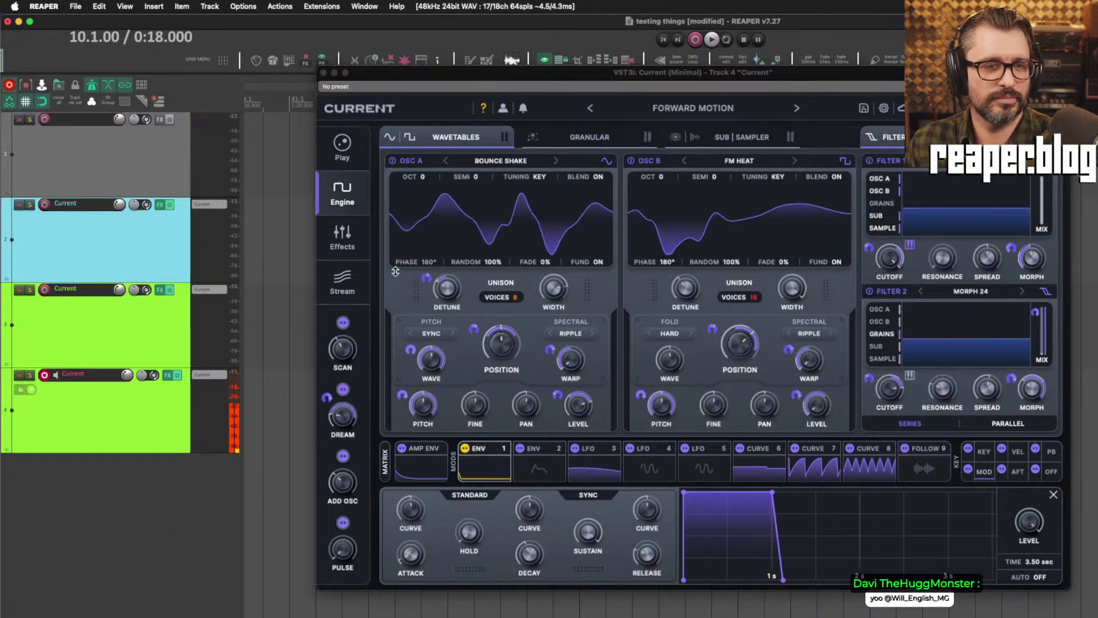
Reposition the synth window and switch the Osc A and Osc B waveform displays to the 3D wavetable view.
mouse_move(544, 223)
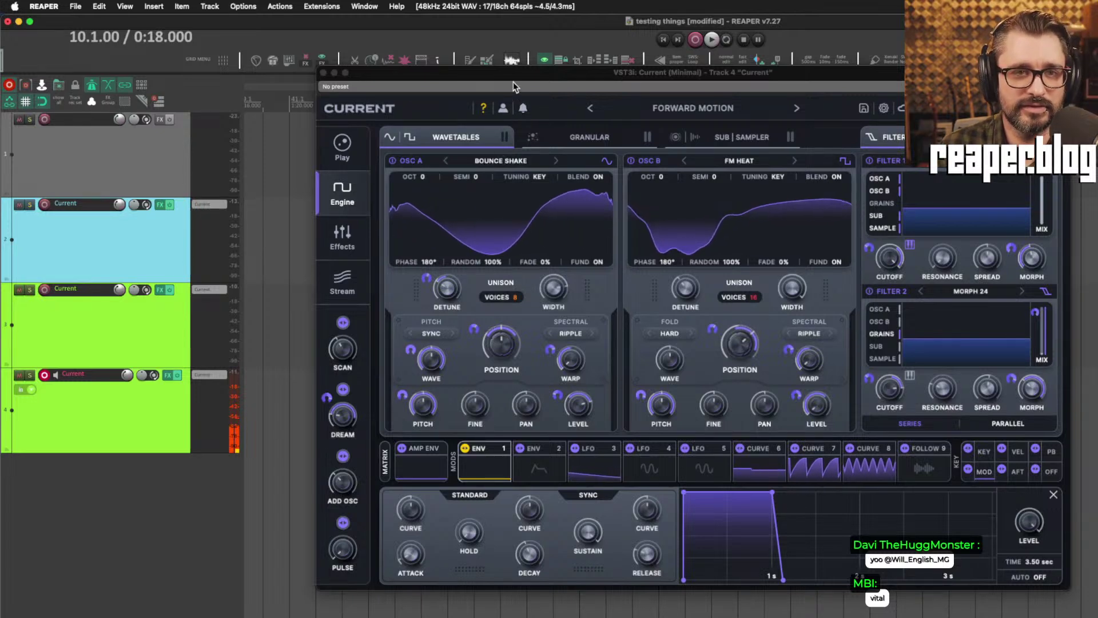
left_click_drag(511, 76, 479, 57)
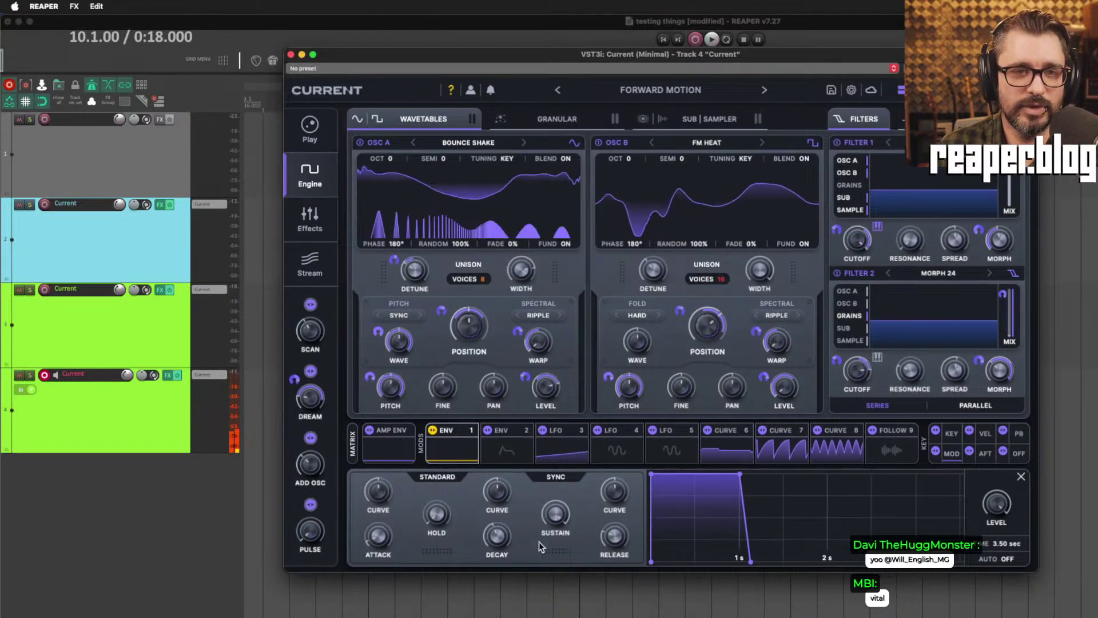
scroll(469, 312, "up", 2)
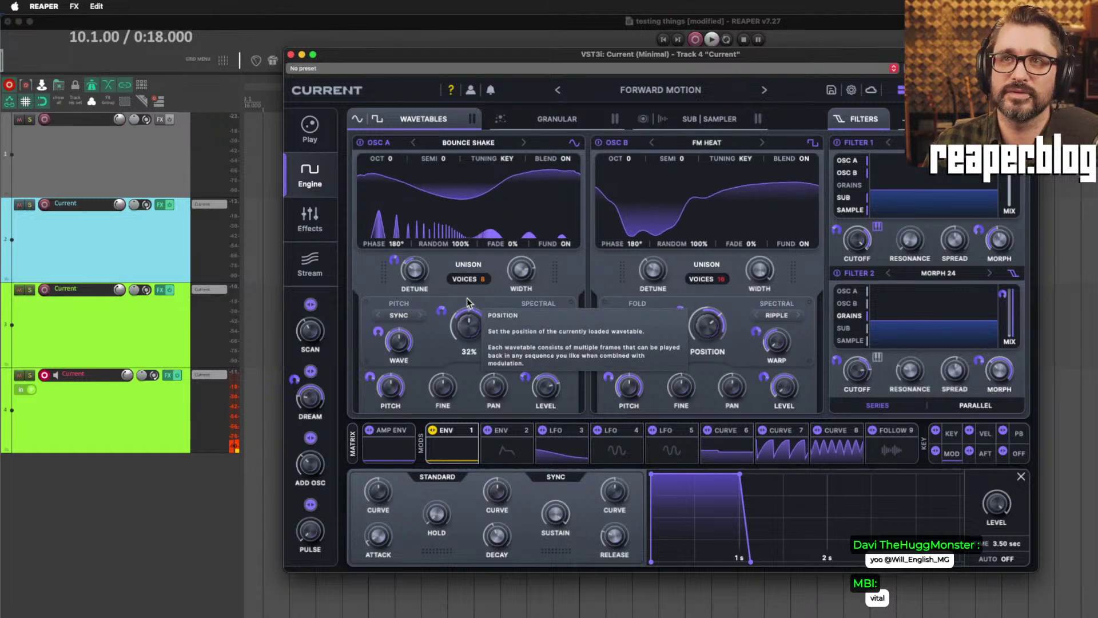
left_click(454, 224)
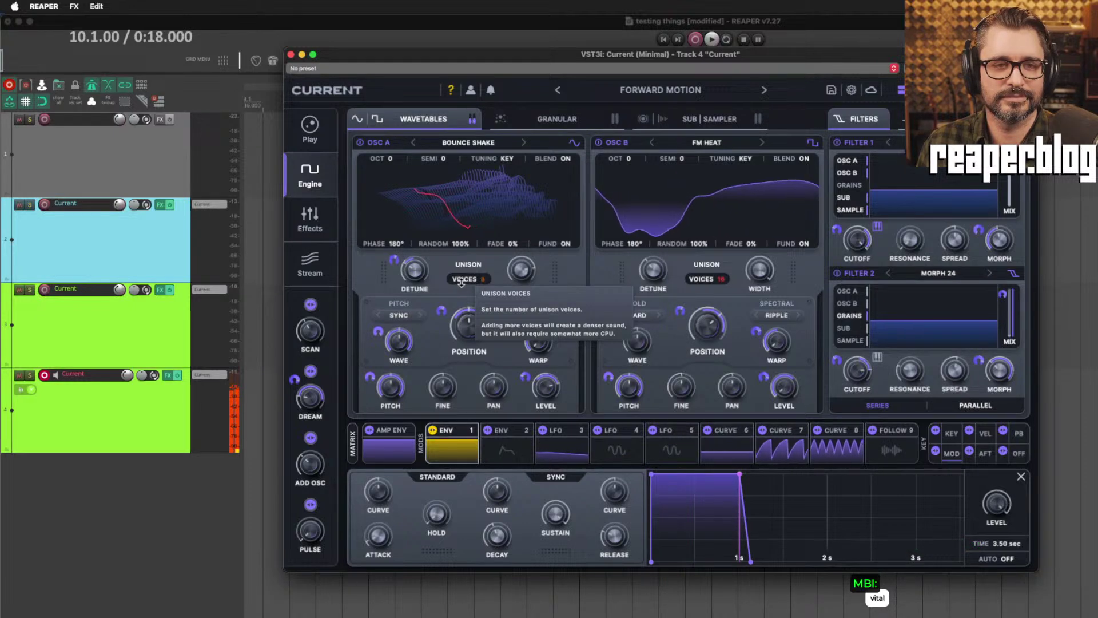
left_click(523, 201)
left_click(523, 202)
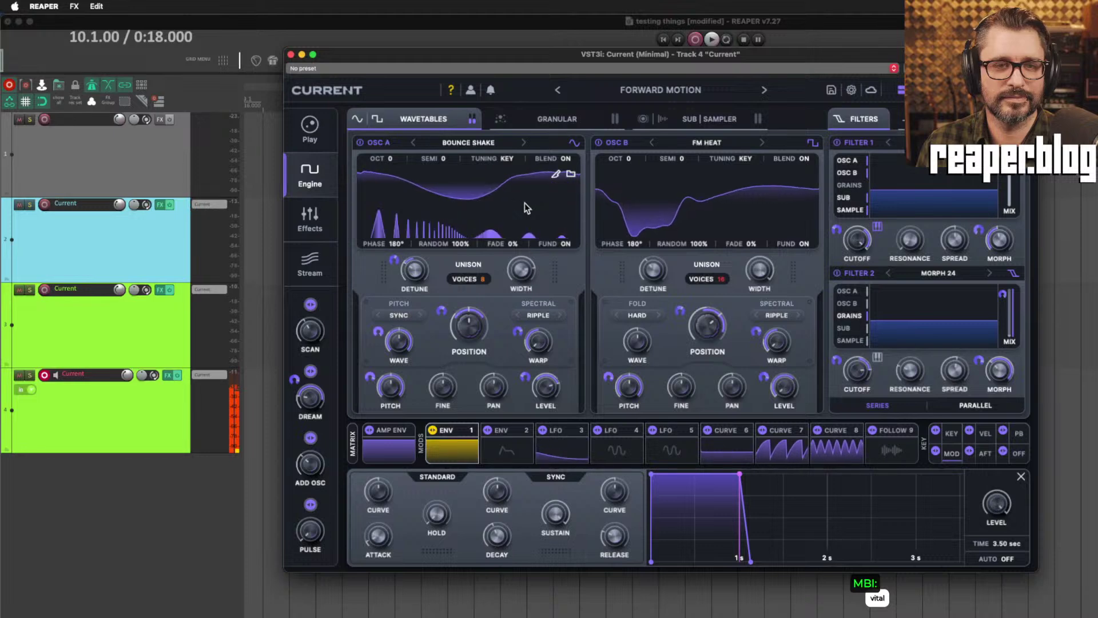
left_click(526, 204)
left_click(527, 209)
left_click(713, 219)
left_click(713, 219)
left_click(713, 219)
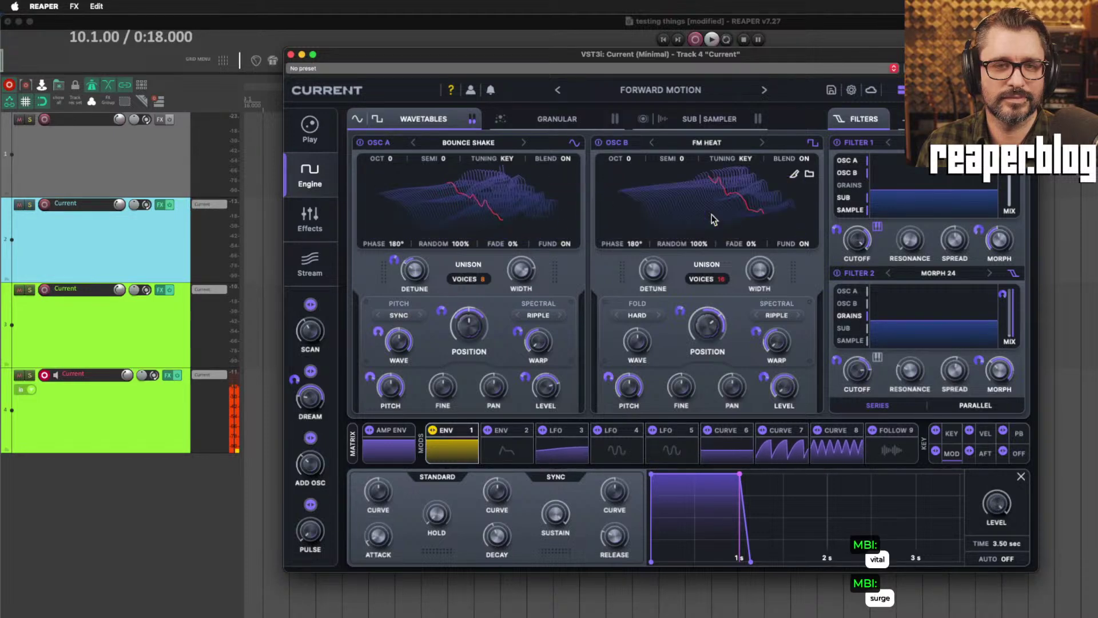
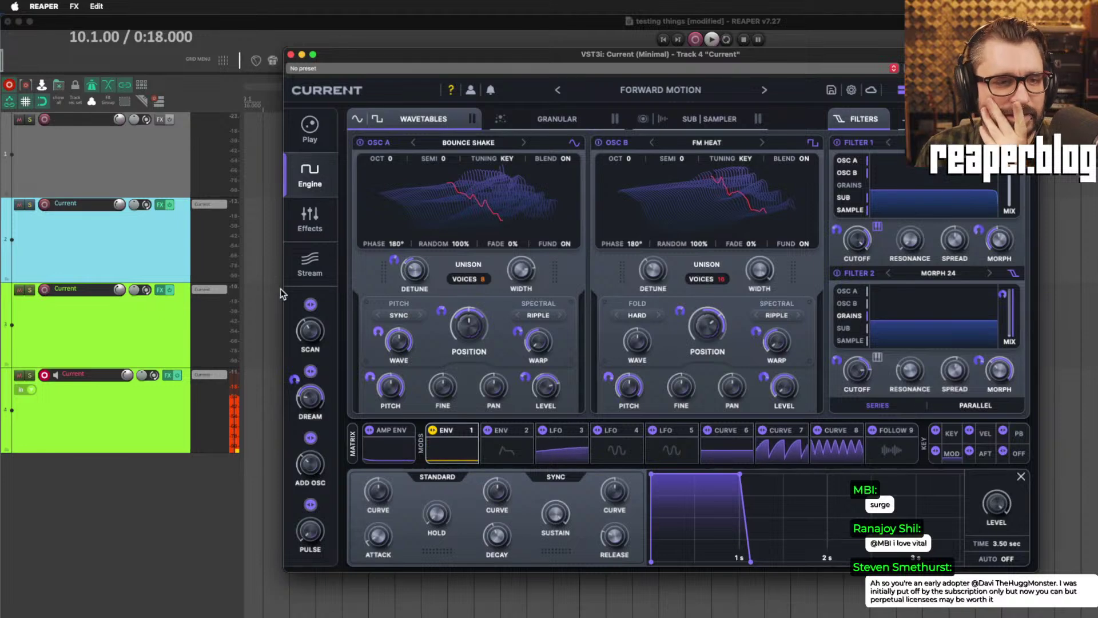
Show the modulation matrix with the preset's macro assignments.
left_click(352, 449)
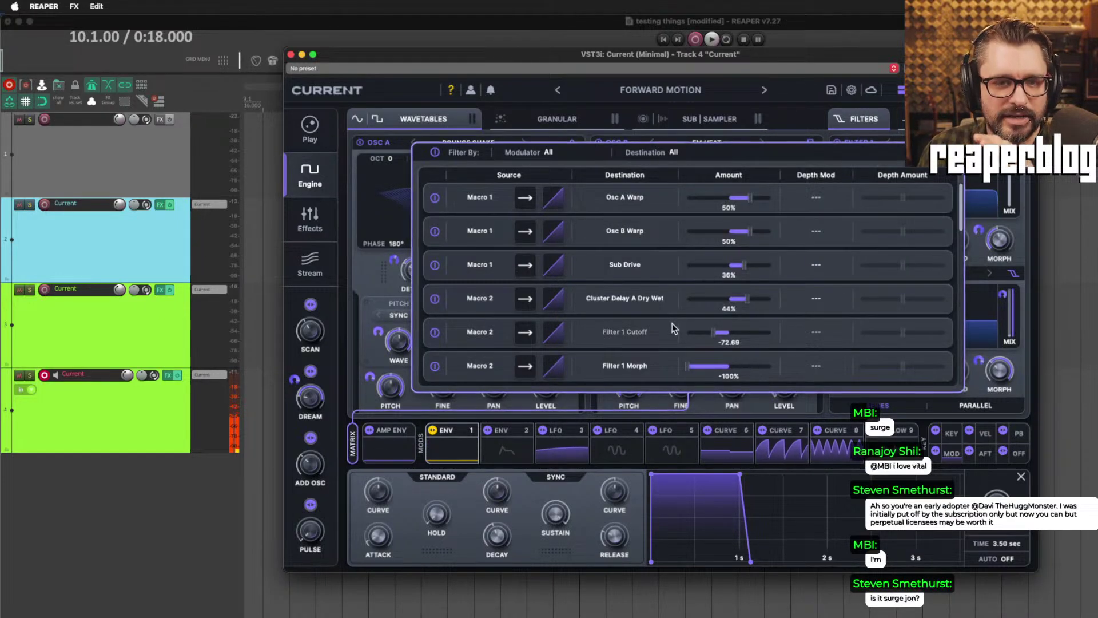
Look through the matrix assignments and try switching Curve 6's Osc B Pitch and Sub Pitch modulations off and back on.
scroll(674, 334, "down", 5)
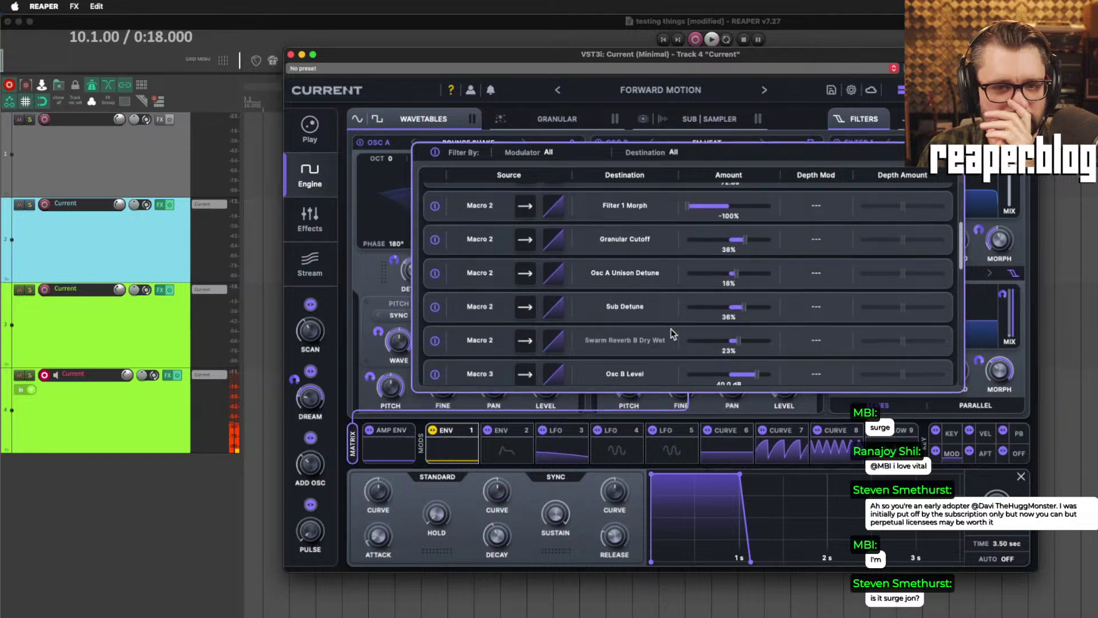
scroll(674, 334, "down", 5)
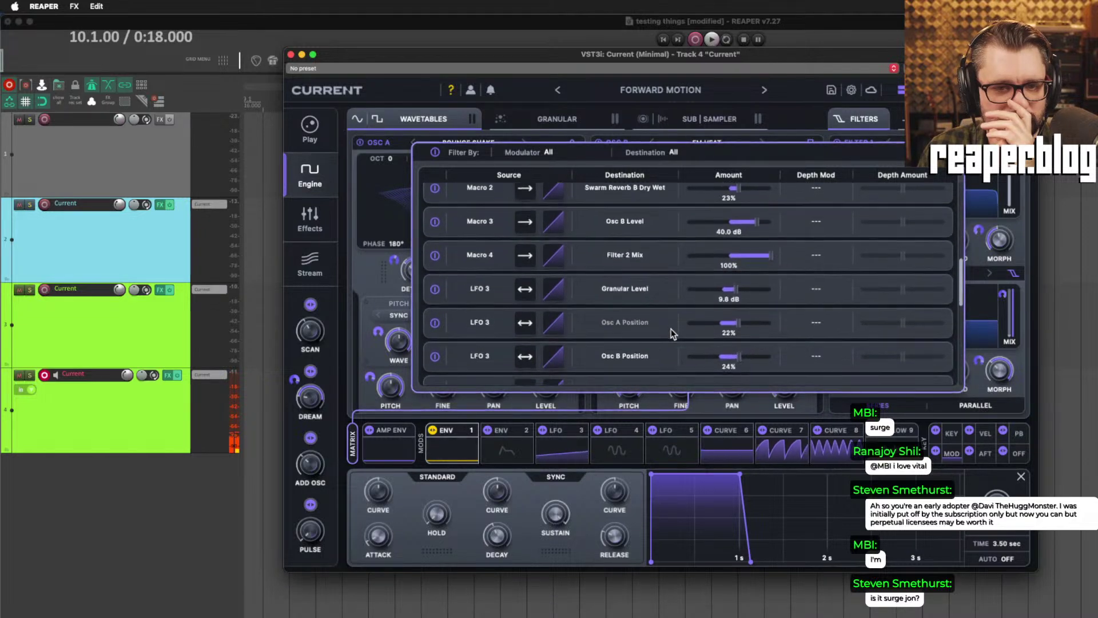
scroll(674, 334, "down", 7)
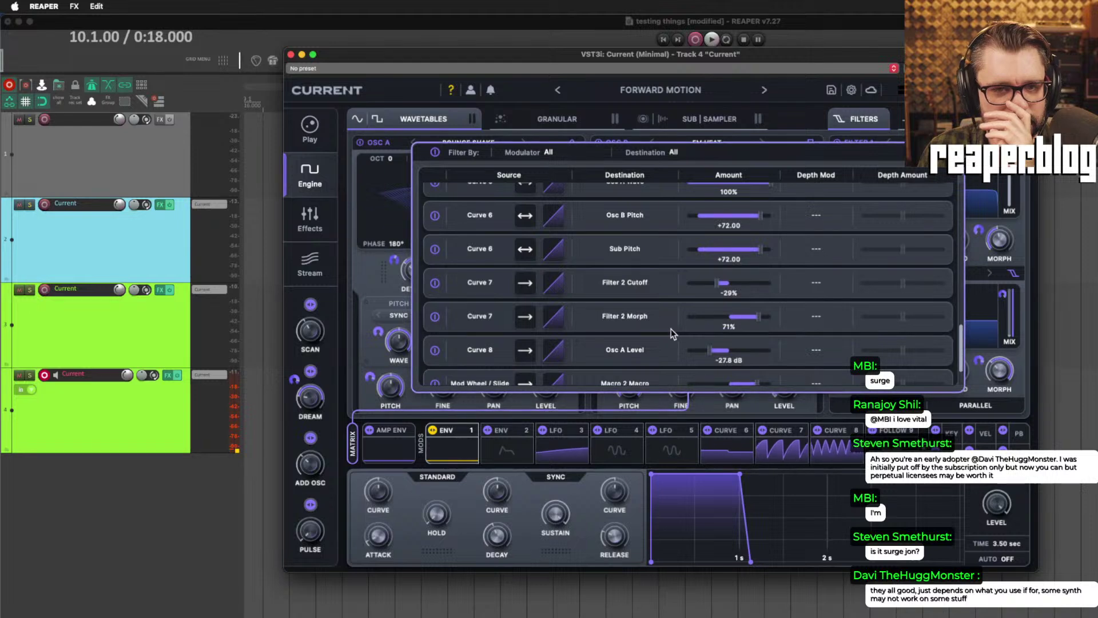
scroll(671, 329, "up", 2)
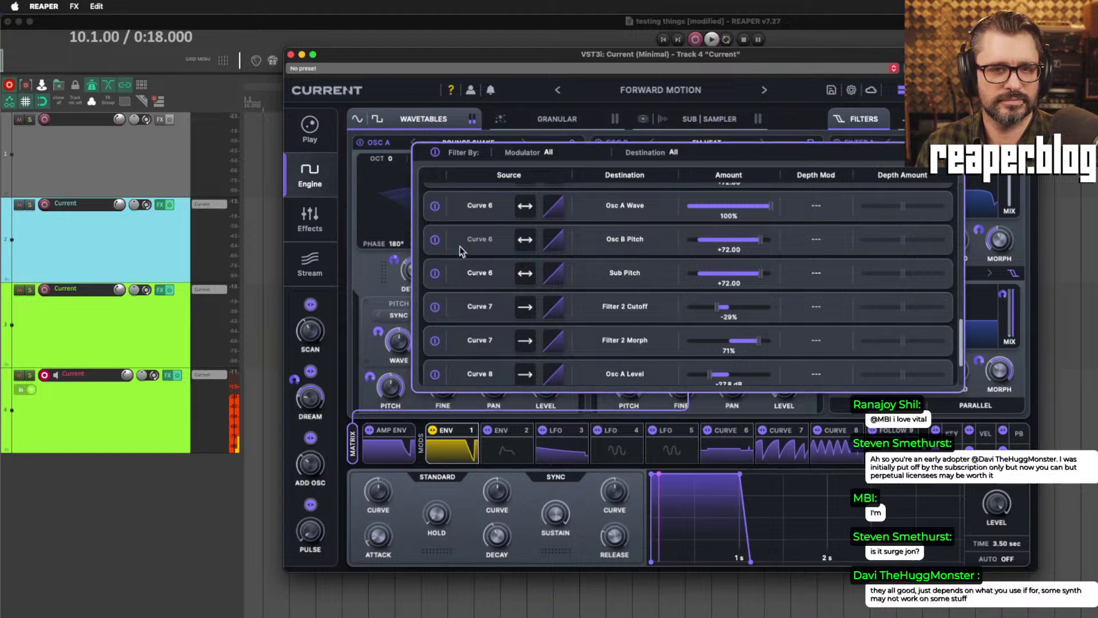
left_click(435, 240)
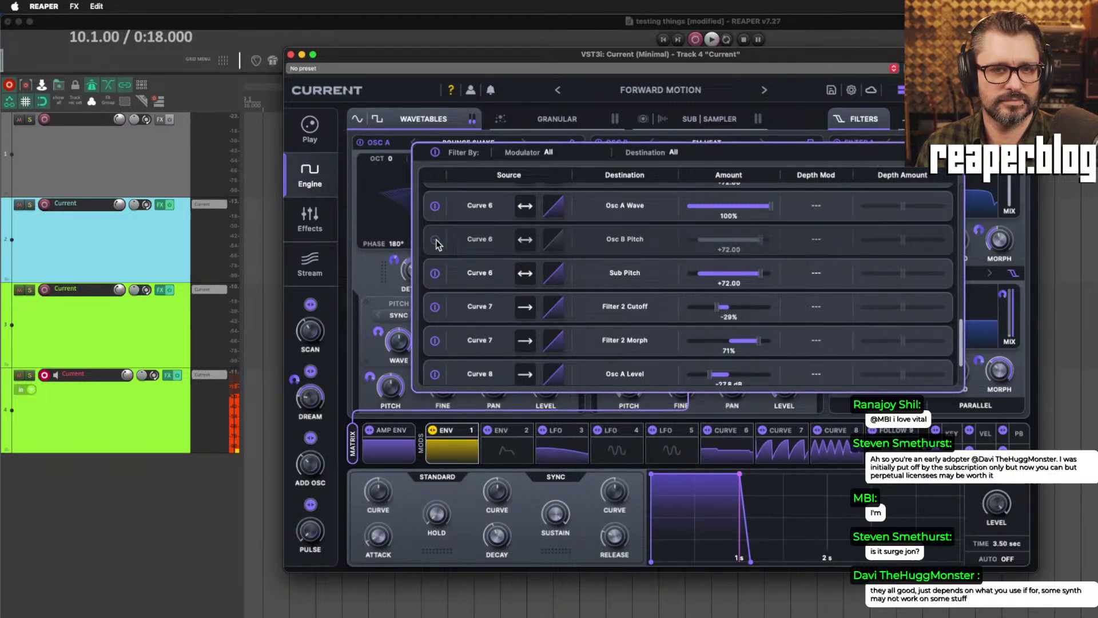
left_click(436, 271)
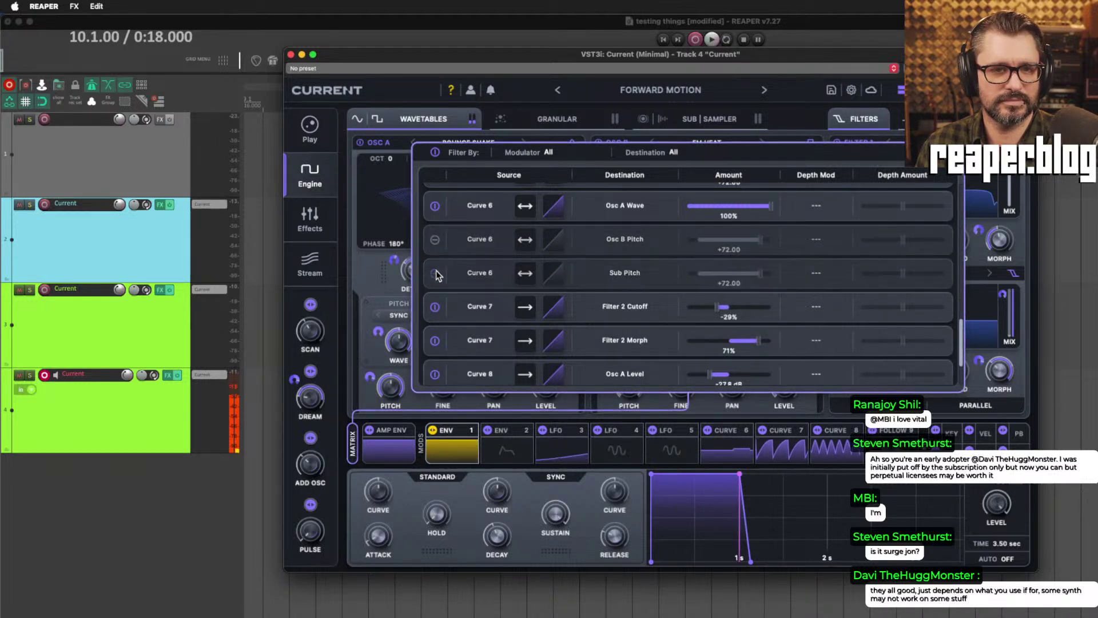
left_click(436, 270)
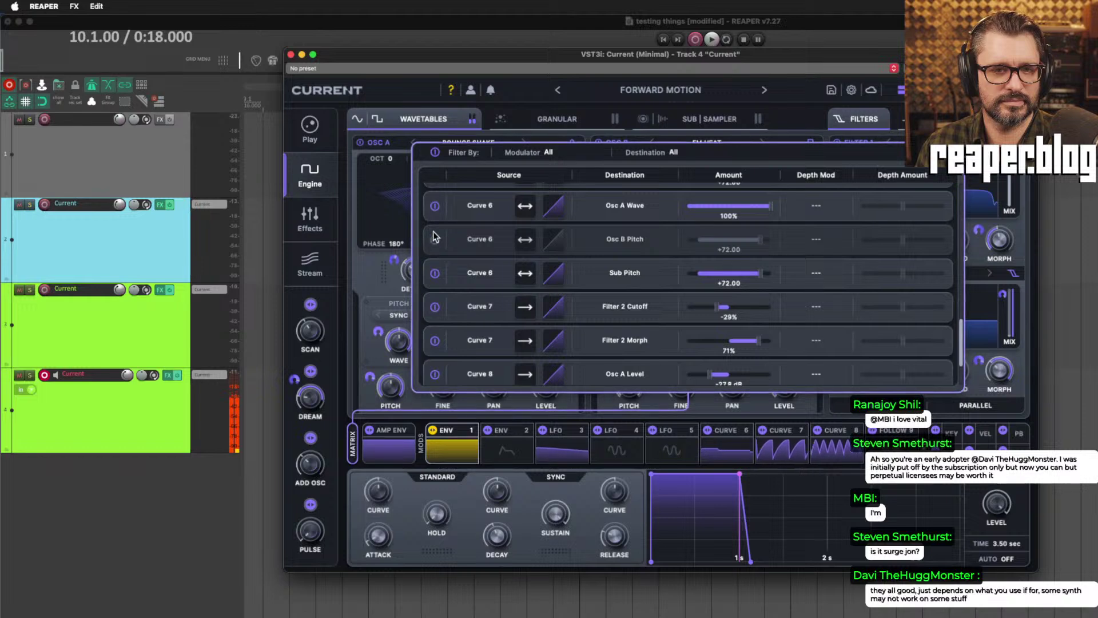
left_click(438, 242)
Try bypassing Curve 6's Osc A Pitch and Osc B Pitch modulations in the matrix, then re-enable both.
scroll(439, 240, "up", 2)
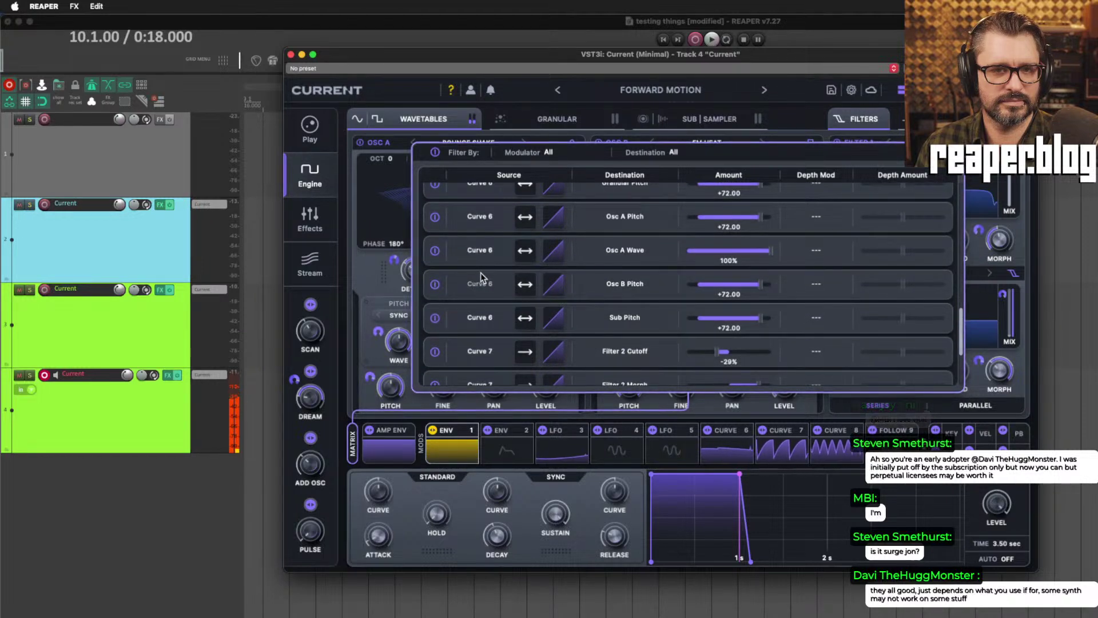
left_click(437, 218)
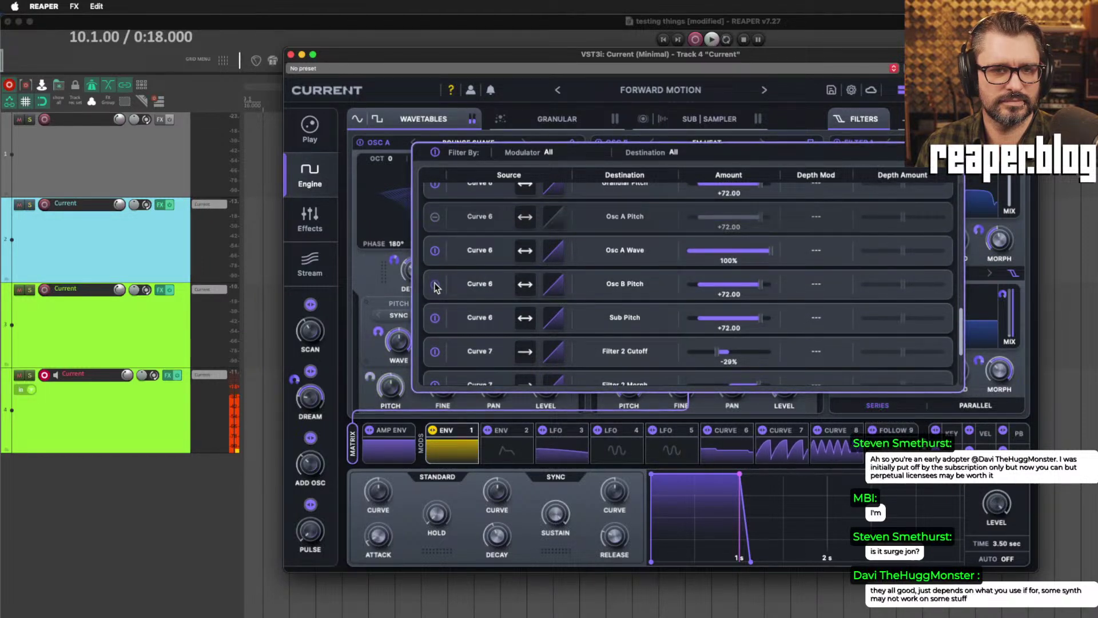
left_click(433, 284)
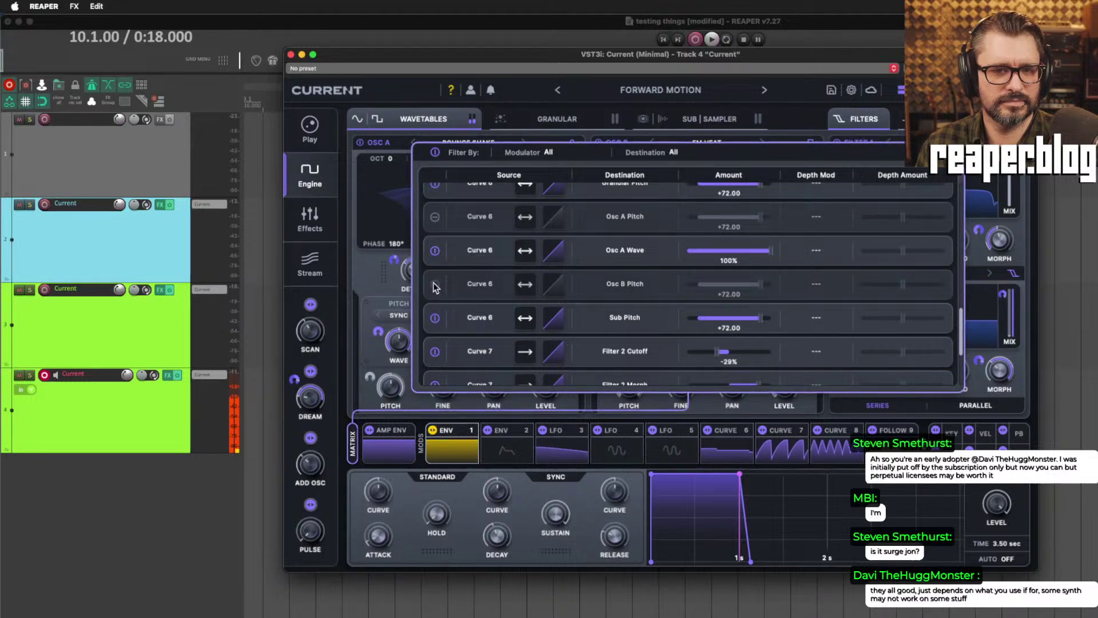
left_click(435, 285)
left_click(435, 218)
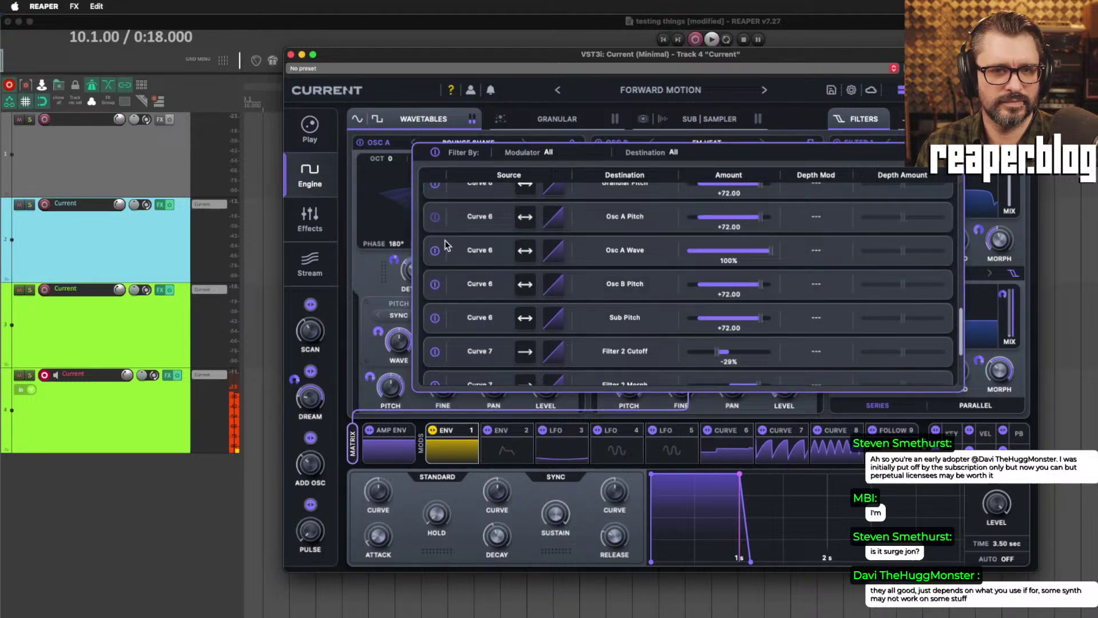
Show Curve 8's assignments and switch its Osc A Level modulation off and back on.
left_click(790, 456)
left_click(829, 457)
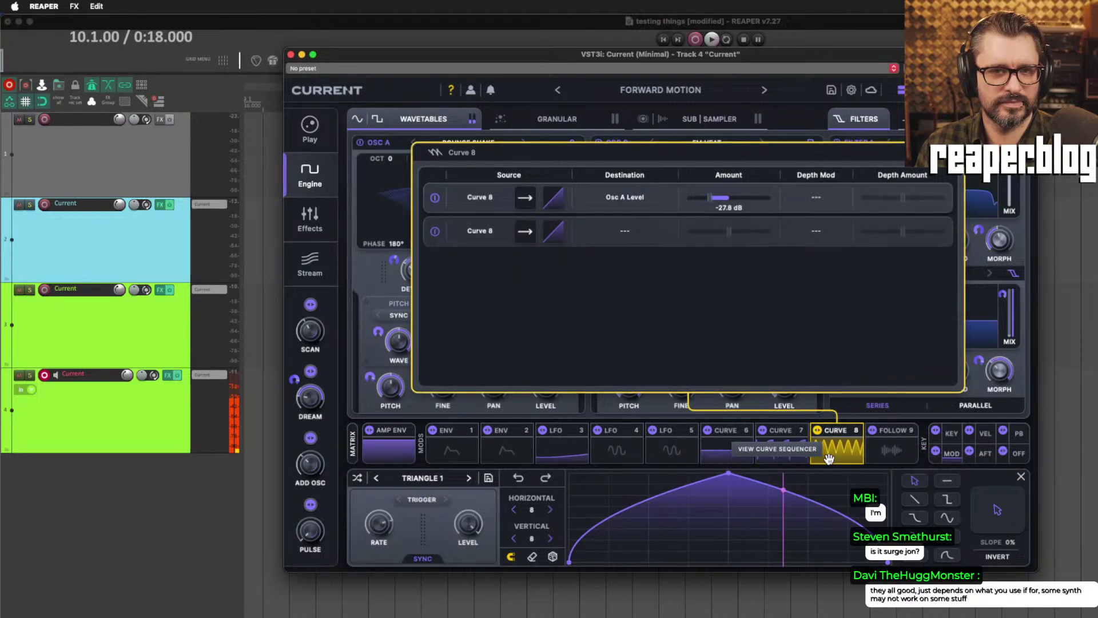
left_click(435, 198)
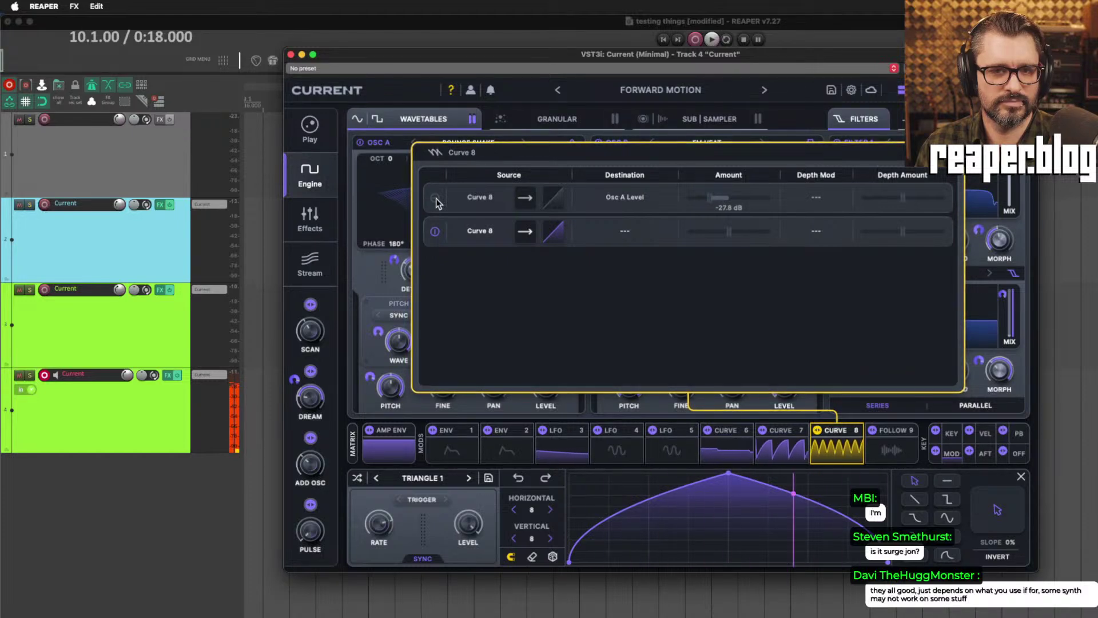
left_click(436, 199)
Show Curve 7's assignments and try its Filter 2 Cutoff and Filter 2 Morph modulations off and back on.
left_click(797, 456)
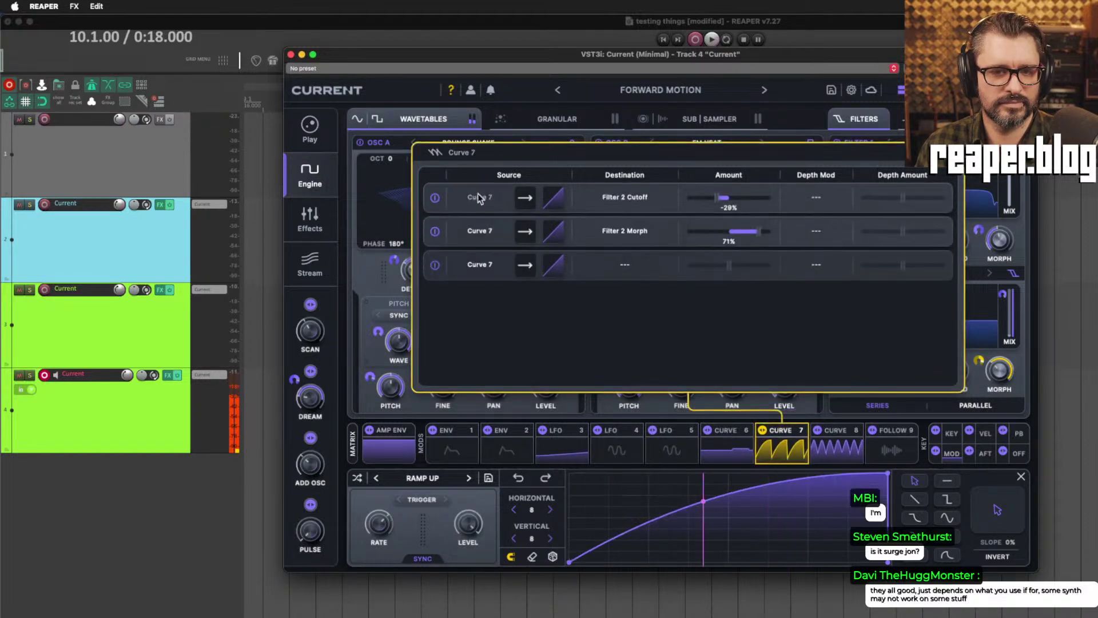
left_click(436, 199)
left_click(435, 231)
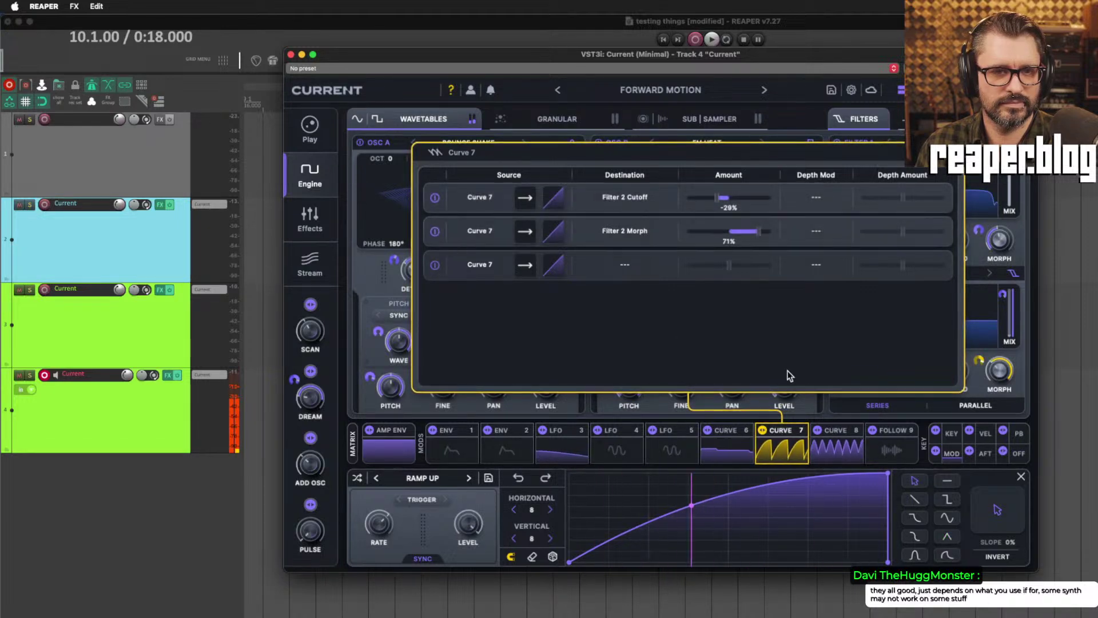
Show Curve 6's assignments and bypass its Granular Pitch, Osc A Pitch and Osc A Wave modulations.
left_click(727, 434)
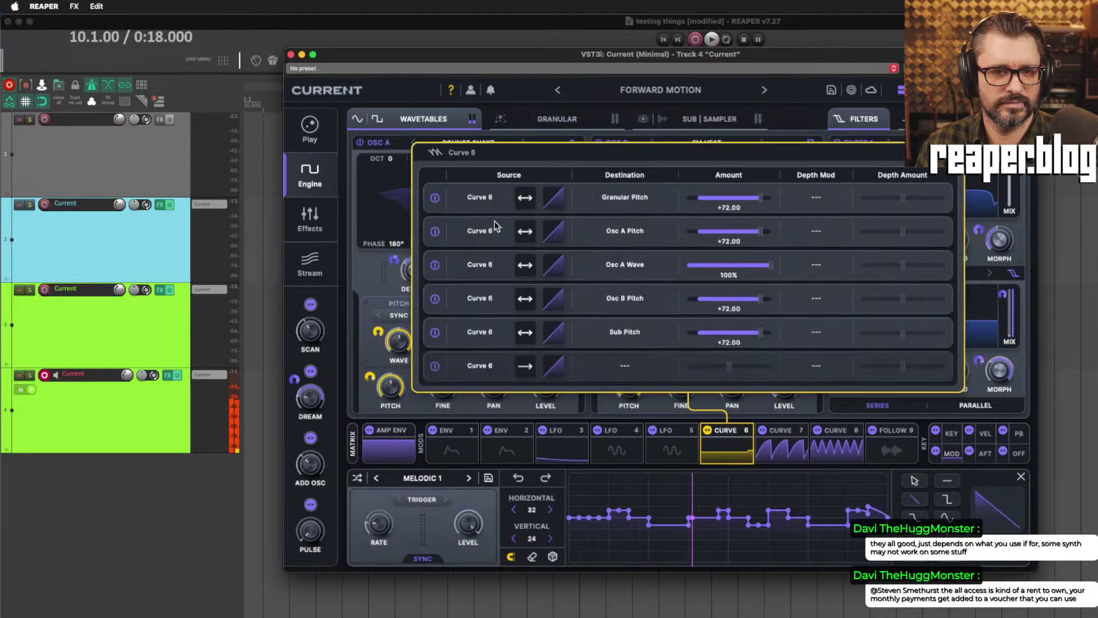
left_click(435, 198)
left_click(434, 232)
left_click(435, 265)
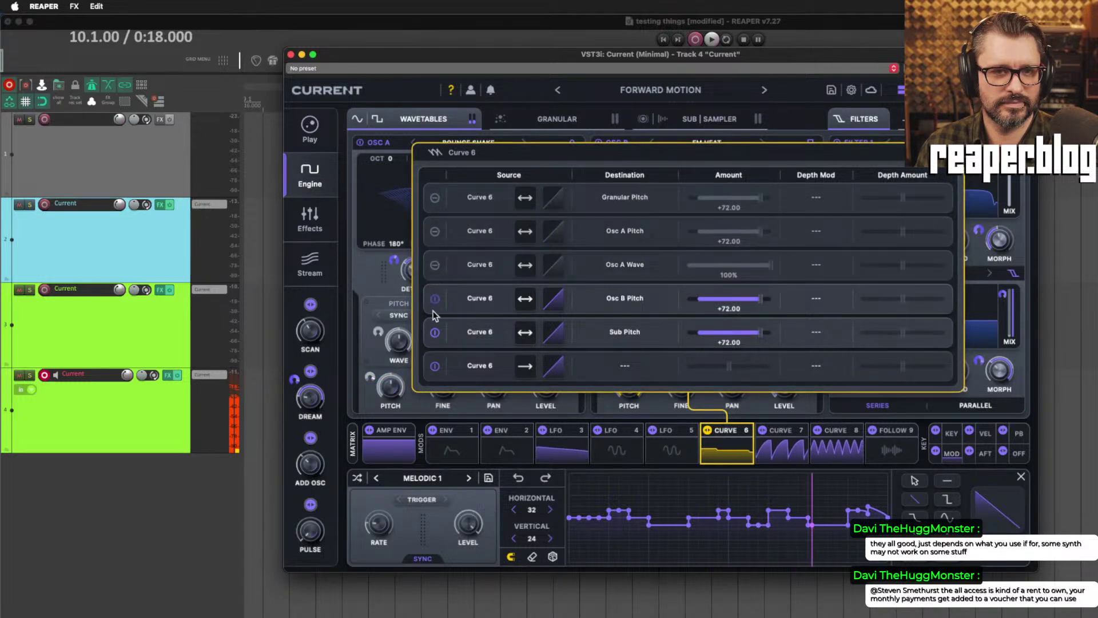
Compare Curve 6's Osc B Pitch, Osc A Wave and Osc A Pitch modulations by toggling each one, leaving only Osc B Pitch on.
left_click(435, 298)
left_click(434, 298)
left_click(435, 265)
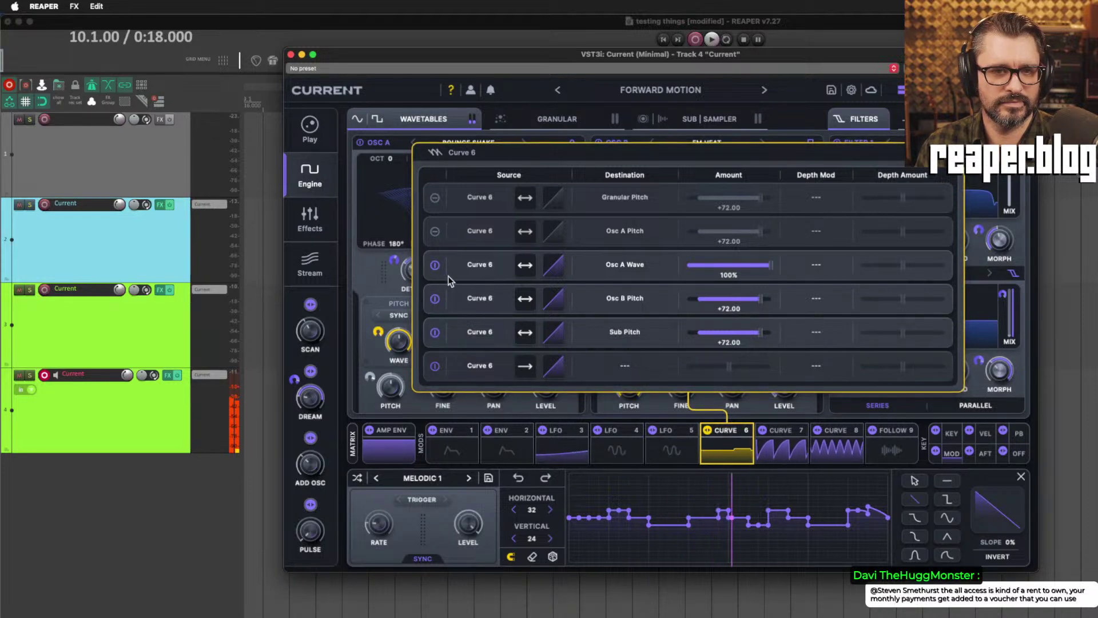
left_click(435, 231)
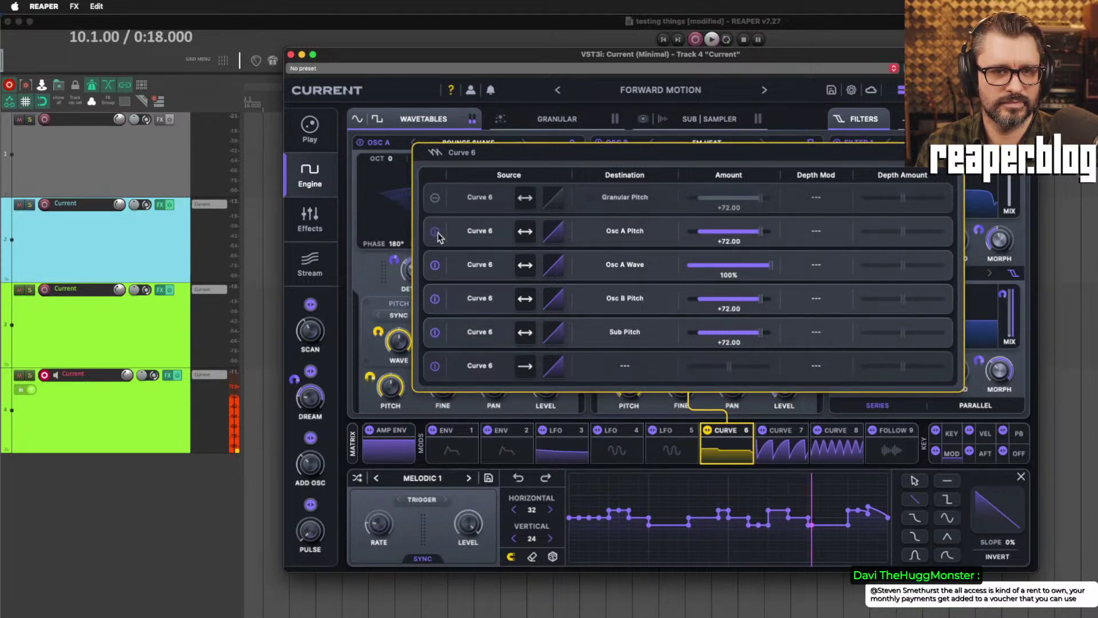
left_click(435, 232)
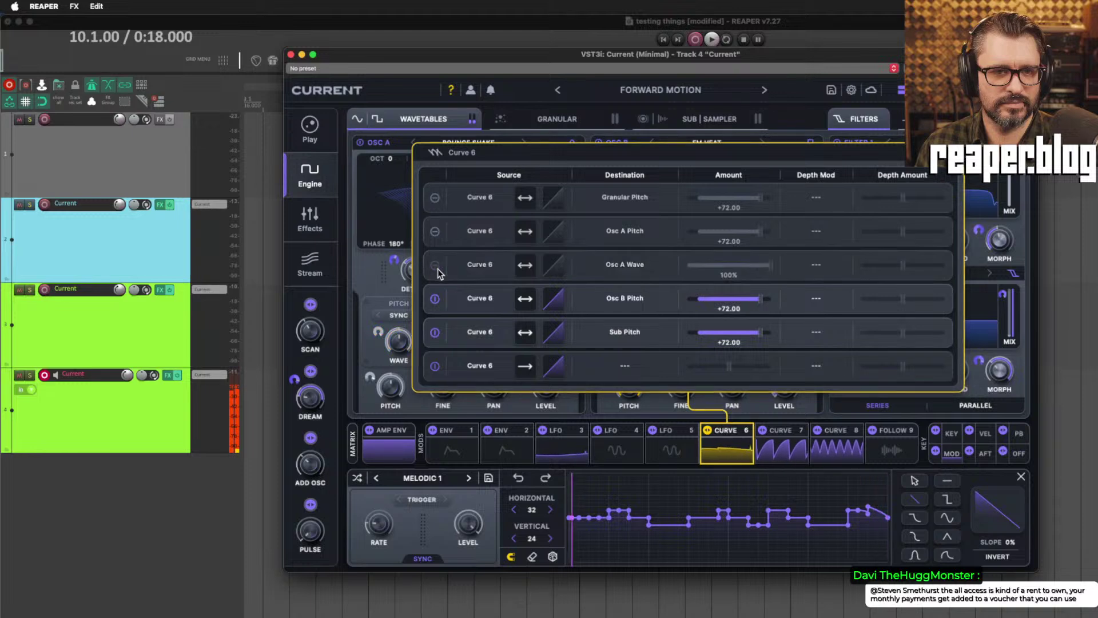
Re-enable Curve 6's Osc A Wave modulation at 30%, set the Osc A Pitch amount to +70.66 and bypass Osc A Pitch.
left_click_drag(707, 277, 719, 279)
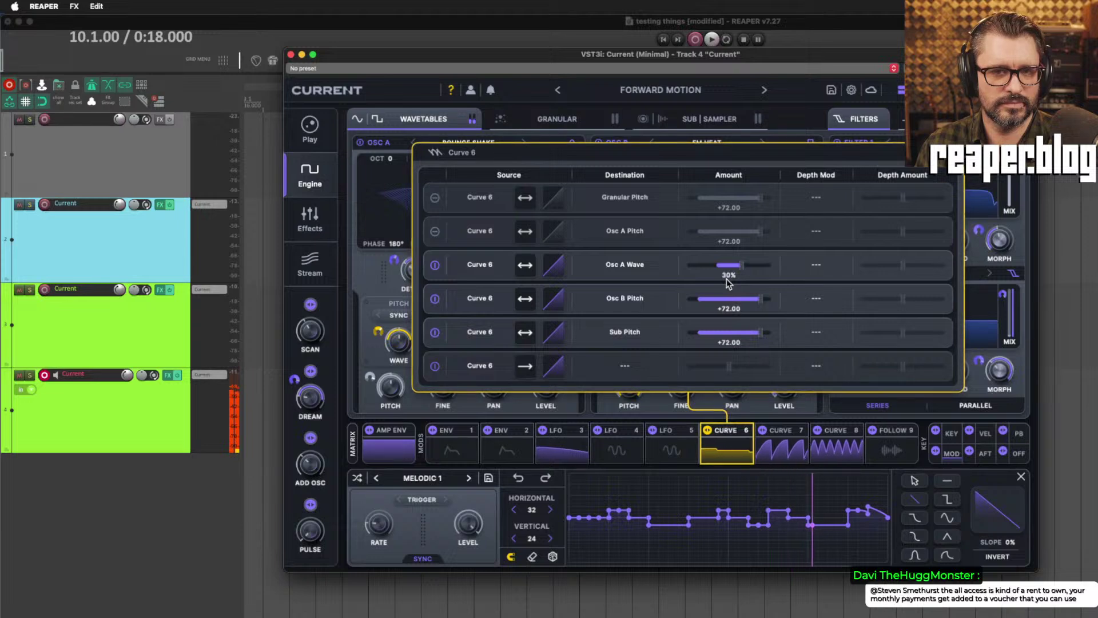
left_click(435, 231)
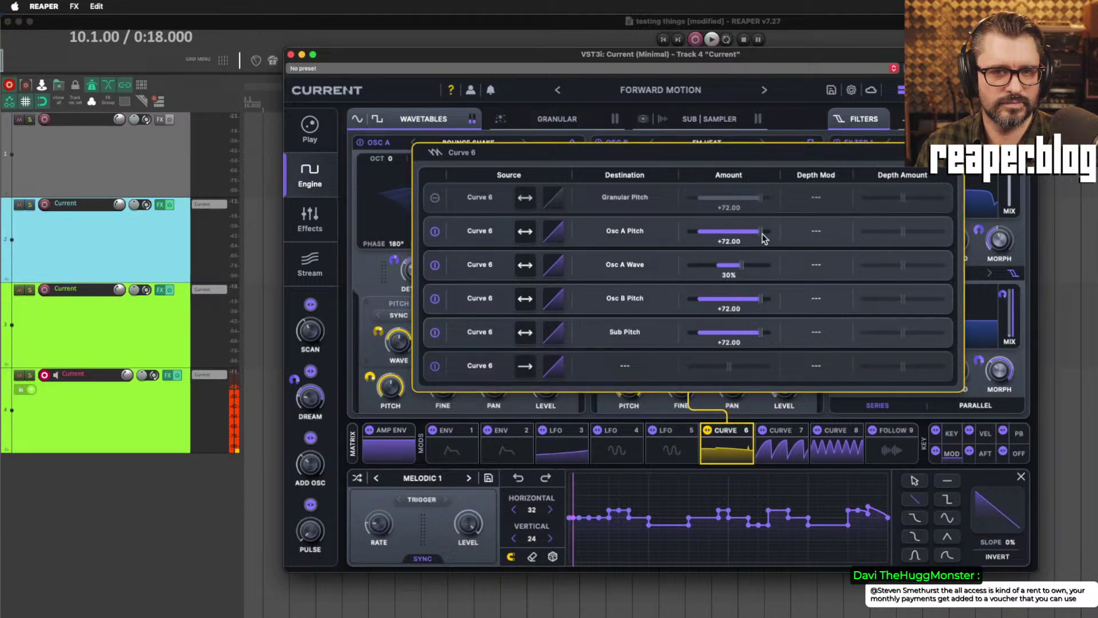
mouse_move(764, 238)
left_mouse_down()
mouse_move(719, 246)
mouse_move(798, 238)
mouse_move(775, 238)
left_mouse_up()
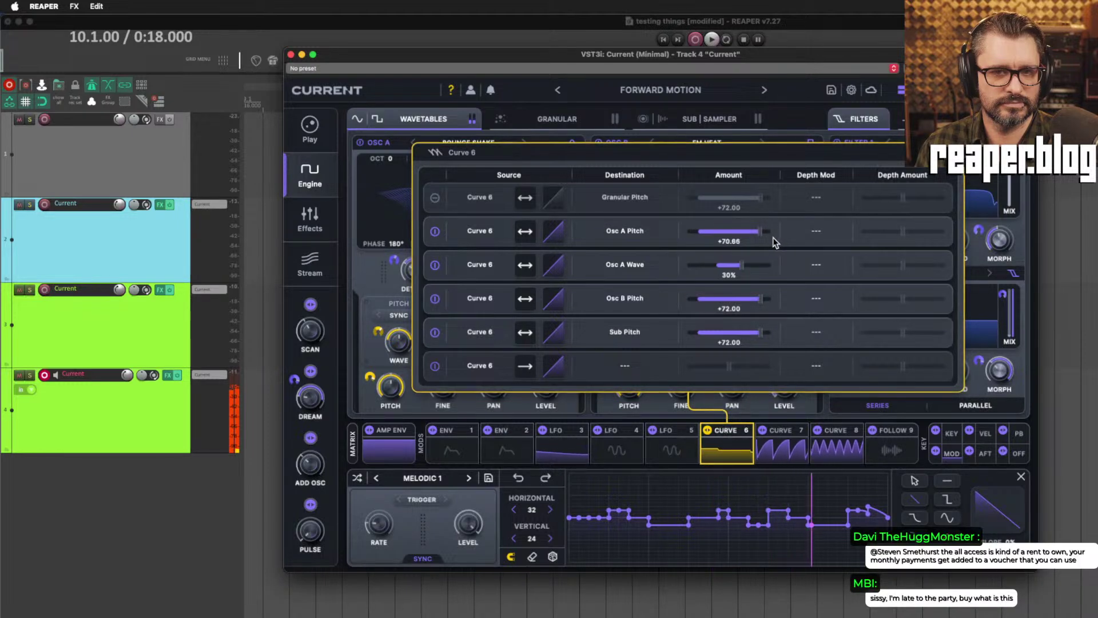
left_click(435, 231)
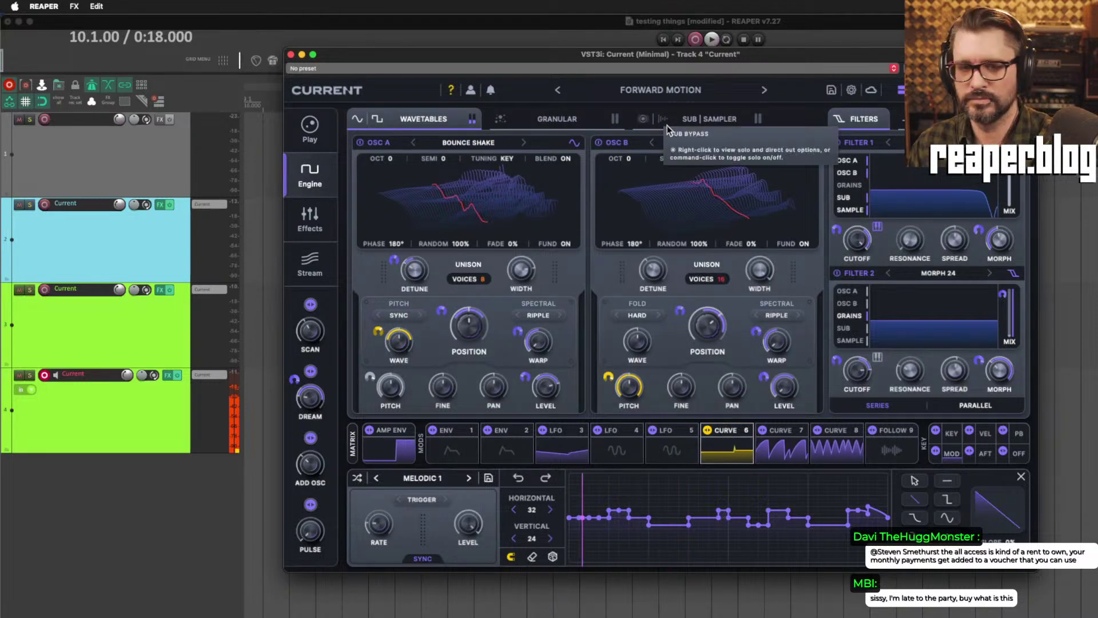
Move the synth window clear of the arrangement and play the project from measure 9.
left_click_drag(352, 53, 481, 266)
left_click(423, 230)
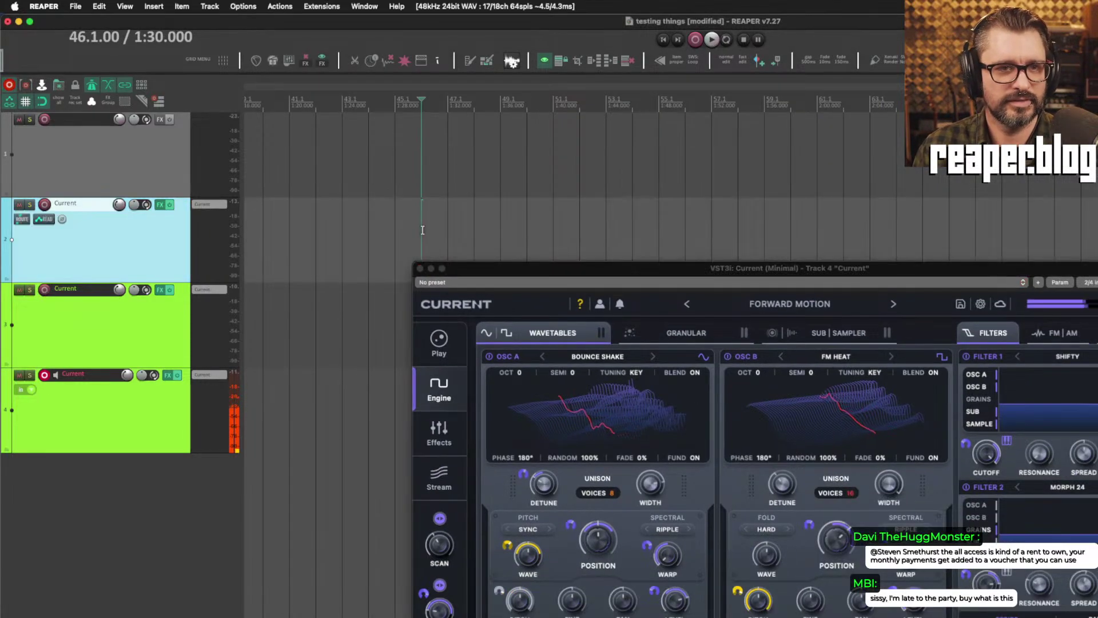
key("Home")
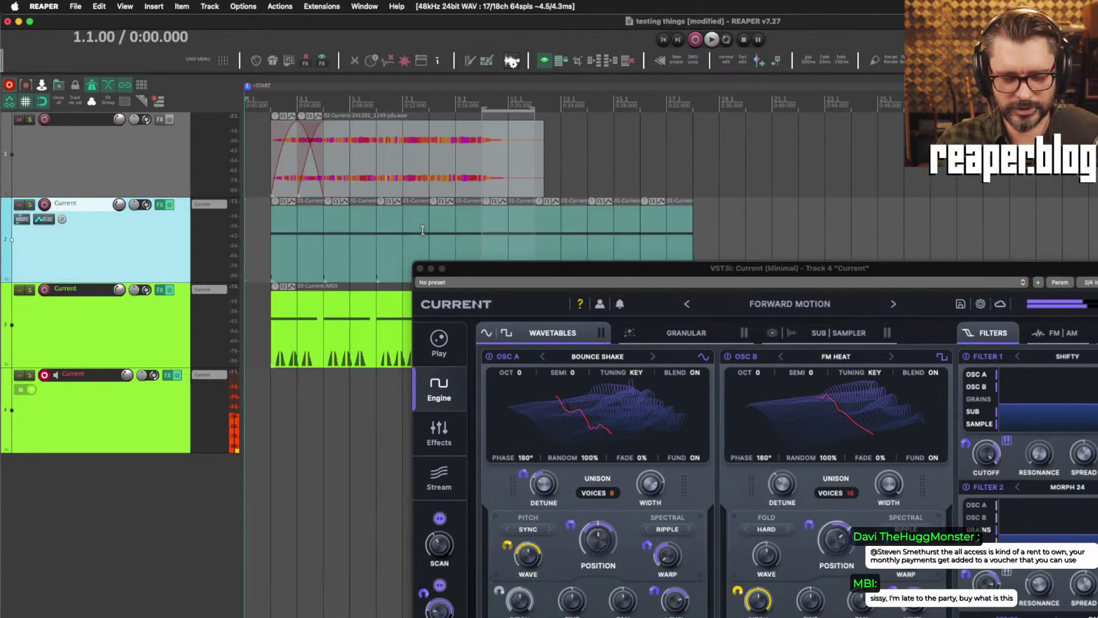
left_click(461, 100)
key("space")
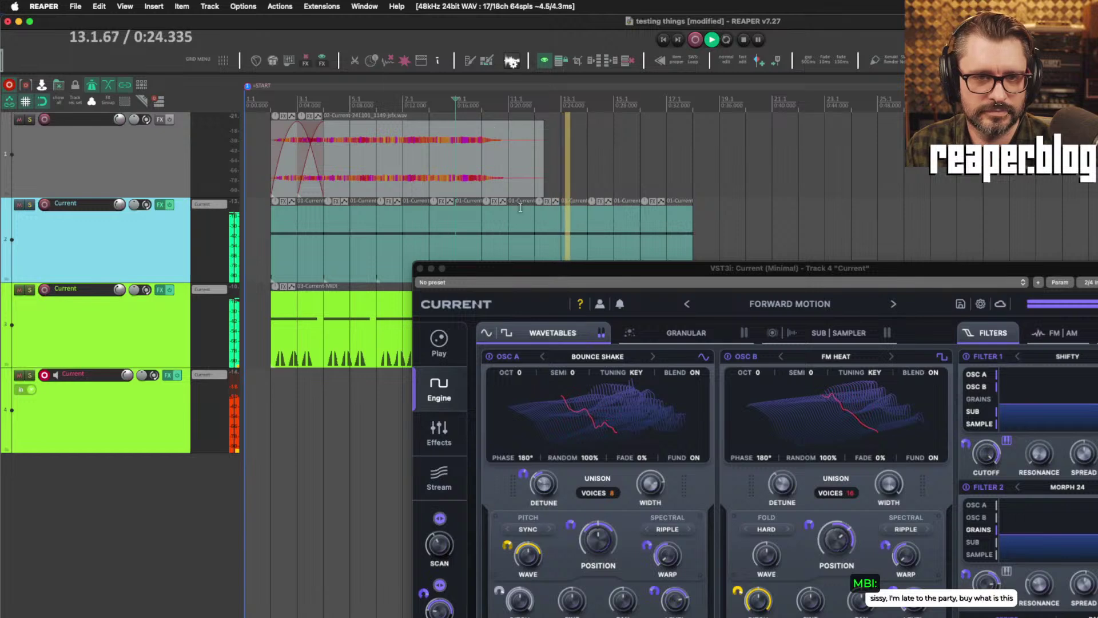
left_click_drag(571, 270, 609, 208)
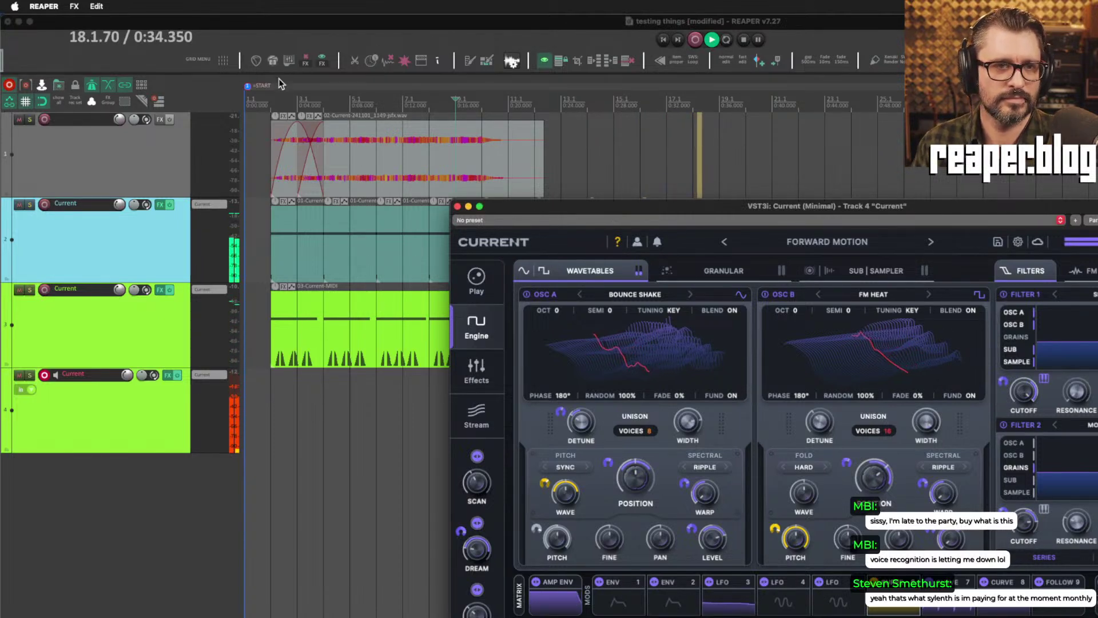
Restart playback from measure 2, select the fourth track and stop playback.
left_click(274, 109)
left_click(274, 108)
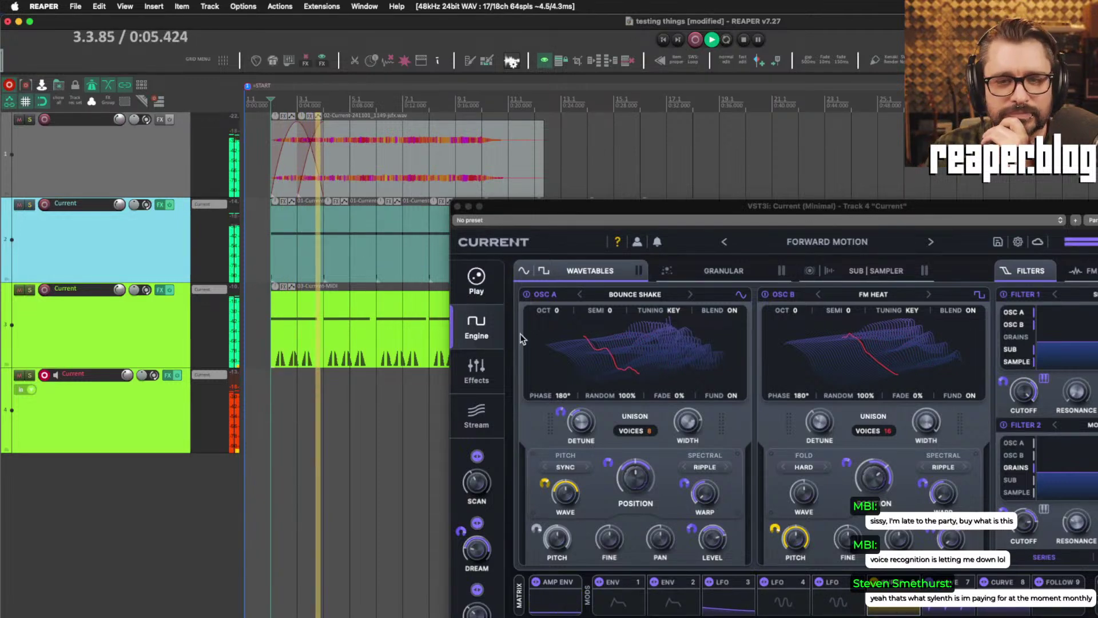
left_click(114, 434)
key("space")
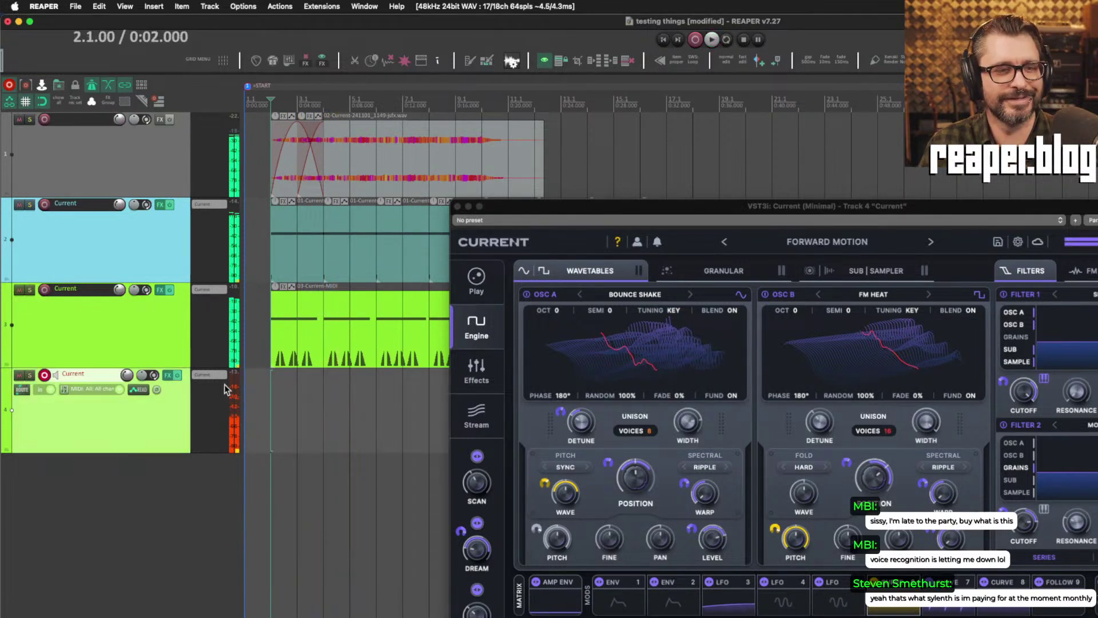
Show the Stream preset list, preview Bake And Wake, Hass Crumble and Ghostly Arp, and reposition the synth window.
left_click(471, 423)
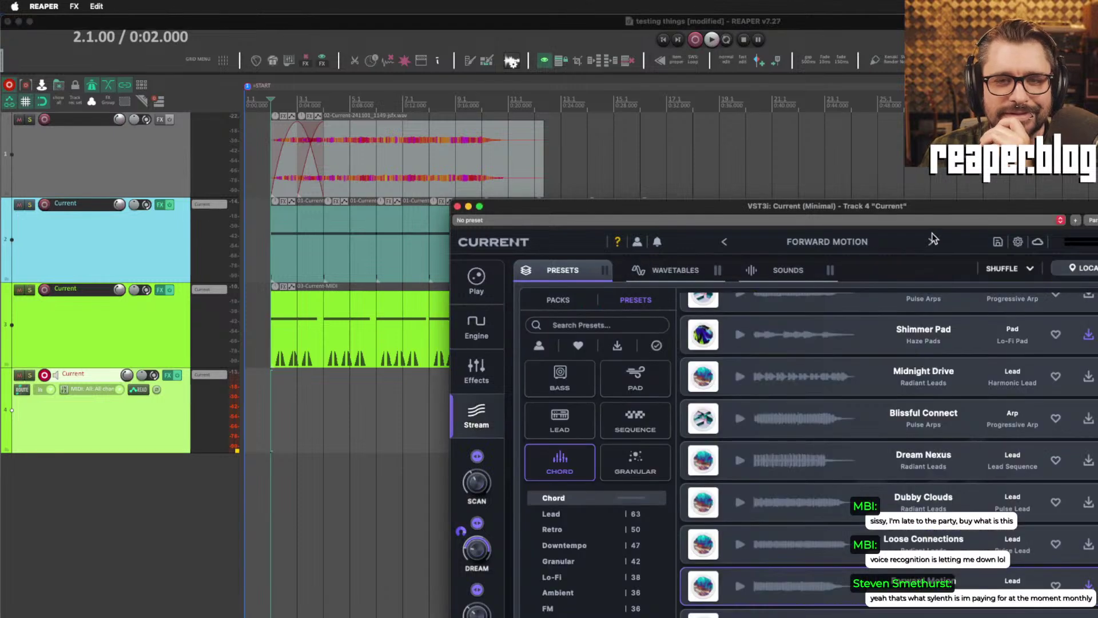
left_click_drag(909, 212, 788, 86)
left_click(689, 507)
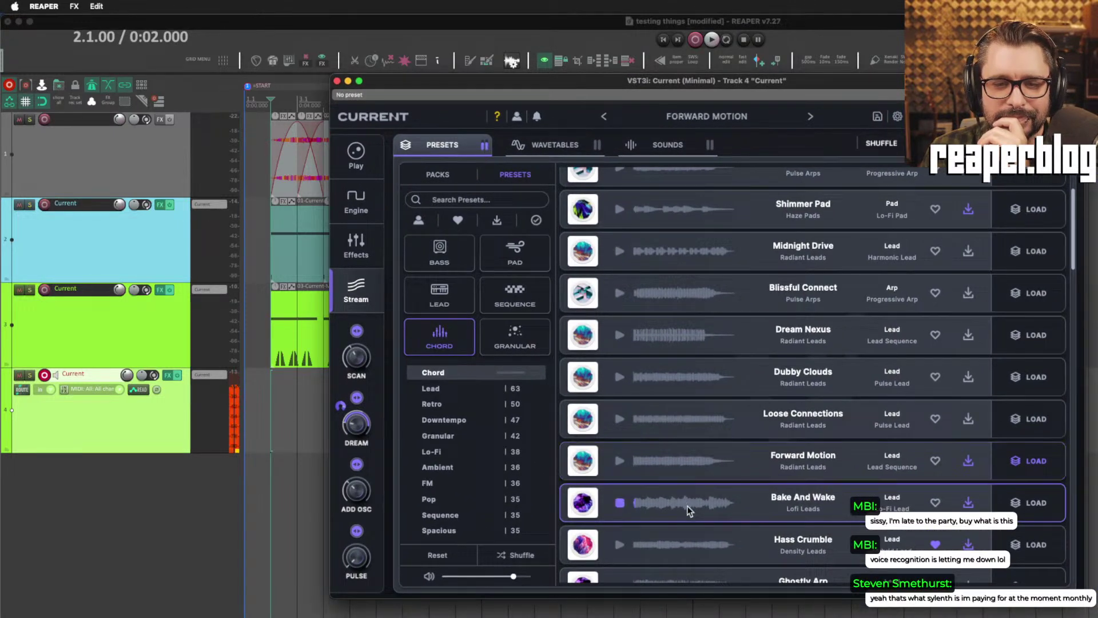
left_click(774, 544)
scroll(773, 544, "down", 1)
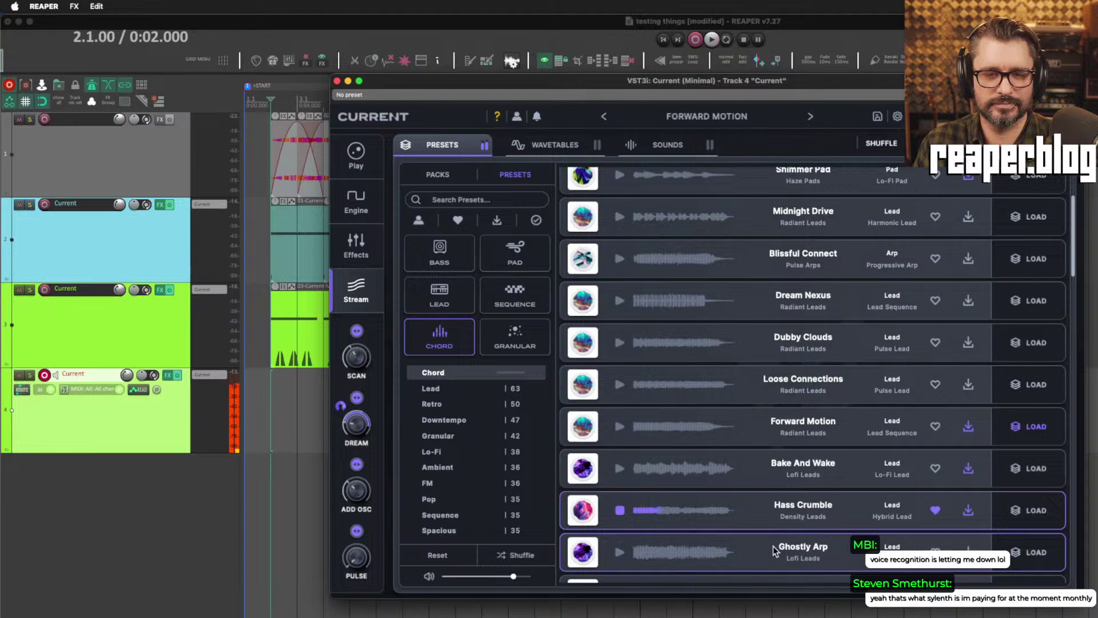
left_click(775, 549)
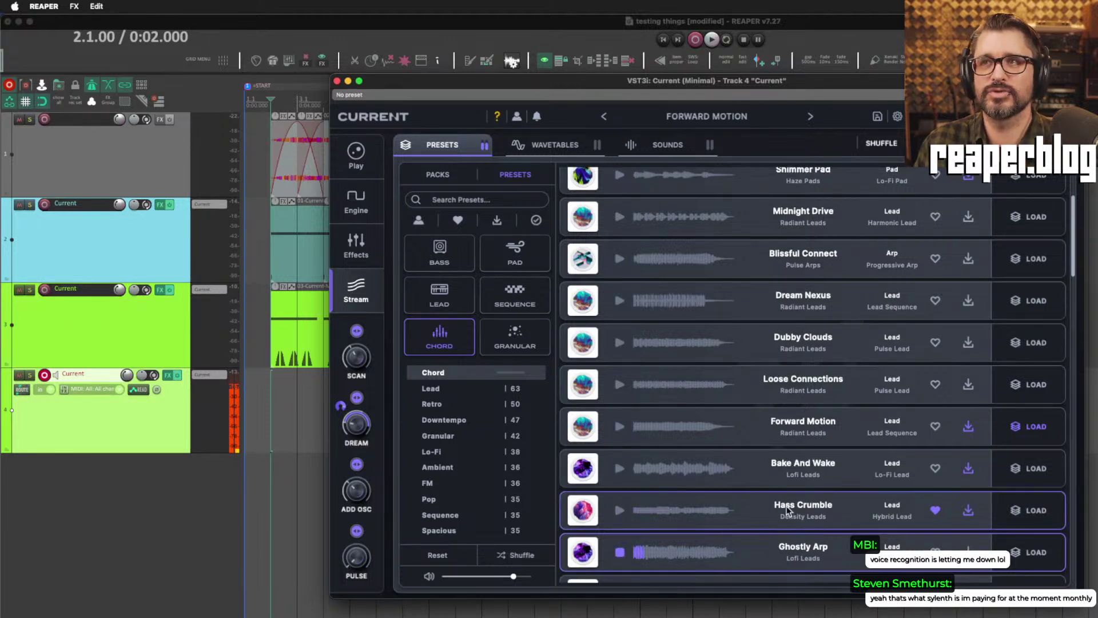
left_click_drag(743, 86, 671, 60)
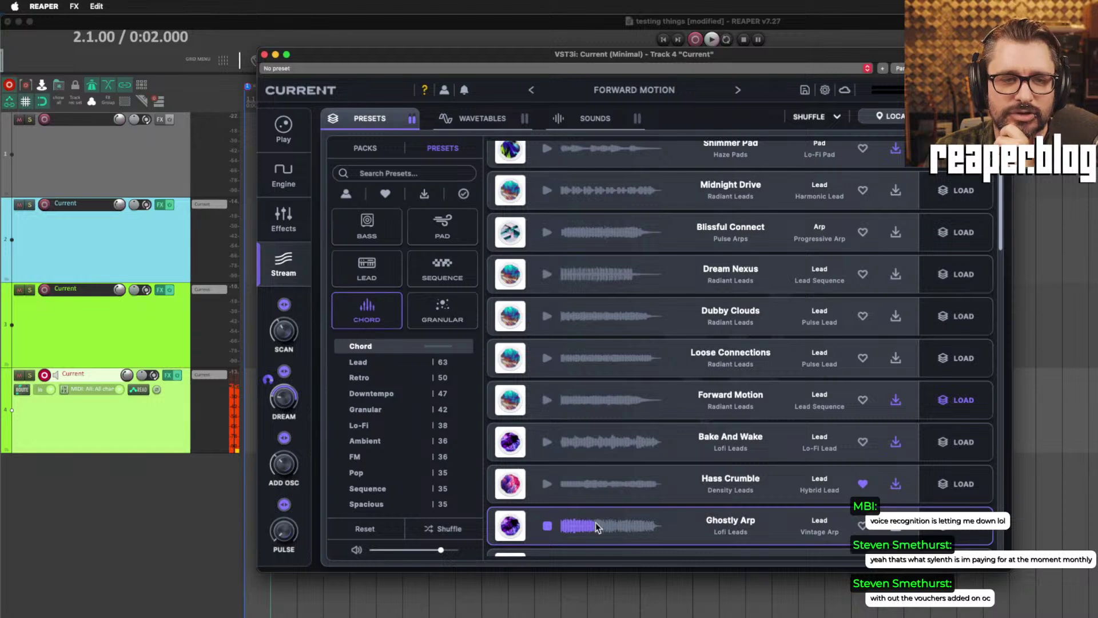
Preview the Beautiful Surge and Bliss Vapor presets and load Bliss Vapor.
scroll(629, 529, "down", 2)
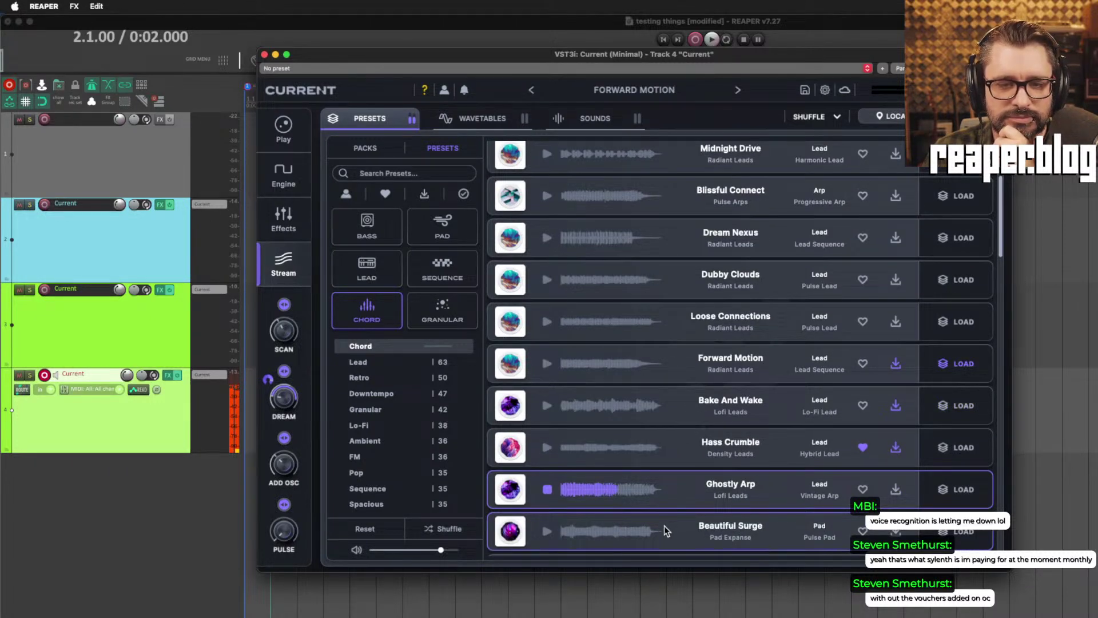
scroll(668, 528, "down", 5)
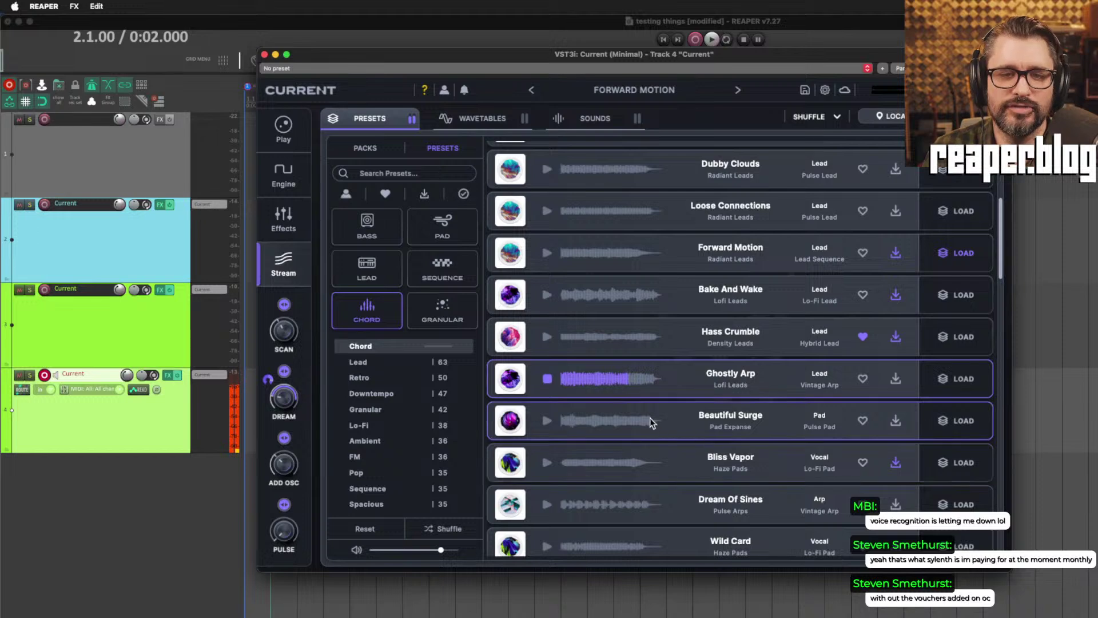
left_click(666, 416)
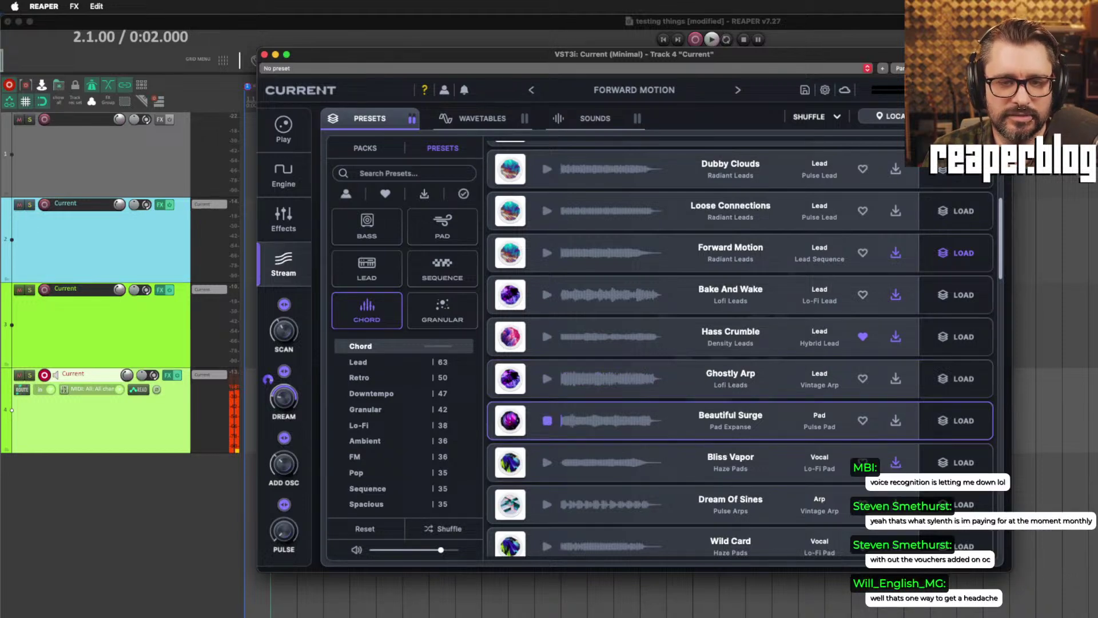
left_click(677, 466)
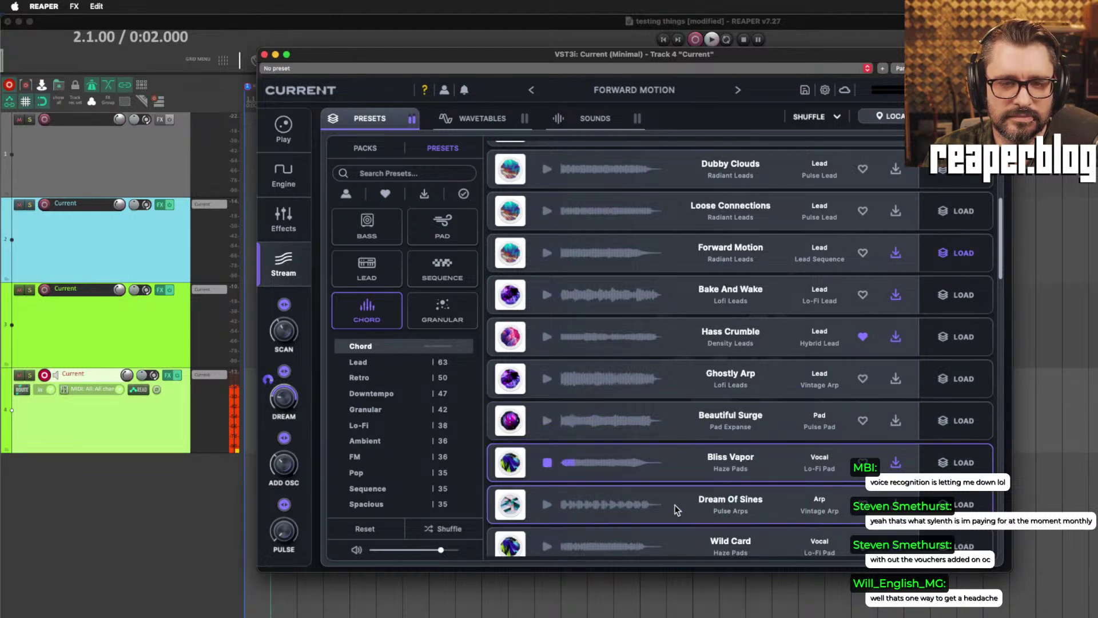
left_click(954, 462)
Show the engine's mixer, solo Osc A, Osc B and Grains in turn, and display the granular sampler.
left_click(282, 180)
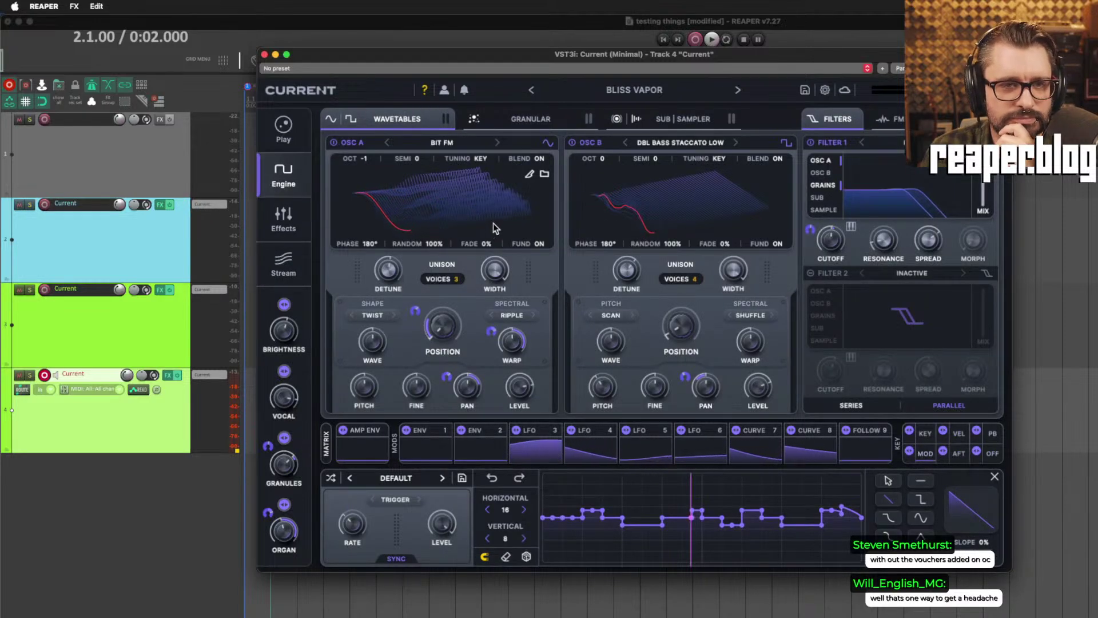
left_click(832, 119)
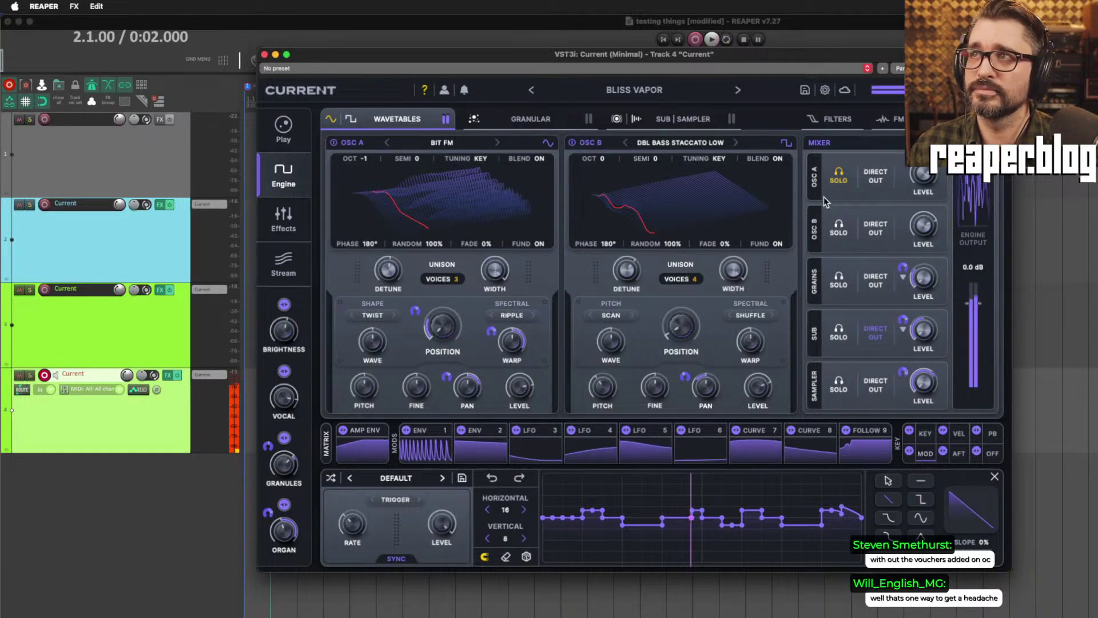
left_click_drag(756, 53, 709, 64)
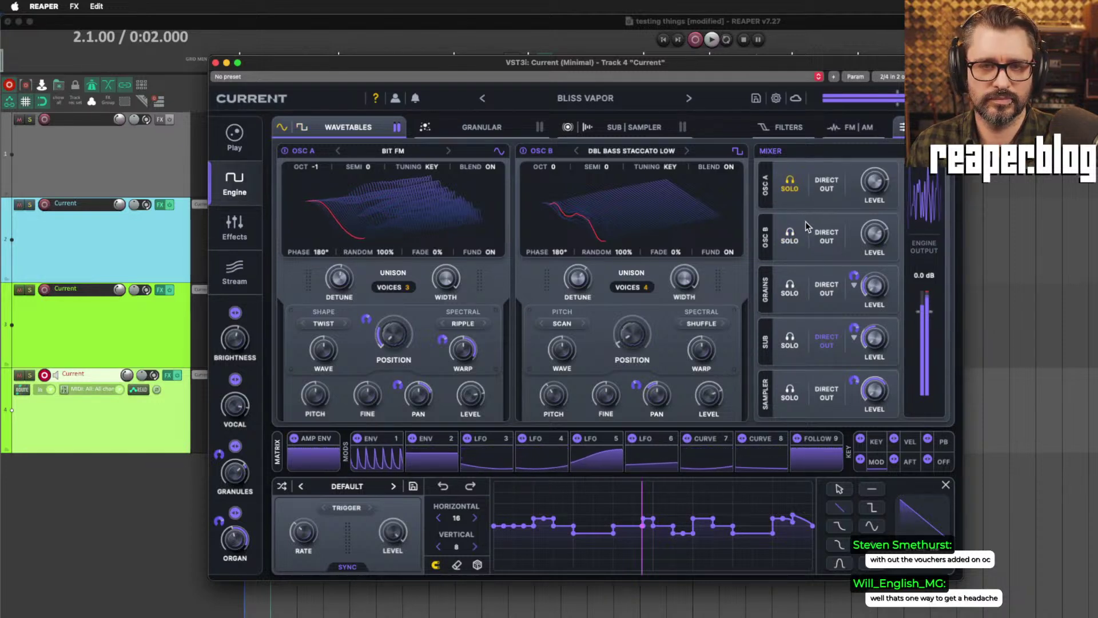
left_click(789, 233)
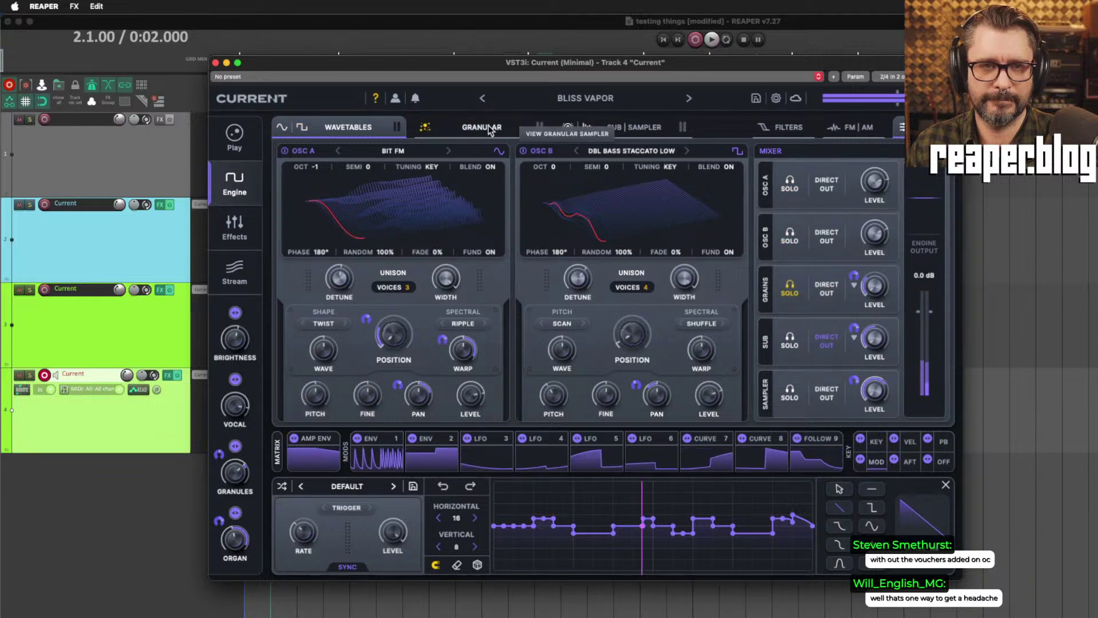
left_click(518, 132)
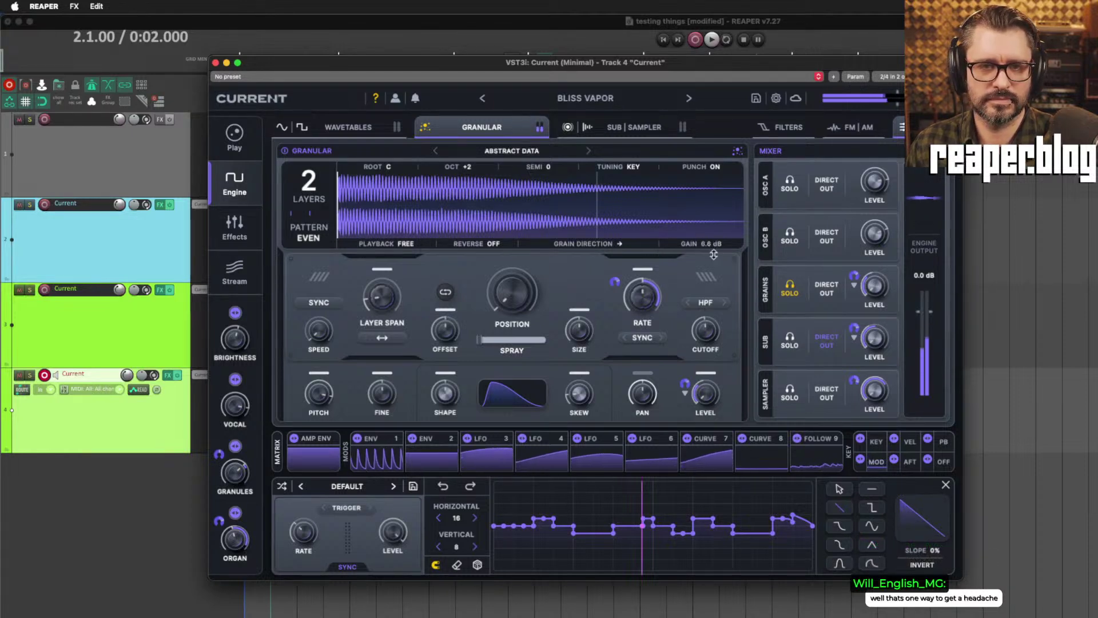
Solo the Sub and display the sub and sampler settings, ending with only the Sampler soloed.
left_click(794, 345)
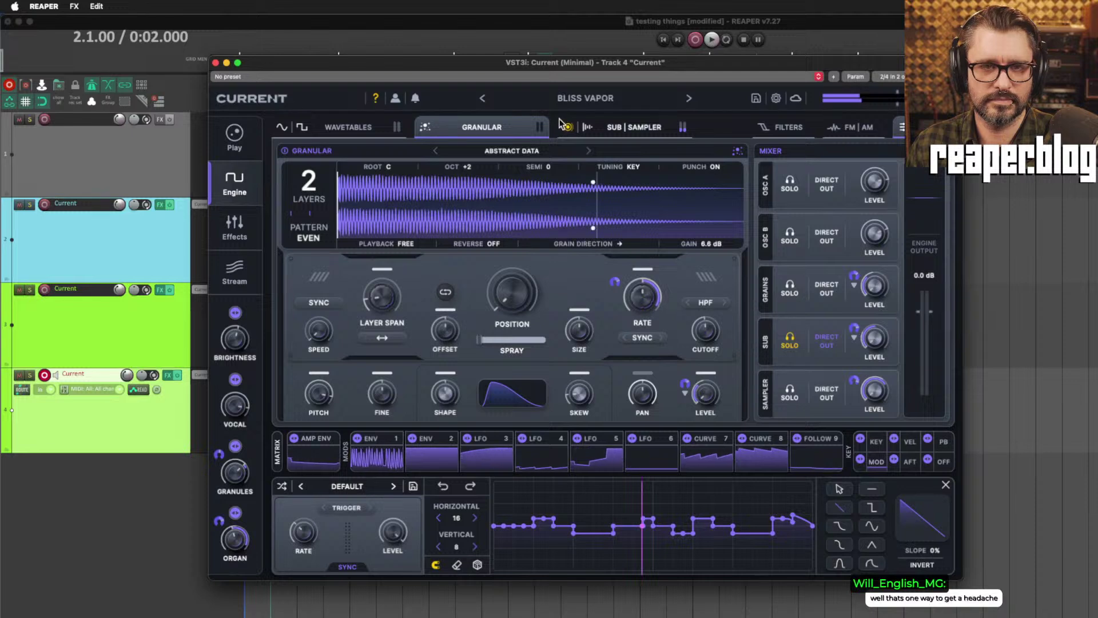
left_click(658, 128)
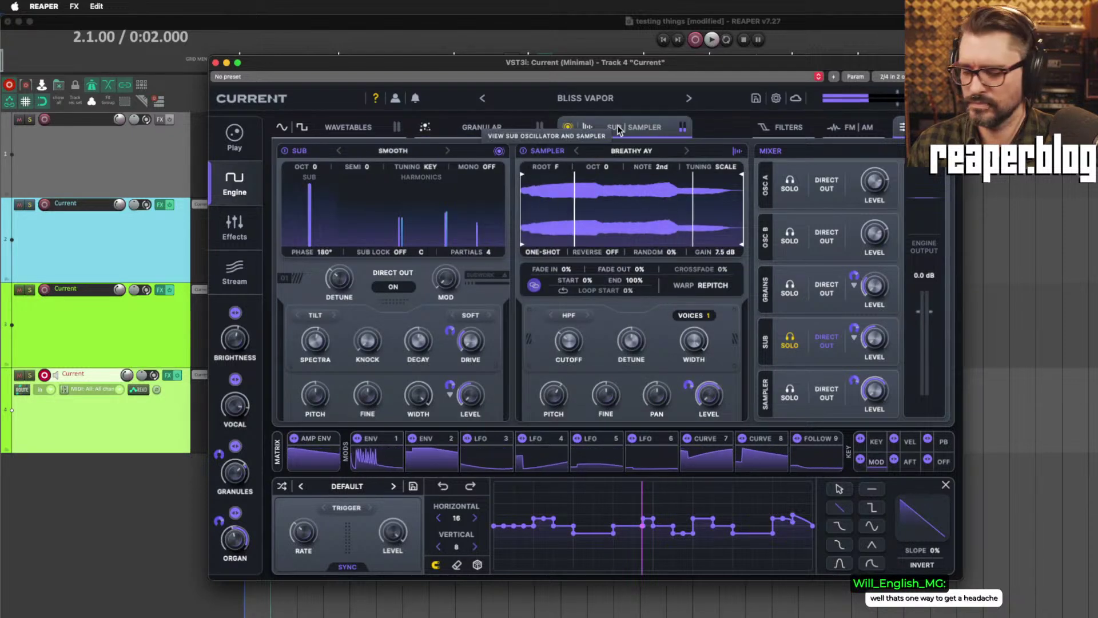
left_click(790, 342)
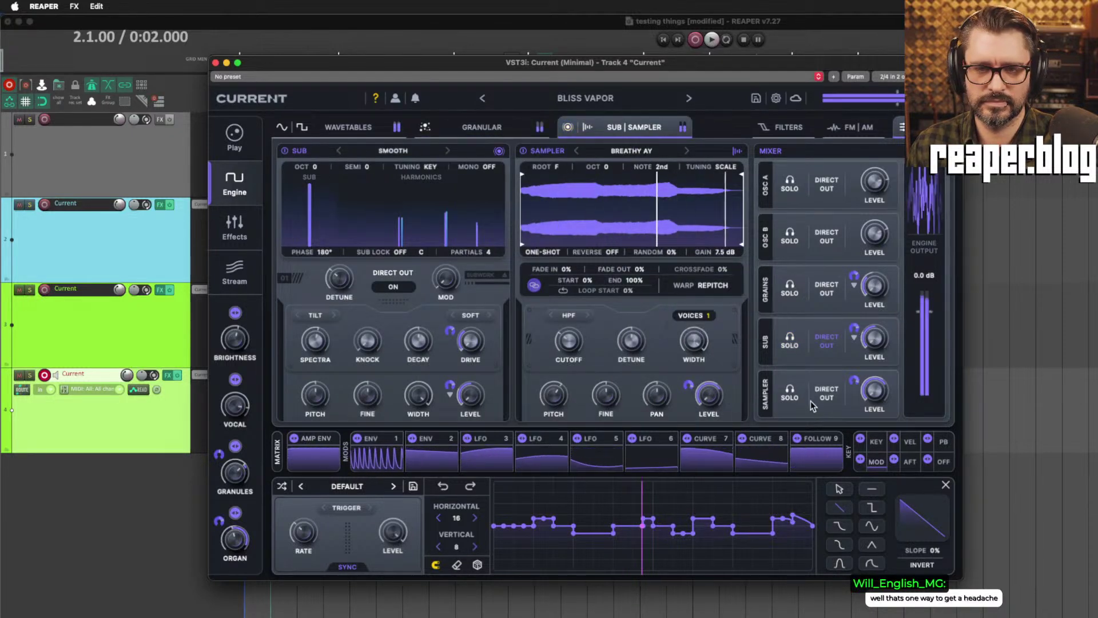
left_click(827, 343)
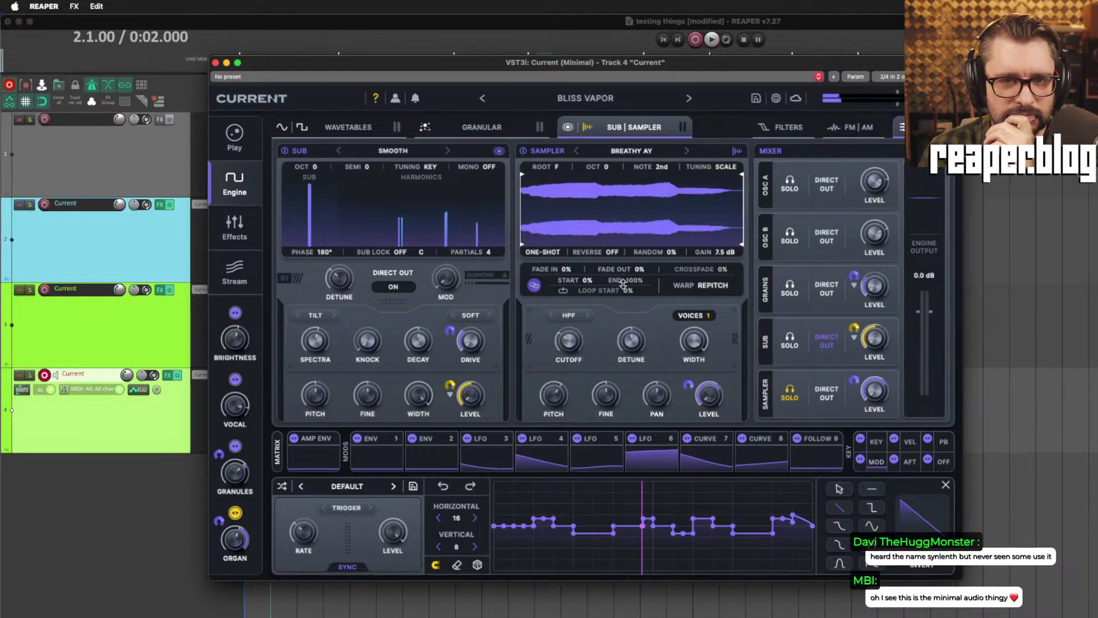
Check the Sampler's playback modes, keep One-Shot and set its Warp mode to Flex.
left_click(549, 253)
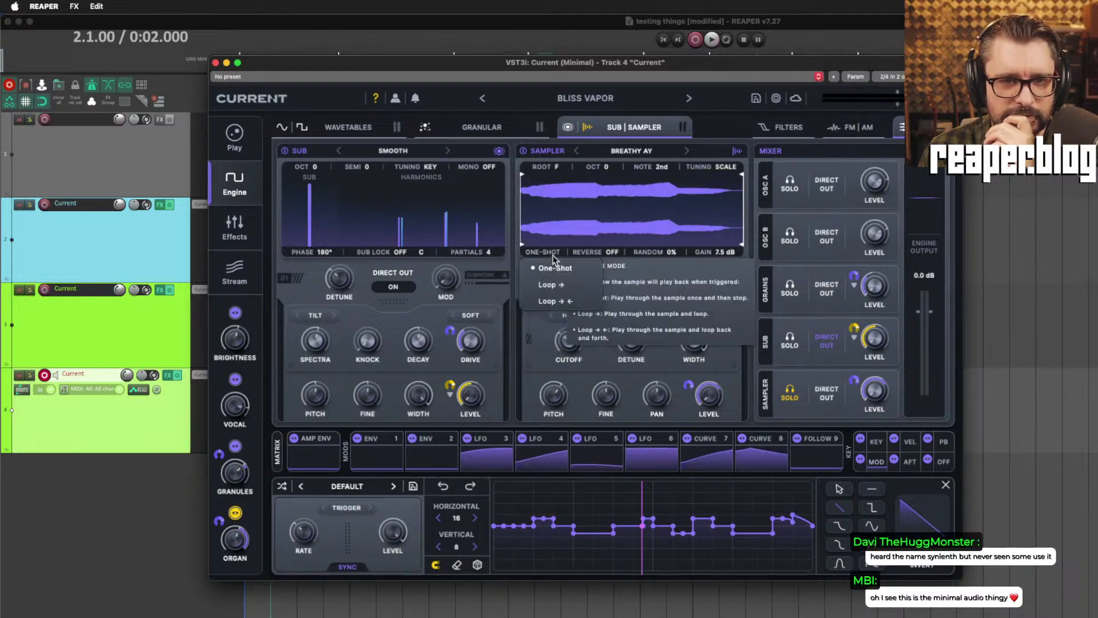
left_click(552, 253)
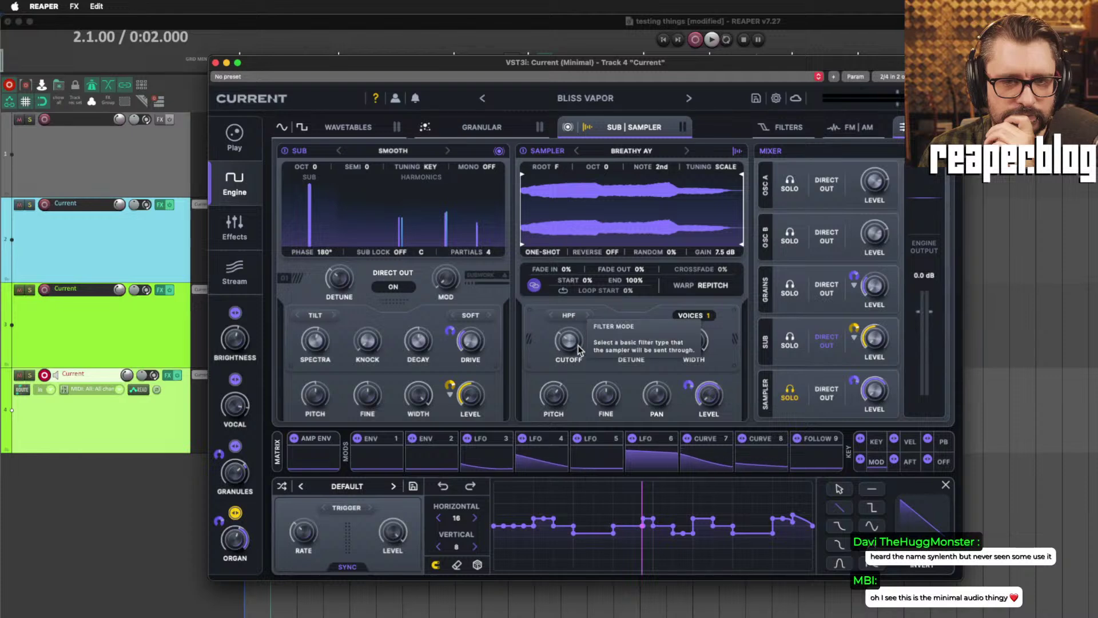
left_click(722, 288)
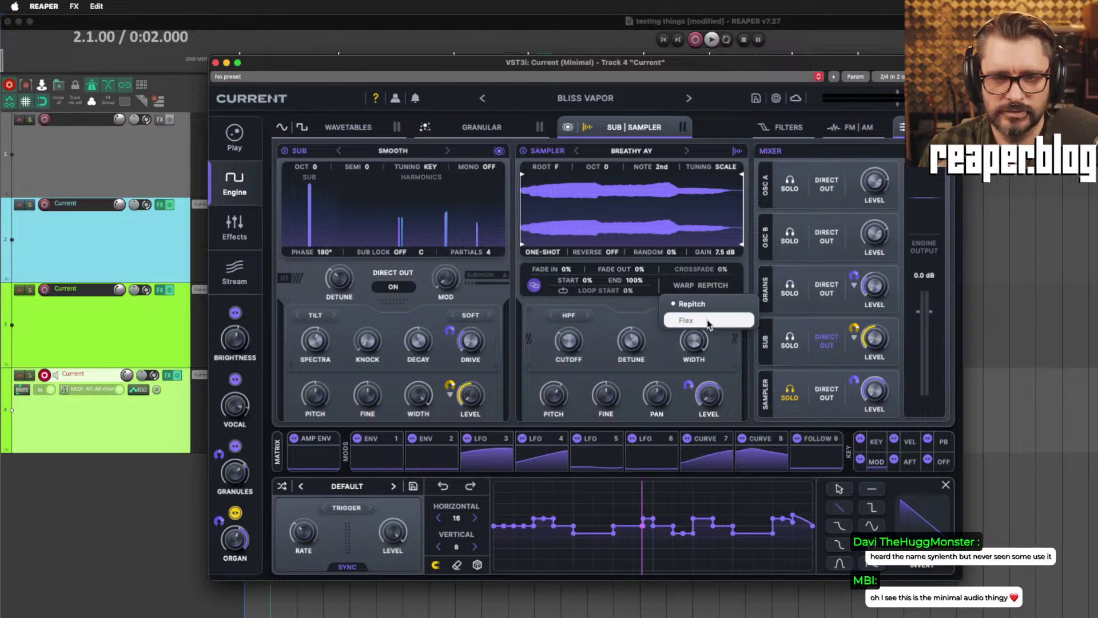
left_click(710, 322)
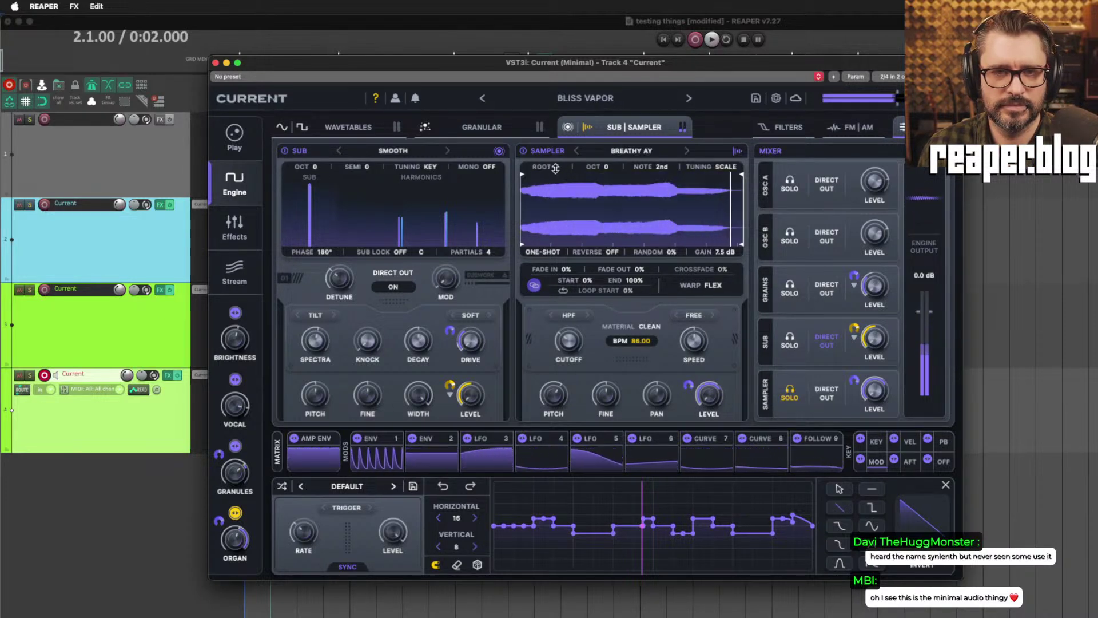
Set the Sampler's root to D, its note to Root and its tuning to Key.
left_click_drag(558, 176, 565, 212)
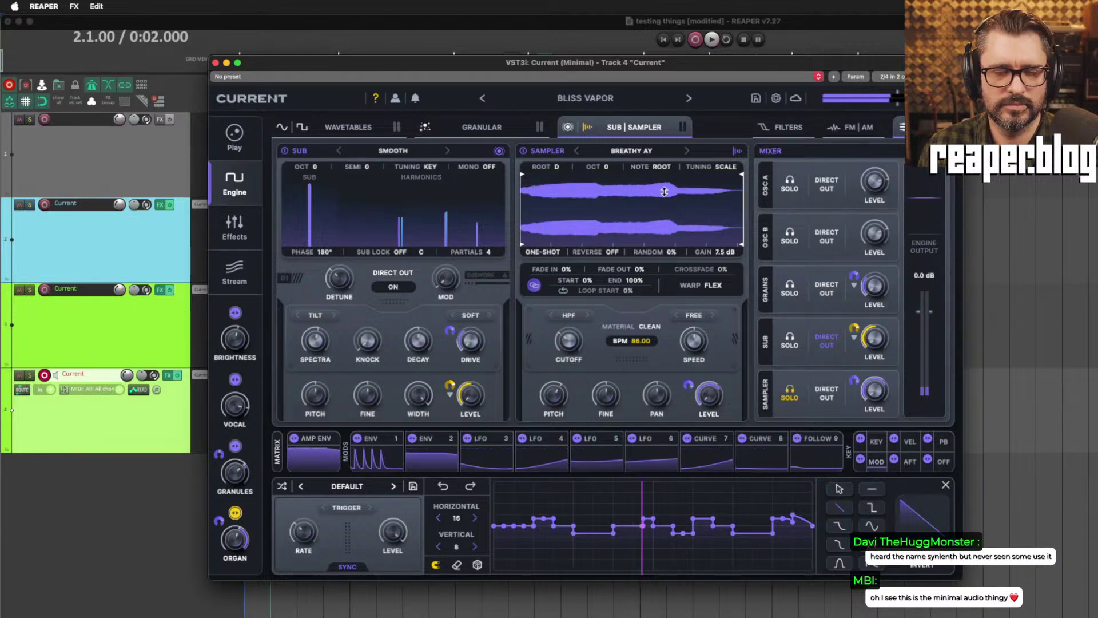
left_click_drag(658, 168, 664, 191)
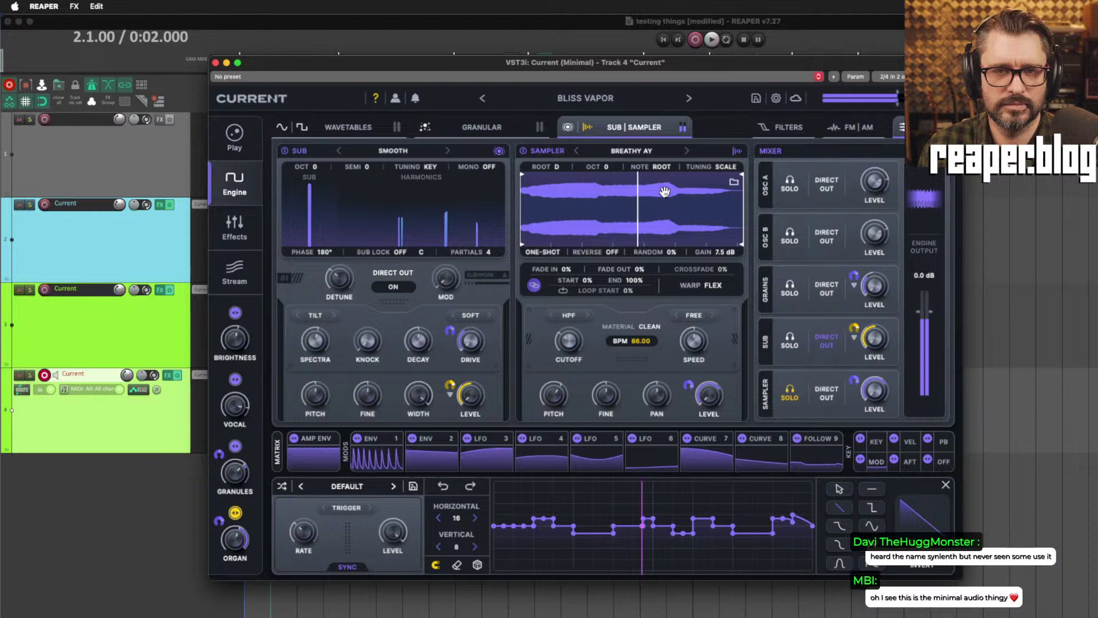
left_click(720, 167)
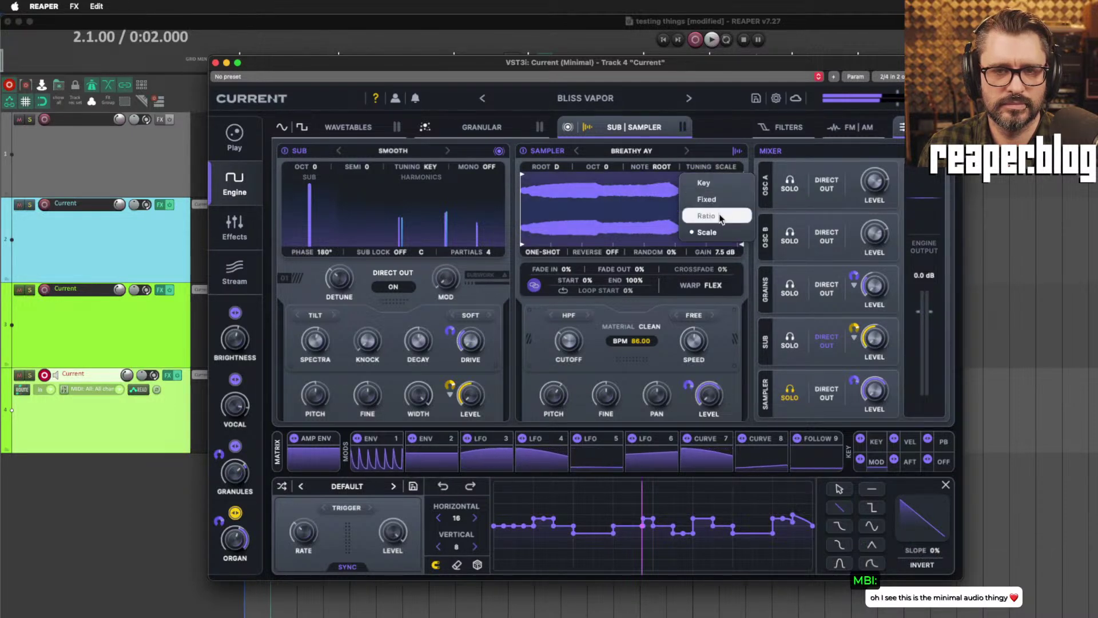
left_click(714, 183)
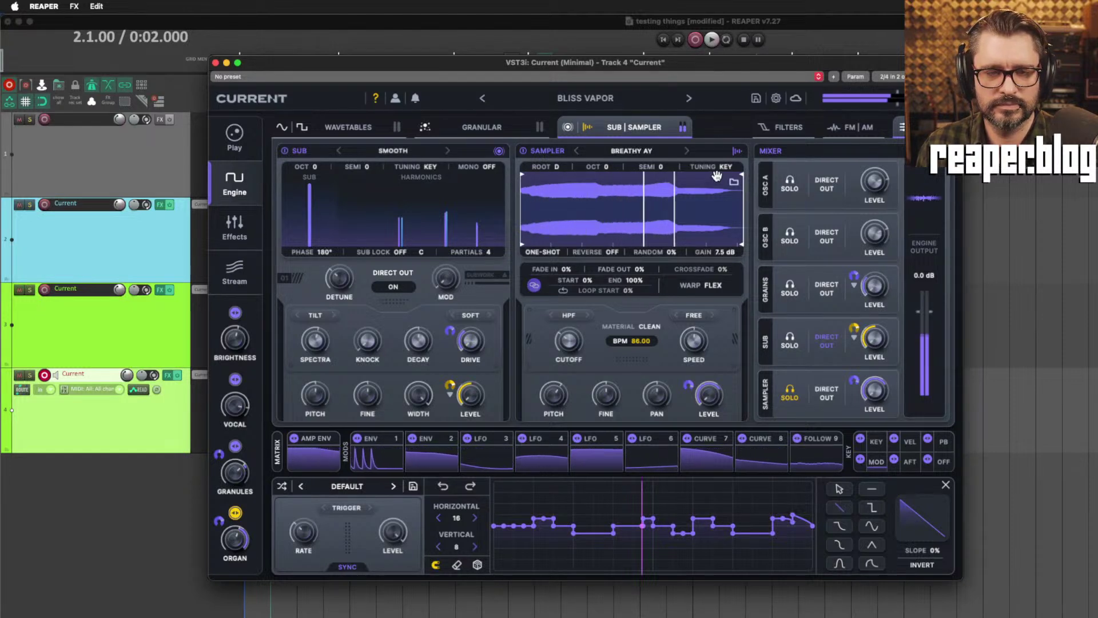
Adjust the Sampler's high-pass filter cutoff to 51.1 Hz.
mouse_move(586, 344)
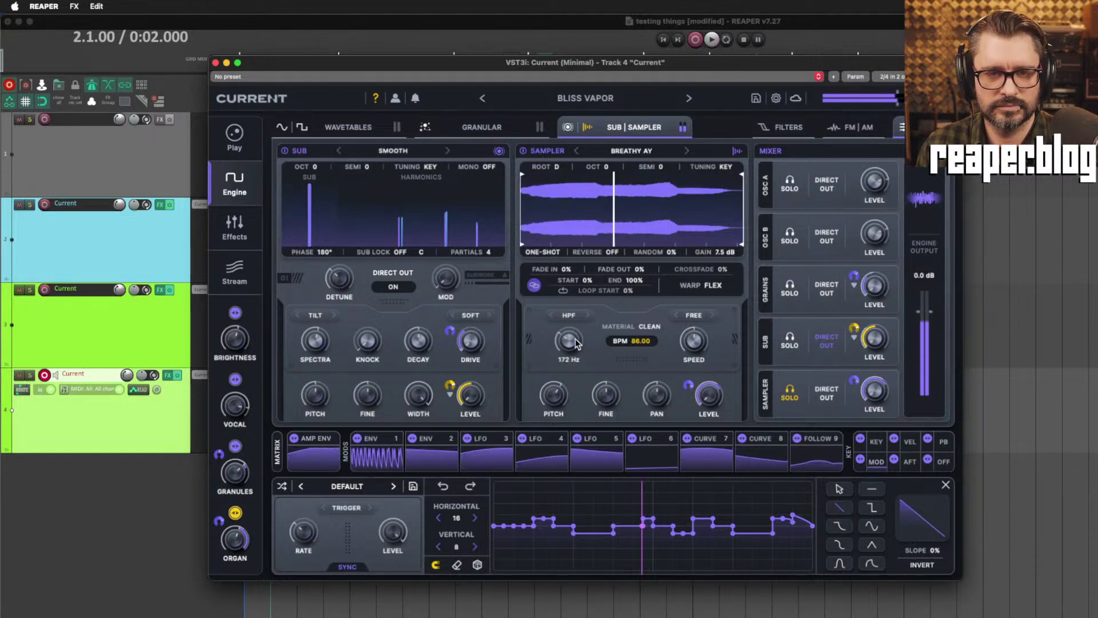
scroll(585, 344, "up", 3)
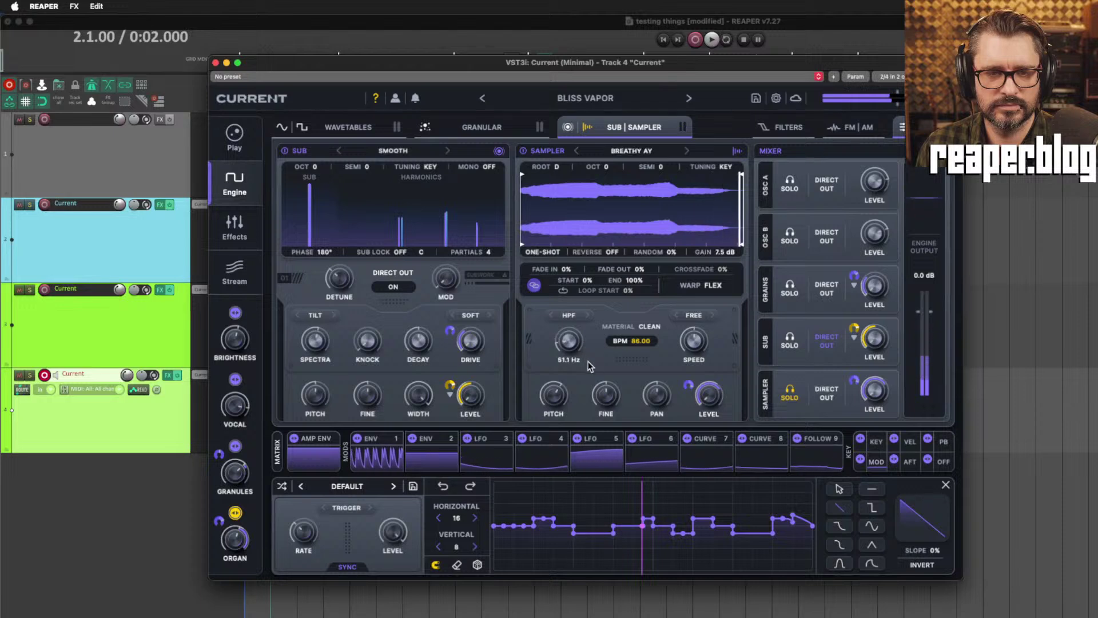
mouse_move(699, 360)
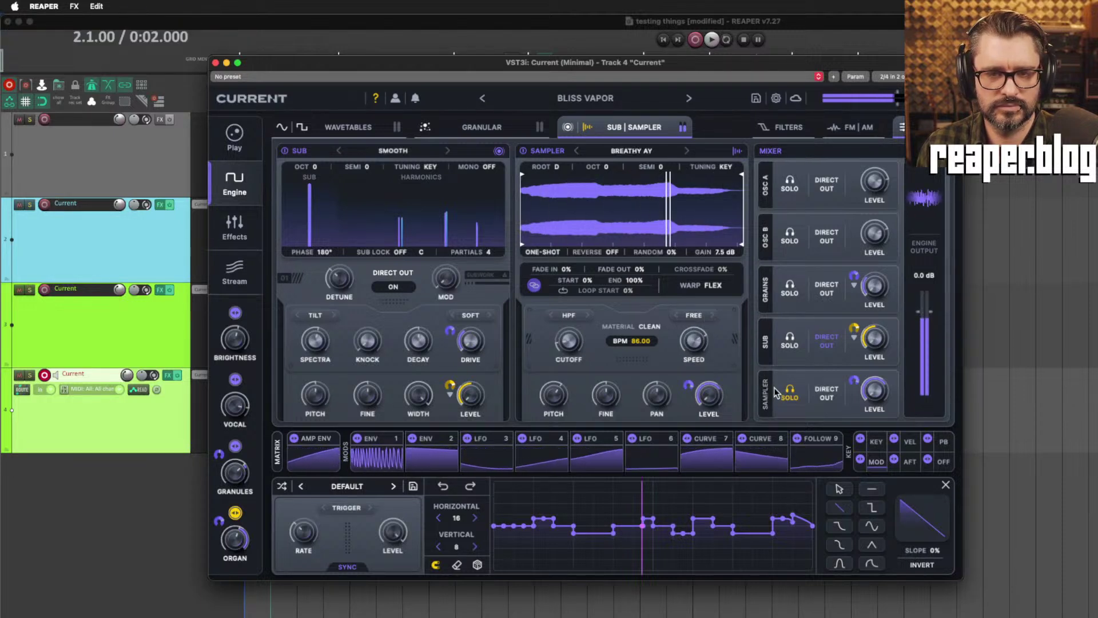
mouse_move(730, 381)
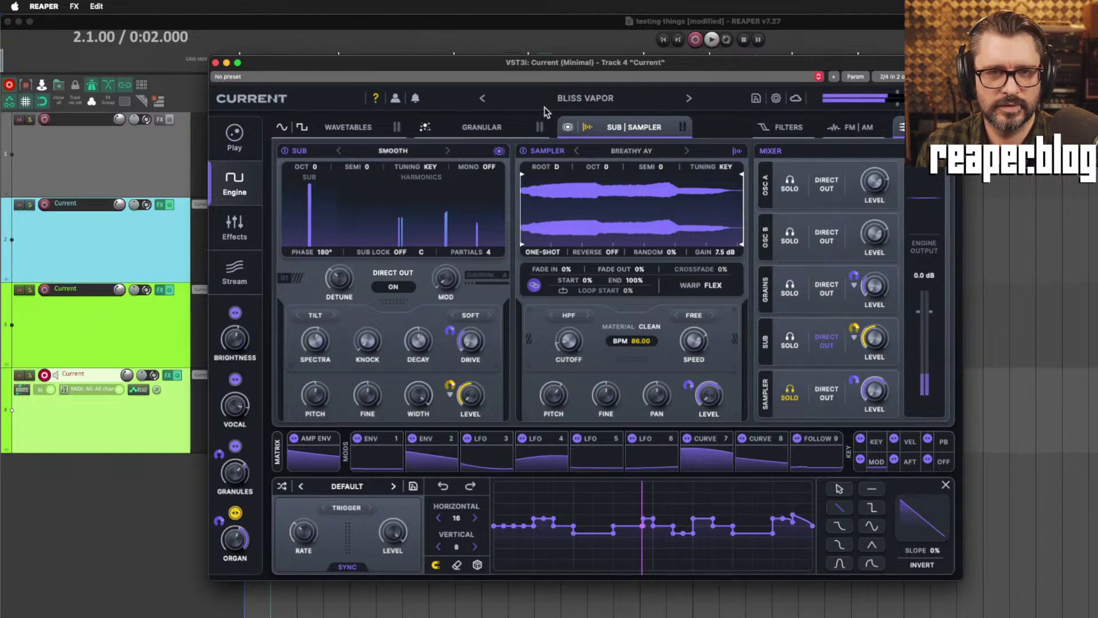
Preview Wild Card, switch the Stream preset filter from Chord to Granular, and preview Ice Princess, Subtle Waver and Dystopia.
left_click(234, 270)
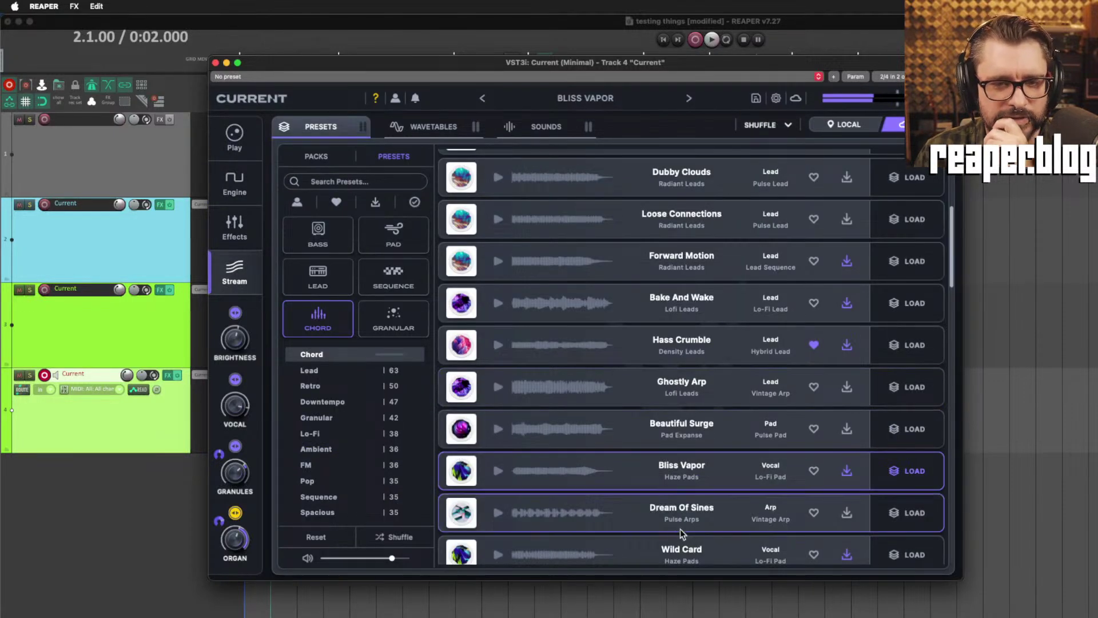
left_click(695, 524)
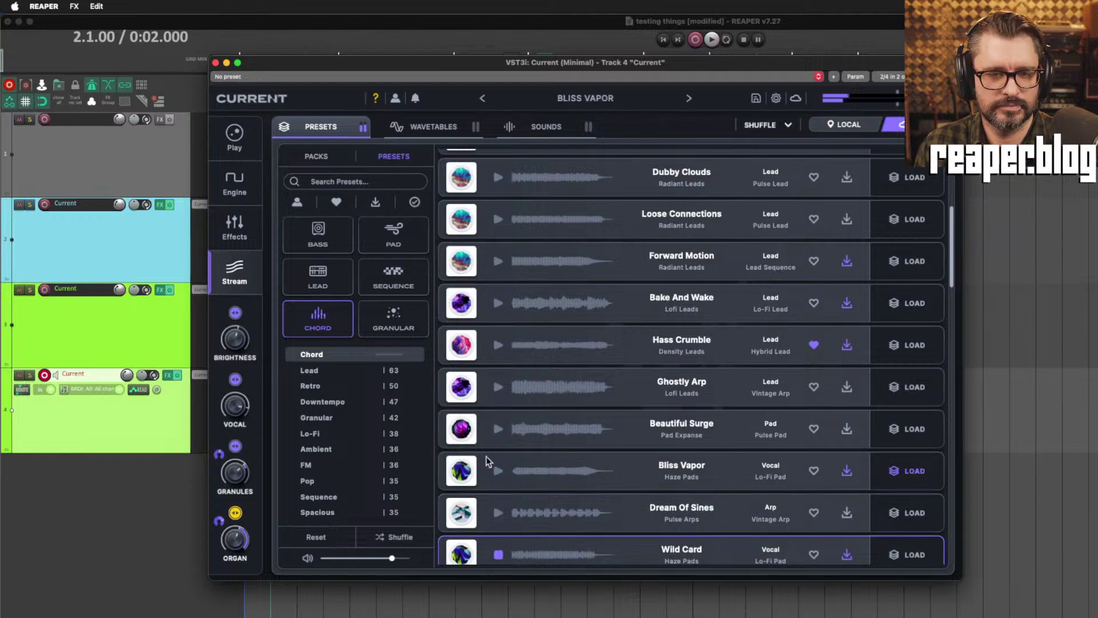
left_click(327, 312)
left_click(404, 323)
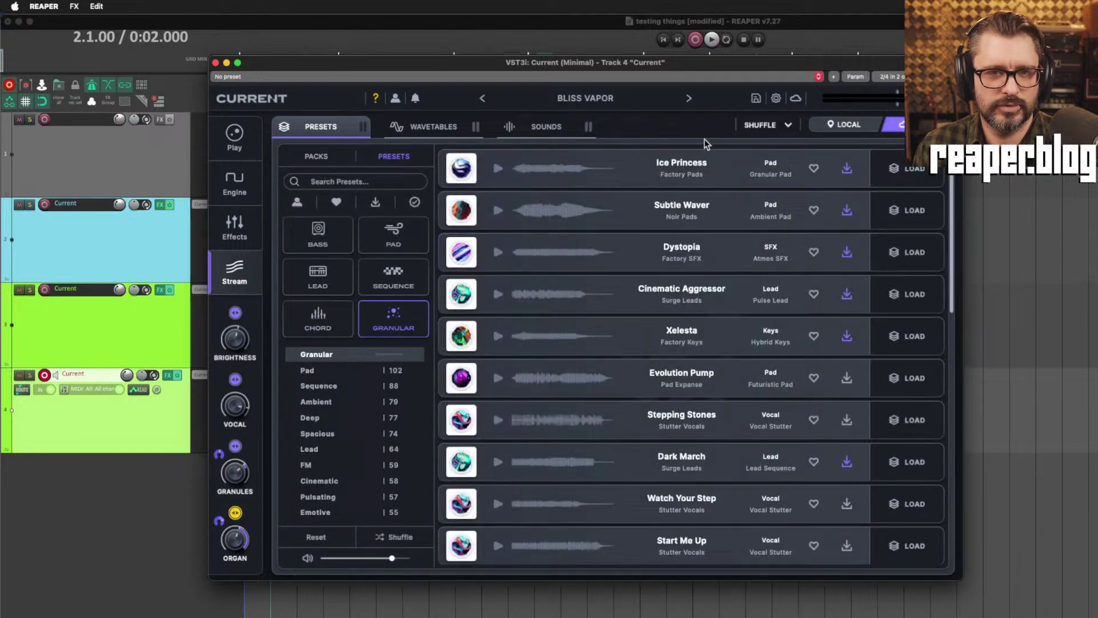
left_click(711, 168)
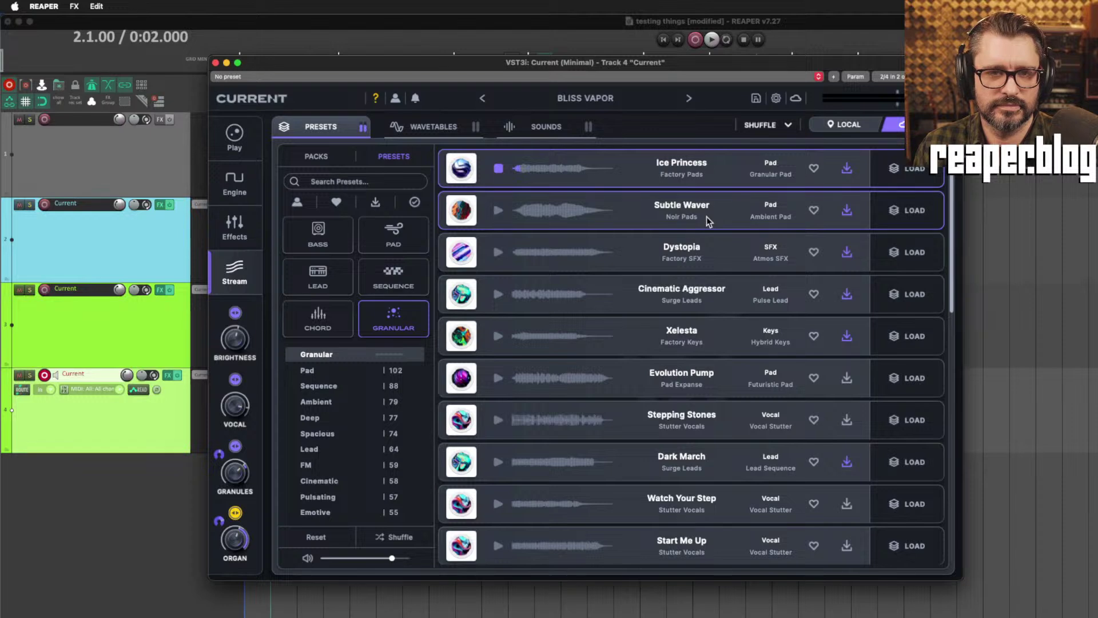
left_click(709, 222)
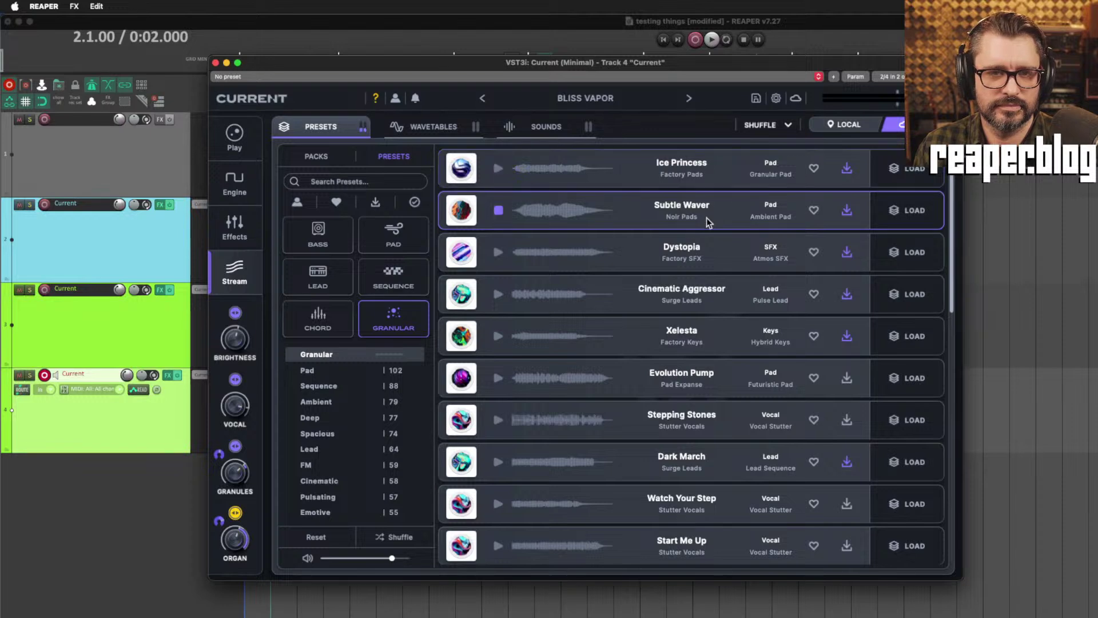
left_click(705, 251)
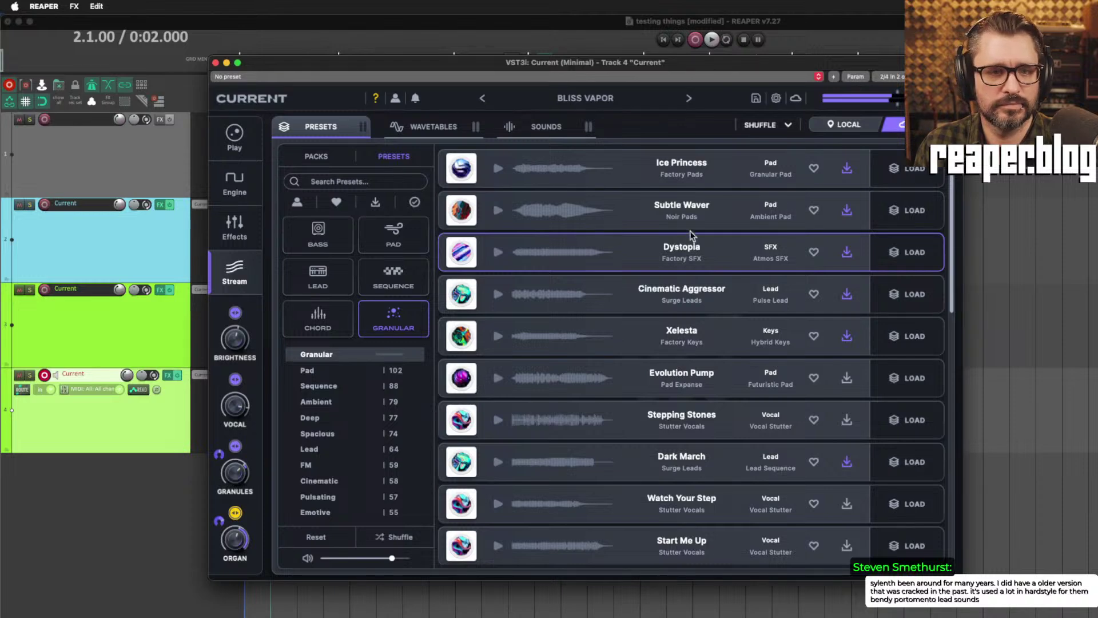
Load the Granular presets Dystopia, Cinematic Aggressor, Xelesta, Evolution Pump and Stepping Stones one after another.
left_click(915, 254)
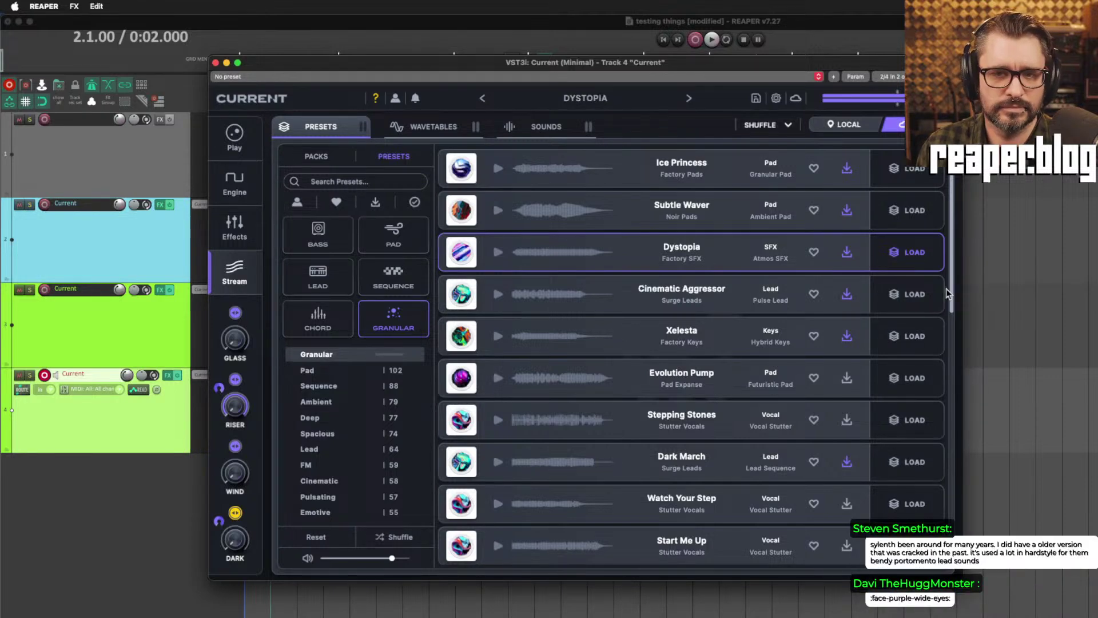
left_click(927, 296)
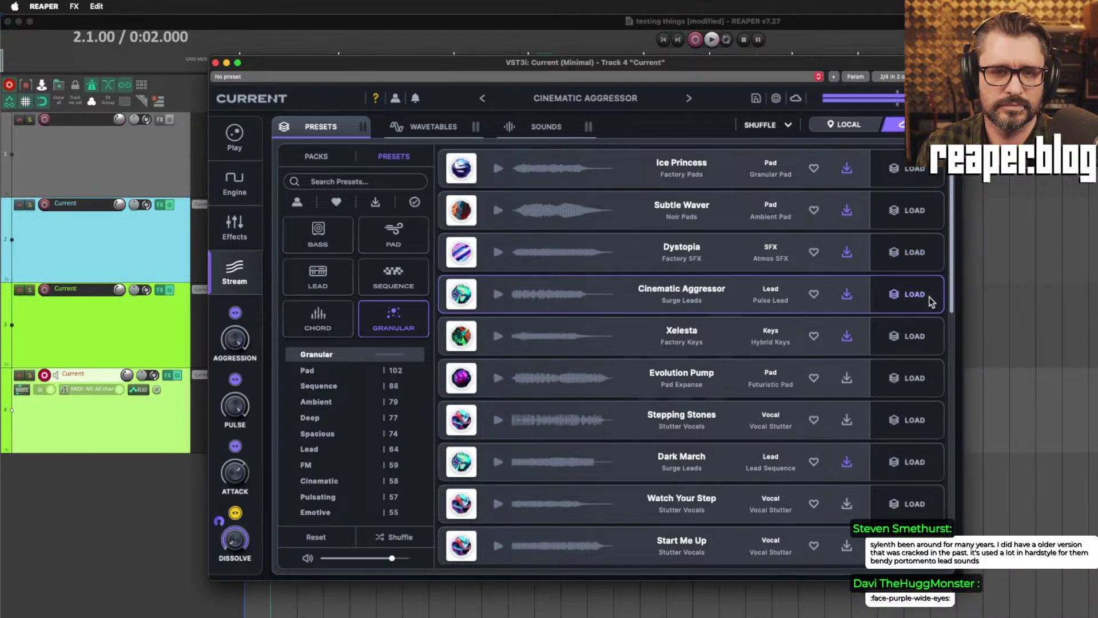
left_click(915, 343)
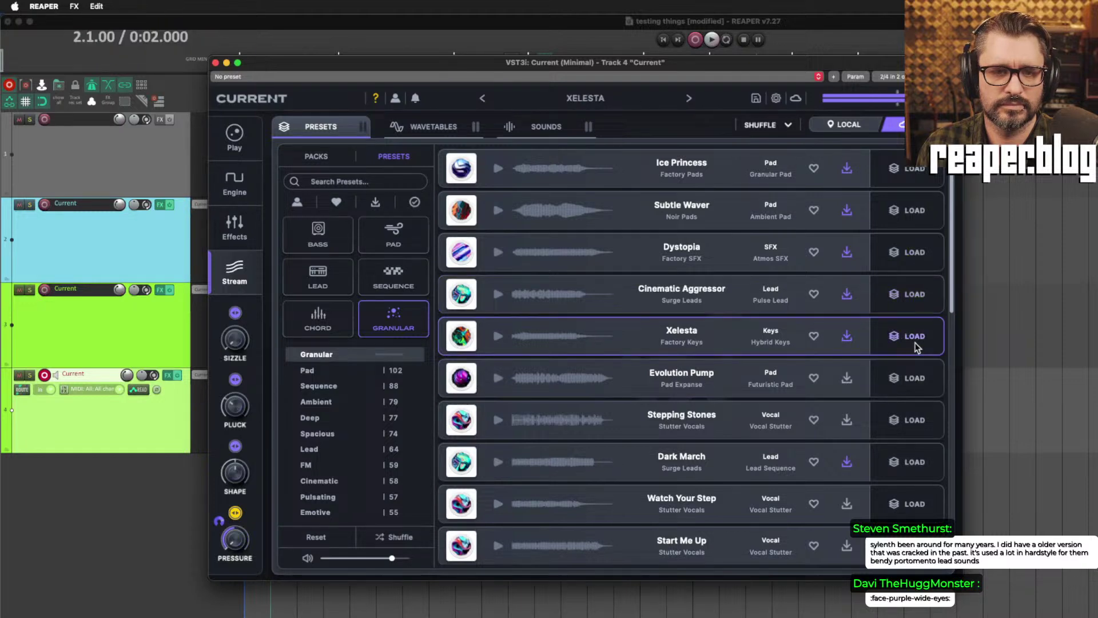
left_click(921, 388)
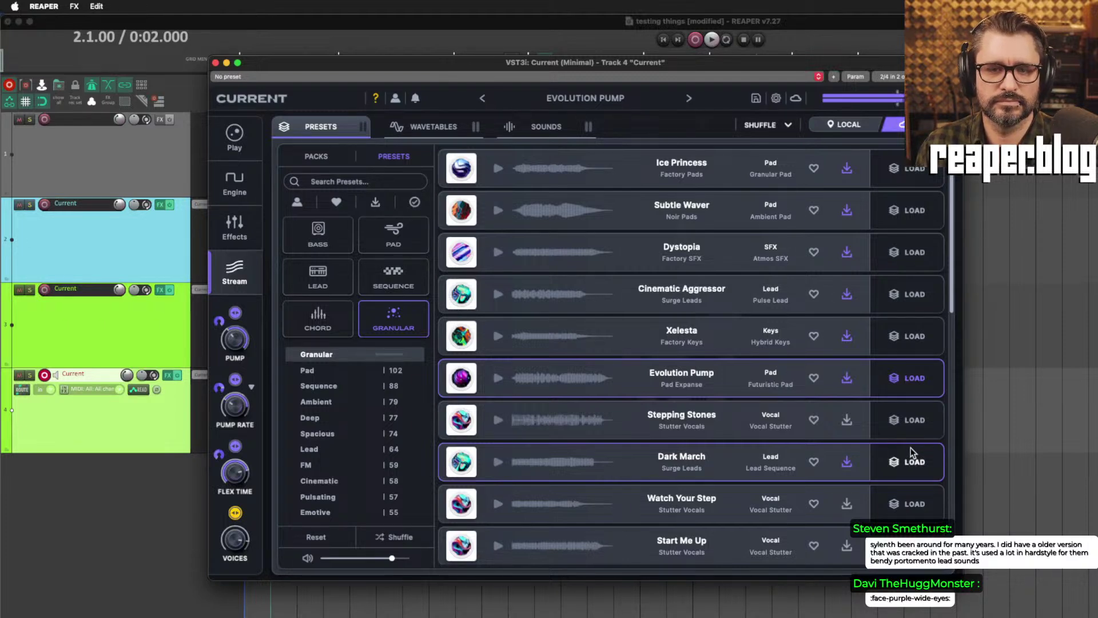
scroll(915, 424, "down", 2)
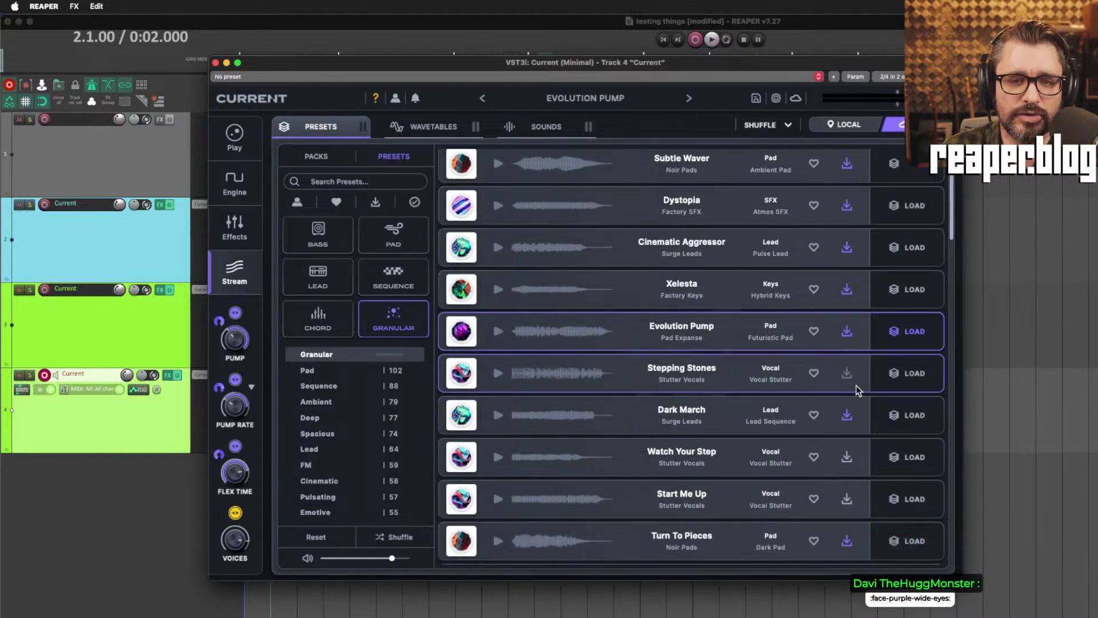
scroll(903, 404, "down", 1)
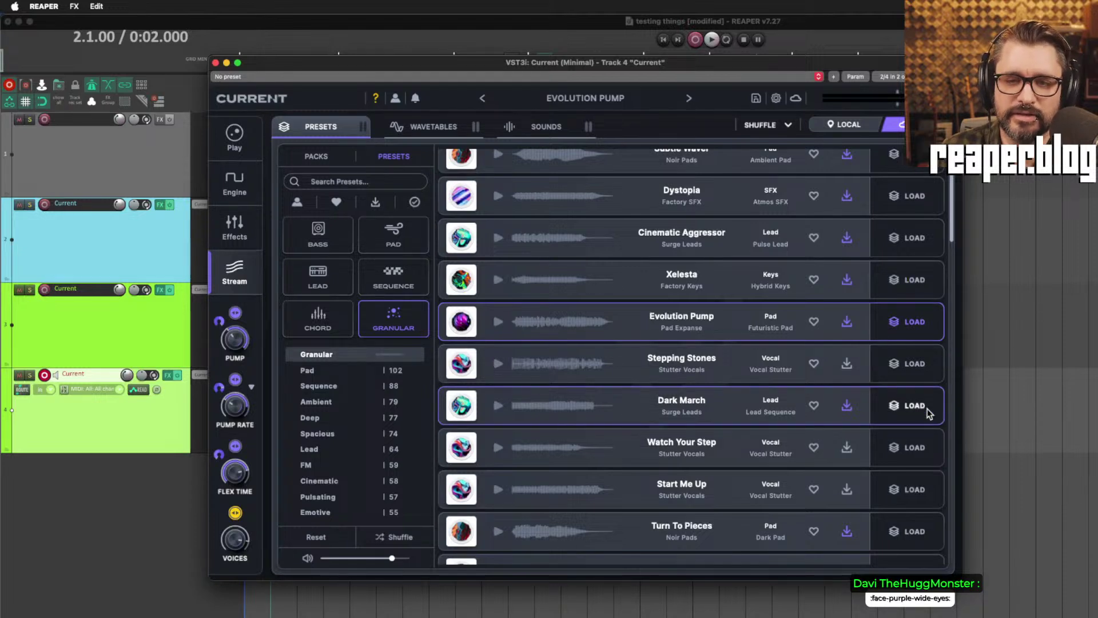
left_click(916, 366)
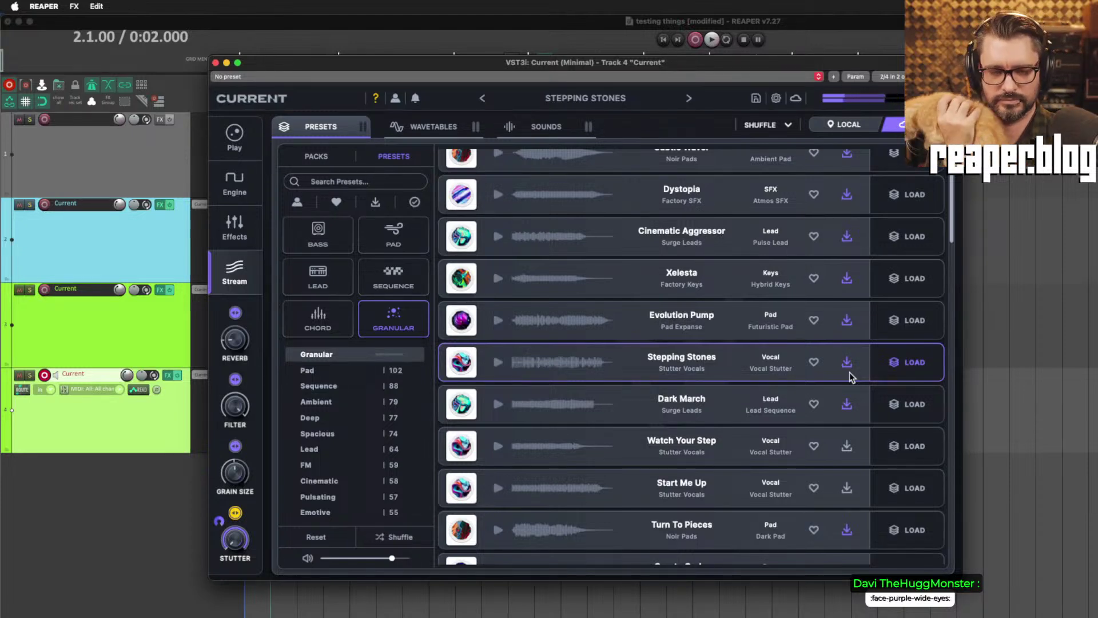
Preview and load the Dark March preset on track 4, and move the instrument window clear of the timeline.
key("Down")
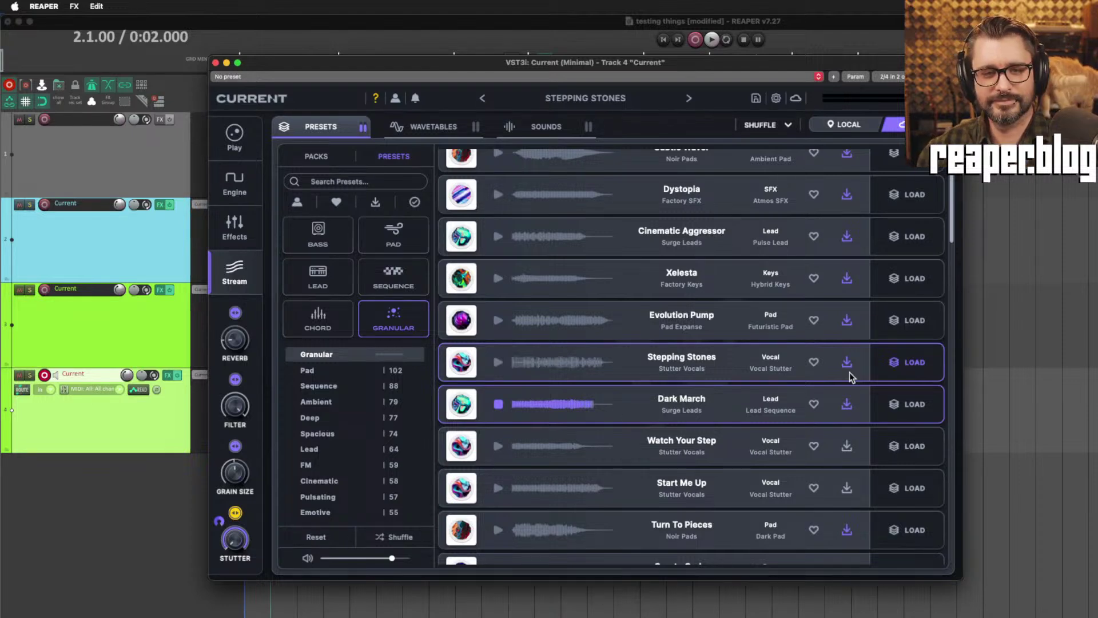
left_click(911, 404)
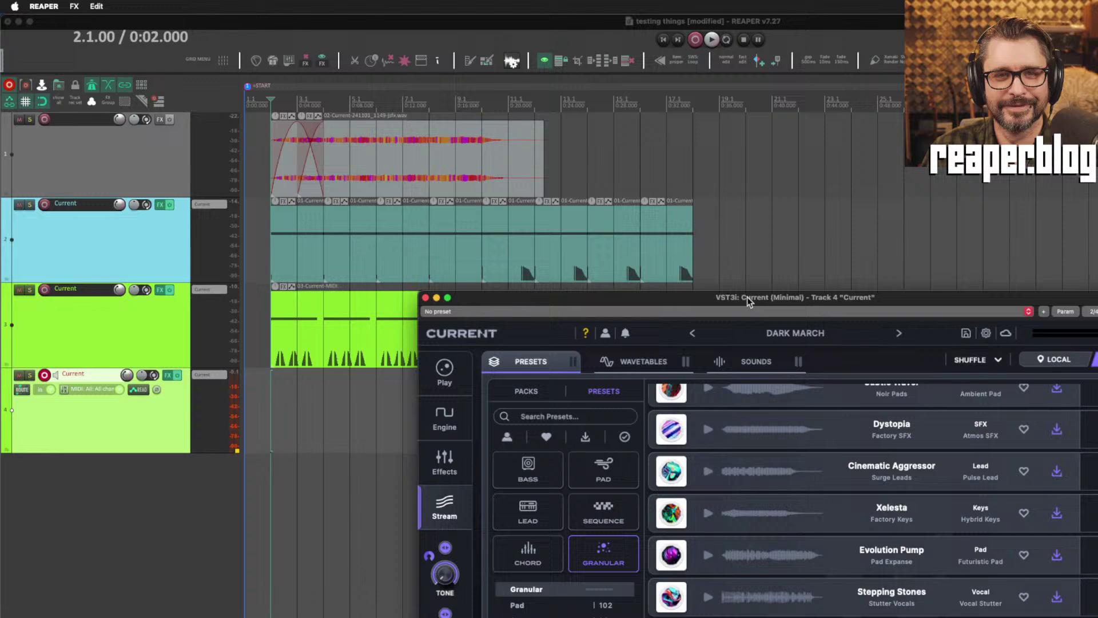
left_click_drag(539, 61, 758, 313)
Record a short MIDI take on track 4 from measure 2 and select the recorded item.
left_click(495, 116)
left_click(272, 106)
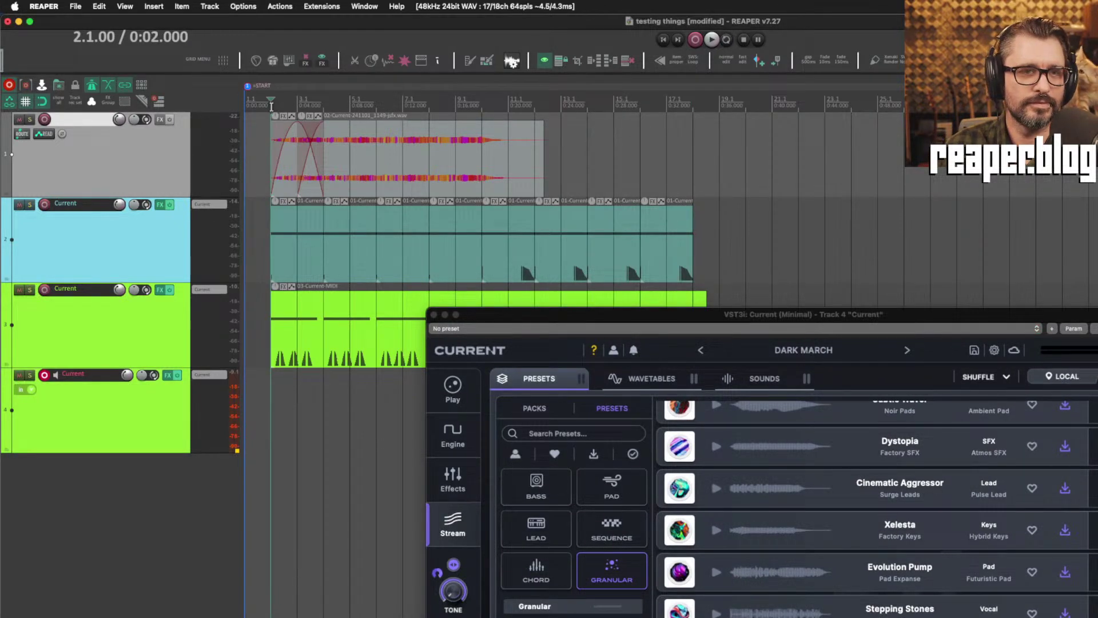
key("super+r")
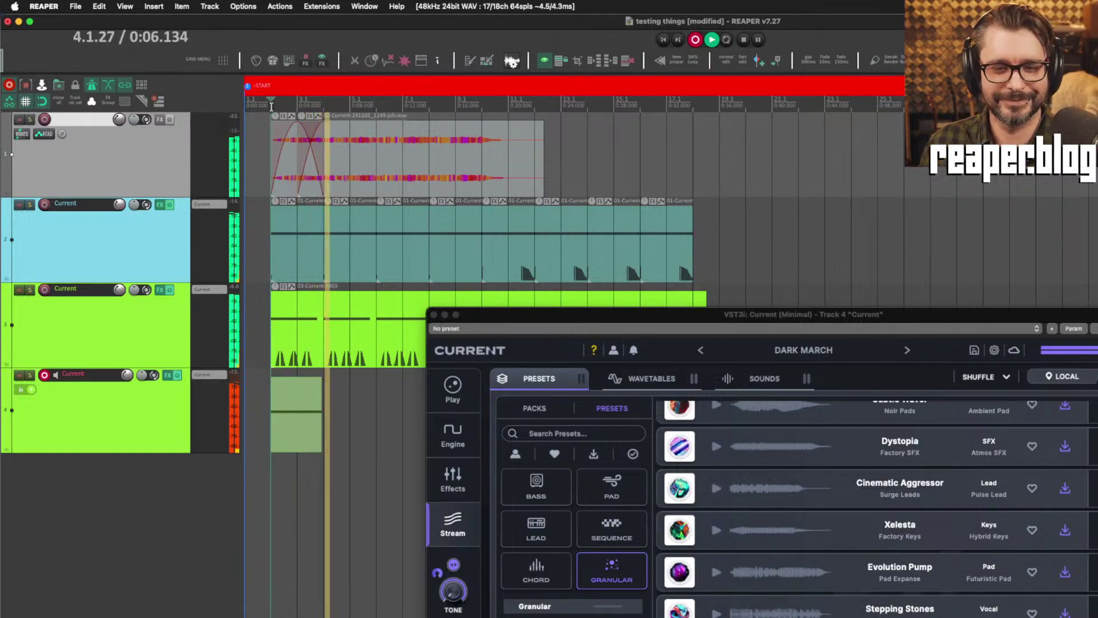
key("space")
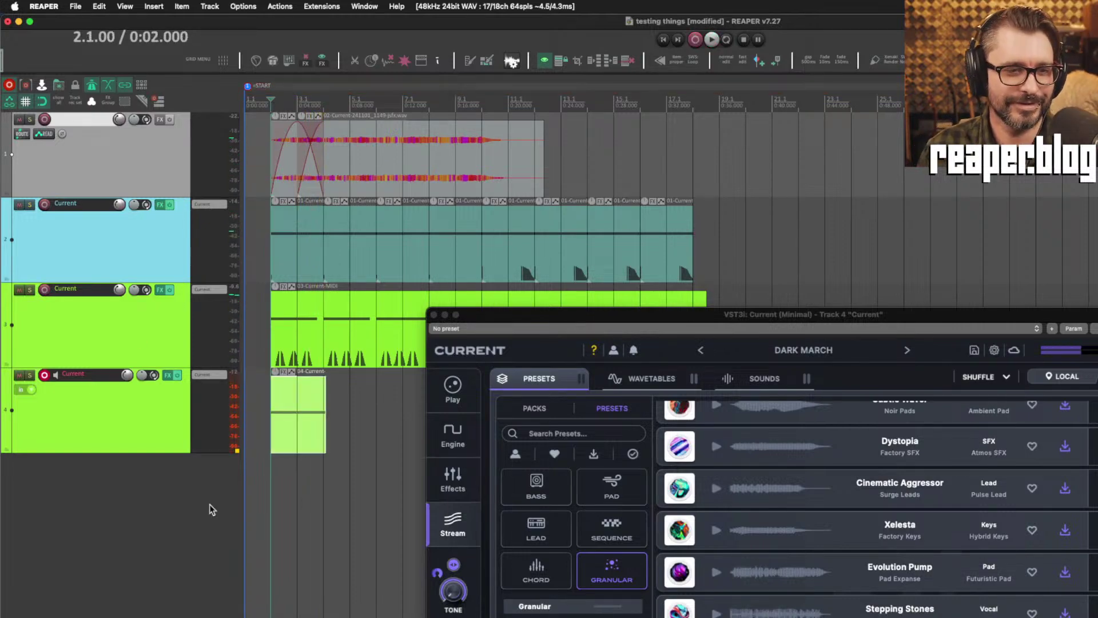
left_click(291, 431)
Audition the granular presets Watch Your Step, Start Me Up and Turn To Pieces on track 4 by loading each one.
left_click_drag(866, 315, 618, 67)
left_click(884, 450)
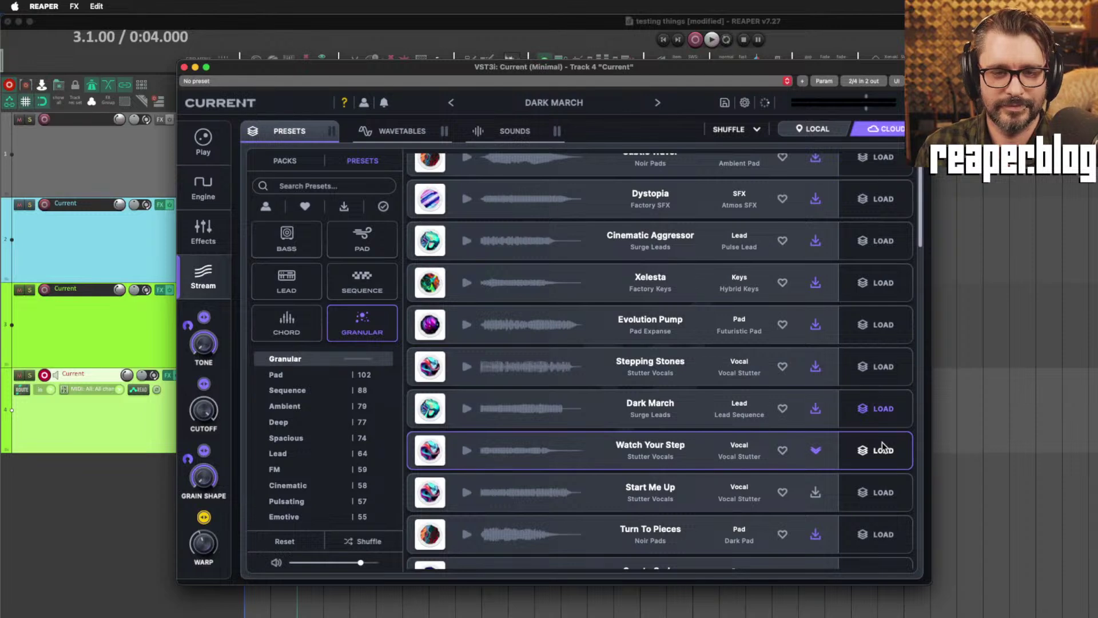
left_click(881, 488)
scroll(878, 478, "down", 2)
left_click(876, 487)
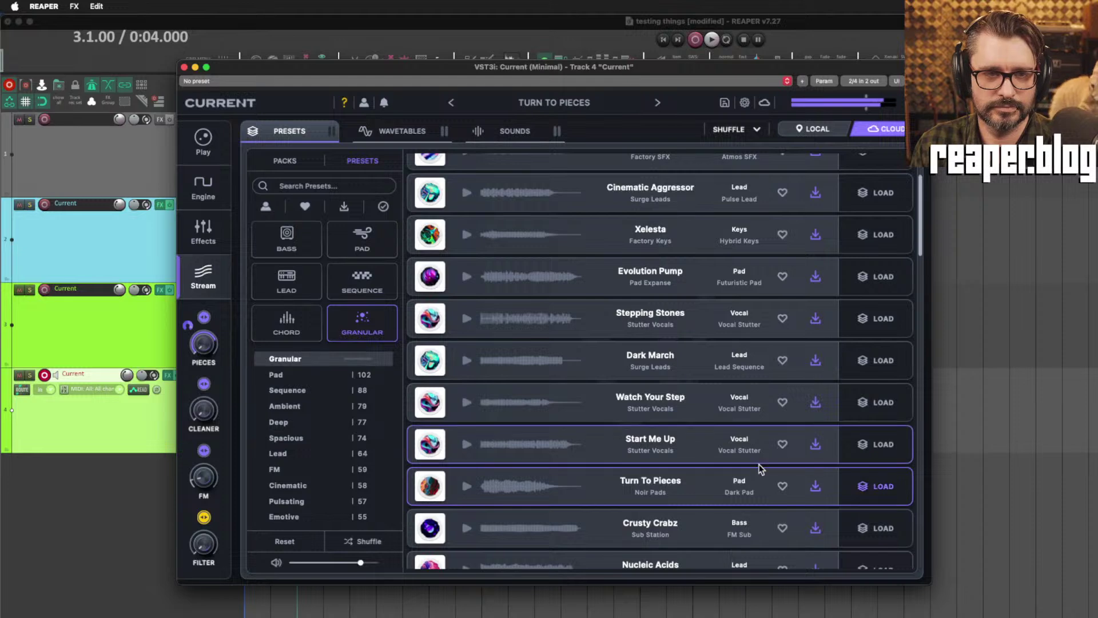
Filter the cloud presets to Sequence only and load them one by one from Minor Mojo down to Nocturnal Stutters on track 4.
left_click(362, 281)
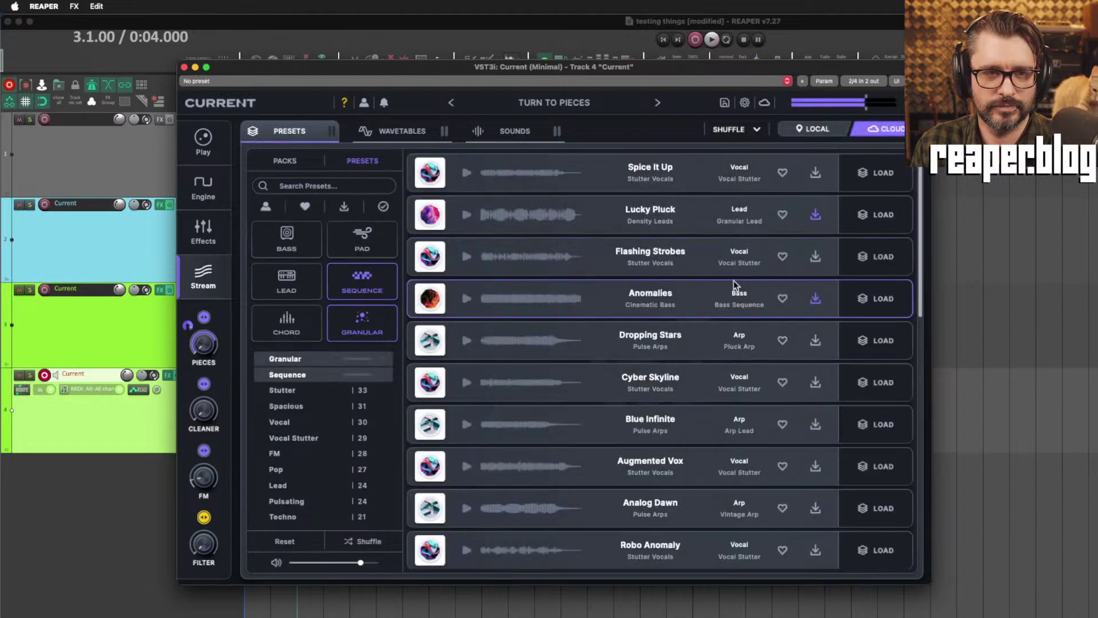
left_click(362, 323)
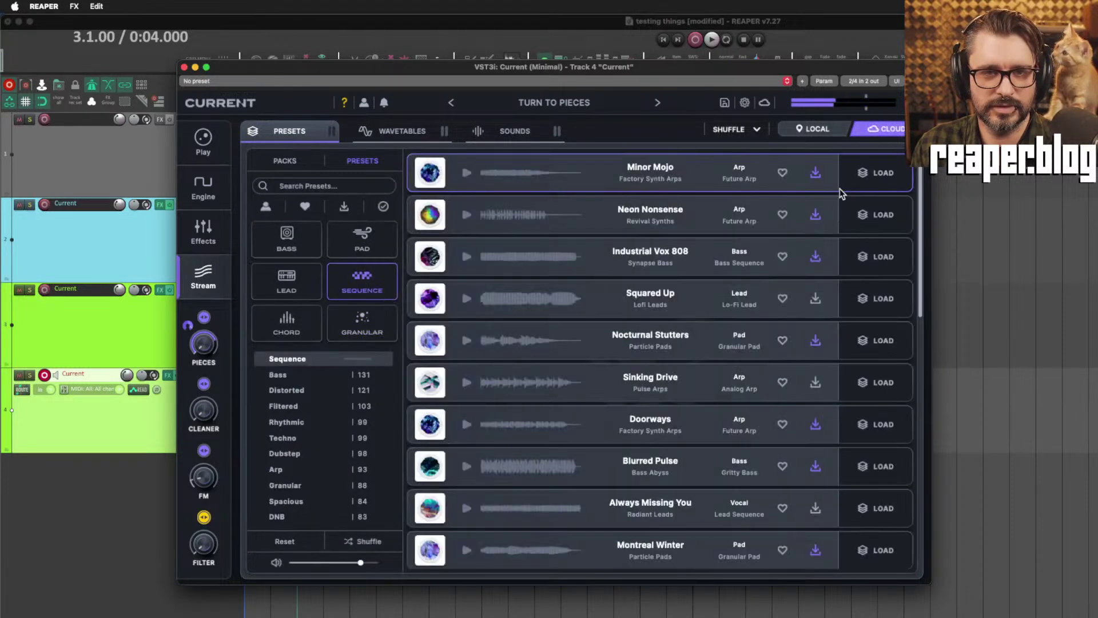
left_click(863, 183)
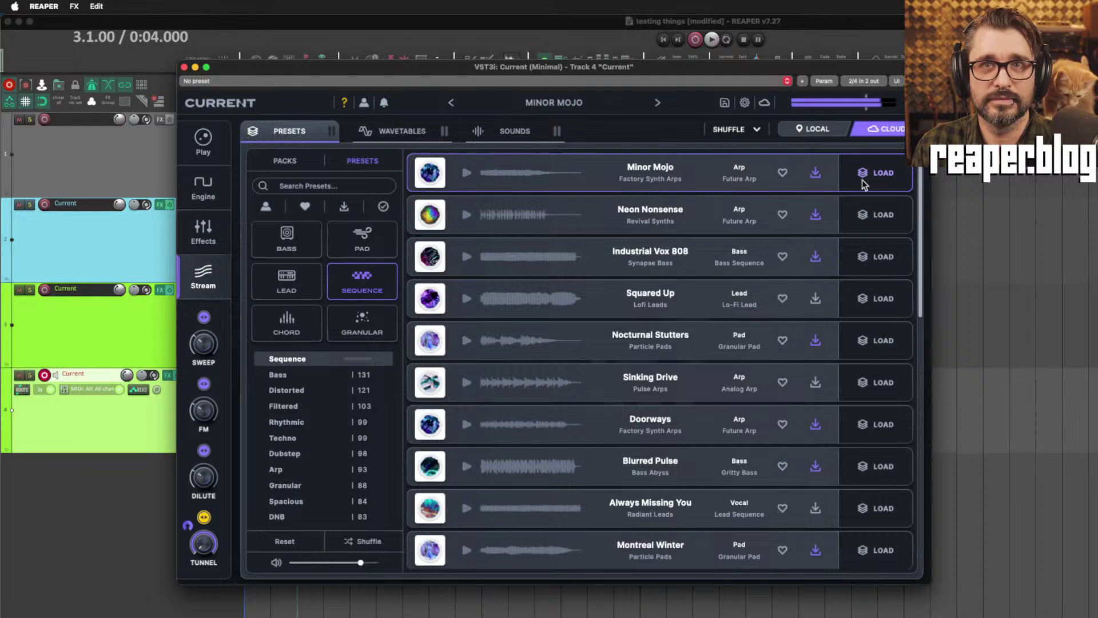
left_click(880, 213)
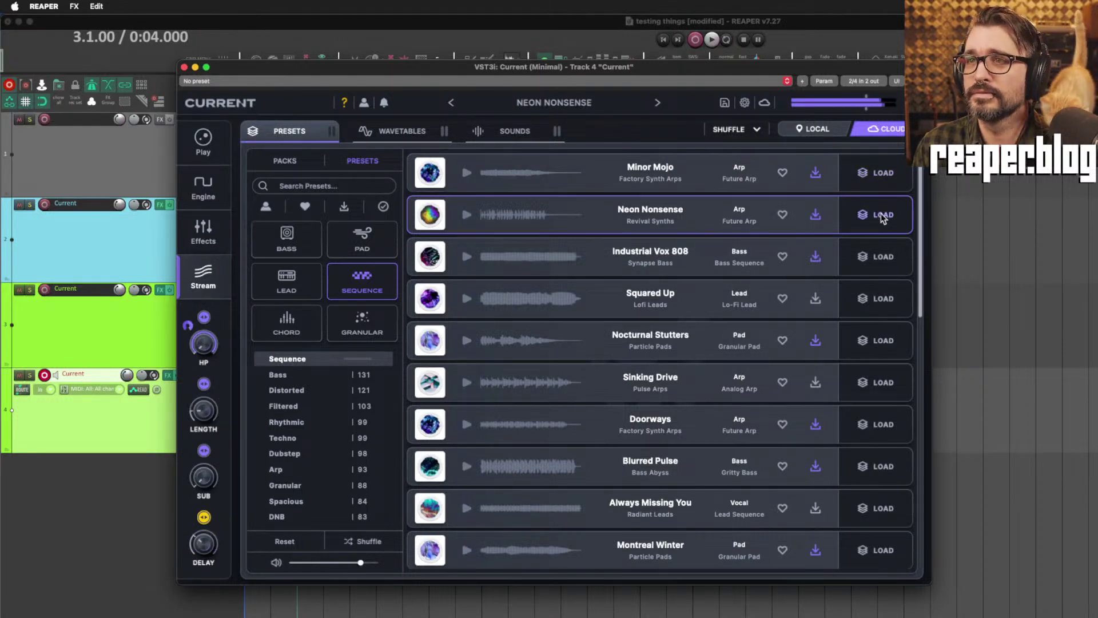
left_click(869, 253)
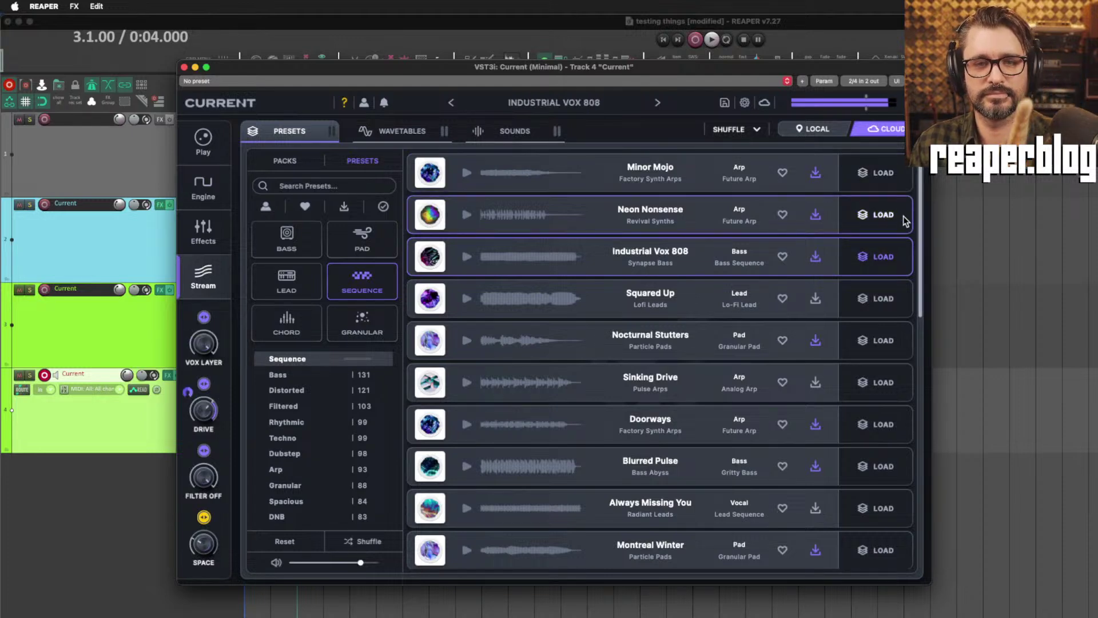
left_click(887, 298)
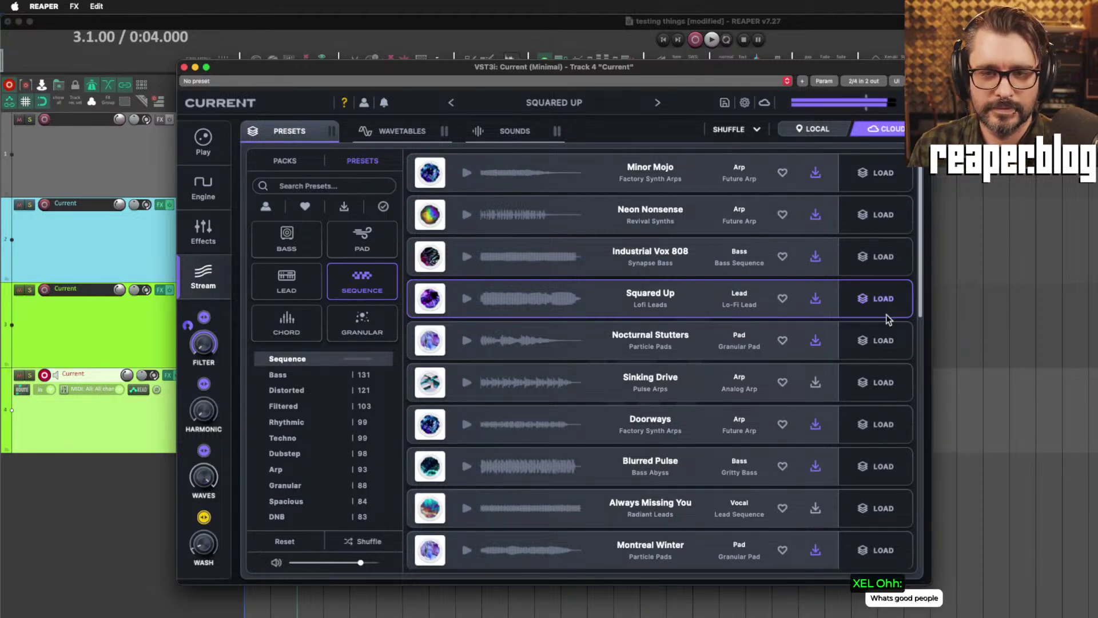
left_click(881, 340)
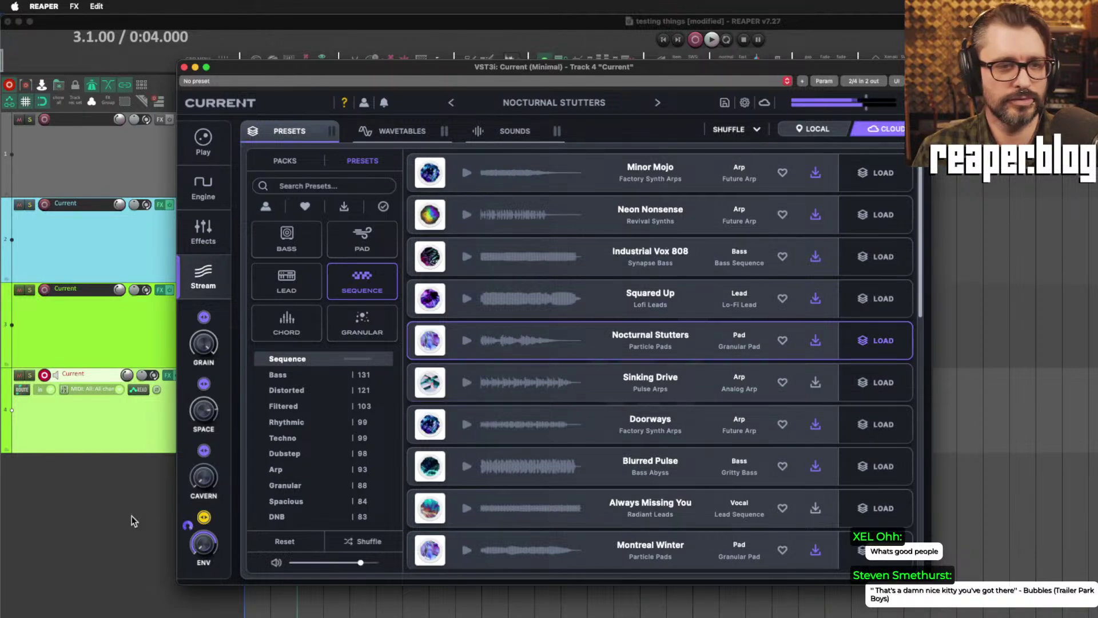
Uncover the timeline, place the edit cursor at measure 2, and play the project through to rehearse before stopping it.
left_click(153, 503)
left_click_drag(372, 67, 429, 293)
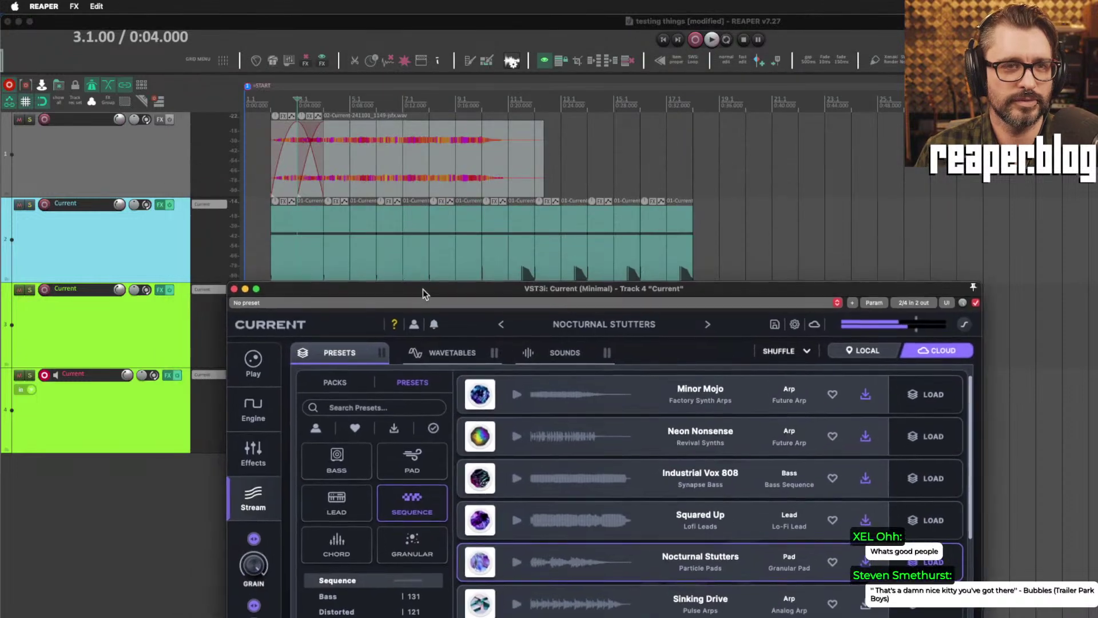
left_click(273, 103)
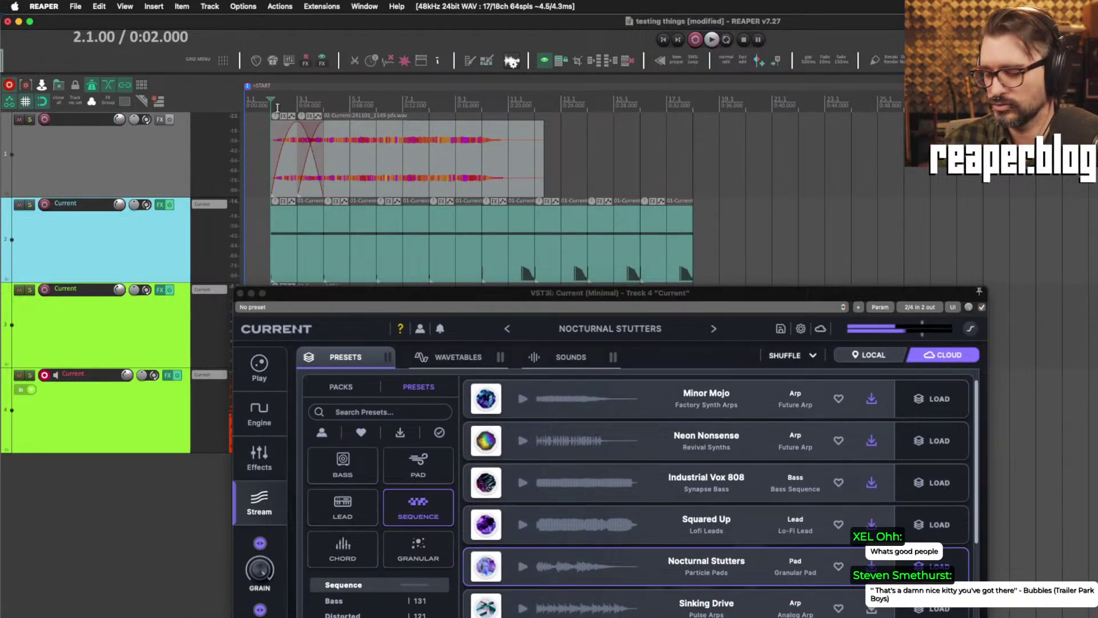
key("space")
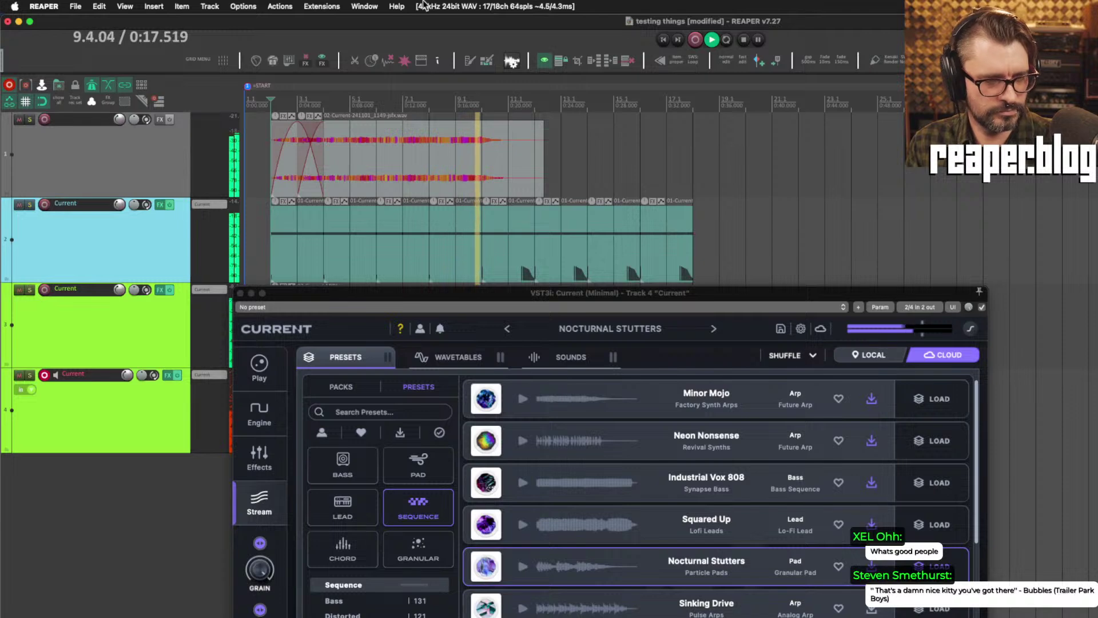
key("super+space")
key("Escape")
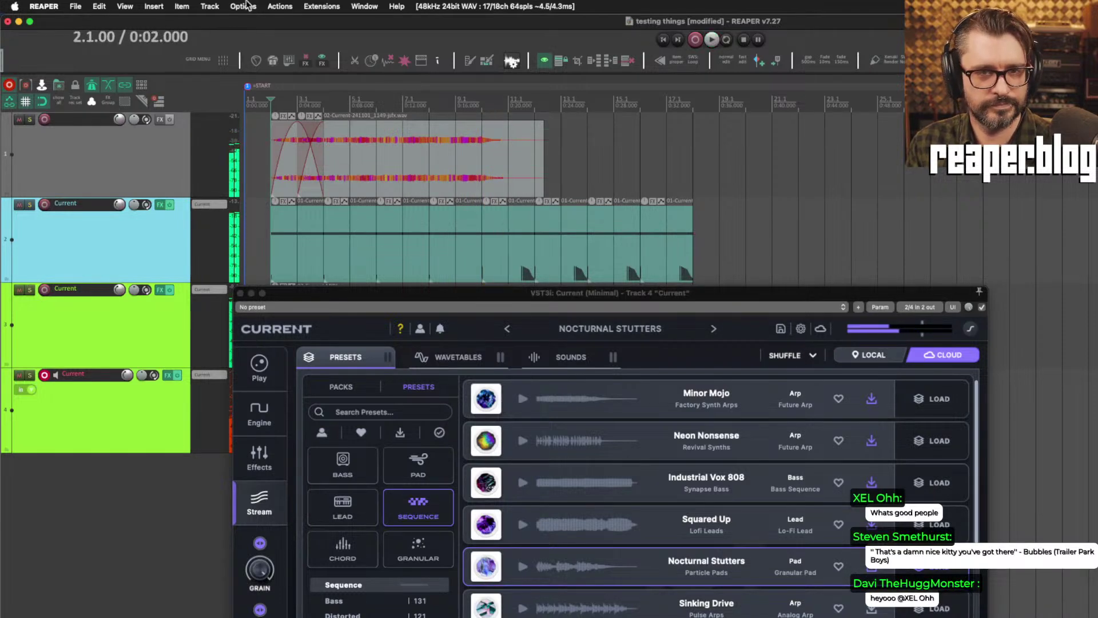
Record a MIDI take on track 4 from measure 2 with the Nocturnal Stutters preset and disarm the track.
key("super+r")
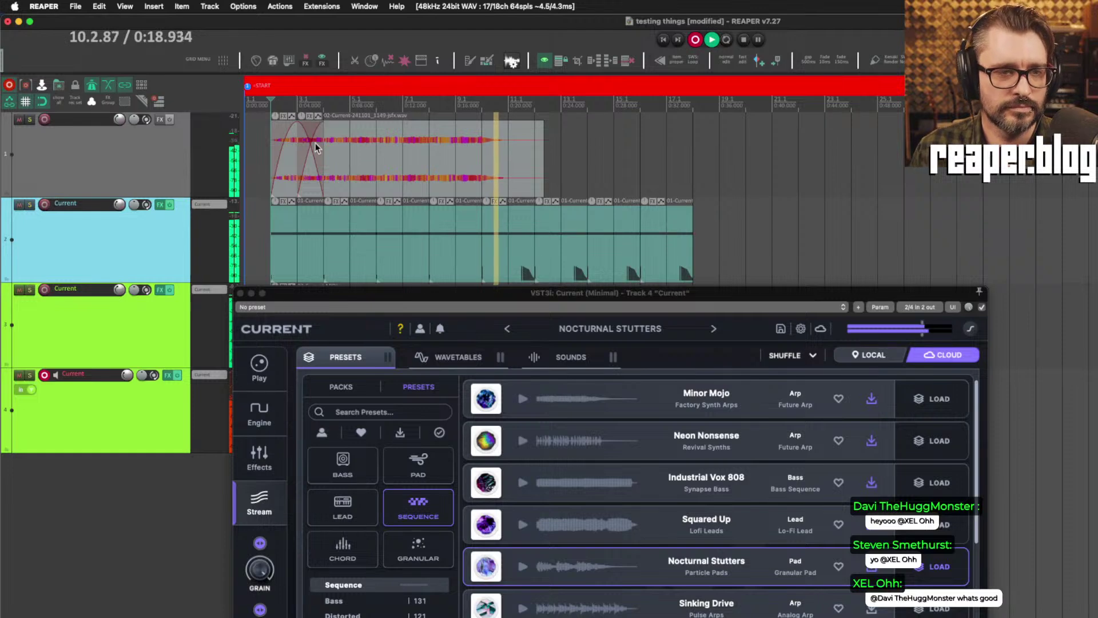
left_click_drag(588, 295, 958, 281)
key("space")
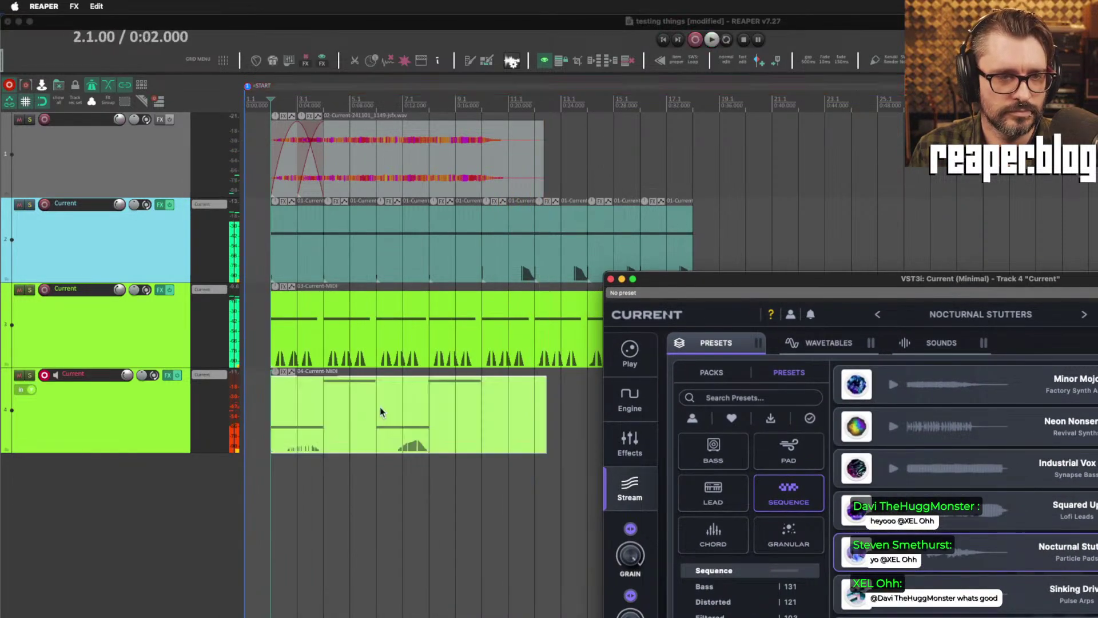
left_click(46, 376)
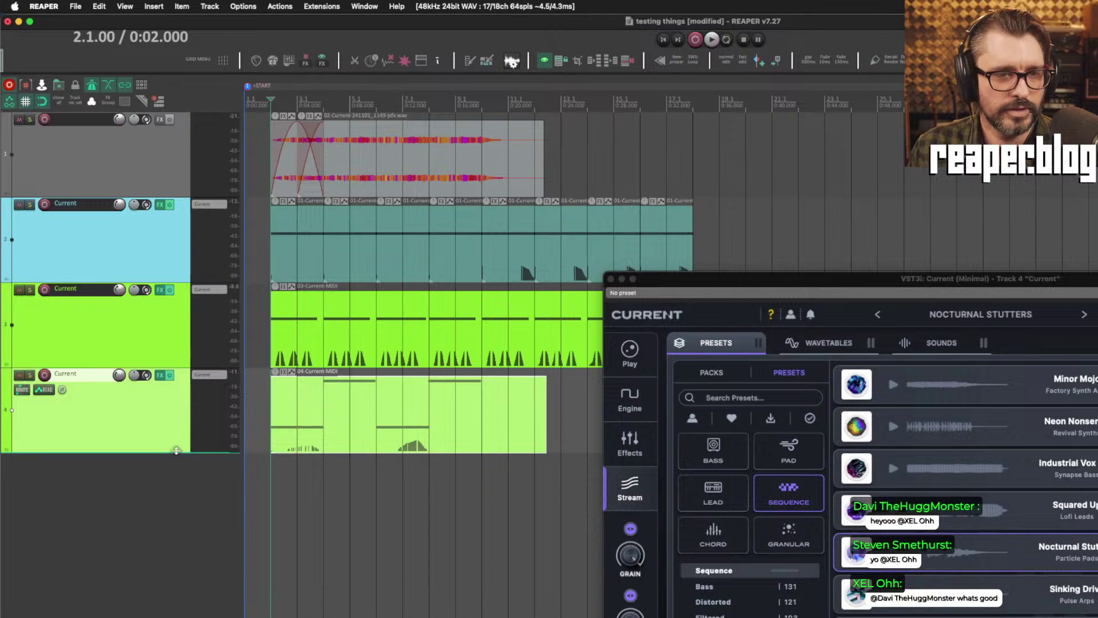
scroll(307, 433, "down", 4)
scroll(307, 433, "up", 2)
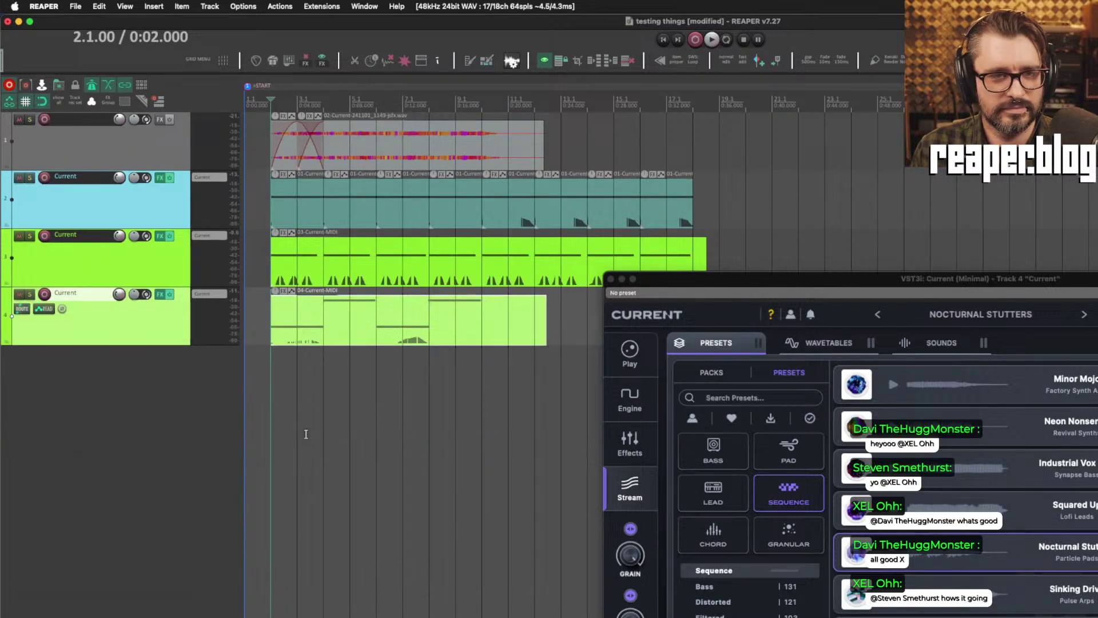
left_click(723, 287)
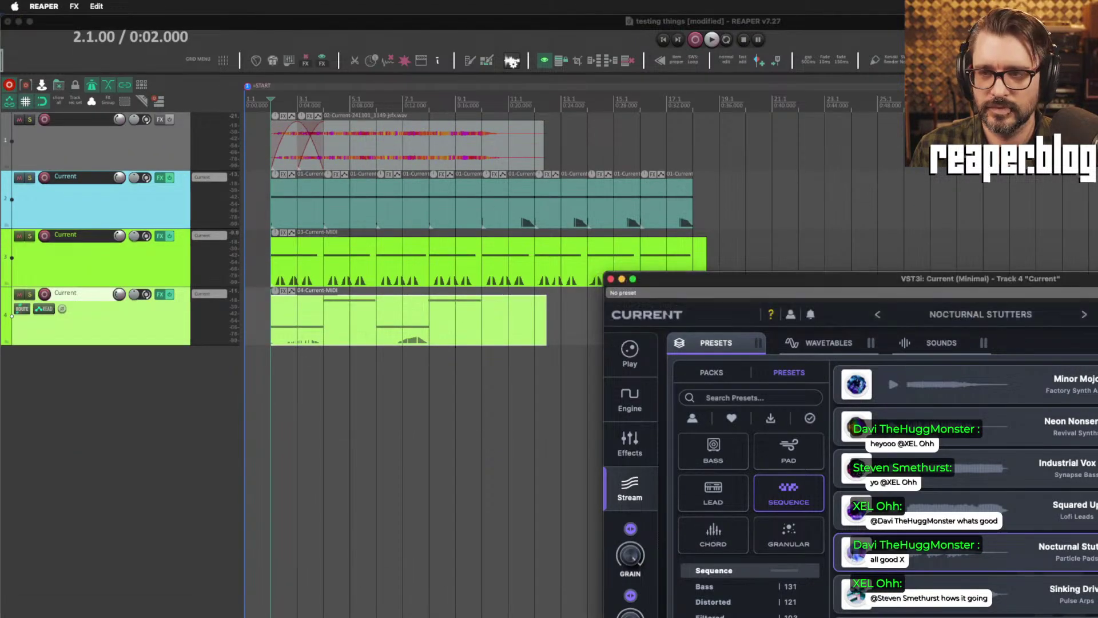
left_click_drag(723, 281, 511, 122)
left_click(91, 352)
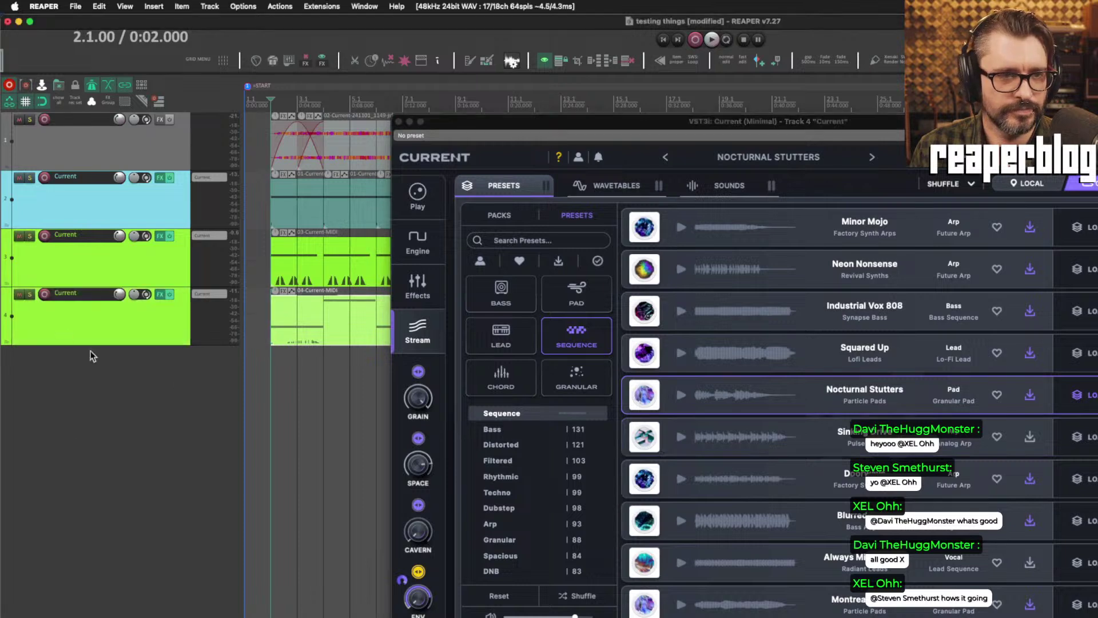
left_click(118, 337)
key("e")
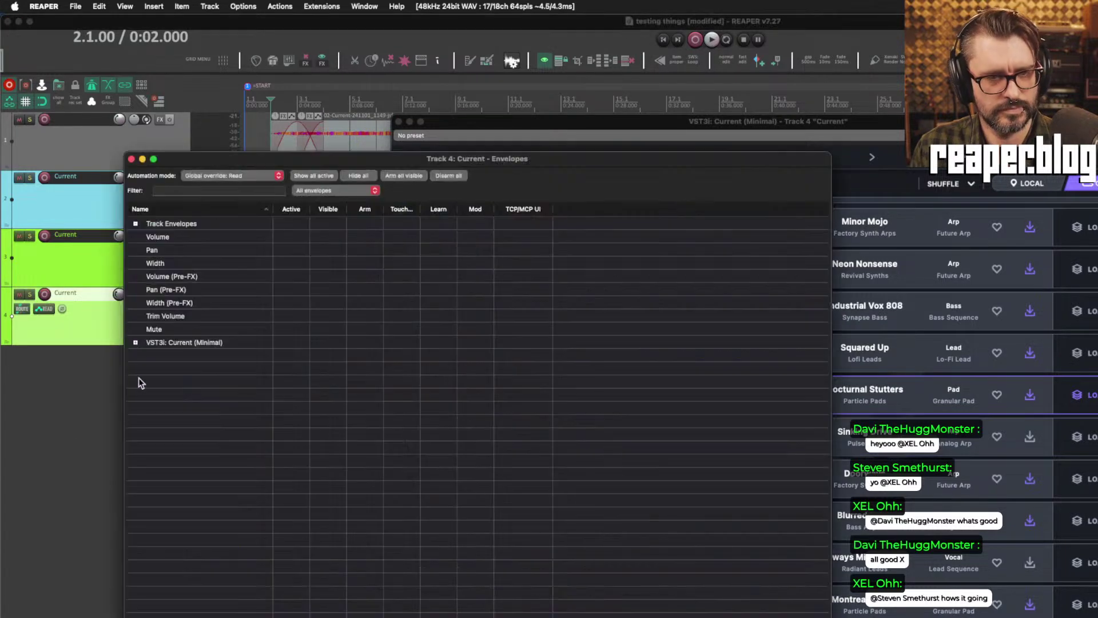
left_click(89, 436)
Duplicate track 4 without its items and arm the new track 5 for recording.
left_click(142, 328)
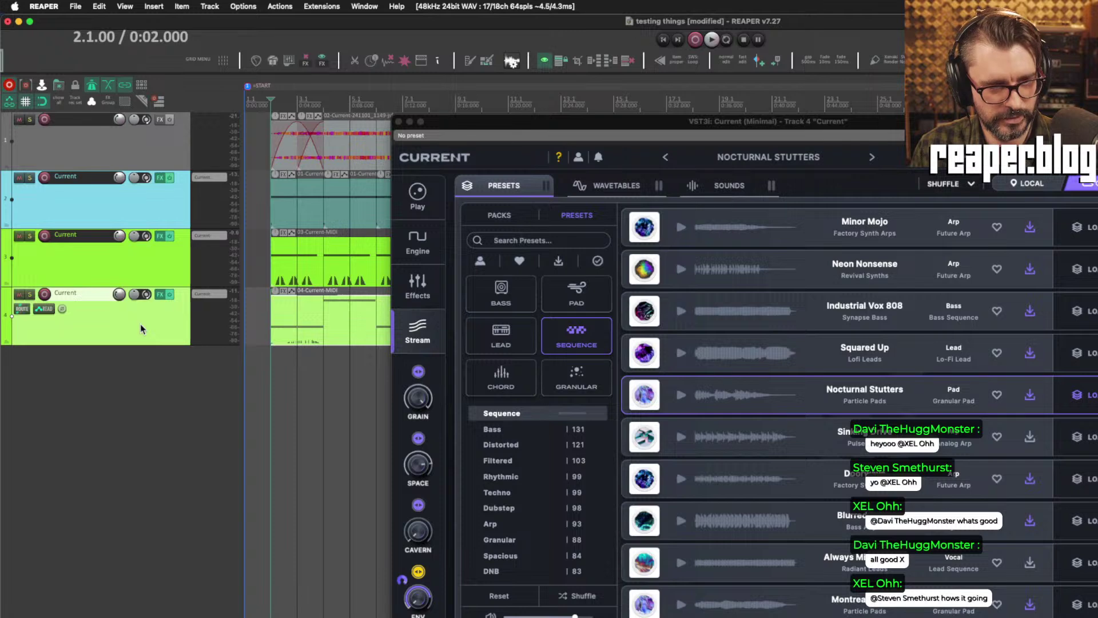
key("super+d")
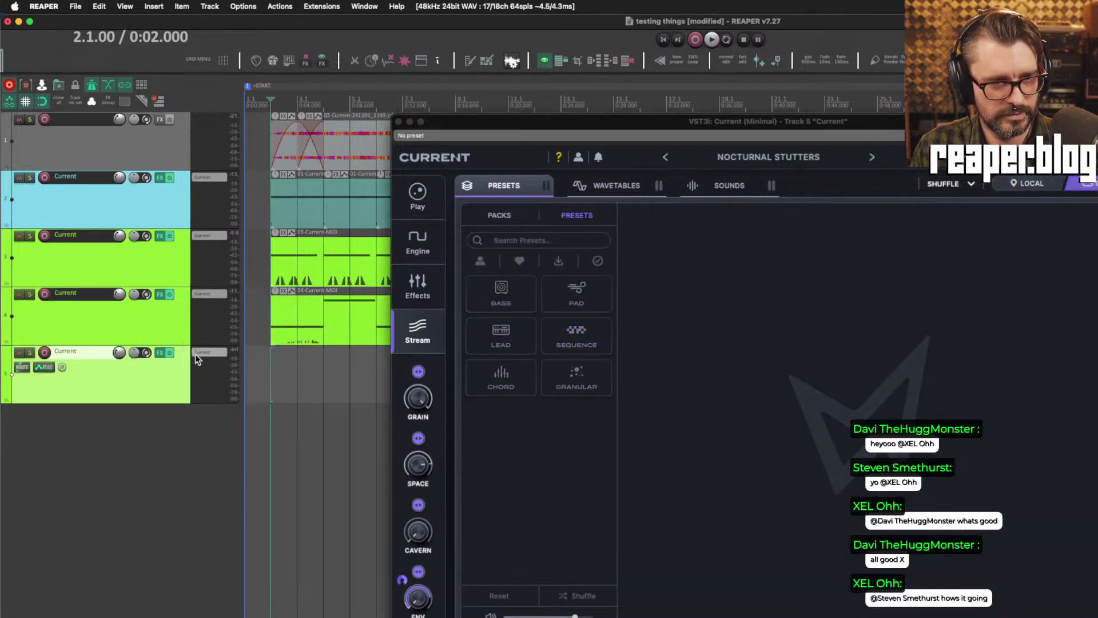
left_click(45, 353)
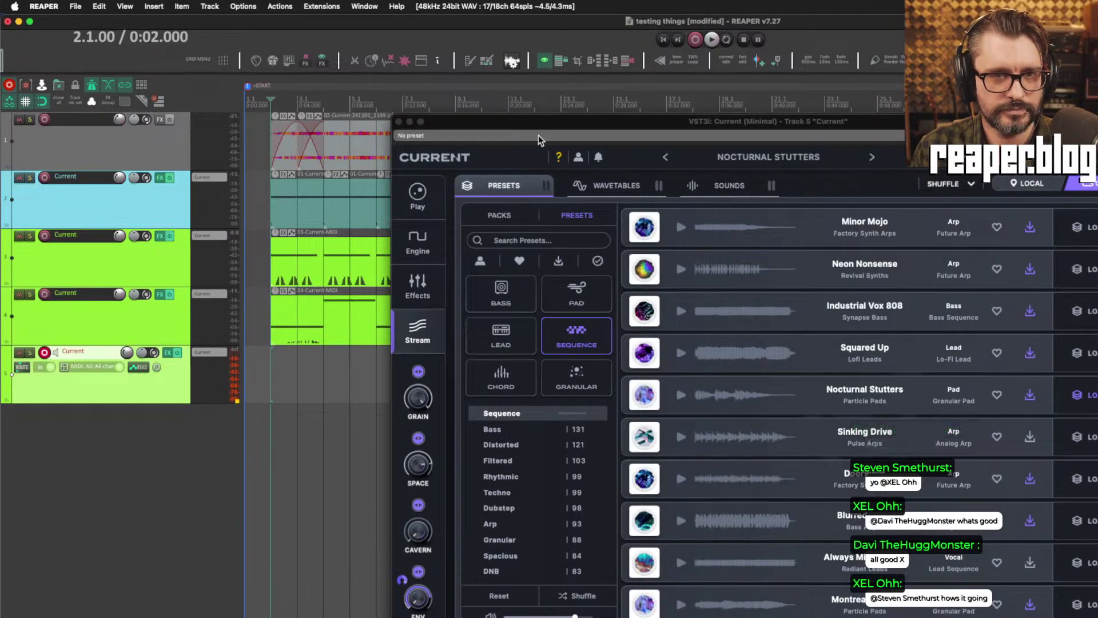
Preview and load the Montreal Winter preset on track 5, and close track 4's instrument window.
left_click(695, 137)
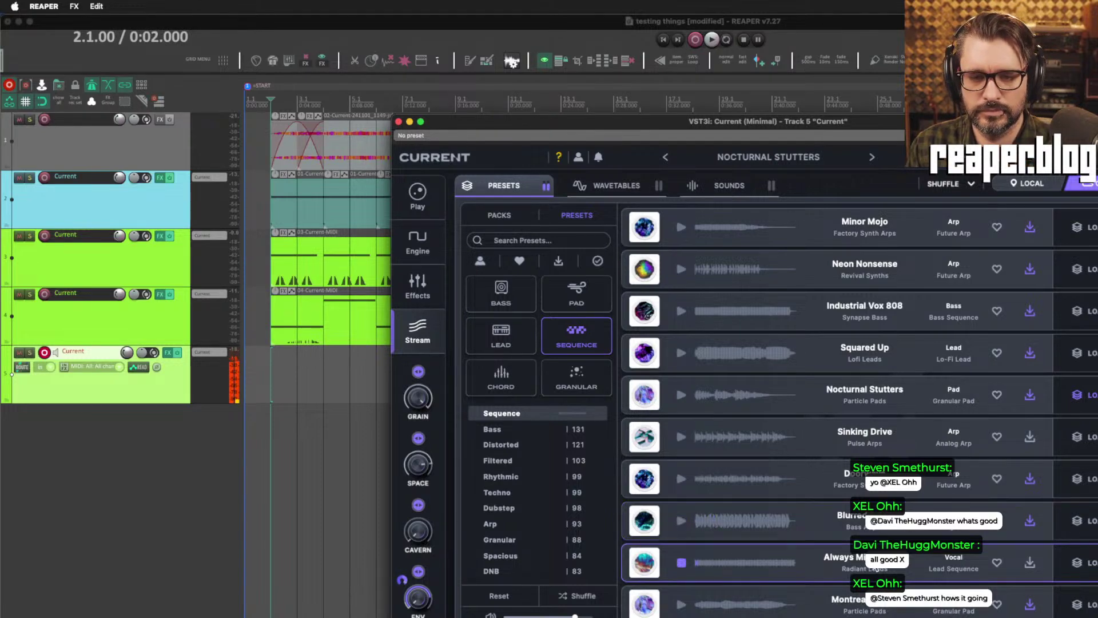
left_click(867, 603)
scroll(867, 604, "down", 1)
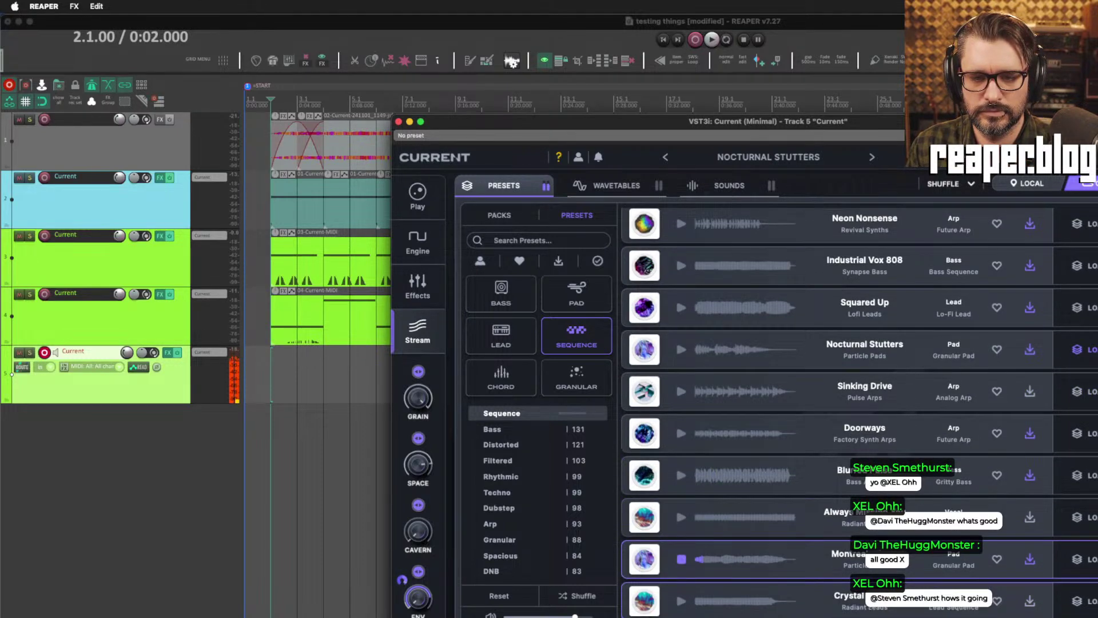
left_click(1078, 557)
left_click_drag(466, 124, 508, 440)
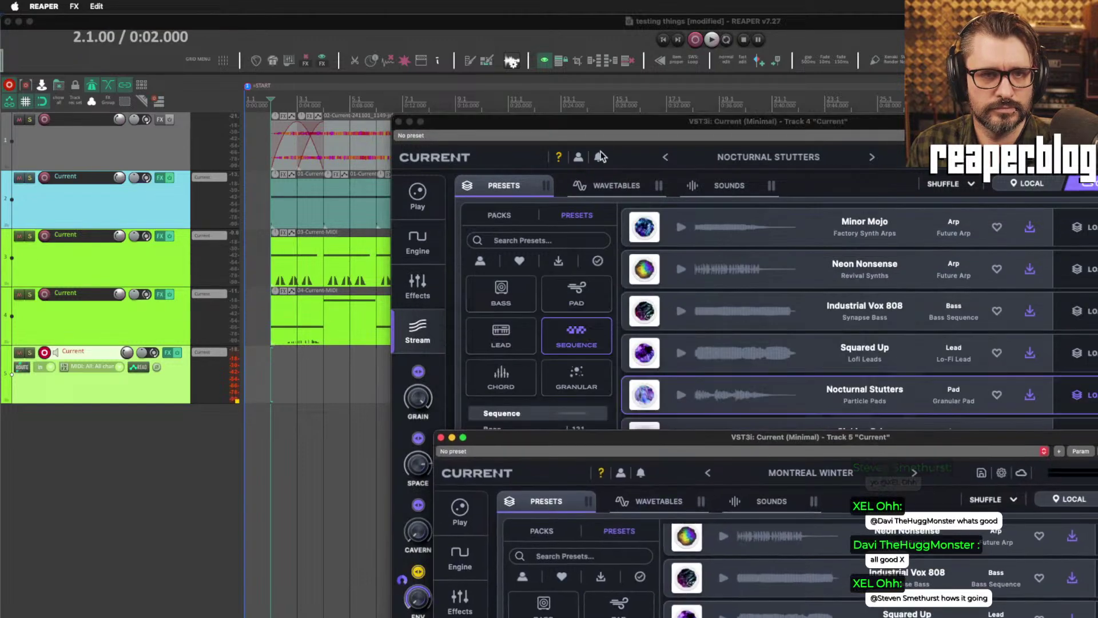
left_click(400, 122)
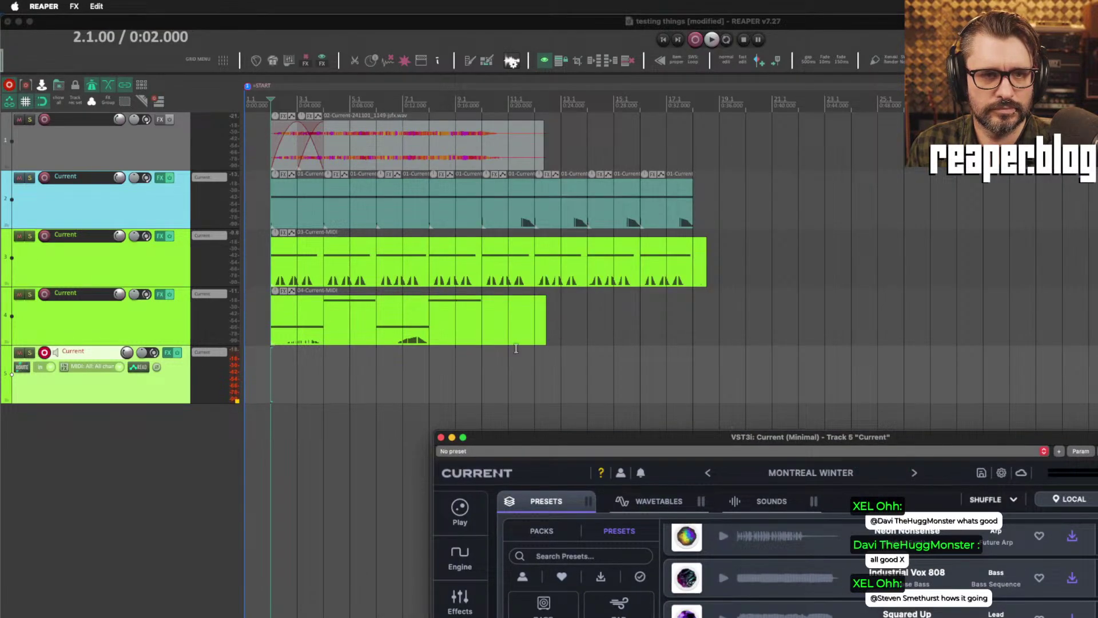
During playback from measure 5, make a time selection from measure 10 to 18 and trim track 3's MIDI item to end at measure 18.
left_click(351, 362)
key("space")
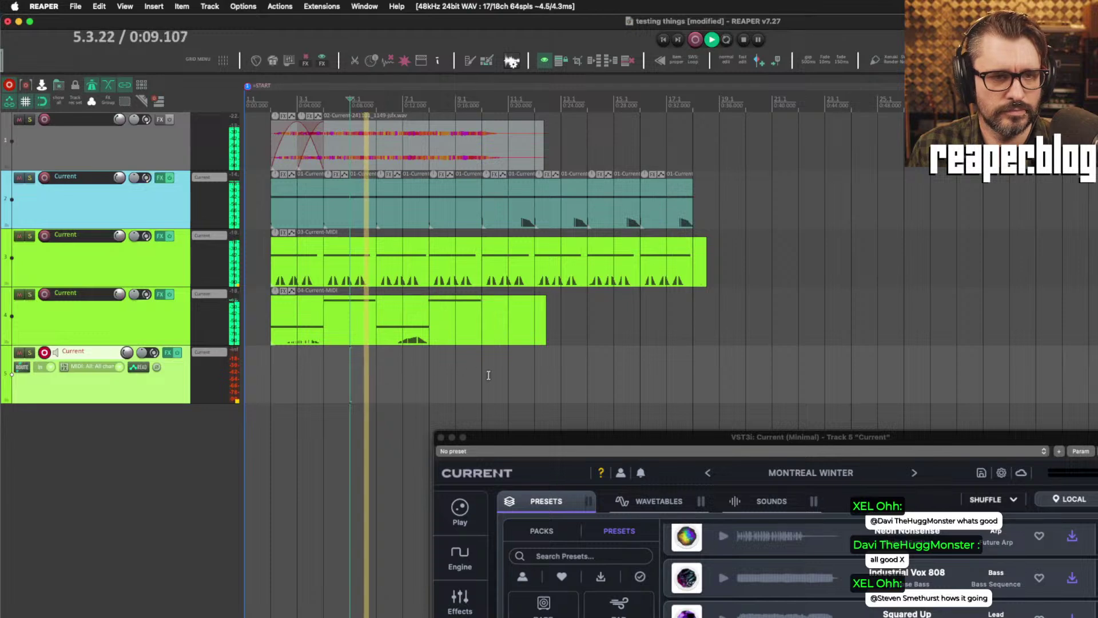
left_click_drag(488, 375, 694, 386)
left_click(702, 257)
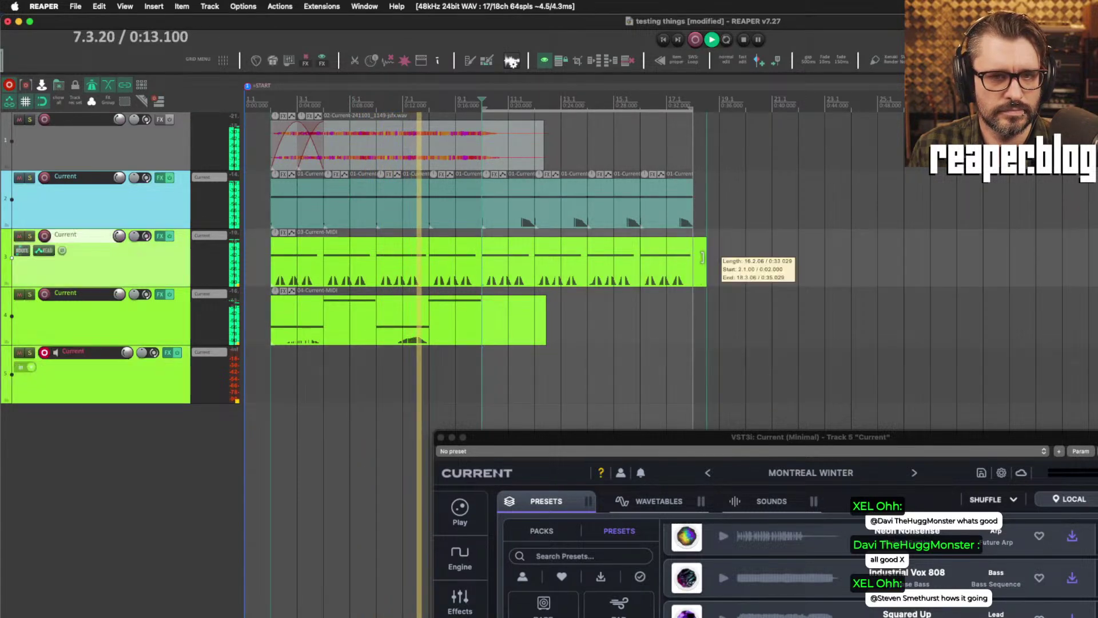
left_click_drag(702, 258, 694, 259)
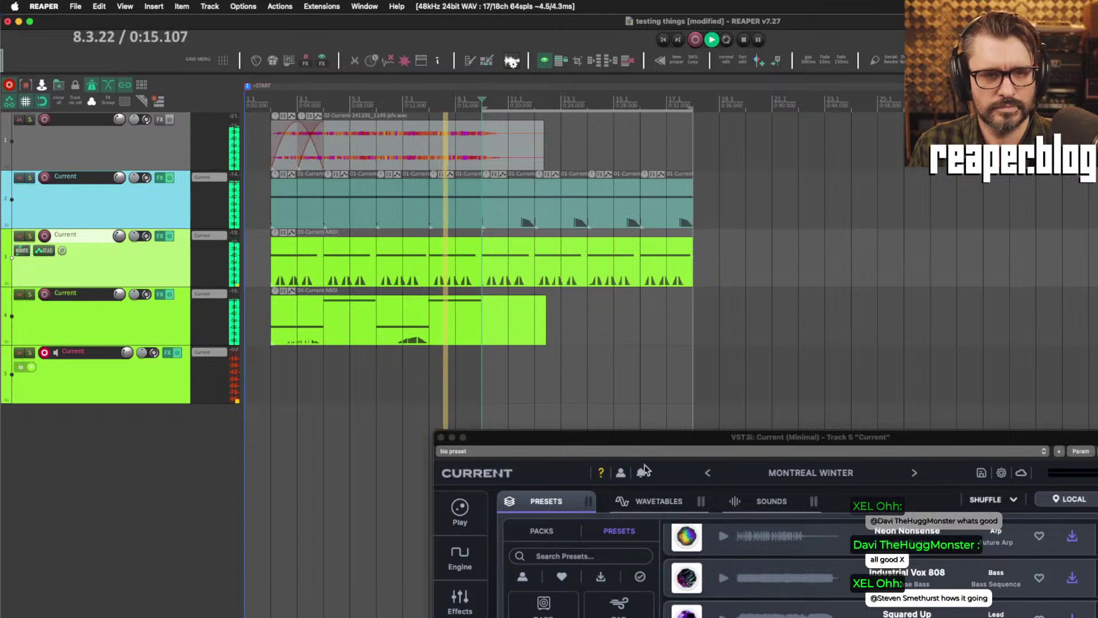
Examine the Montreal Winter preset's wavetable and granular engine sections on track 5 during playback, and bring up the Curve 7 modulator.
left_click_drag(632, 436, 617, 342)
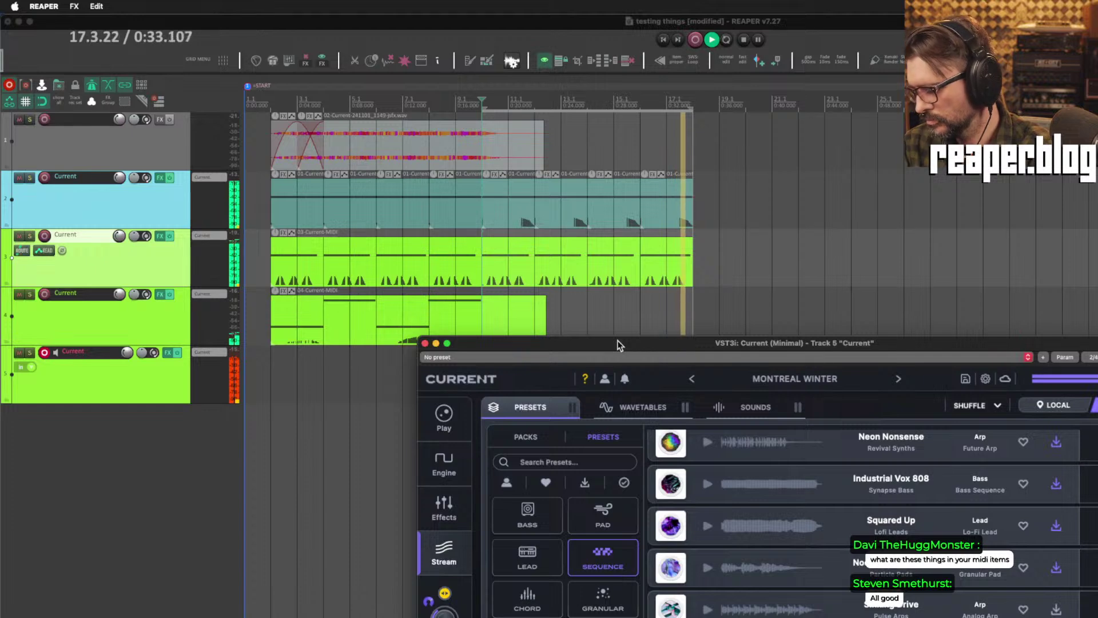
left_click_drag(576, 345, 605, 131)
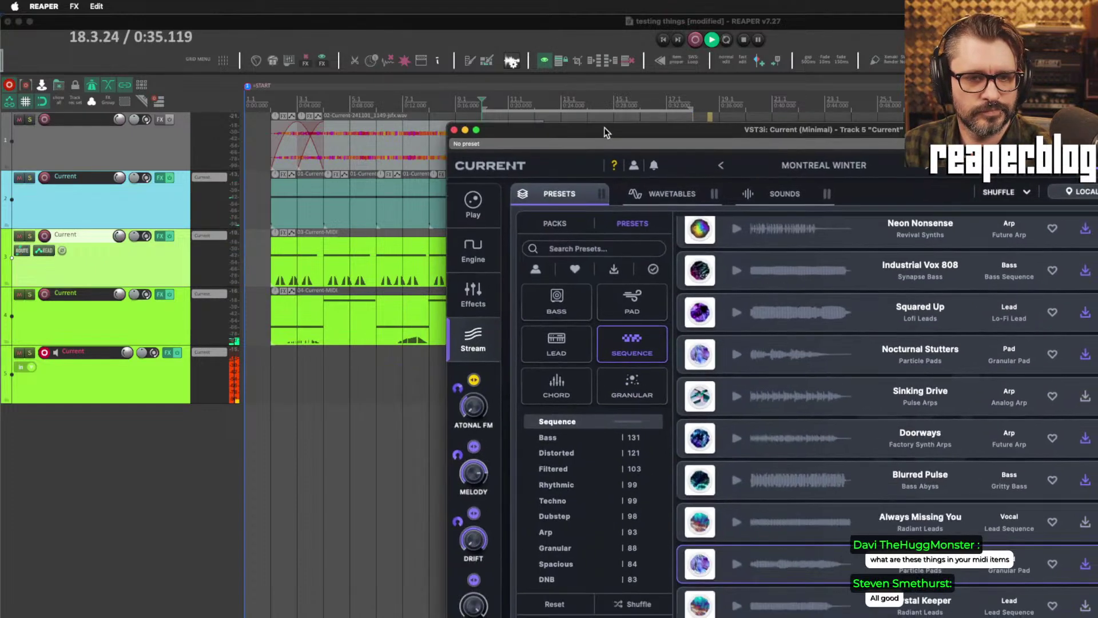
left_click(474, 256)
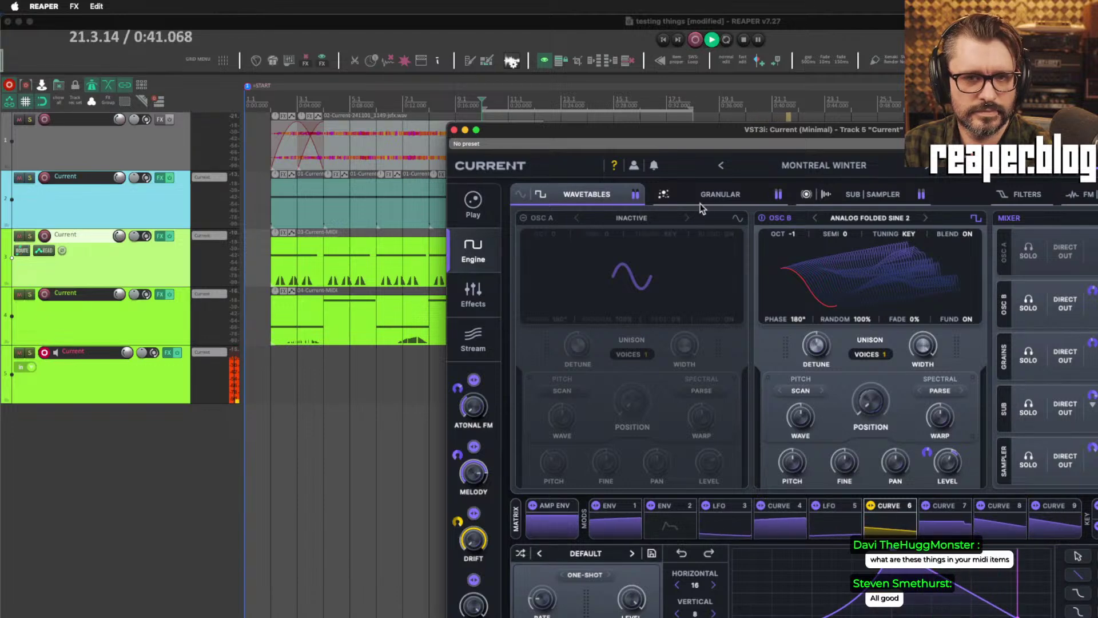
left_click(738, 199)
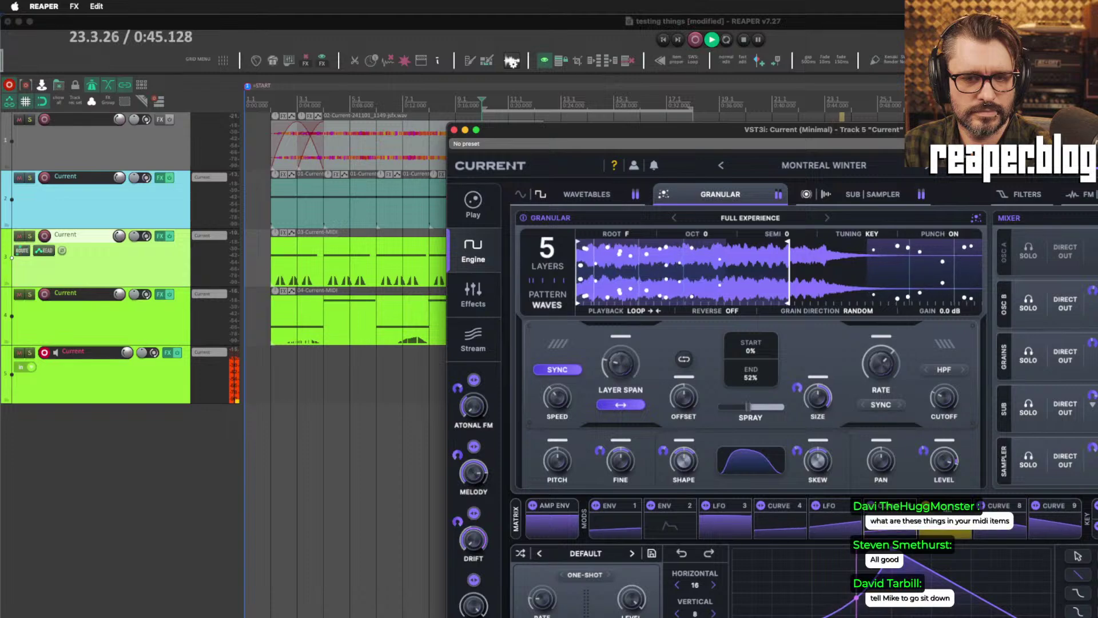
left_click(924, 451)
left_click(948, 471)
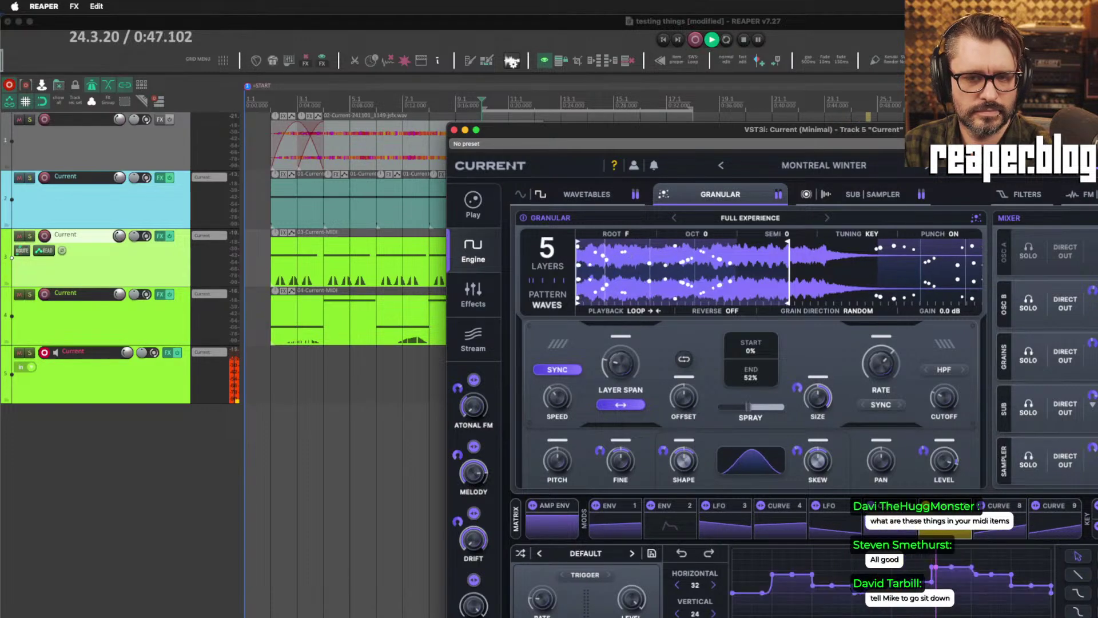
Check the modulator type choices for Curve 7 and its modulation assignment hint, leaving the type as Curve.
left_click_drag(852, 131, 543, 43)
left_click(612, 359)
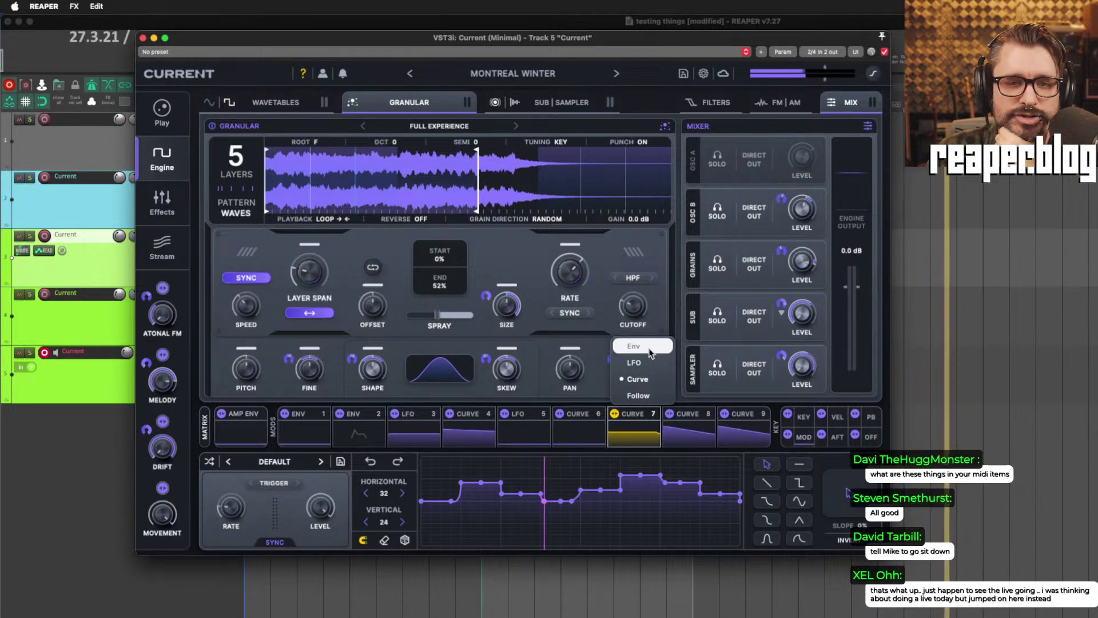
left_click(650, 410)
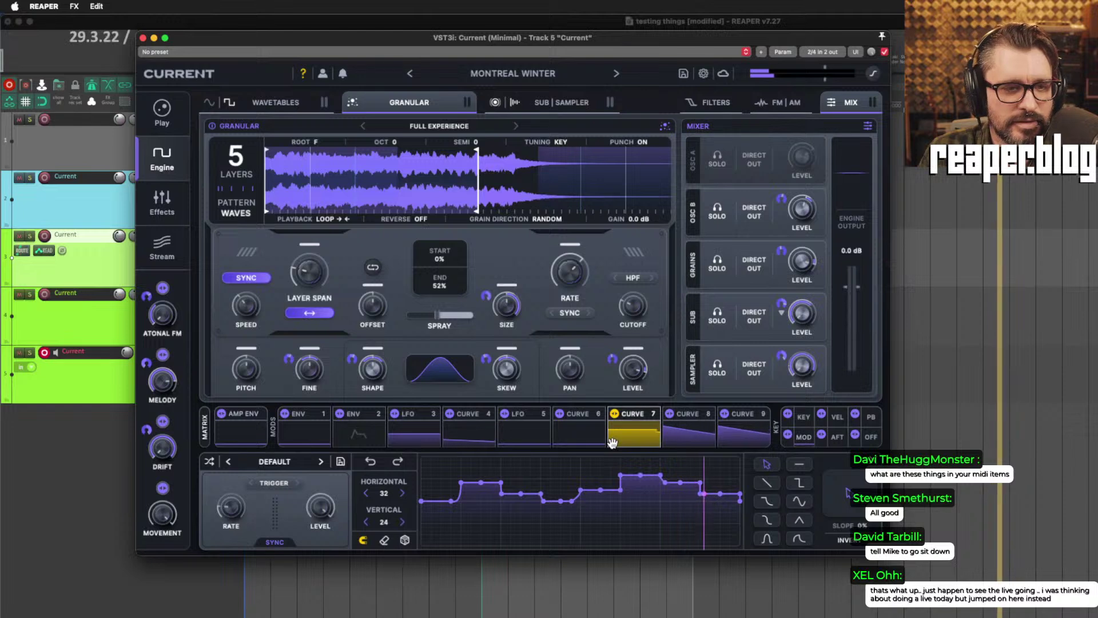
left_click(635, 420)
left_click(624, 395)
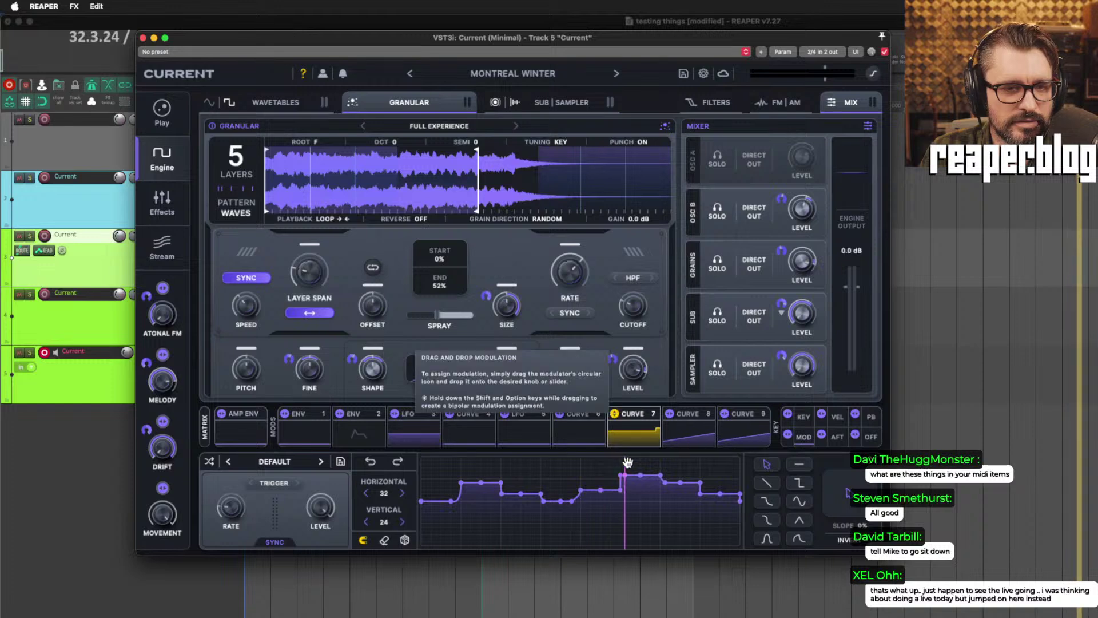
Review the full modulation matrix of the Montreal Winter preset from Macro 1 down to the Mod Wheel assignments, and close it.
left_click(205, 426)
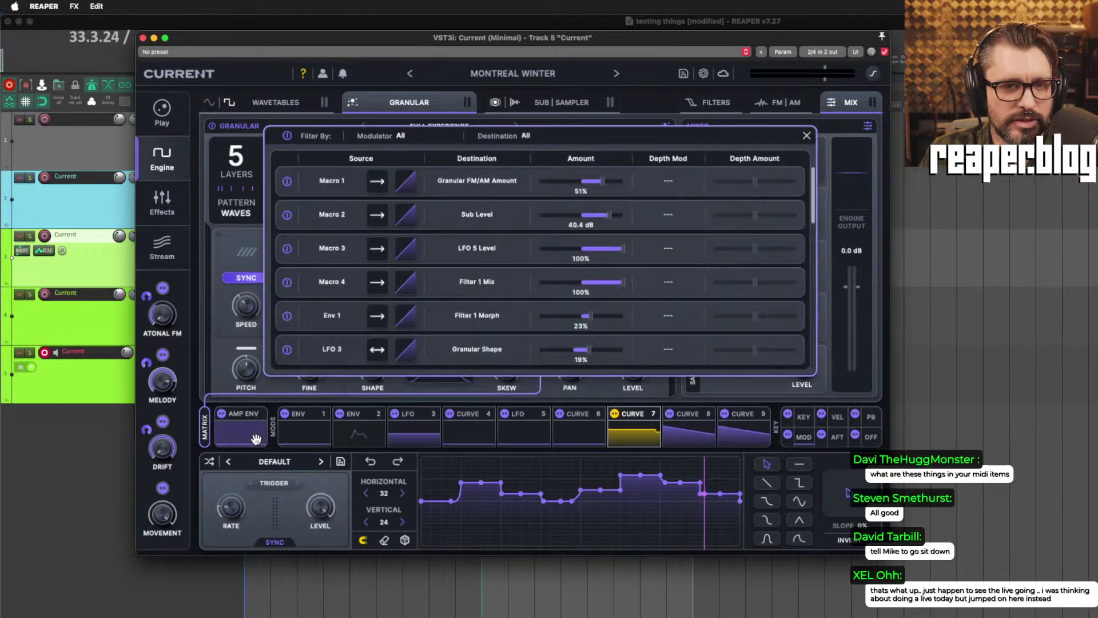
scroll(533, 273, "down", 10)
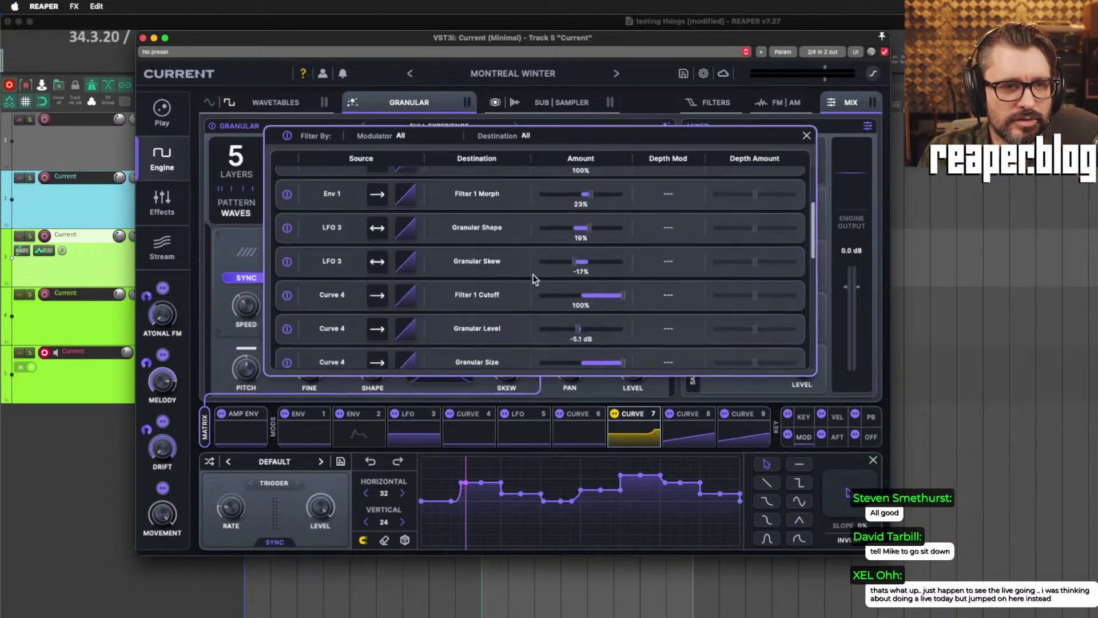
scroll(533, 273, "down", 3)
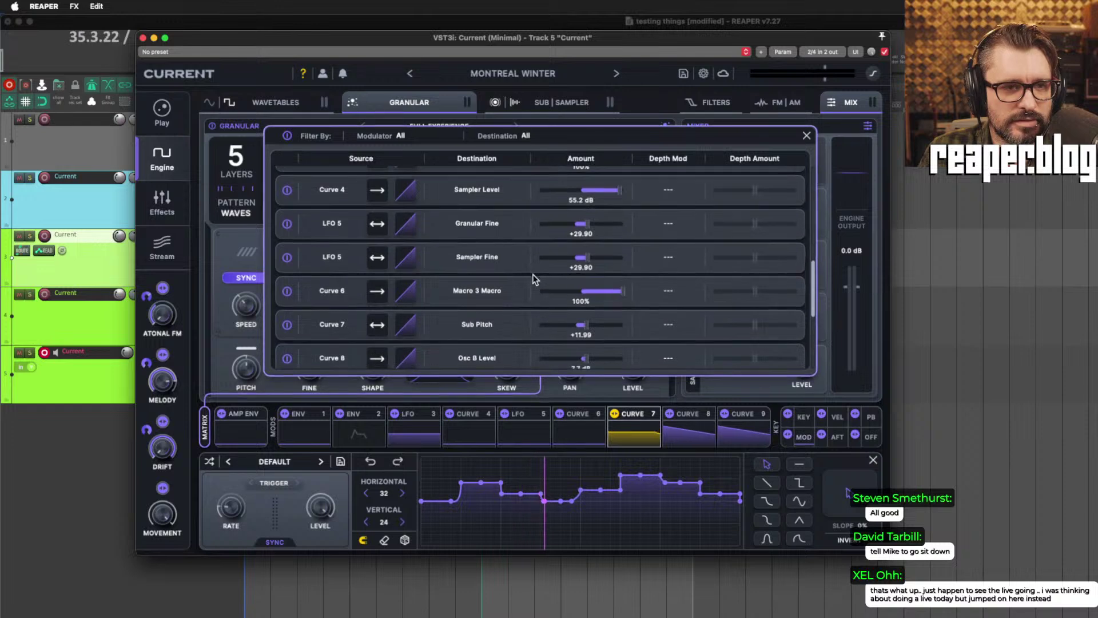
scroll(304, 332, "down", 5)
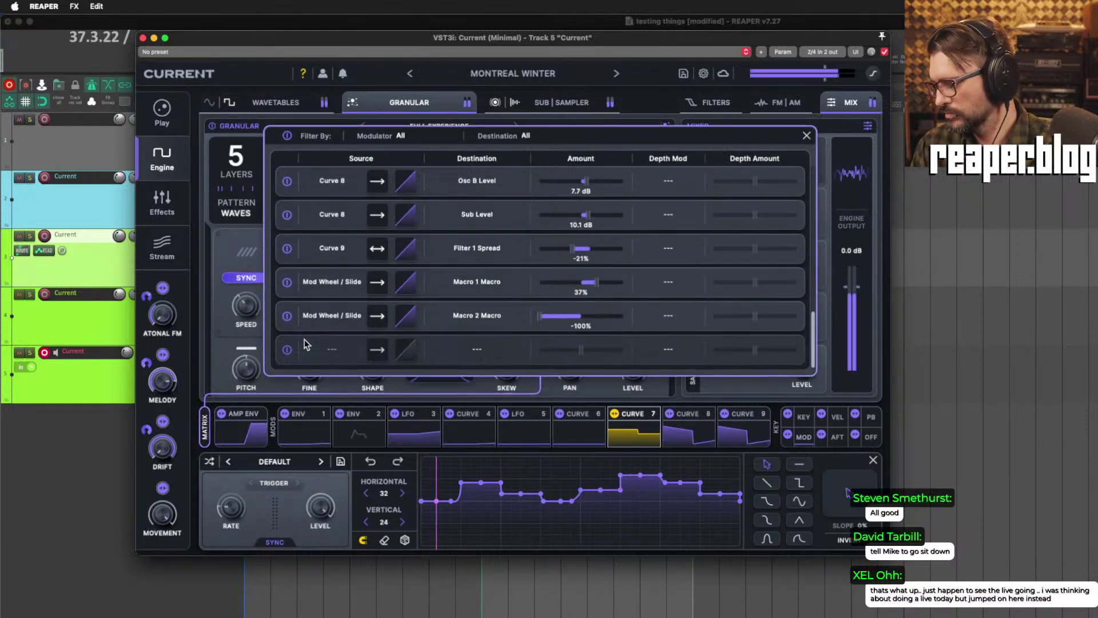
scroll(309, 331, "up", 15)
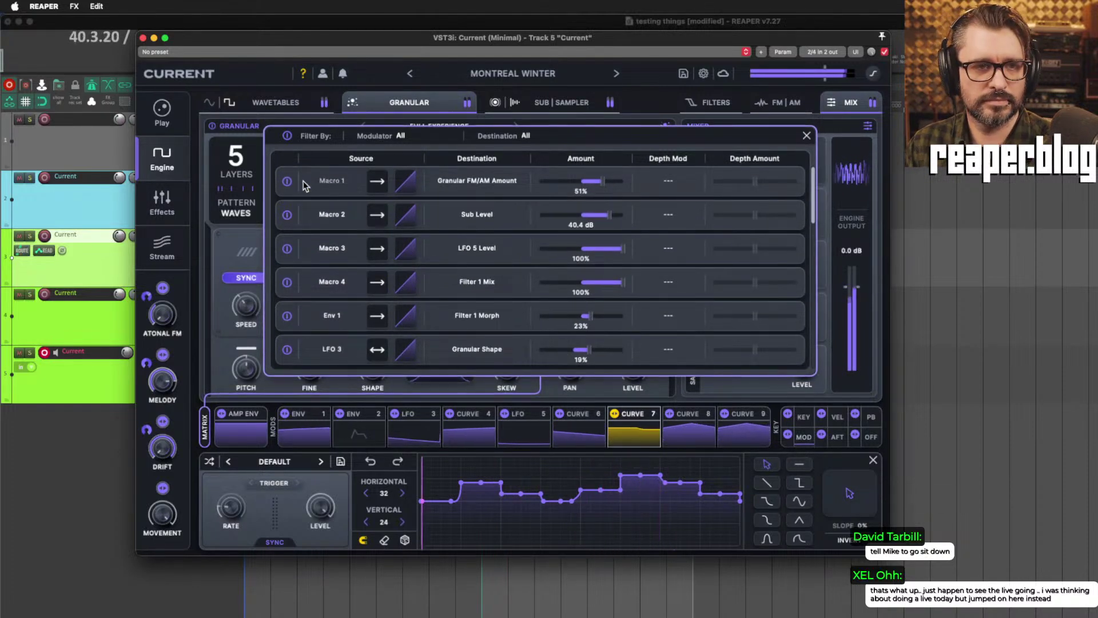
left_click(652, 104)
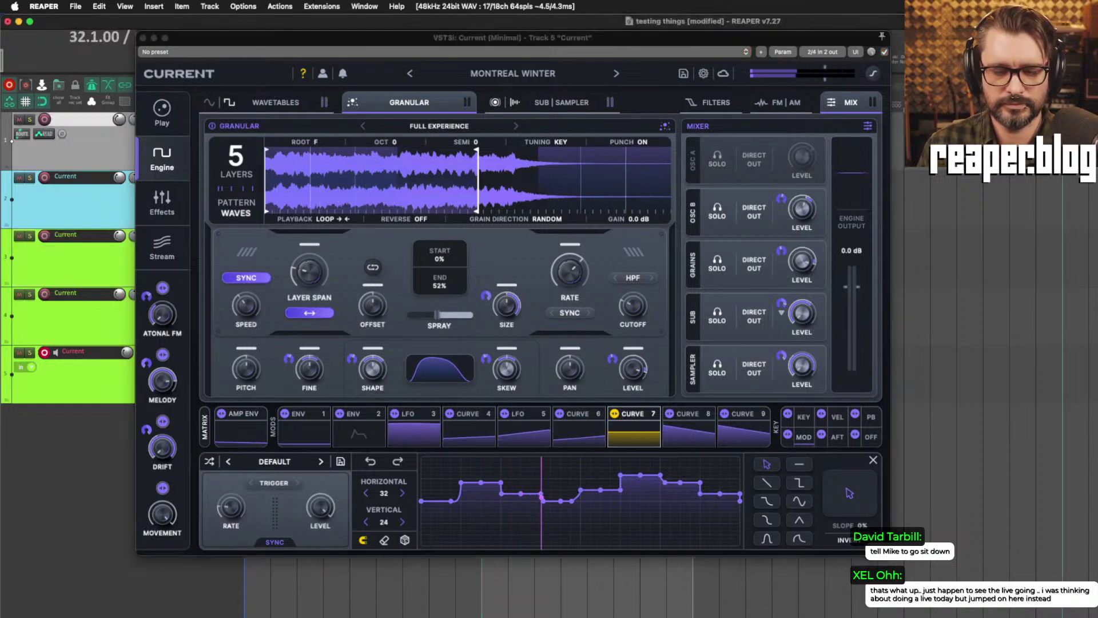
Record a MIDI take on track 5 from measure 10 with the Montreal Winter preset, stopping just past measure 18.
key("w")
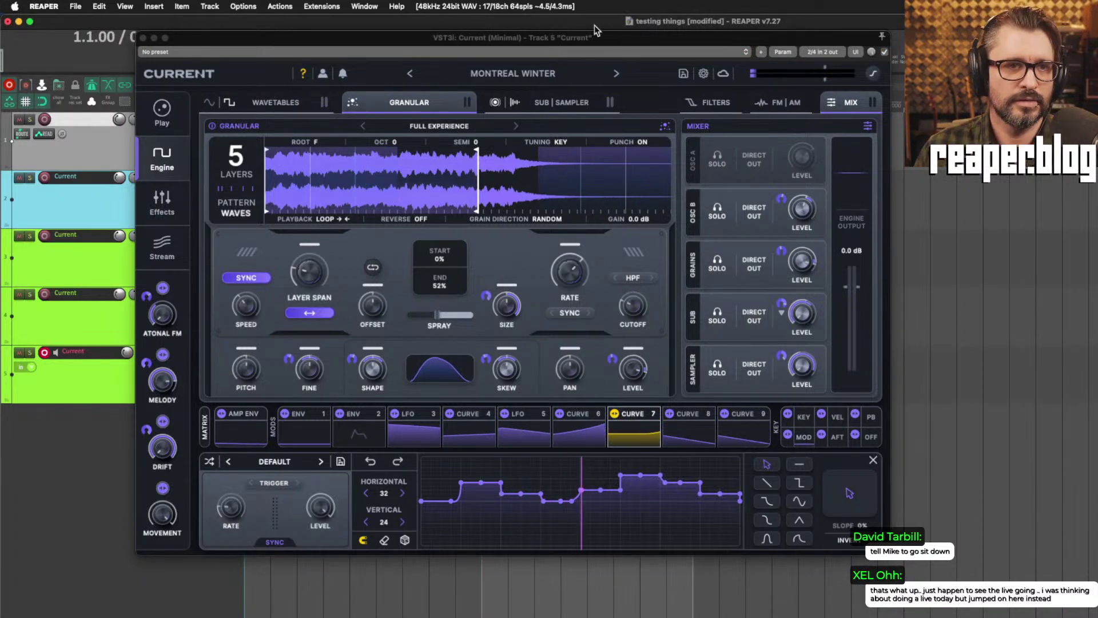
left_click_drag(581, 39, 506, 485)
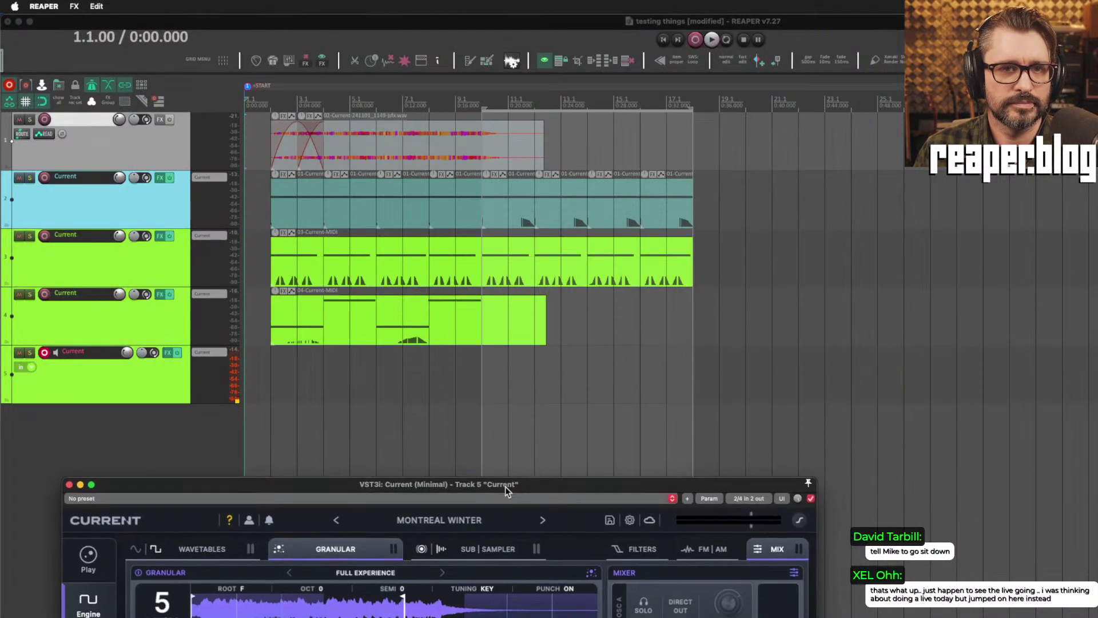
left_click(482, 362)
key("ctrl+r")
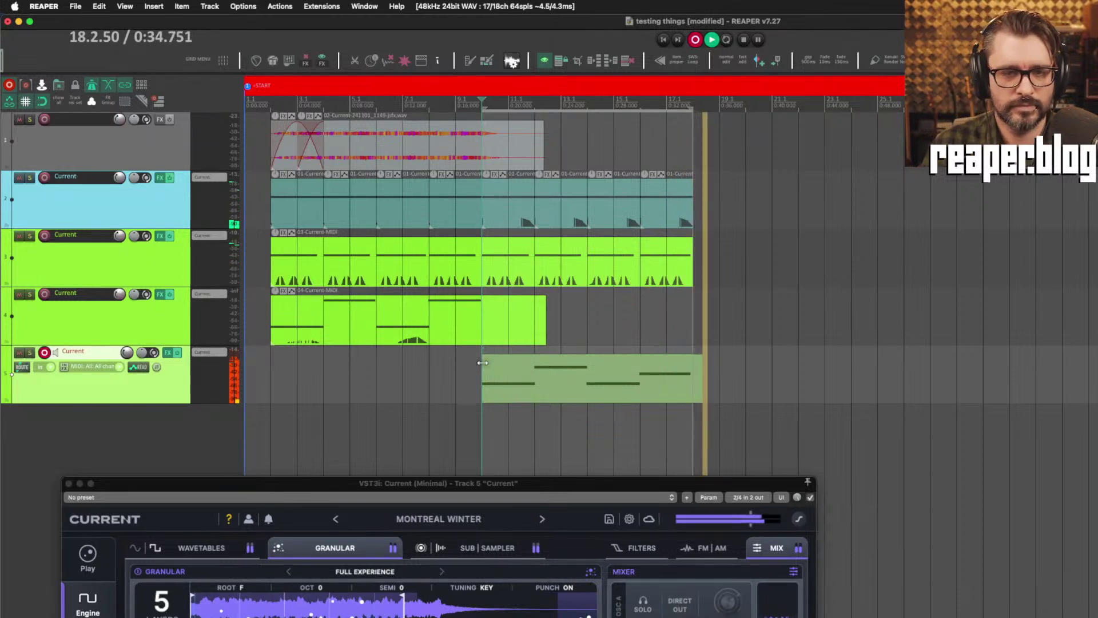
key("space")
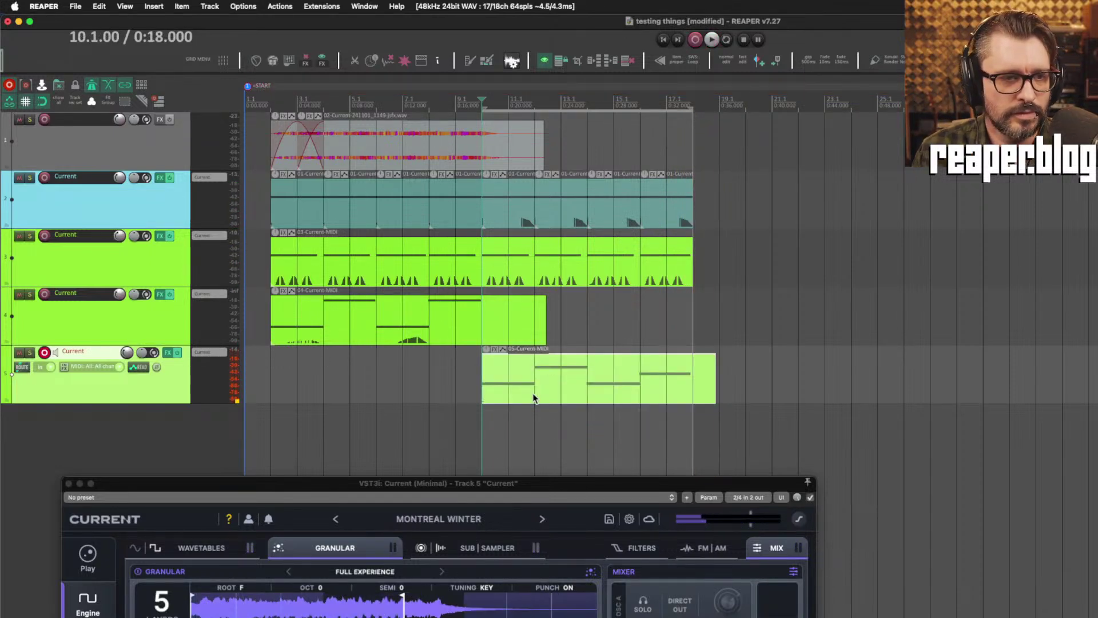
Bring up the preset's Sub and Sampler section and play the new take from measure 10 with the sampler soloed.
left_click_drag(503, 483, 765, 136)
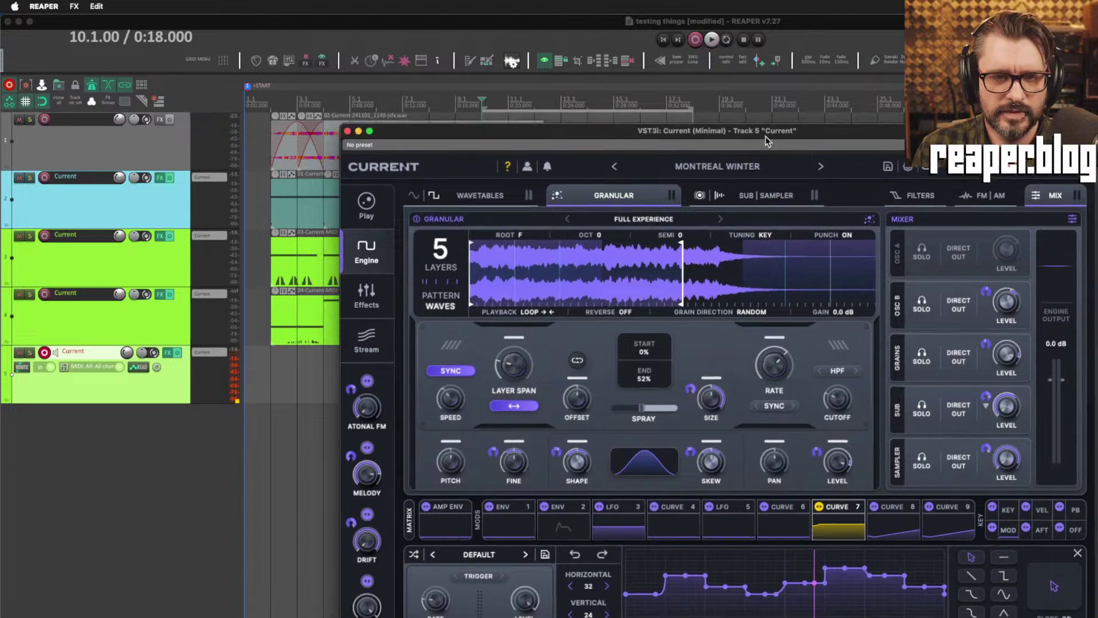
left_click(755, 197)
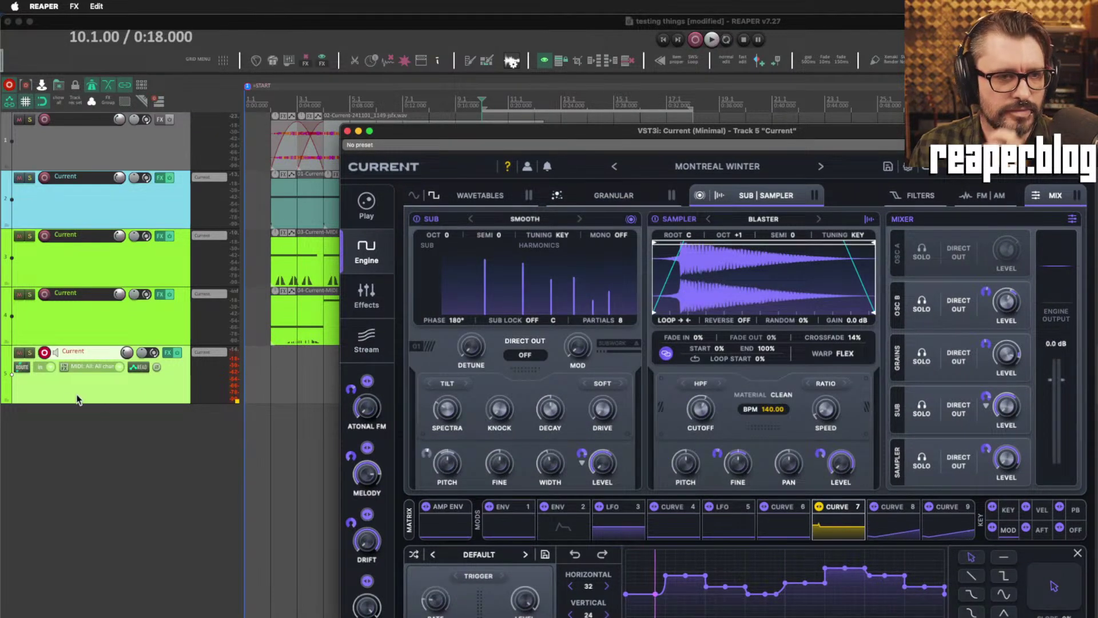
left_click_drag(592, 135, 585, 405)
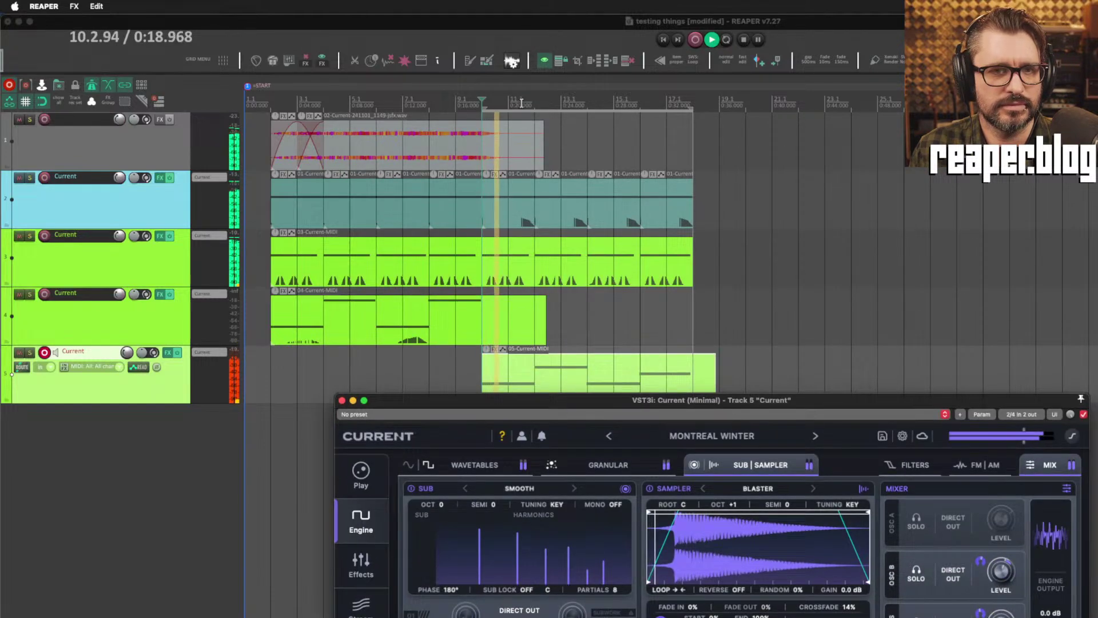
left_click_drag(692, 401, 734, 241)
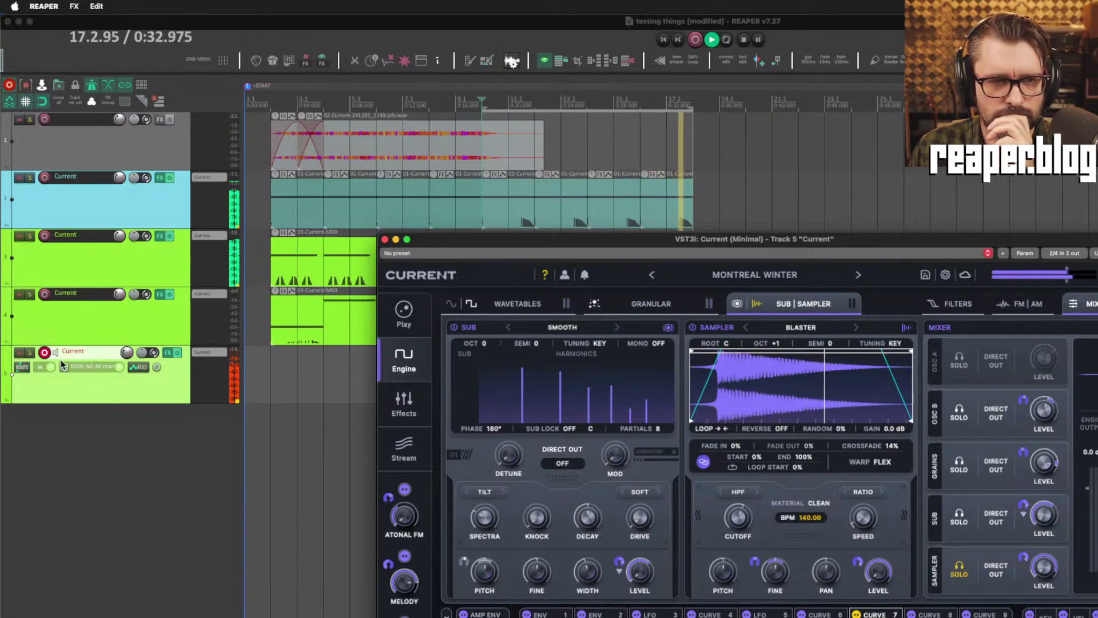
Solo track 5, play it from measure 13, and switch off the preset's Blaster sampler.
left_click(30, 353)
left_click(562, 102)
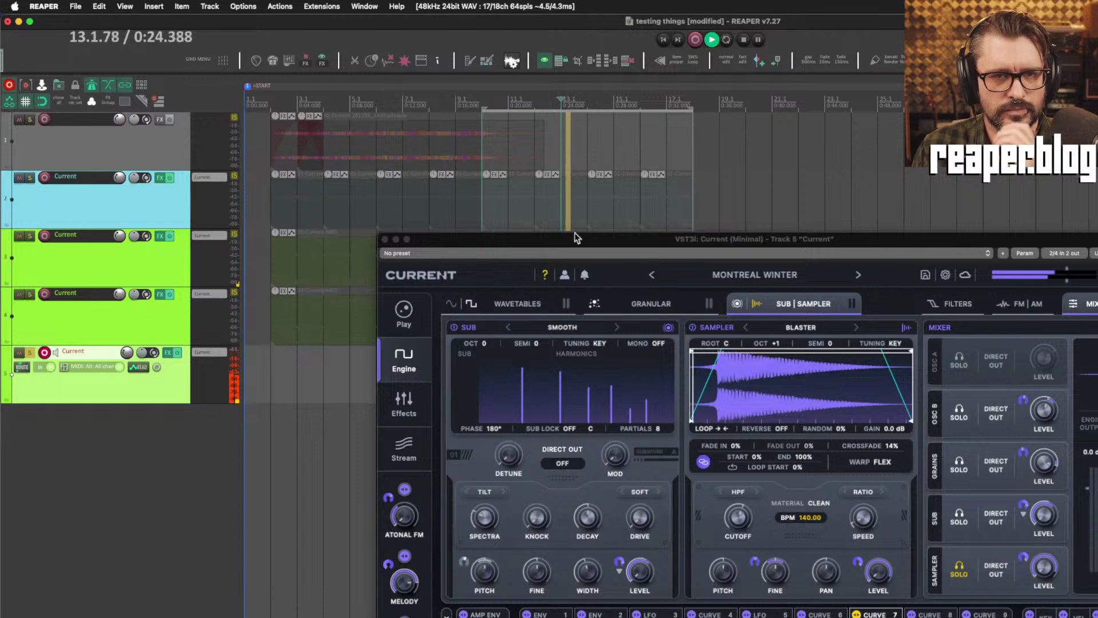
left_click_drag(620, 239, 551, 313)
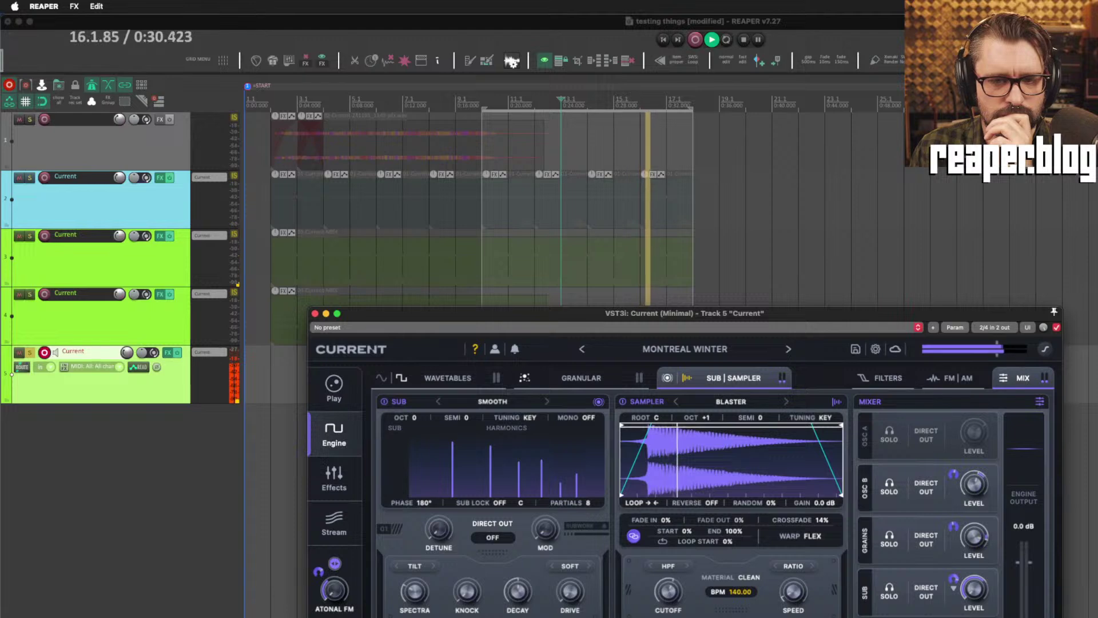
left_click(623, 401)
Replay from measure 13, compare the sound with and without the sub oscillator, and set the sub's detune to 23%.
left_click(527, 380)
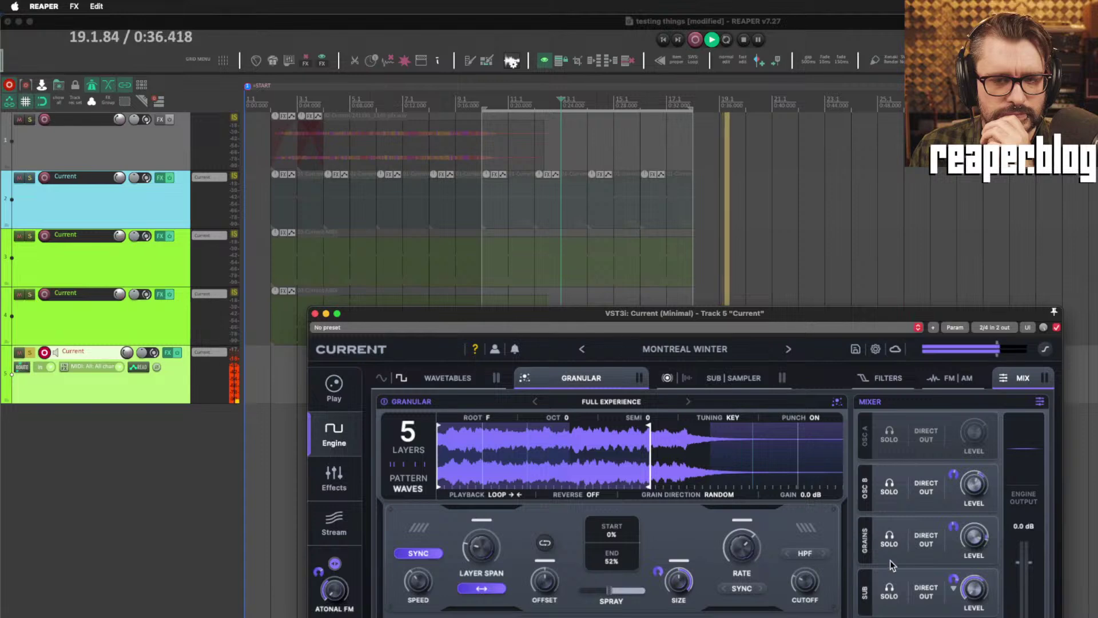
left_click(570, 105)
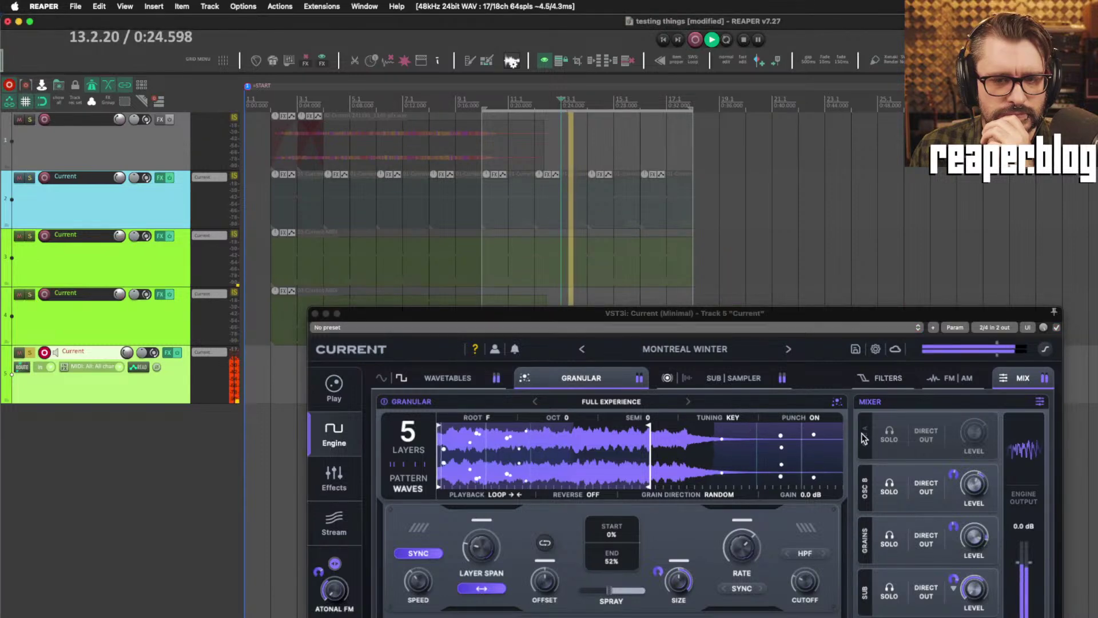
left_click(673, 381)
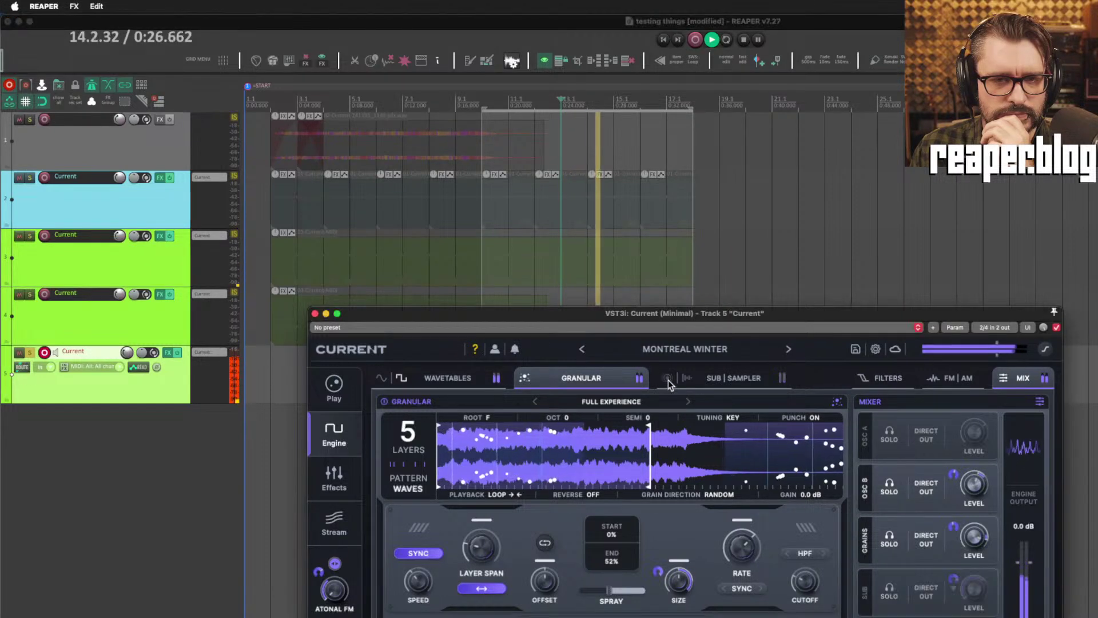
left_click(722, 378)
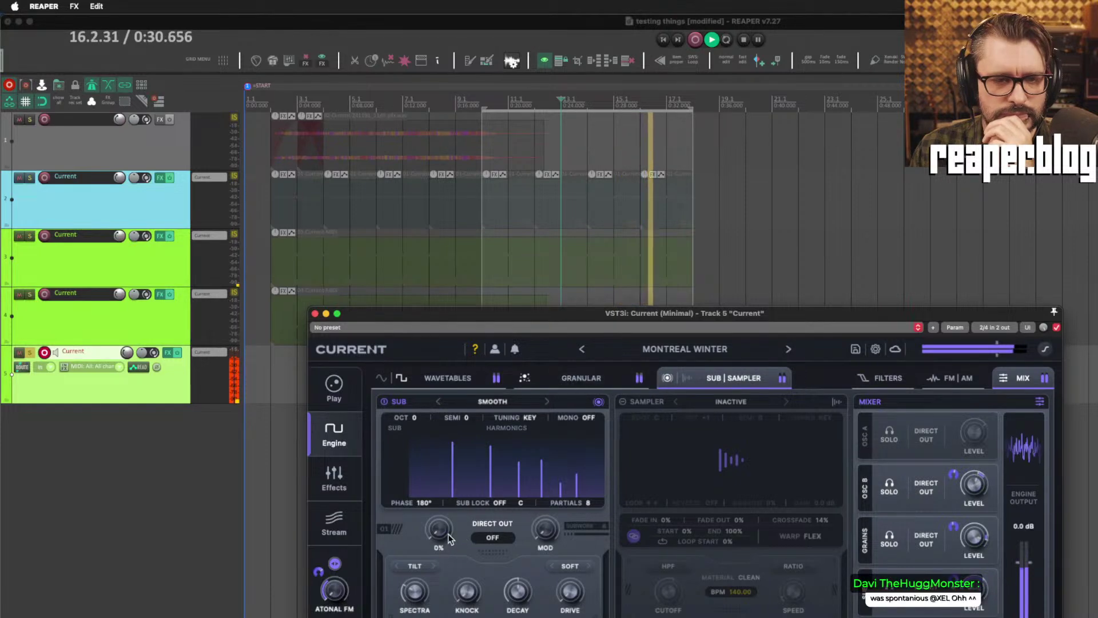
left_click_drag(440, 529, 442, 505)
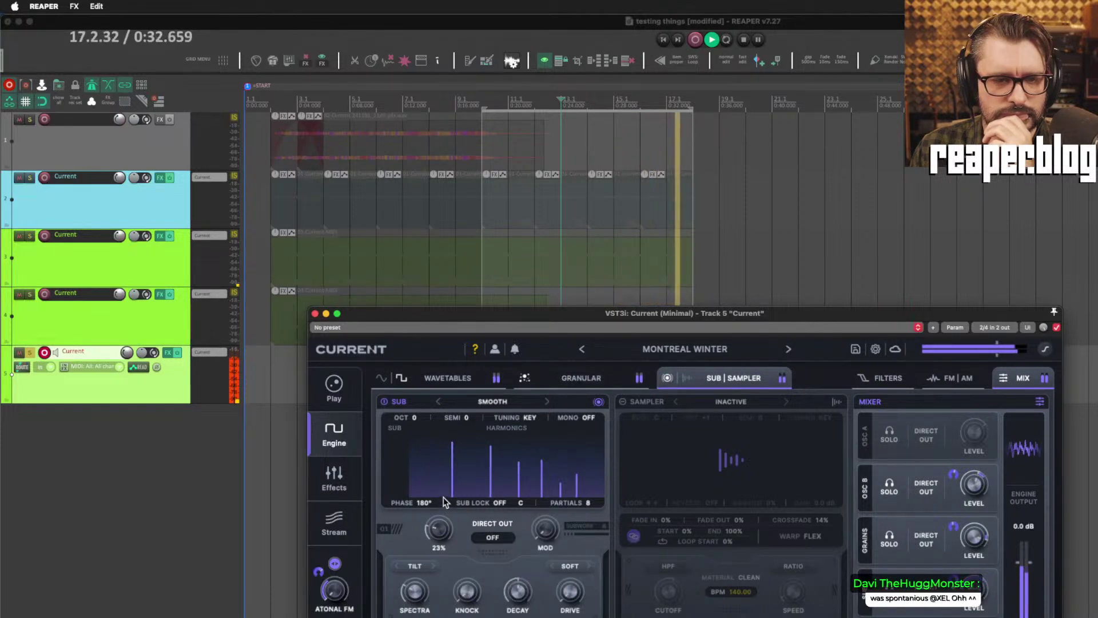
Play track 5 from measure 10 while examining the preset's effects chain and its Cluster Delay settings.
left_click_drag(542, 310, 571, 145)
left_click(476, 98)
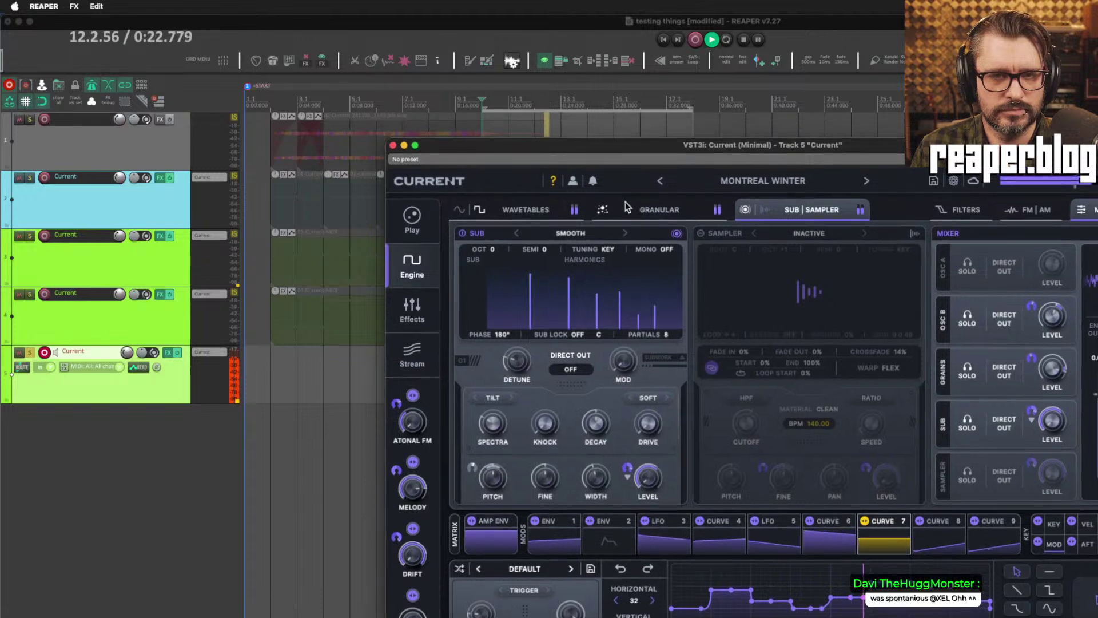
left_click(418, 315)
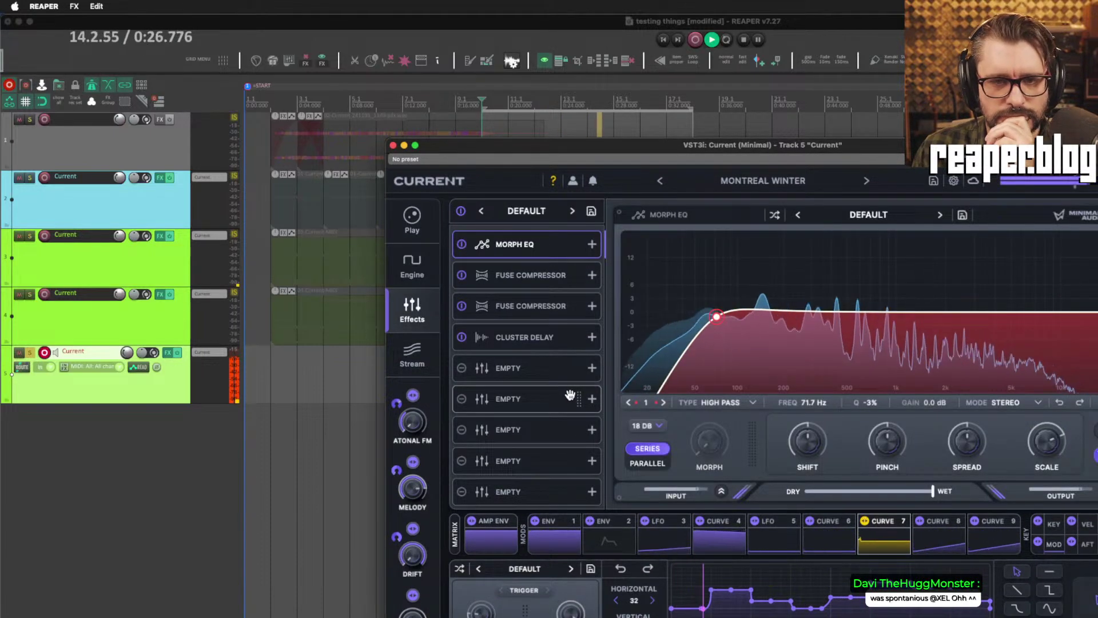
left_click(545, 338)
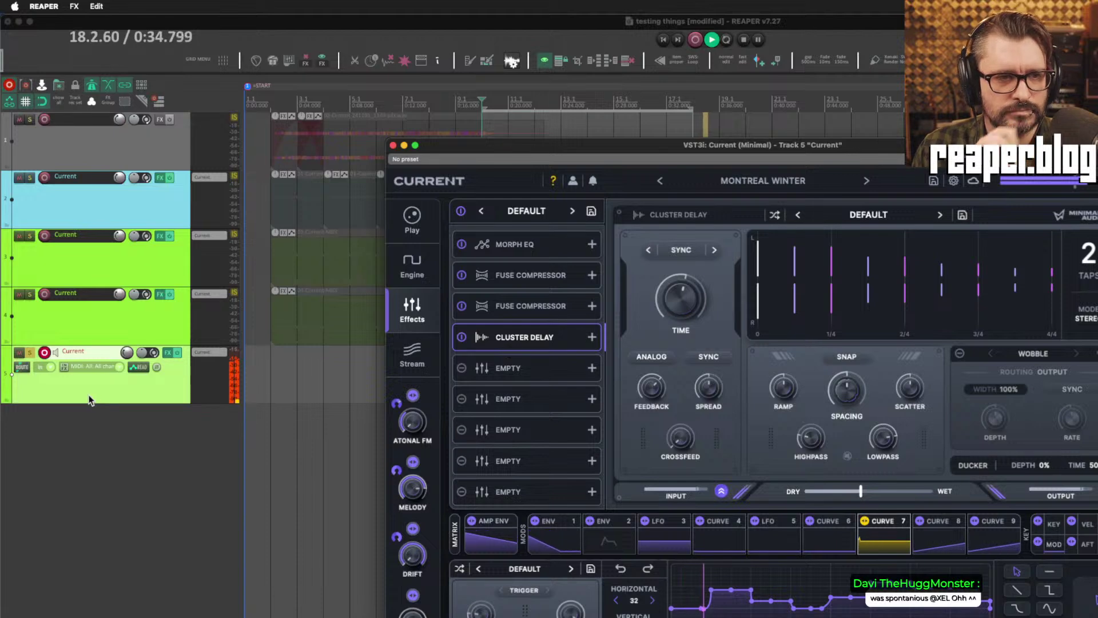
Stop playback, disarm and unsolo track 5, close its instrument window, and select track 5.
left_click(73, 383)
key("space")
left_click(46, 354)
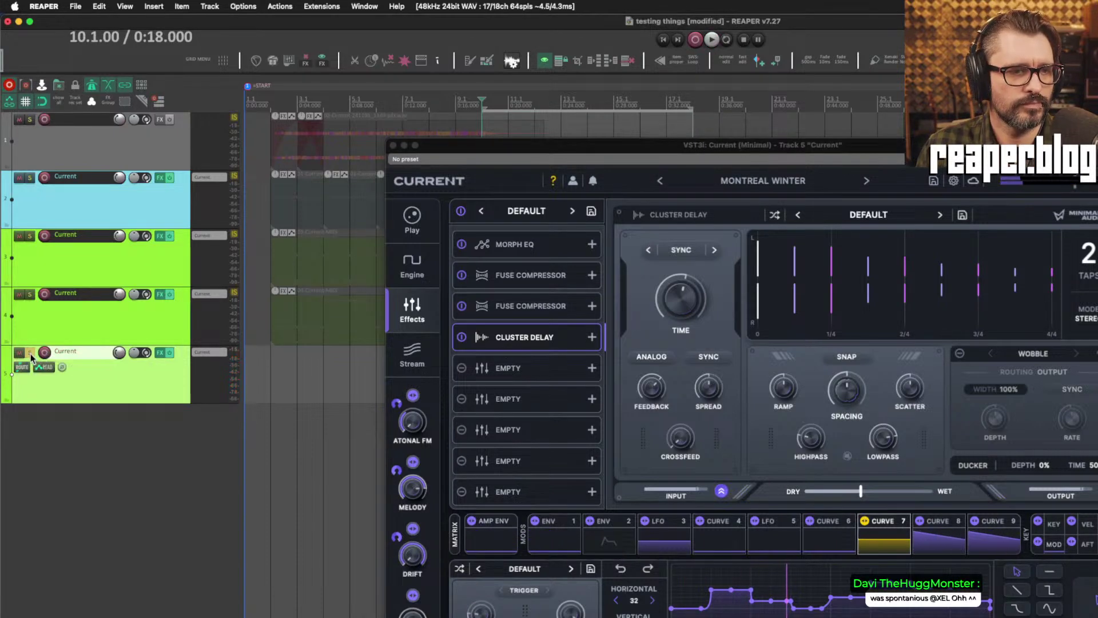
left_click(30, 353)
double_click(506, 149)
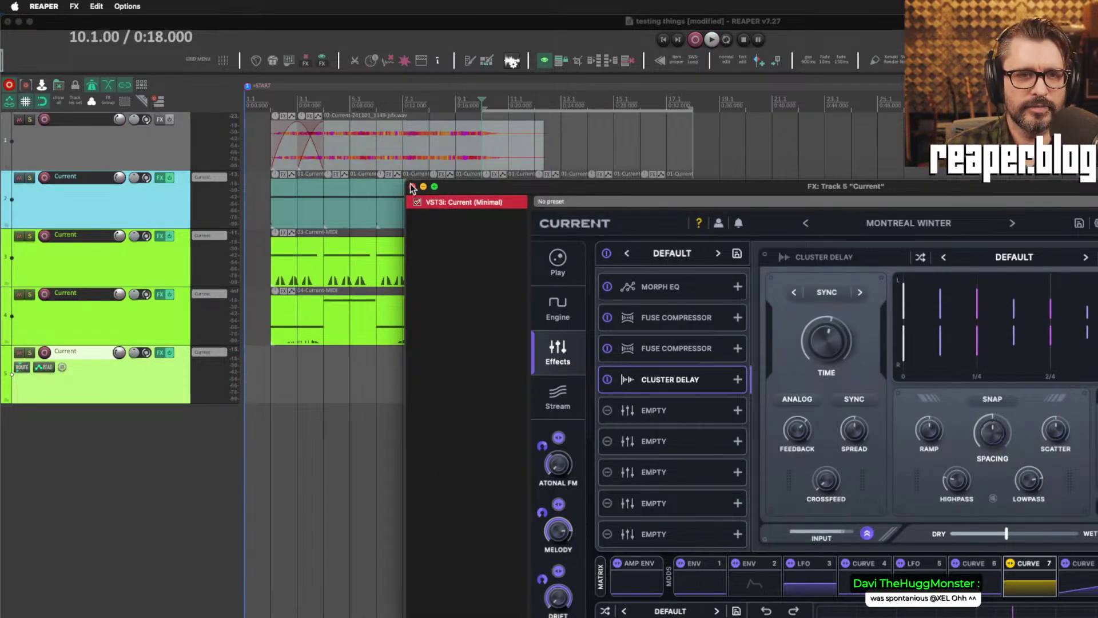
left_click(411, 187)
left_click(112, 486)
left_click(156, 372)
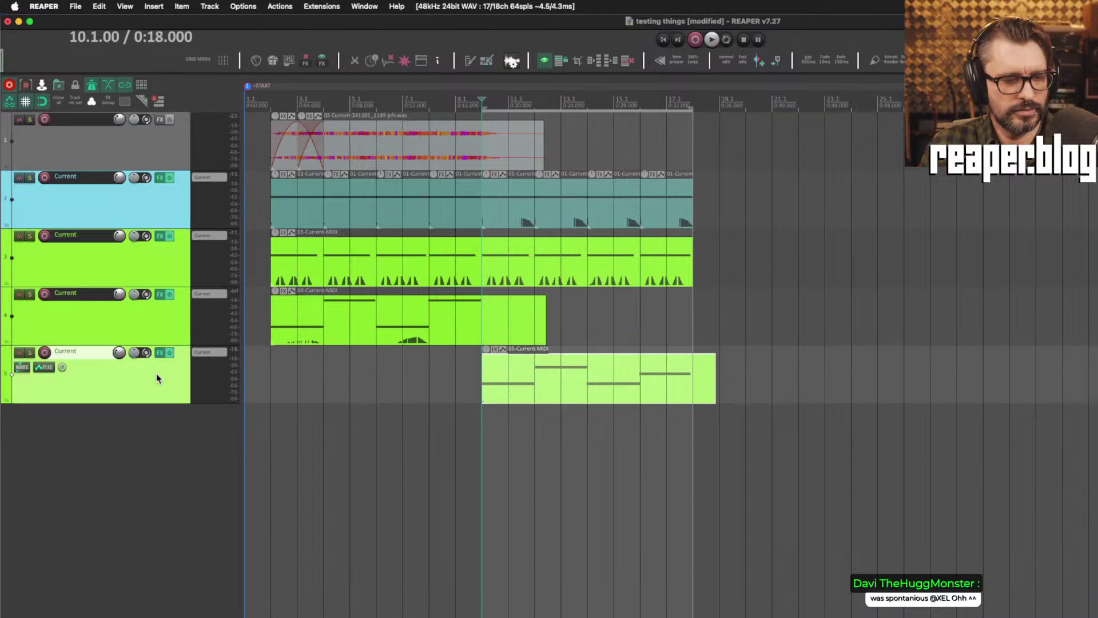
Add a sixth Current instrument track below track 5 and load the user preset Default in its instrument.
double_click(217, 482)
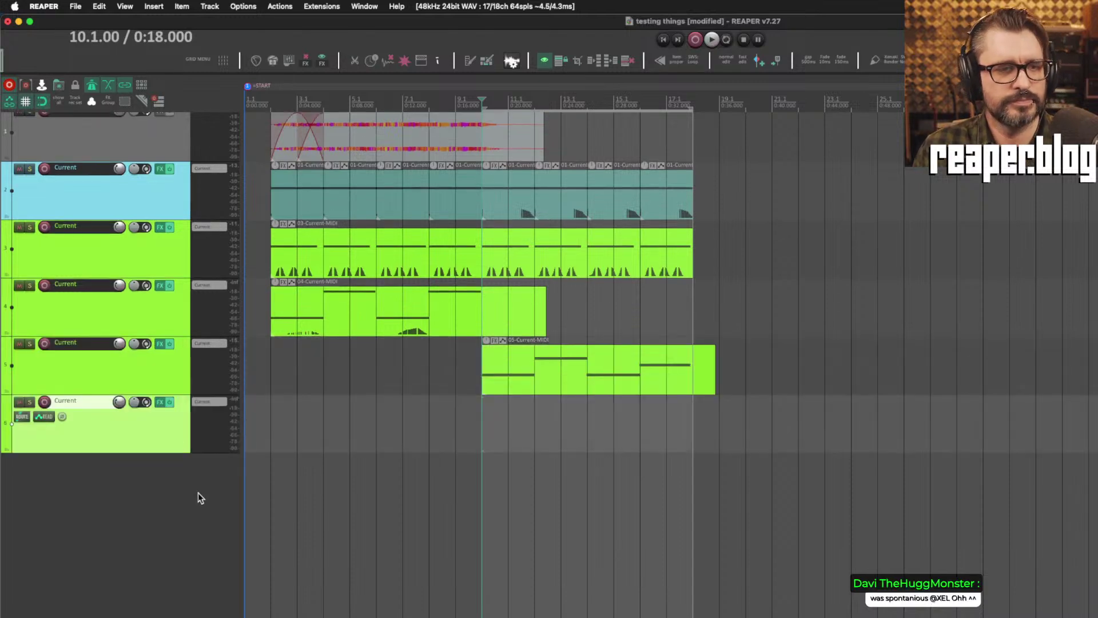
left_click(160, 402)
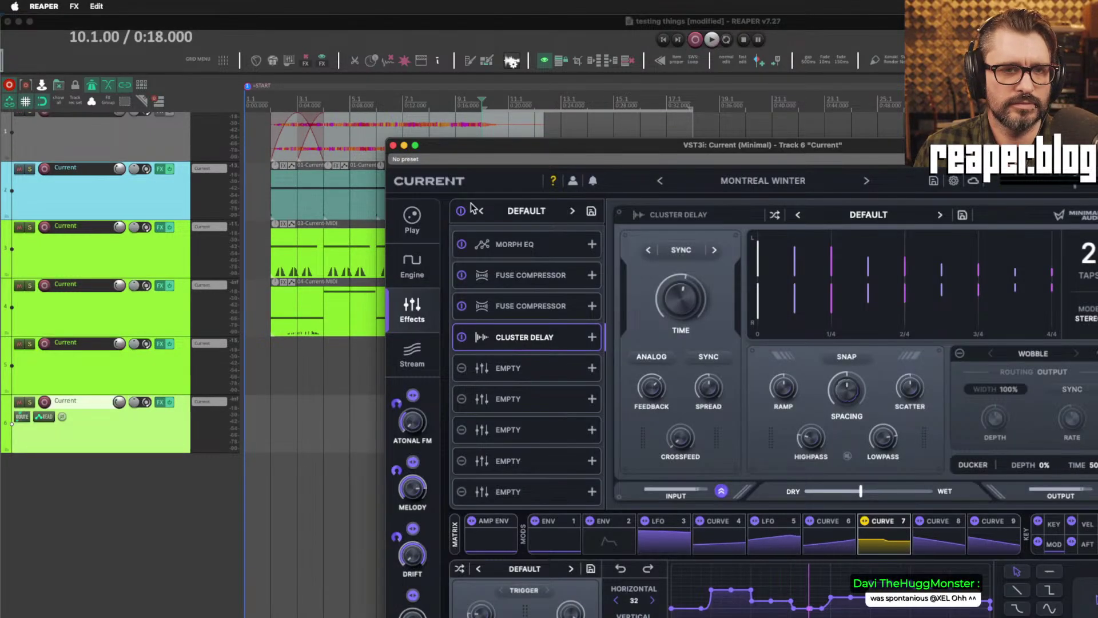
left_click(411, 228)
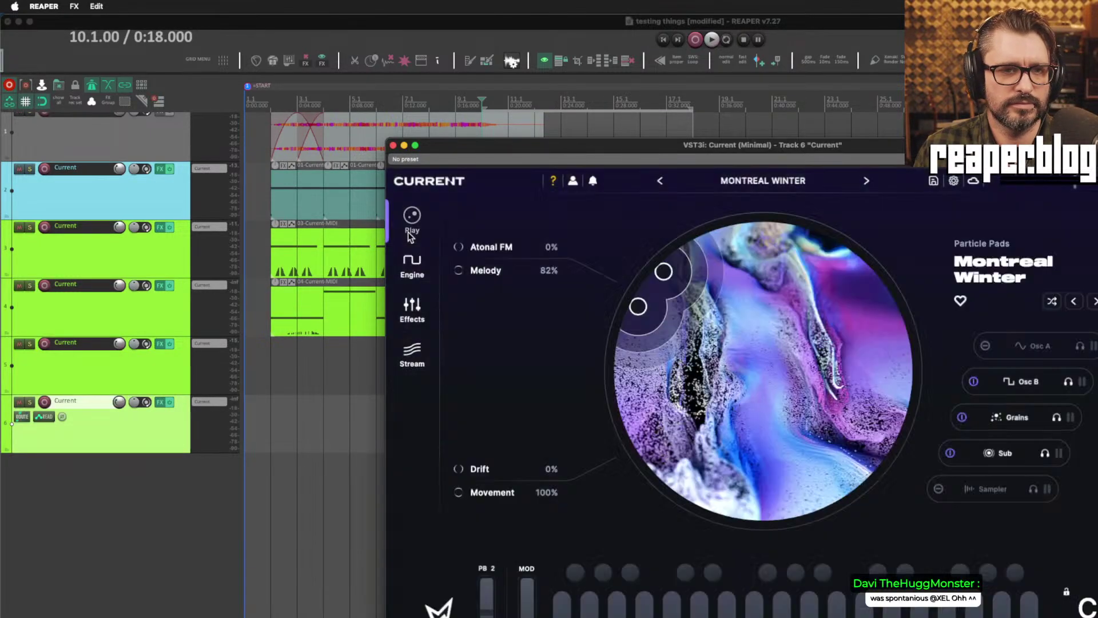
left_click(805, 186)
left_click(648, 287)
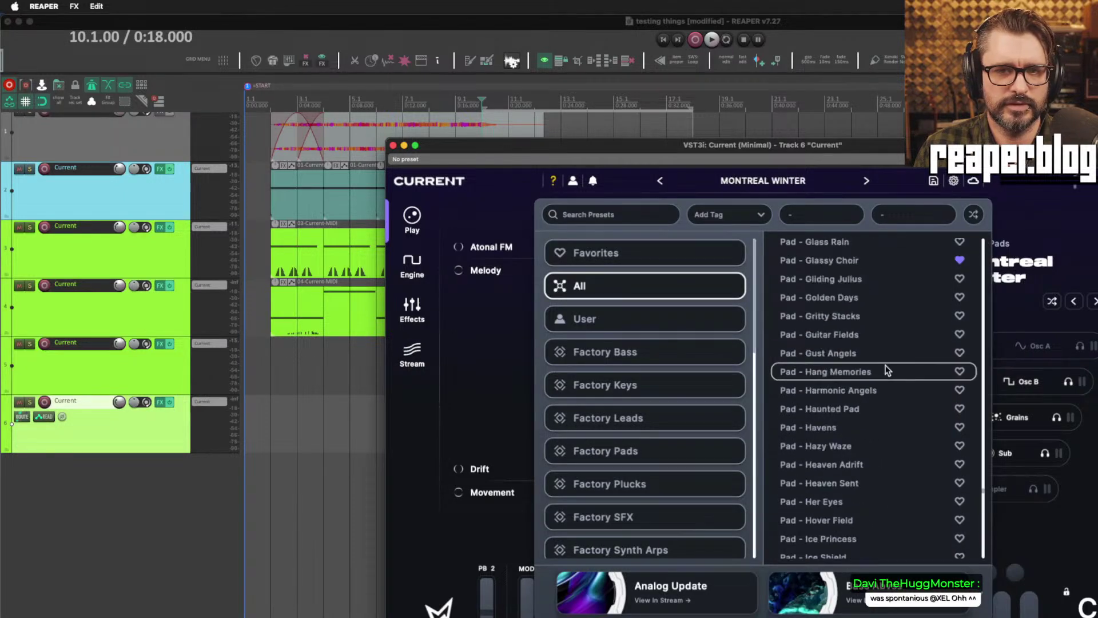
left_click(727, 314)
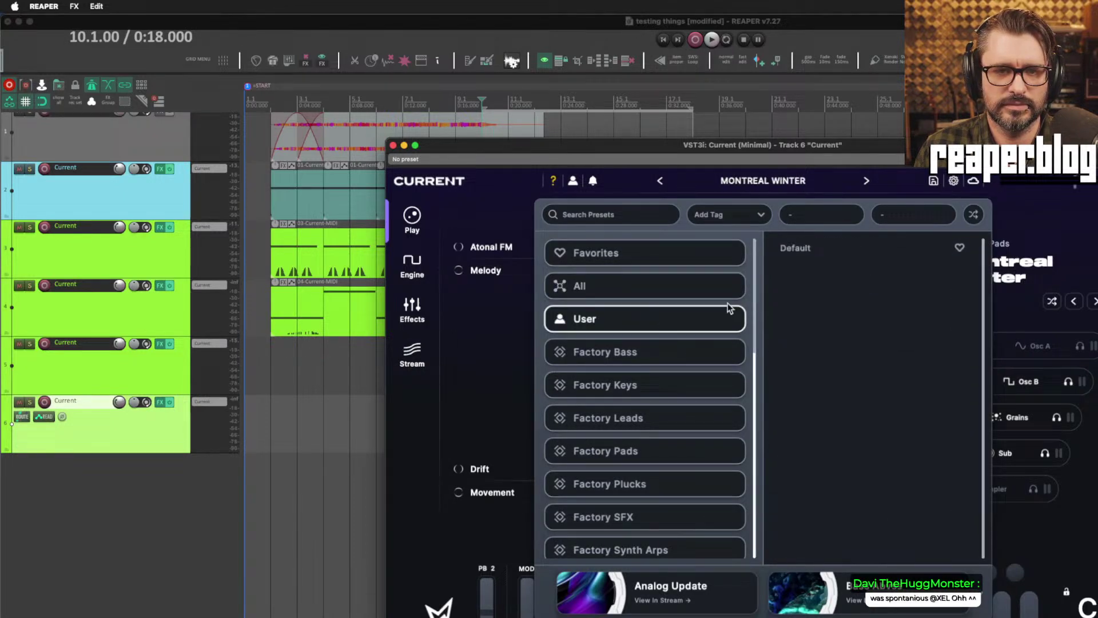
left_click(846, 252)
On track 6's synth engine, switch off oscillator A and enable the sampler.
left_click(412, 266)
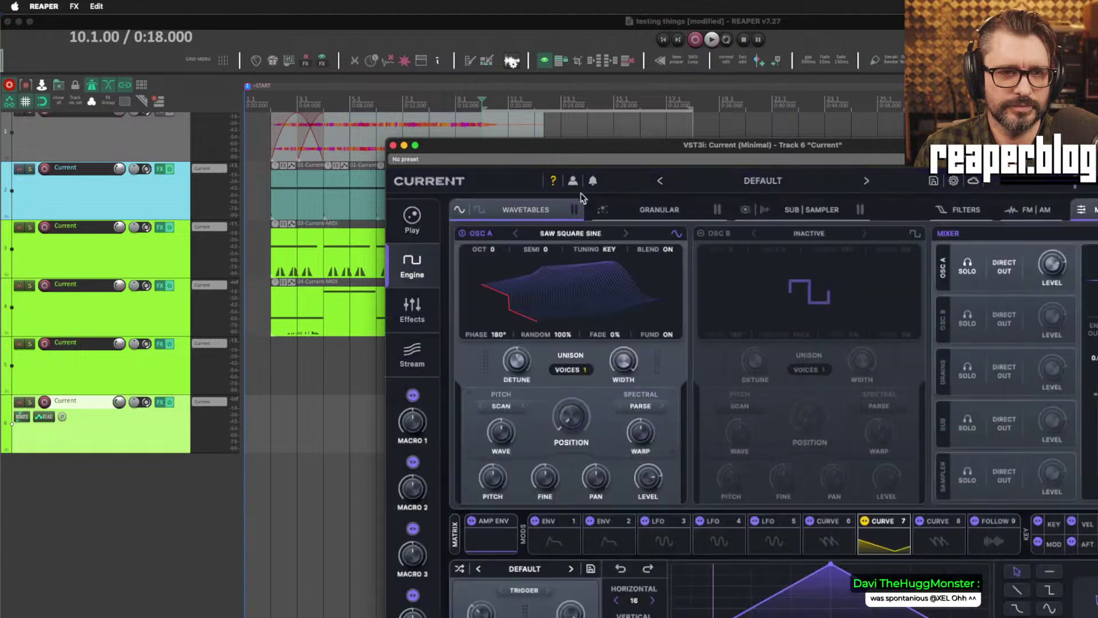
left_click_drag(671, 151, 517, 104)
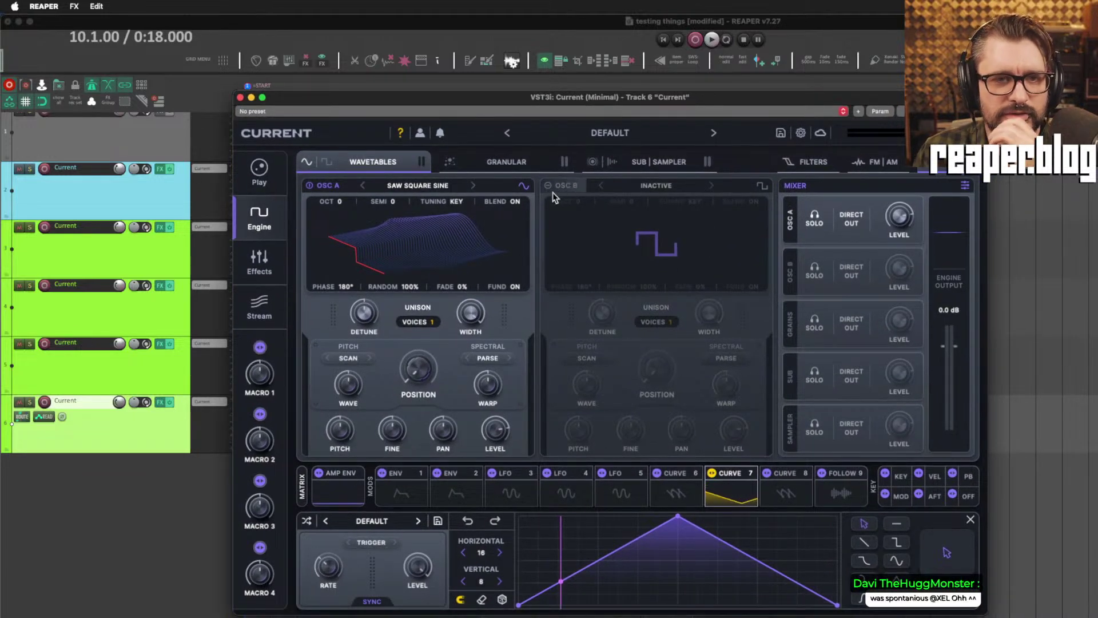
left_click(444, 187)
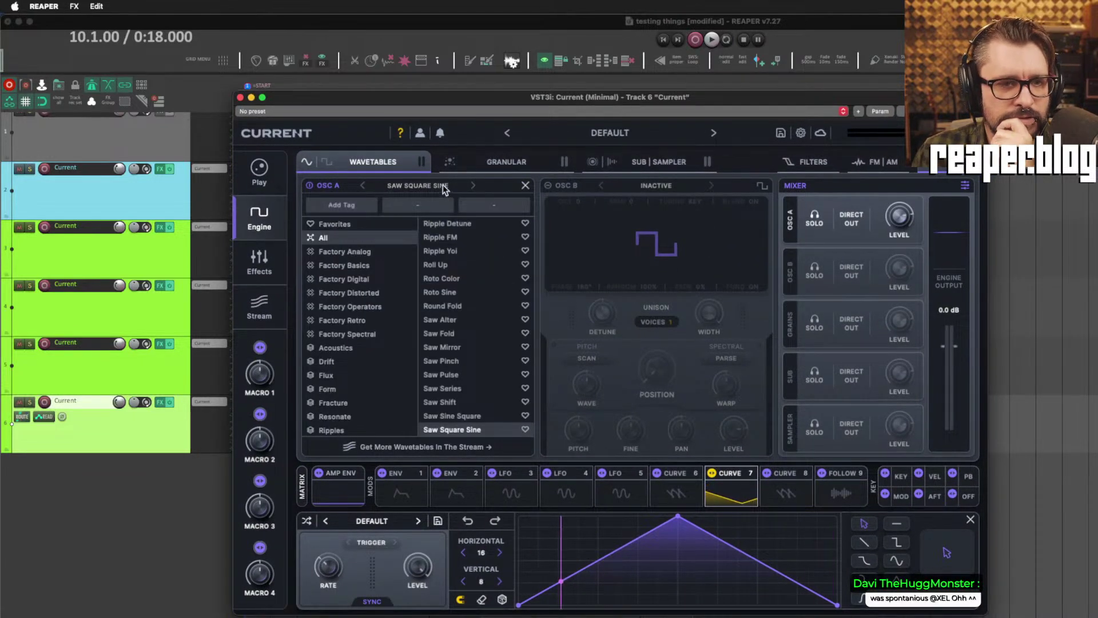
left_click(442, 184)
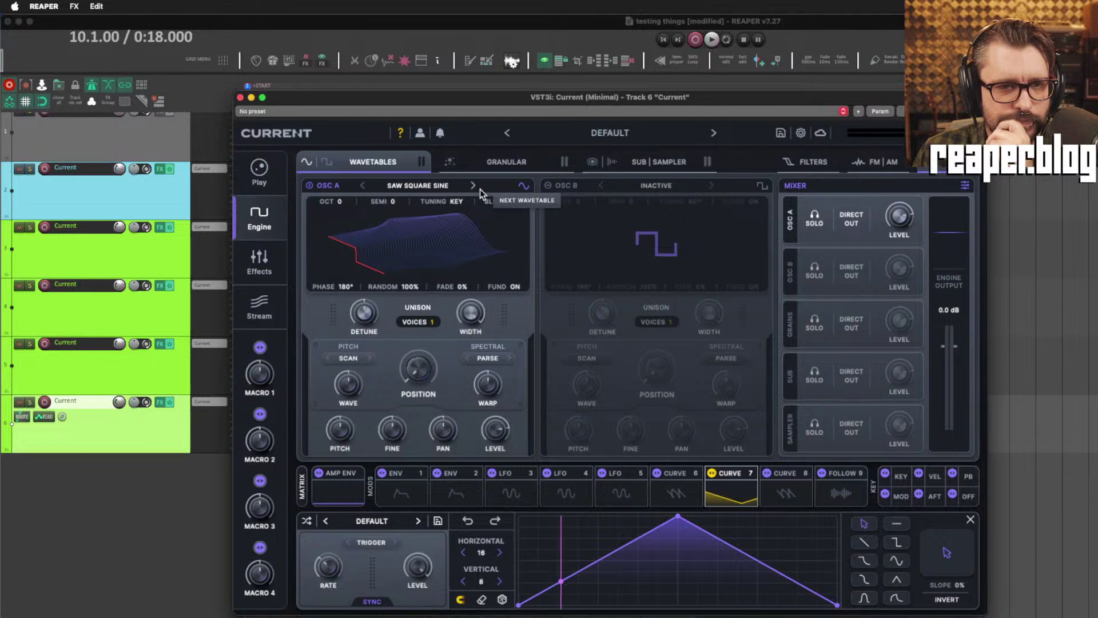
left_click(308, 186)
left_click(650, 168)
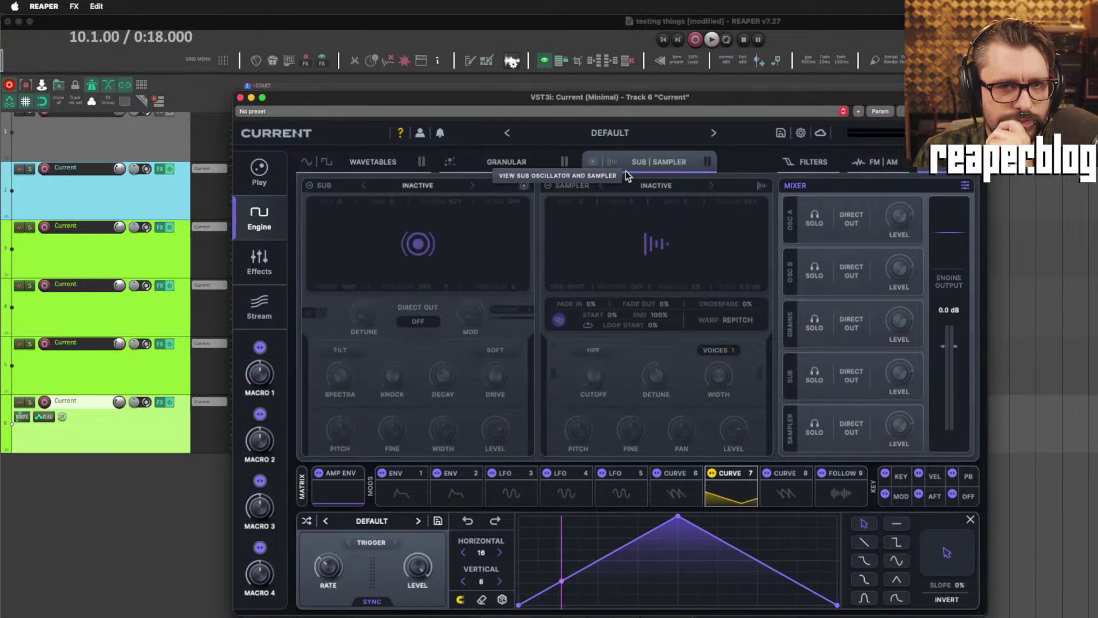
left_click(548, 185)
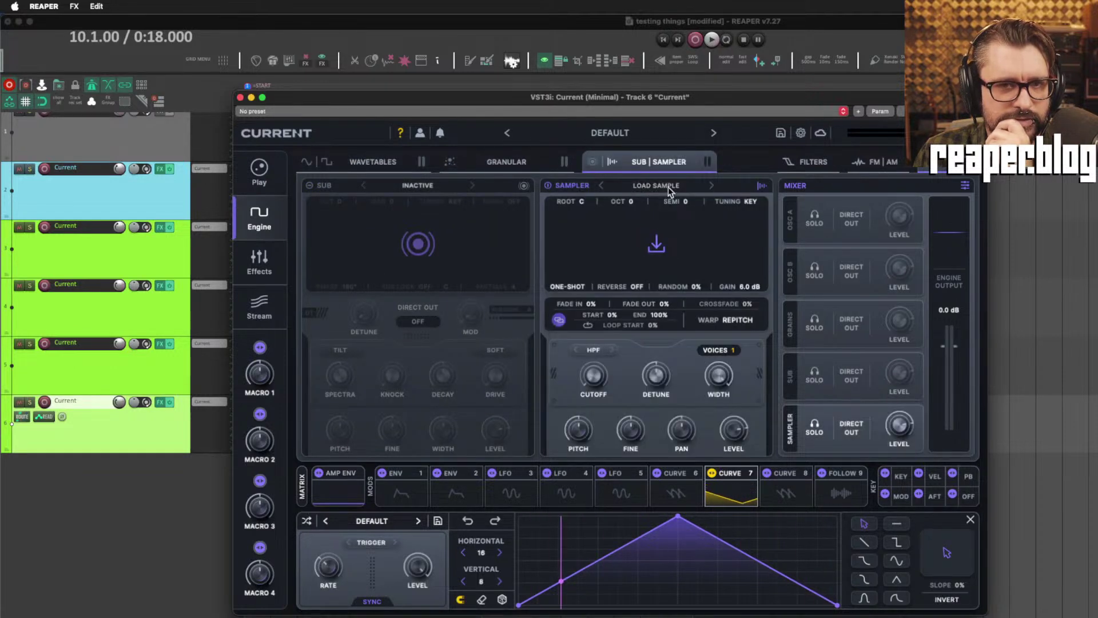
Load the Factory Noise sample Bass Amp 1 into the sampler and arm track 6 for recording.
left_click(668, 187)
scroll(593, 393, "down", 5)
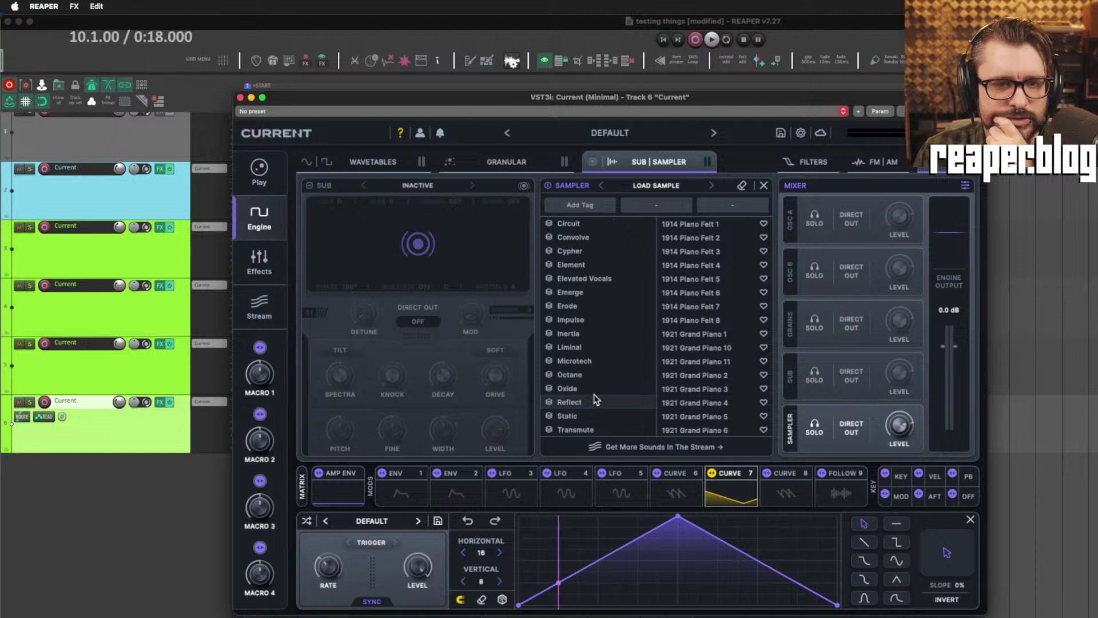
scroll(594, 394, "up", 5)
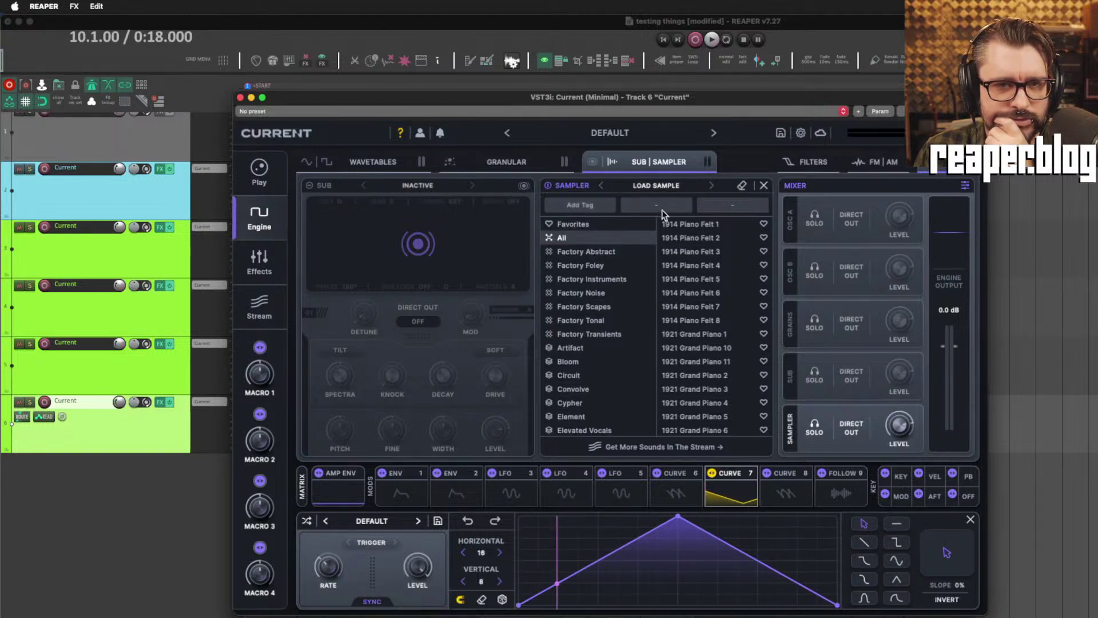
left_click(609, 302)
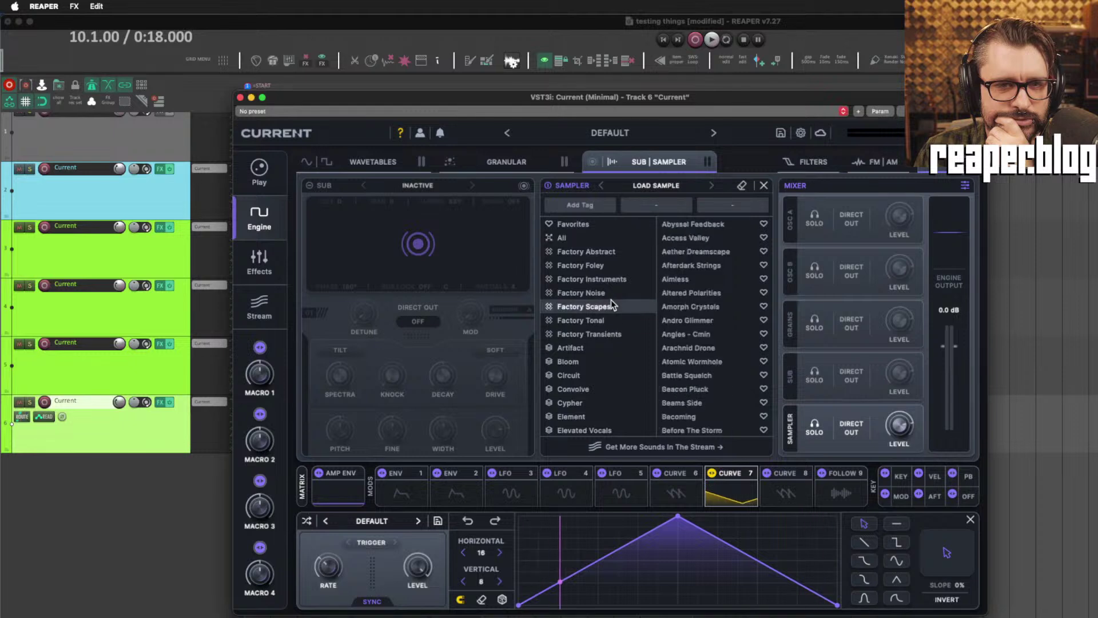
left_click(609, 293)
left_click(705, 224)
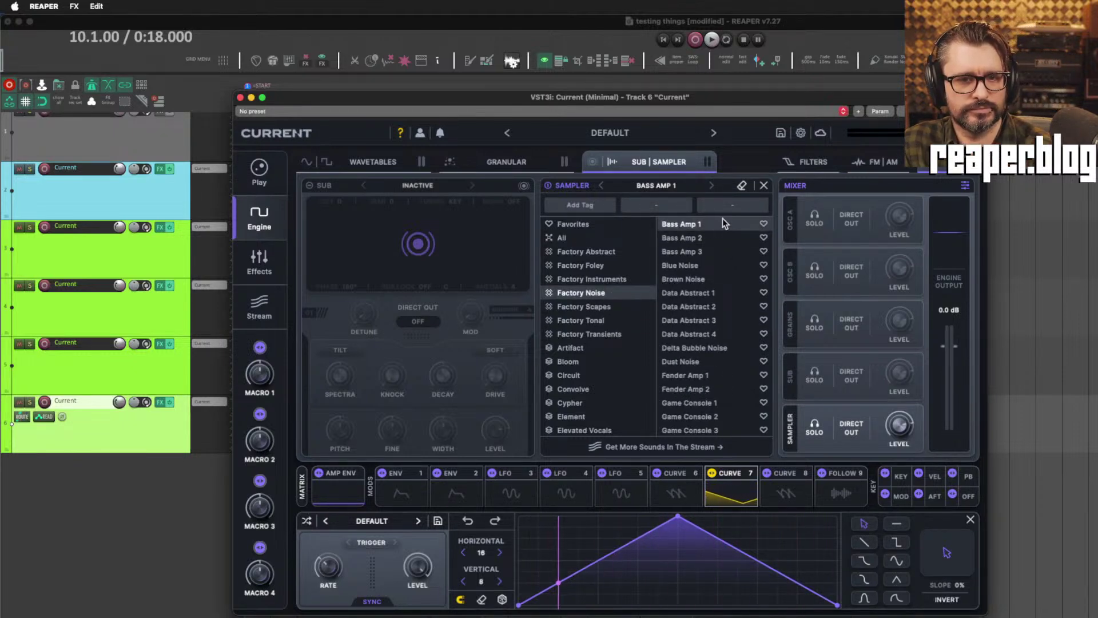
left_click(44, 402)
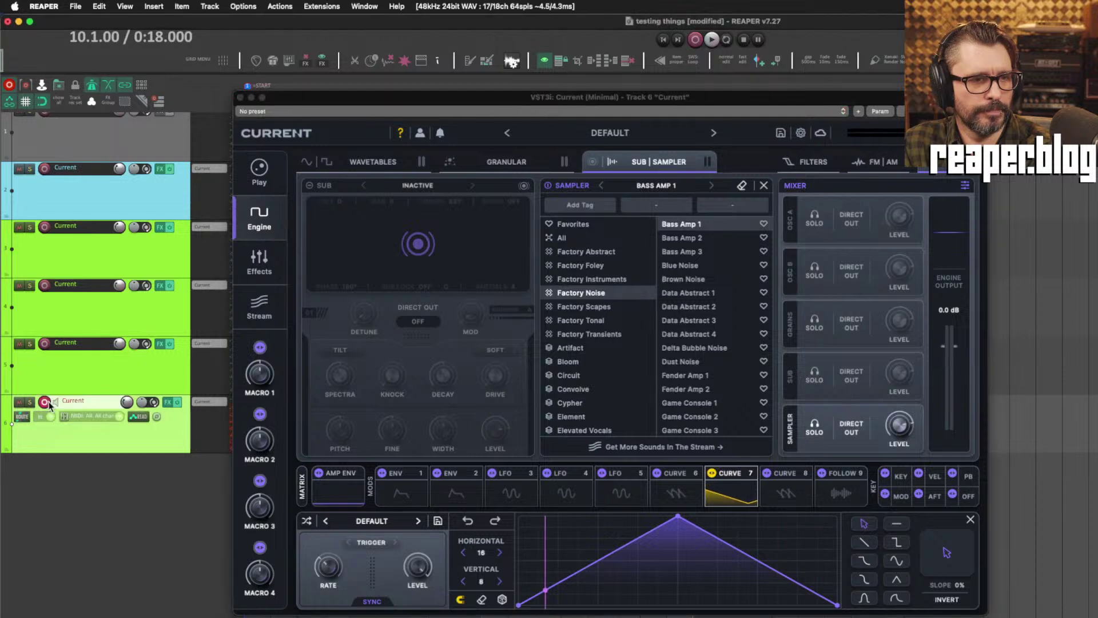
Audition Factory Noise samples such as Blue Noise, Delta Bubble Noise and Game Console 1, and choose Fender Amp 2.
left_click(706, 253)
left_click(708, 267)
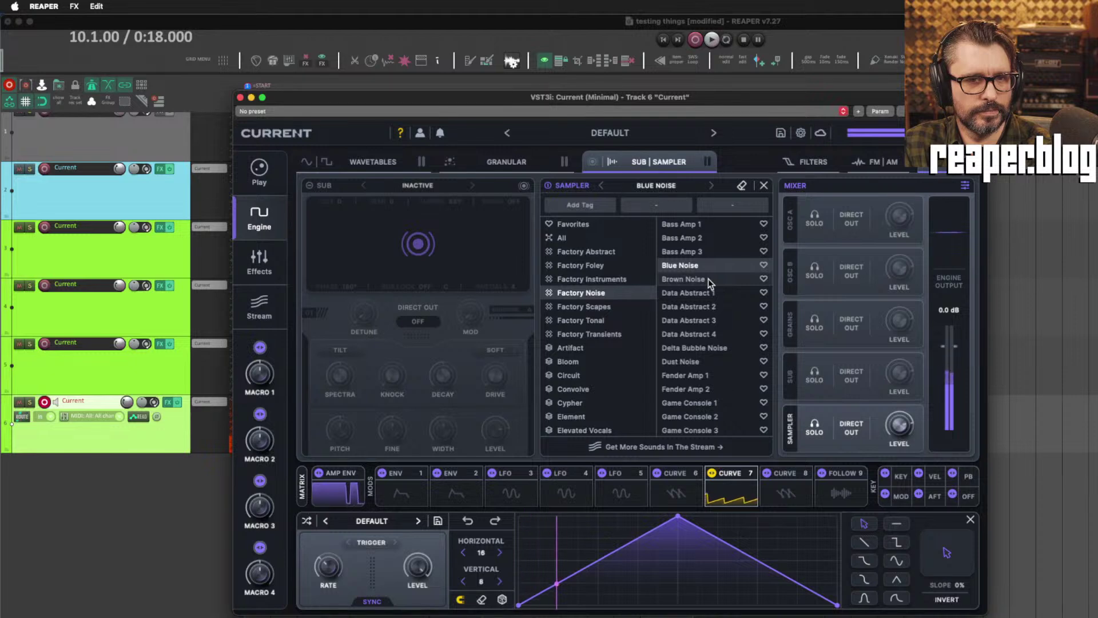
left_click(705, 349)
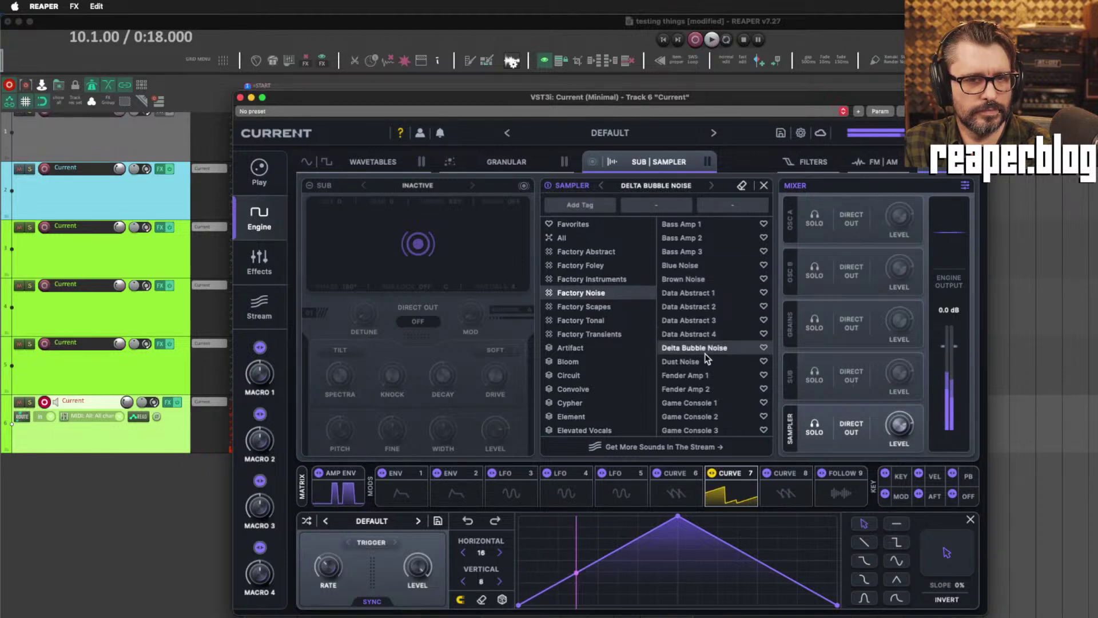
left_click(708, 361)
left_click(711, 376)
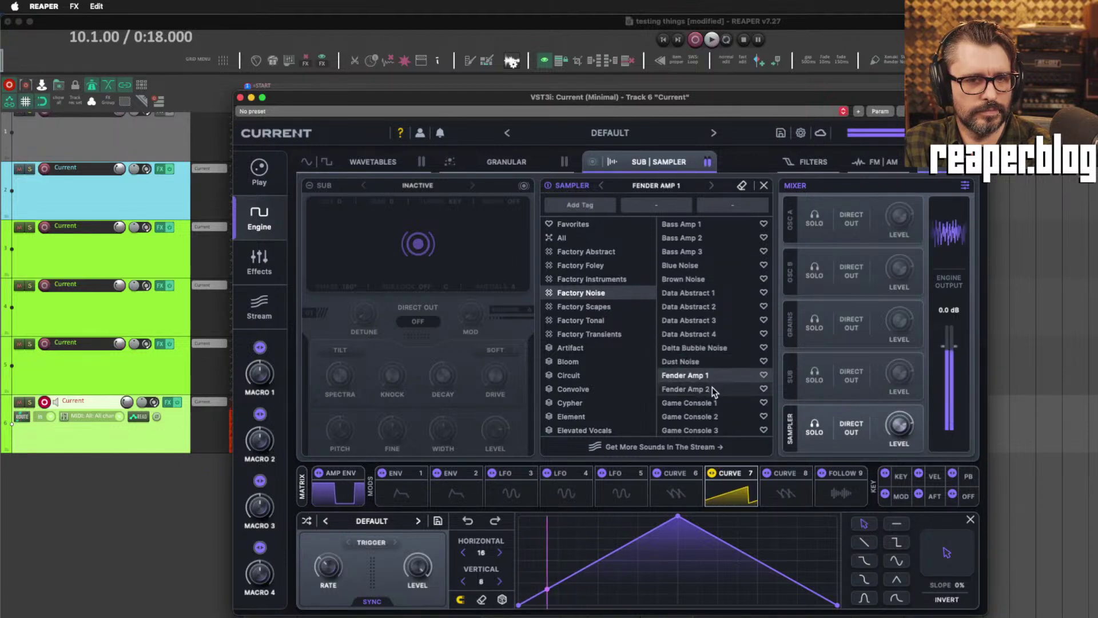
left_click(712, 389)
left_click(718, 403)
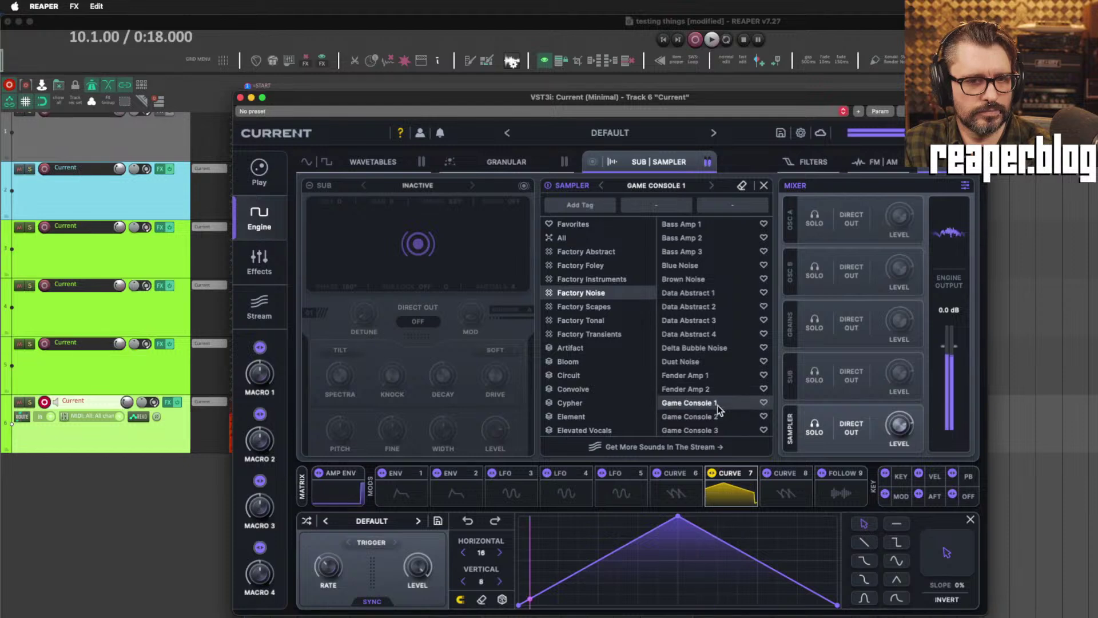
left_click(718, 393)
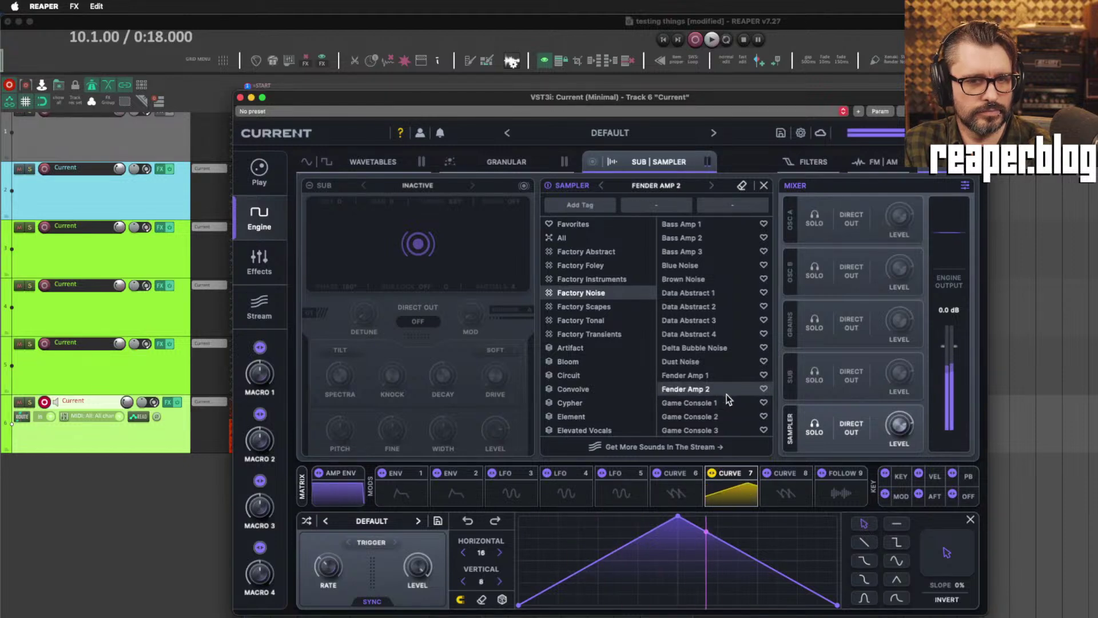
left_click(668, 188)
Reshape the amp envelope into a short curved decay that falls to zero within about half a second.
mouse_move(663, 355)
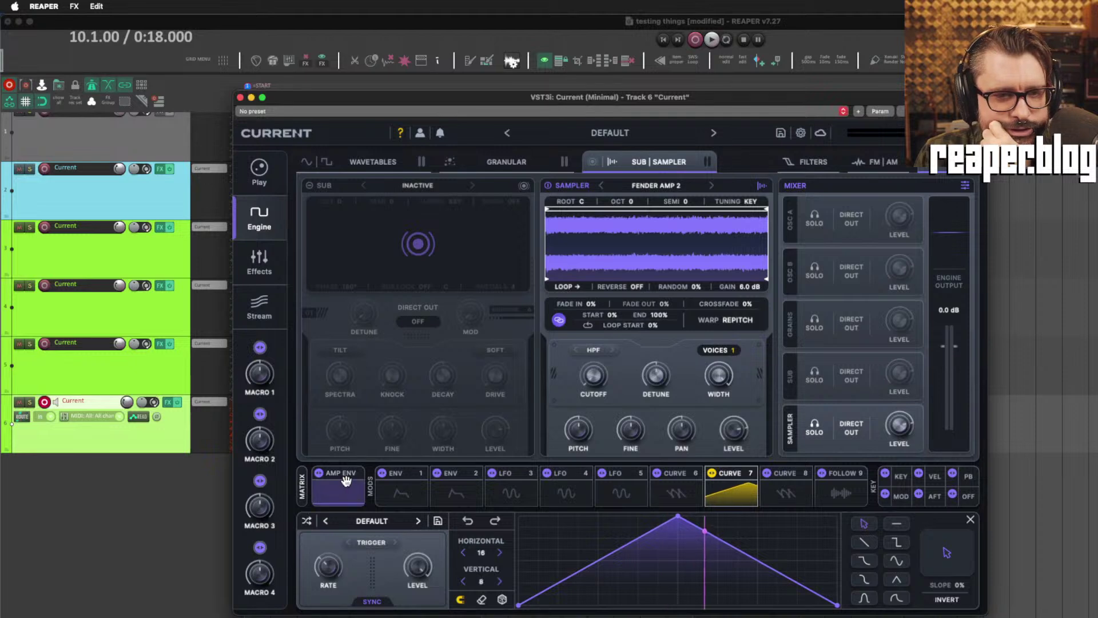
left_click(336, 503)
mouse_move(691, 521)
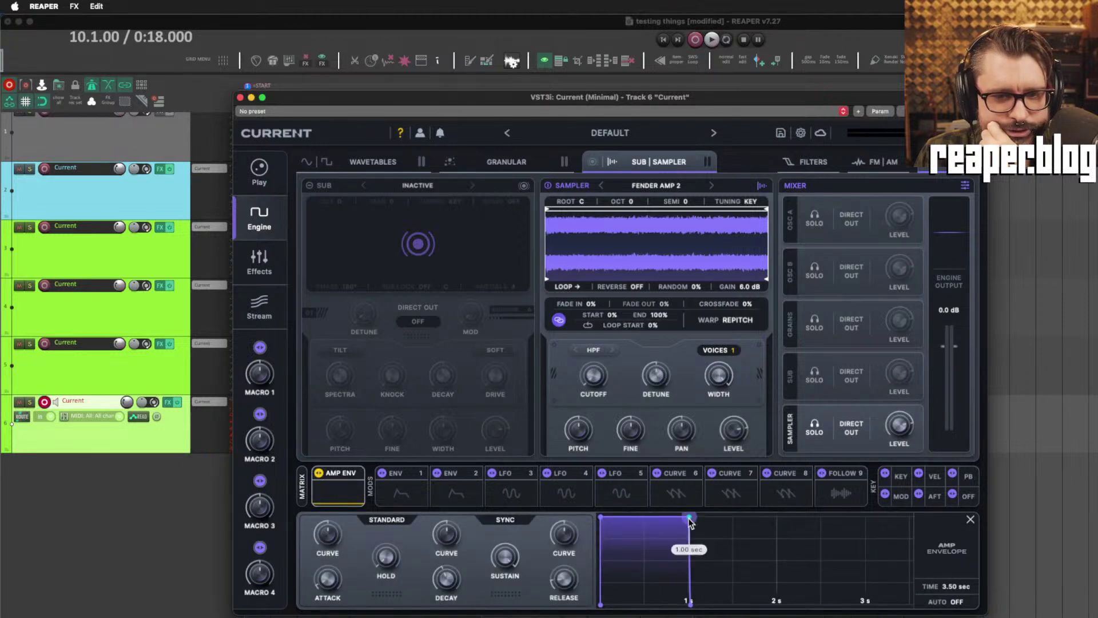
left_click_drag(691, 522, 817, 610)
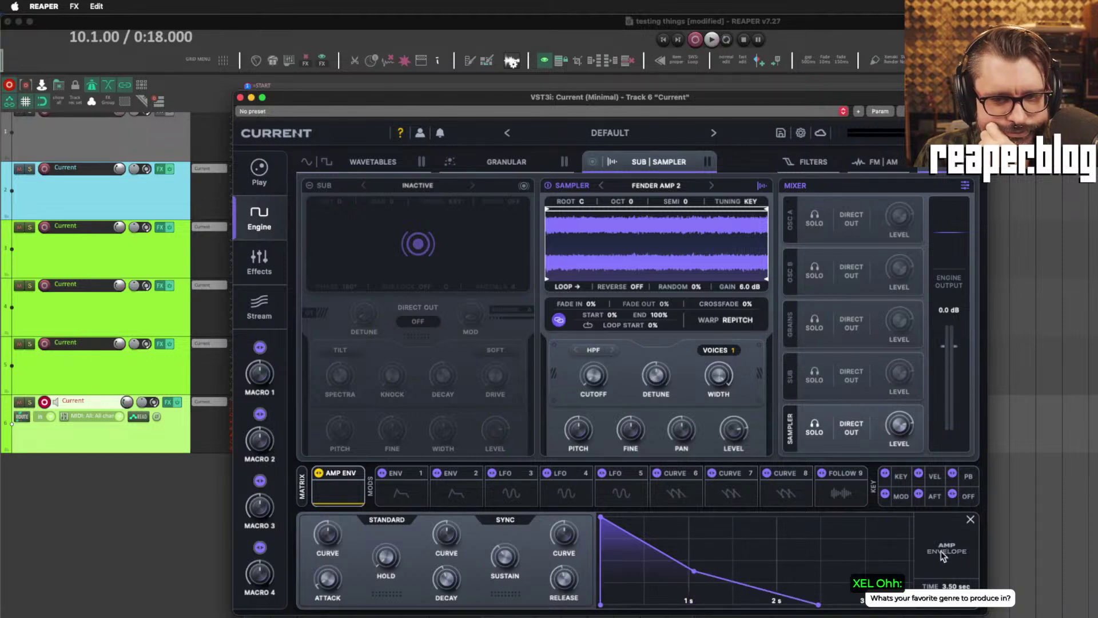
left_click_drag(690, 570, 629, 605)
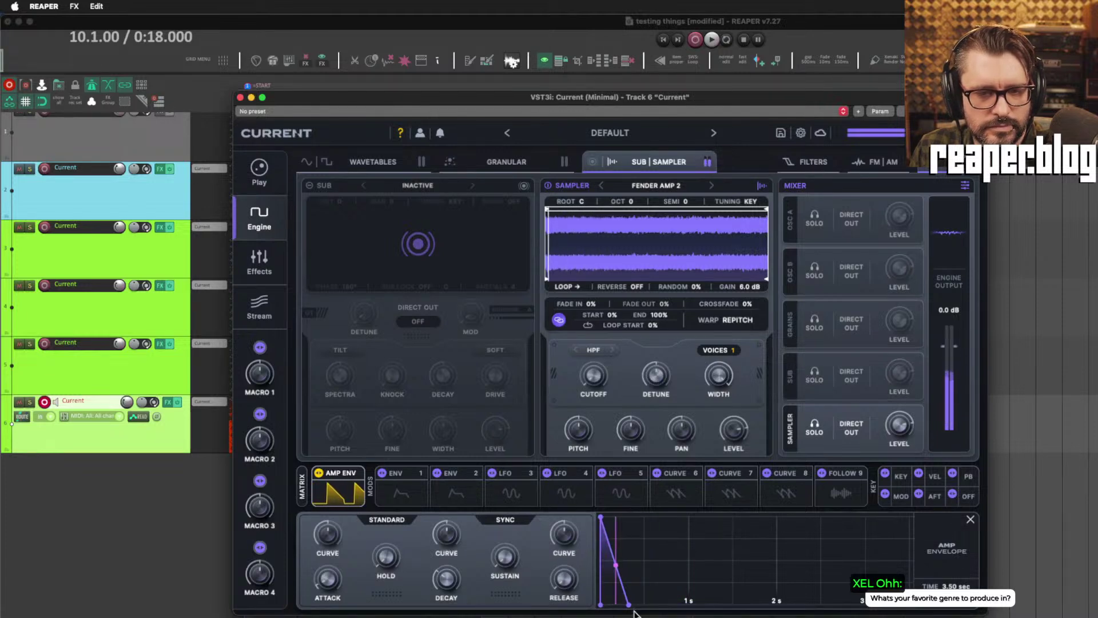
left_click_drag(630, 609, 630, 609)
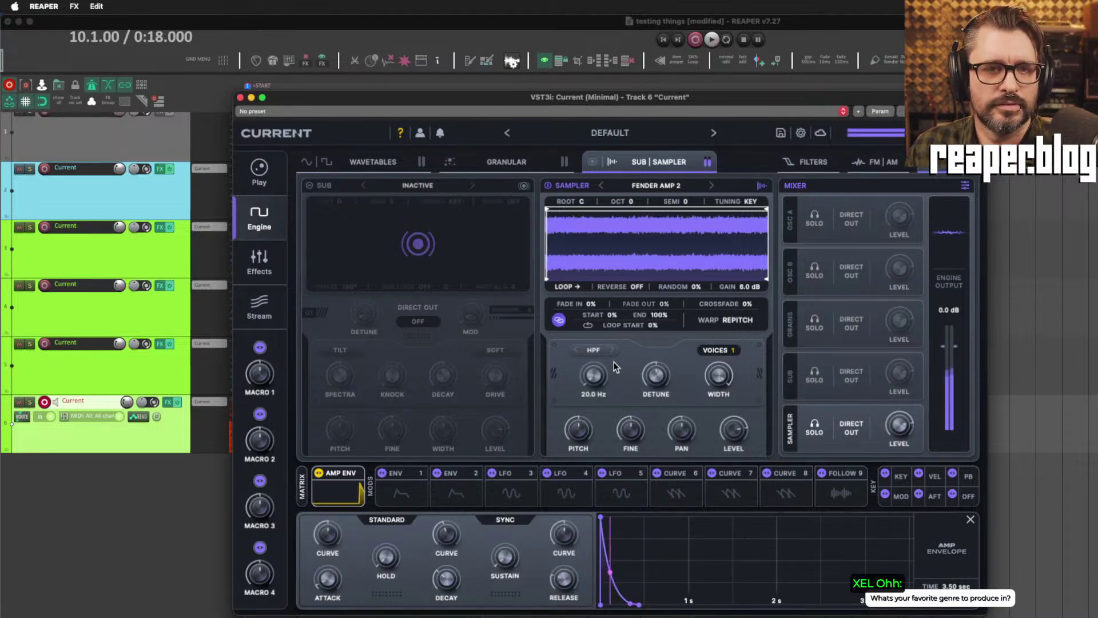
Set the sampler's tuning to Fixed and raise its voices to 16.
left_click(750, 201)
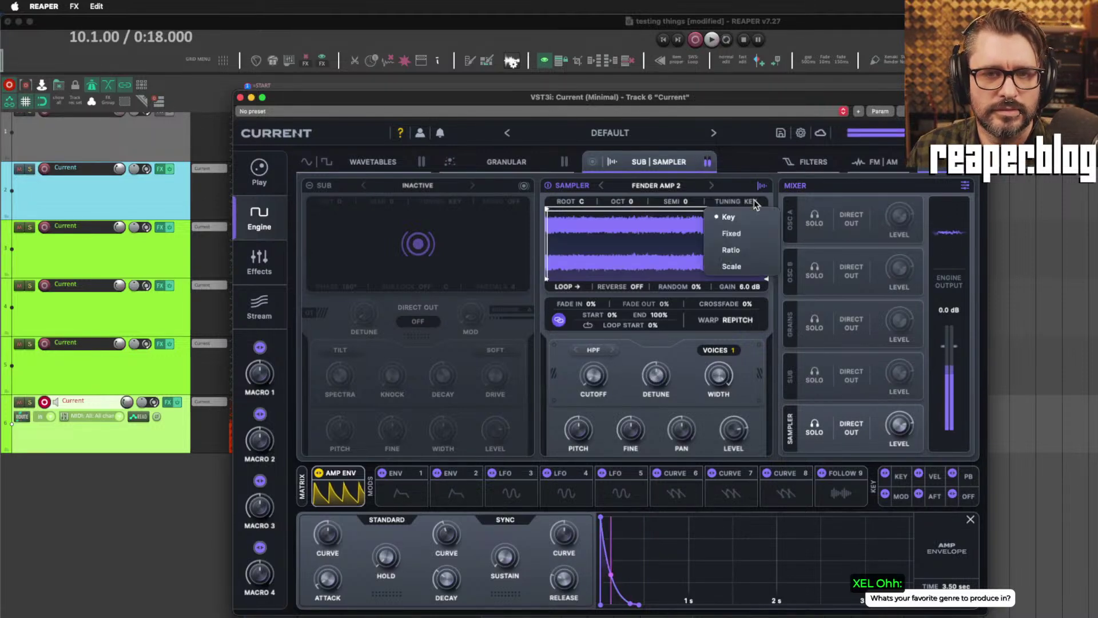
left_click(751, 234)
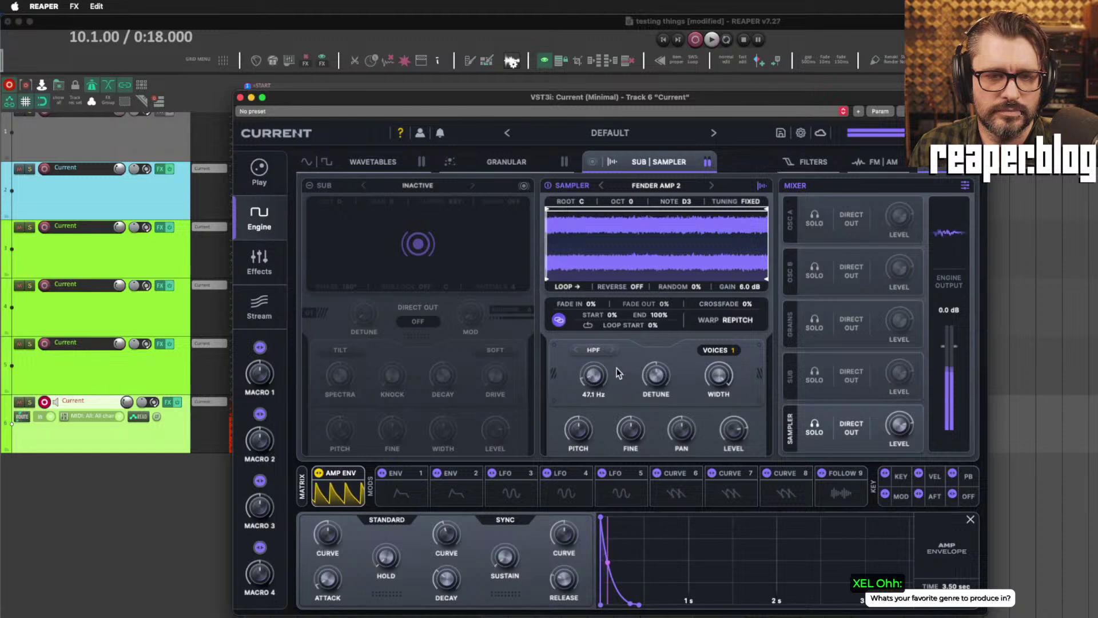
left_click_drag(653, 387, 654, 409)
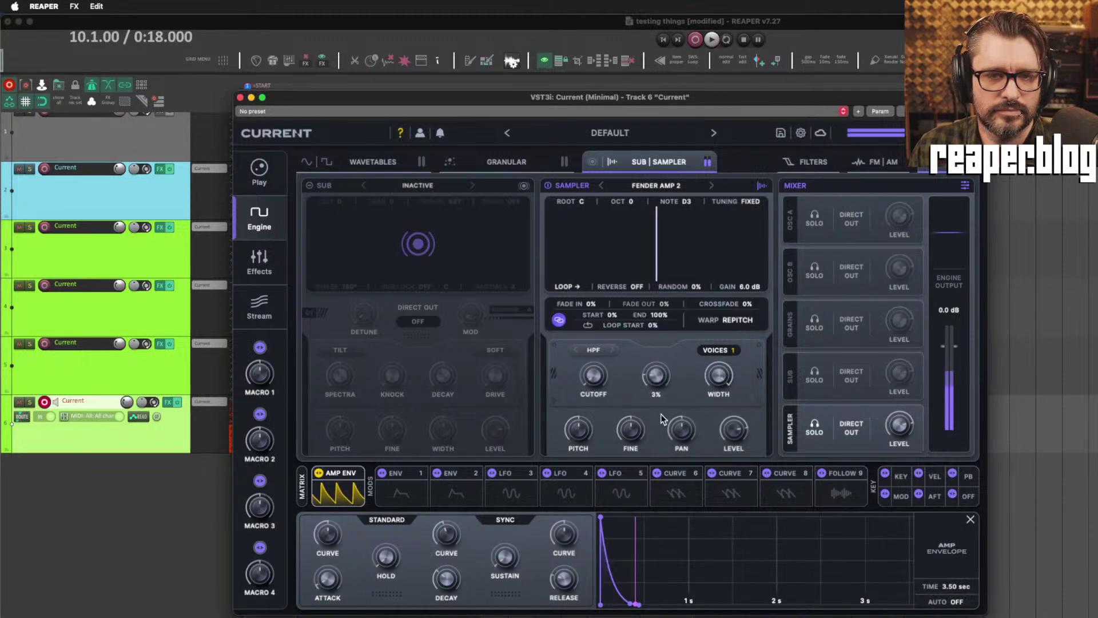
left_click_drag(721, 349, 711, 166)
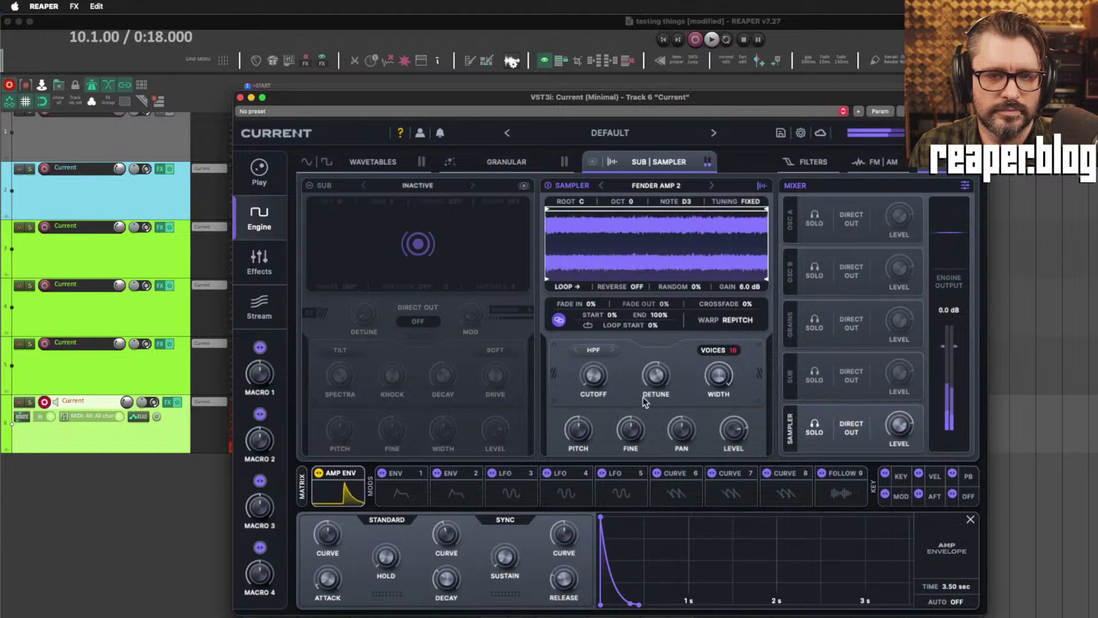
Adjust the sampler's detune and stereo width up and down while playing to compare the sound with 16 voices.
left_click_drag(655, 379, 662, 338)
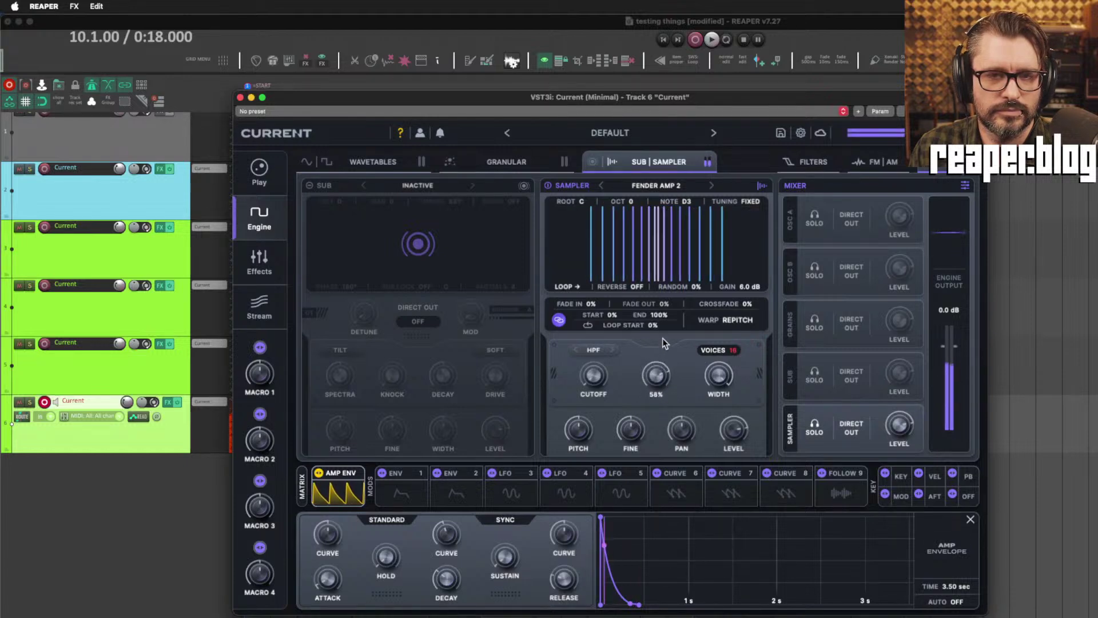
left_click_drag(723, 404, 730, 540)
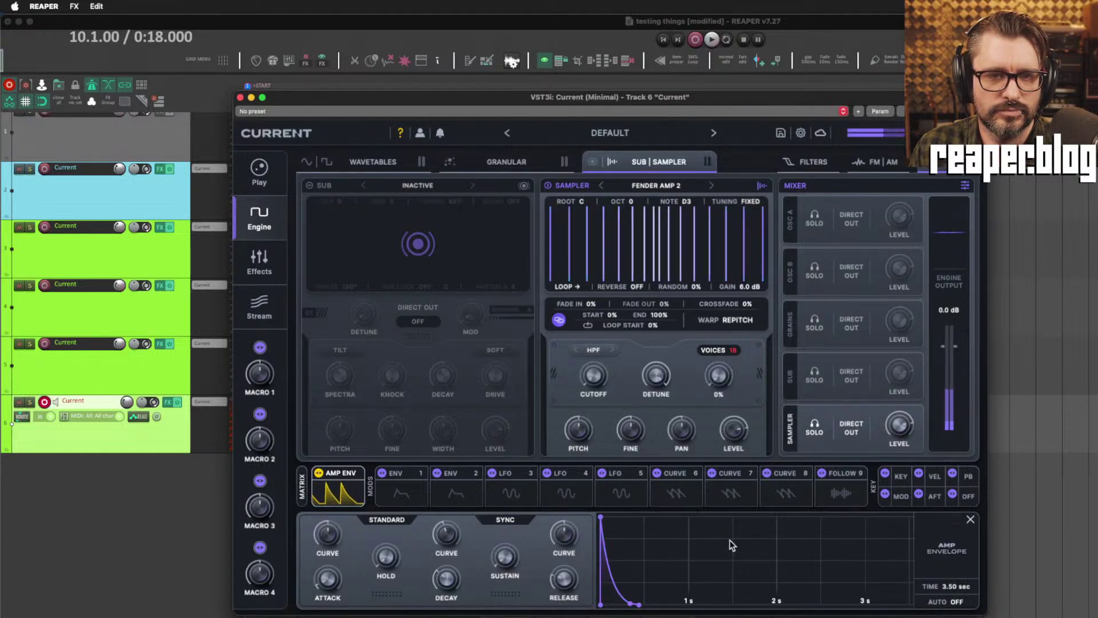
left_click_drag(726, 487, 722, 457)
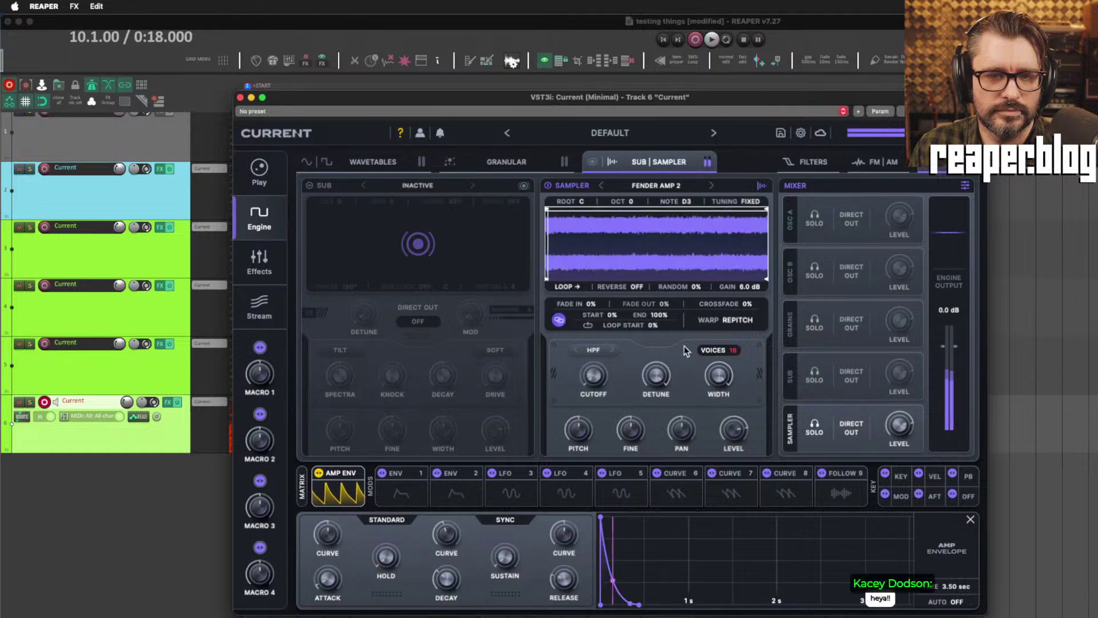
left_click_drag(654, 376, 675, 562)
left_click_drag(681, 469, 695, 218)
left_click_drag(684, 380, 685, 218)
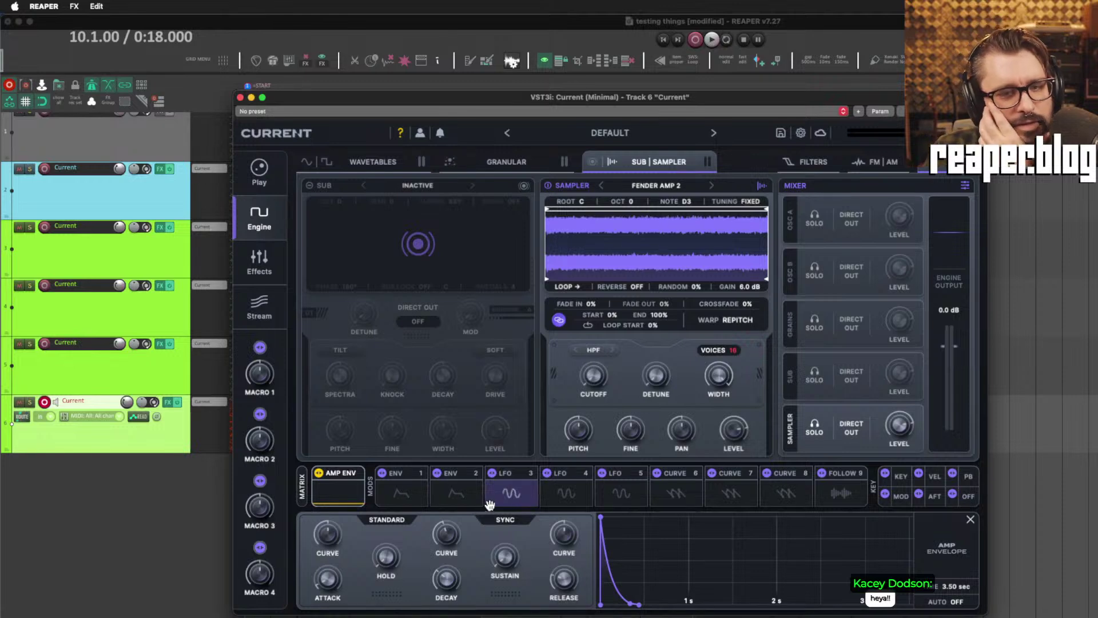
Open the first modulator envelope and set its mode to One-Shot.
left_click(415, 498)
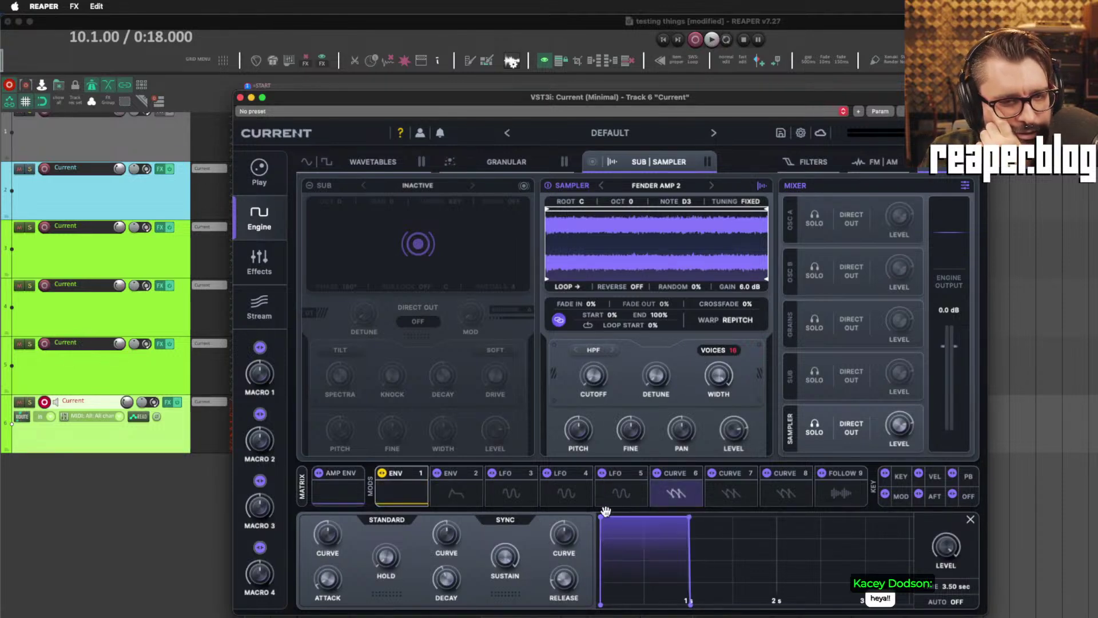
left_click(376, 520)
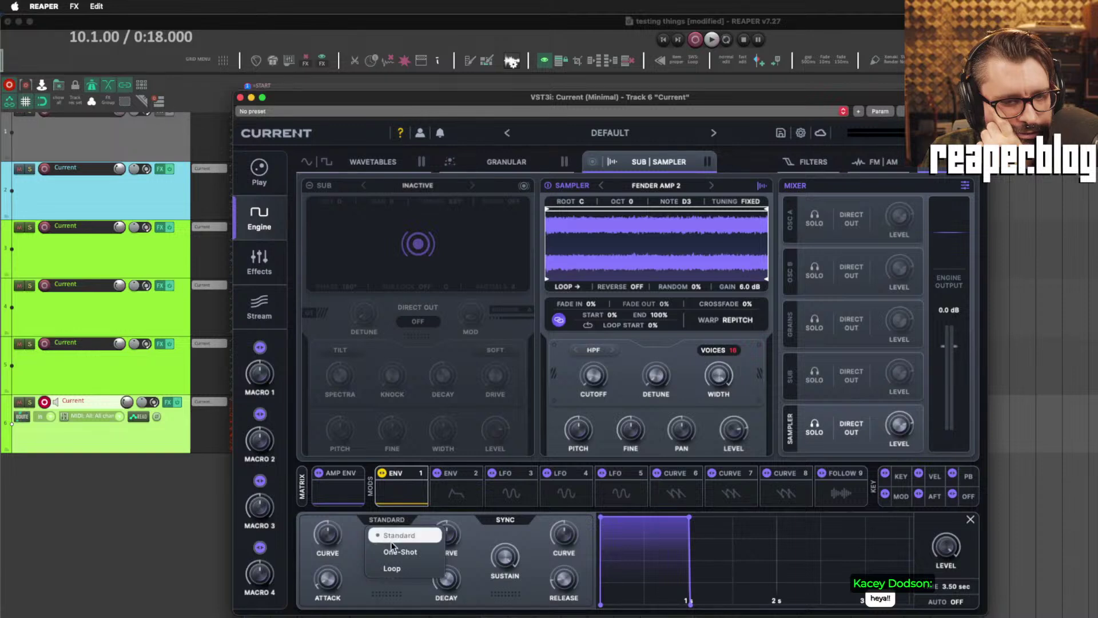
left_click(398, 558)
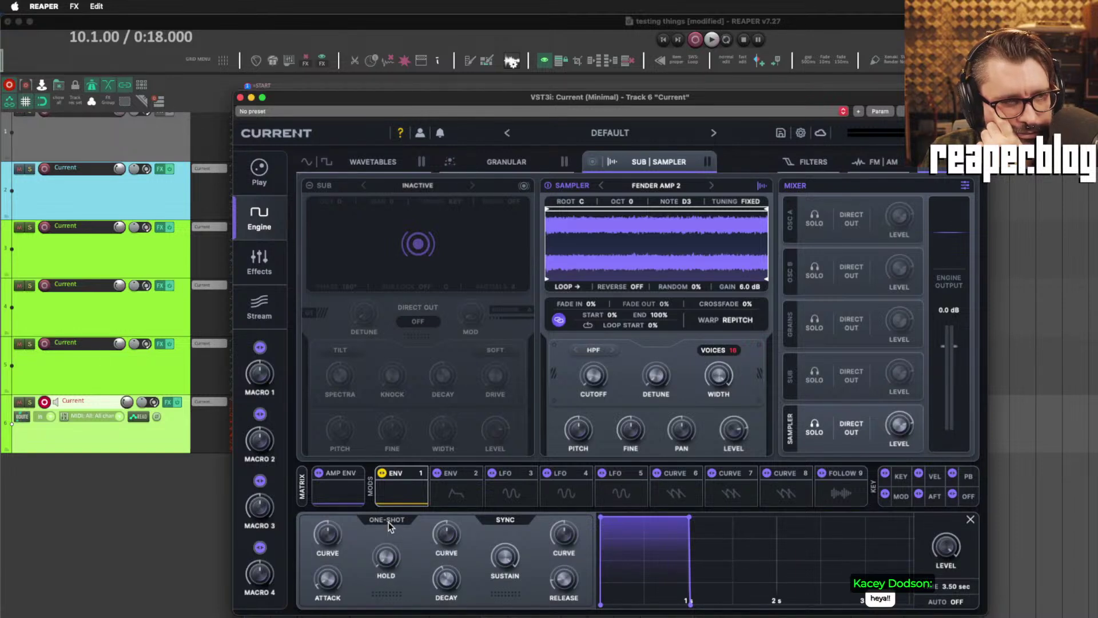
mouse_move(389, 522)
Try the first modulator as a One-Shot LFO at a synced 1/64 rate, and return it to the Env type.
left_click(394, 473)
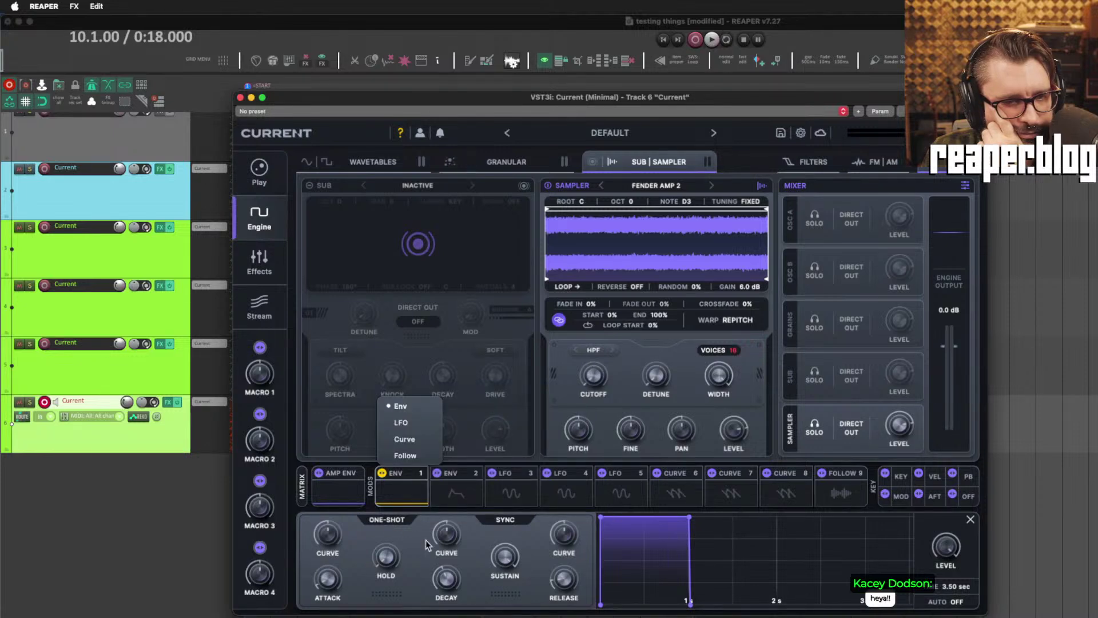
left_click(434, 423)
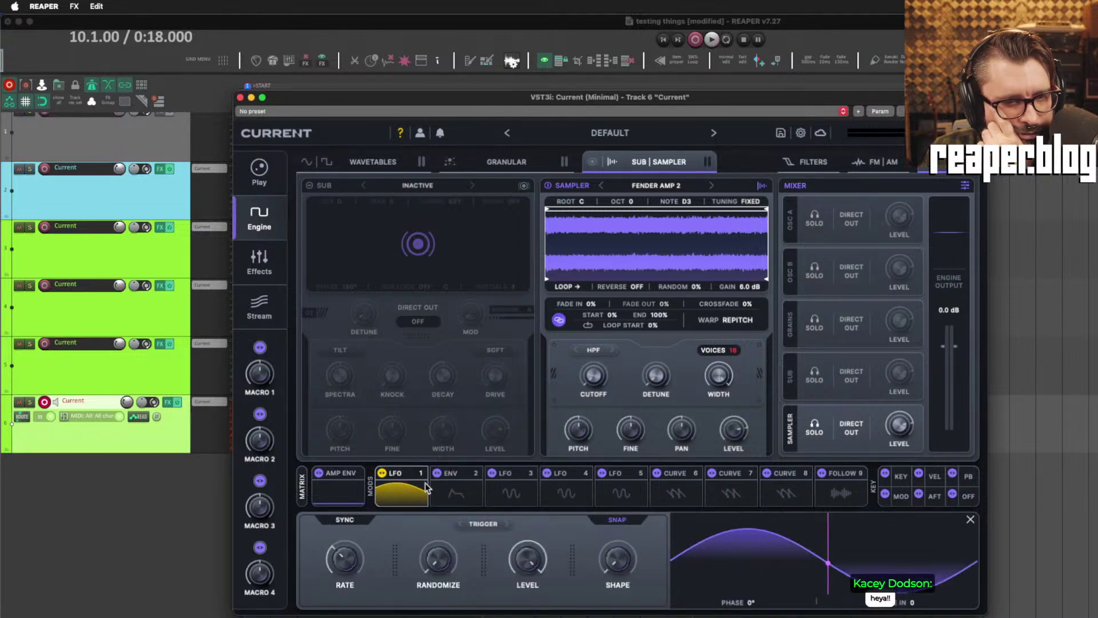
left_click(358, 517)
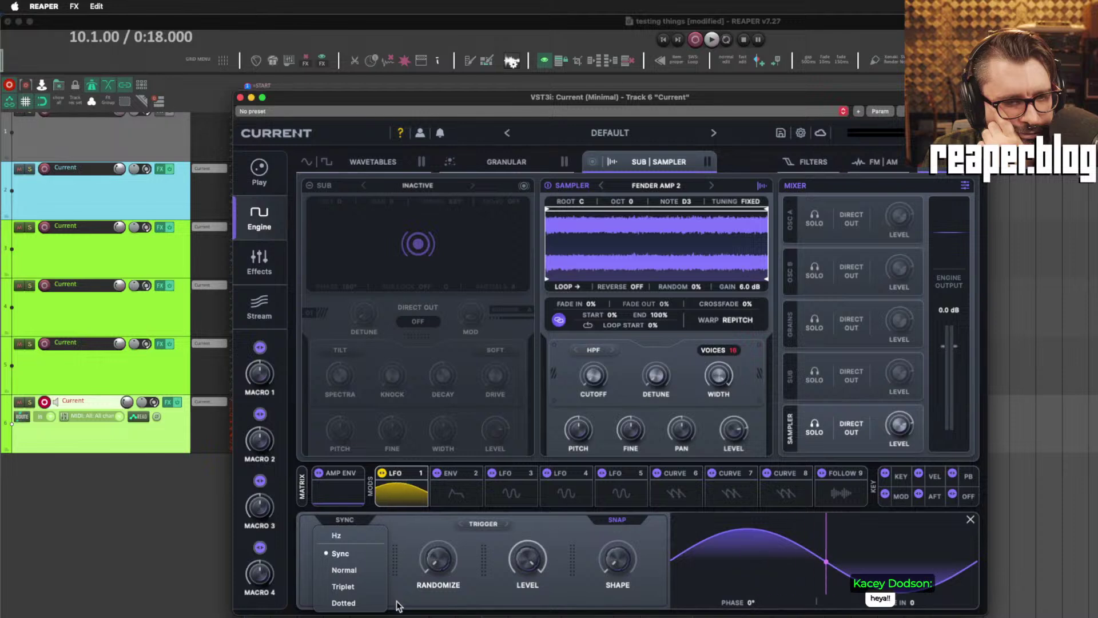
left_click(473, 525)
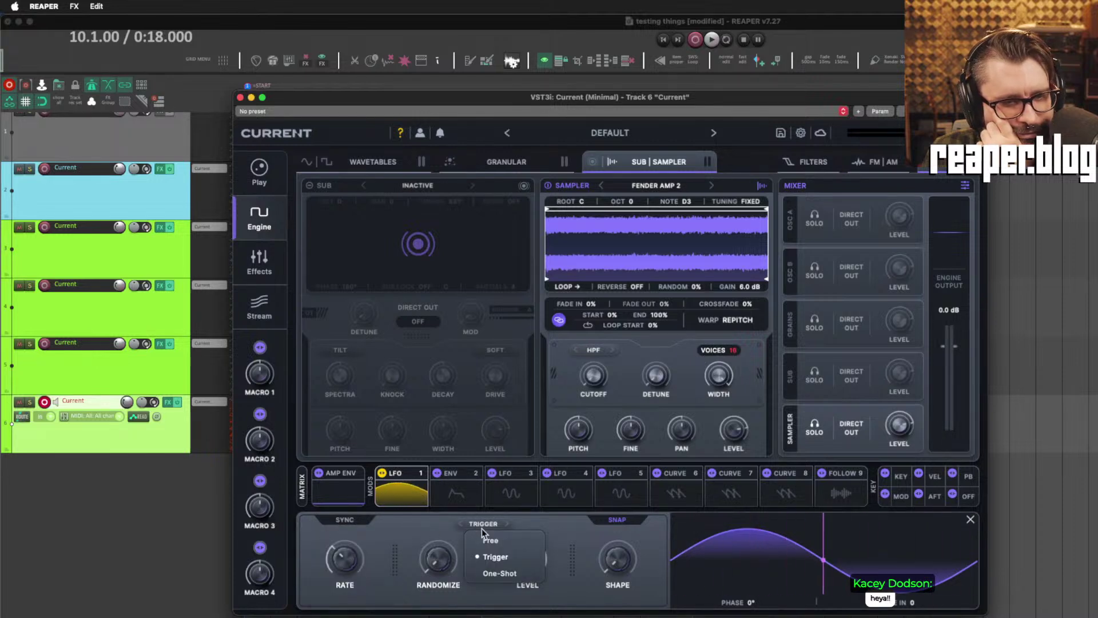
left_click(501, 577)
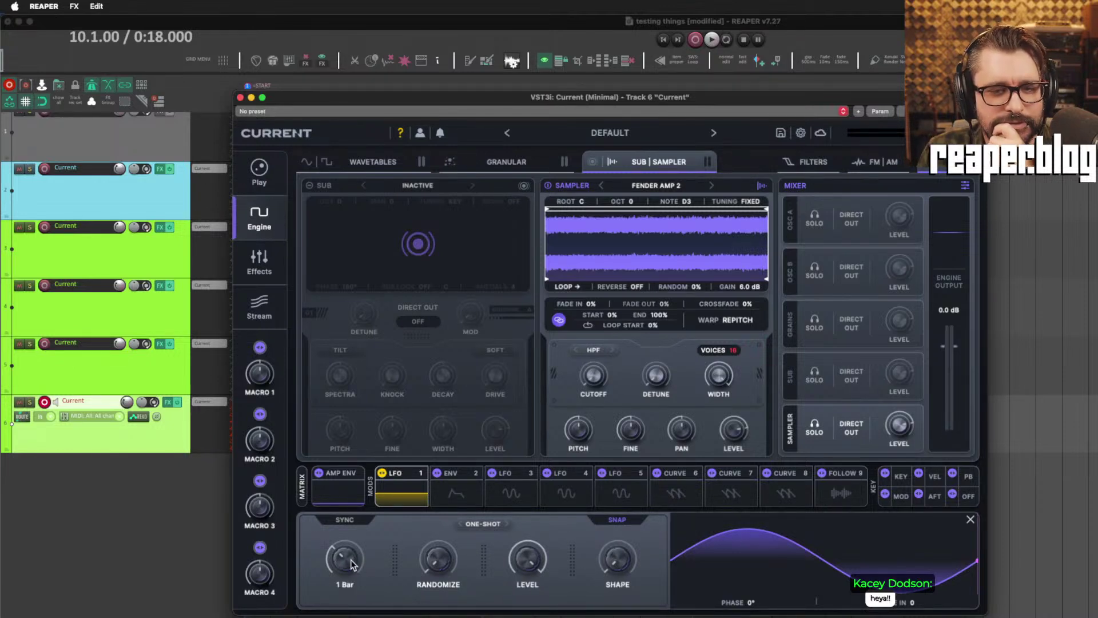
left_click_drag(351, 564, 351, 535)
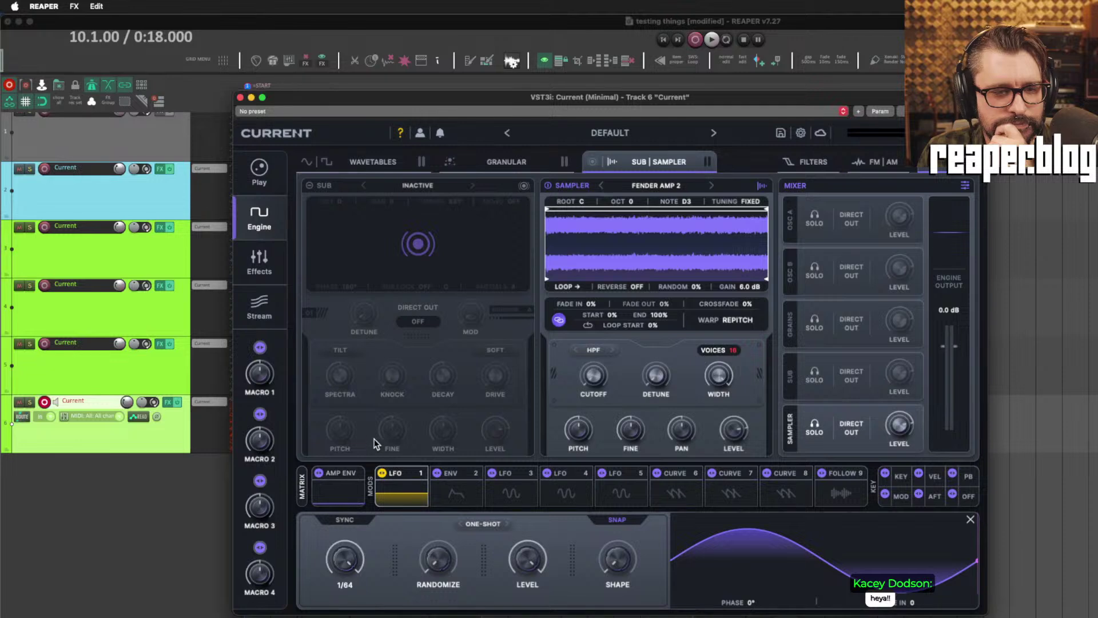
left_click(396, 475)
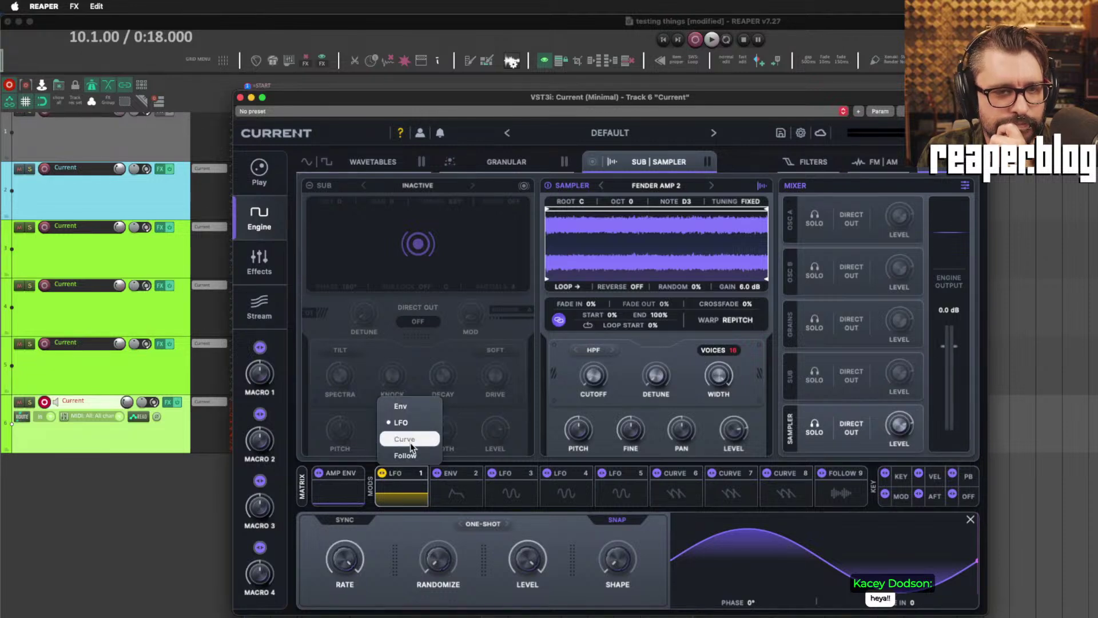
left_click(407, 406)
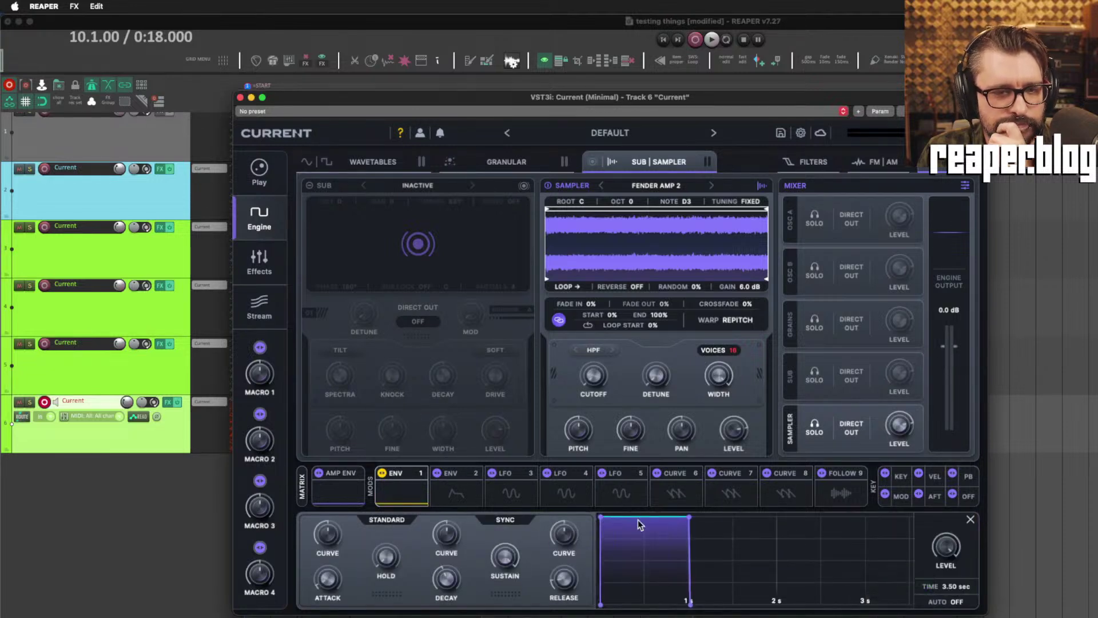
Shape Envelope 1 into a linear ramp rising over about one second and assign it to the sampler's detune.
left_click_drag(601, 516, 692, 516)
left_click_drag(782, 521, 671, 521)
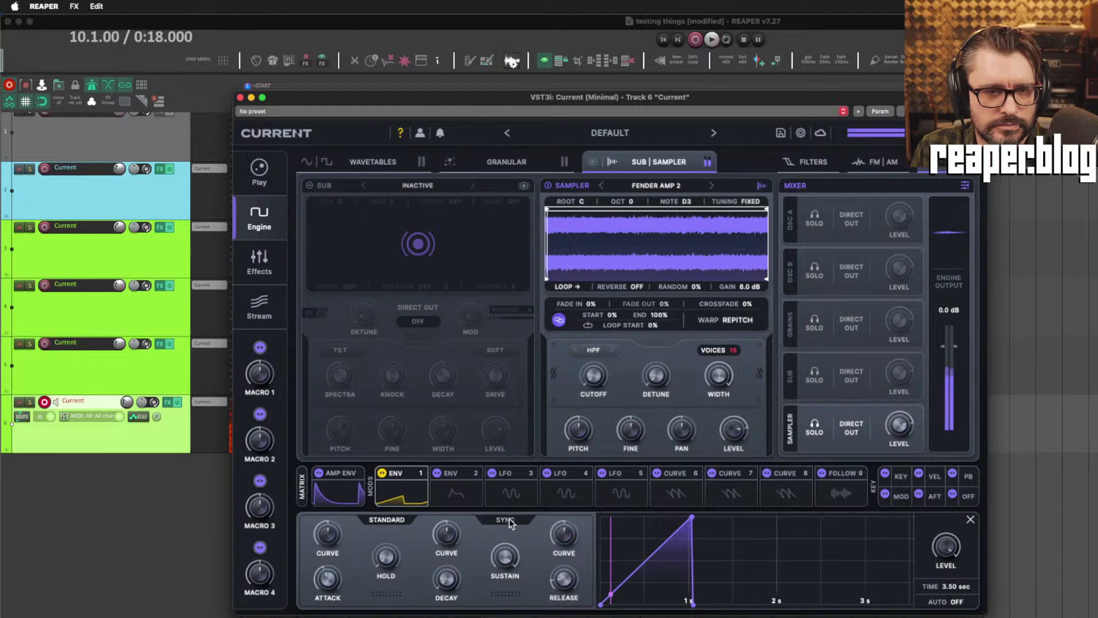
left_click_drag(382, 473, 656, 374)
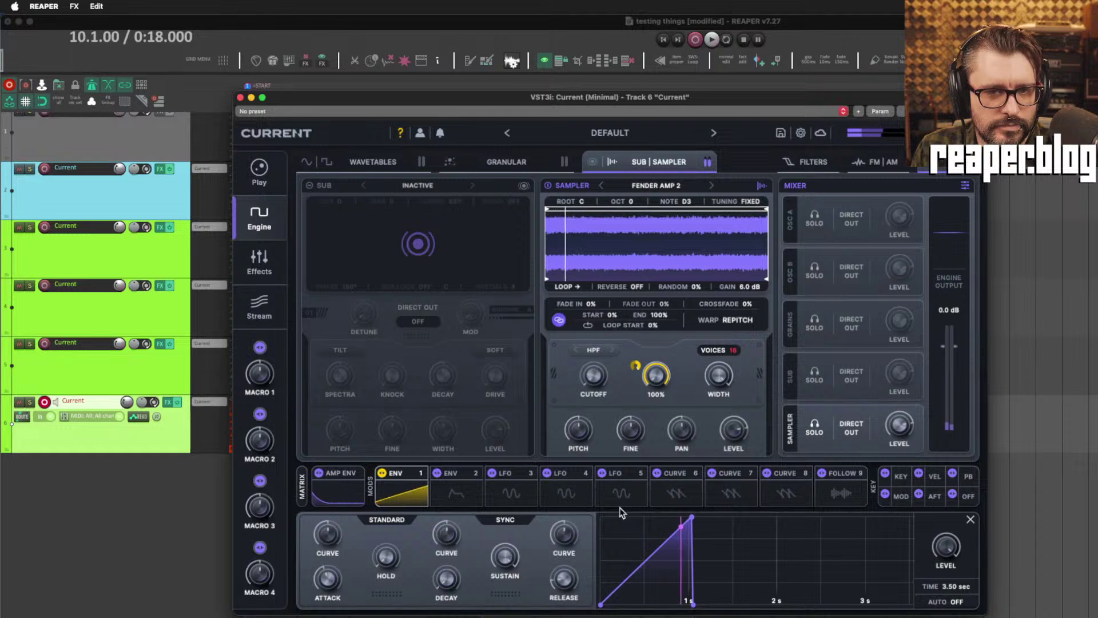
Shorten Envelope 1's ramp to about 0.4 seconds and lengthen the amp envelope's decay to about 1.1 seconds.
left_click_drag(692, 518, 617, 524)
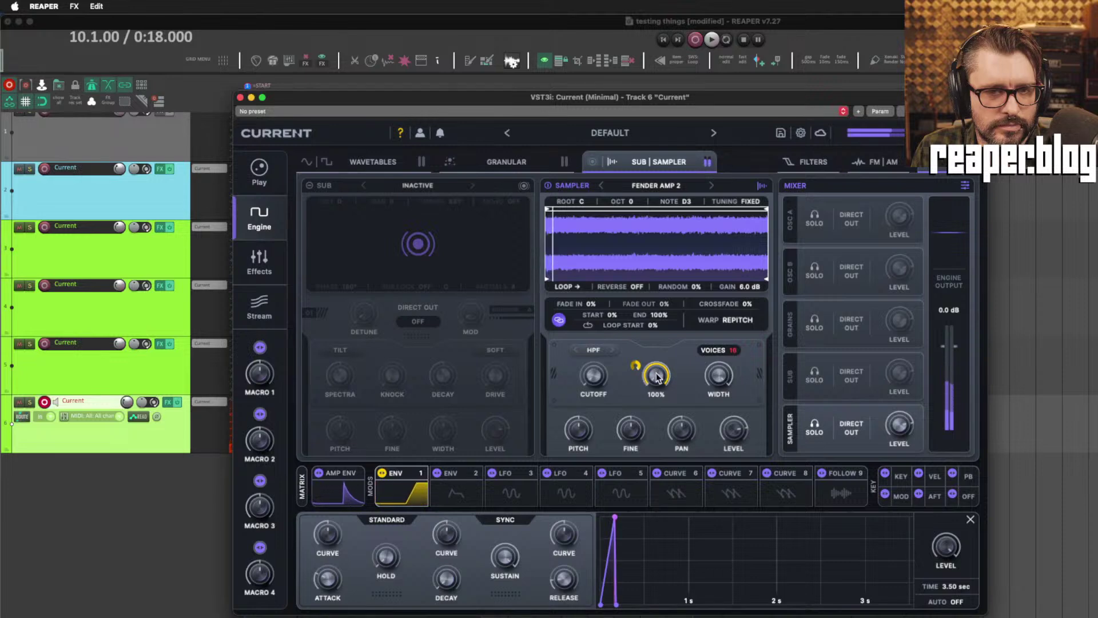
mouse_move(656, 376)
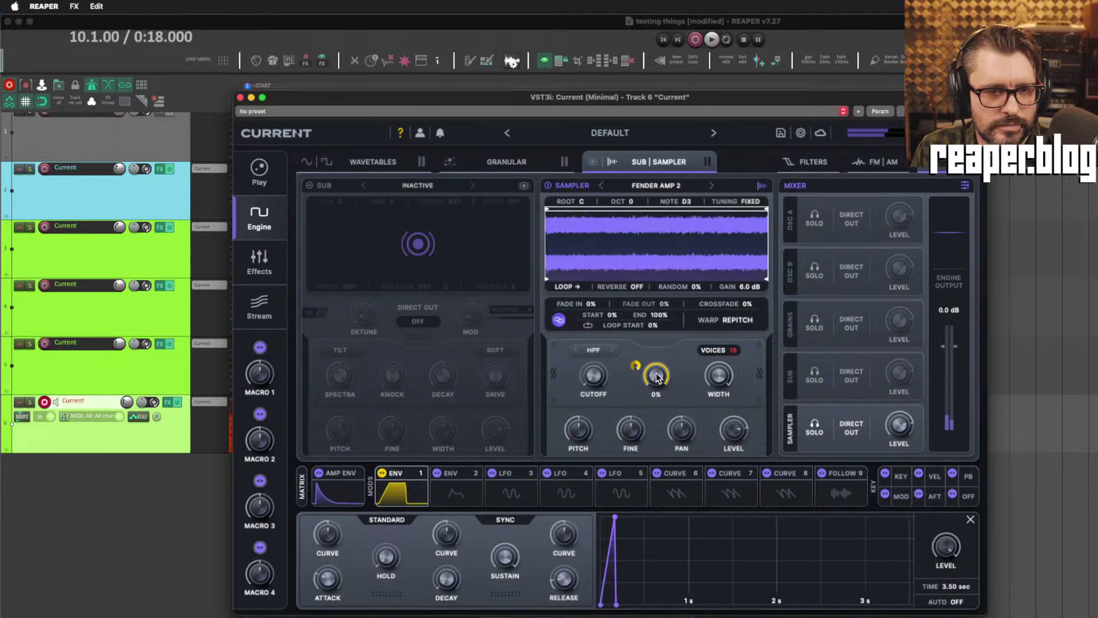
mouse_move(583, 557)
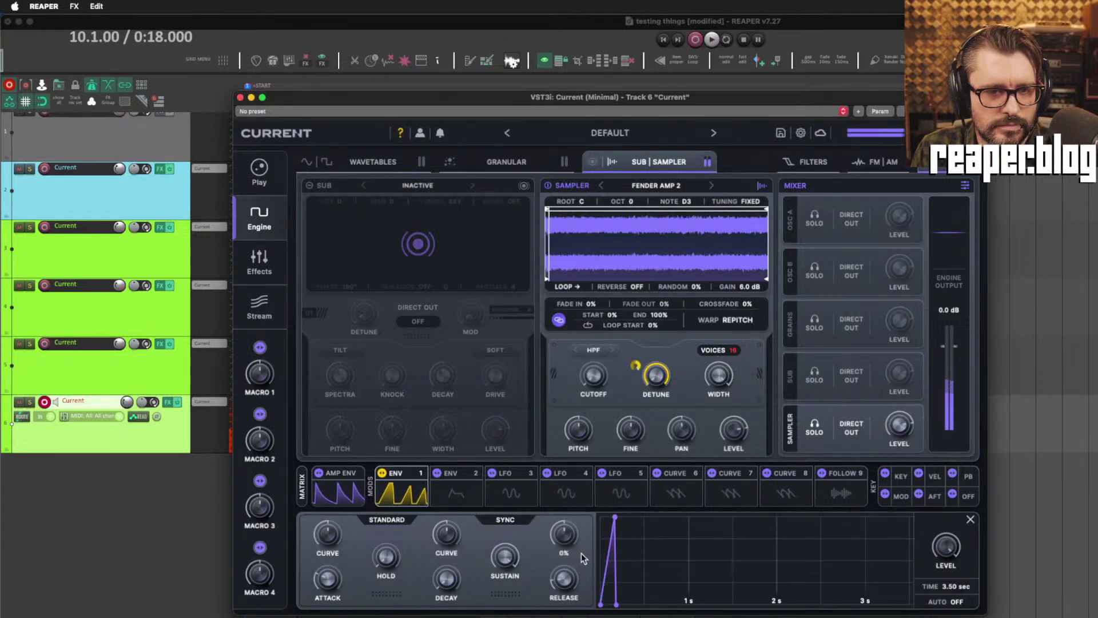
left_click(337, 481)
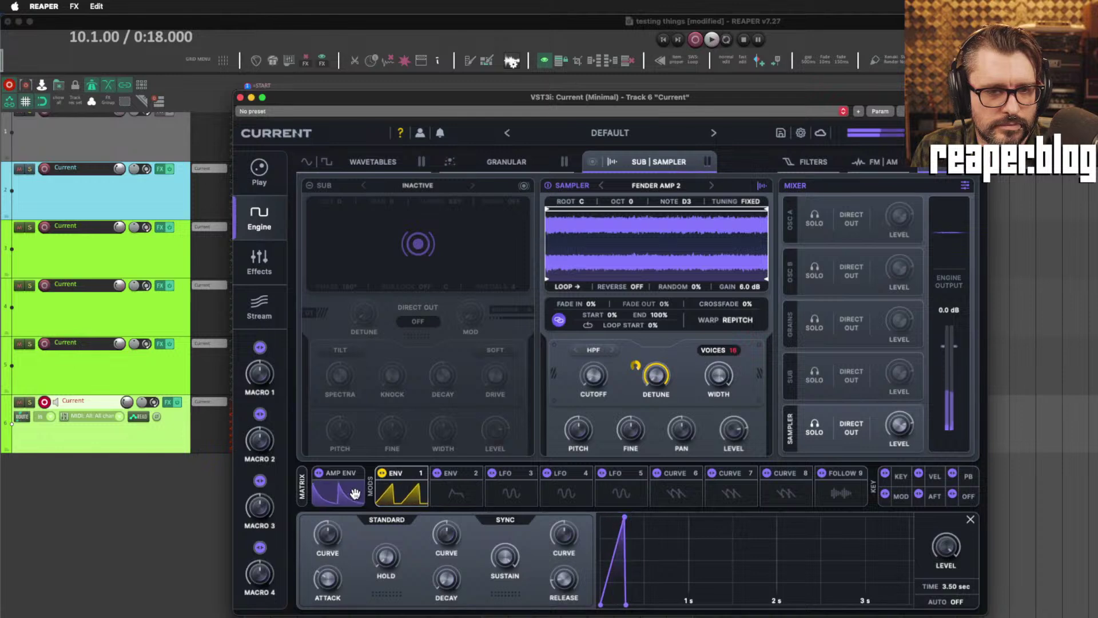
left_click_drag(636, 604, 691, 614)
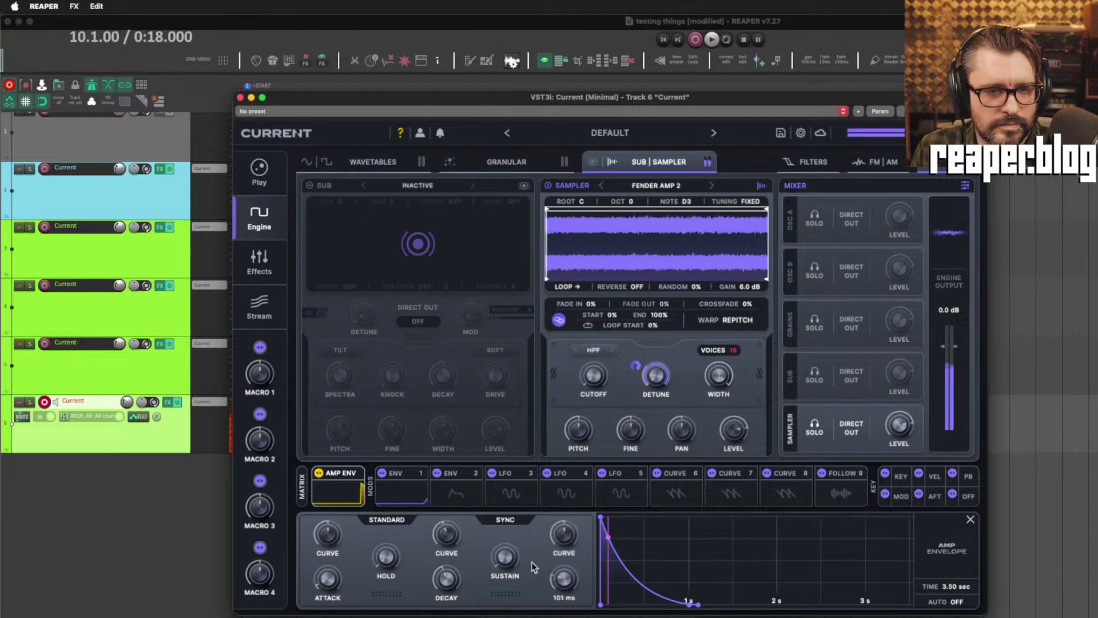
left_click(400, 492)
mouse_move(625, 518)
left_mouse_down()
mouse_move(693, 516)
mouse_move(634, 516)
left_mouse_up()
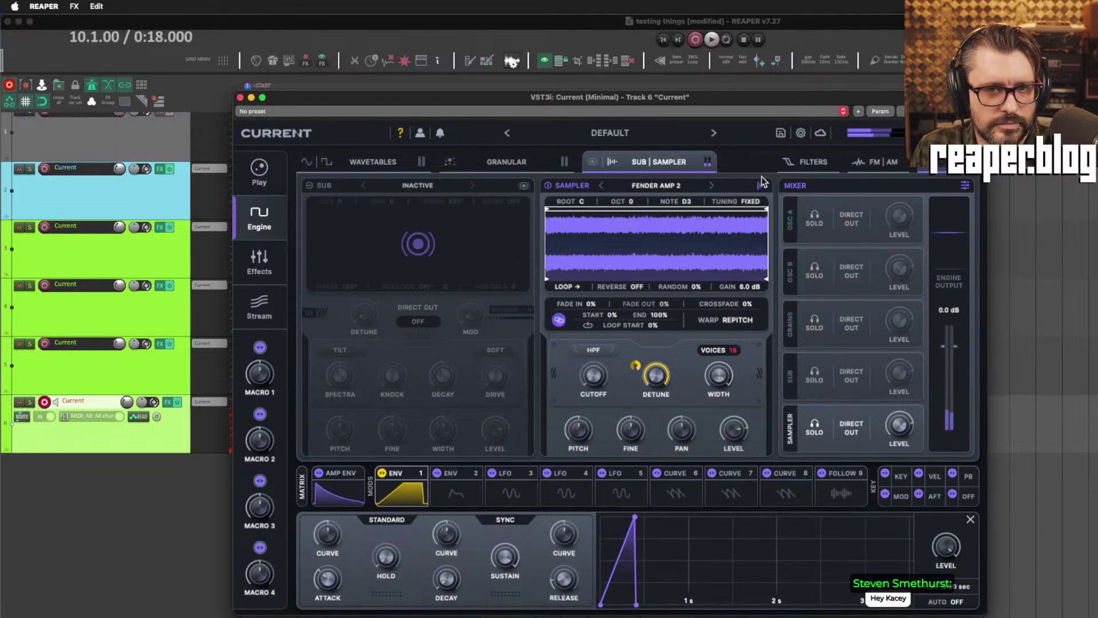
Add Polar Distortion to the first effects slot, raise its drive, and bring the positive shape to about 11%.
left_click(268, 254)
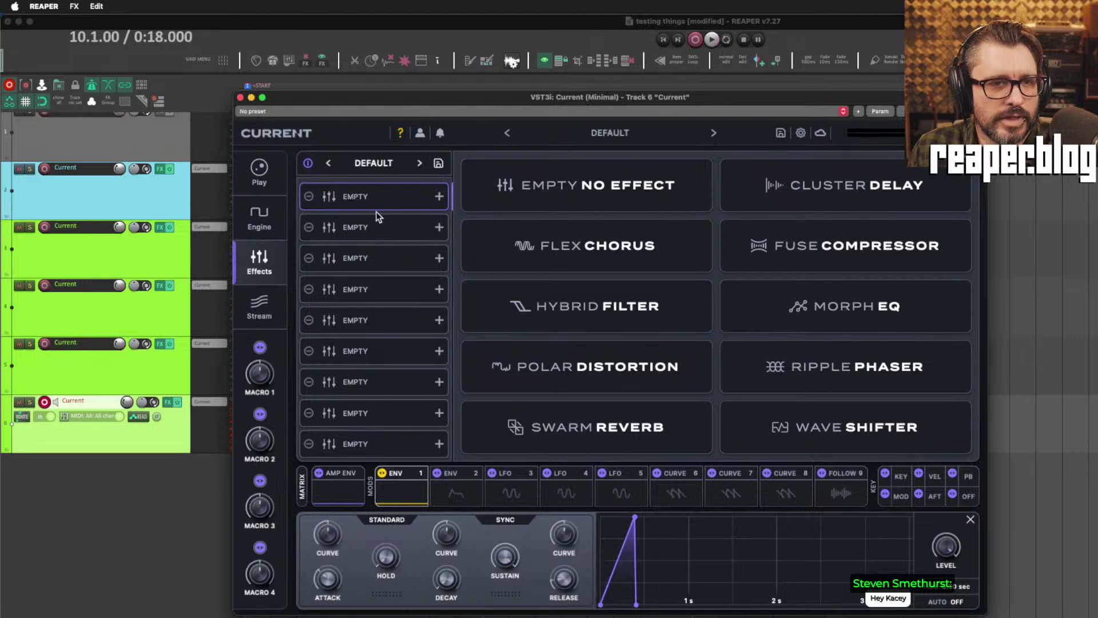
left_click(614, 381)
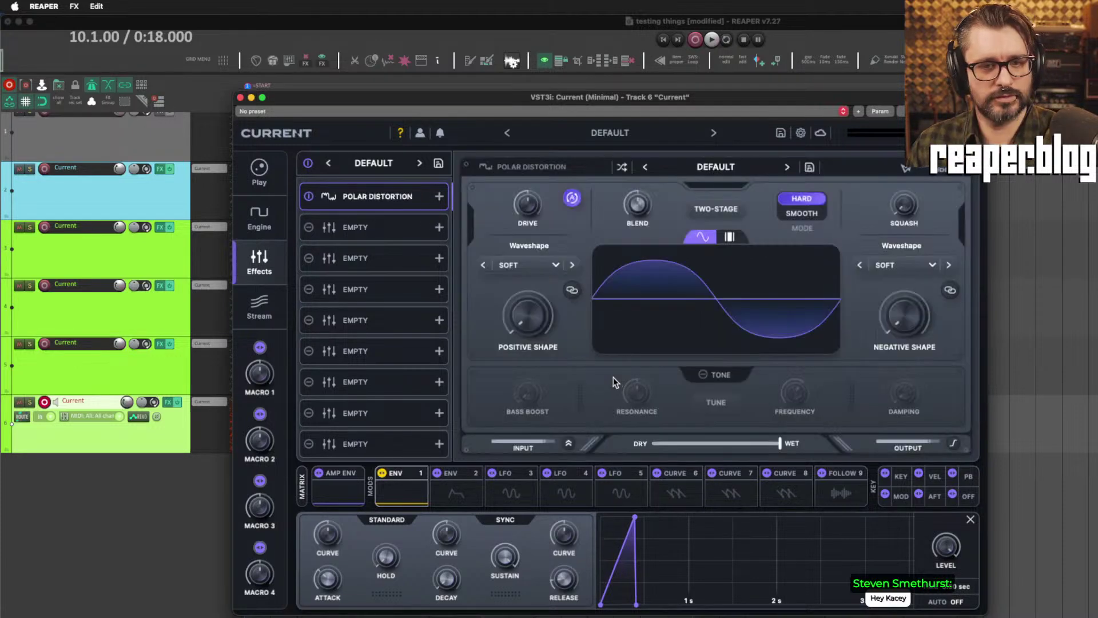
left_click_drag(528, 204, 524, 171)
left_click_drag(527, 311, 524, 293)
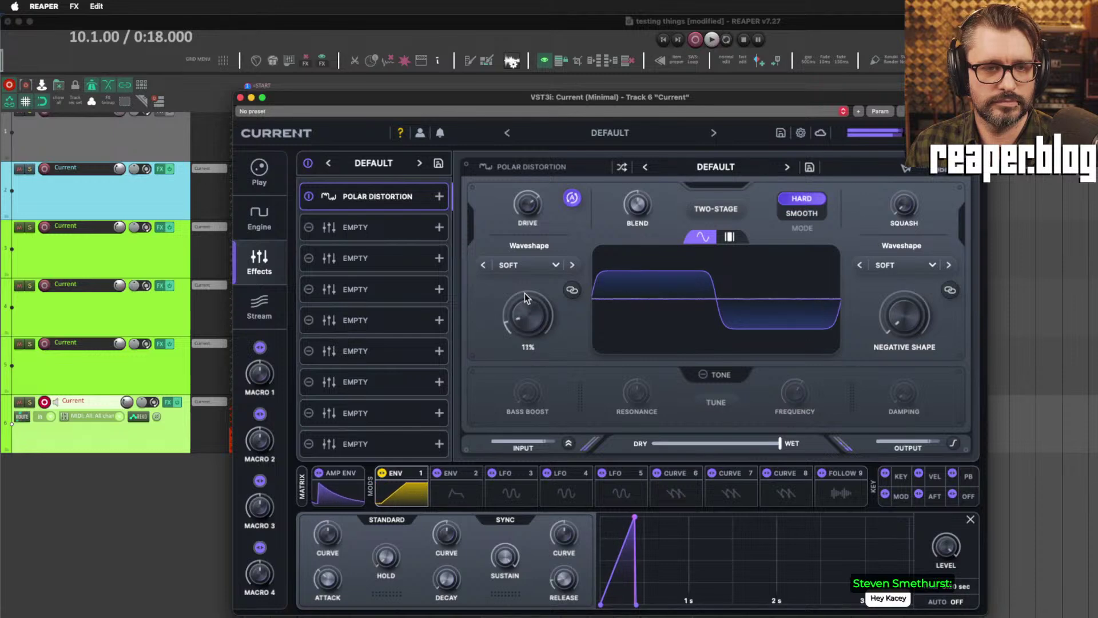
Try the Bit Depth Quant type for the distortion's positive shape and vary its amount while playing.
left_click(526, 264)
mouse_move(545, 289)
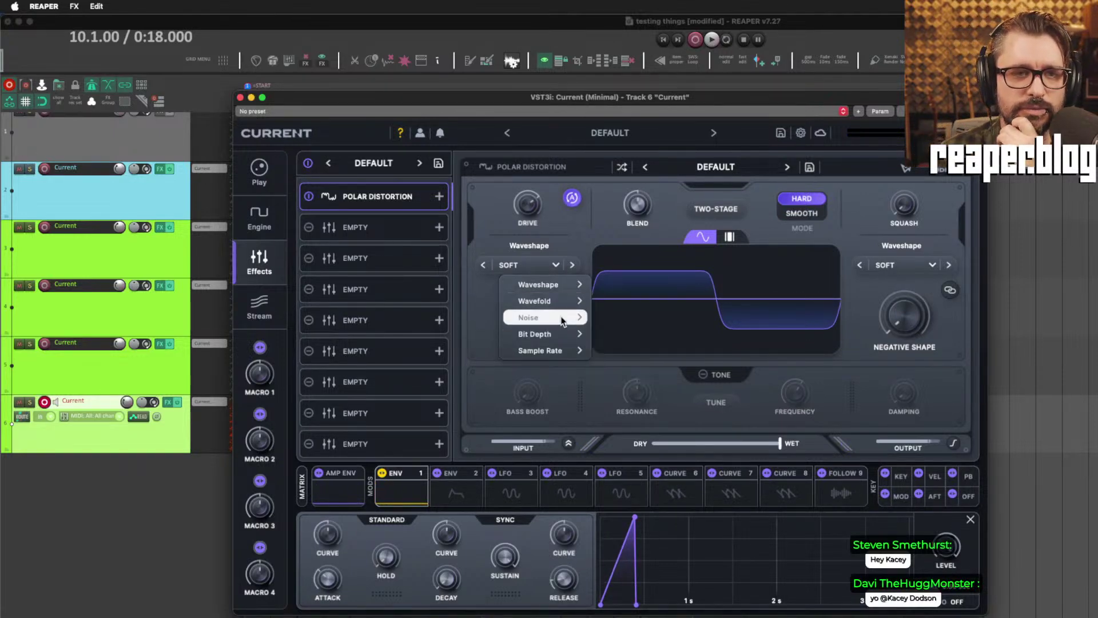
mouse_move(565, 315)
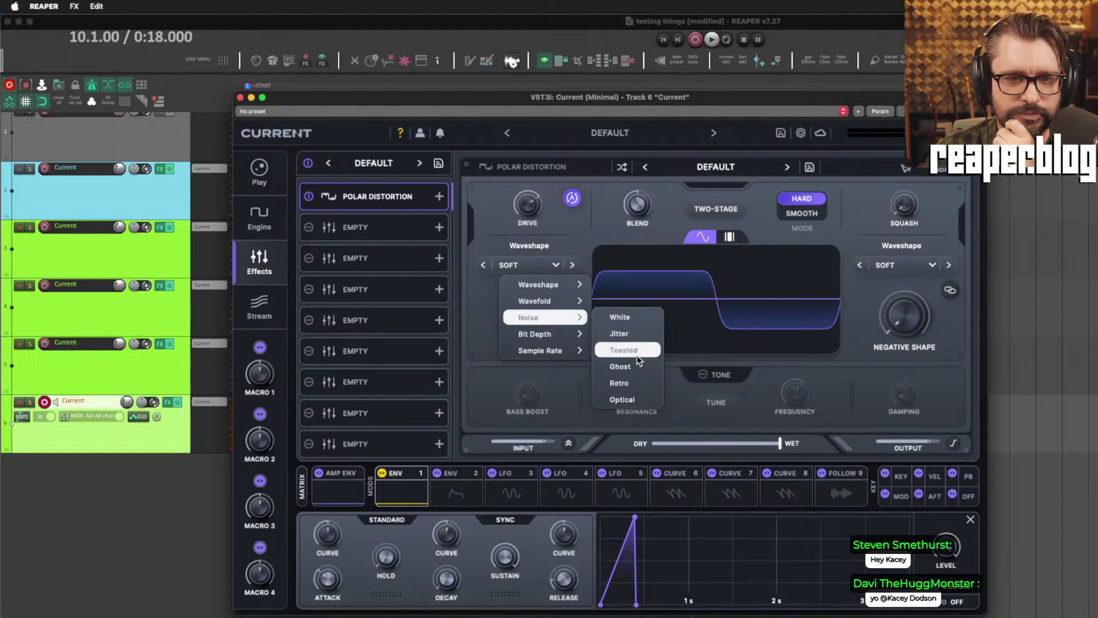
mouse_move(564, 336)
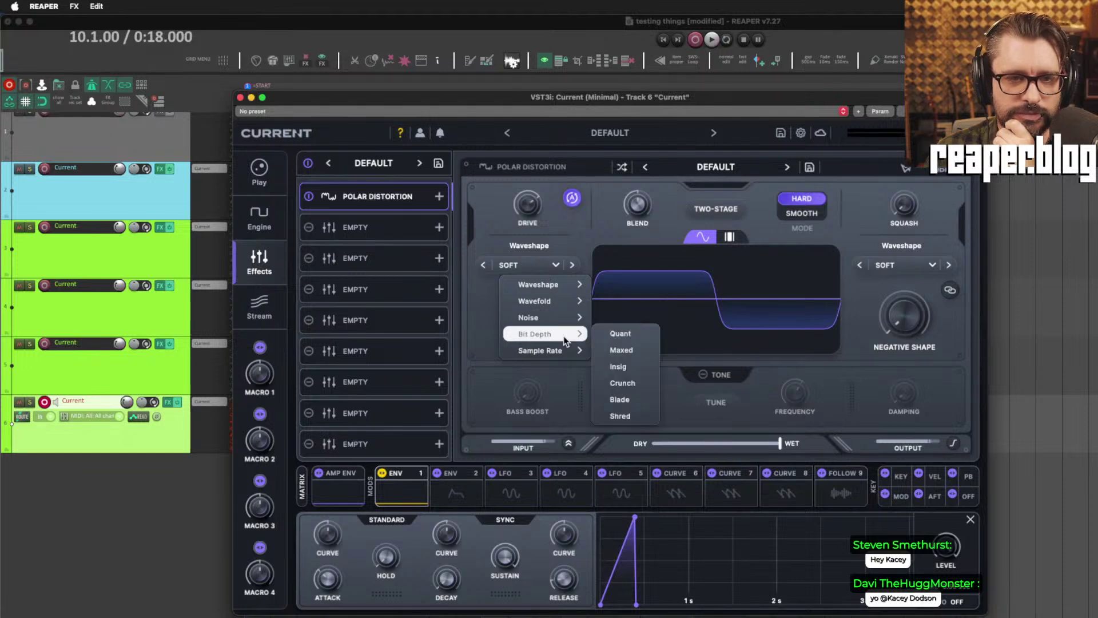
left_click(620, 337)
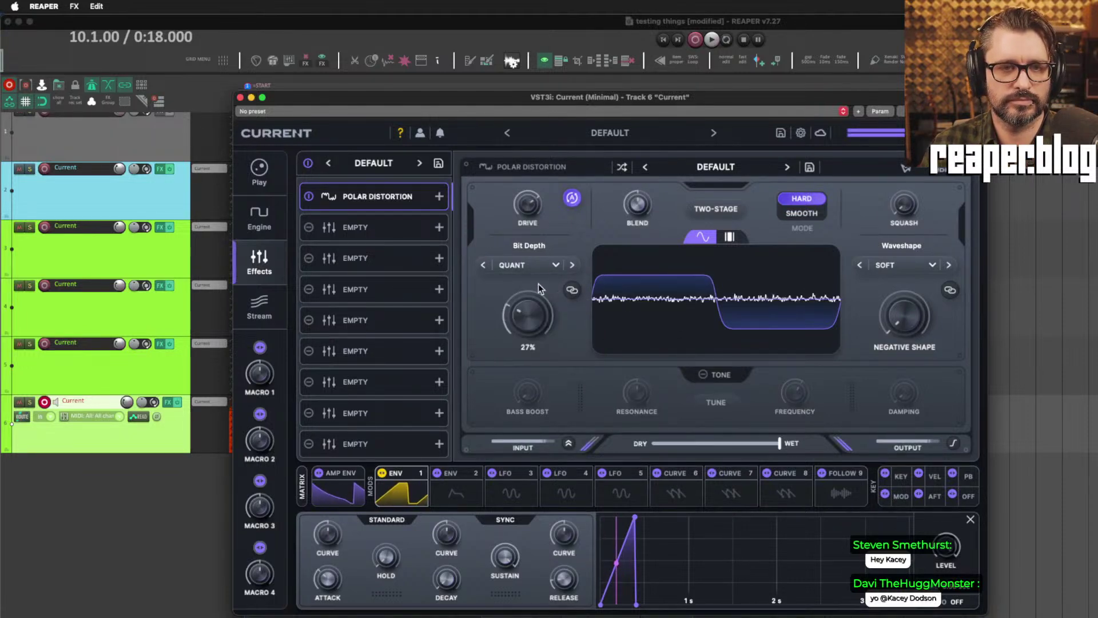
left_click_drag(528, 316, 527, 312)
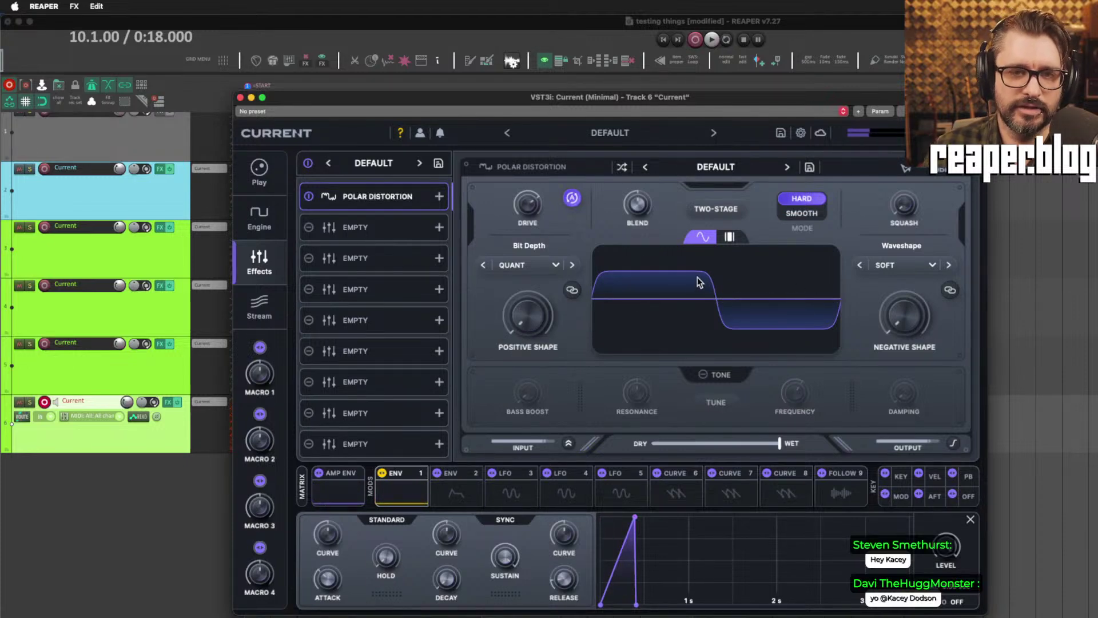
Link the positive and negative shape amounts and audition the Crunch and Blade bit-depth types, raising the shape to about 44%.
left_click(572, 266)
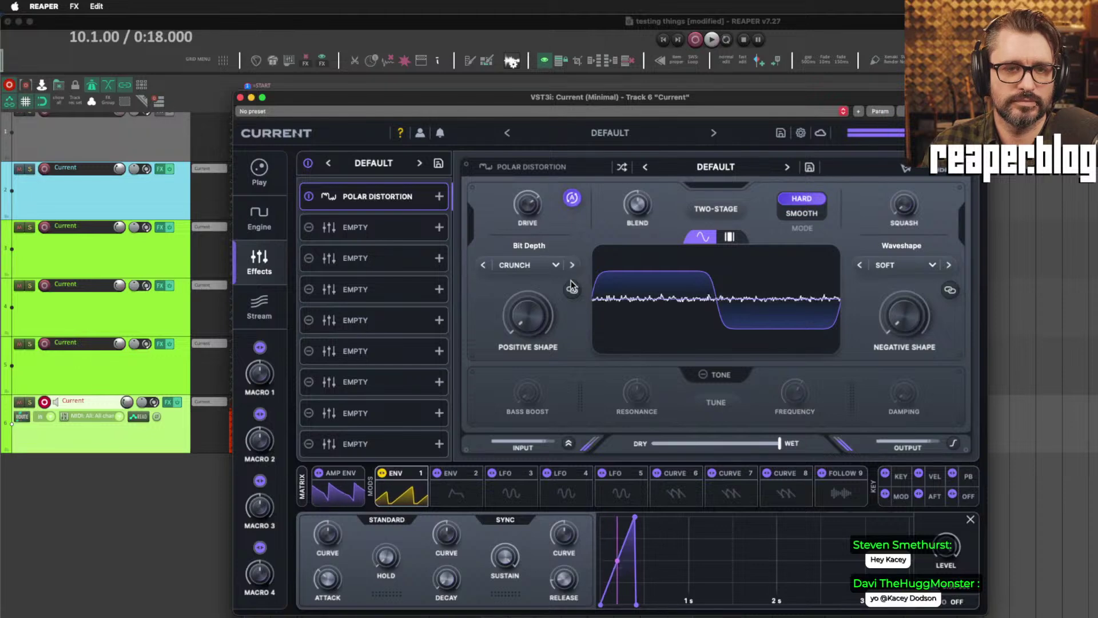
left_click(572, 290)
left_click(572, 265)
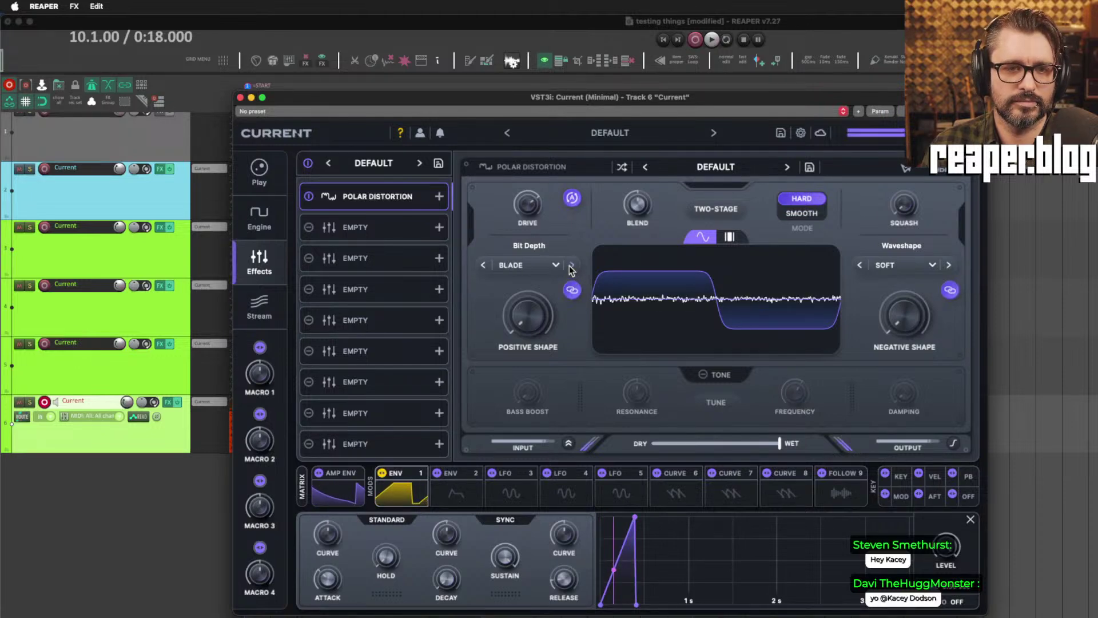
left_click_drag(531, 309, 532, 251)
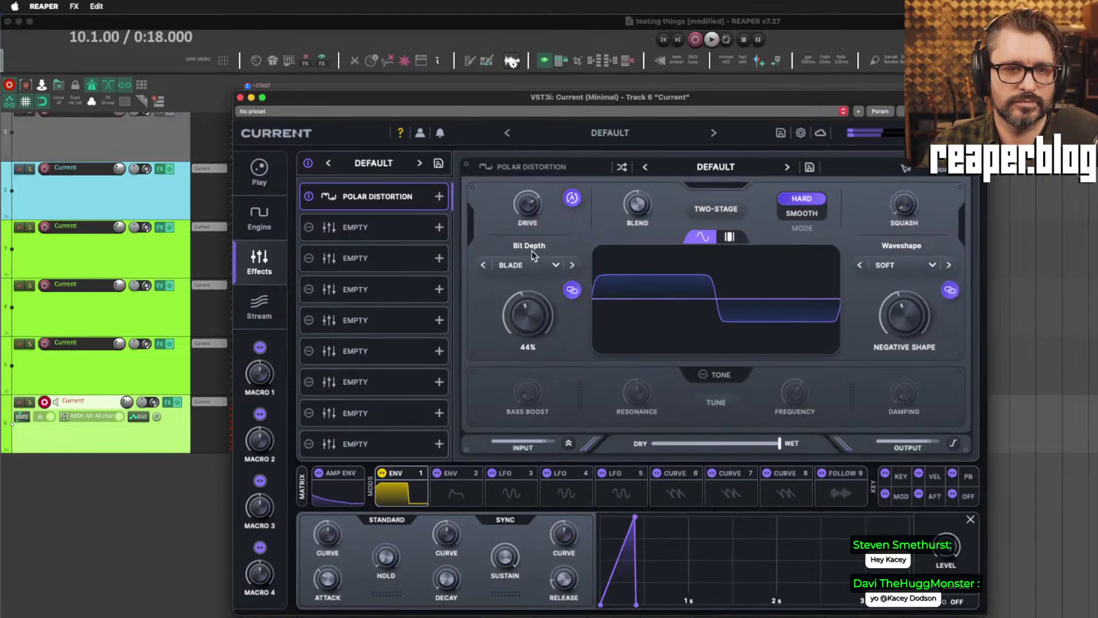
Set both the positive and negative distortion shapes to Sample Rate Redux and adjust the linked shape amount while playing.
left_click(571, 265)
left_click(571, 265)
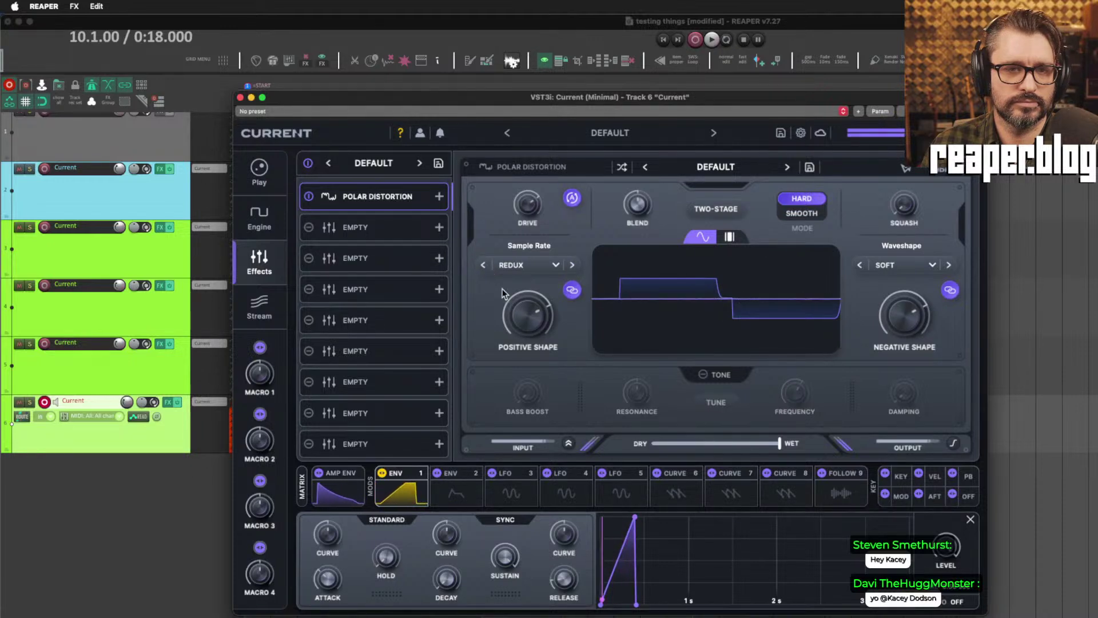
left_click_drag(527, 315, 591, 368)
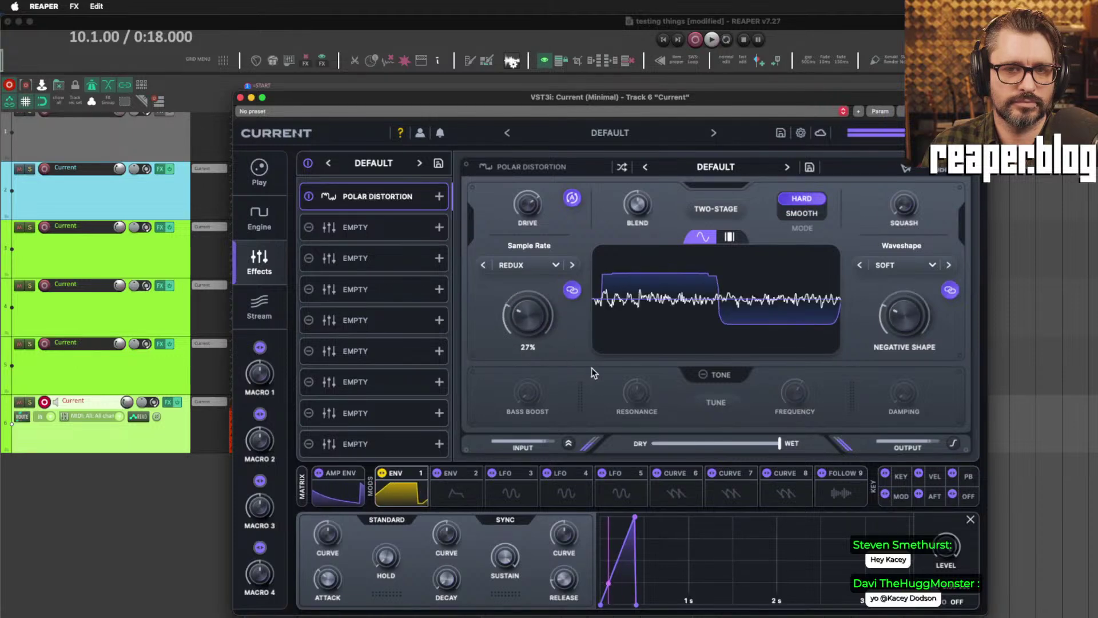
left_click(896, 266)
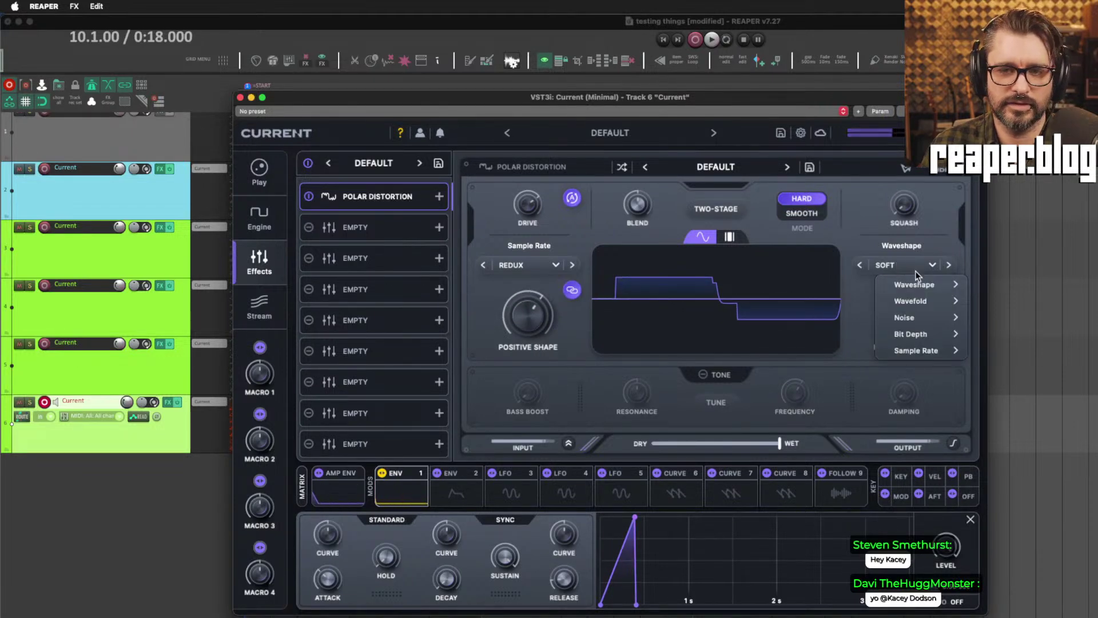
mouse_move(916, 354)
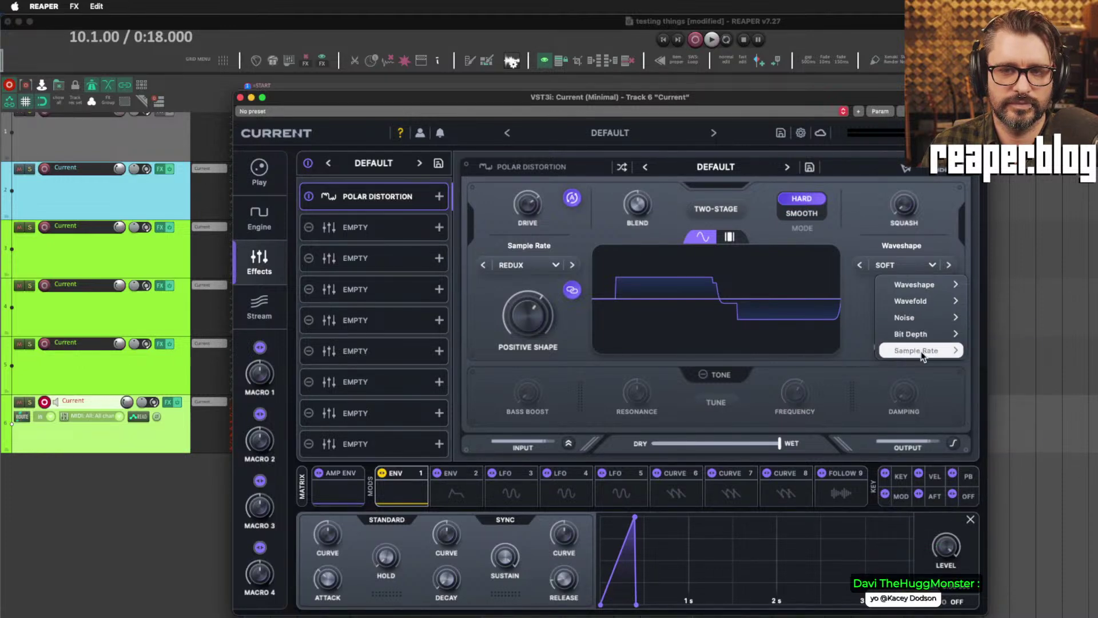
left_click(970, 354)
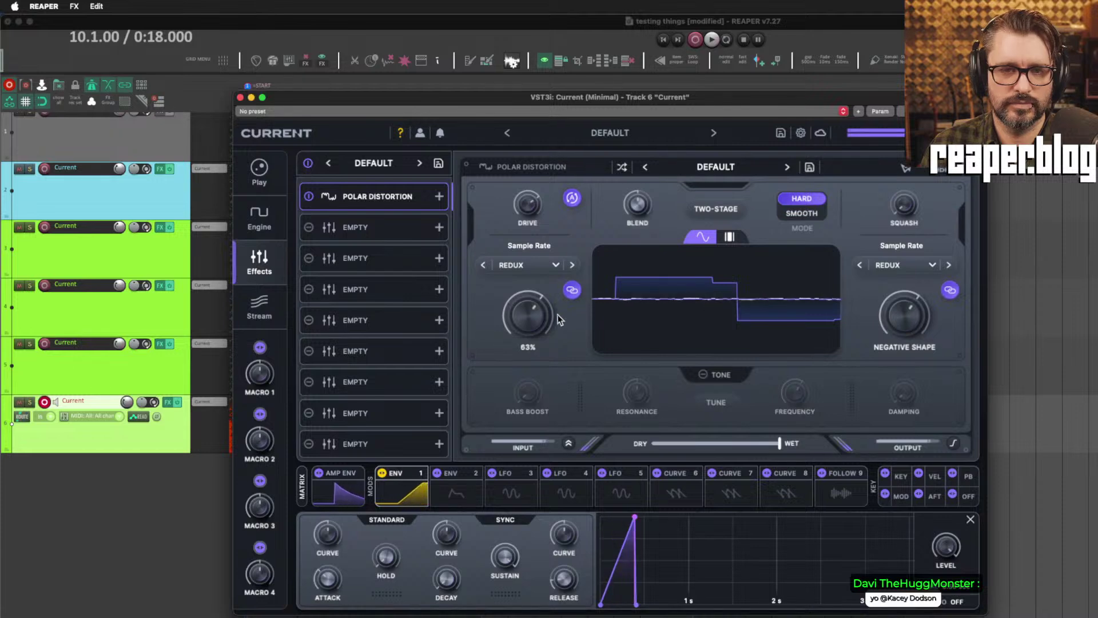
Try the Shred and Blade bit-depth types for the distortion's positive shape, adjusting the linked shape amount while playing.
left_click_drag(545, 349, 581, 283)
left_click(483, 264)
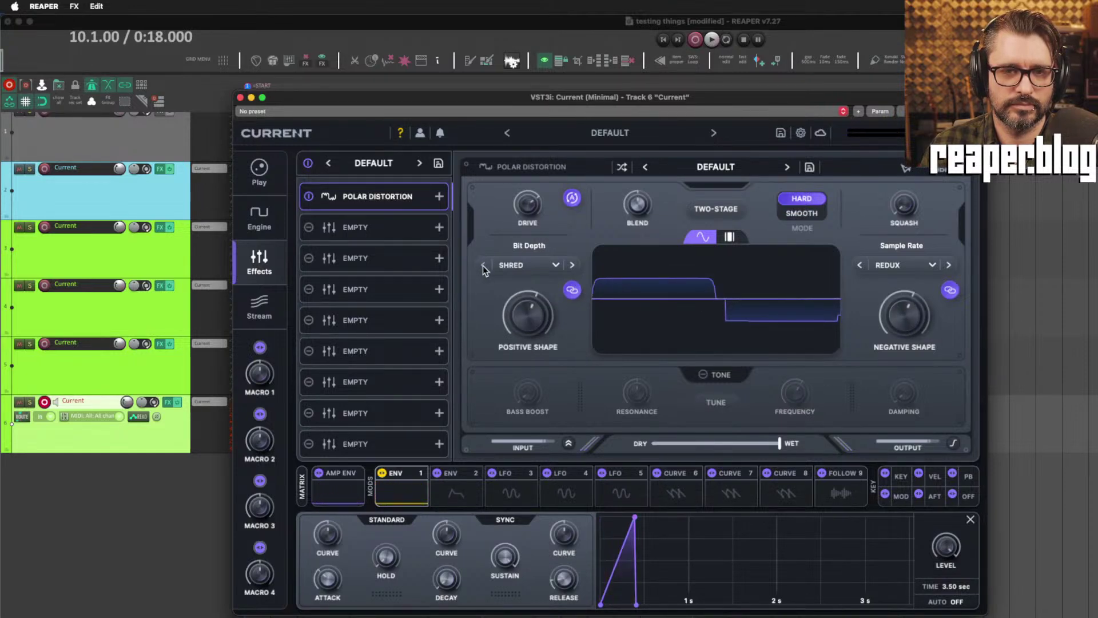
left_click(483, 265)
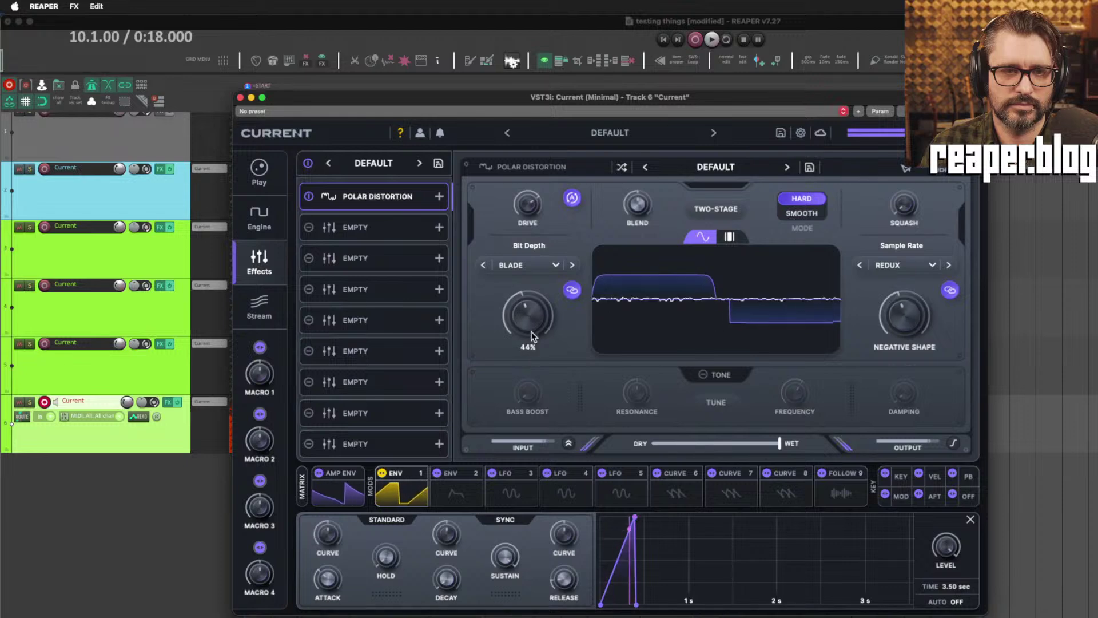
left_click_drag(531, 332, 547, 347)
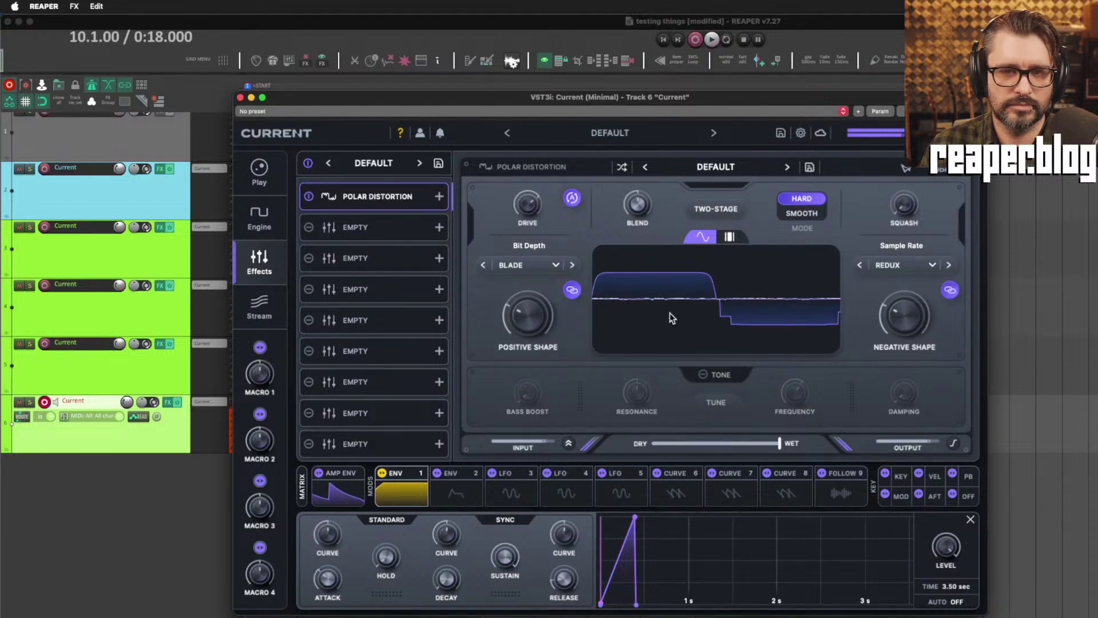
Enable the distortion's multiband split, widen the middle band toward the lows, and try Refilter.
left_click(510, 267)
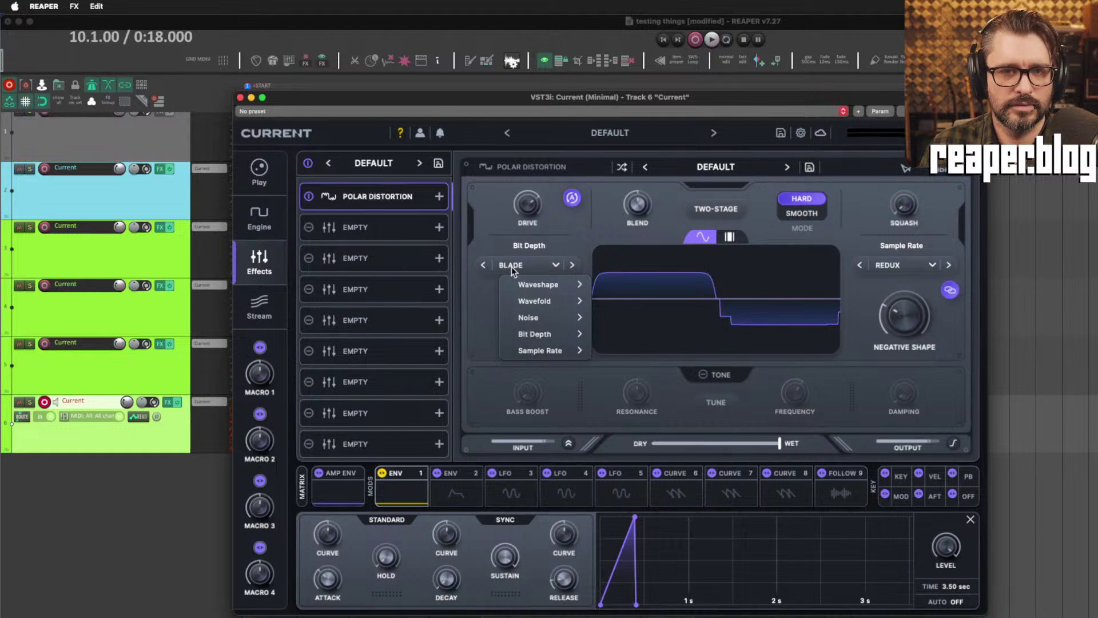
left_click(732, 240)
left_click(700, 237)
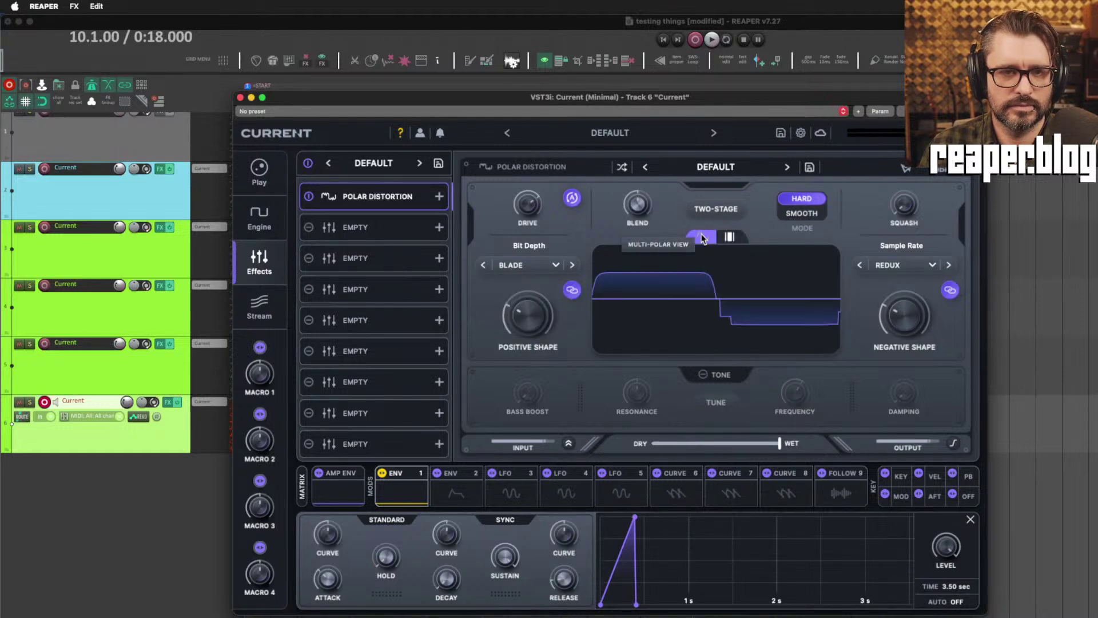
left_click(725, 239)
left_click(632, 251)
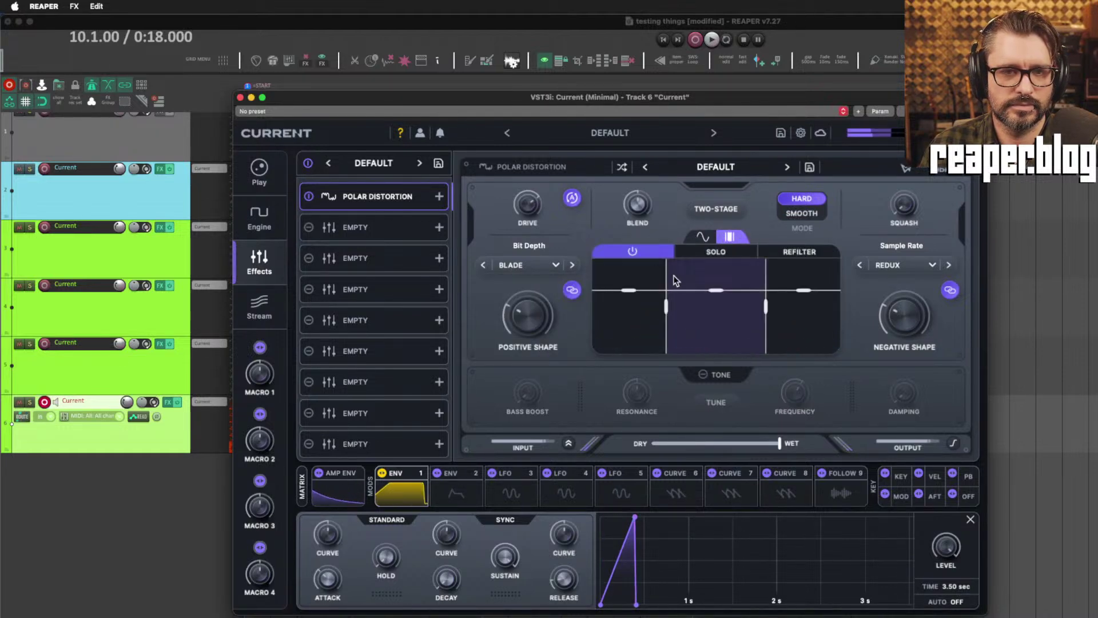
left_click_drag(658, 306, 707, 290)
left_click(818, 253)
left_click(807, 253)
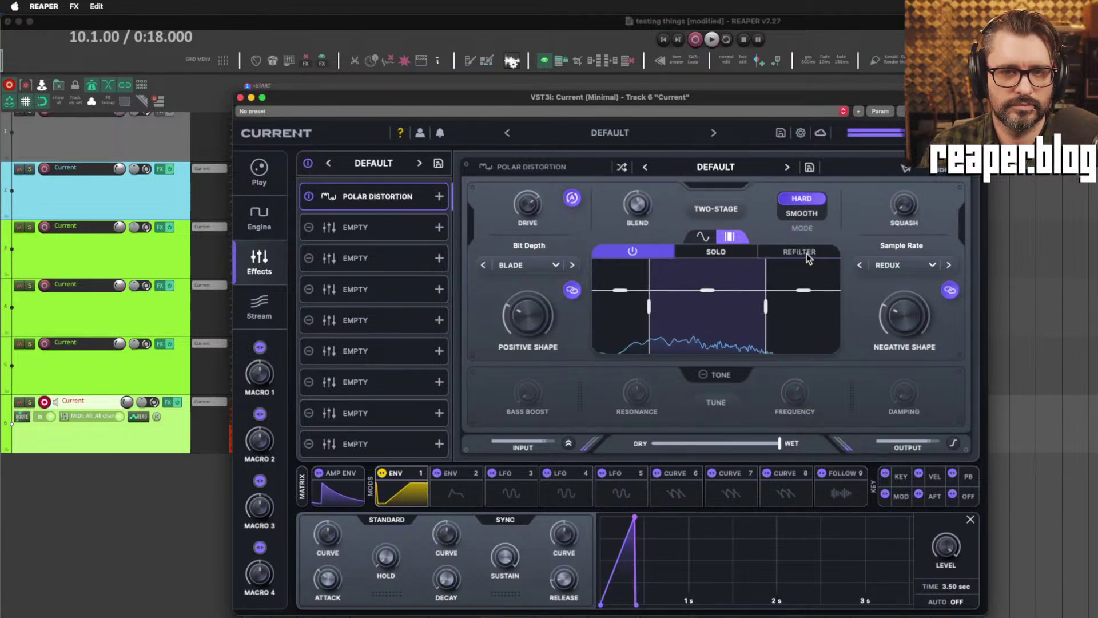
Audition the Polar Distortion factory presets, including Dirtghost, and load Digital Growl.
left_click(743, 168)
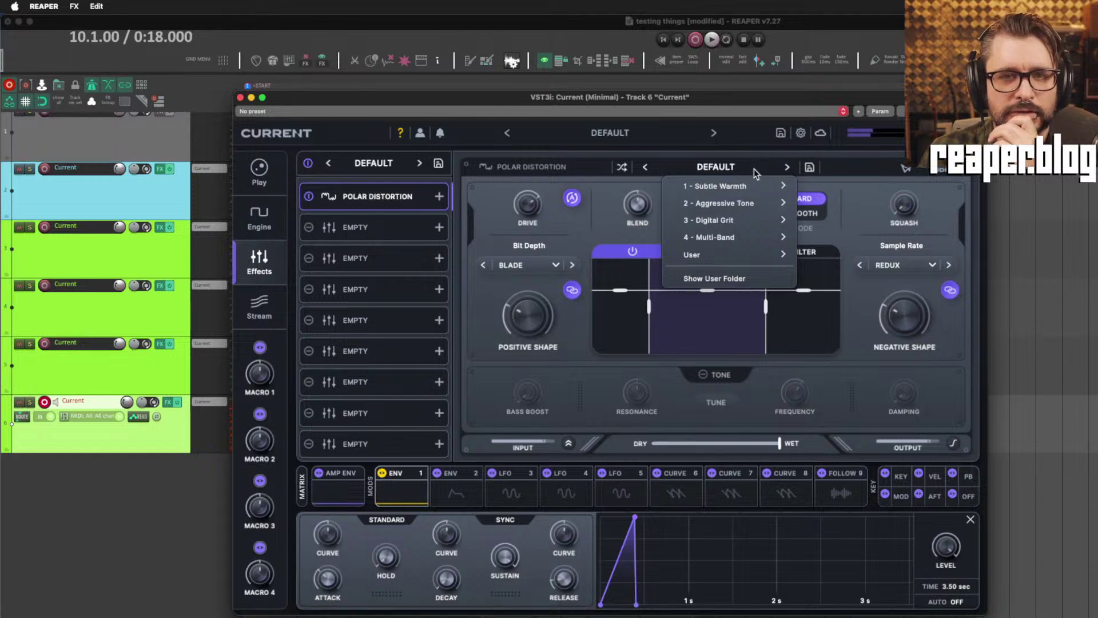
mouse_move(753, 187)
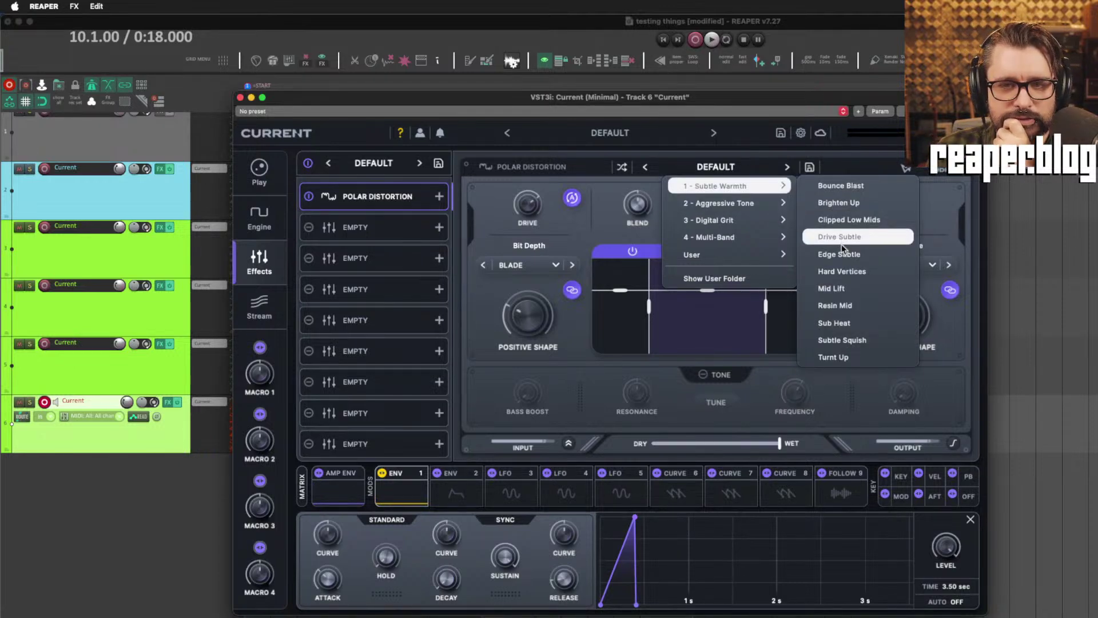
mouse_move(779, 215)
left_click(840, 203)
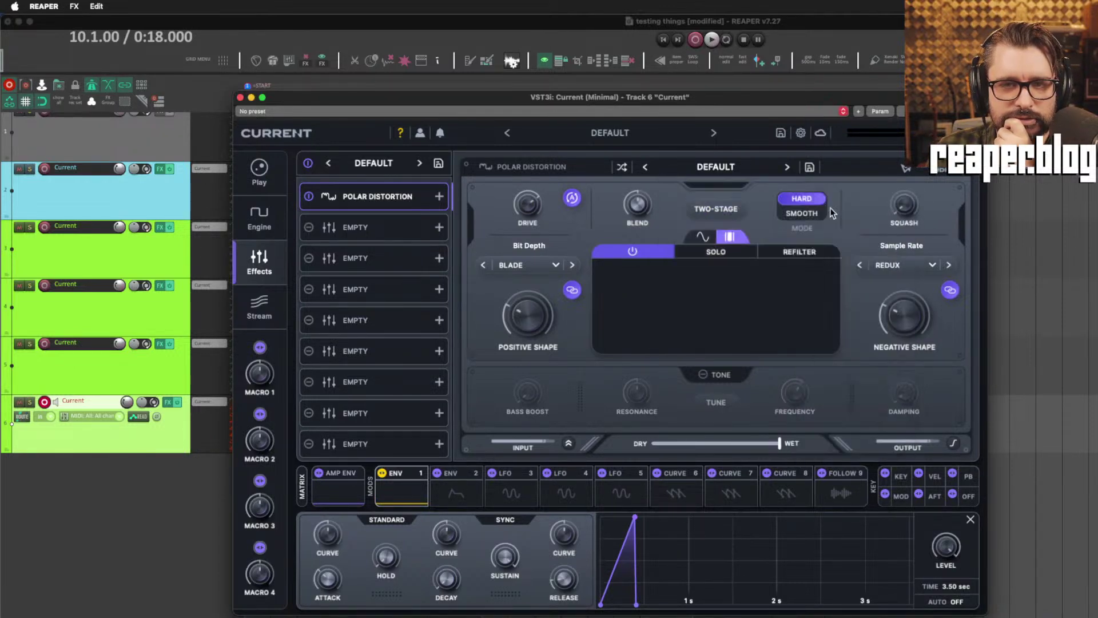
left_click(789, 167)
left_click(788, 167)
left_click(788, 167)
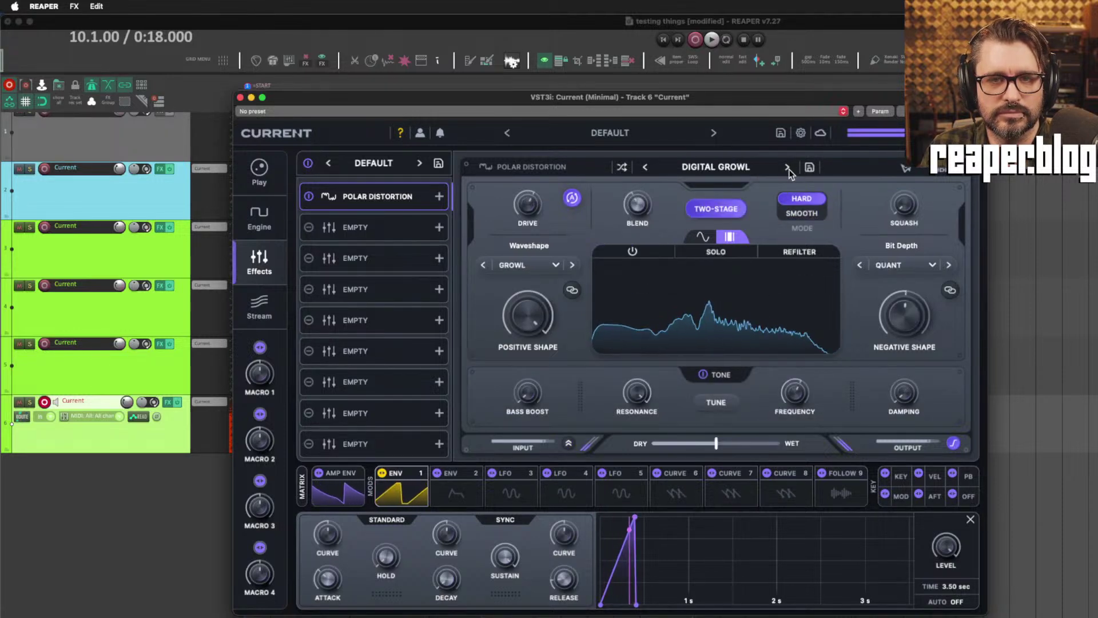
left_click(788, 167)
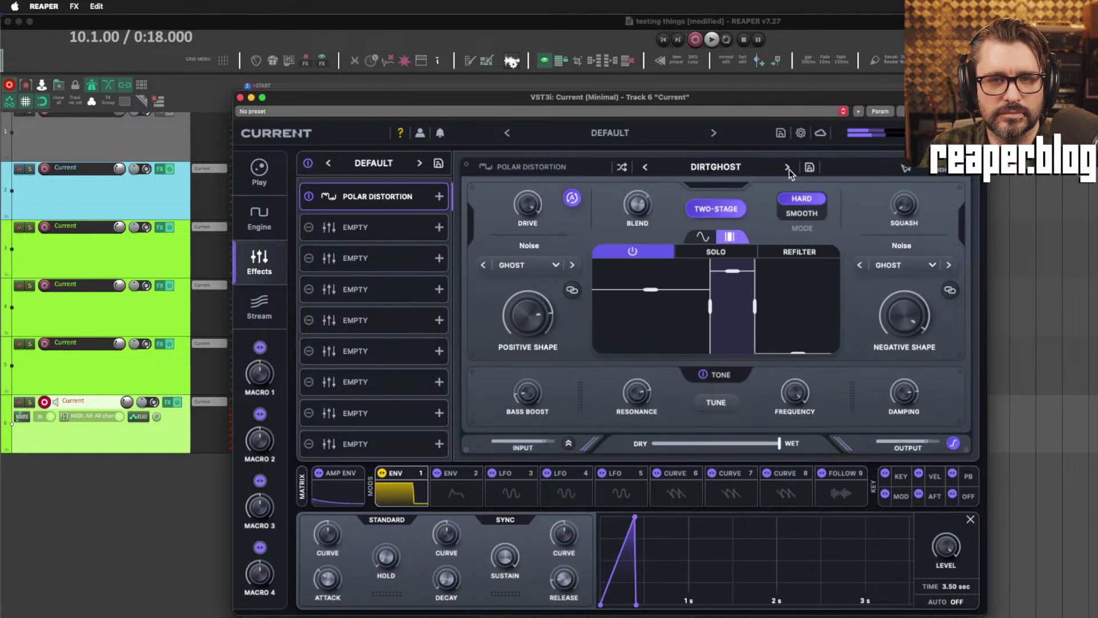
left_click(644, 167)
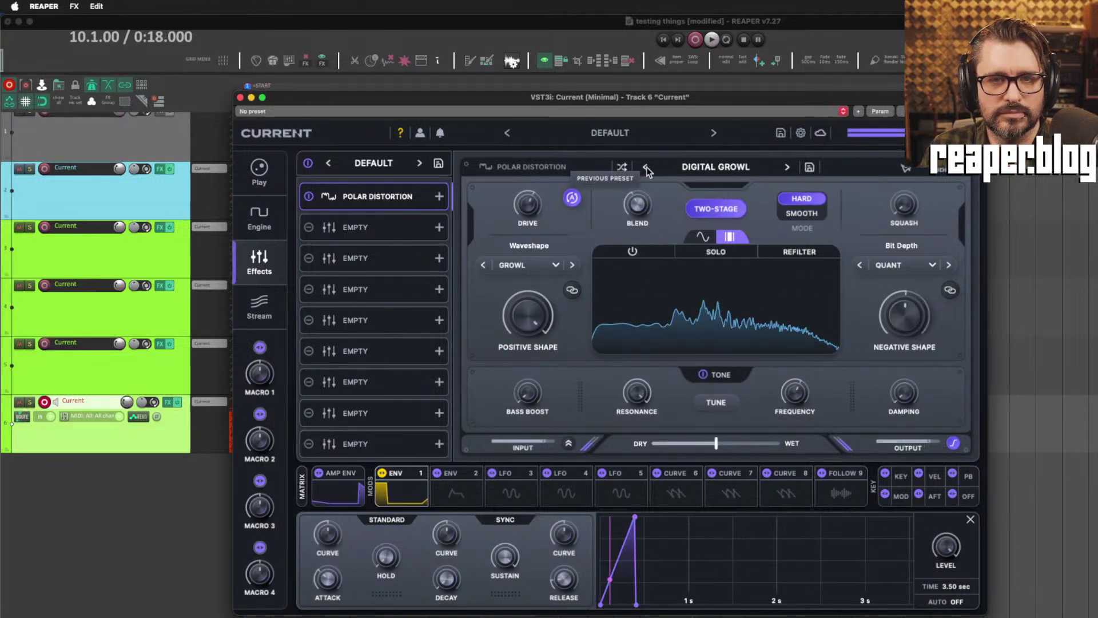
Add Swarm Reverb to the second effects slot and move it ahead of Polar Distortion.
left_click(352, 228)
left_click(667, 414)
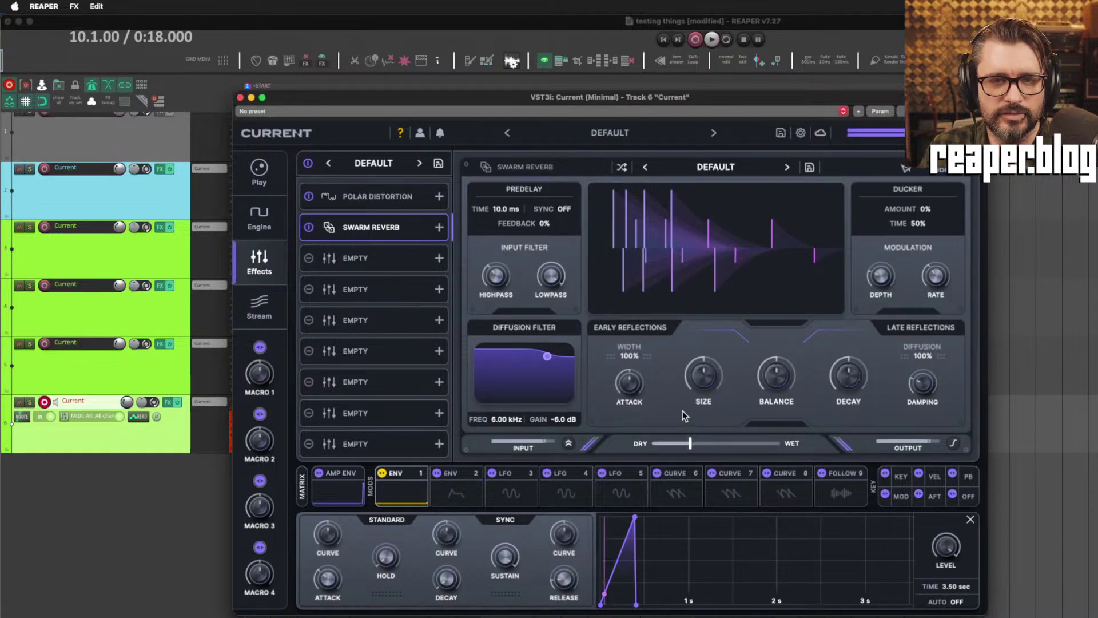
left_click_drag(419, 231, 421, 197)
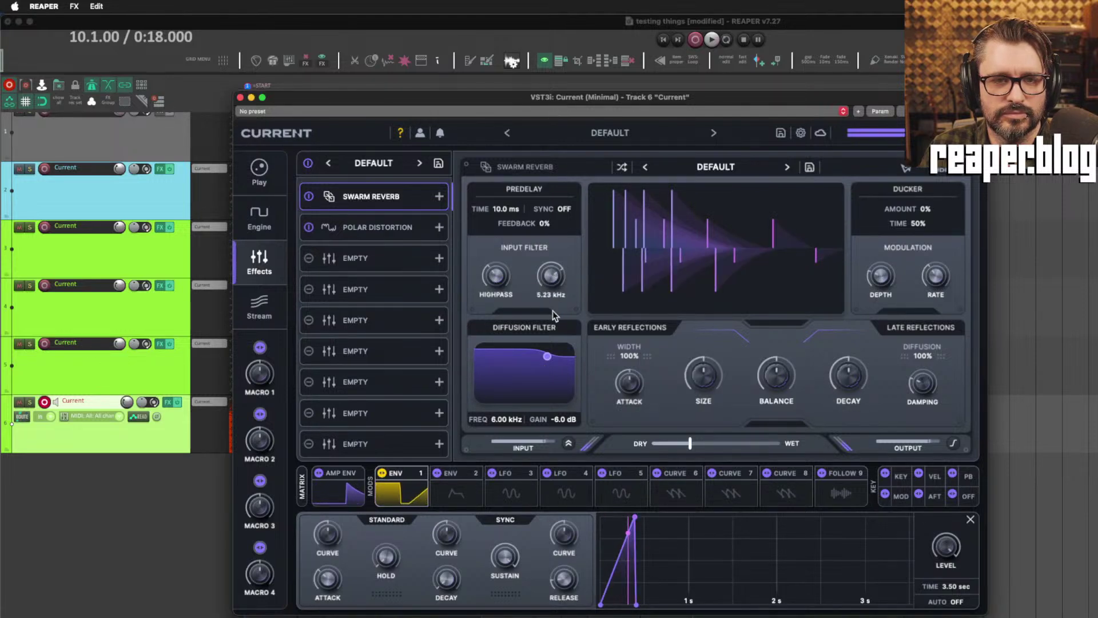
Darken and shorten the Swarm Reverb by lowering its input lowpass, raising damping to about 82%, and reducing decay.
left_click_drag(552, 311, 555, 326)
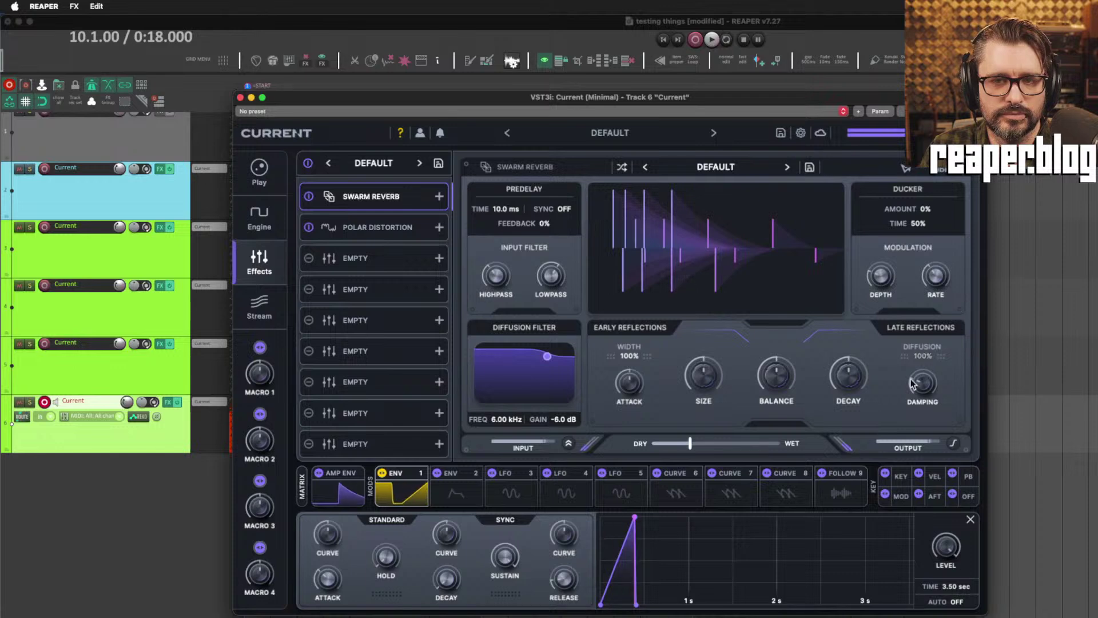
left_click_drag(921, 392, 933, 335)
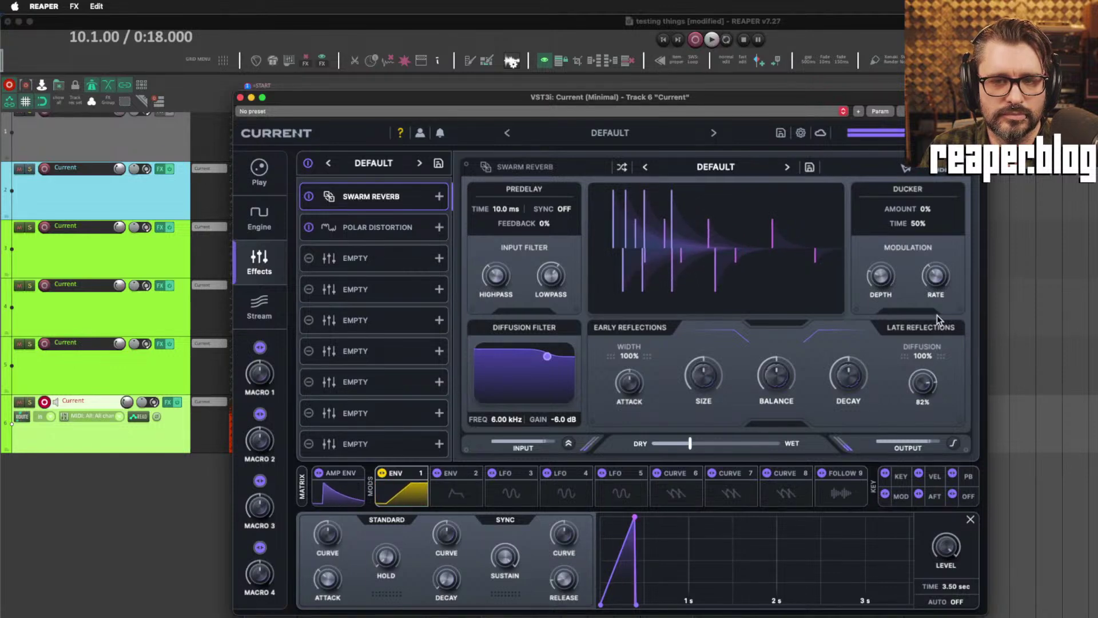
left_click_drag(849, 379, 852, 412)
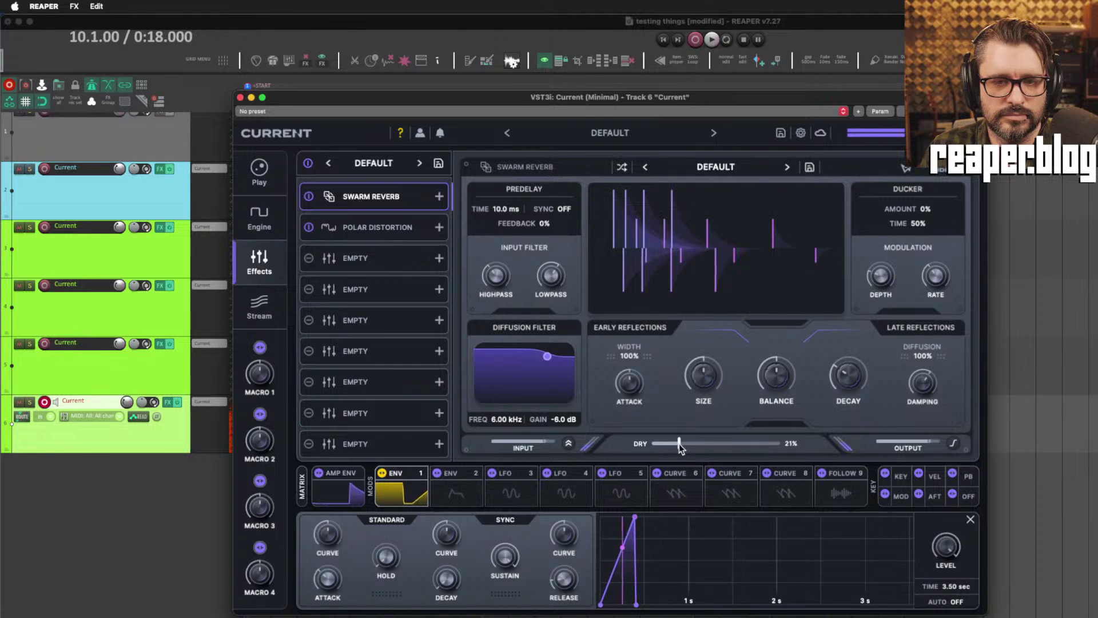
Increase the reverb's size and audition its early/late balance between 0% and 100%, along with the early reflection width.
left_click_drag(769, 371, 776, 417)
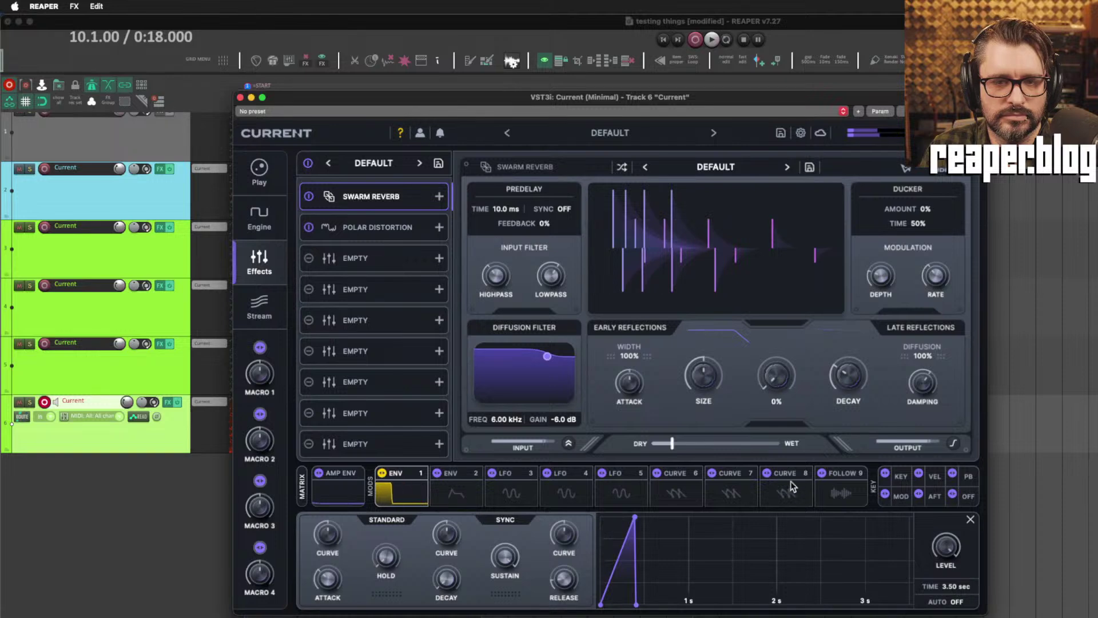
mouse_move(701, 382)
left_click_drag(700, 383, 694, 324)
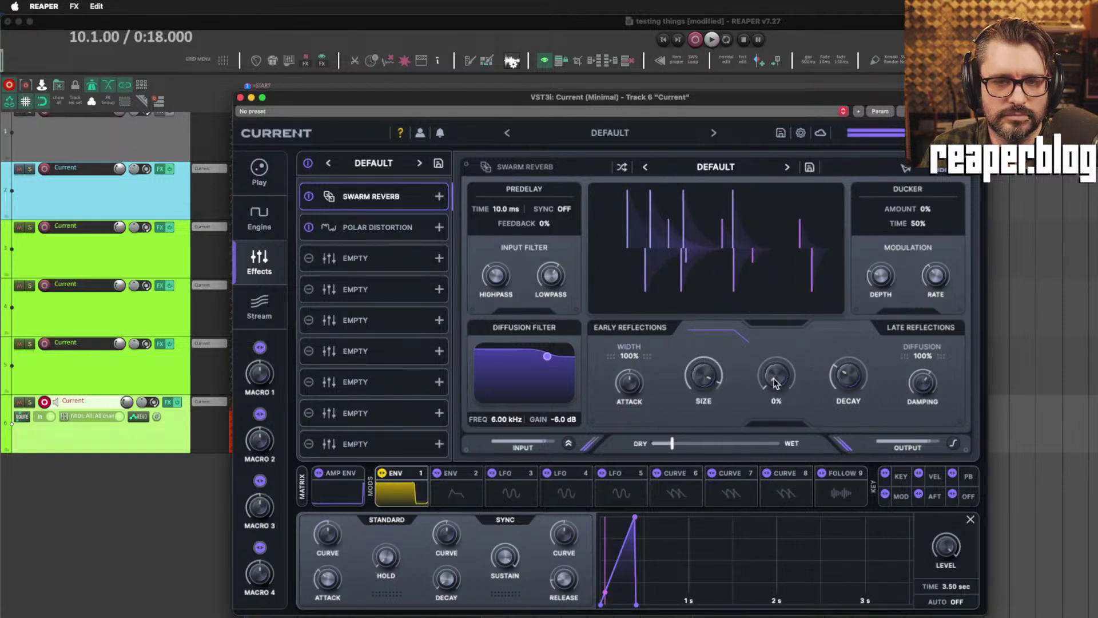
left_click_drag(776, 378, 776, 338)
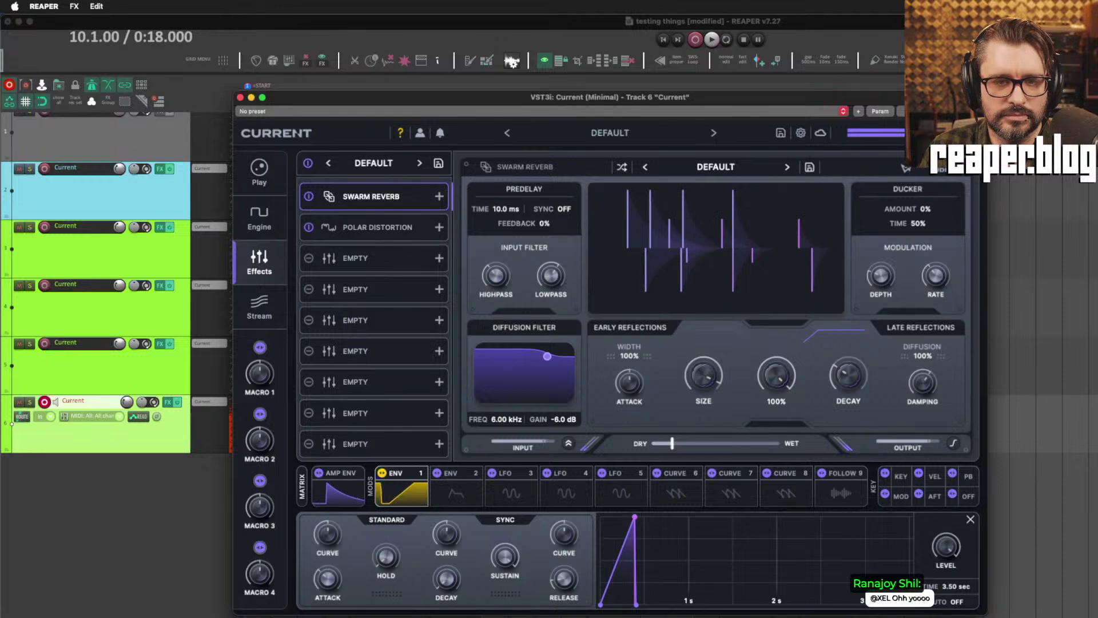
left_click_drag(629, 356, 626, 394)
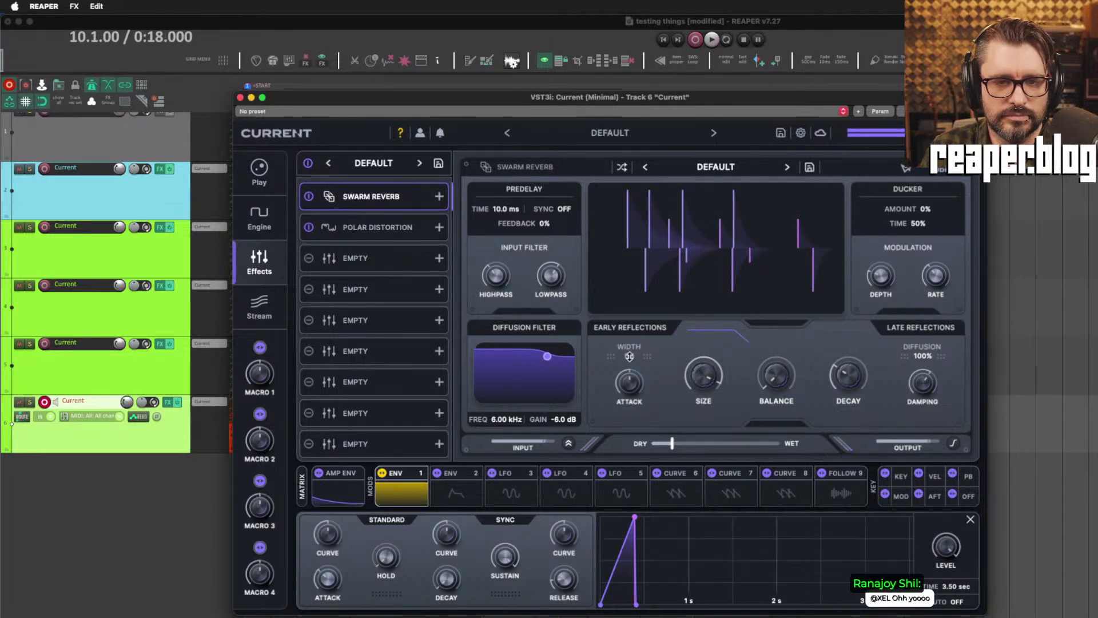
left_click_drag(630, 356, 707, 125)
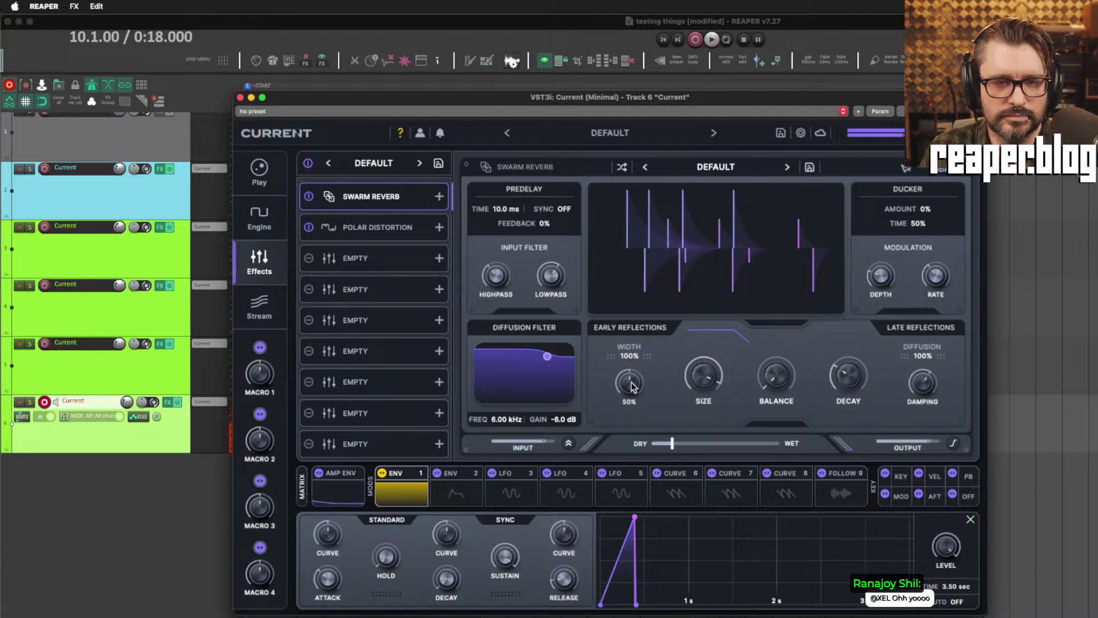
Raise the reverb's decay to about 58%, bring the balance to just under 48%, and set the ducker amount to 50%.
mouse_move(850, 342)
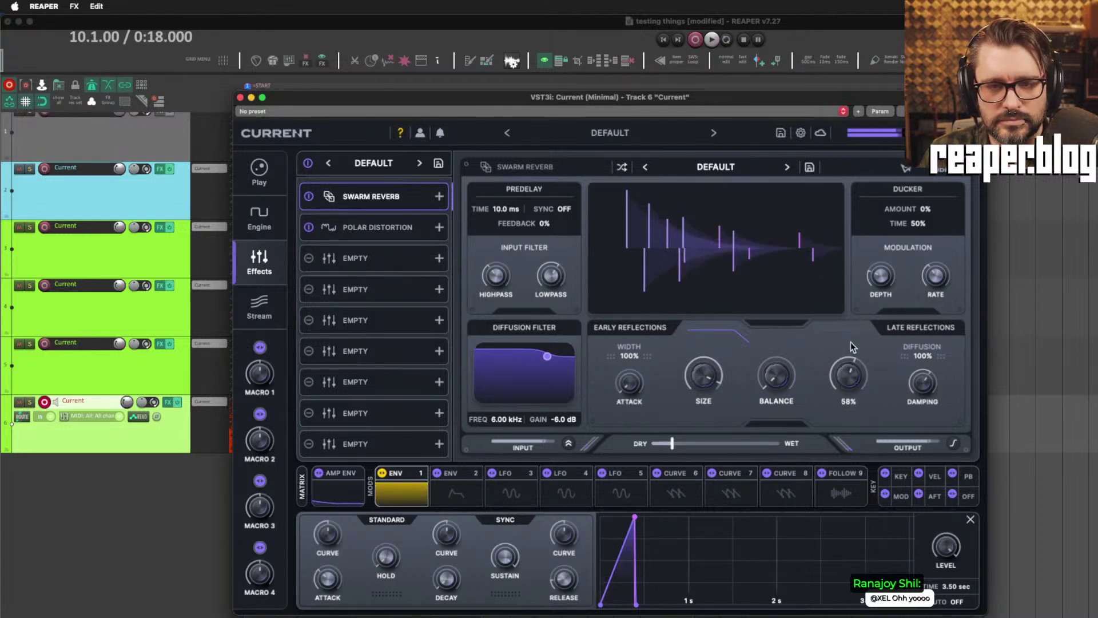
mouse_move(791, 319)
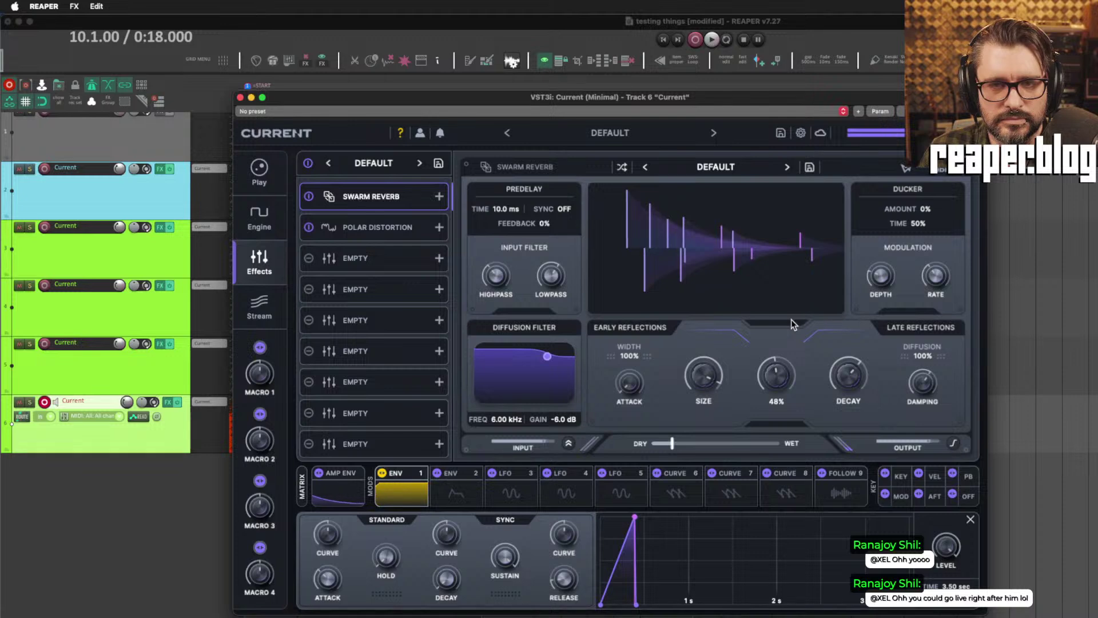
left_click_drag(791, 319, 794, 338)
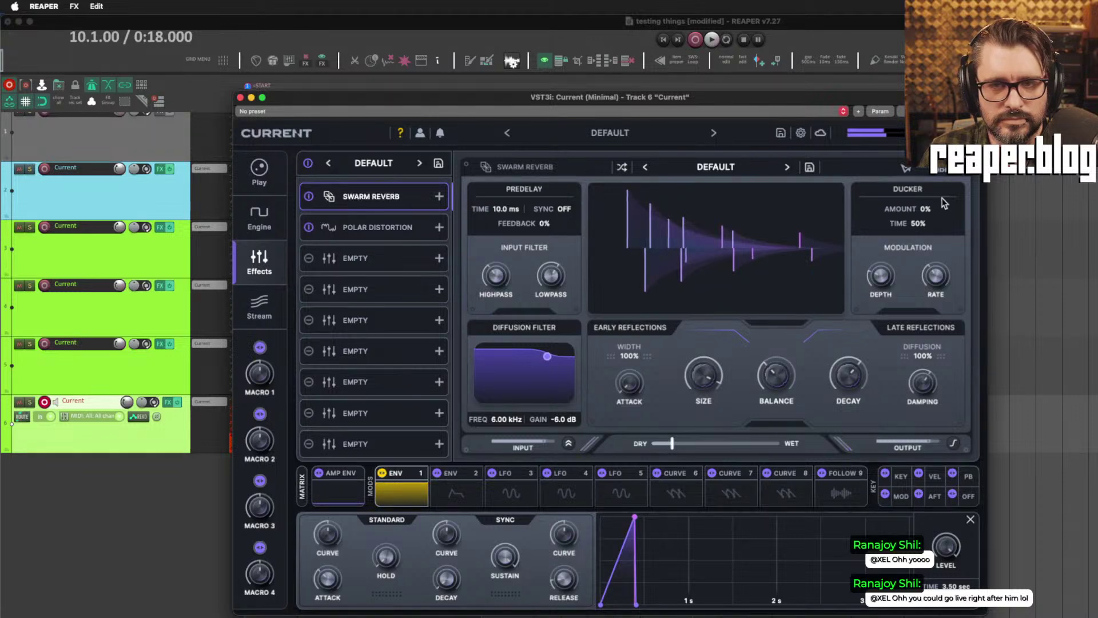
left_click_drag(925, 208, 925, 136)
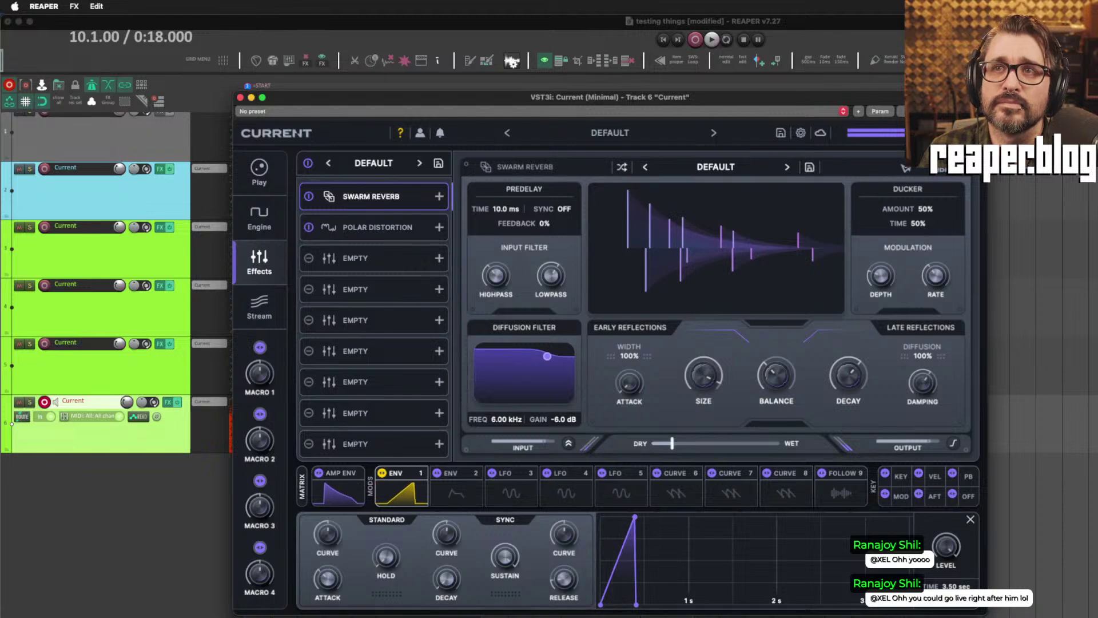
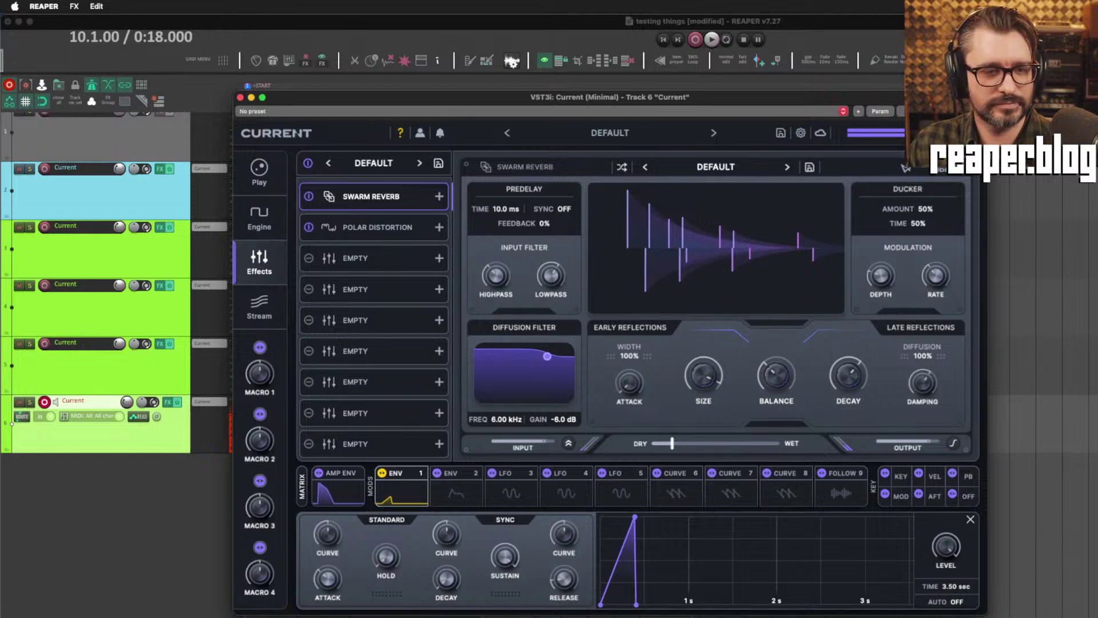
left_click(369, 260)
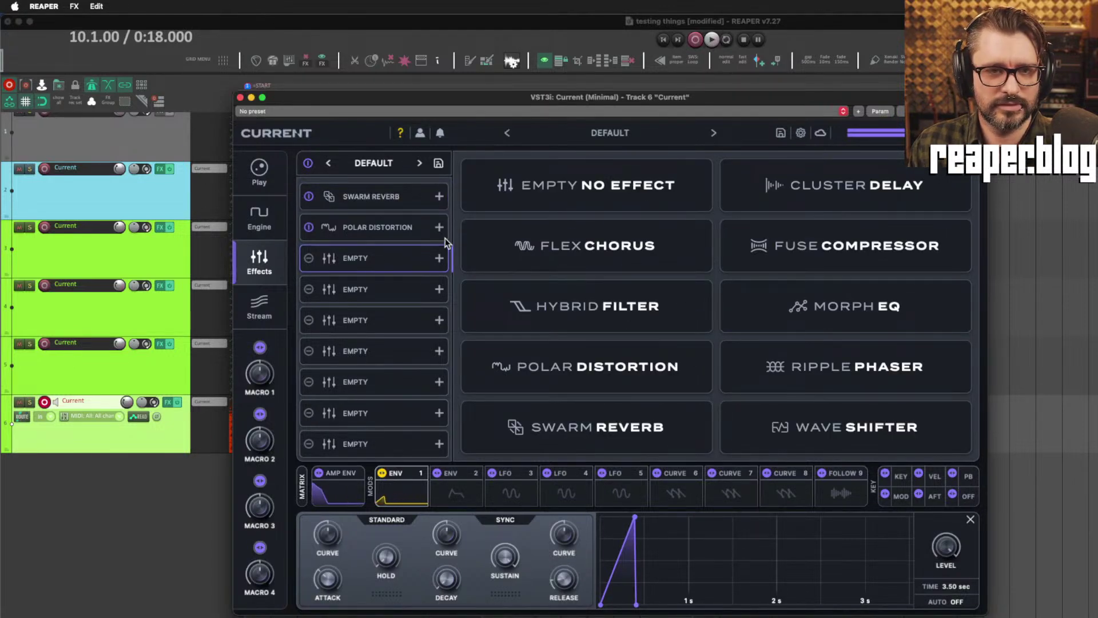
left_click(388, 228)
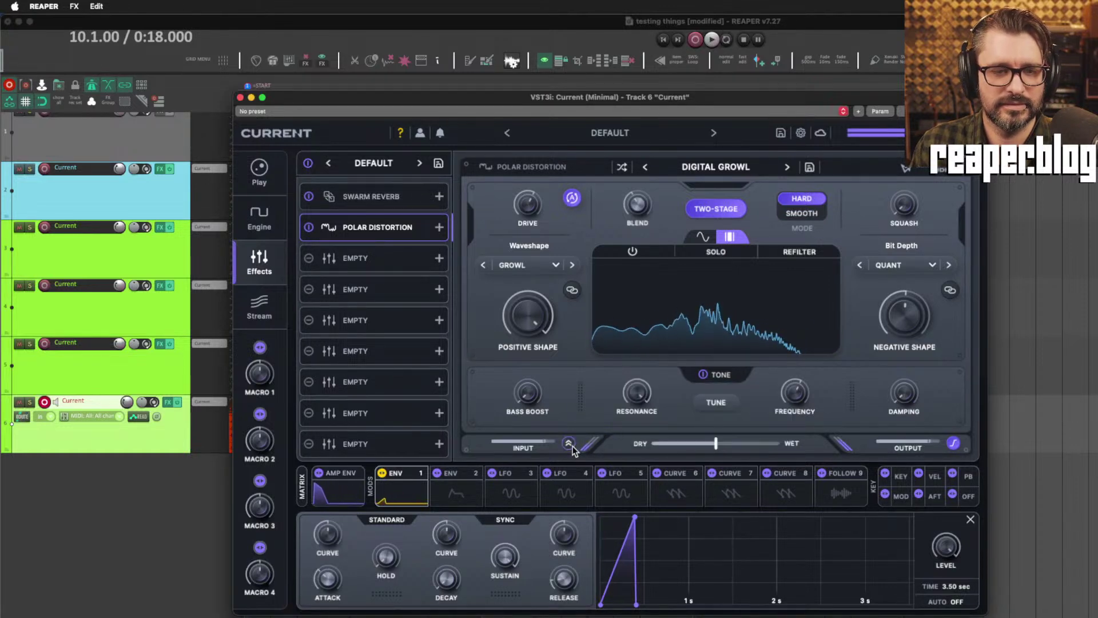
left_click(372, 196)
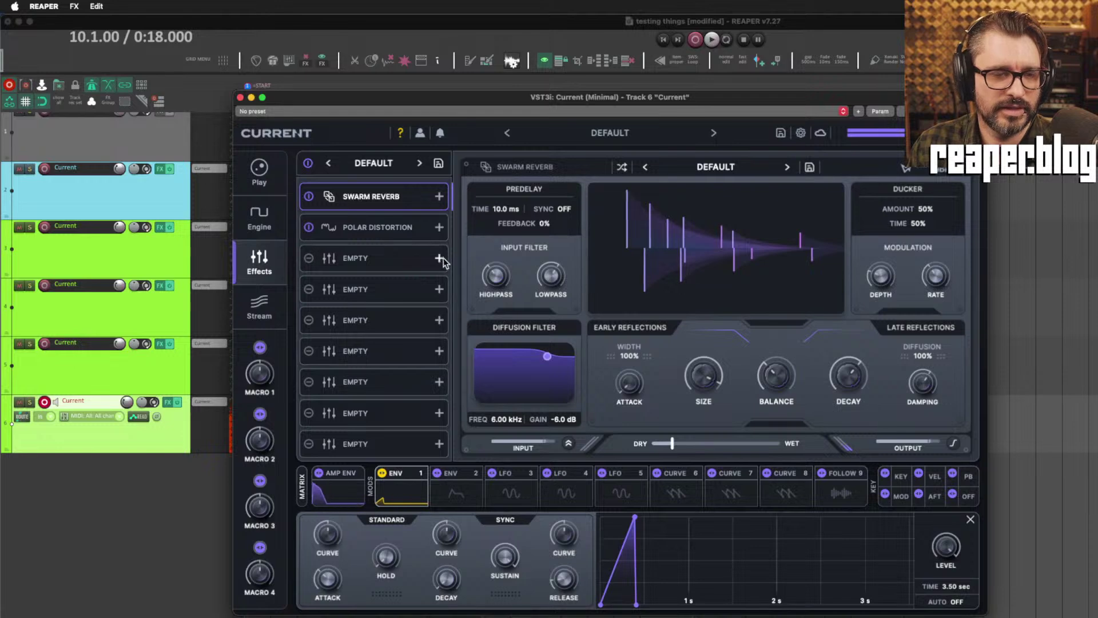
Add Cluster Delay to the third effects slot and try out its spacing control and LFO 3 as a modulation source.
left_click(395, 260)
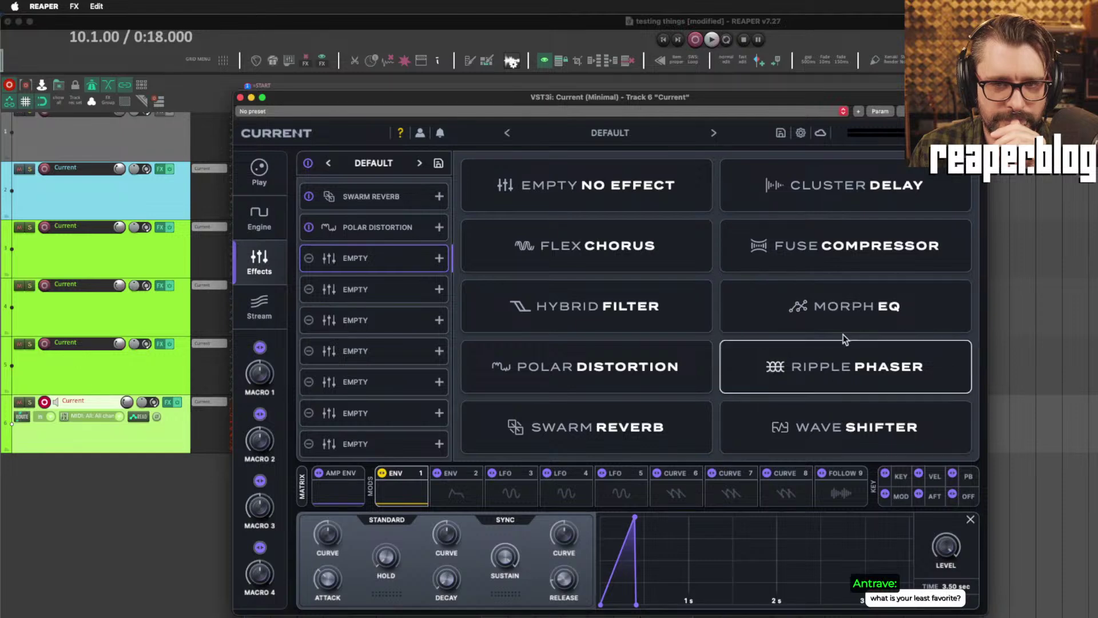
left_click(836, 189)
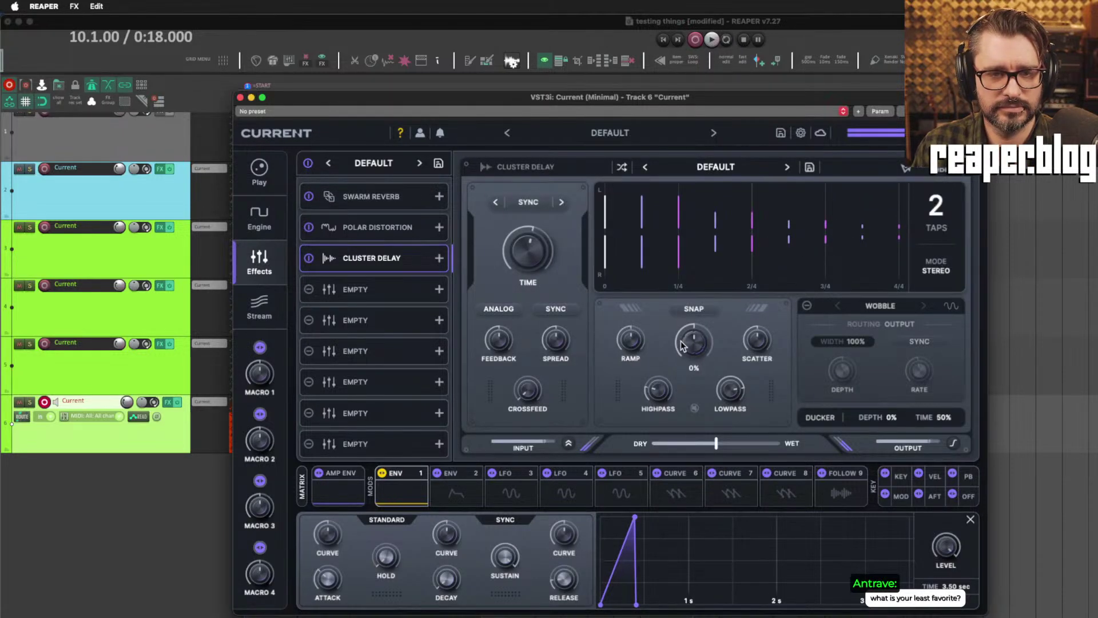
left_click_drag(693, 346, 757, 330)
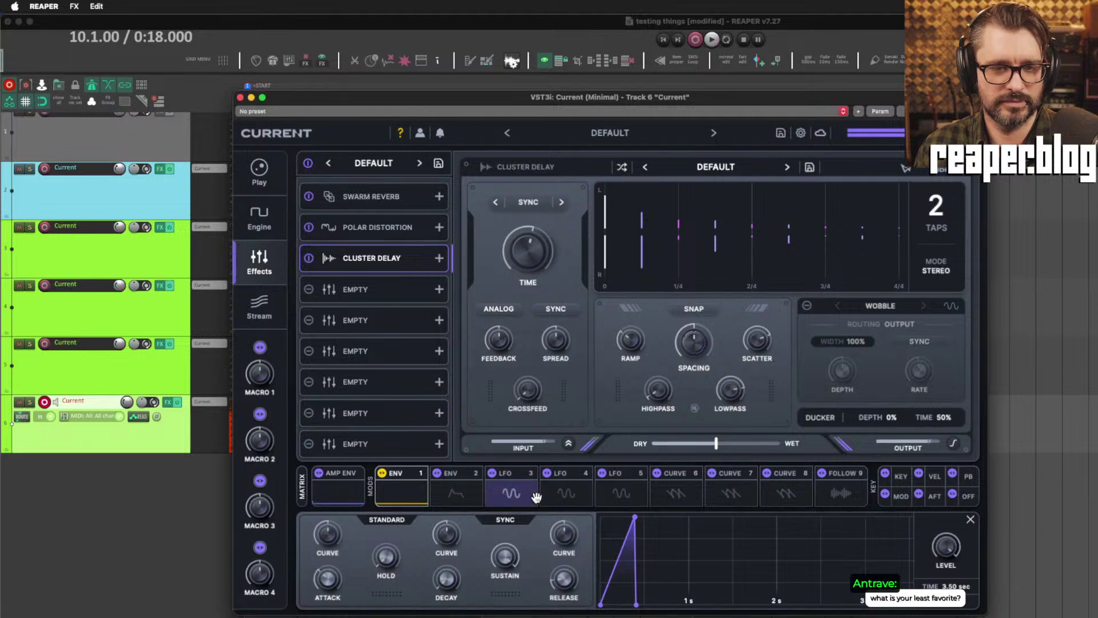
left_click_drag(511, 493, 695, 408)
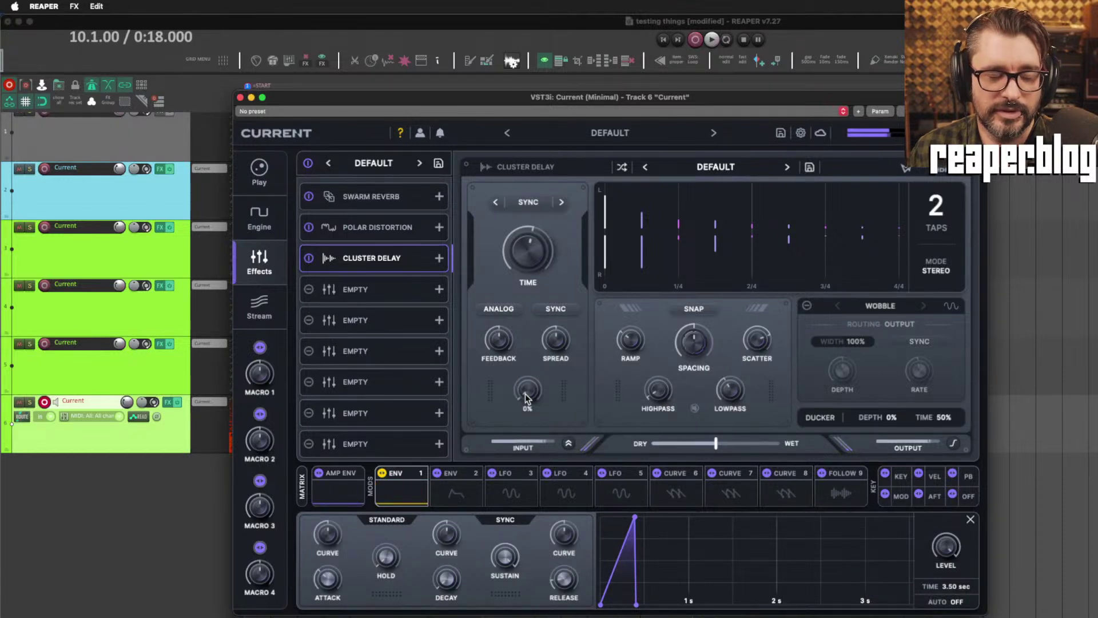
Try out Cluster Delay's crossfeed, analog feedback mode and a 25% spread with the mix fully wet.
left_click_drag(526, 394, 536, 348)
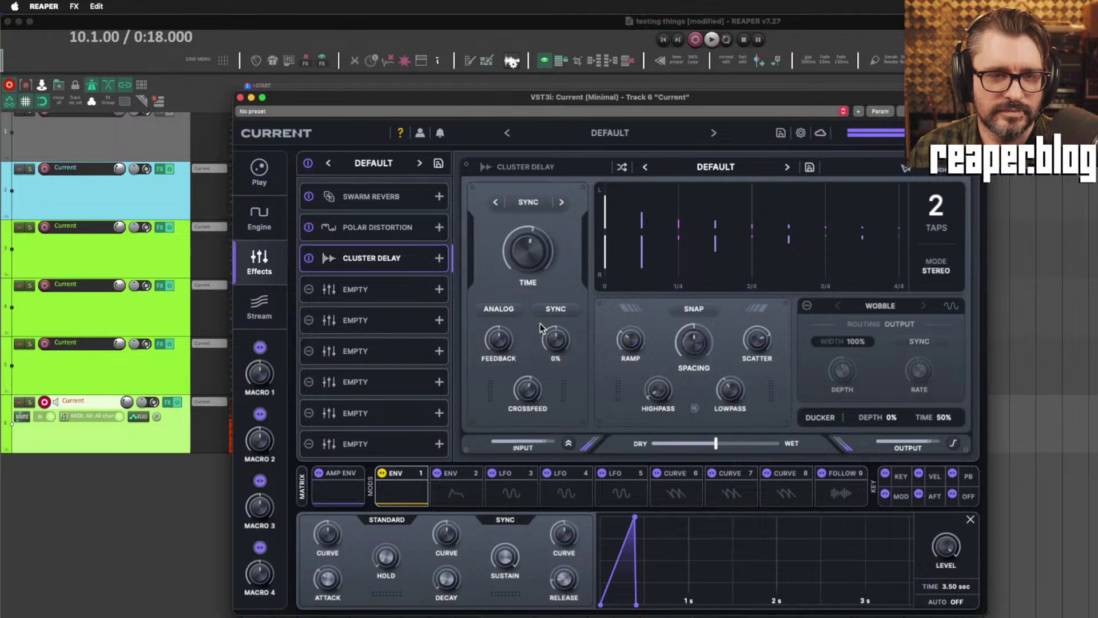
left_click(507, 309)
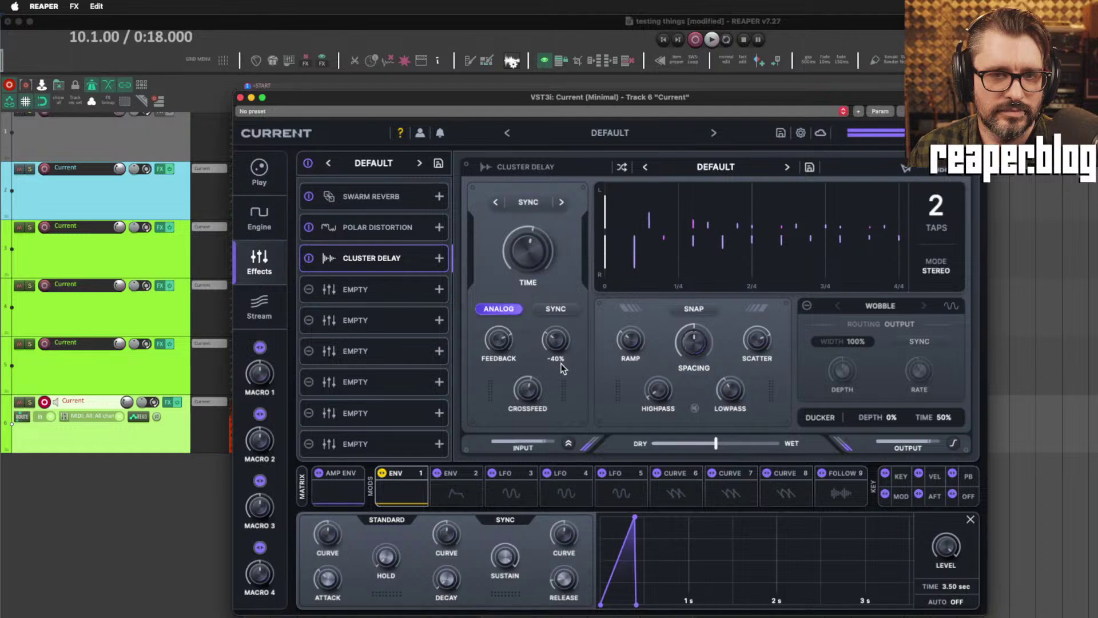
left_click_drag(564, 369, 567, 315)
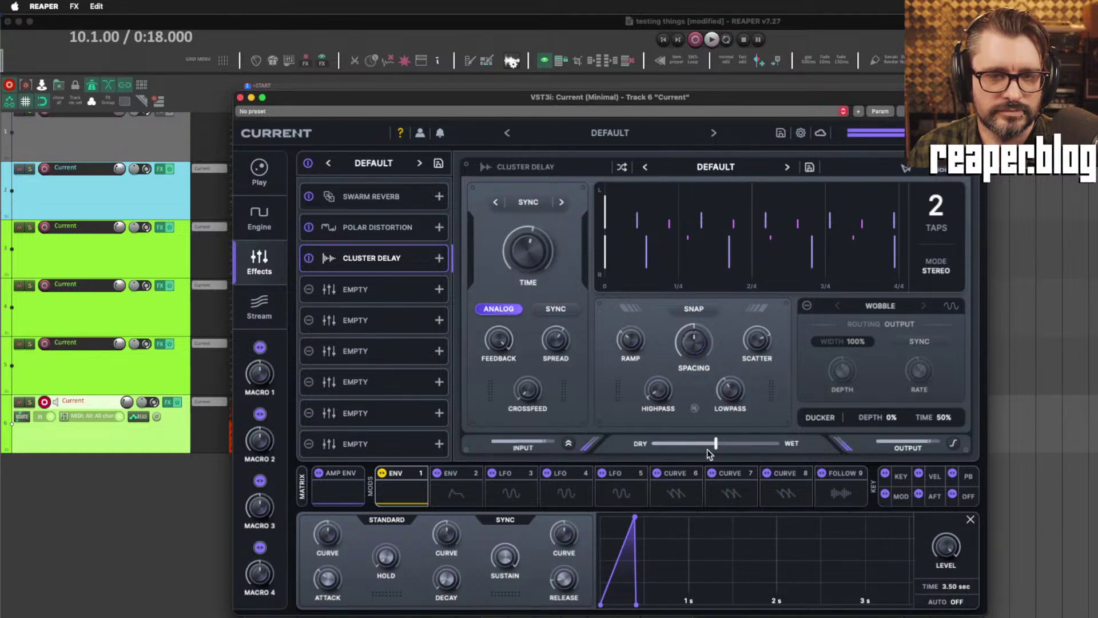
left_click_drag(716, 444, 768, 444)
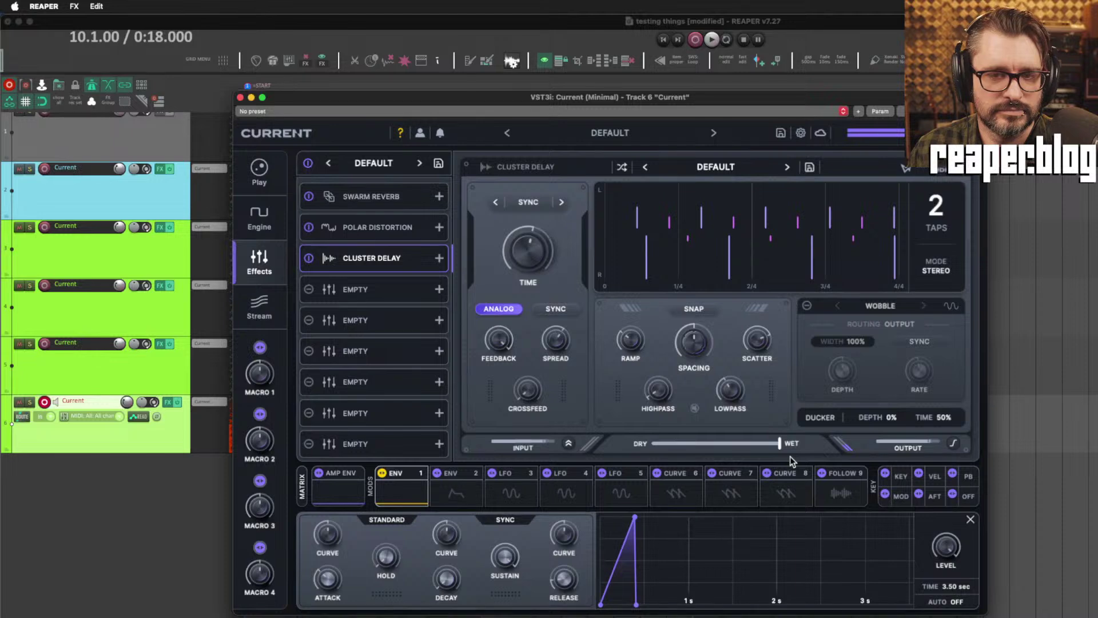
mouse_move(777, 443)
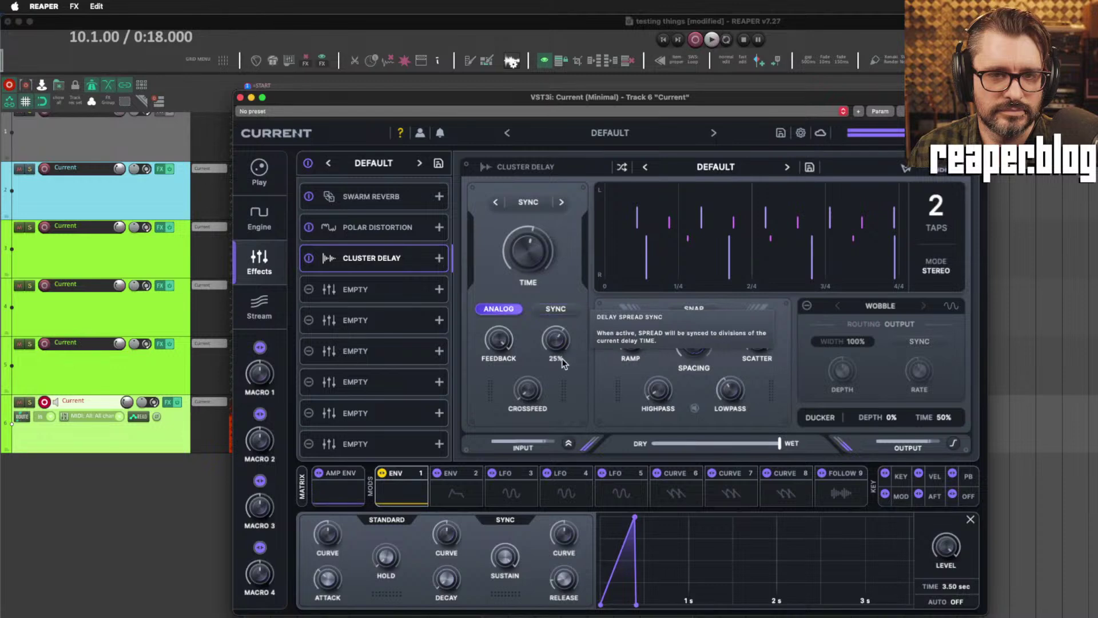
left_click(496, 309)
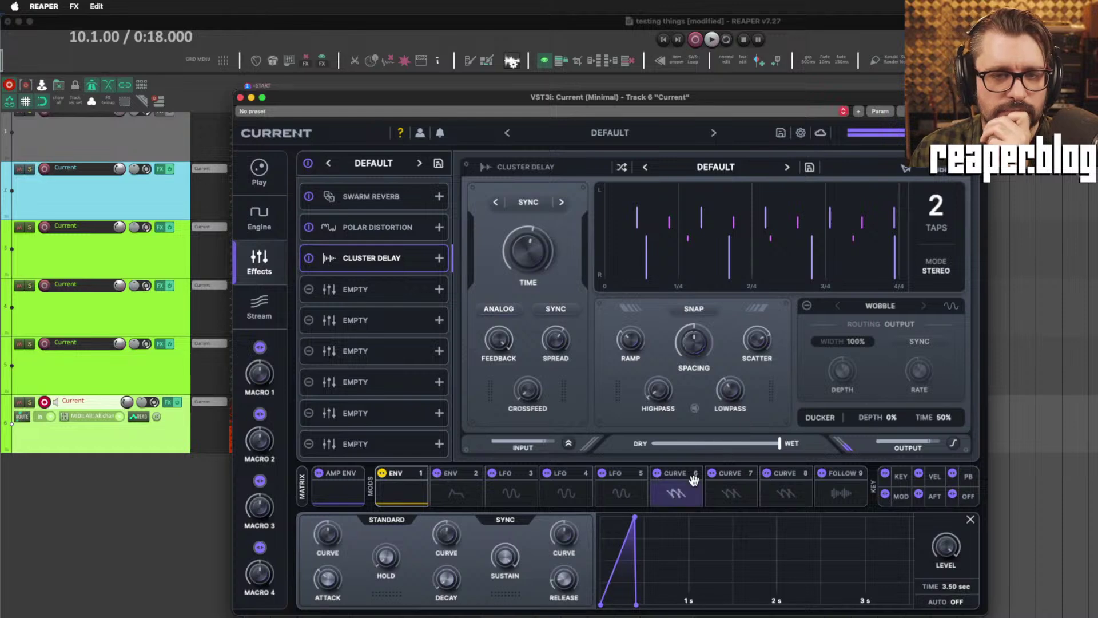
Turn on Cluster Delay's analog mode and sweep the spread between negative and positive values, settling on 20%.
left_click_drag(733, 394, 767, 191)
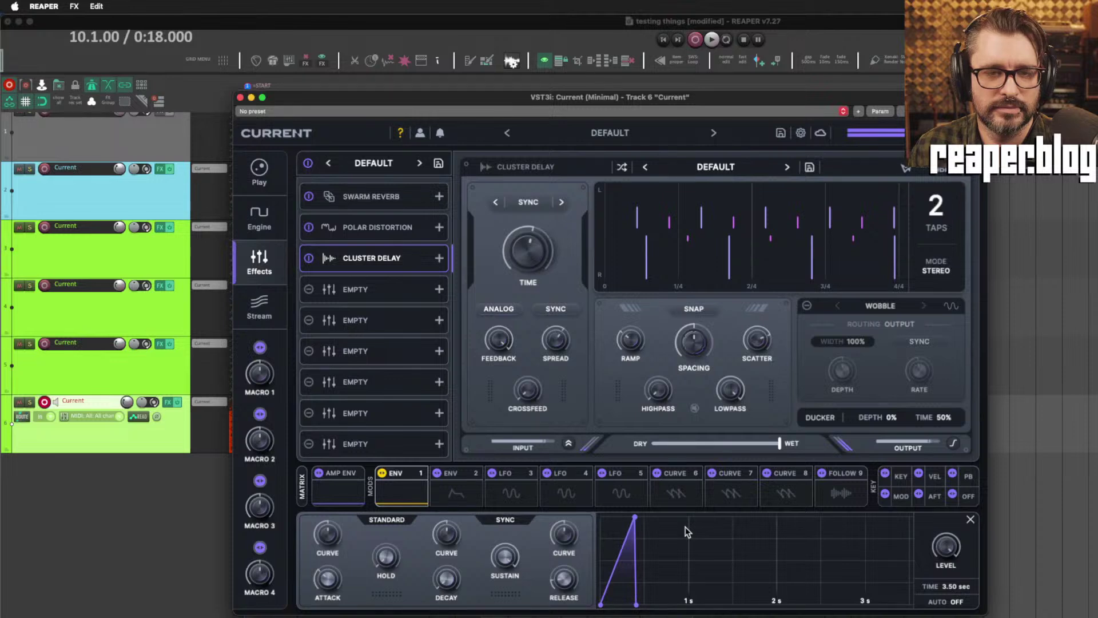
mouse_move(565, 347)
left_mouse_down()
mouse_move(582, 421)
mouse_move(578, 354)
left_mouse_up()
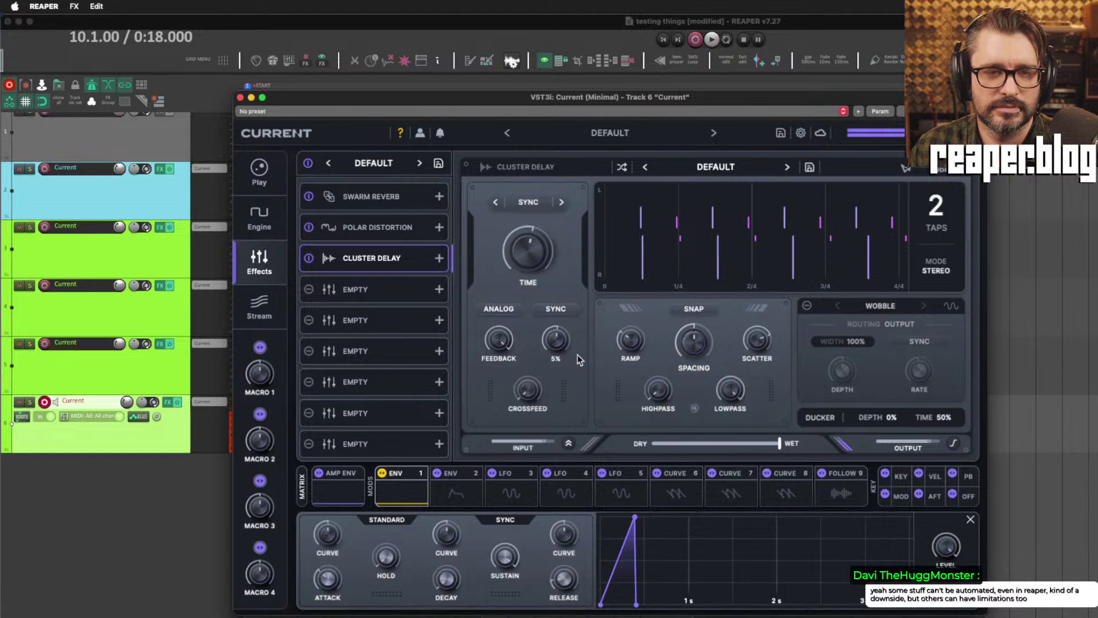
left_click(514, 310)
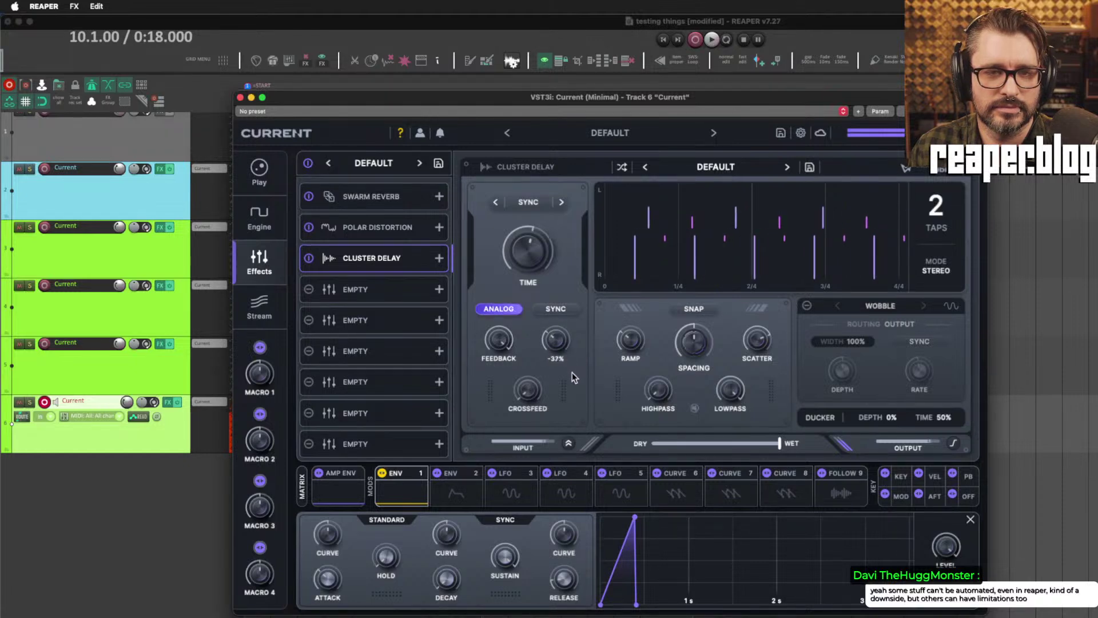
left_click_drag(572, 372, 572, 329)
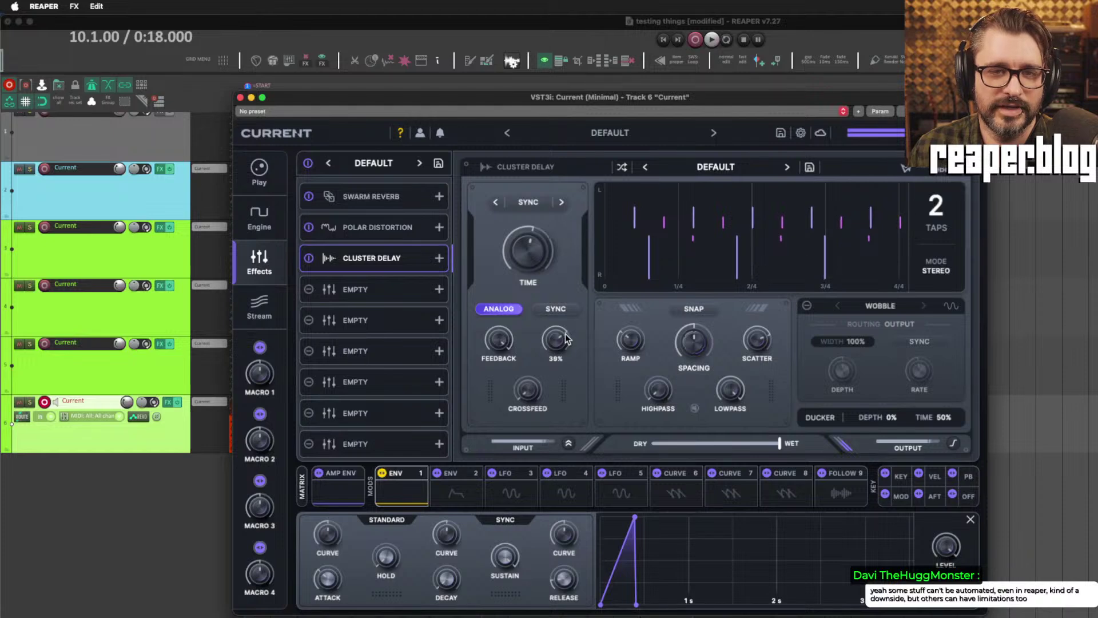
left_click_drag(567, 337, 569, 354)
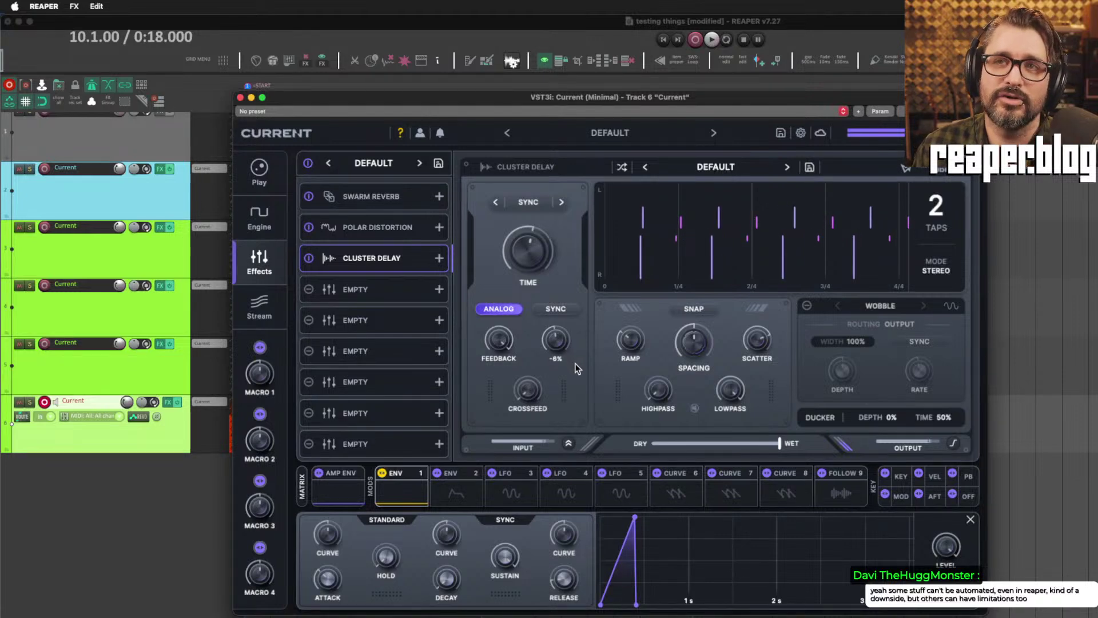
left_click_drag(575, 363, 574, 357)
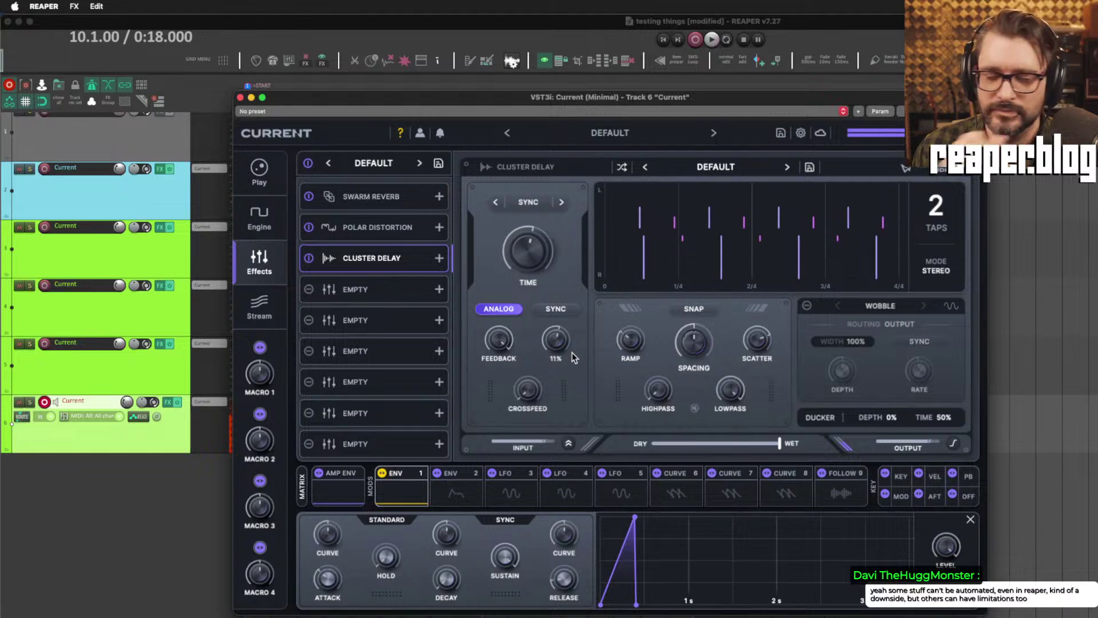
mouse_move(572, 349)
left_mouse_down()
mouse_move(579, 382)
mouse_move(564, 331)
left_mouse_up()
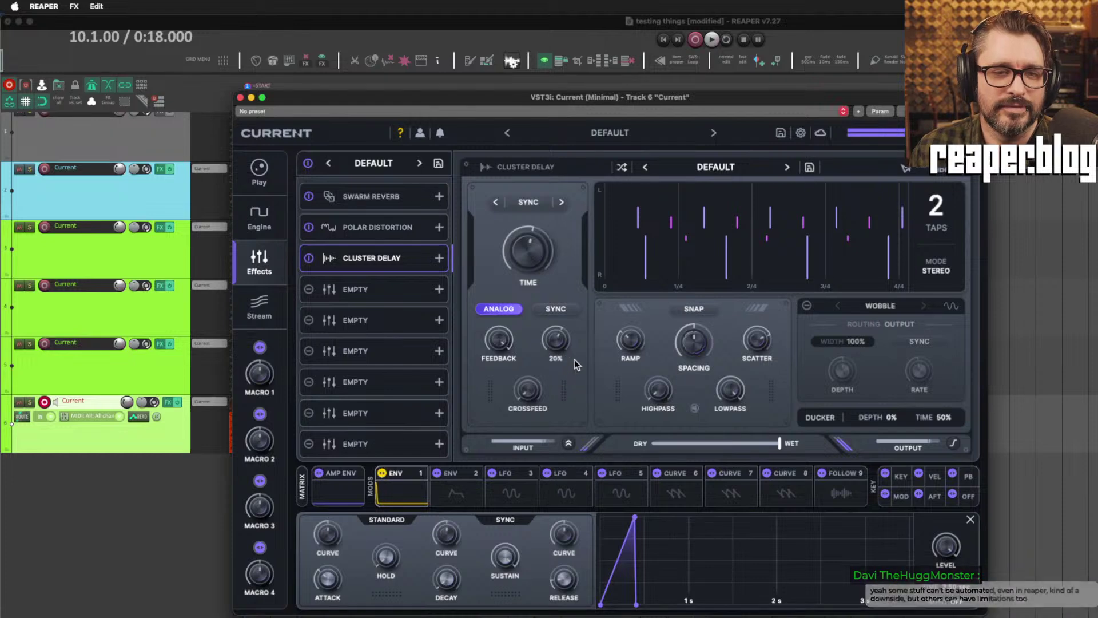
Lower Cluster Delay's feedback from full so the repeats fade out, and set the mix mostly dry.
mouse_move(546, 286)
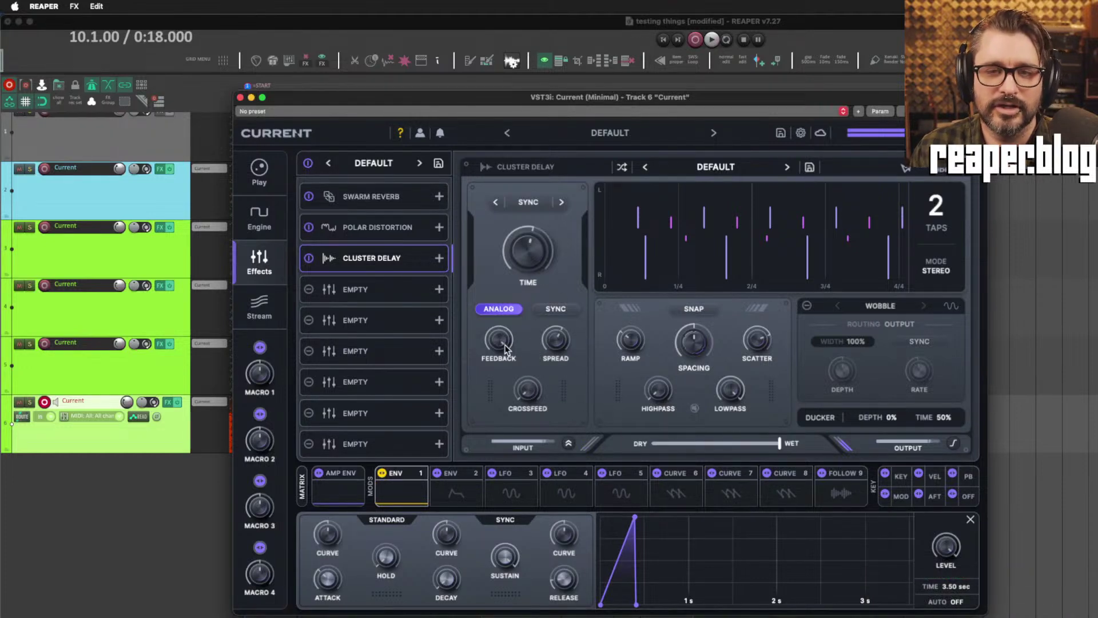
mouse_move(504, 350)
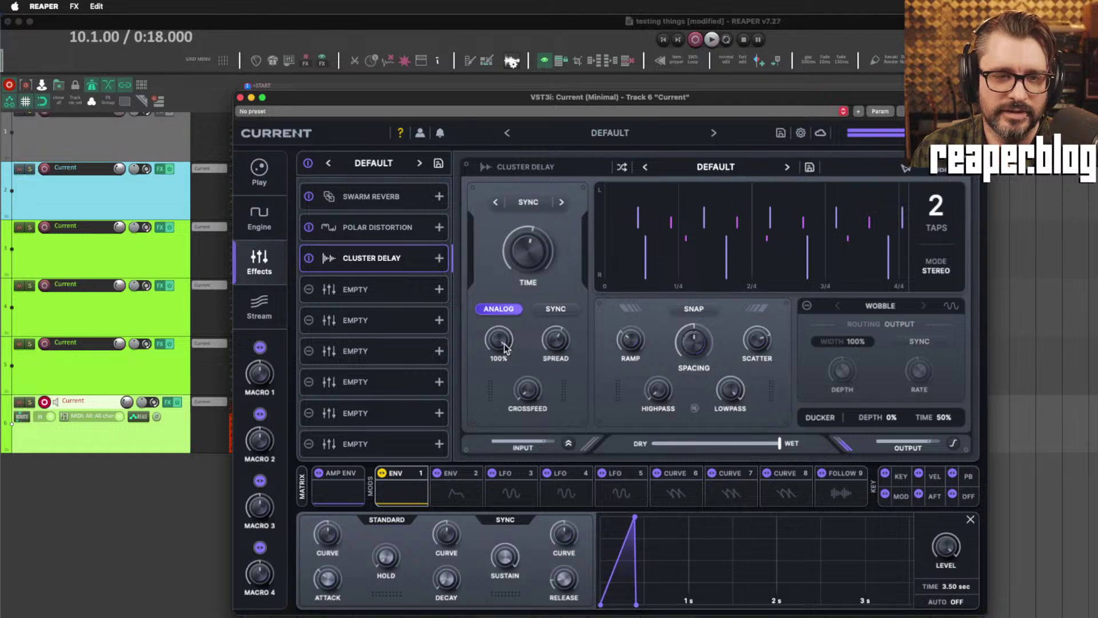
left_click_drag(504, 348, 506, 422)
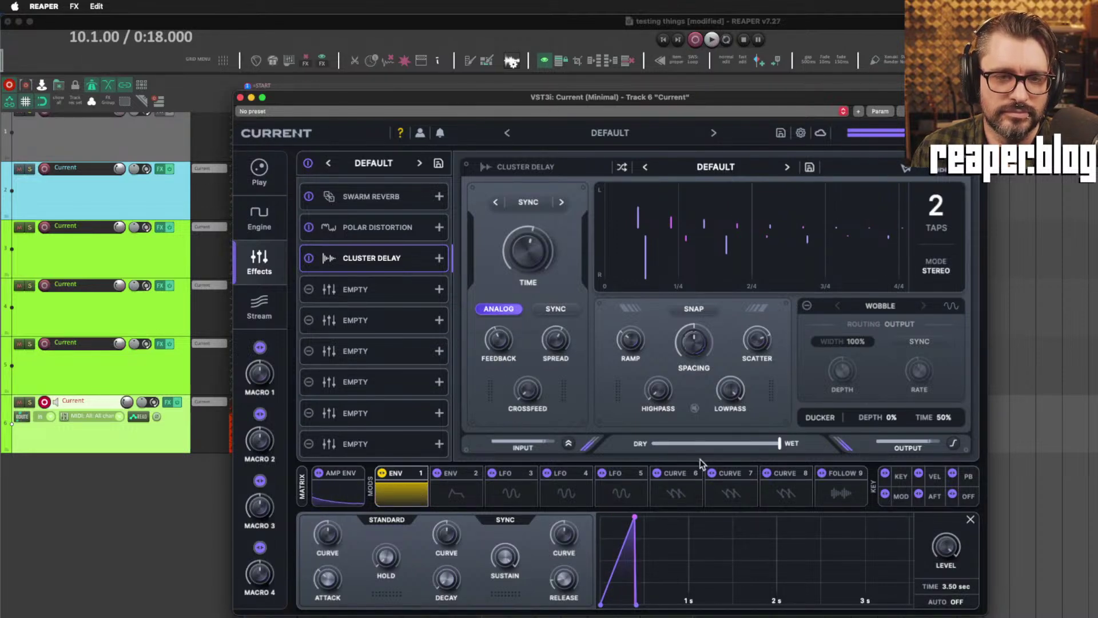
left_click_drag(698, 447, 667, 445)
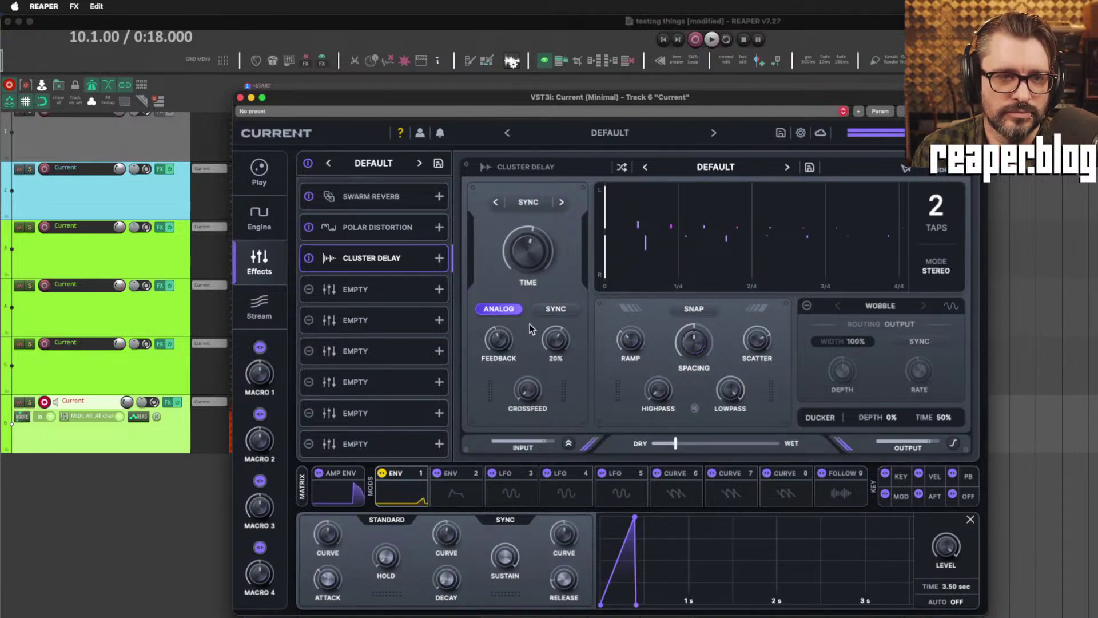
Try Cluster Delay ahead of Swarm Reverb in the effects chain and return it to the third slot.
left_click_drag(422, 260, 425, 203)
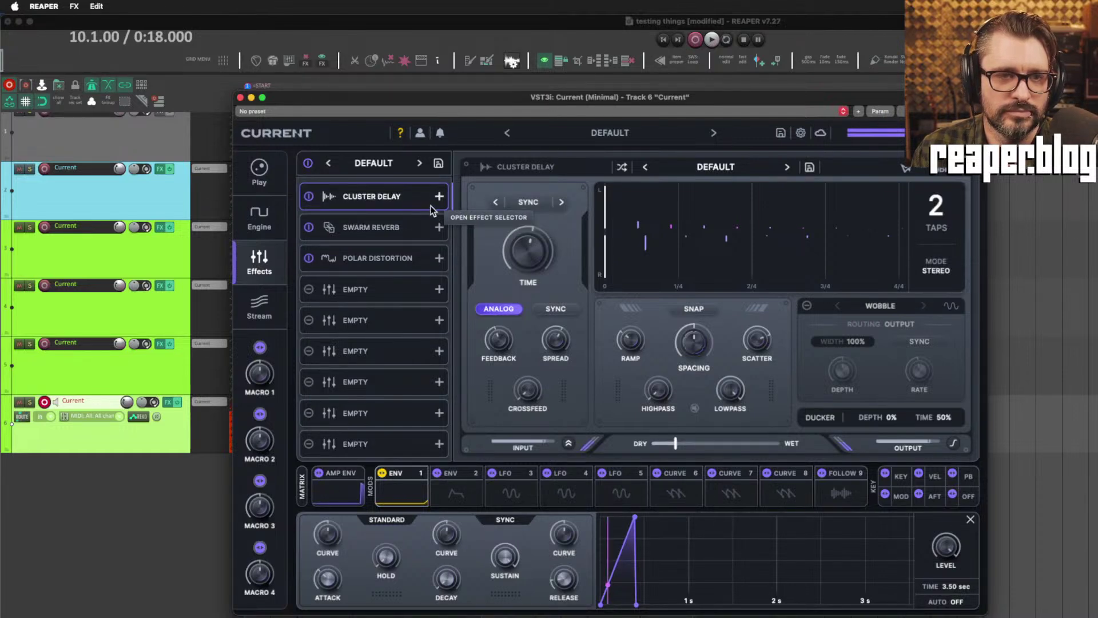
left_click_drag(426, 201, 426, 262)
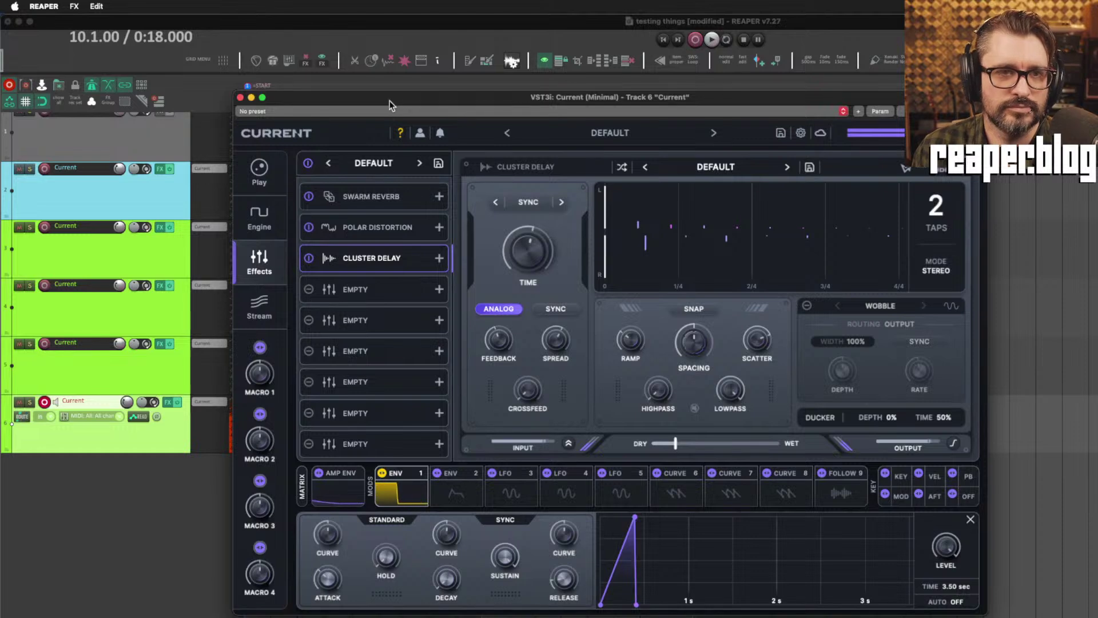
Play the arrangement from bar 2 and record a MIDI part on track 6 covering bars 10 to 17.
left_click_drag(390, 100, 641, 341)
left_click(272, 105)
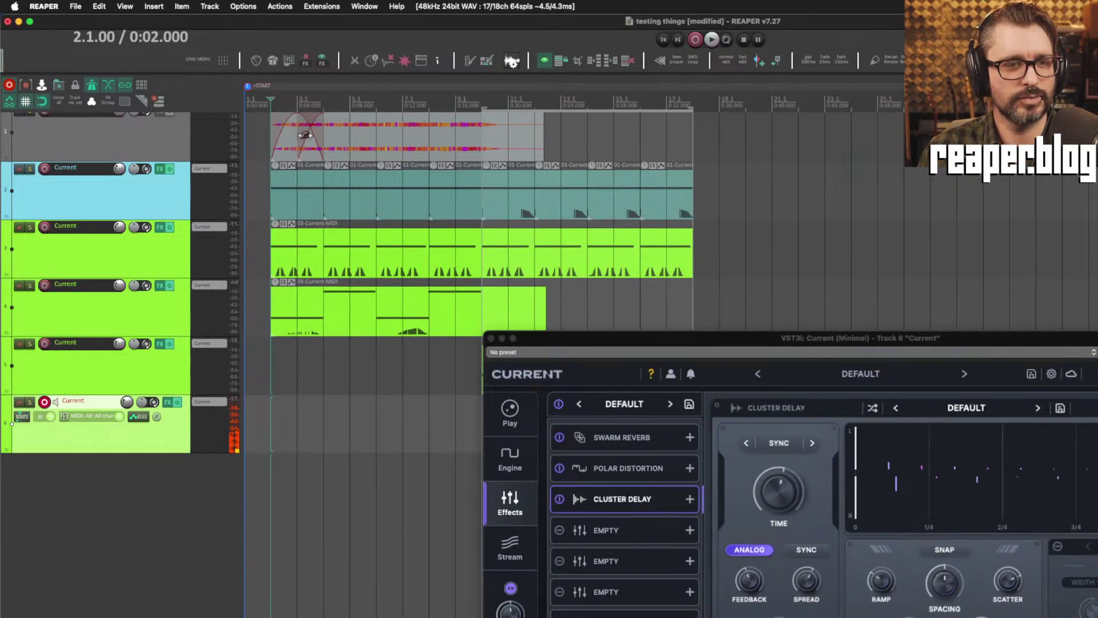
left_click_drag(580, 334, 699, 362)
key("space")
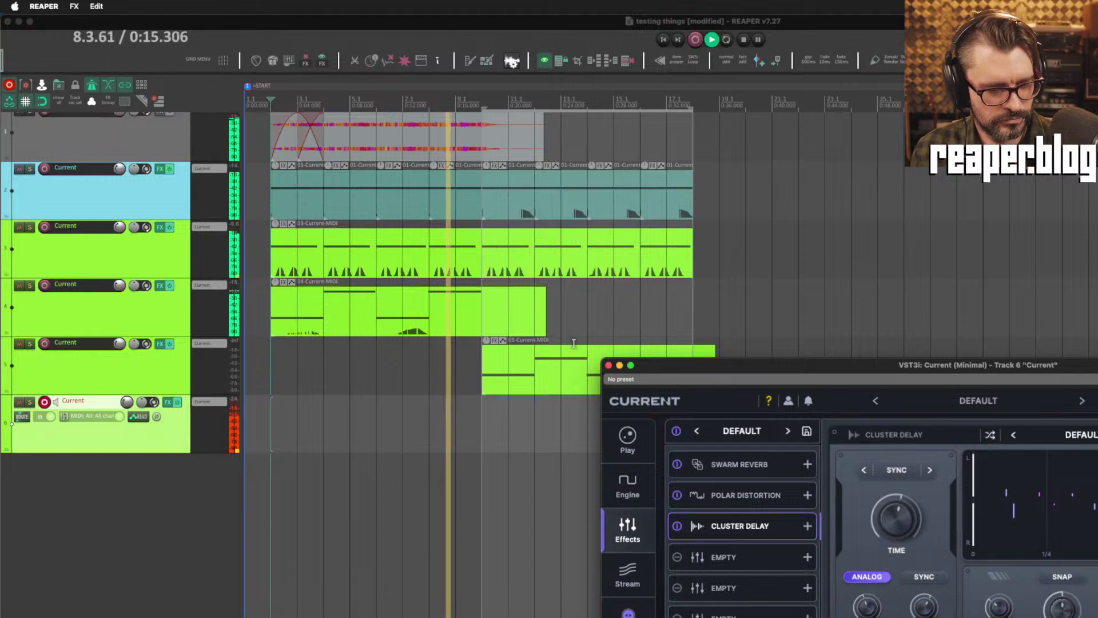
key("ctrl+r")
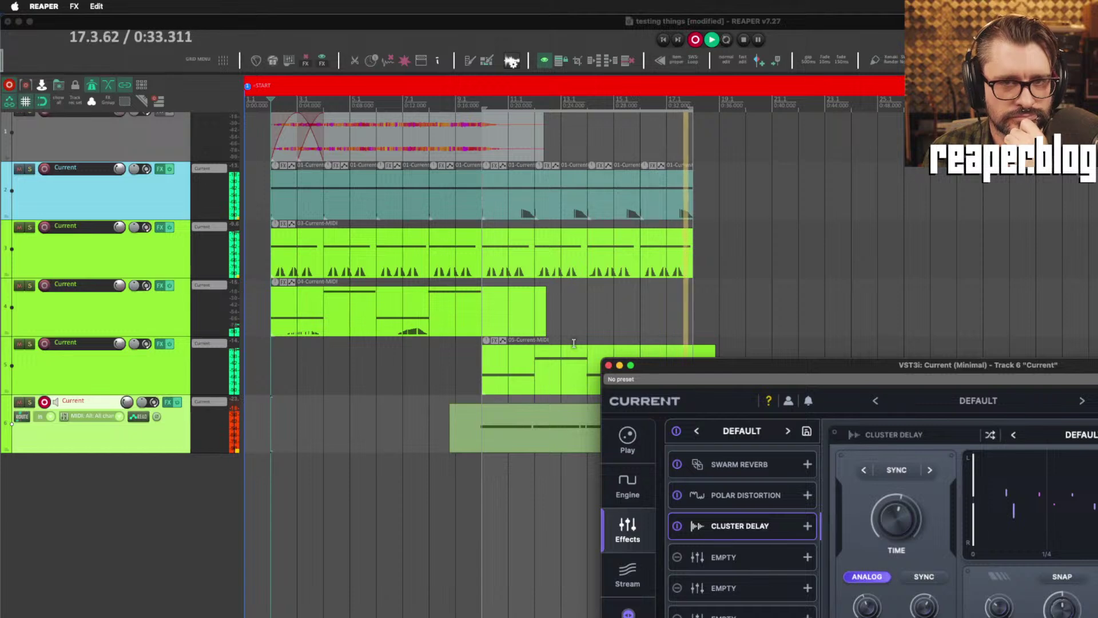
key("space")
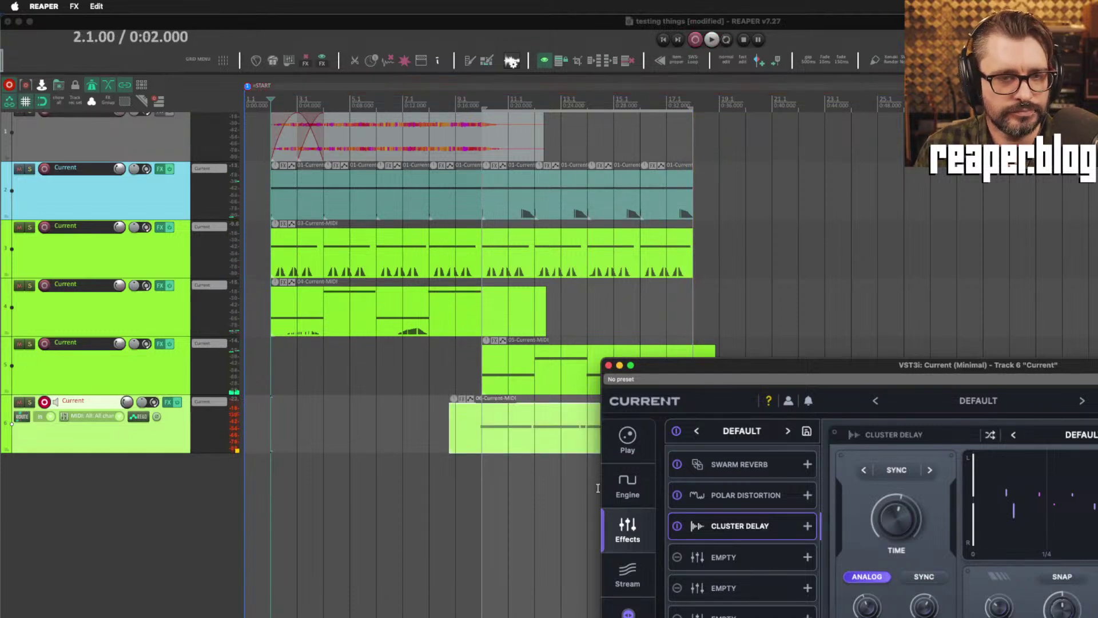
Inspect the recorded notes of track 6's MIDI item in the MIDI editor and return to the arrangement.
left_click_drag(664, 389, 866, 491)
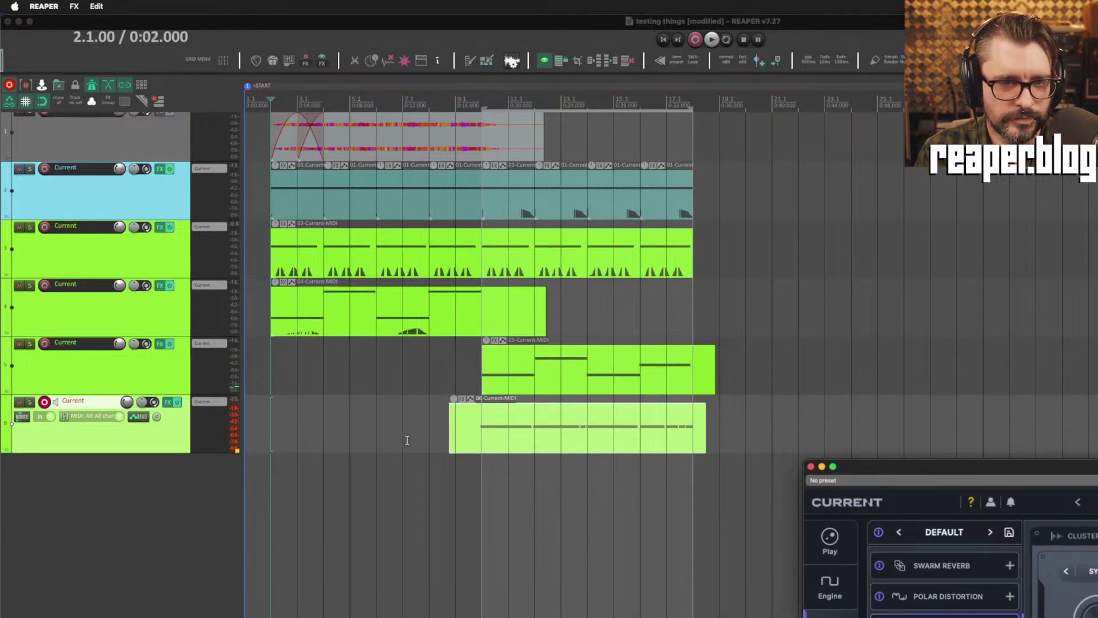
left_click(483, 440)
double_click(483, 440)
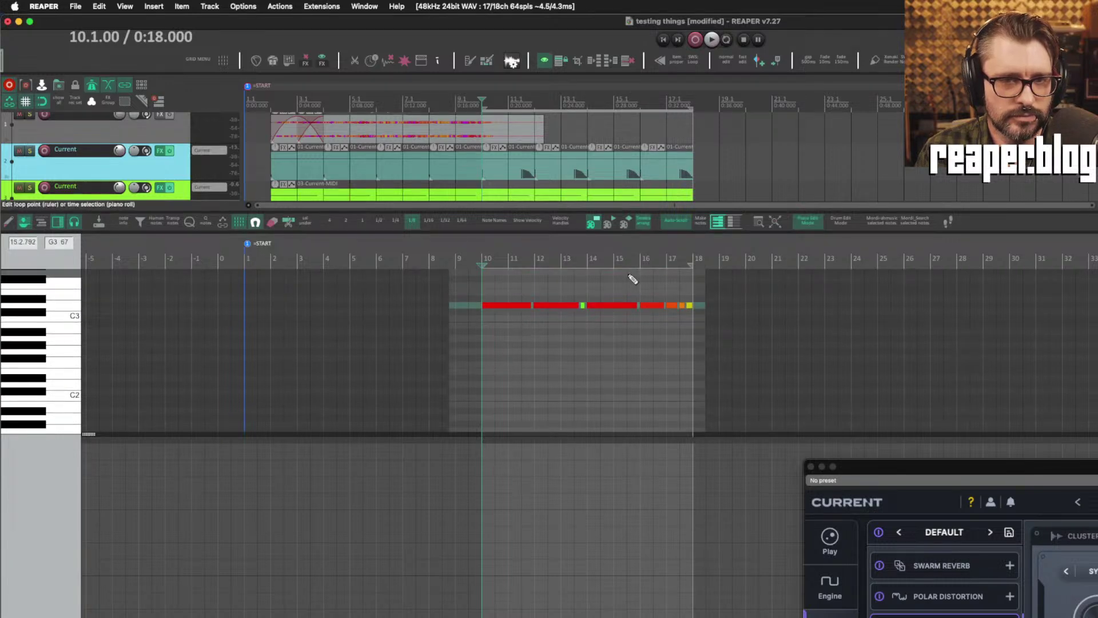
left_click(268, 102)
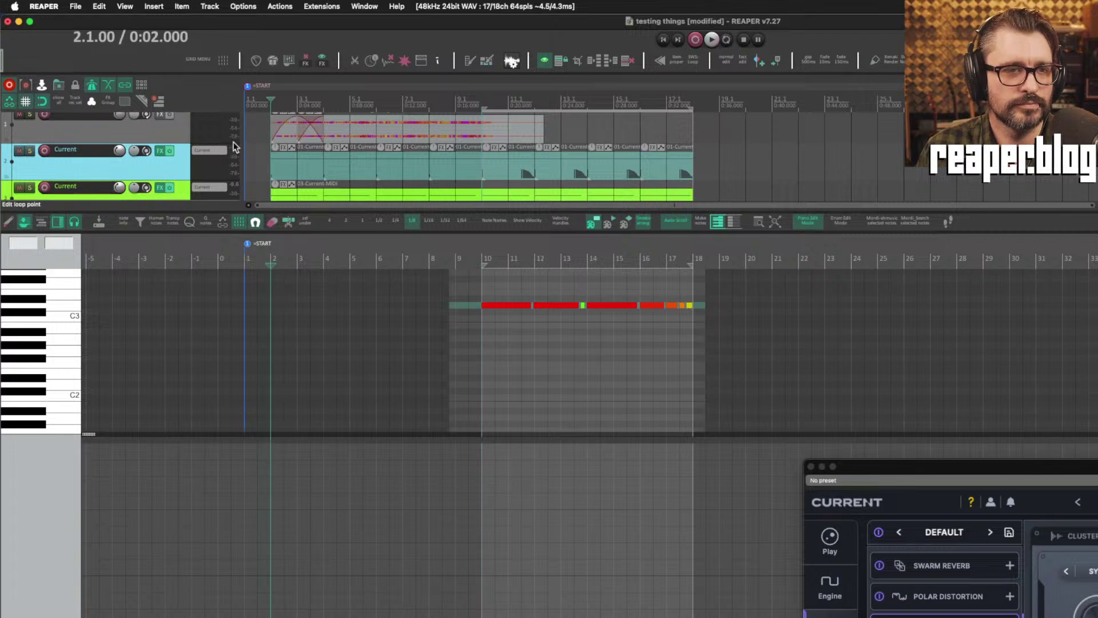
key("alt+d")
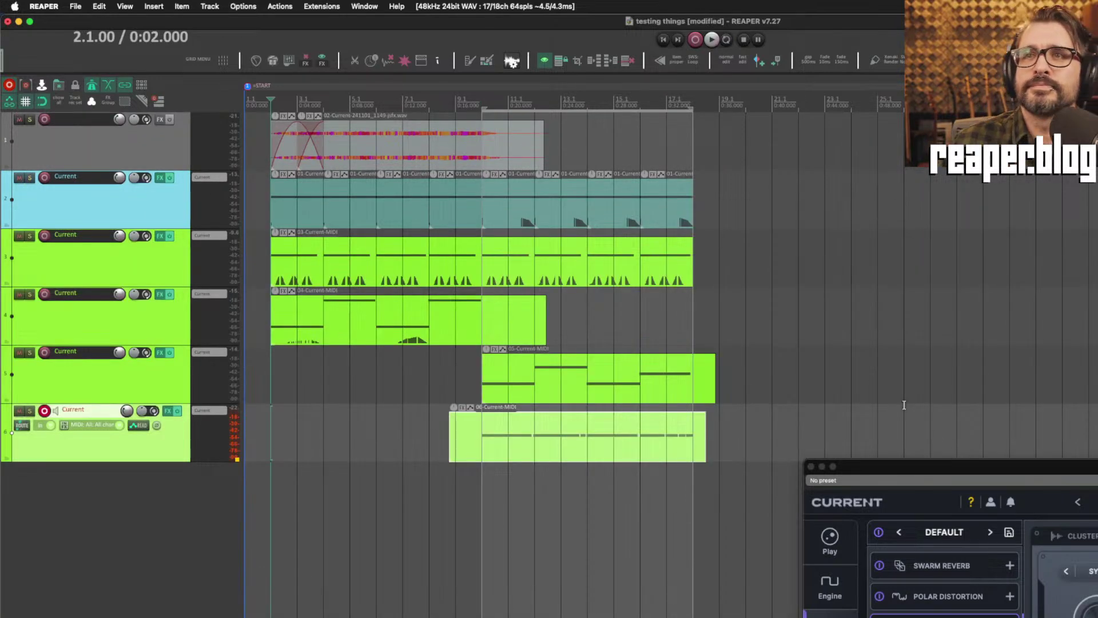
Trim the start of track 6's MIDI item to bar 10 and place a copy of it at bar 2.
left_click(324, 447)
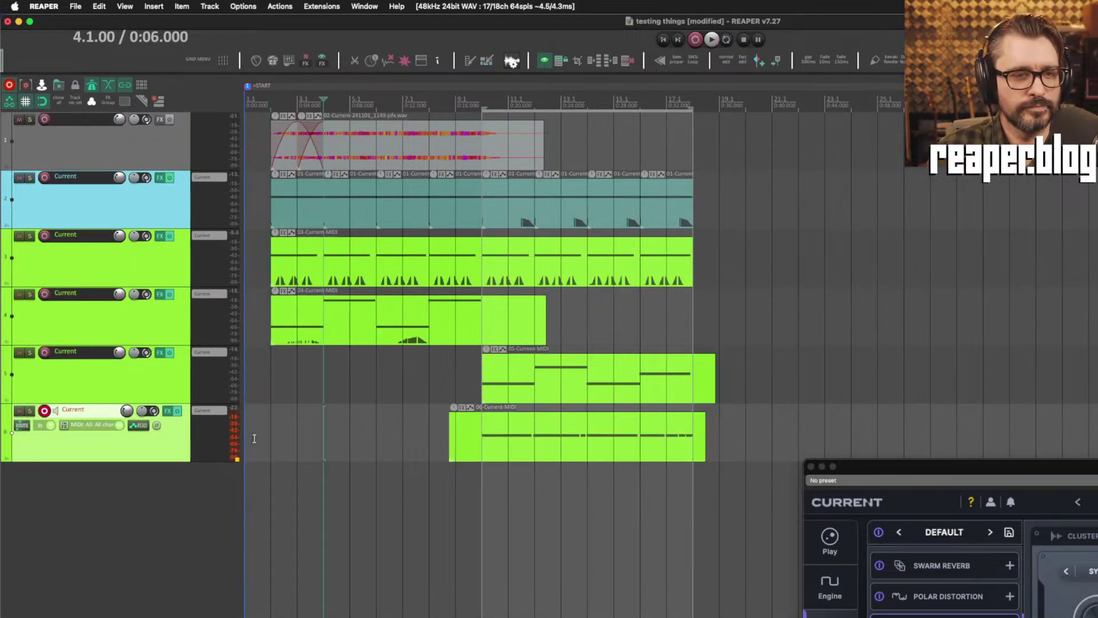
left_click(286, 434)
scroll(558, 440, "up", 4)
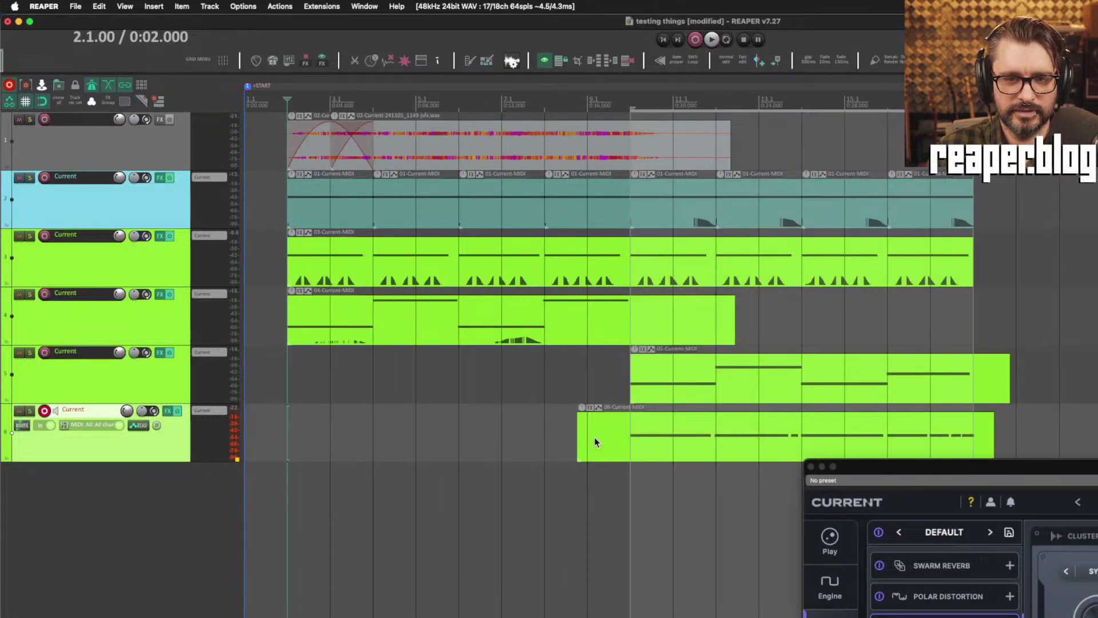
left_click_drag(579, 446, 355, 450)
key("ctrl+d")
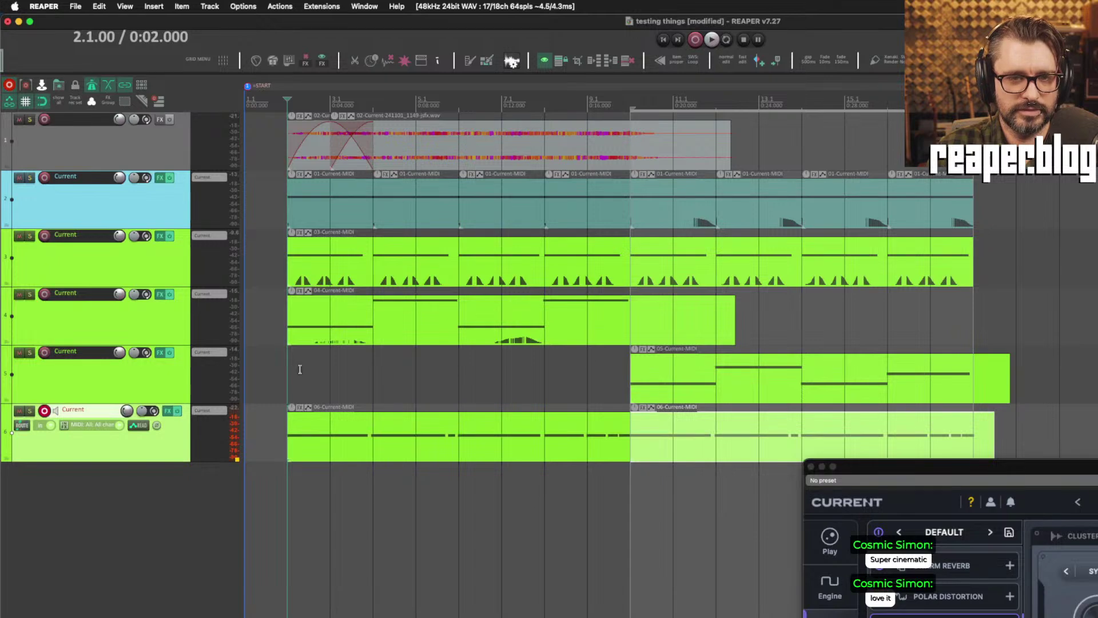
Disarm track 6 from recording and play the arrangement from bar 2 with all six tracks in view.
left_click(283, 372)
left_click(45, 414)
key("space")
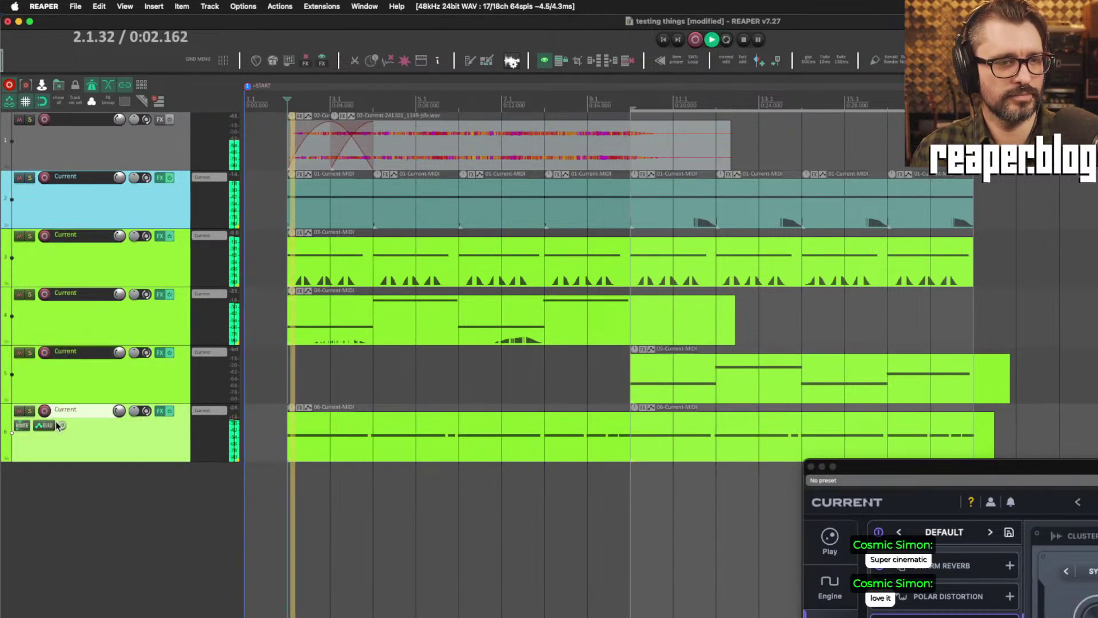
left_click_drag(986, 467, 578, 185)
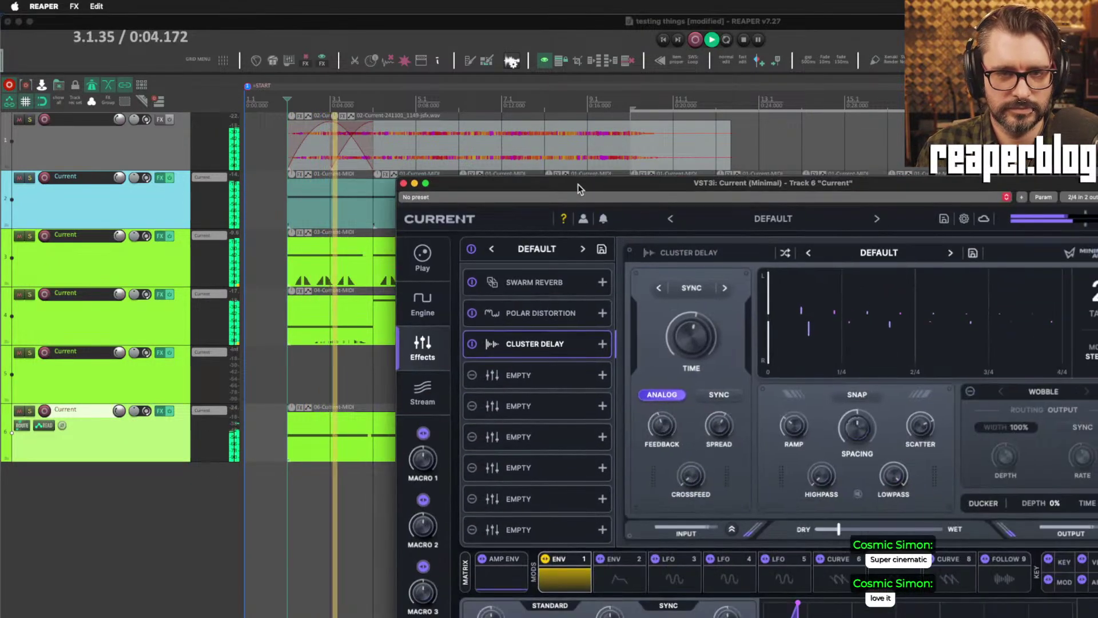
key("Page_Down")
scroll(325, 330, "down", 3)
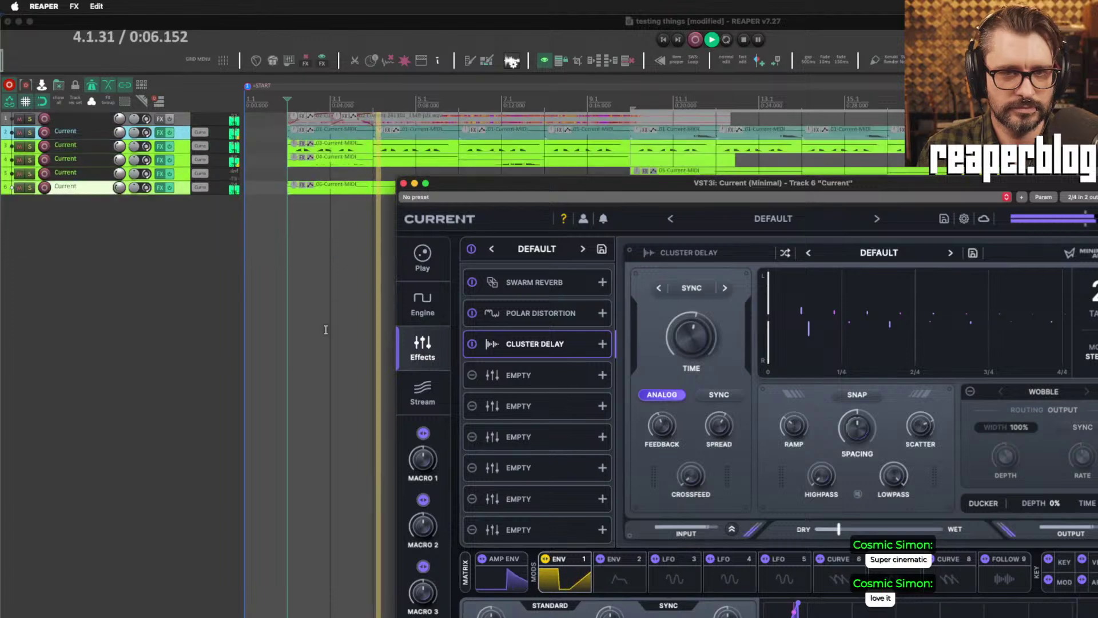
scroll(325, 329, "up", 6)
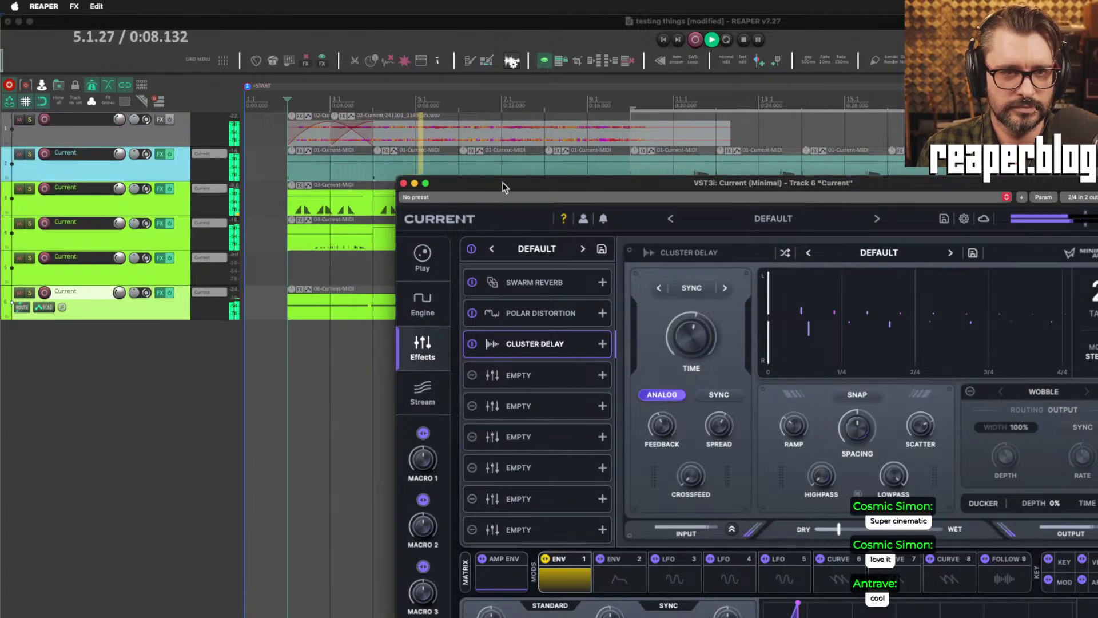
left_click_drag(503, 183, 737, 282)
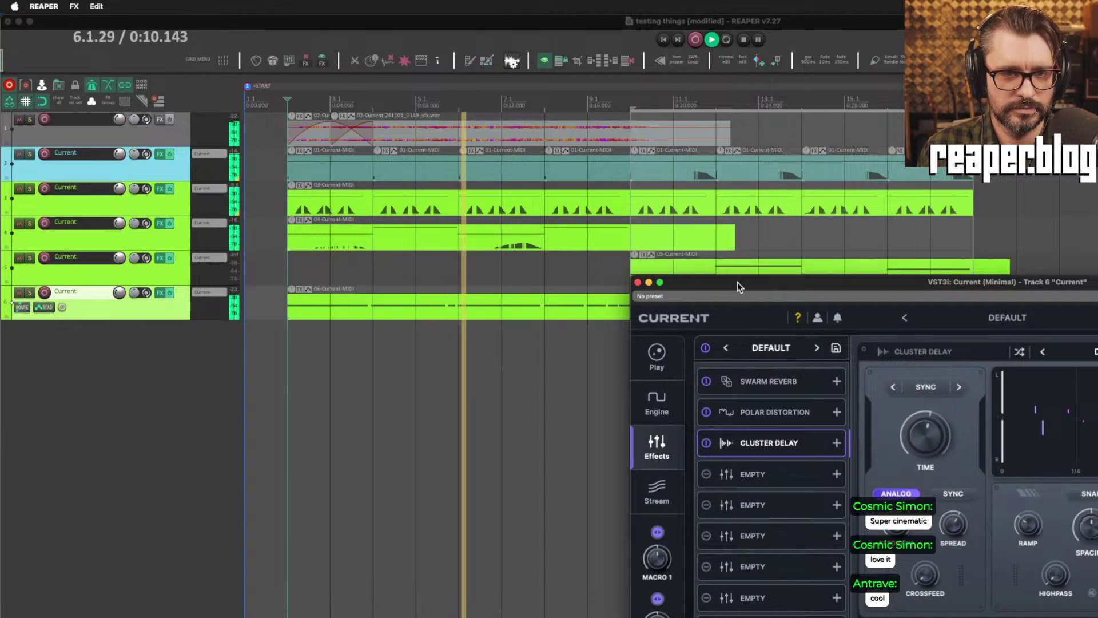
Open track 6's MIDI item at bar 2 for note editing, align the note start near bar 6 with the bar line and audition it.
key("space")
double_click(455, 311)
scroll(507, 345, "up", 5)
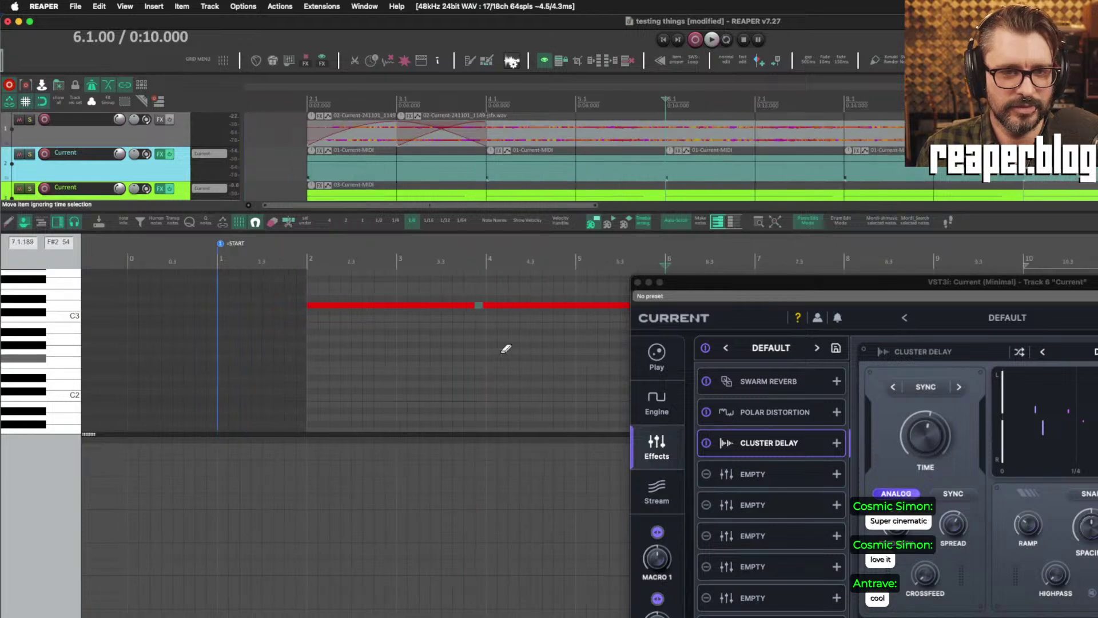
left_click_drag(715, 286, 712, 483)
scroll(680, 348, "up", 1)
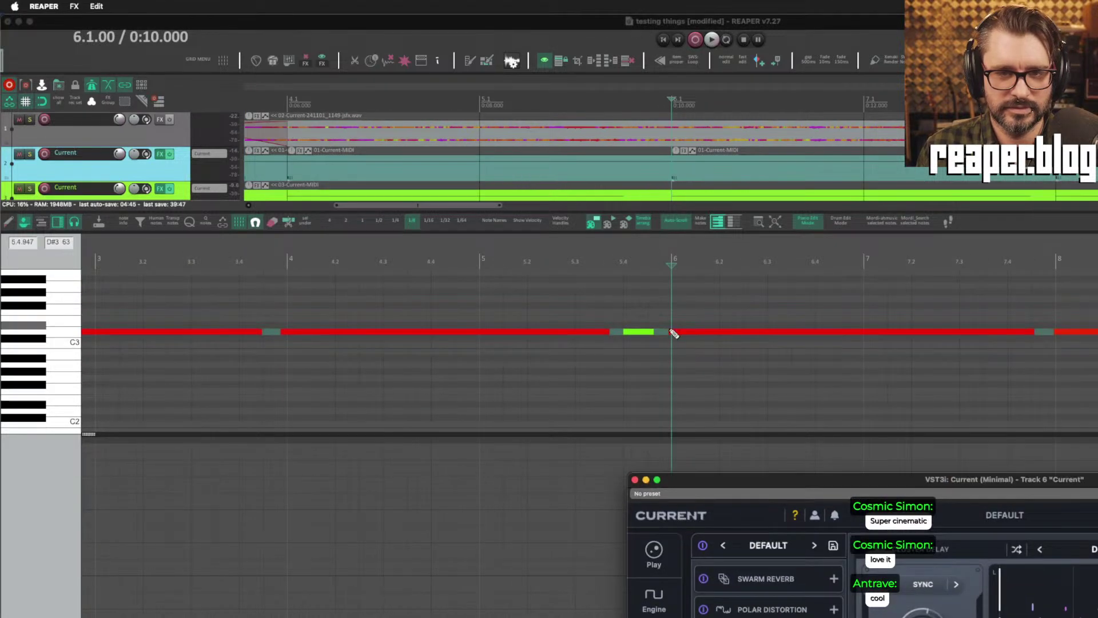
left_click(672, 333)
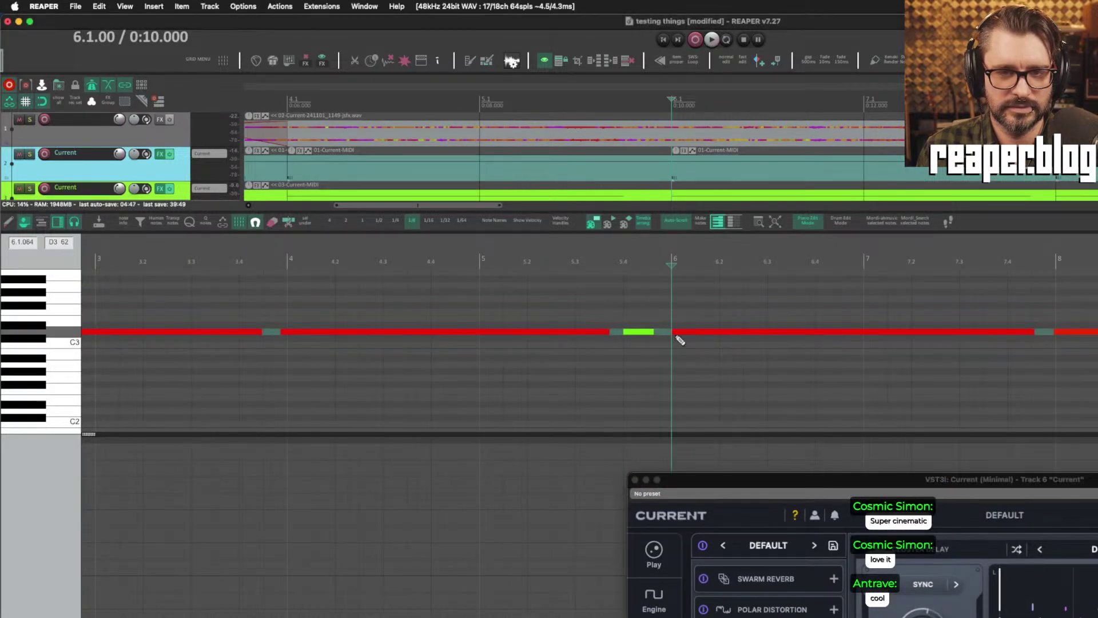
key("space")
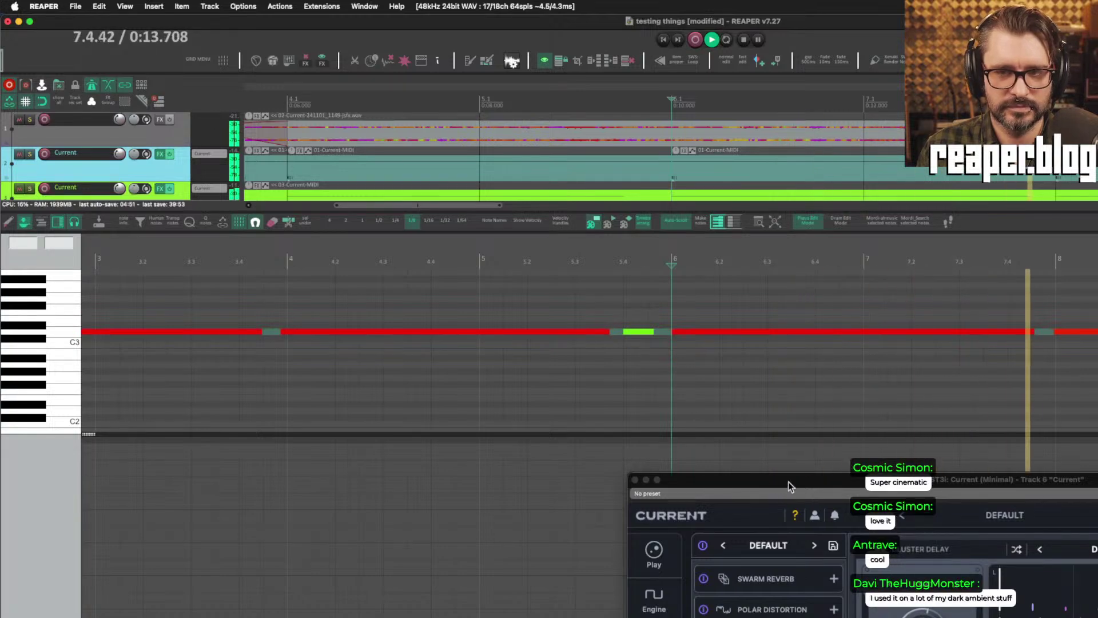
key("space")
Show the amp envelope and the velocity modulation curves of track 6's Current synth and arm track 6 for live playing.
left_click_drag(788, 482, 425, 89)
left_click(383, 475)
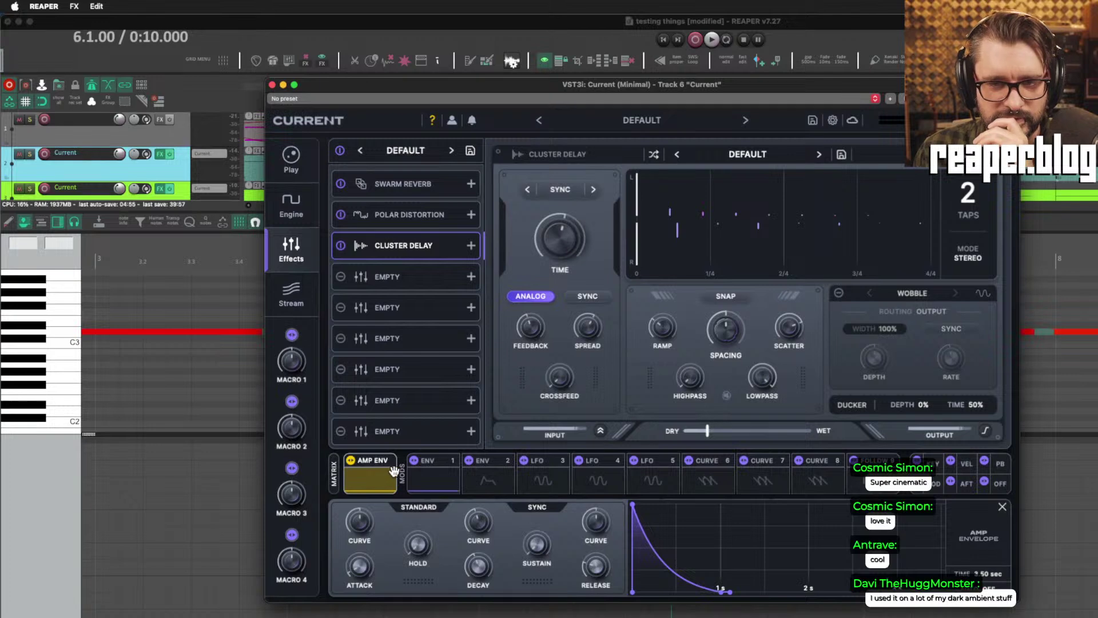
left_click(967, 465)
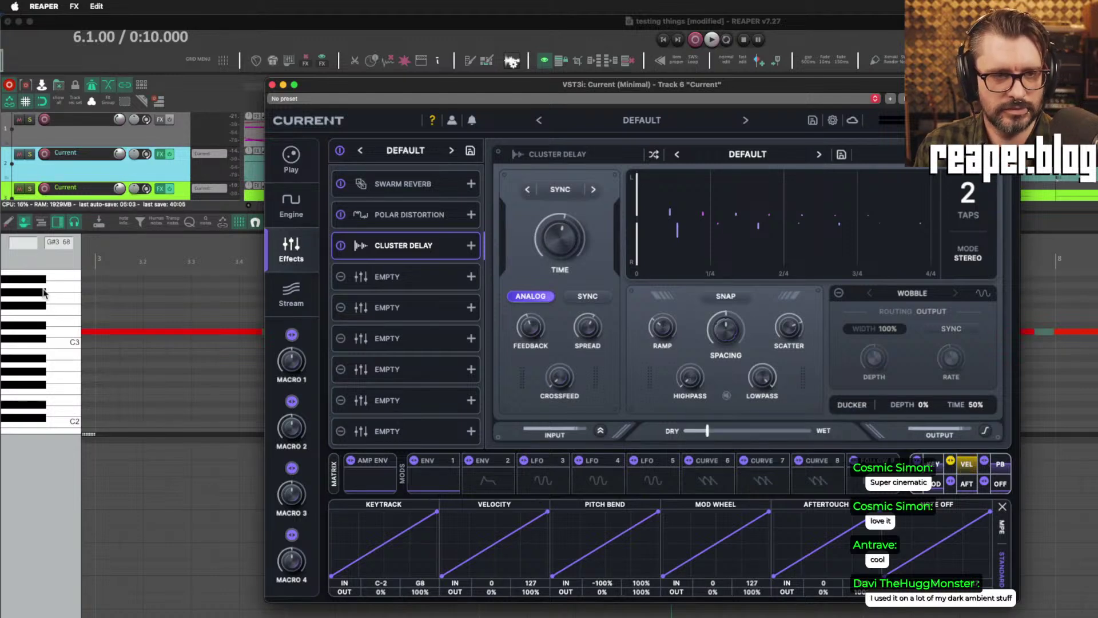
scroll(209, 185, "down", 3)
left_click(45, 138)
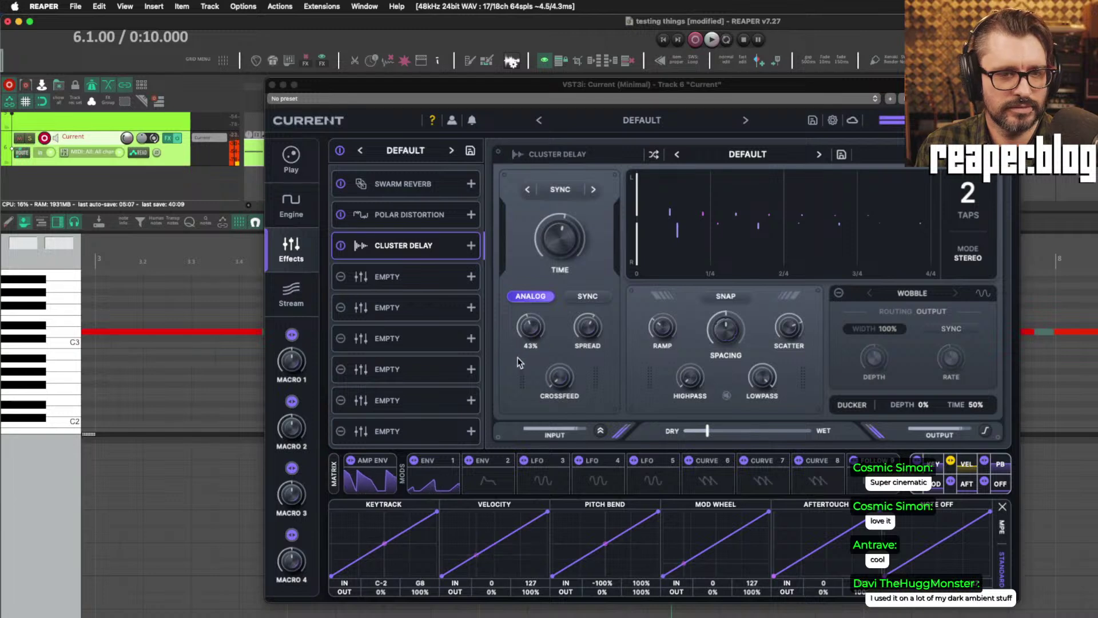
Assign velocity modulation to the sampler level and the engine output of track 6's synth, with the engine output at -19.4 dB.
left_click(967, 468)
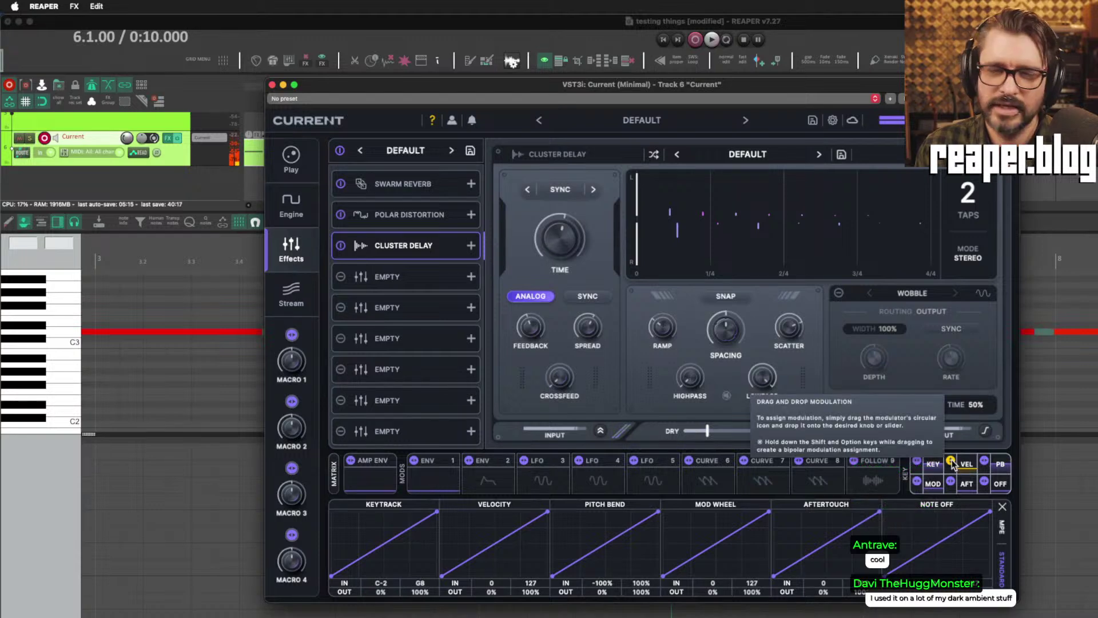
left_click(291, 206)
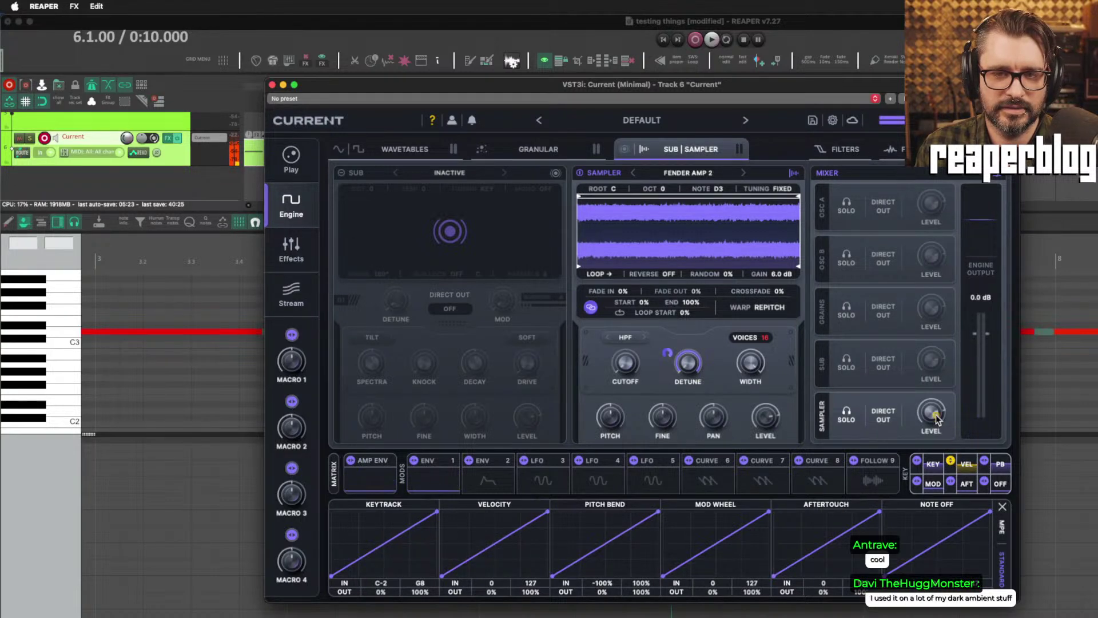
left_click_drag(935, 416, 932, 412)
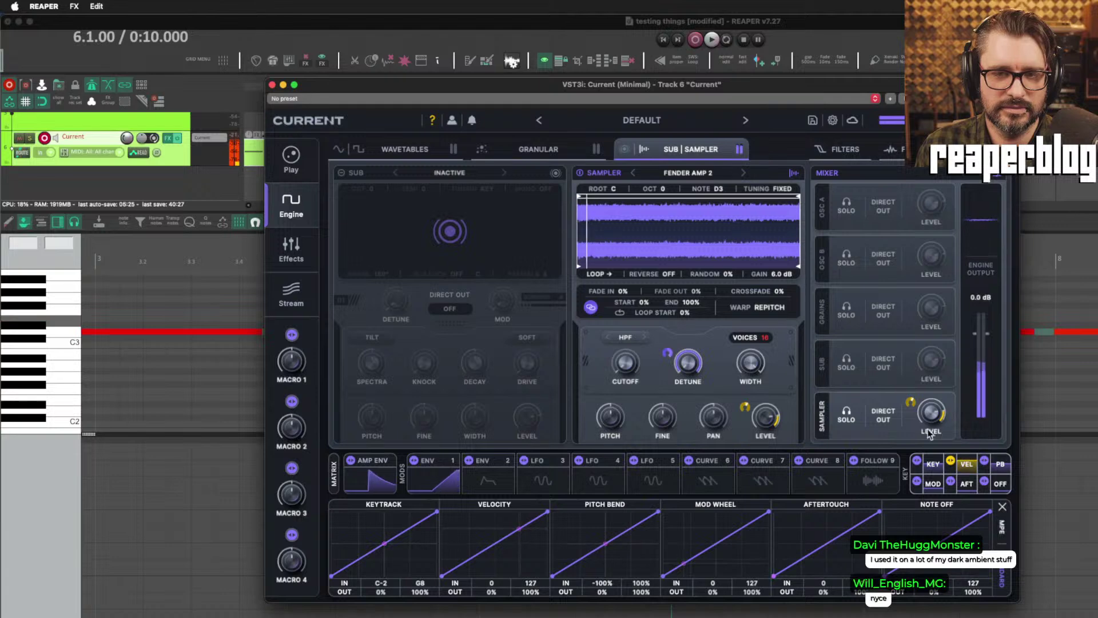
left_click_drag(914, 435, 915, 444)
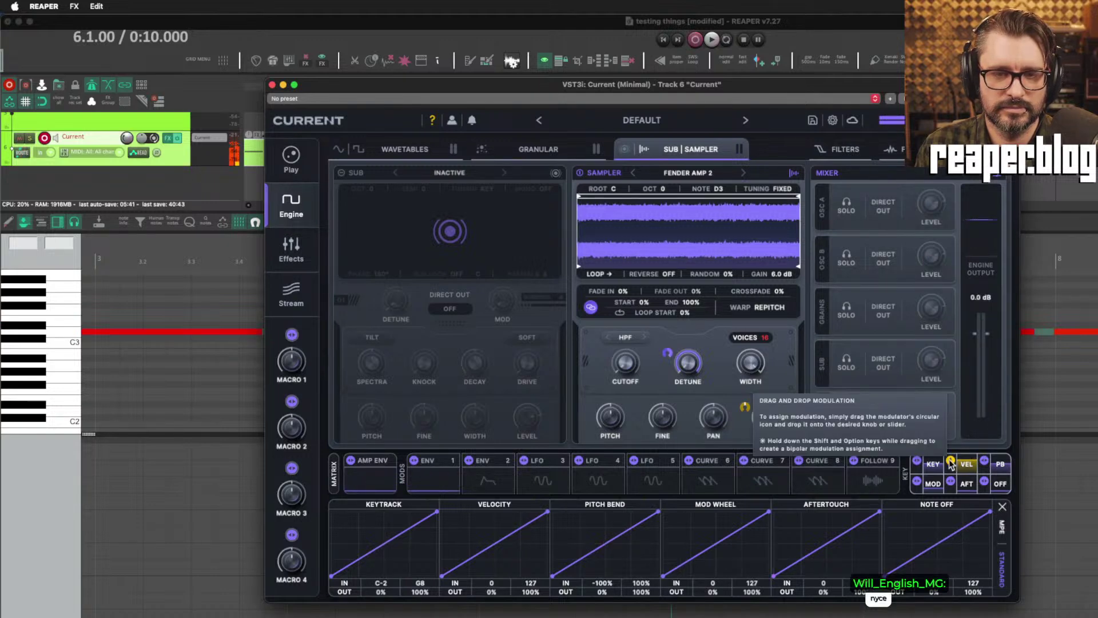
left_click_drag(951, 464, 961, 429)
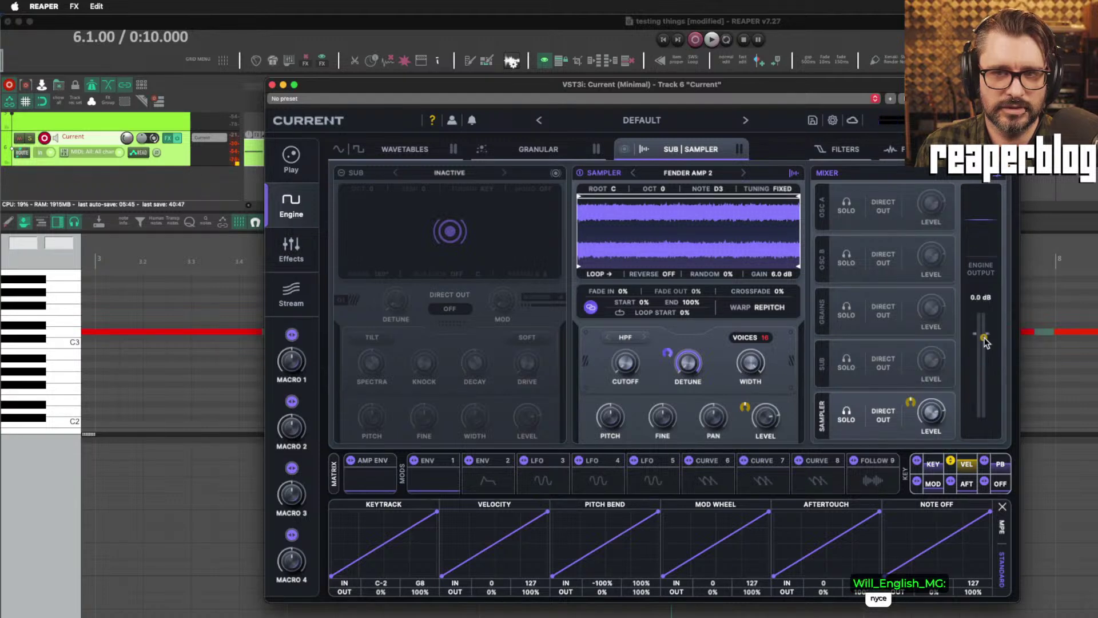
left_click_drag(984, 337, 983, 338)
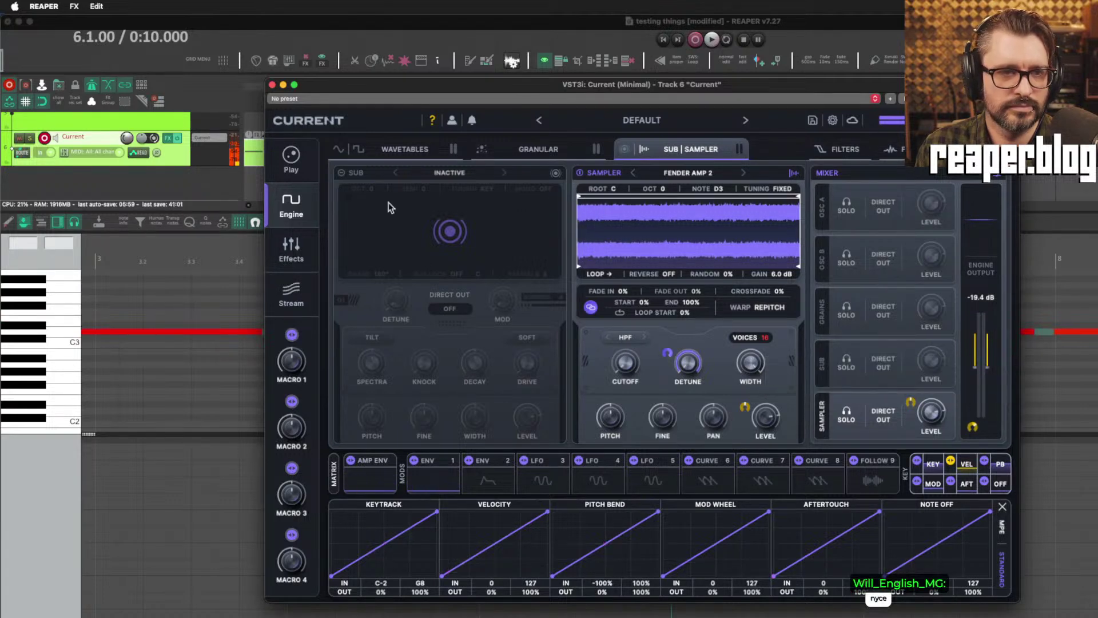
Align the note start near bar 4 with the bar line during playback from bar 3, and close the synth window and MIDI editor.
key("space")
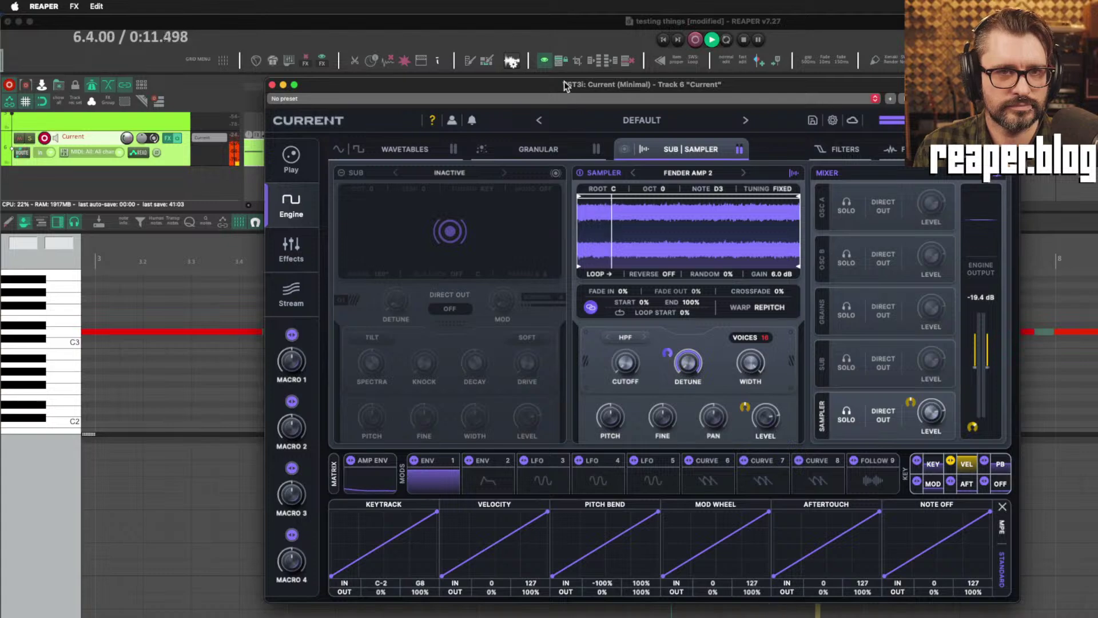
left_click_drag(564, 83, 617, 497)
left_click(246, 262)
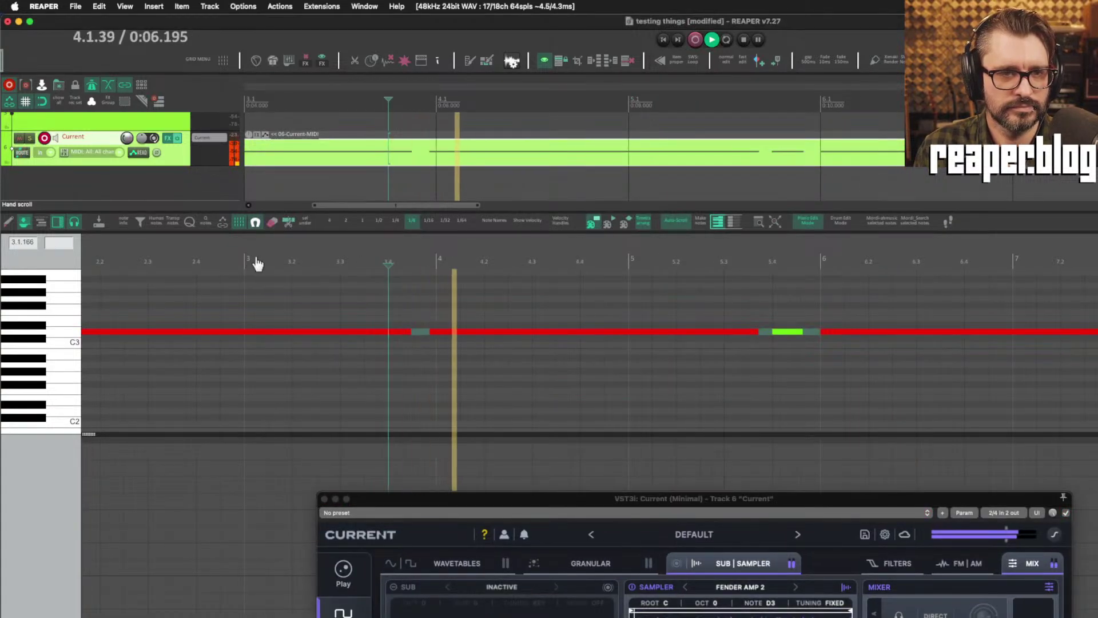
left_click_drag(429, 332, 437, 332)
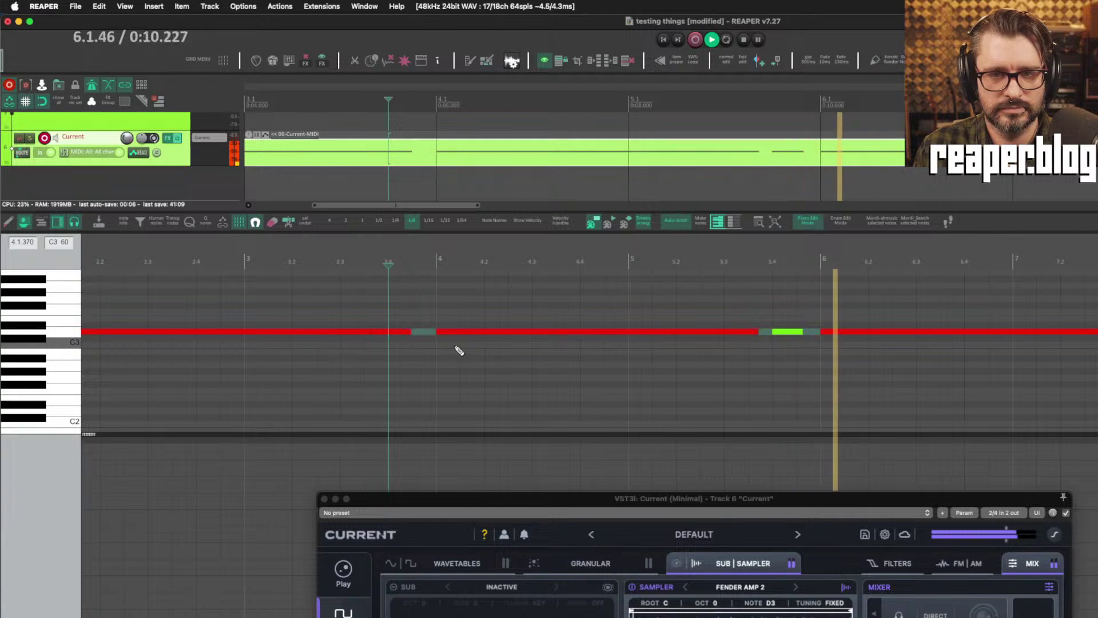
left_click_drag(631, 502, 624, 399)
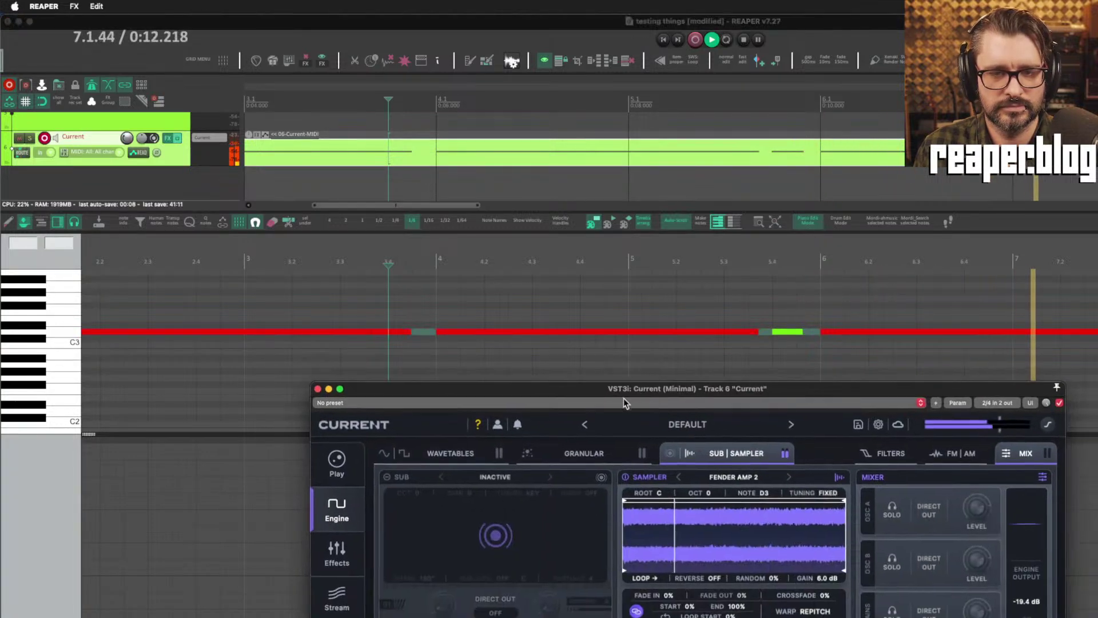
scroll(862, 284, "down", 3)
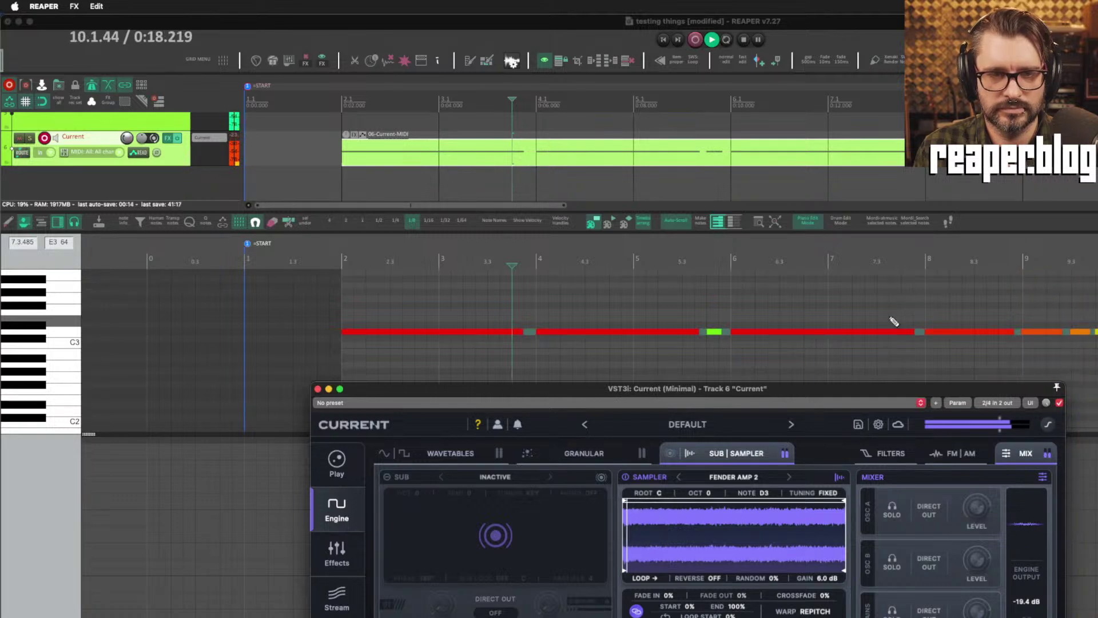
left_click(318, 389)
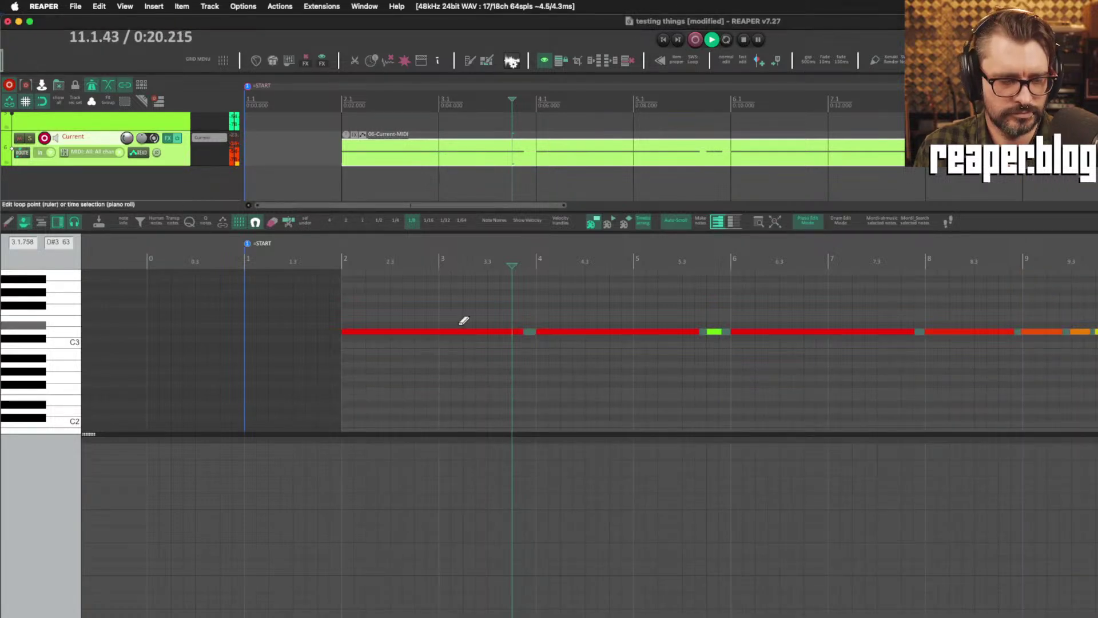
key("Escape")
scroll(959, 395, "down", 3)
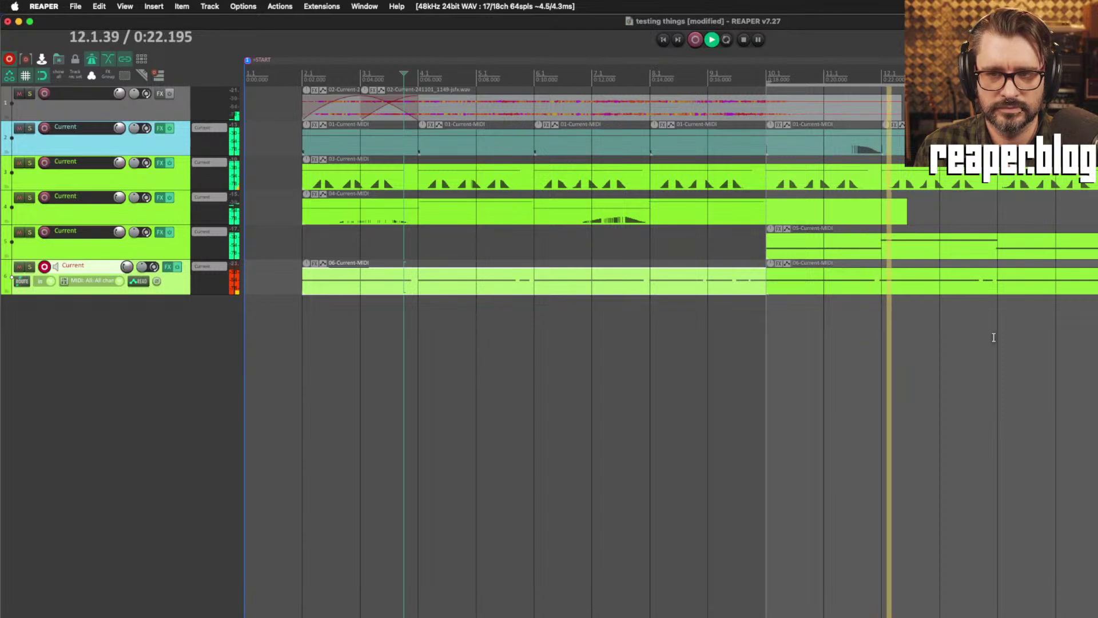
Delete track 6's MIDI item at bar 10 and duplicate the edited bar 2 item into its place.
key("space")
left_click(944, 282)
key("Delete")
left_click(358, 284)
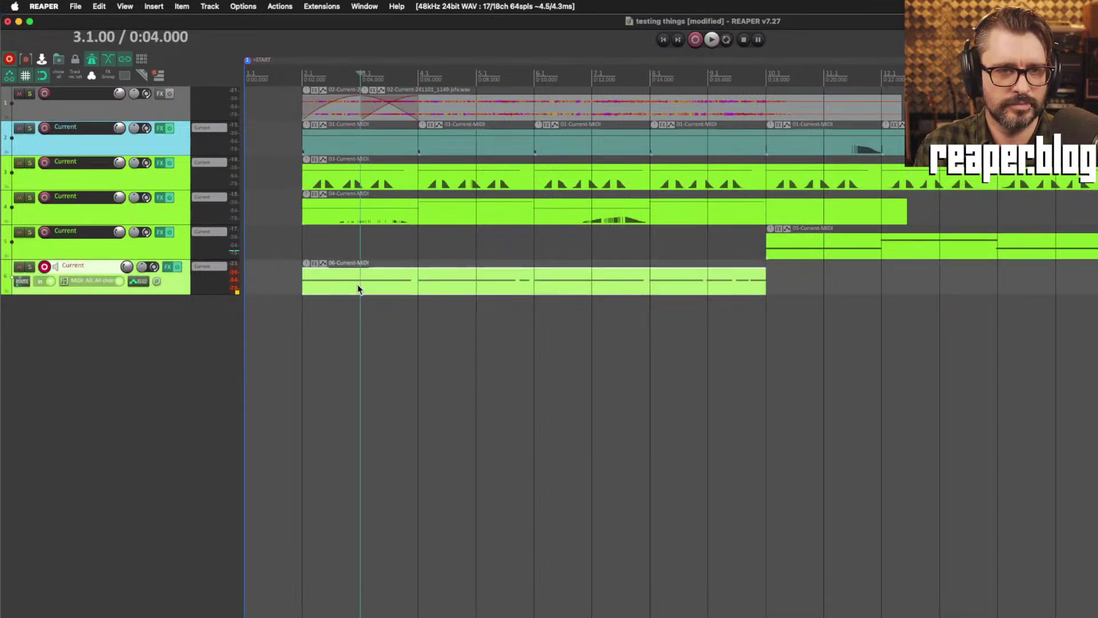
key("super+d")
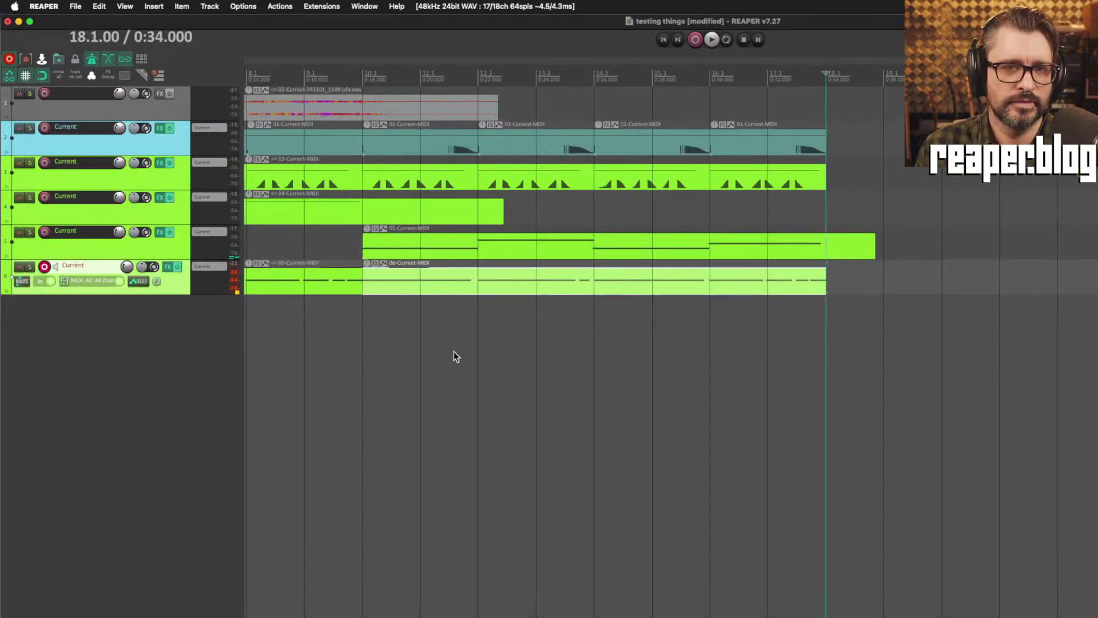
Disarm track 6 and play the arrangement from bar 2 with taller tracks and all items in view.
scroll(454, 351, "left", 10)
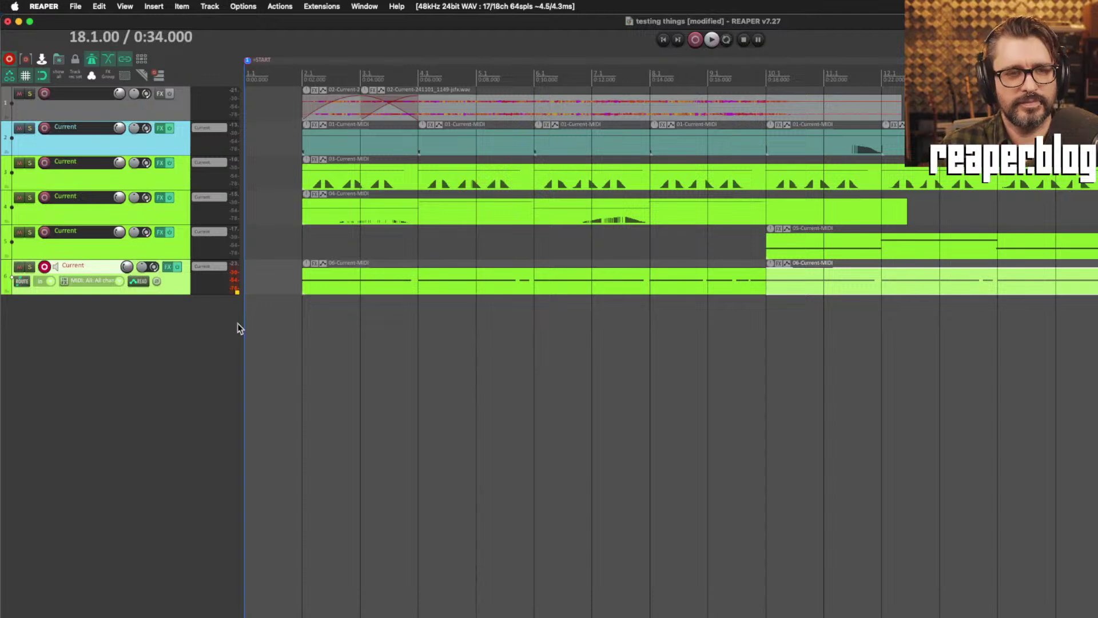
left_click(44, 267)
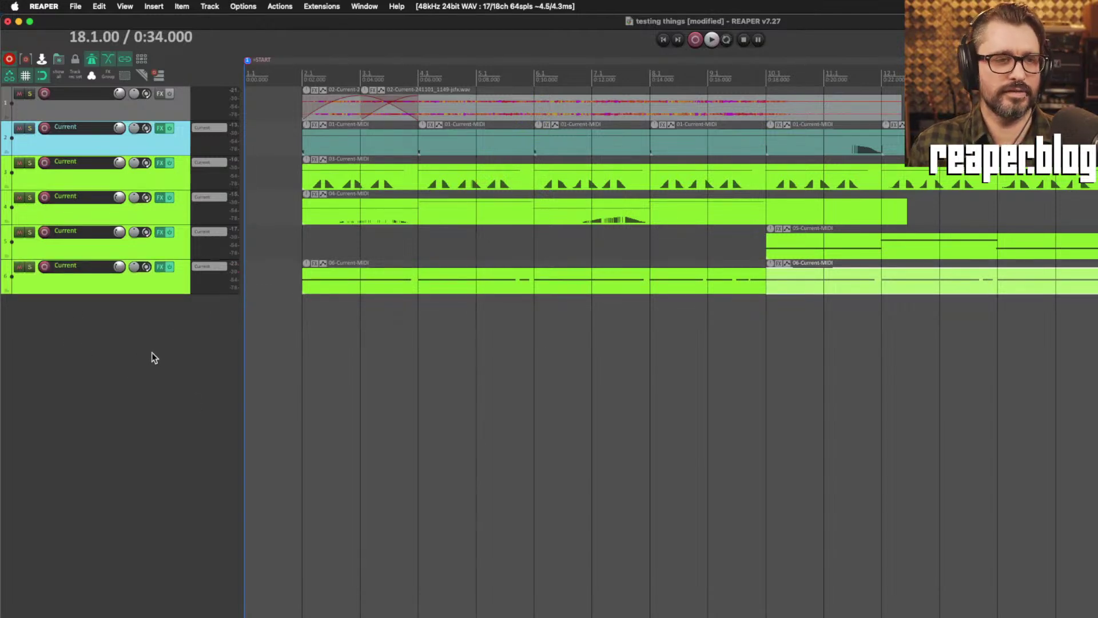
left_click(302, 79)
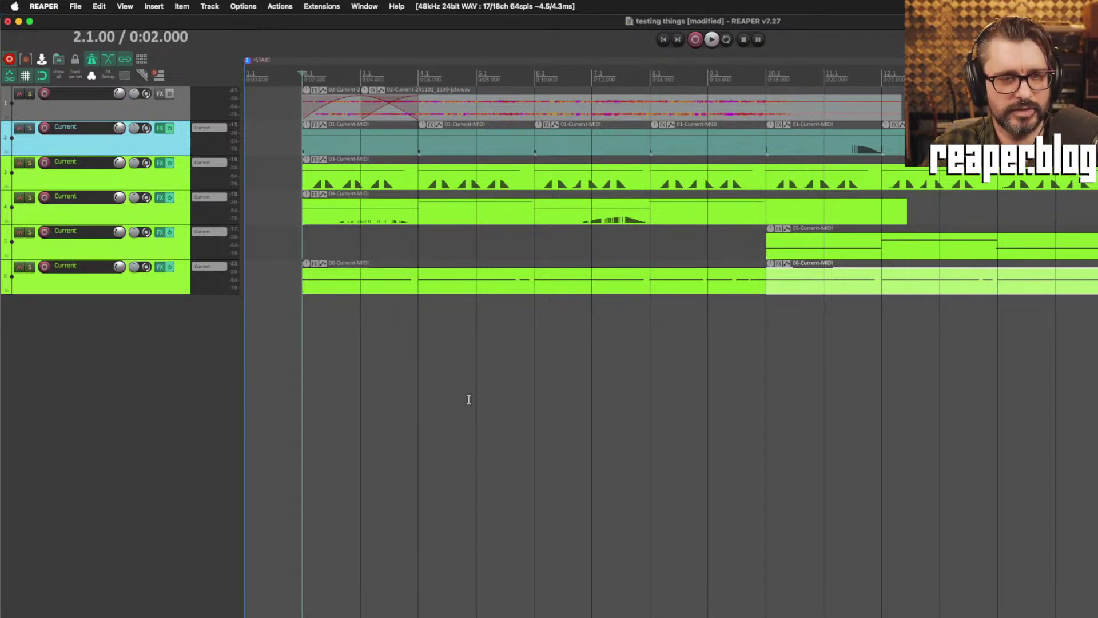
key("space")
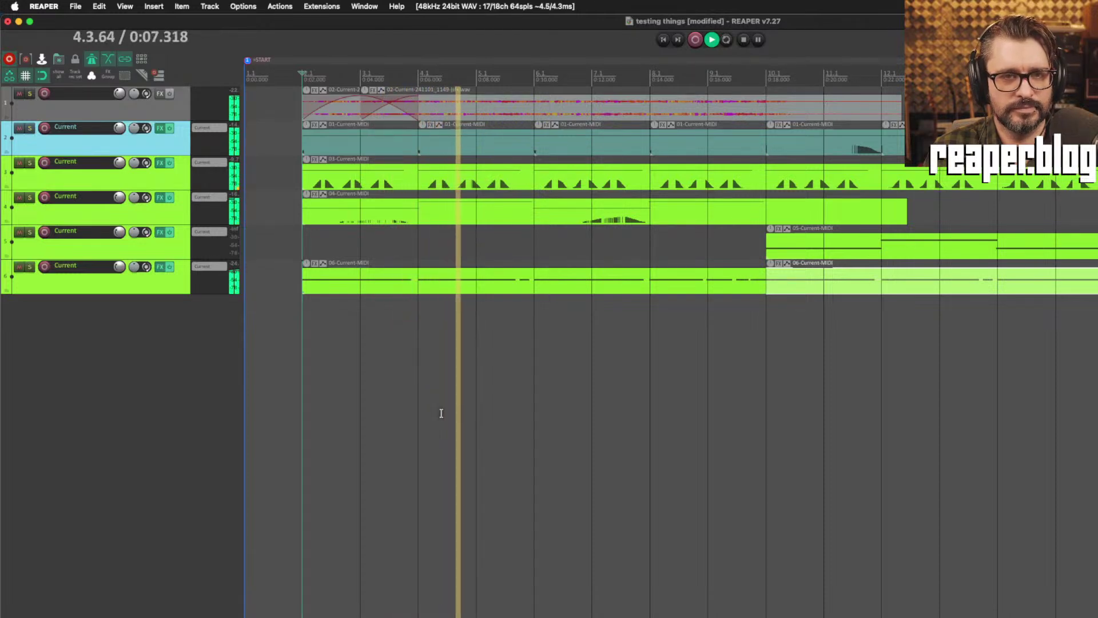
scroll(446, 415, "up", 3)
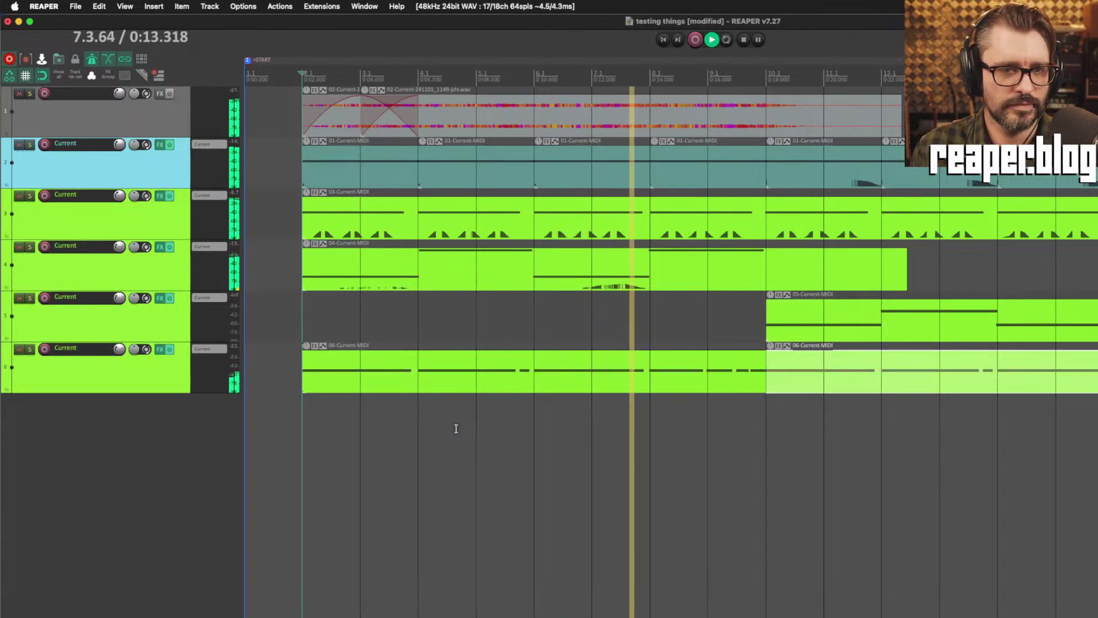
scroll(456, 430, "down", 2)
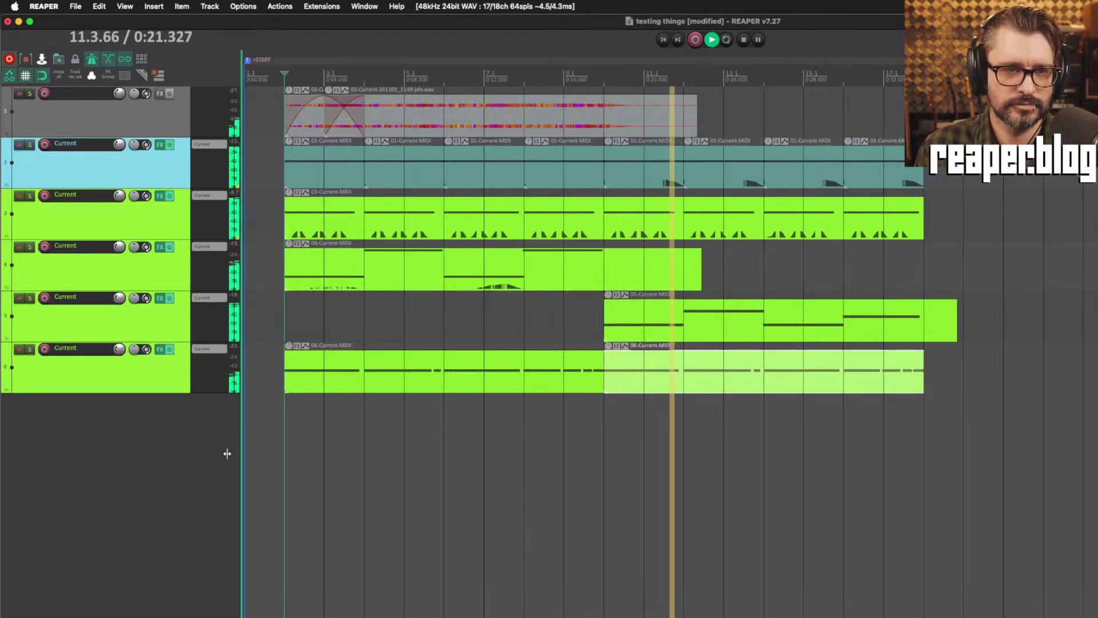
key("space")
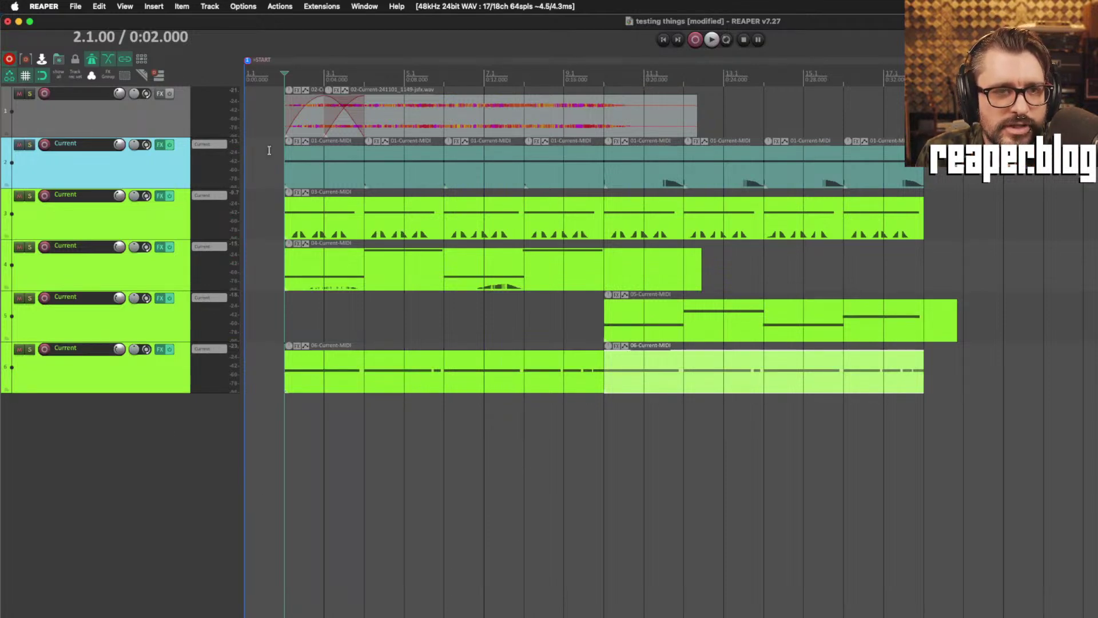
Solo track 2, audition it from bar 2 and remove the solo.
left_click(30, 145)
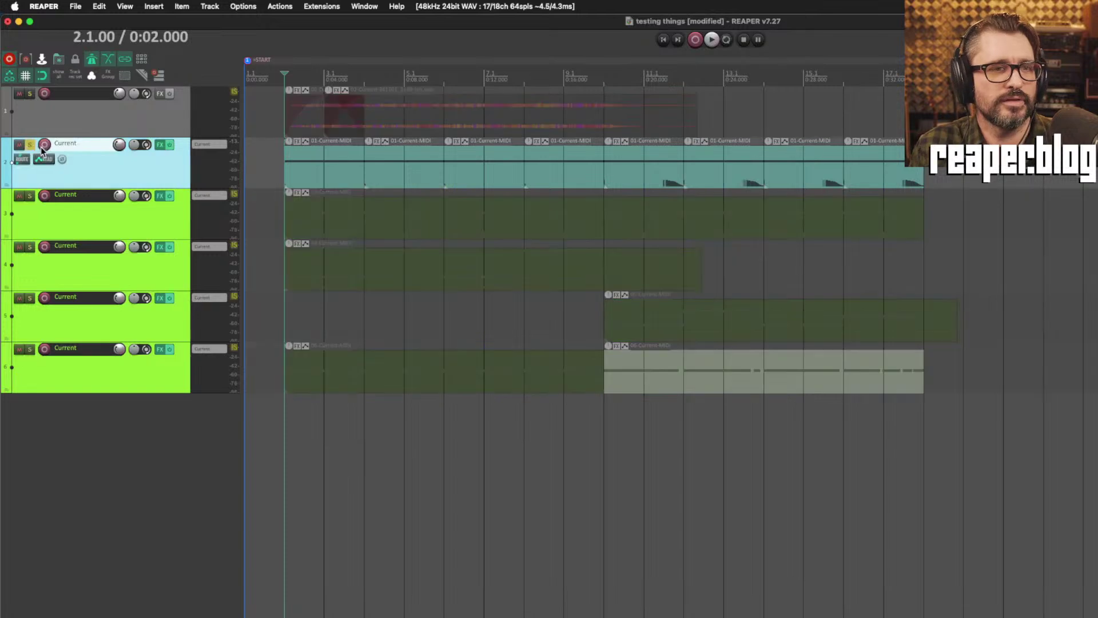
key("space")
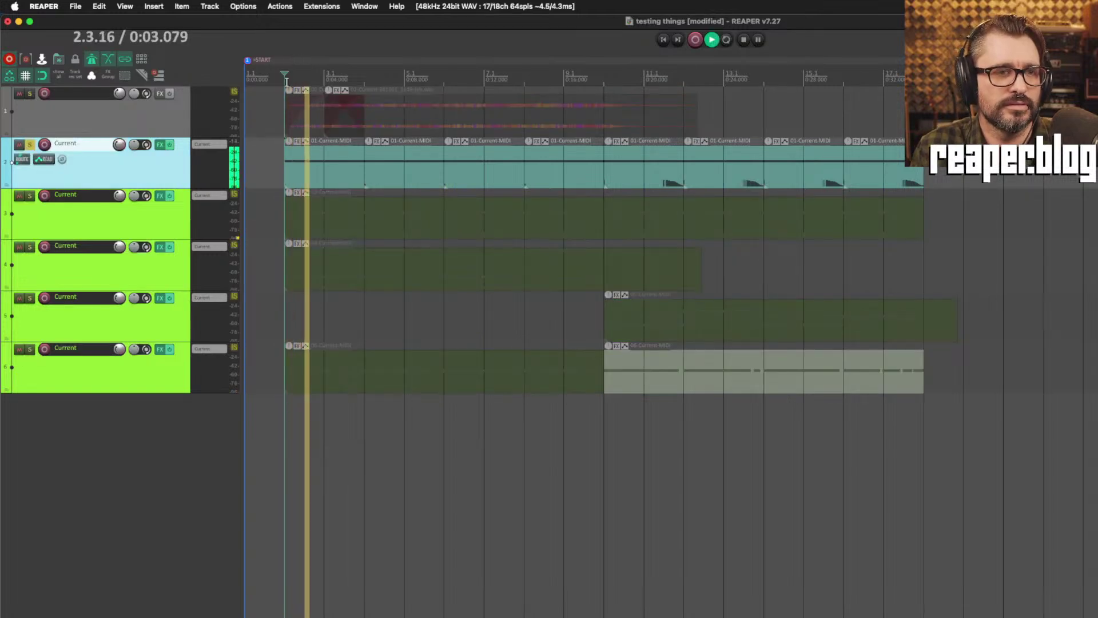
key("space")
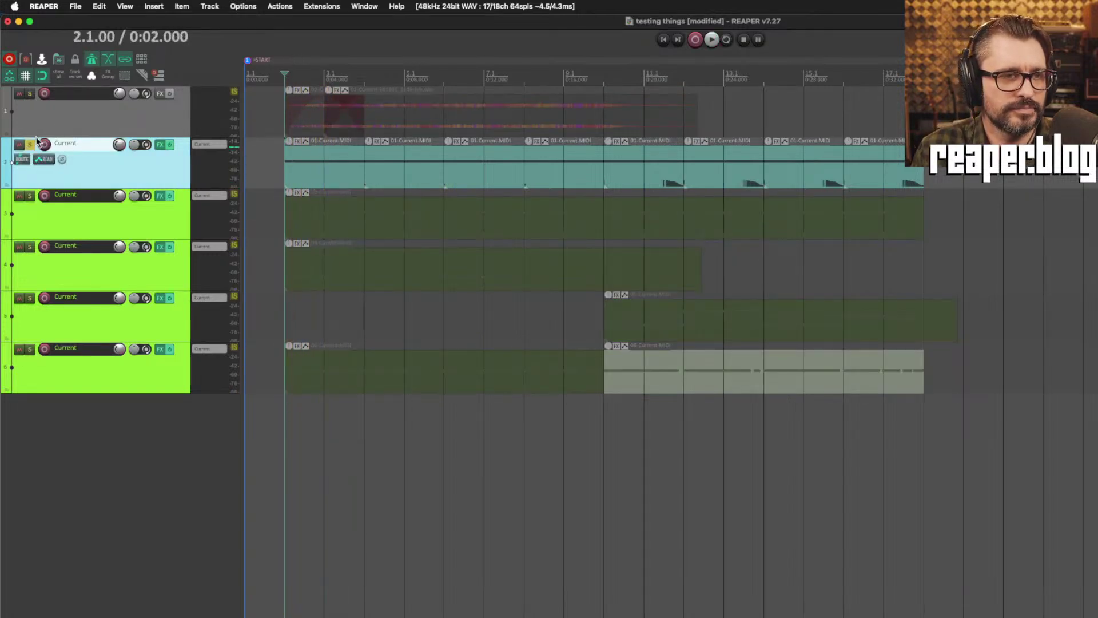
left_click(29, 144)
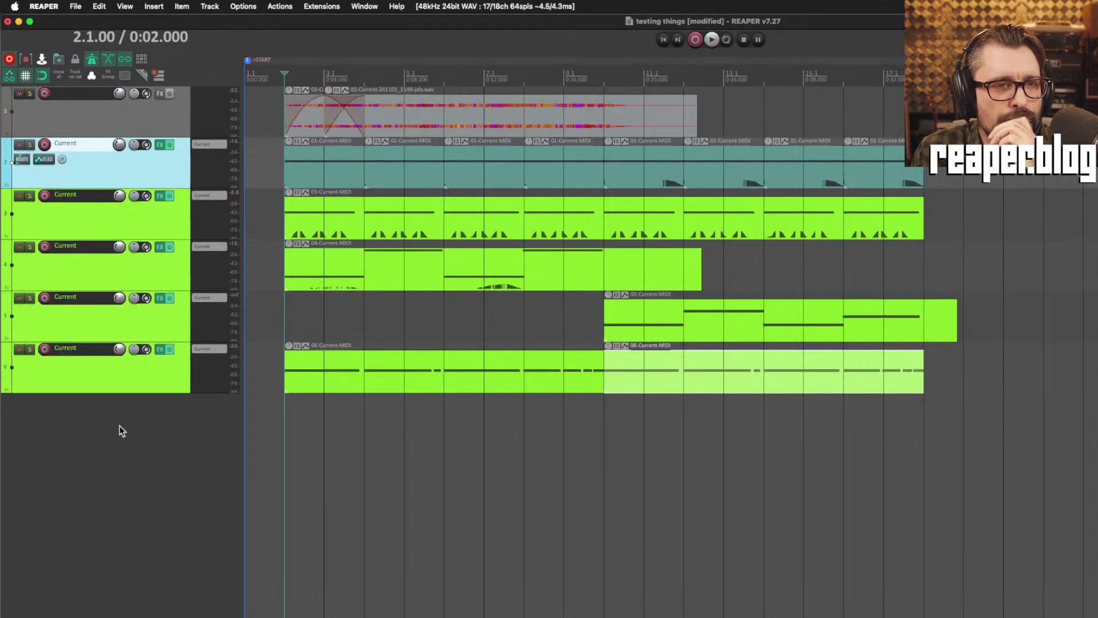
Solo track 2, play it from bar 2 and examine the sampler settings in its Current synth engine.
left_click(212, 143)
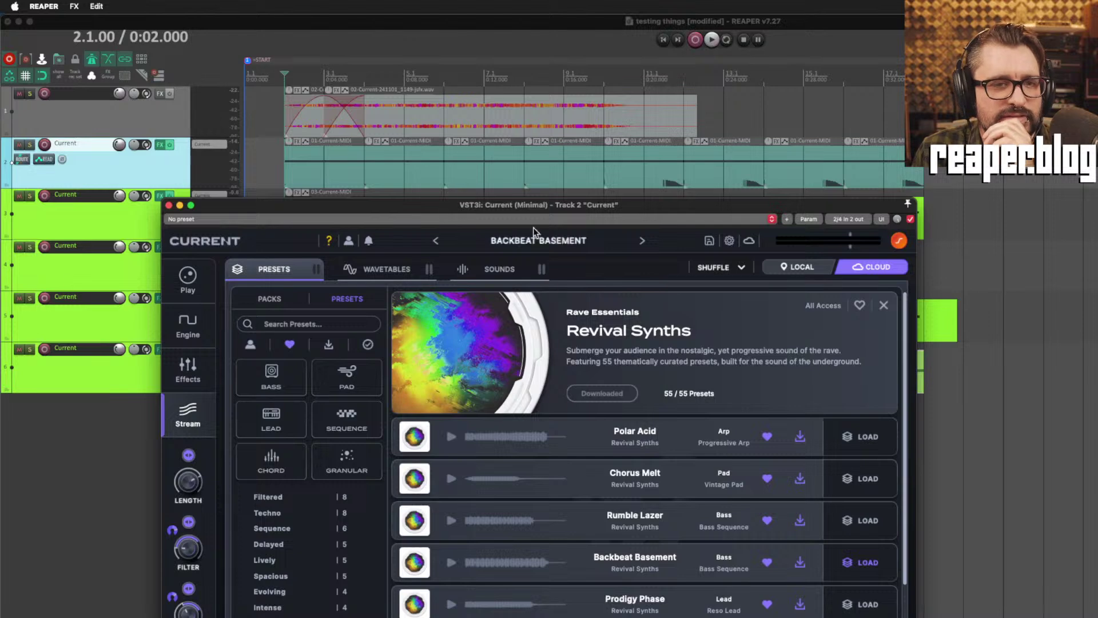
left_click(195, 280)
left_click(201, 335)
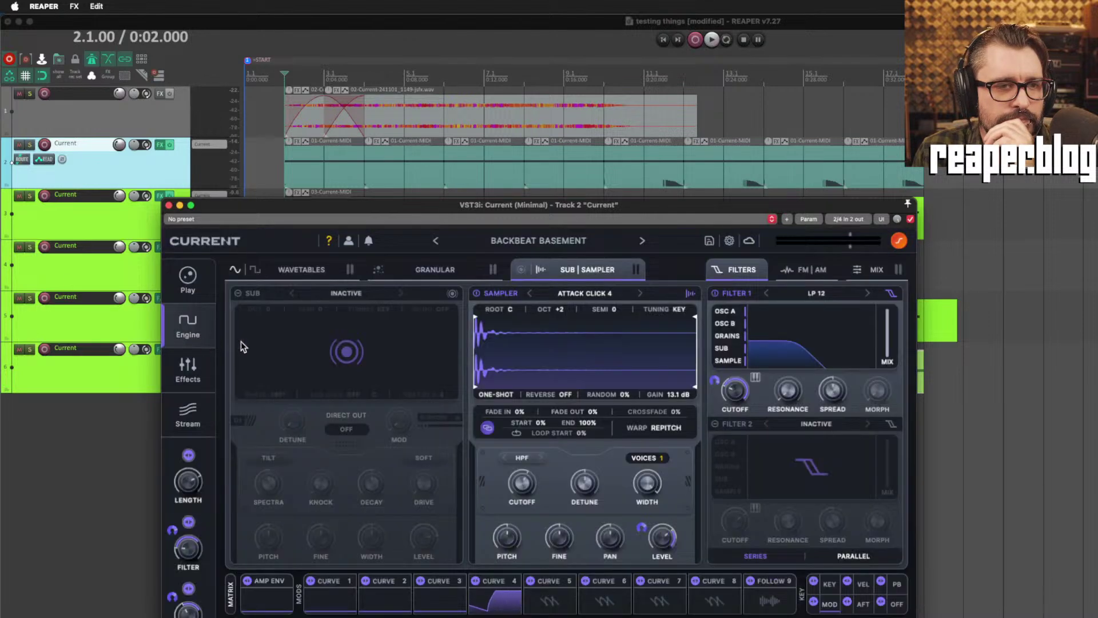
left_click(30, 144)
key("space")
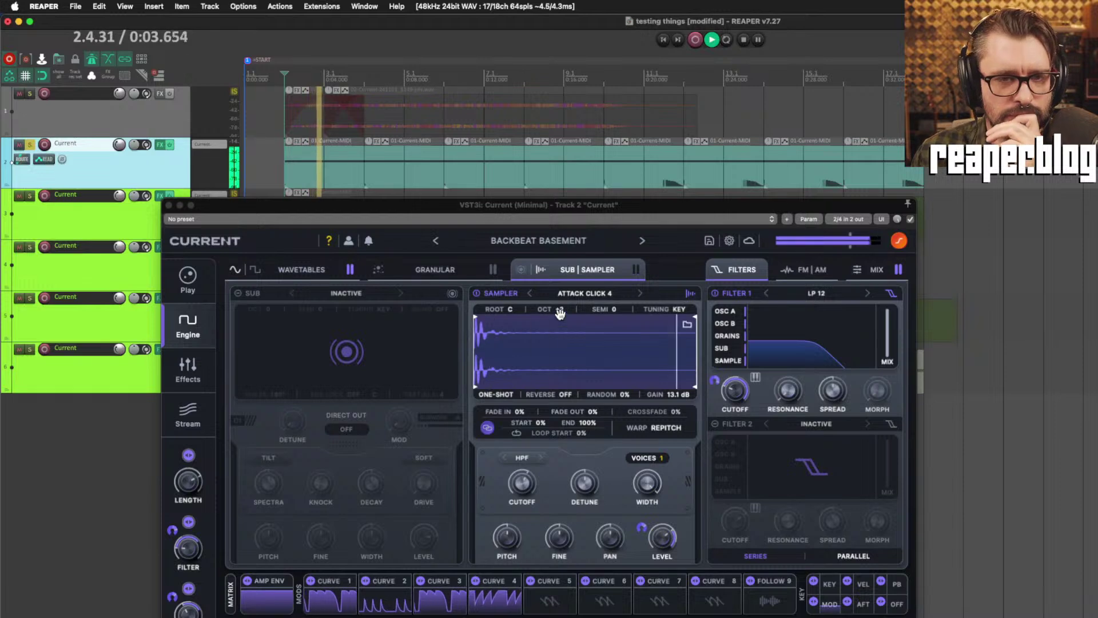
mouse_move(560, 312)
left_mouse_down()
mouse_move(574, 267)
mouse_move(579, 301)
left_mouse_up()
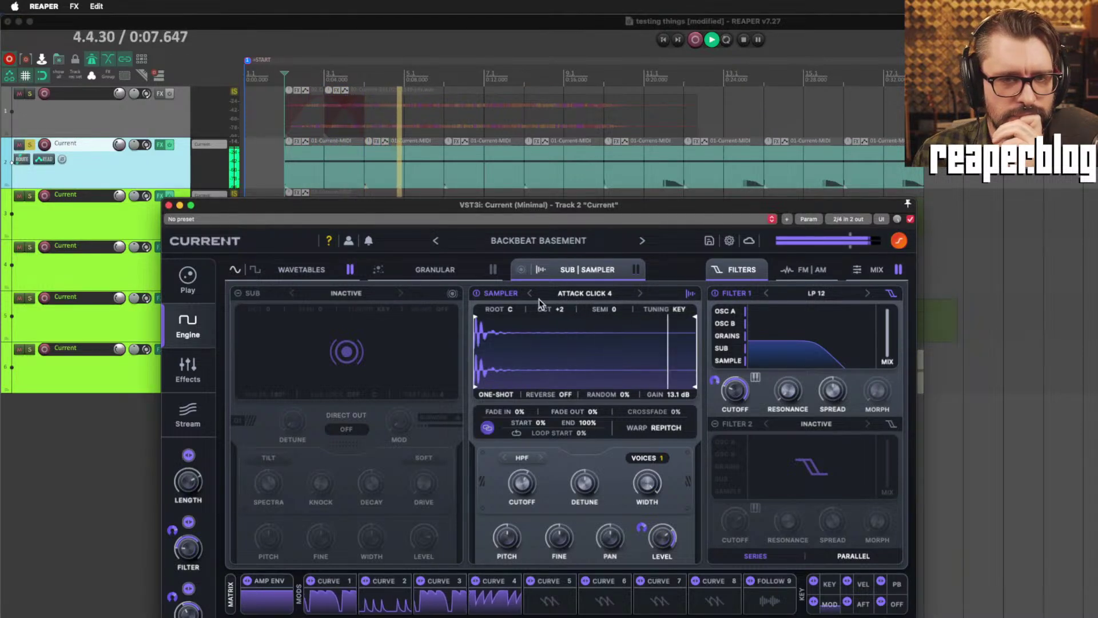
Review the wavetable oscillator settings of track 2's synth during playback, close the synth and remove the solo.
left_click(301, 270)
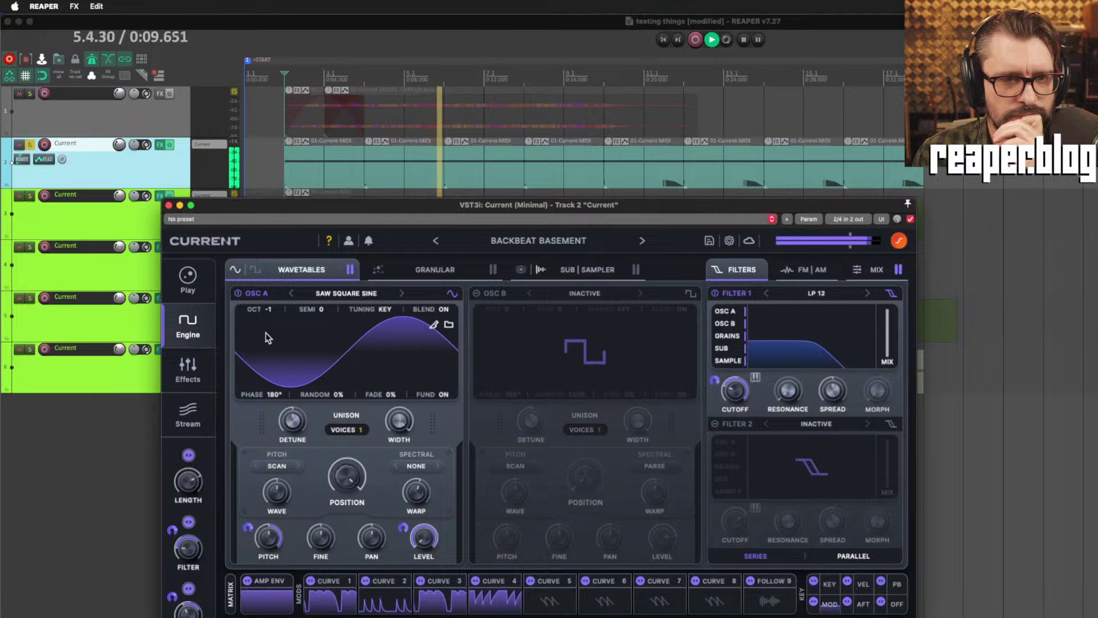
left_click_drag(267, 309, 316, 309)
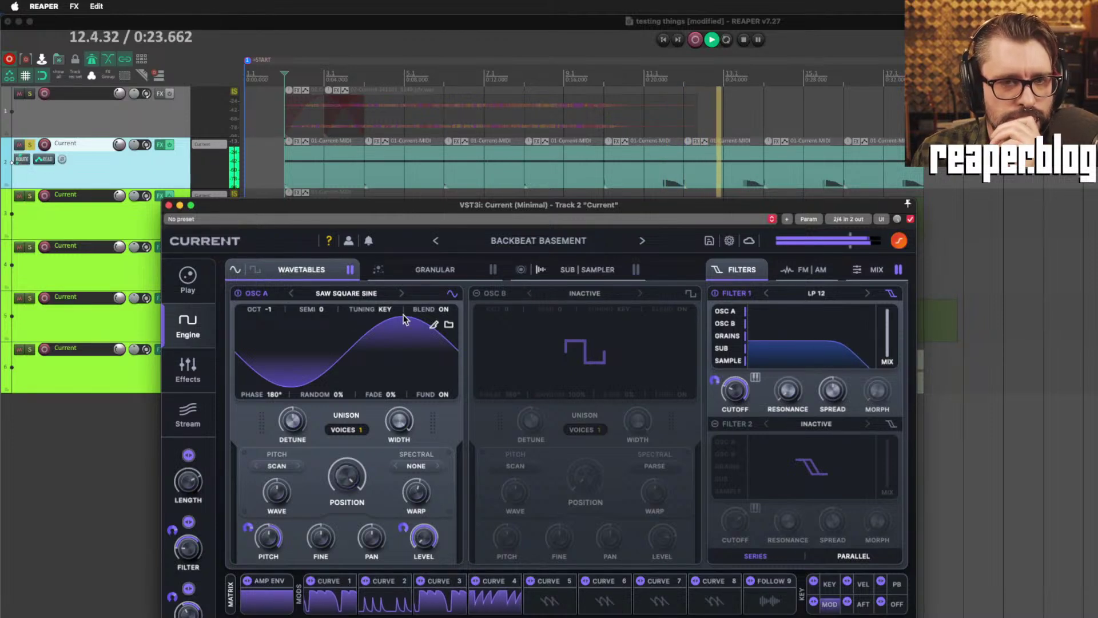
key("space")
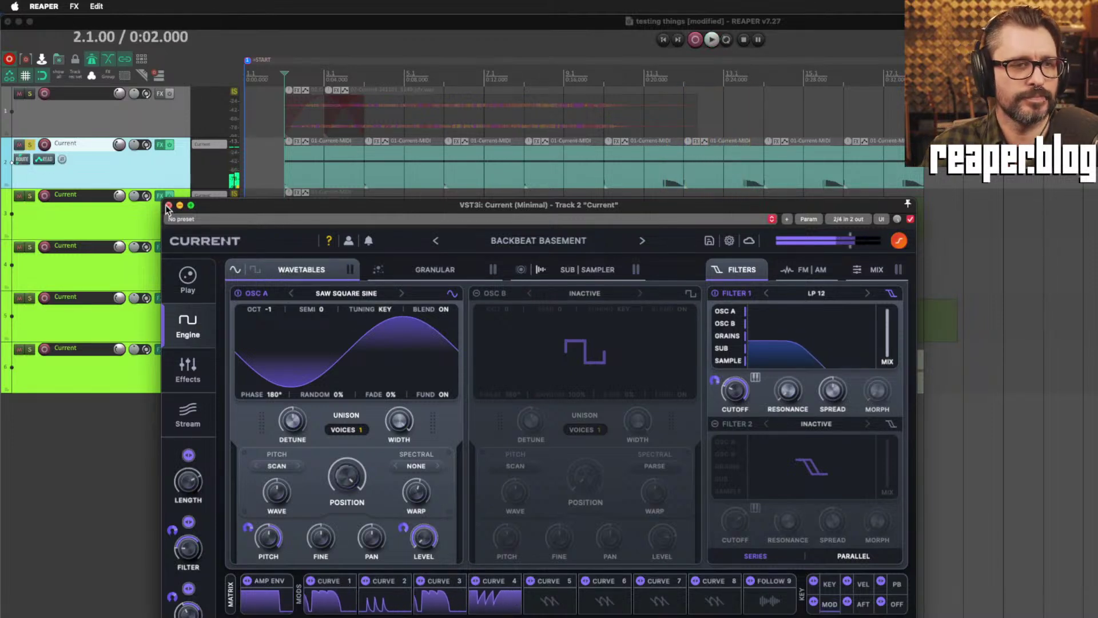
left_click(168, 204)
left_click(29, 144)
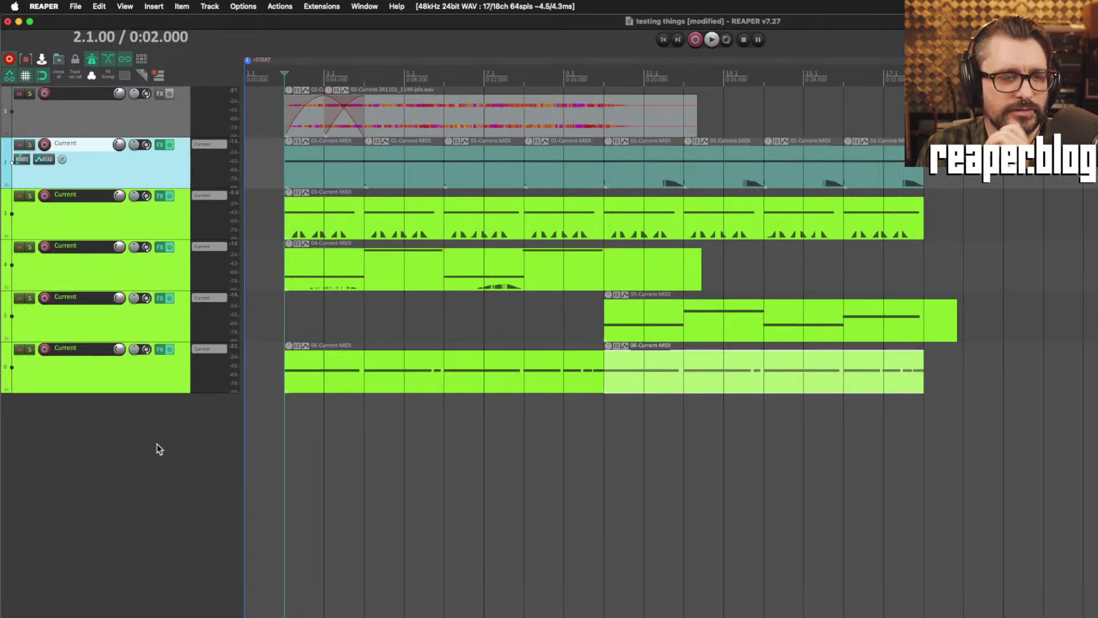
Open the media browser and filter the DB Music loops database for "top".
key("super+alt+x")
key("F2")
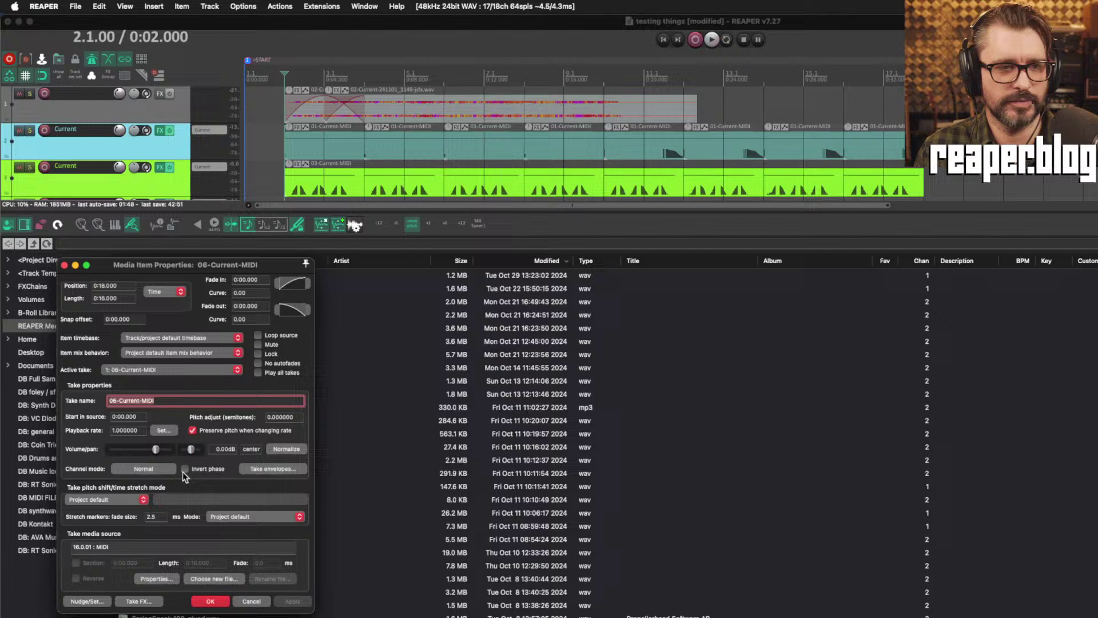
left_click(65, 266)
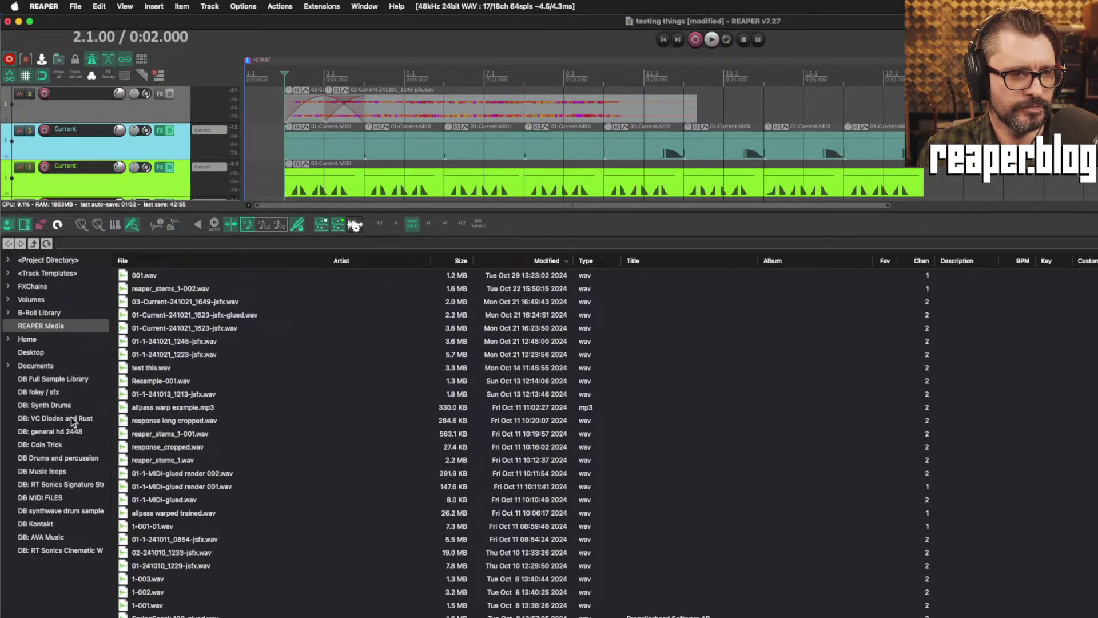
left_click(64, 474)
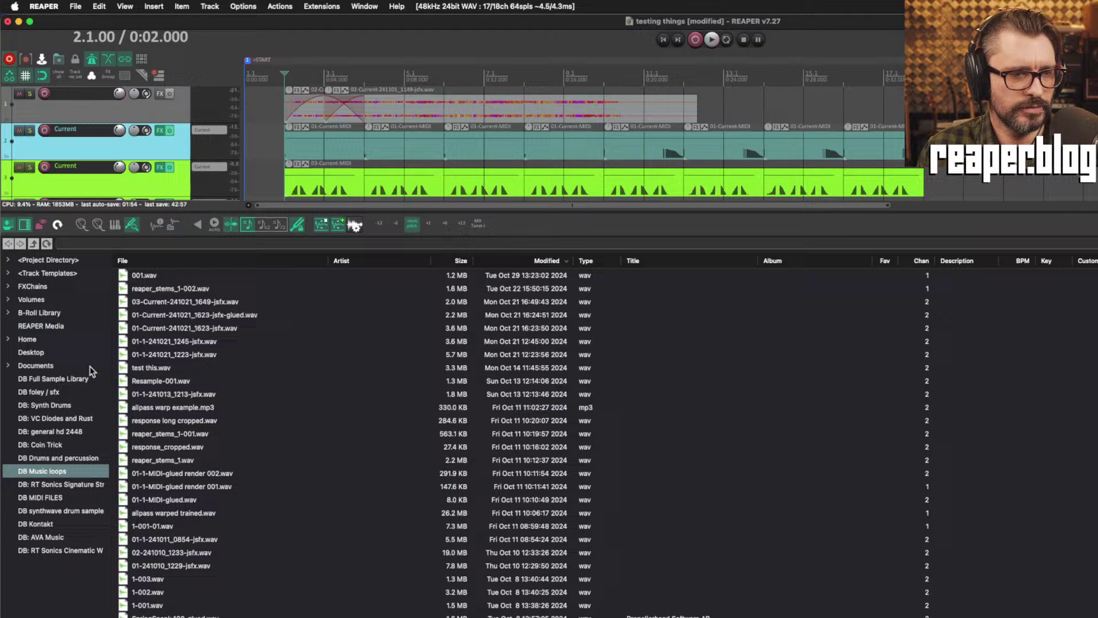
left_click(111, 240)
type("top")
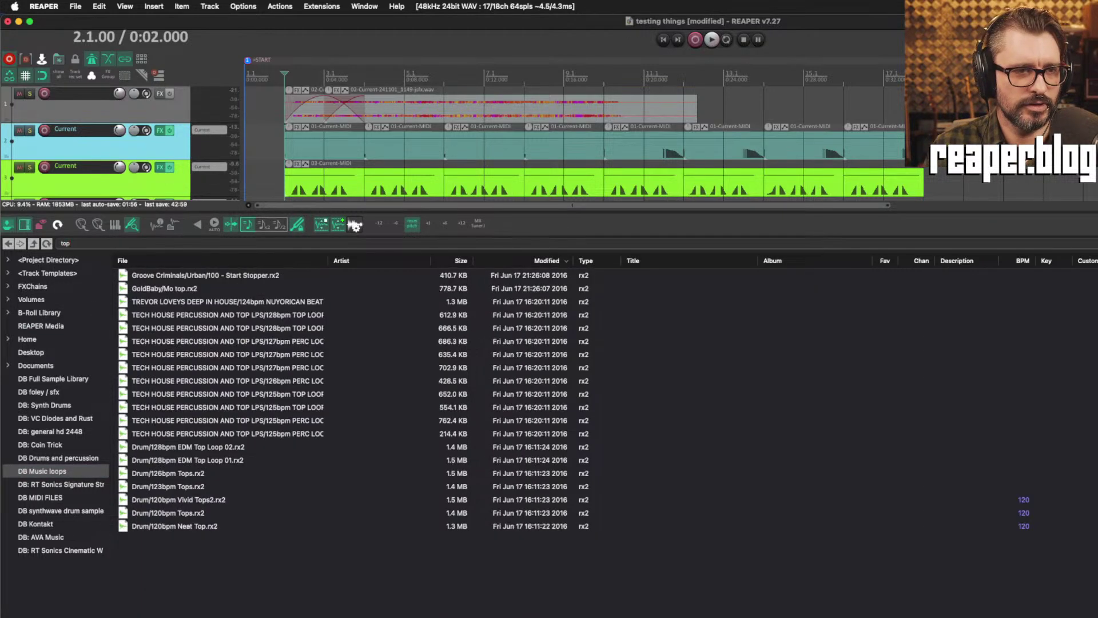
Audition the found top loops one after another and settle on Drum/123bpm Tops.rx2.
left_click(266, 279)
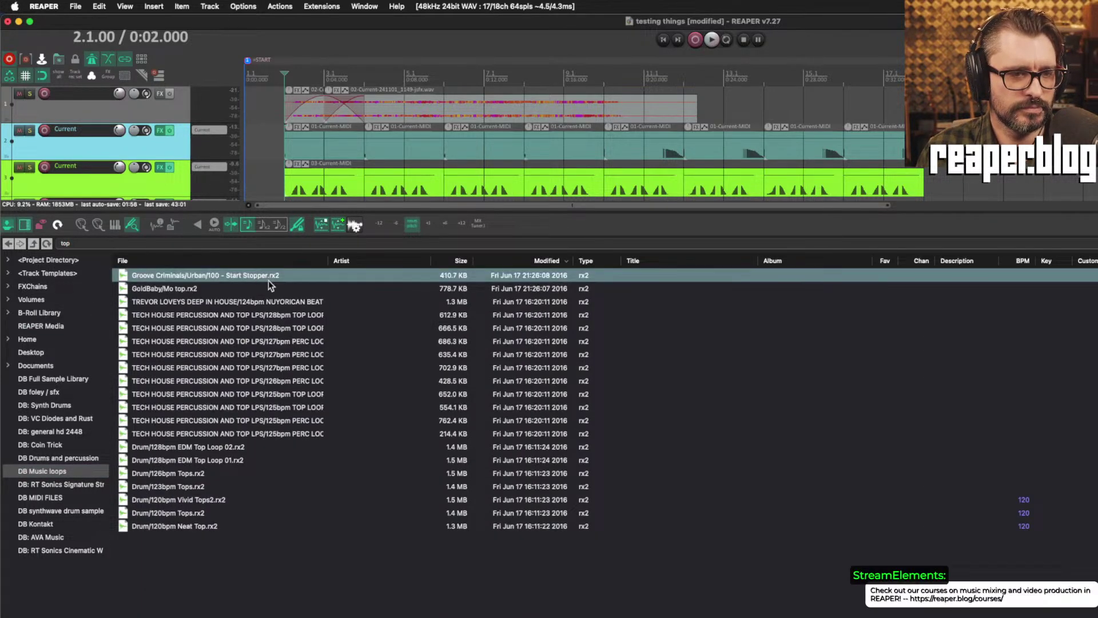
left_click(284, 303)
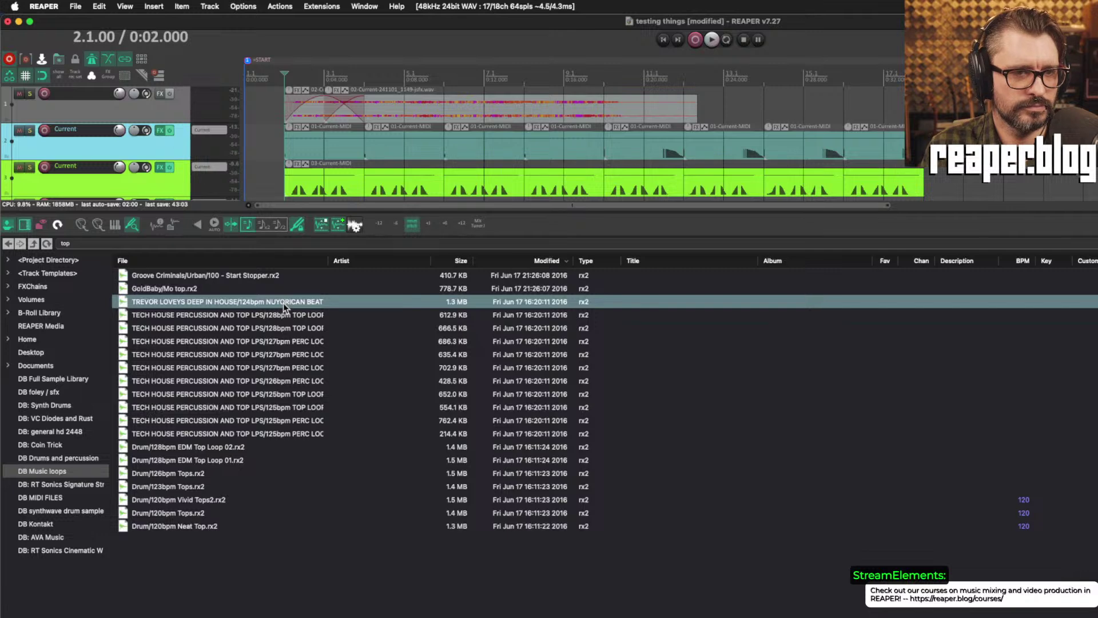
key("Down")
key("Down")
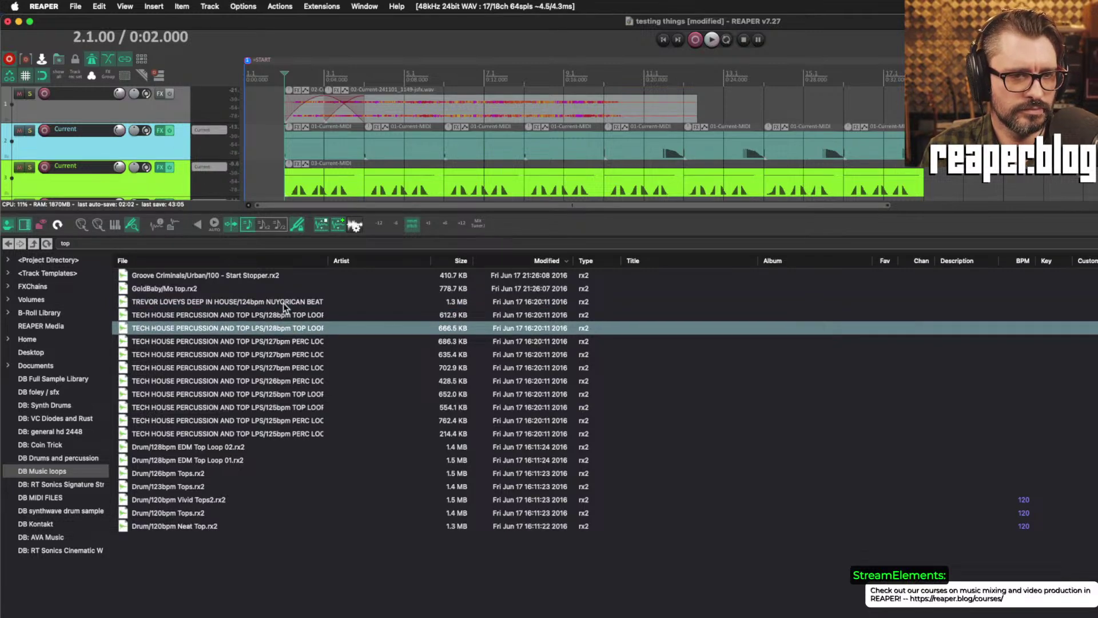
key("Down")
key("Down")
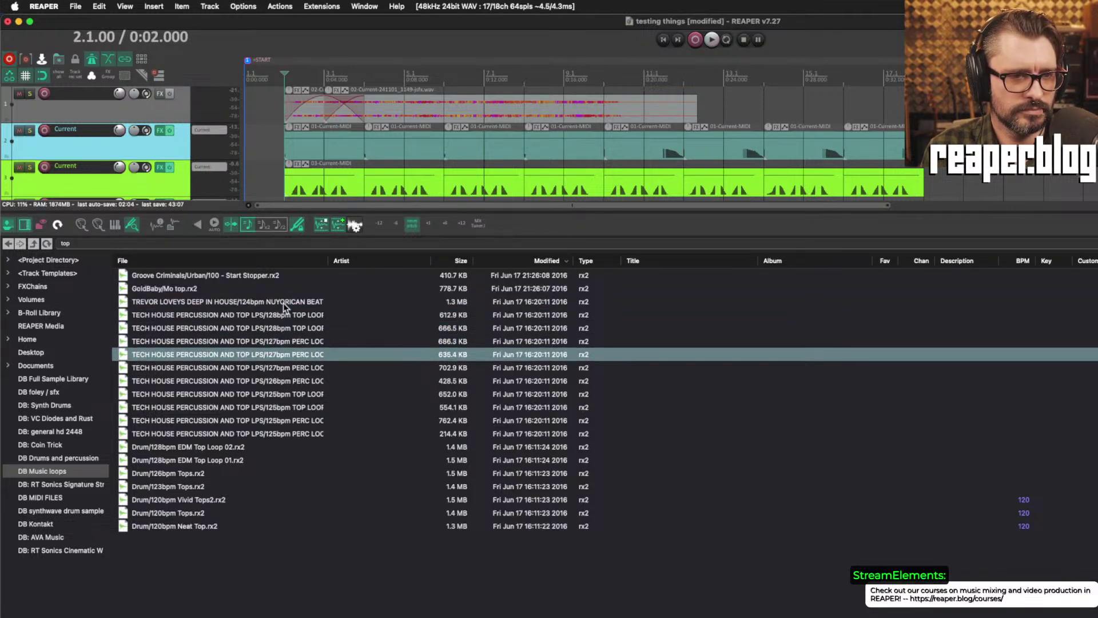
key("Down")
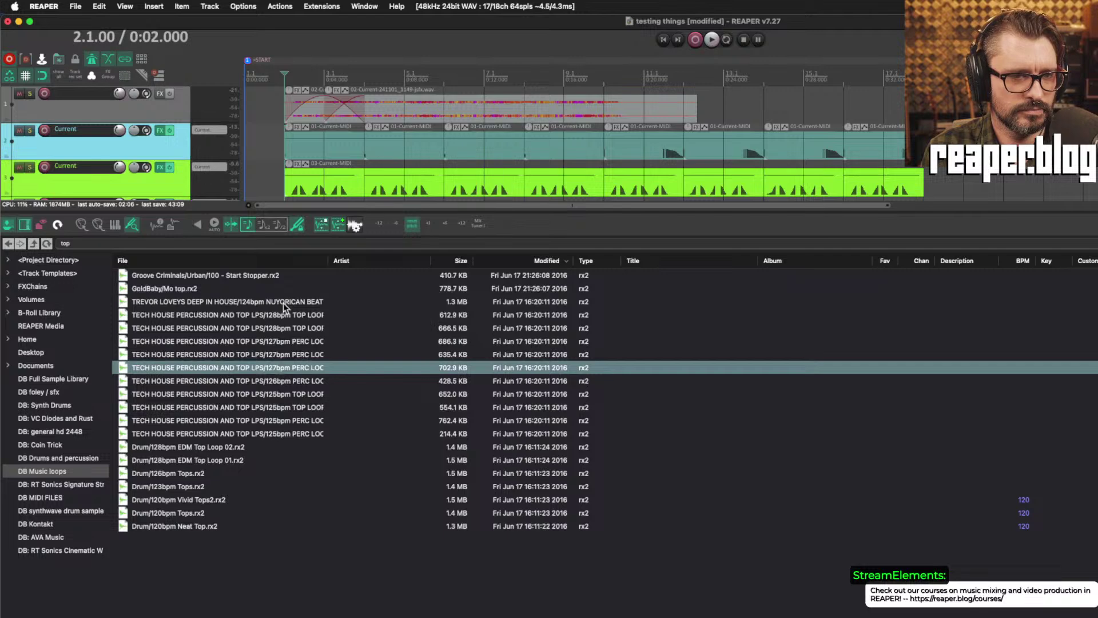
key("Down")
key("Down")
key("Down")
key("Down")
key("Down")
key("Down")
key("Down")
key("Down")
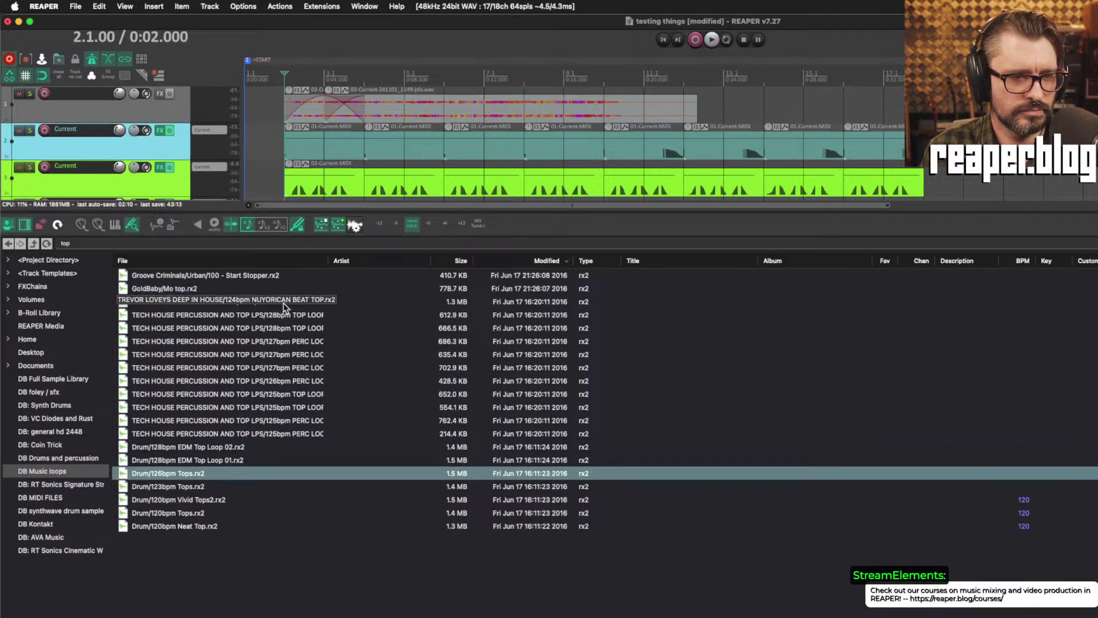
key("Down")
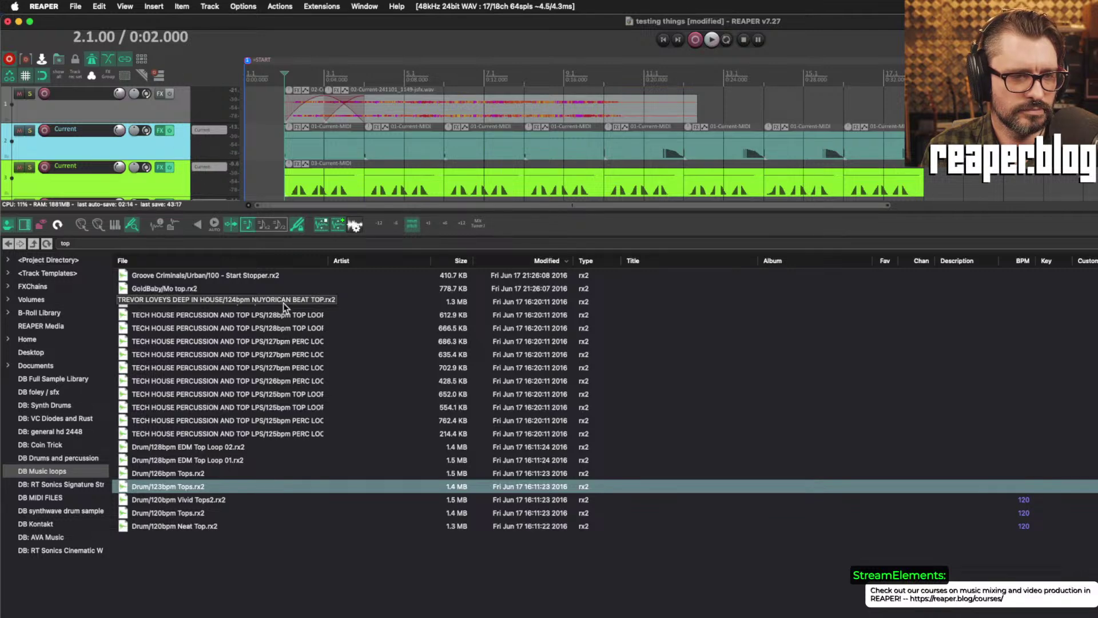
Insert the 123bpm Tops loop at bar 2 as a single loopable media item that adjusts to project tempo, and close the media browser.
scroll(266, 137, "down", 5)
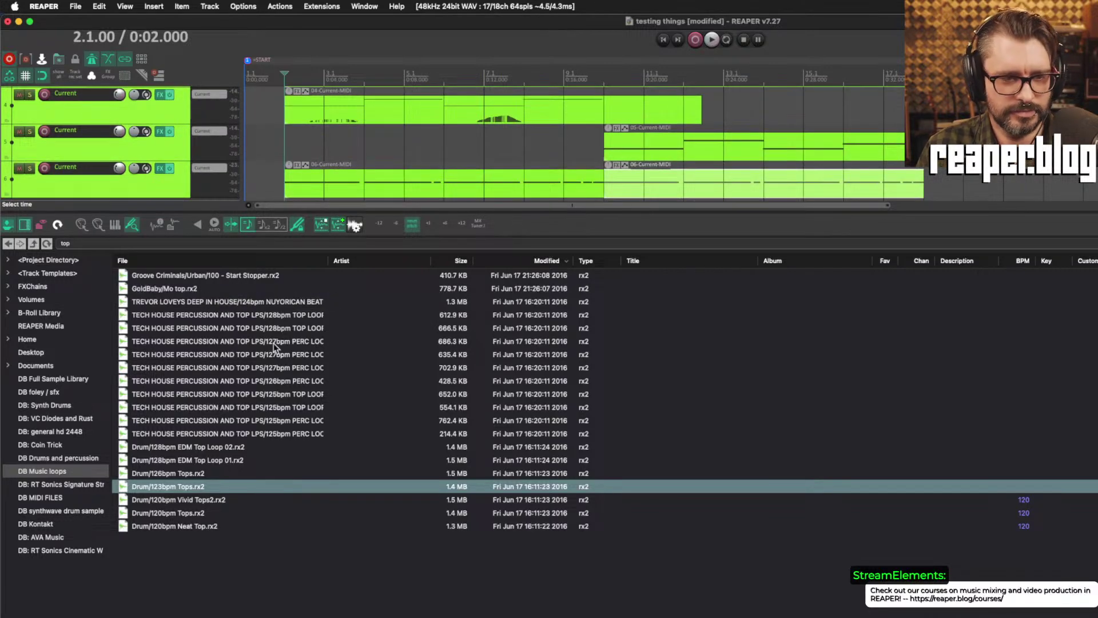
key("Return")
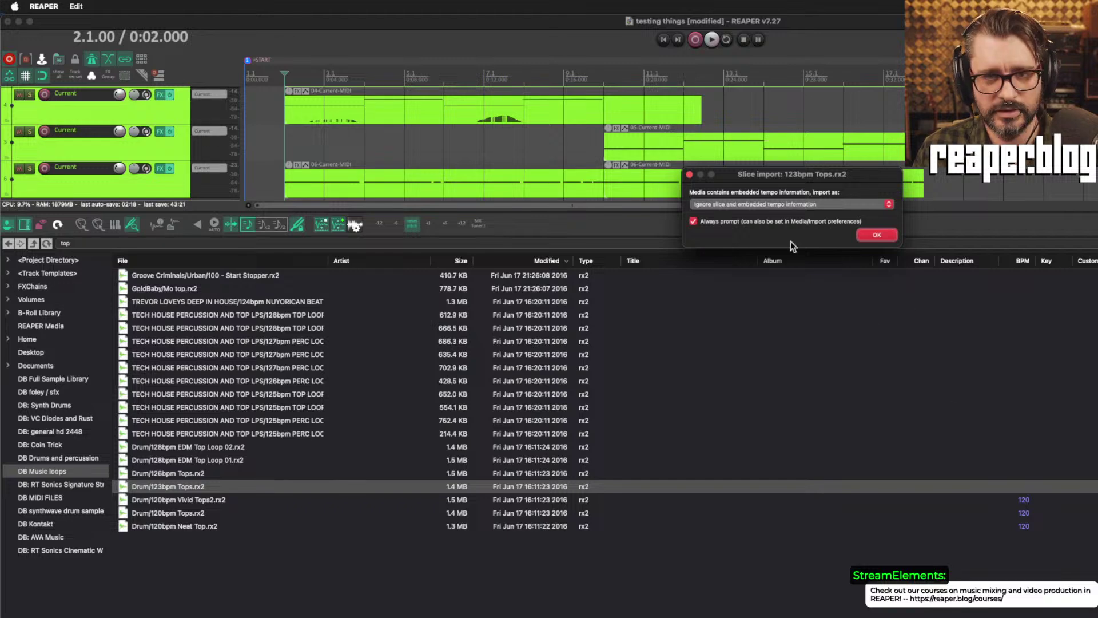
left_click(783, 207)
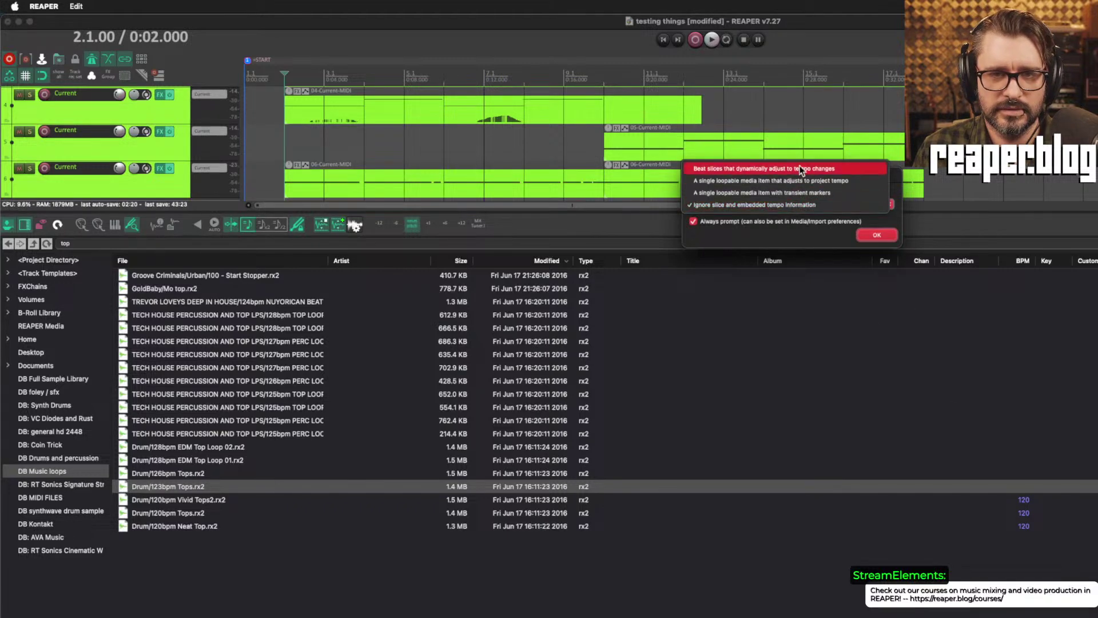
left_click(836, 181)
left_click(877, 234)
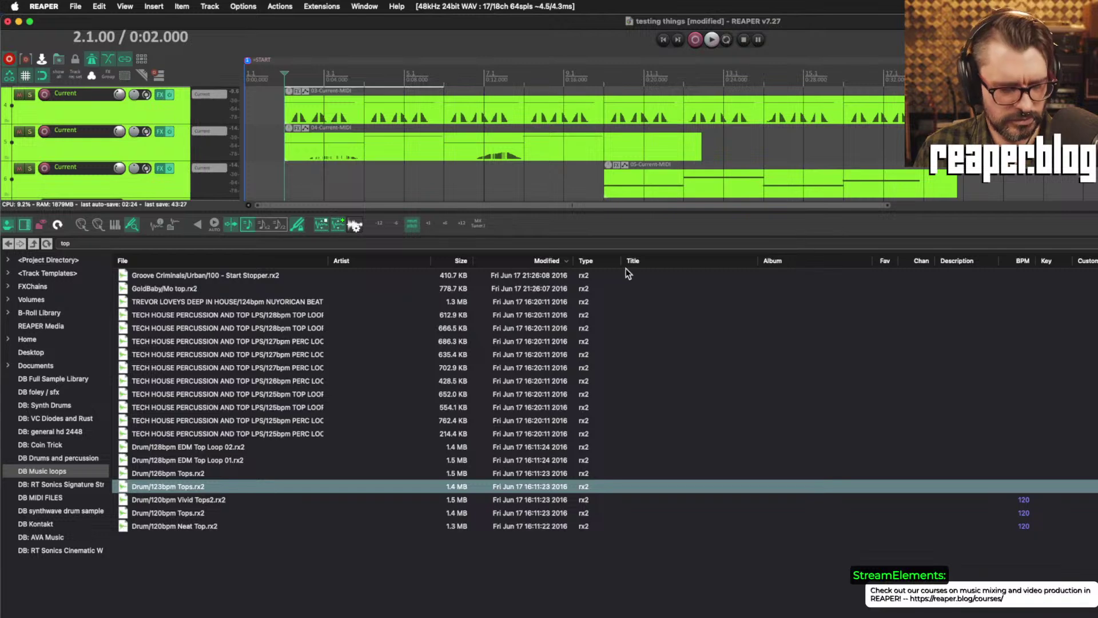
key("super+alt+x")
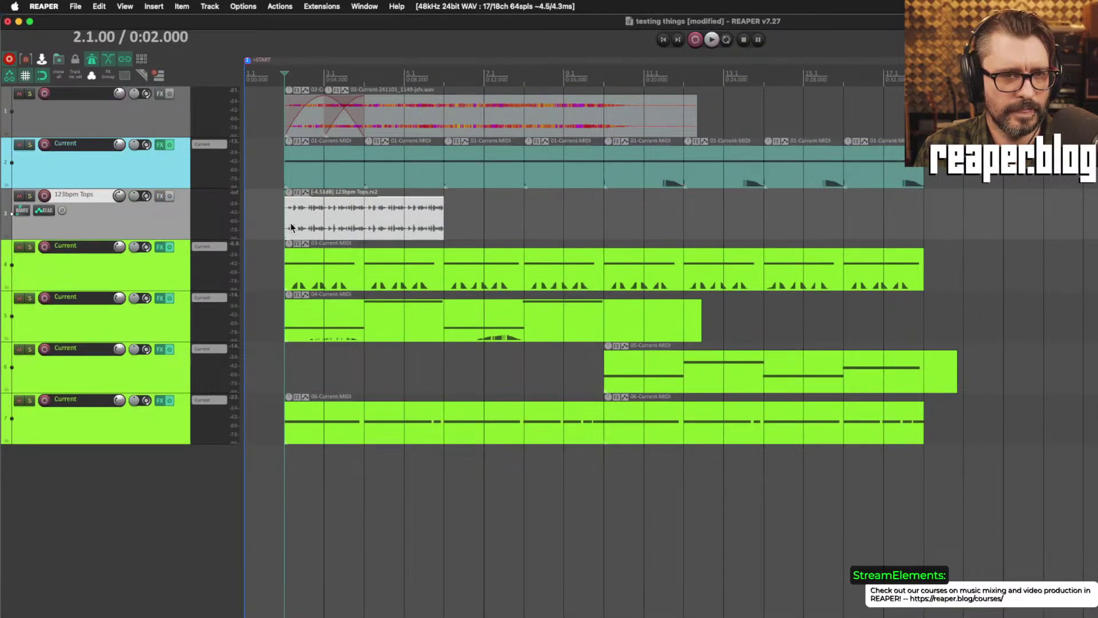
Audition the tops loop with the arrangement and duplicate it three times end to end, up to bar 18.
key("space")
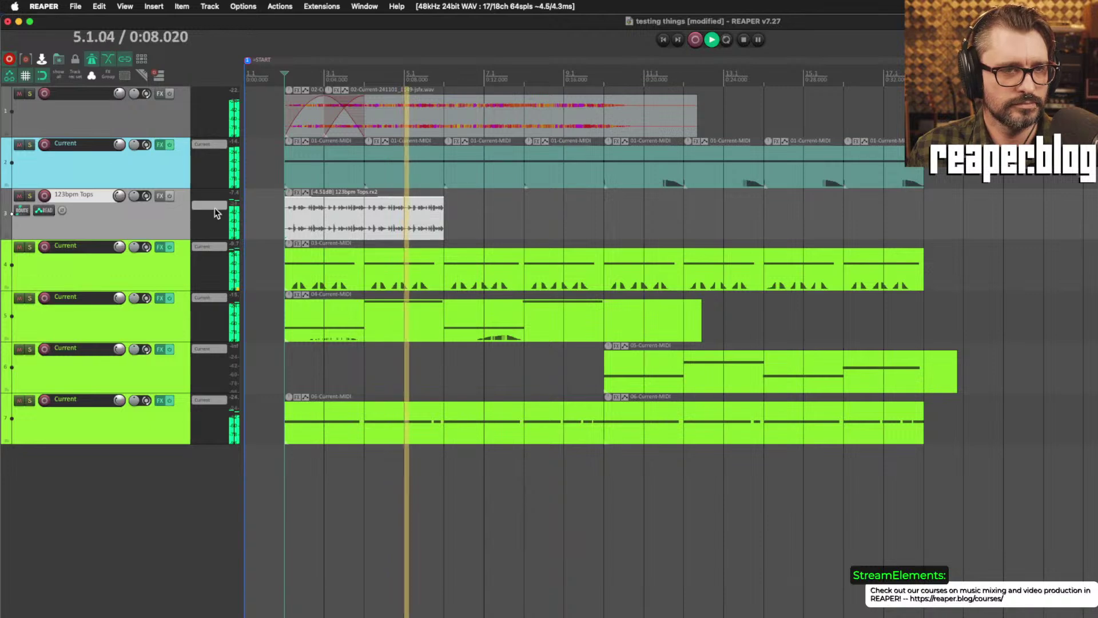
key("space")
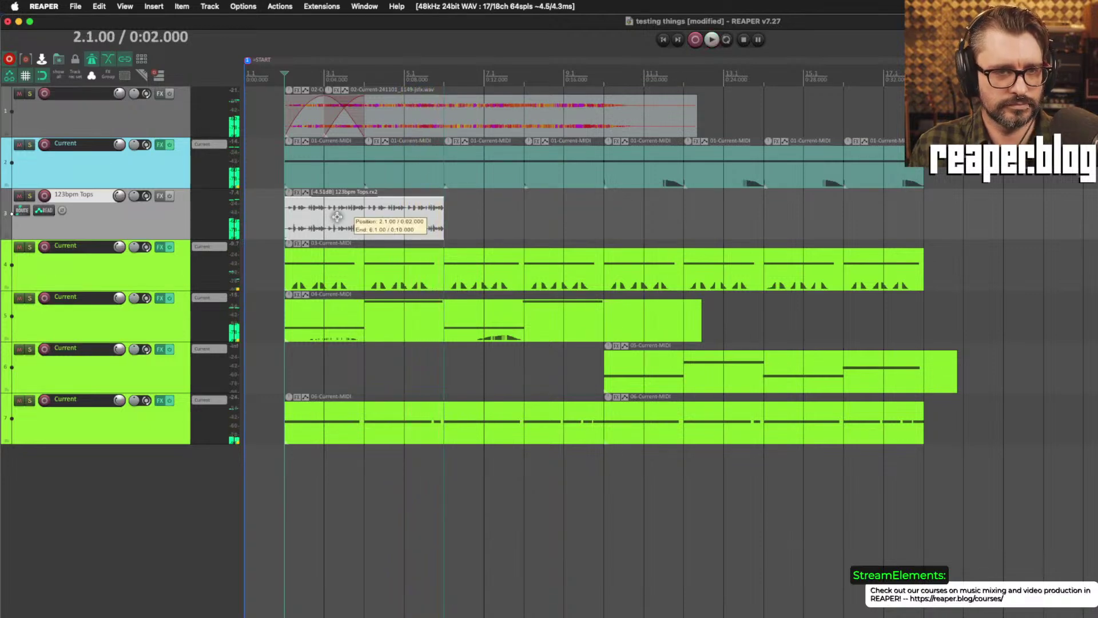
left_click(343, 220)
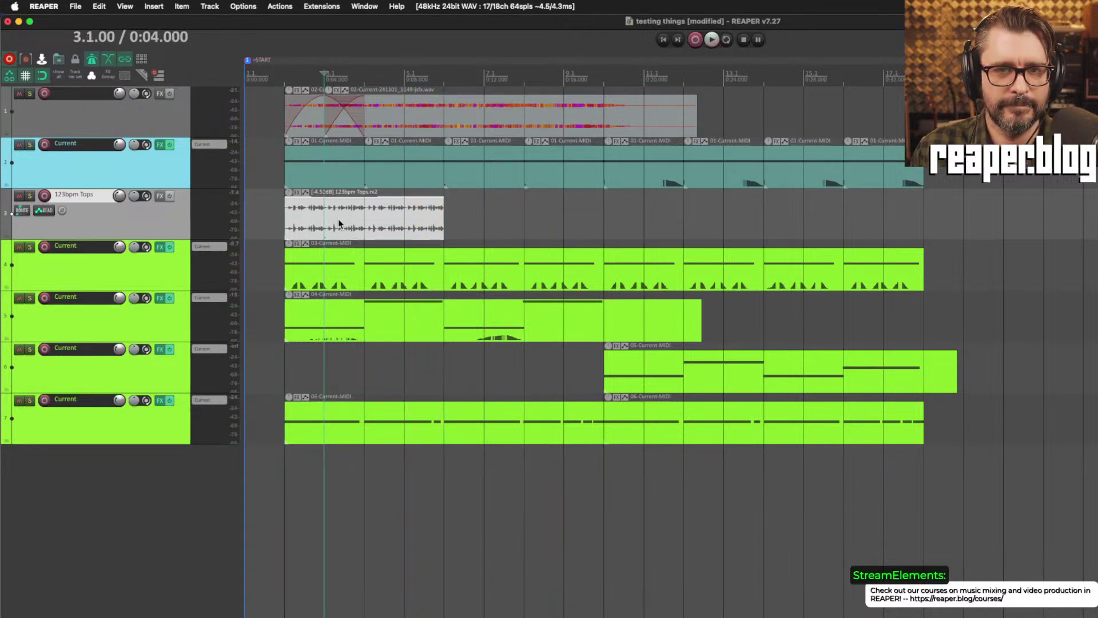
key("super+d")
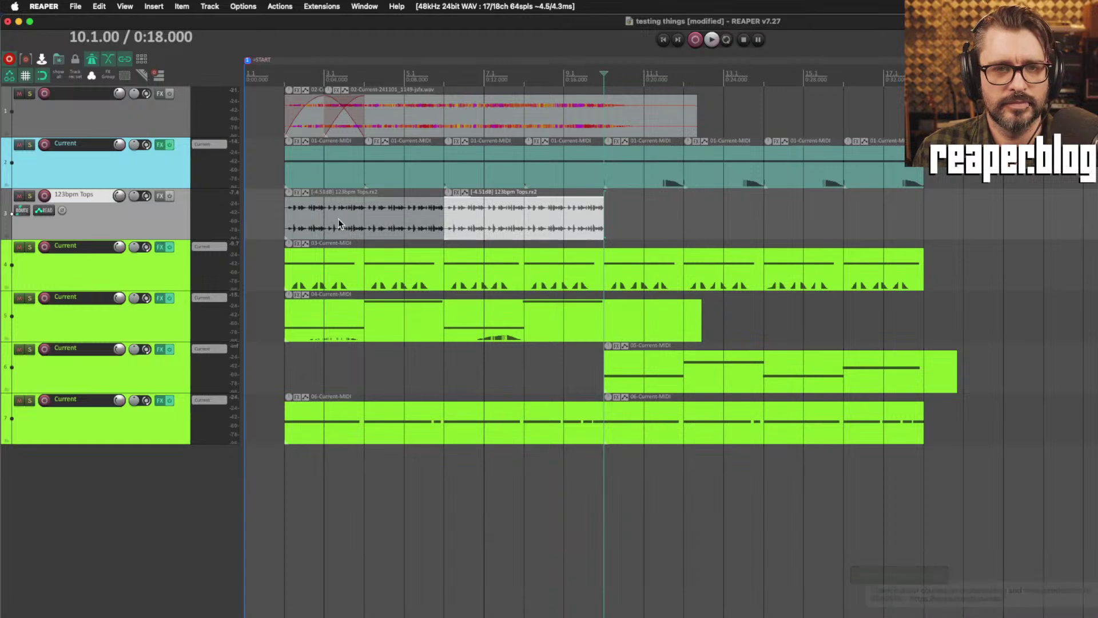
key("super+d")
key("super+d")
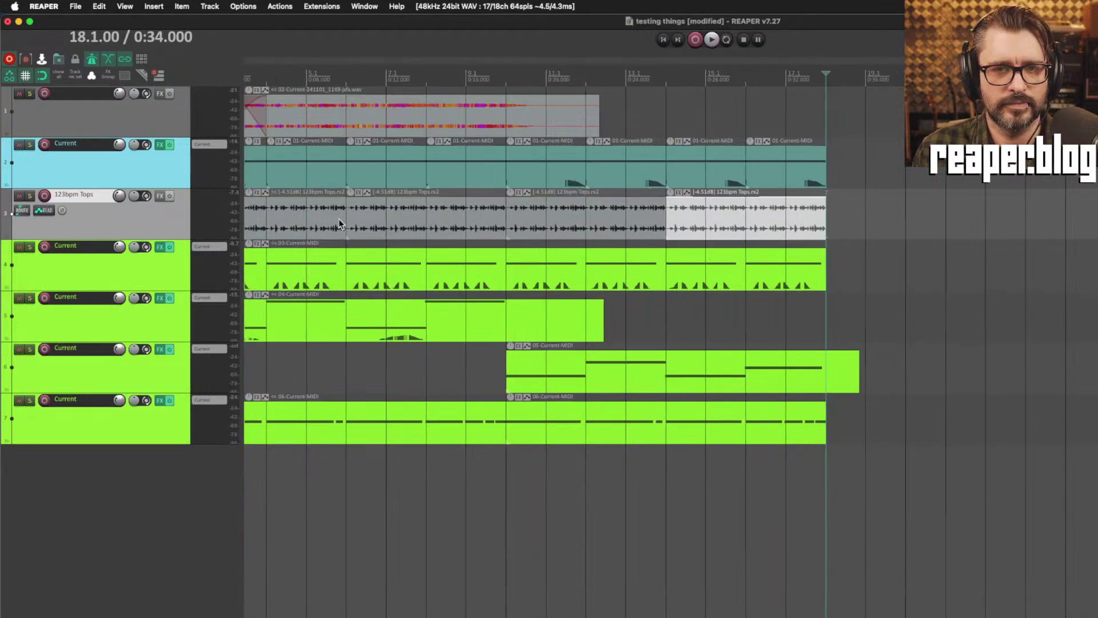
Play the arrangement from bar 10 to check the duplicated tops loop in context.
key("space")
key("space")
left_click(506, 80)
key("space")
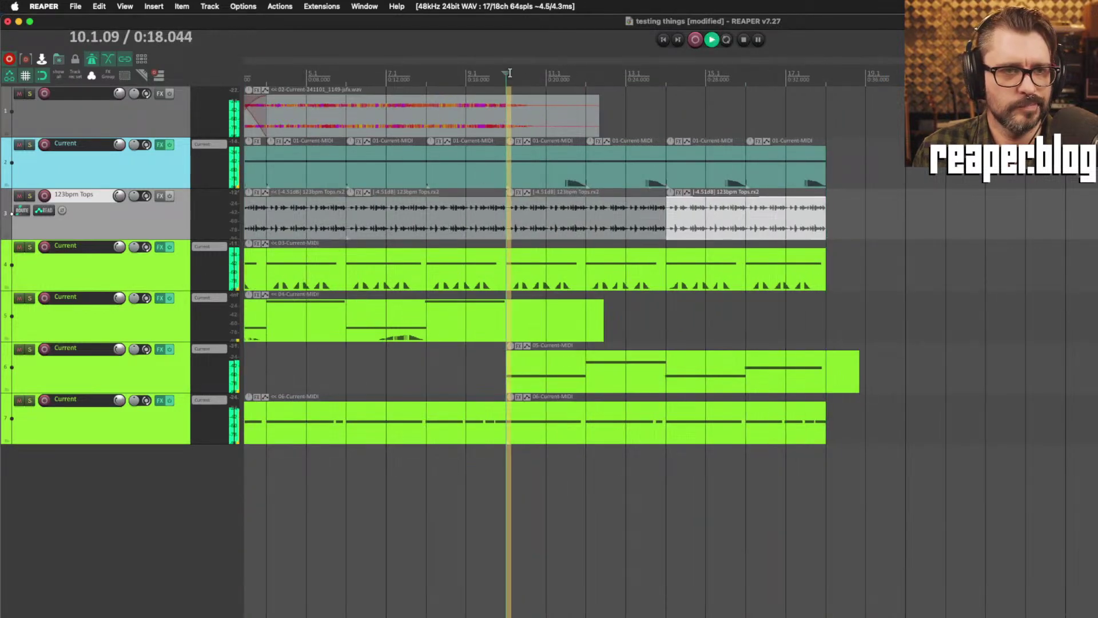
Find RC-20 Retro Color in the plug-in list and add it to the 123bpm Tops track.
left_click(160, 195)
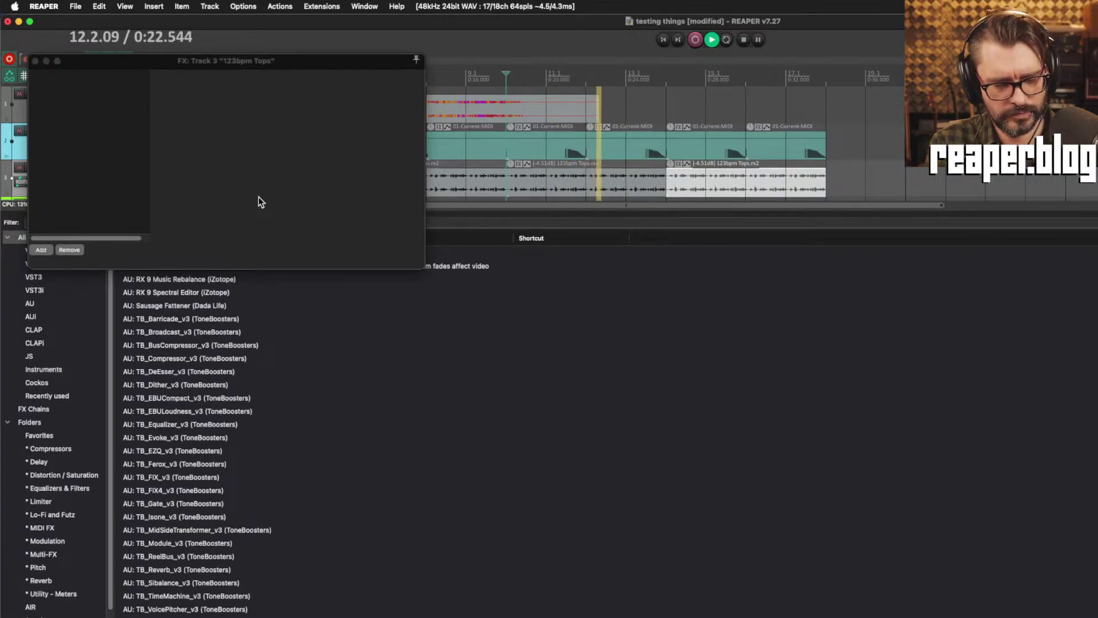
type("rc")
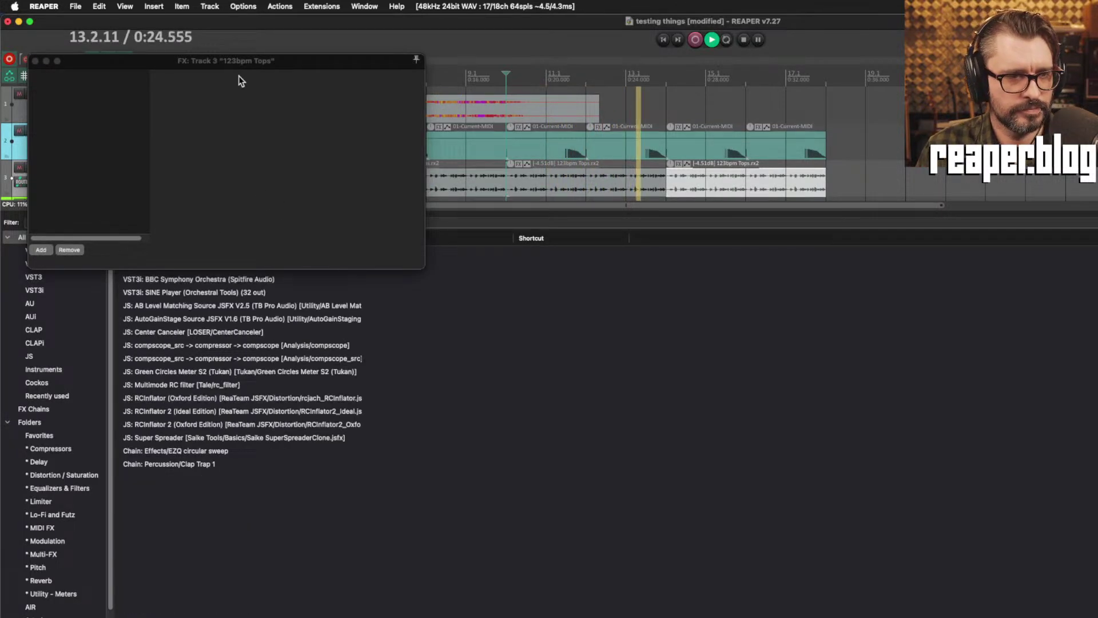
left_click_drag(250, 60, 656, 203)
double_click(182, 266)
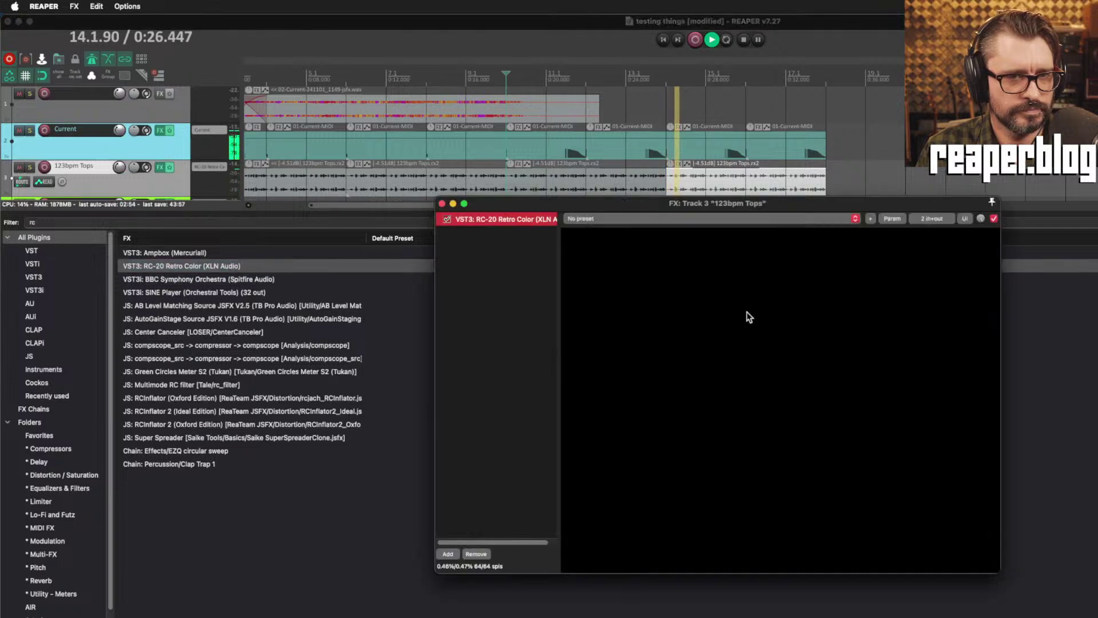
Audition several RC-20 presets, including Transmitting From Space and Vinyl 1, and load Sampler 8-bit (Noisy).
left_click(778, 252)
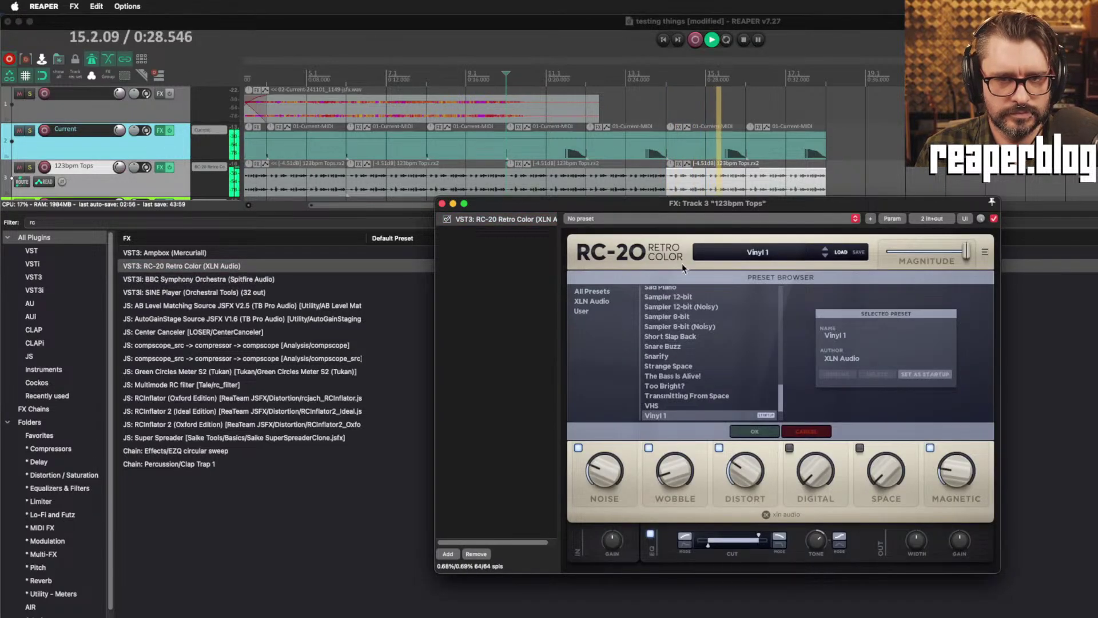
left_click(694, 373)
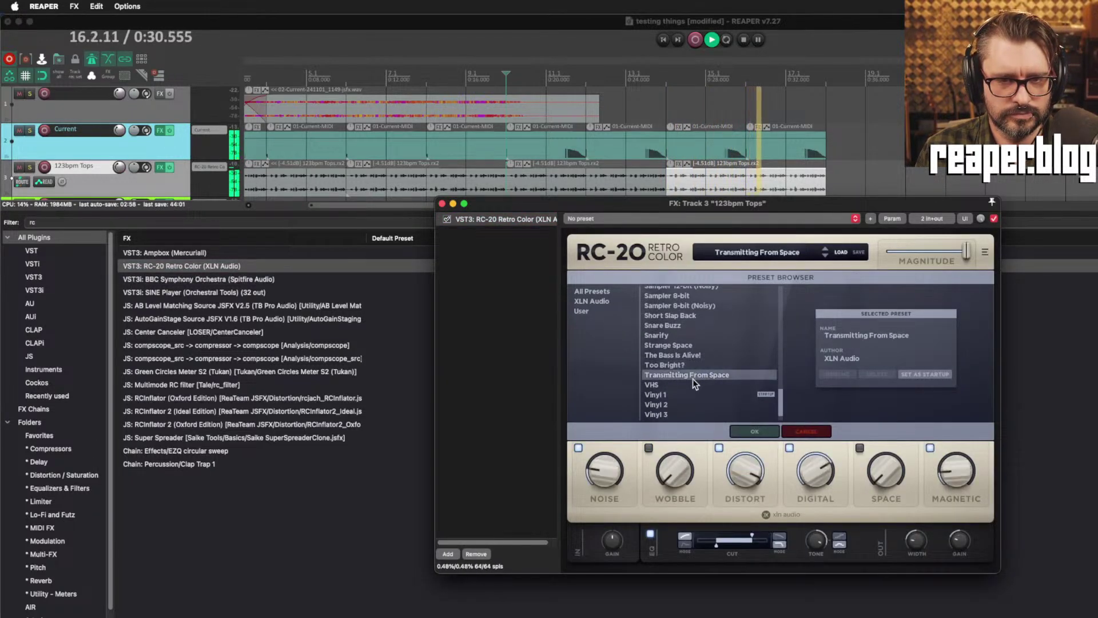
left_click(688, 395)
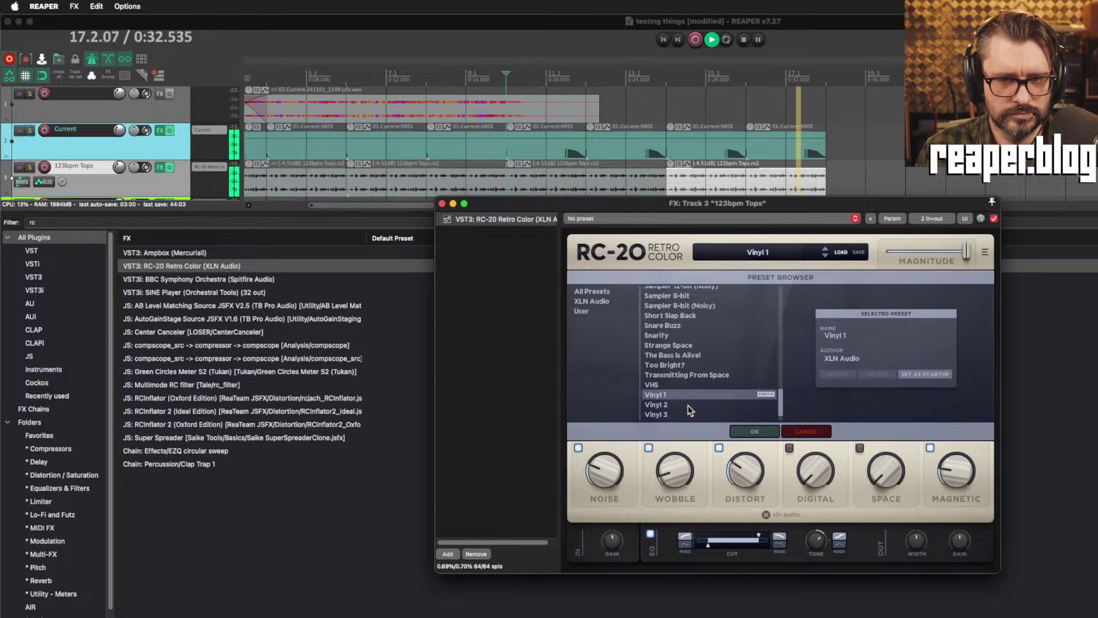
left_click(688, 405)
left_click(694, 307)
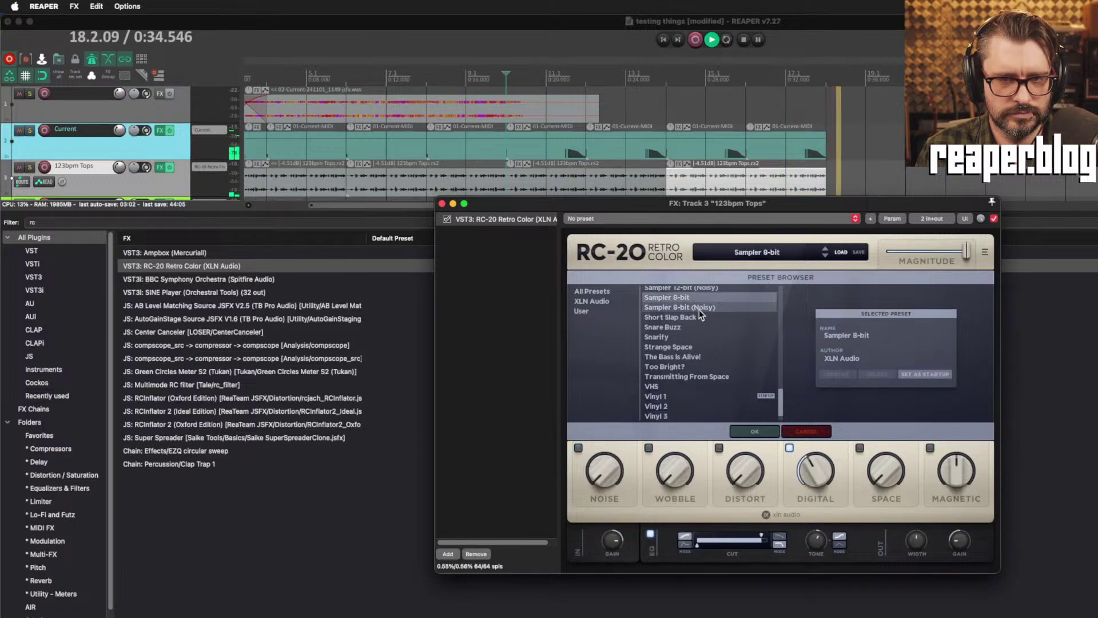
left_click(627, 114)
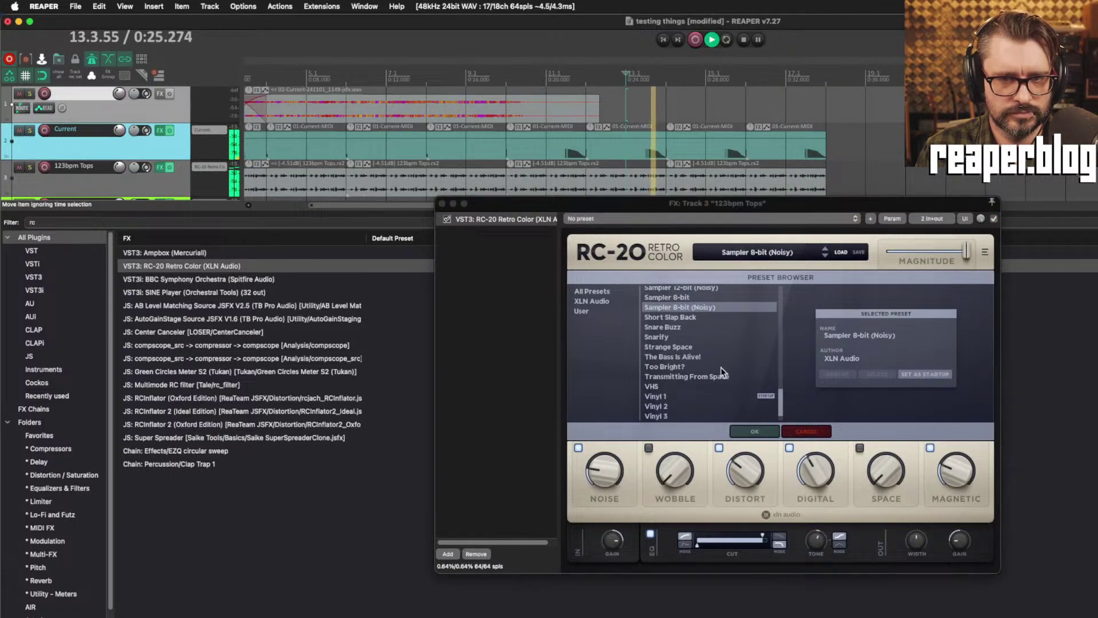
left_click(756, 435)
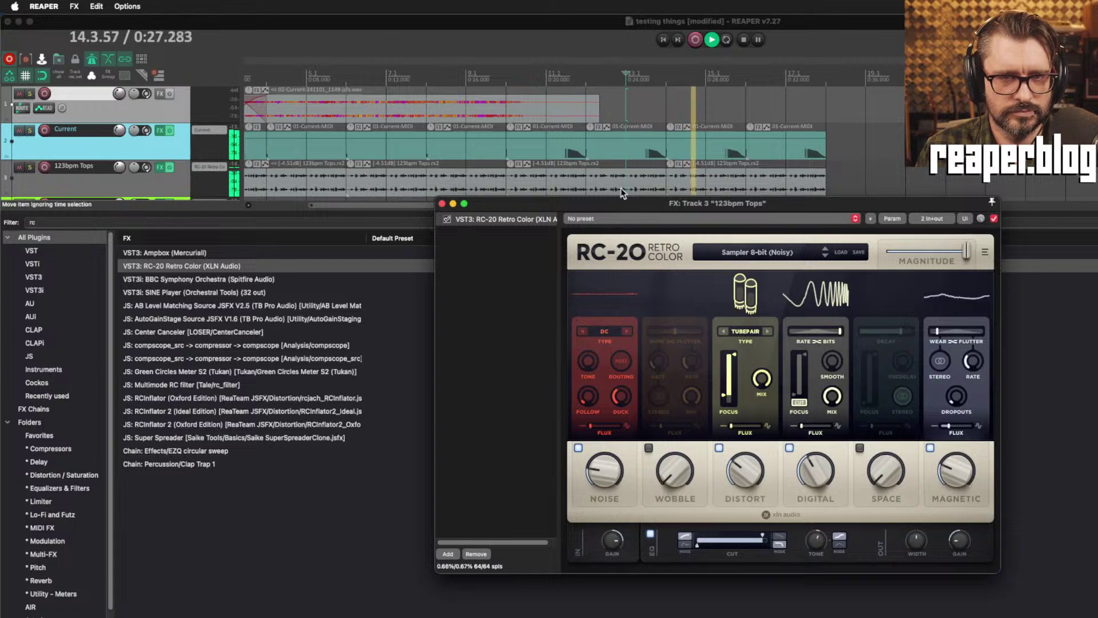
Solo the tops track and shape RC-20 with Wobble enabled at zero, Magnetic at about 35 % and Space switched on.
left_click(94, 187)
key("F6")
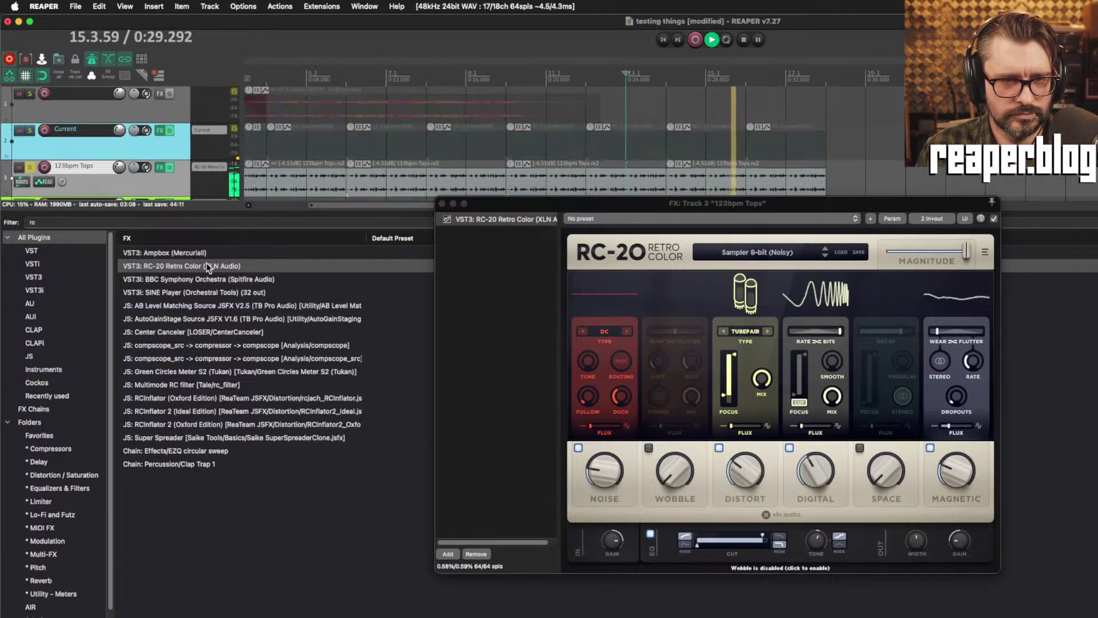
left_click(672, 488)
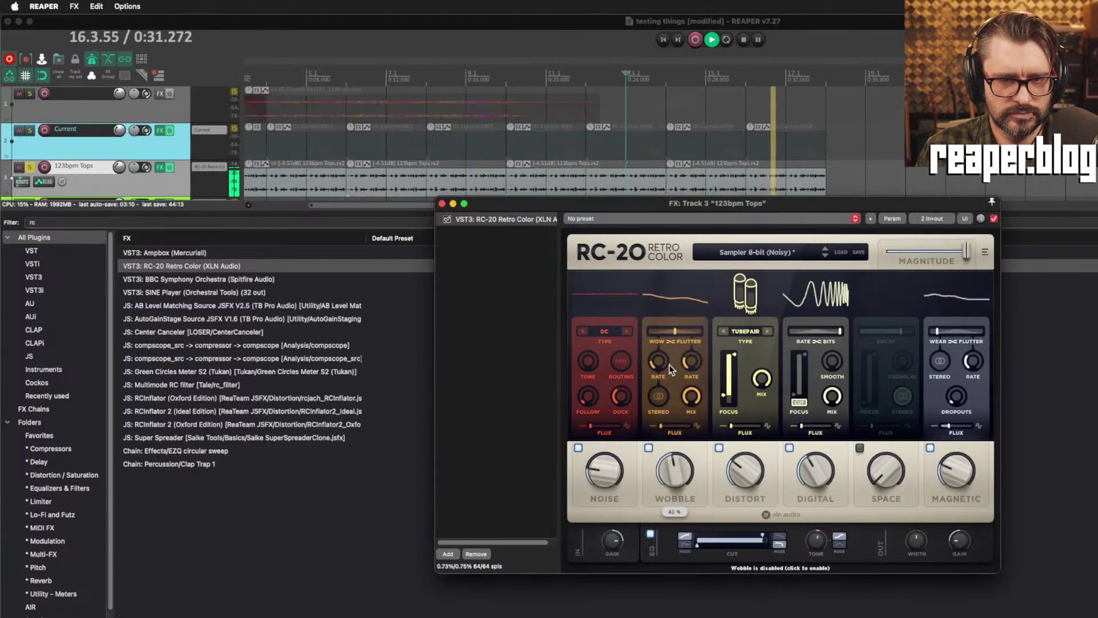
left_click_drag(672, 368, 683, 515)
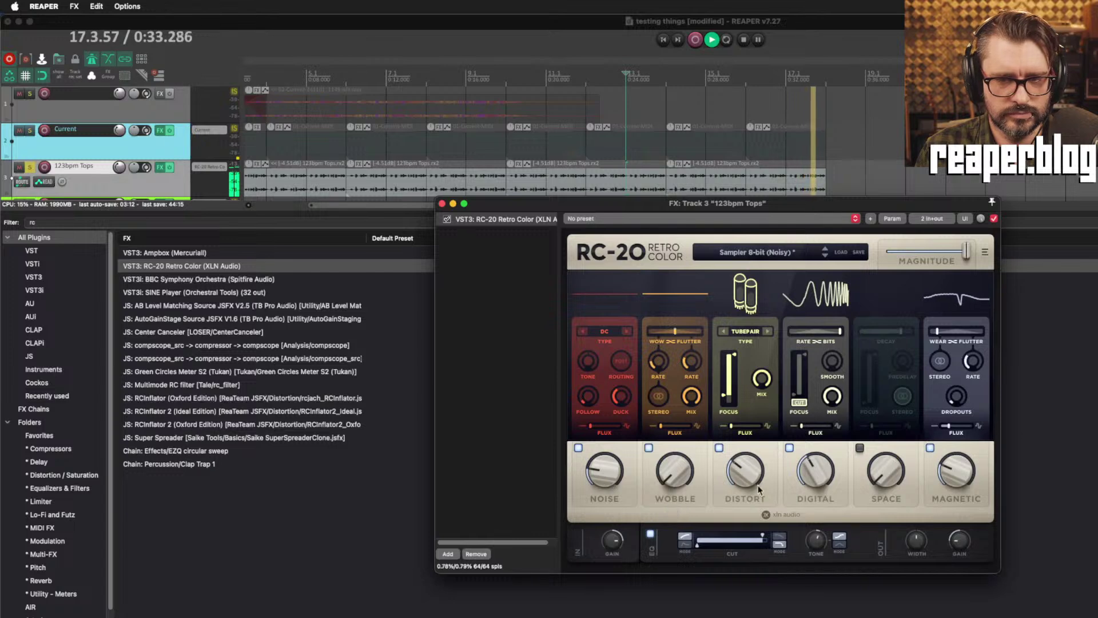
left_click_drag(968, 486, 972, 401)
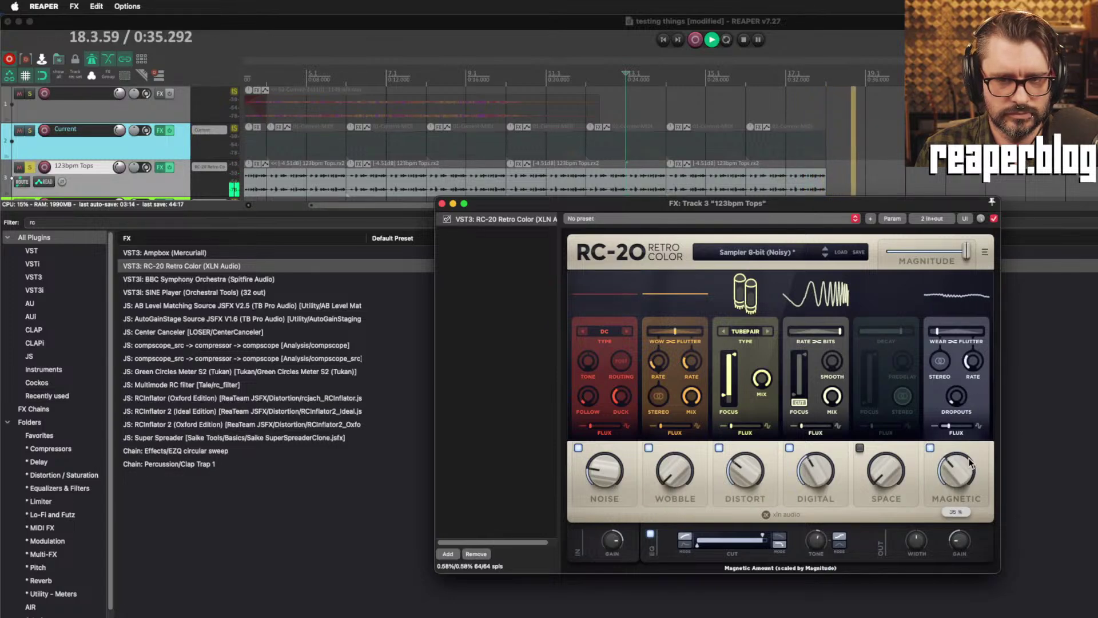
left_click(860, 448)
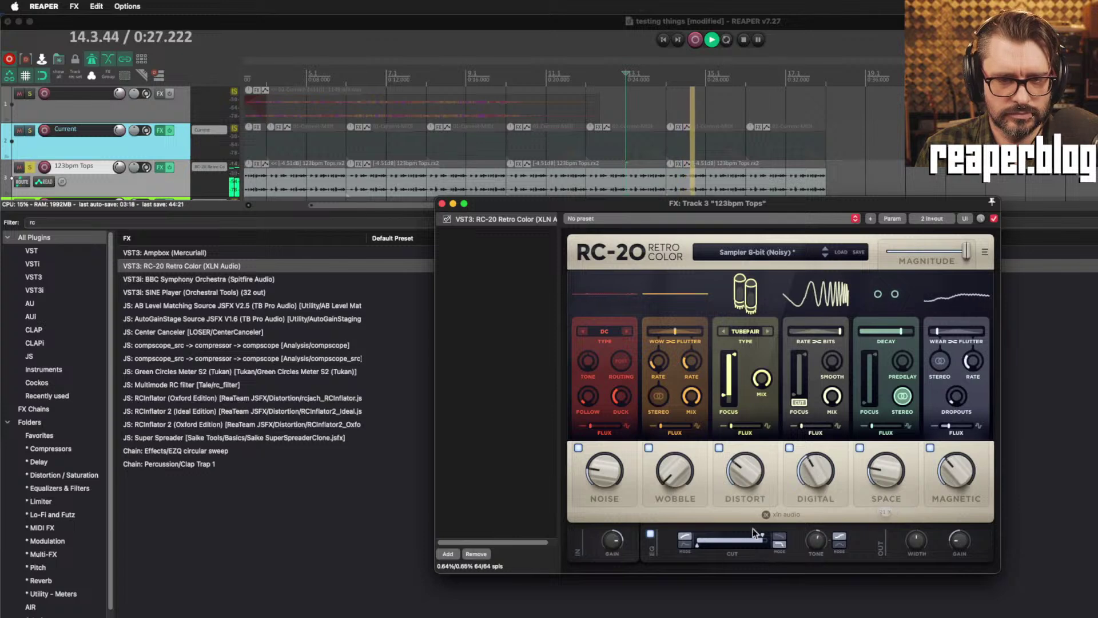
Narrow the low and high limits of RC-20's cut filter and replay the soloed tops from bar 10.
mouse_move(750, 544)
left_mouse_down()
mouse_move(731, 570)
mouse_move(756, 536)
left_mouse_up()
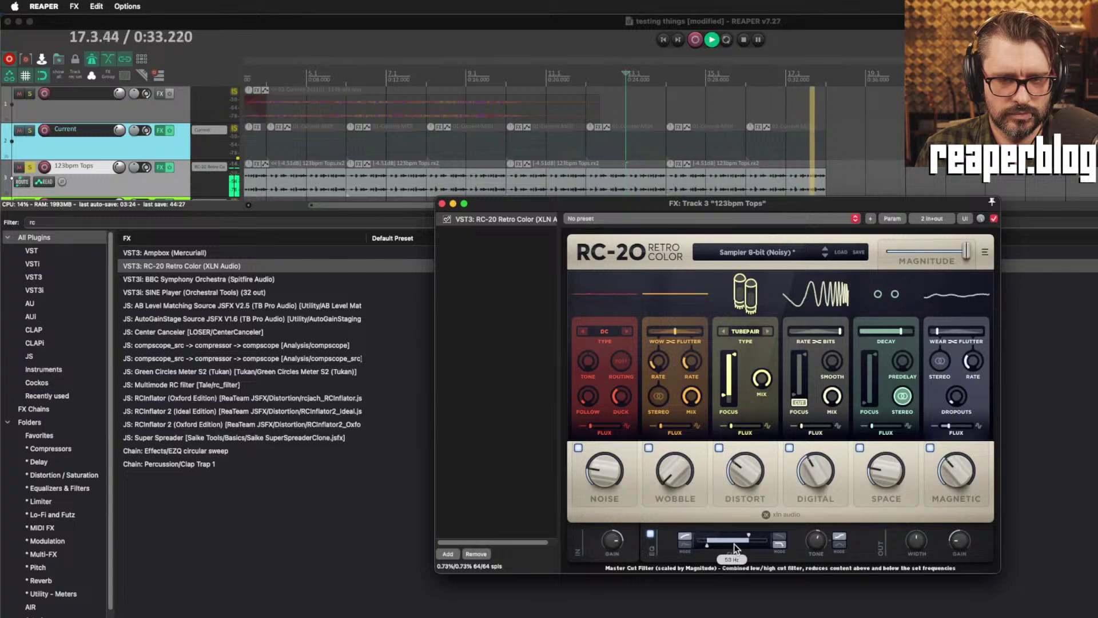
mouse_move(733, 543)
left_mouse_down()
mouse_move(753, 537)
mouse_move(712, 546)
left_mouse_up()
left_click(506, 86)
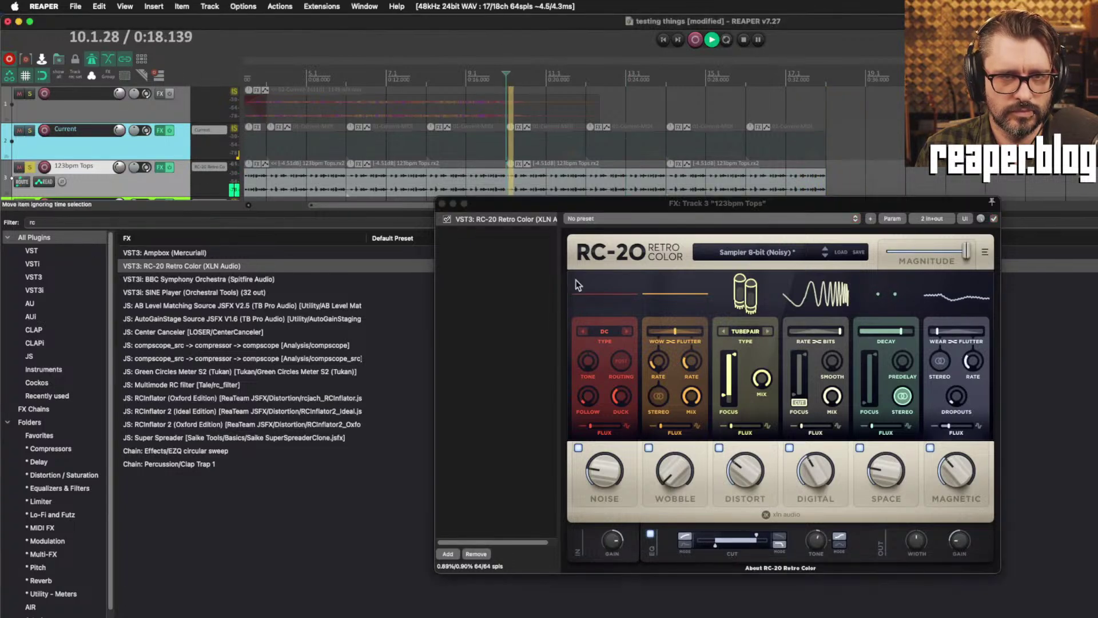
Set RC-20's noise Duck to 100 % and refine its EQ by readjusting the cut range and setting the tone to -4.3 dB.
left_click_drag(622, 407, 635, 328)
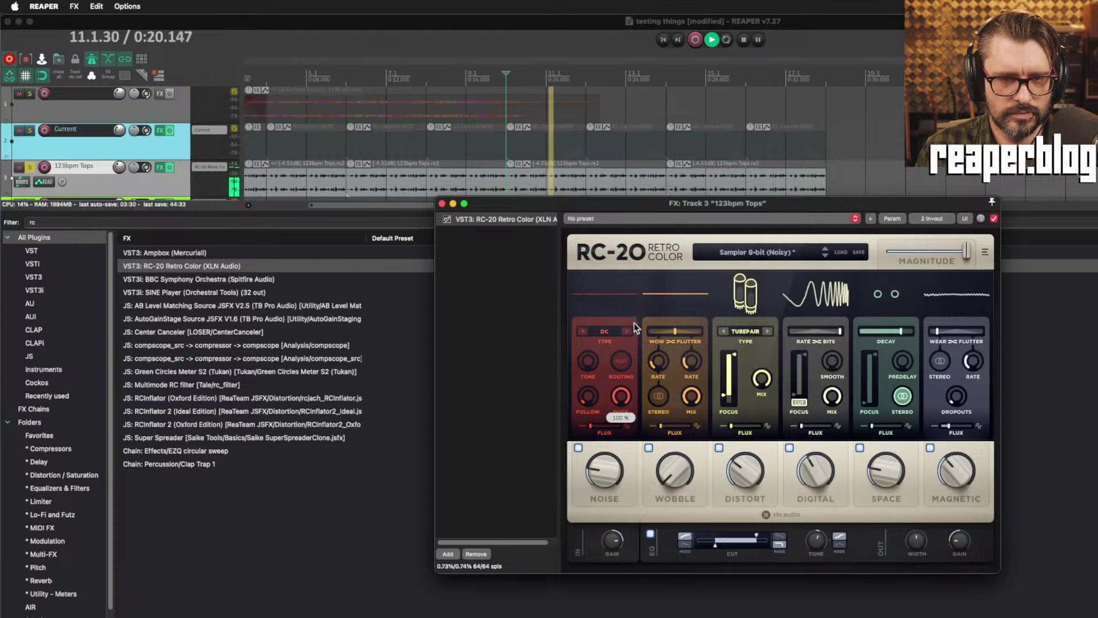
left_click_drag(738, 543, 751, 546)
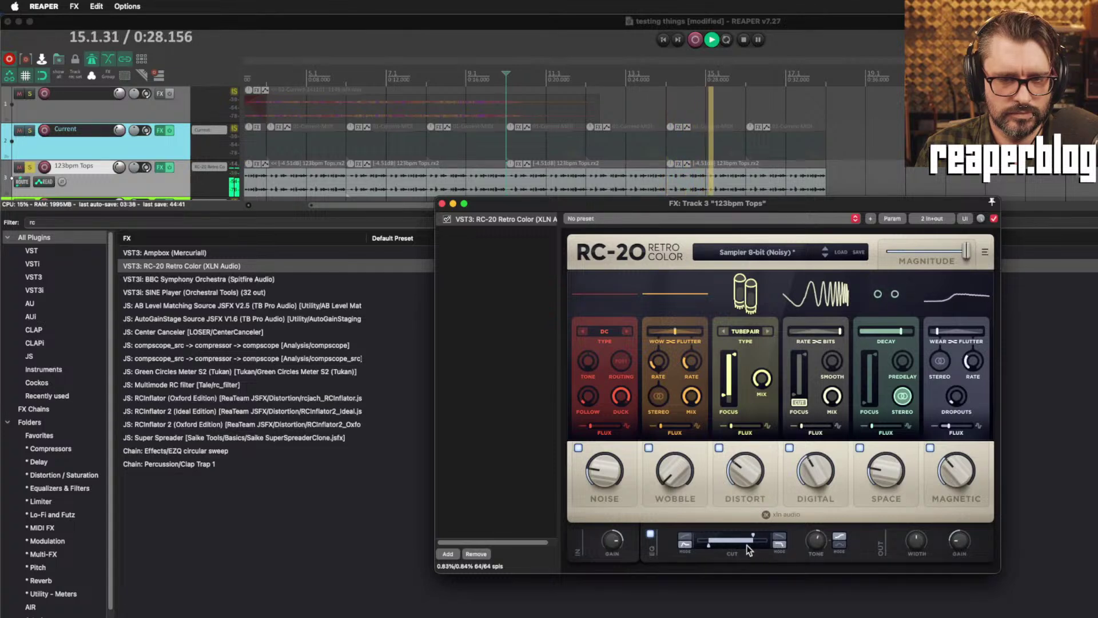
left_click_drag(753, 538, 739, 545)
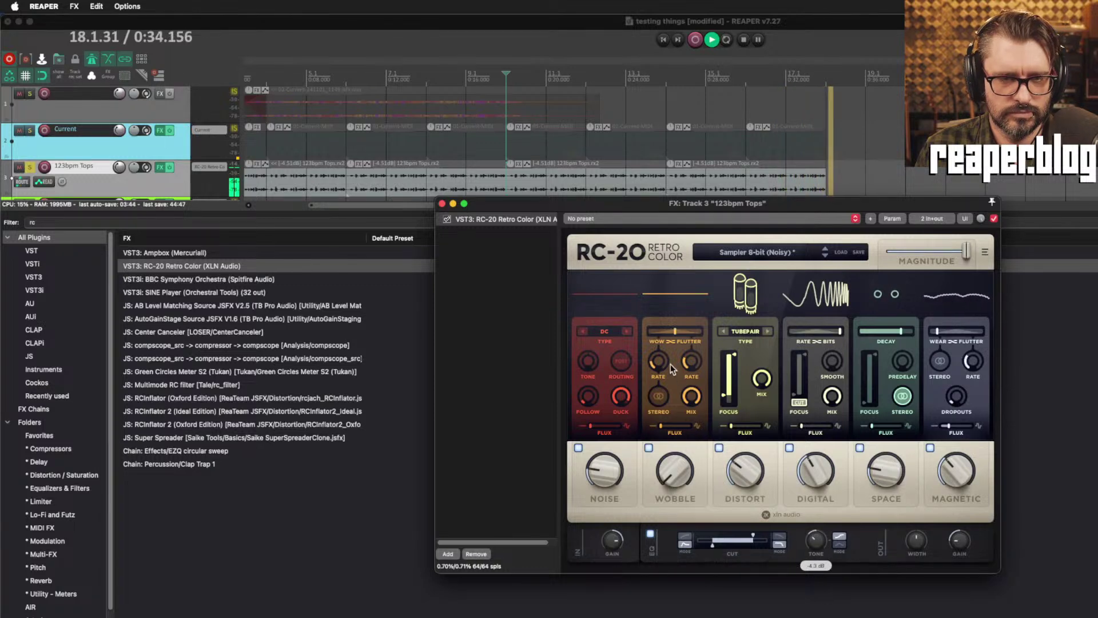
Stop playback, unsolo the tops track, place the edit cursor at bar 2 and close the effects window.
key("space")
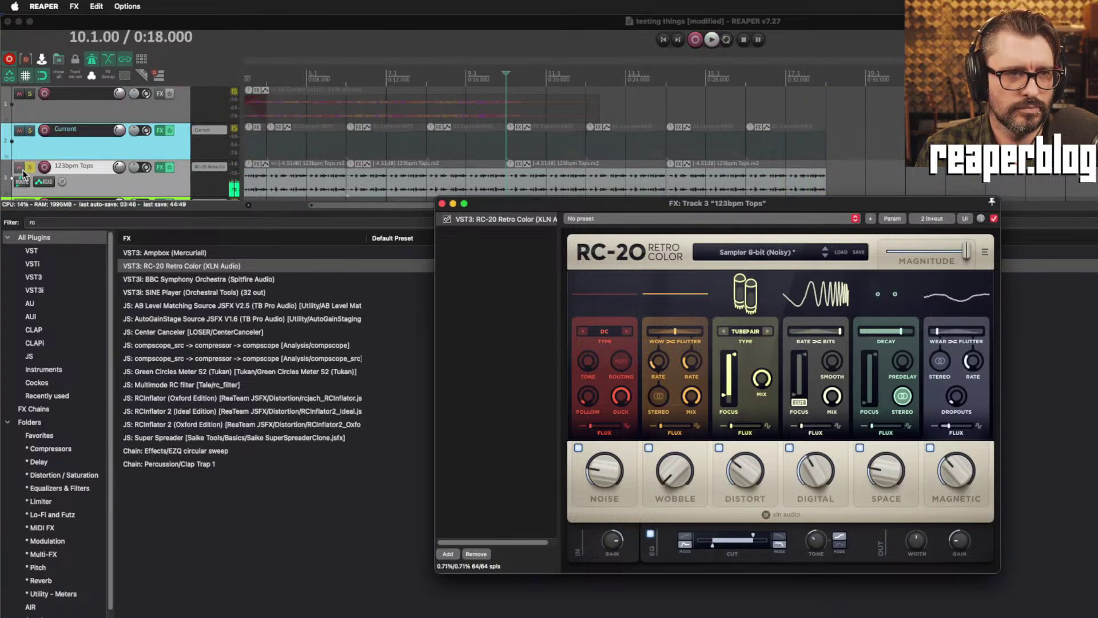
left_click(262, 103)
scroll(311, 84, "down", 3)
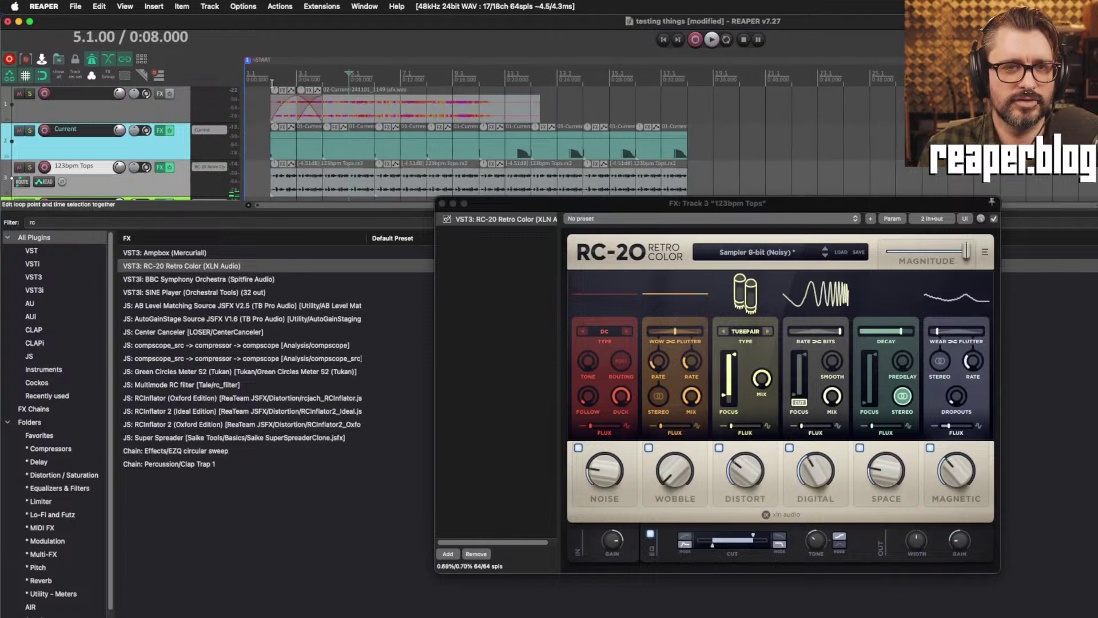
left_click(270, 81)
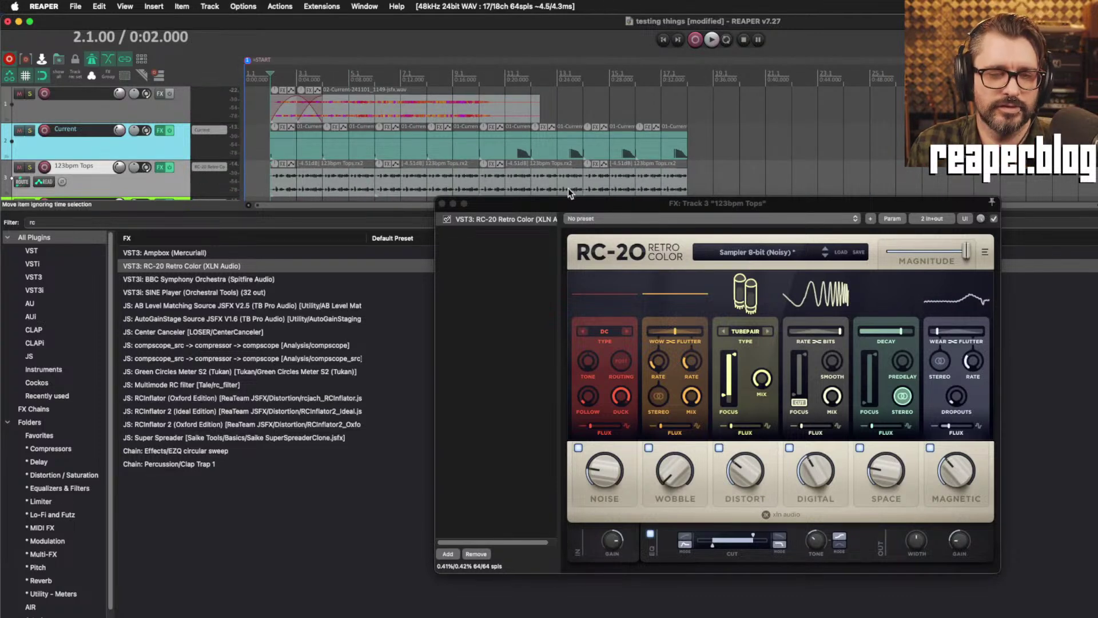
left_click(441, 204)
Browse the unfiltered DB Music loops database for more percussion loops, and close the browser.
key("super+alt+x")
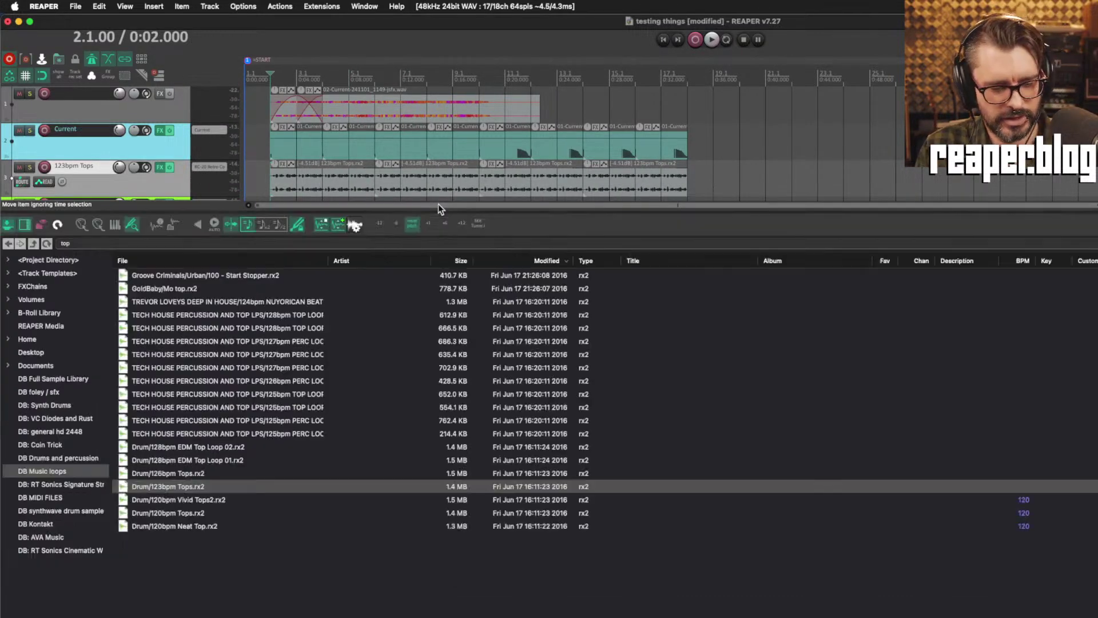
key("super+alt+x")
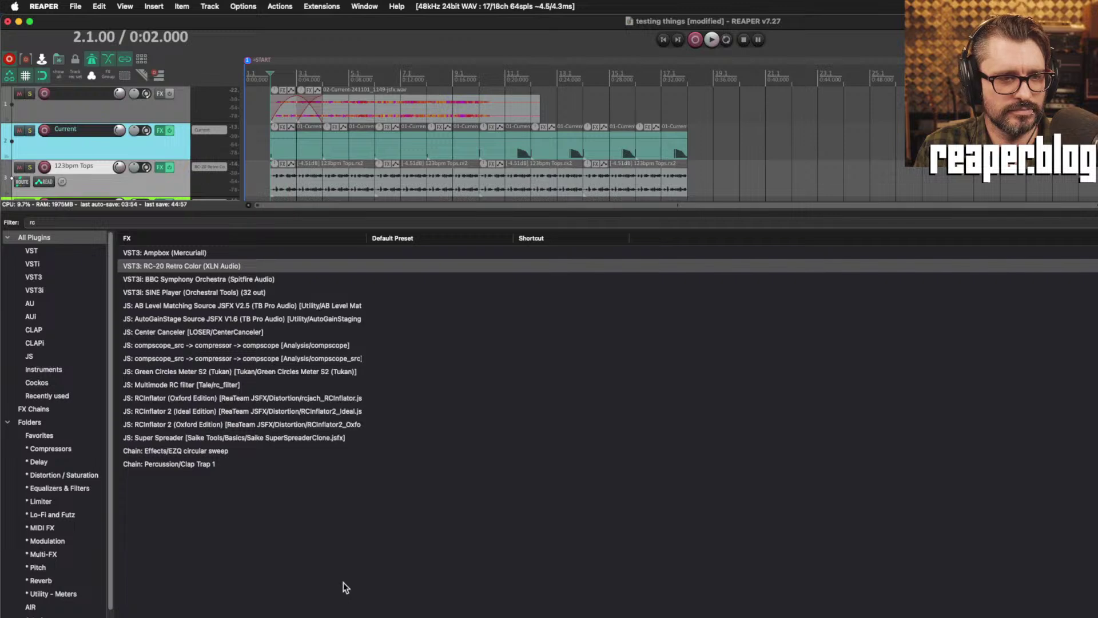
key("super+alt+x")
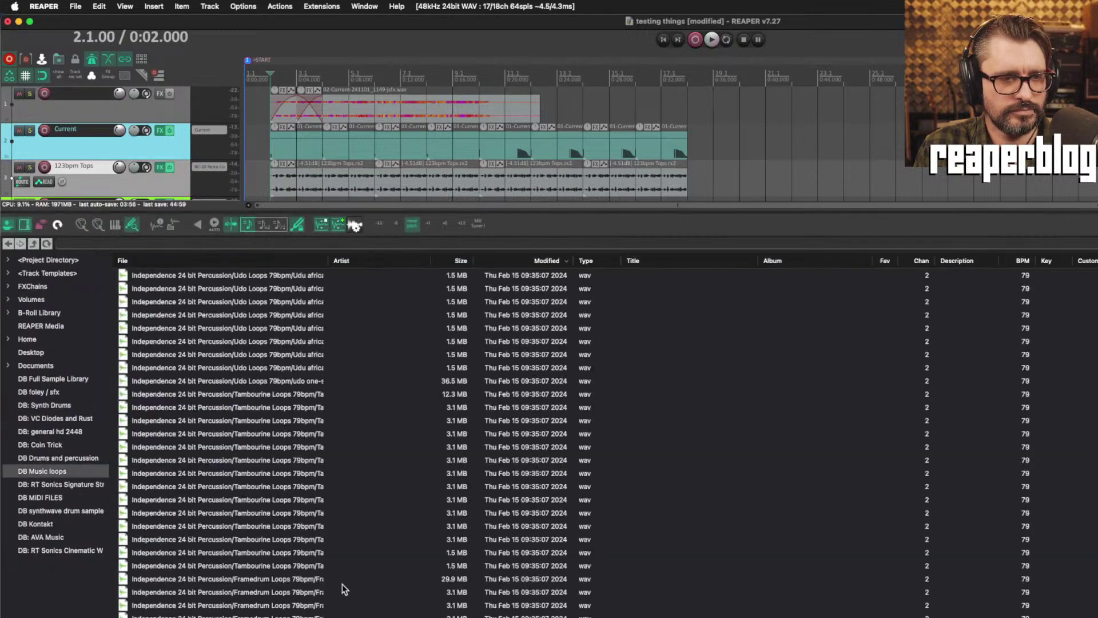
scroll(337, 532, "down", 10)
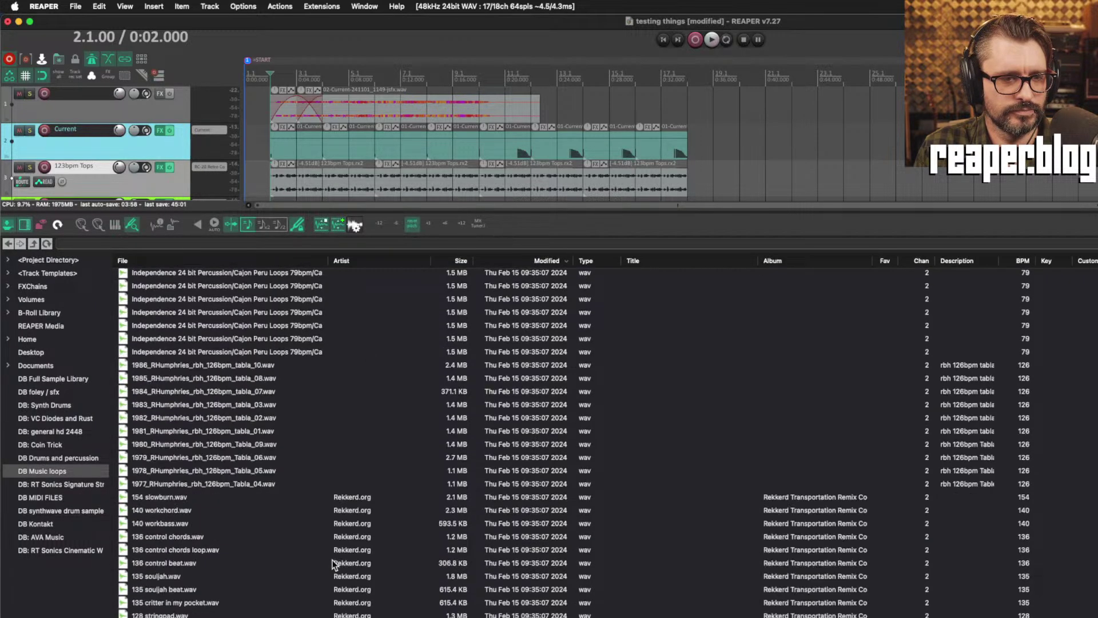
left_click(343, 339)
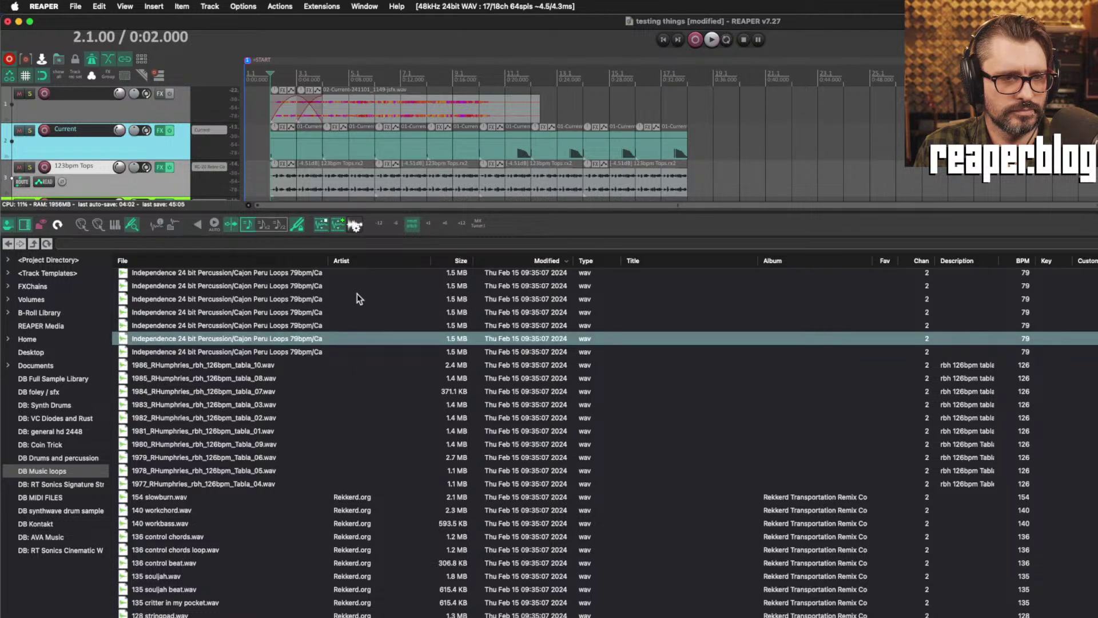
left_click(283, 483)
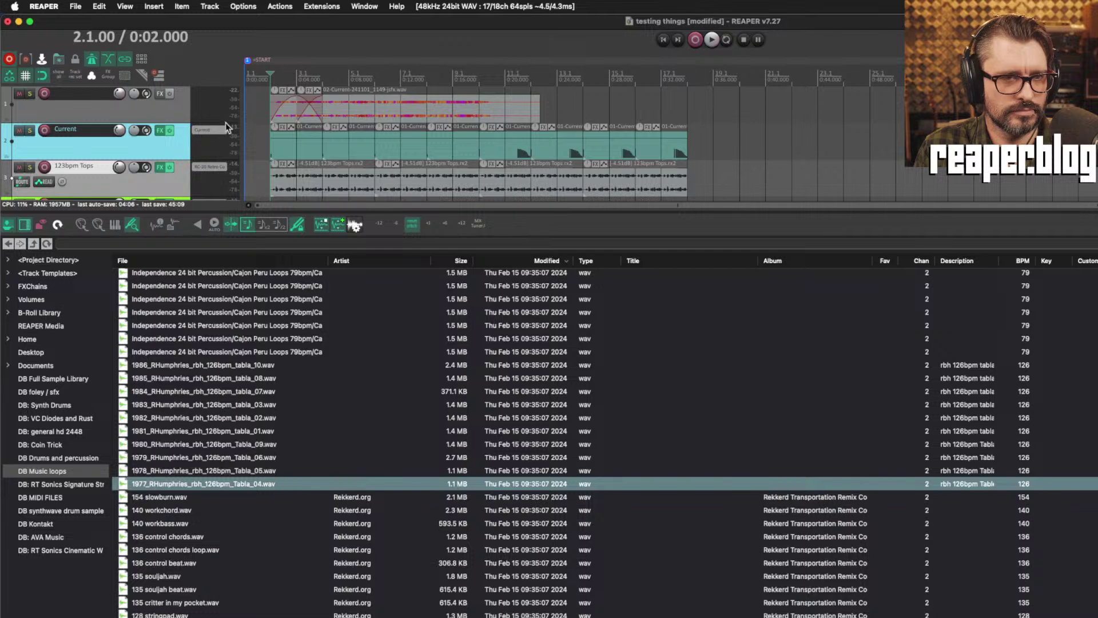
left_click(258, 141)
key("f")
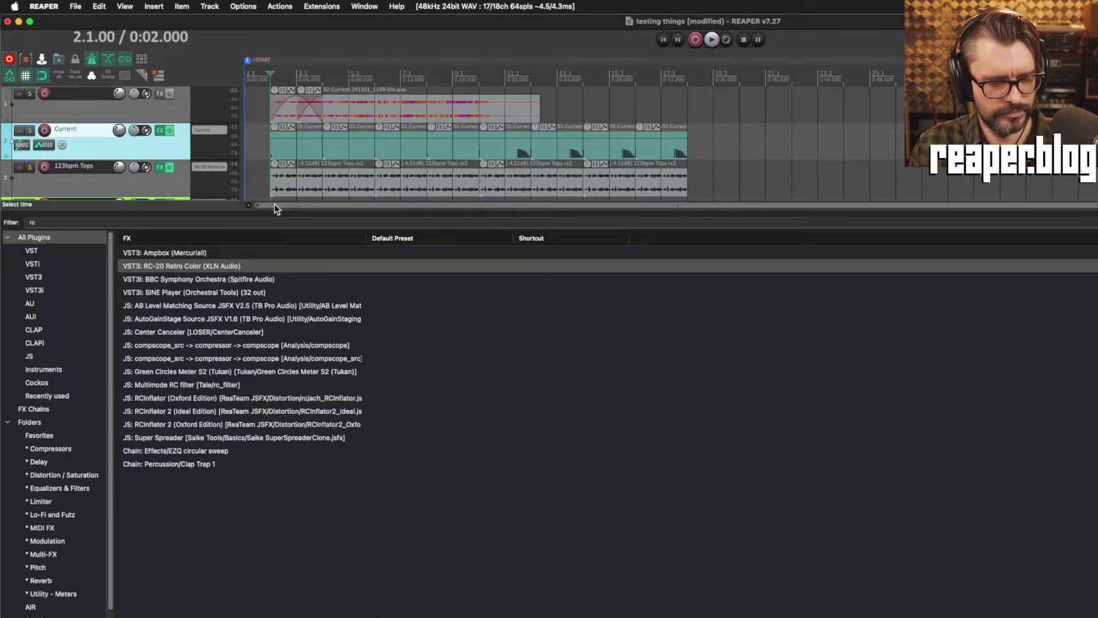
key("f")
Play the arrangement from bar 2, soloing the tops with the blue Current track and then the tops alone.
key("space")
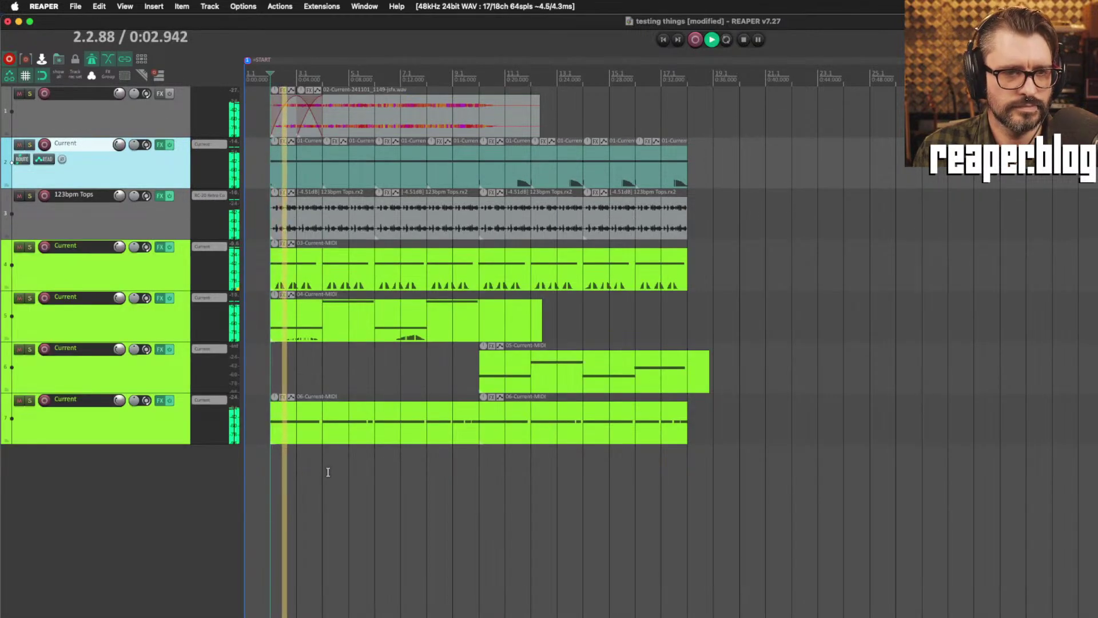
scroll(328, 472, "up", 5)
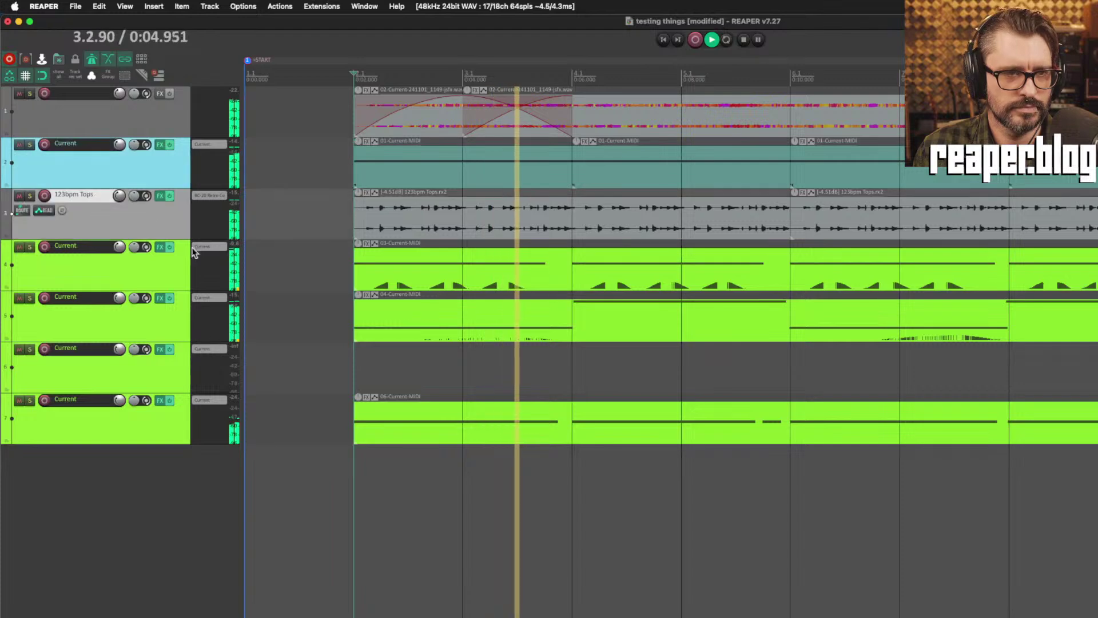
scroll(540, 339, "down", 2)
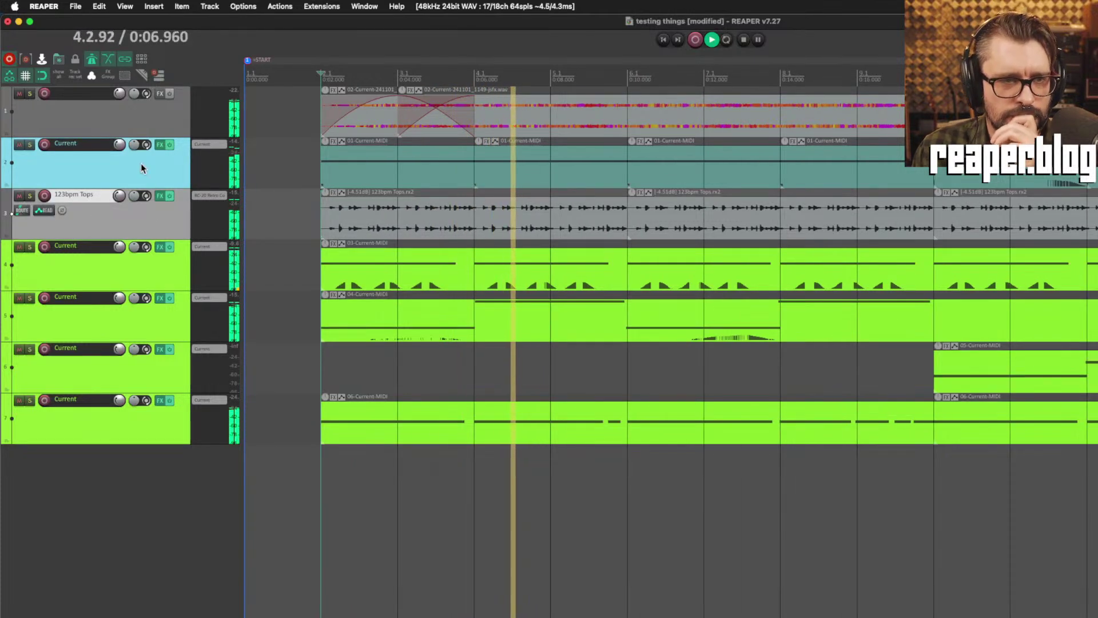
left_click(30, 145)
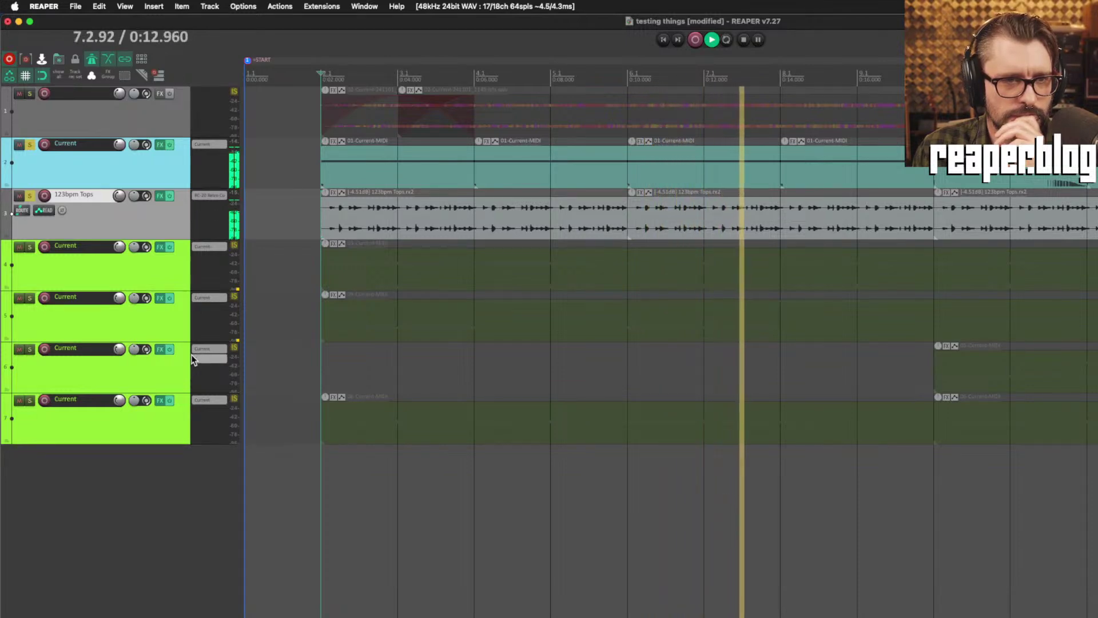
left_click(30, 144)
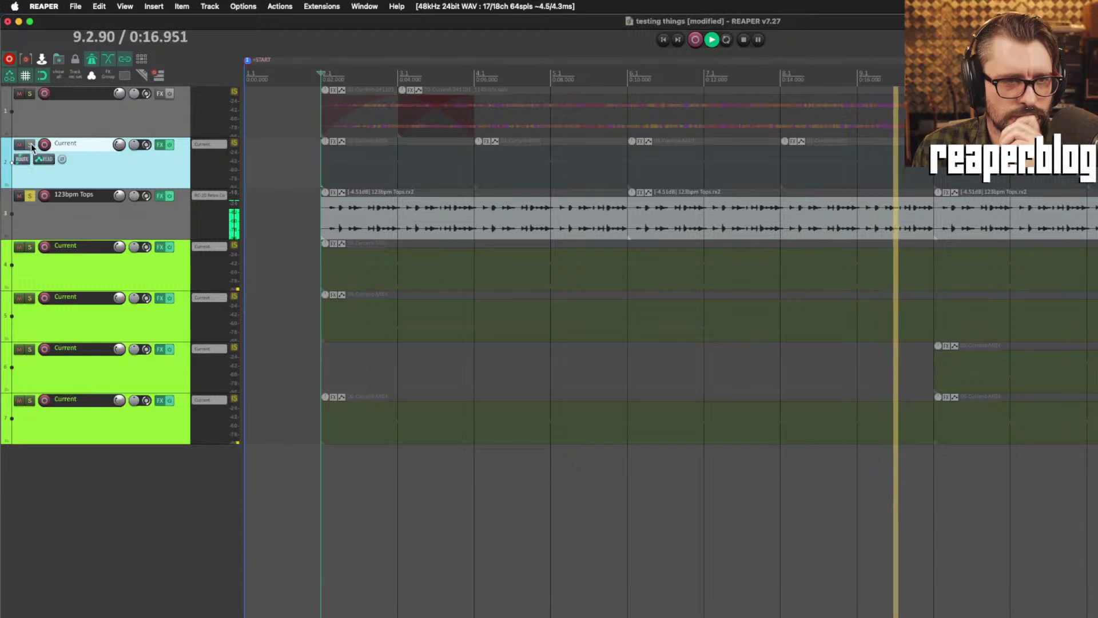
Add ReaEQ after RC-20 on the 123bpm Tops track and set its first band as a high-pass at about 700 Hz.
left_click(149, 221)
key("f")
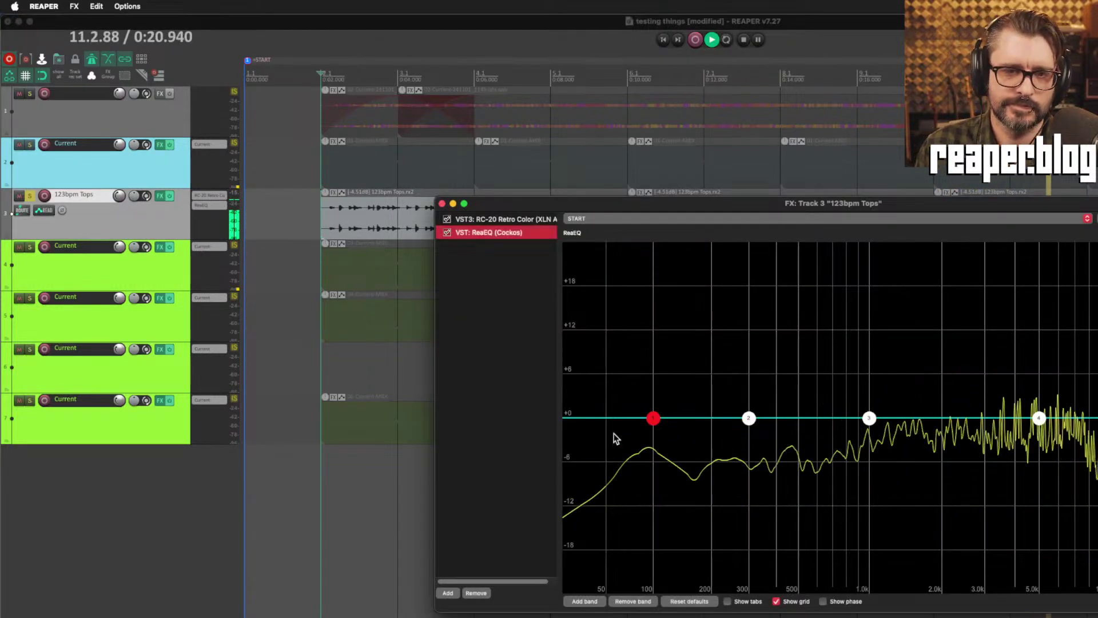
left_click_drag(653, 418, 830, 590)
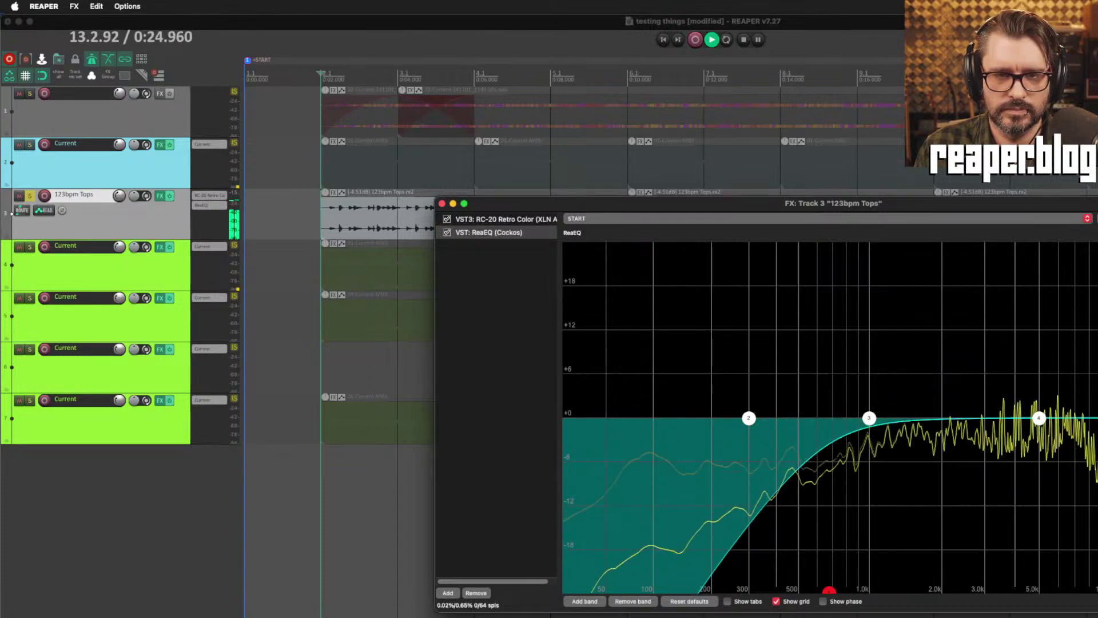
Unsolo the tops track, replay the full arrangement from bar 2 and close the effects window.
key("space")
left_click(30, 196)
key("space")
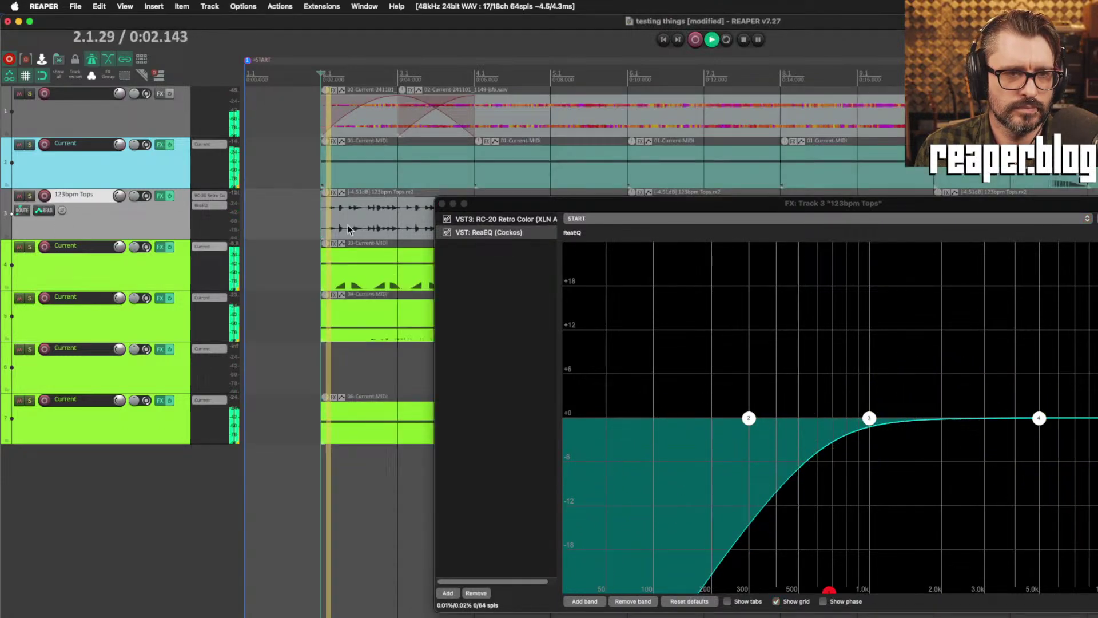
left_click(442, 202)
Mute the 123bpm Tops track while the arrangement plays, and stop playback.
key("minus")
key("minus")
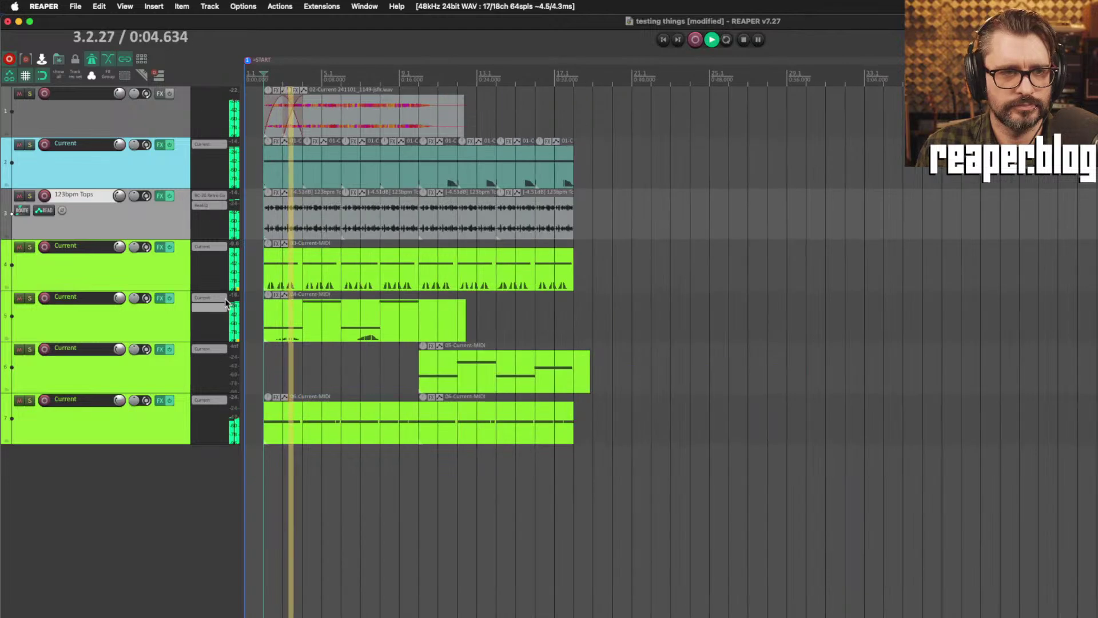
key("F5")
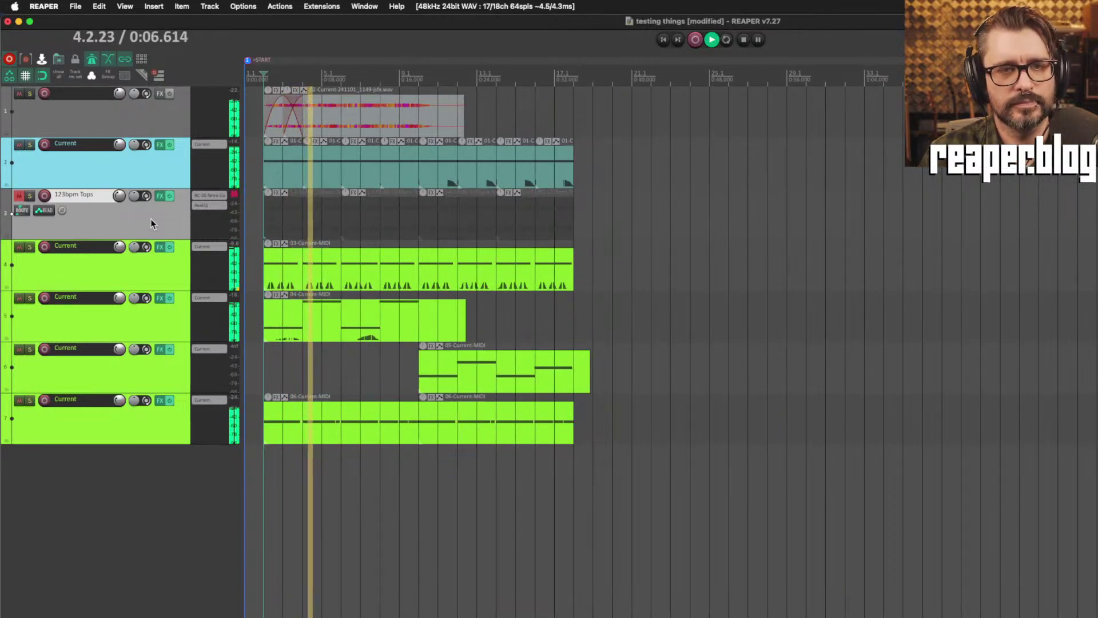
key("space")
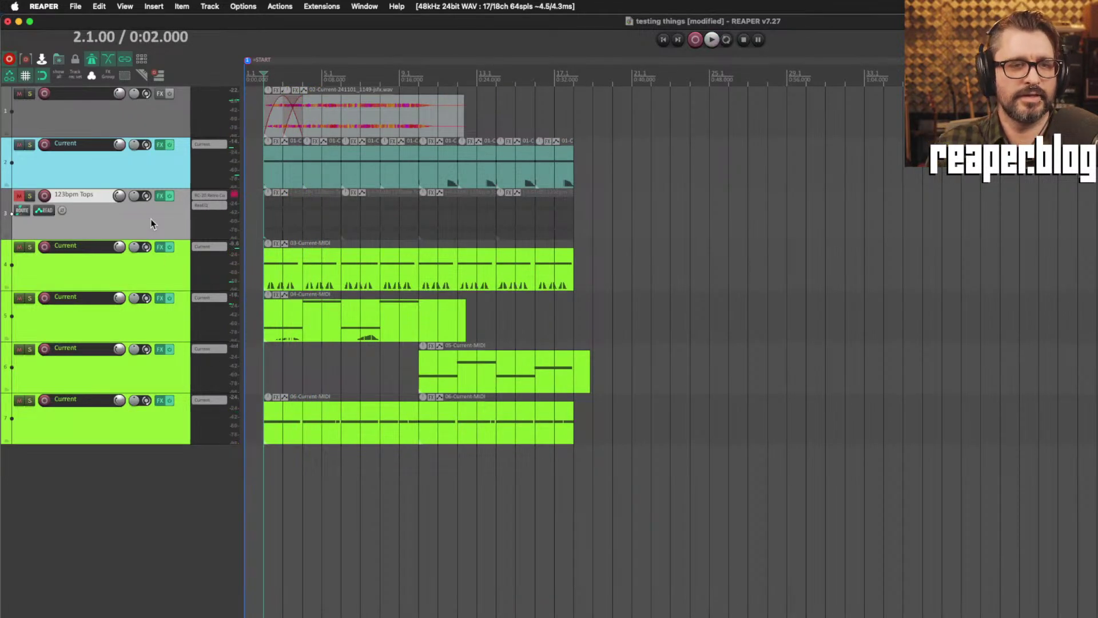